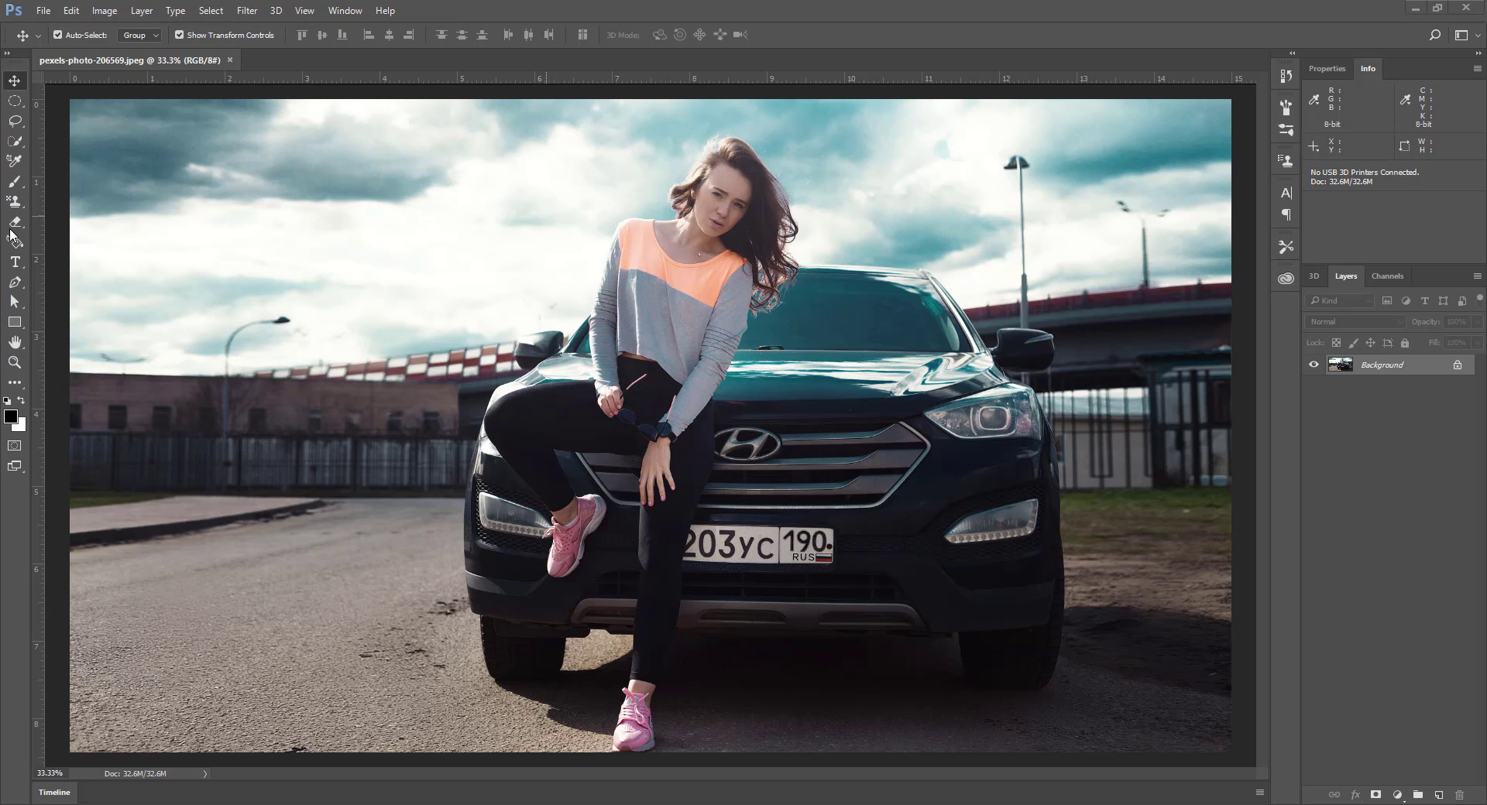
left_click(13, 385)
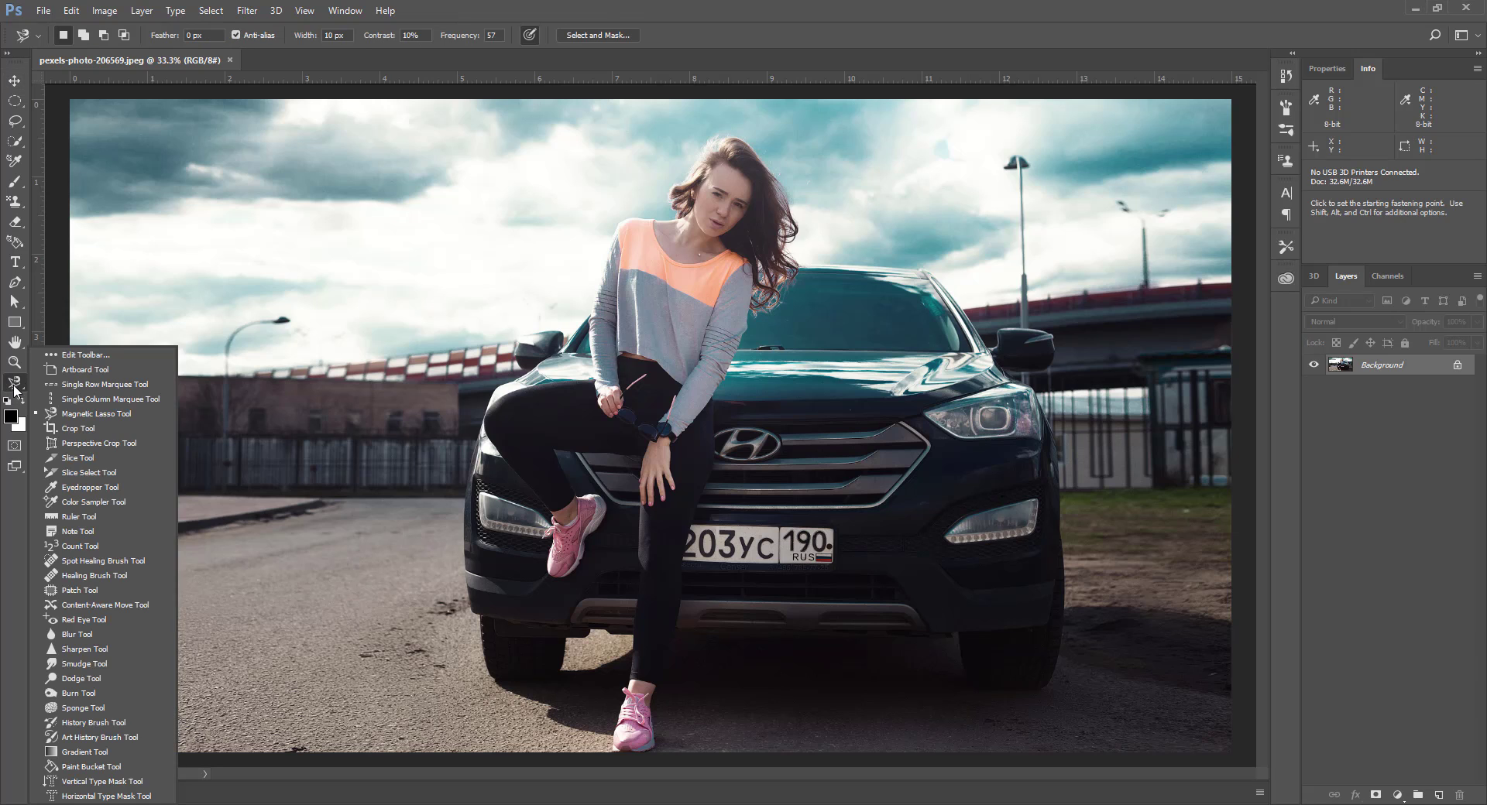
left_click(39, 387)
left_click(19, 390)
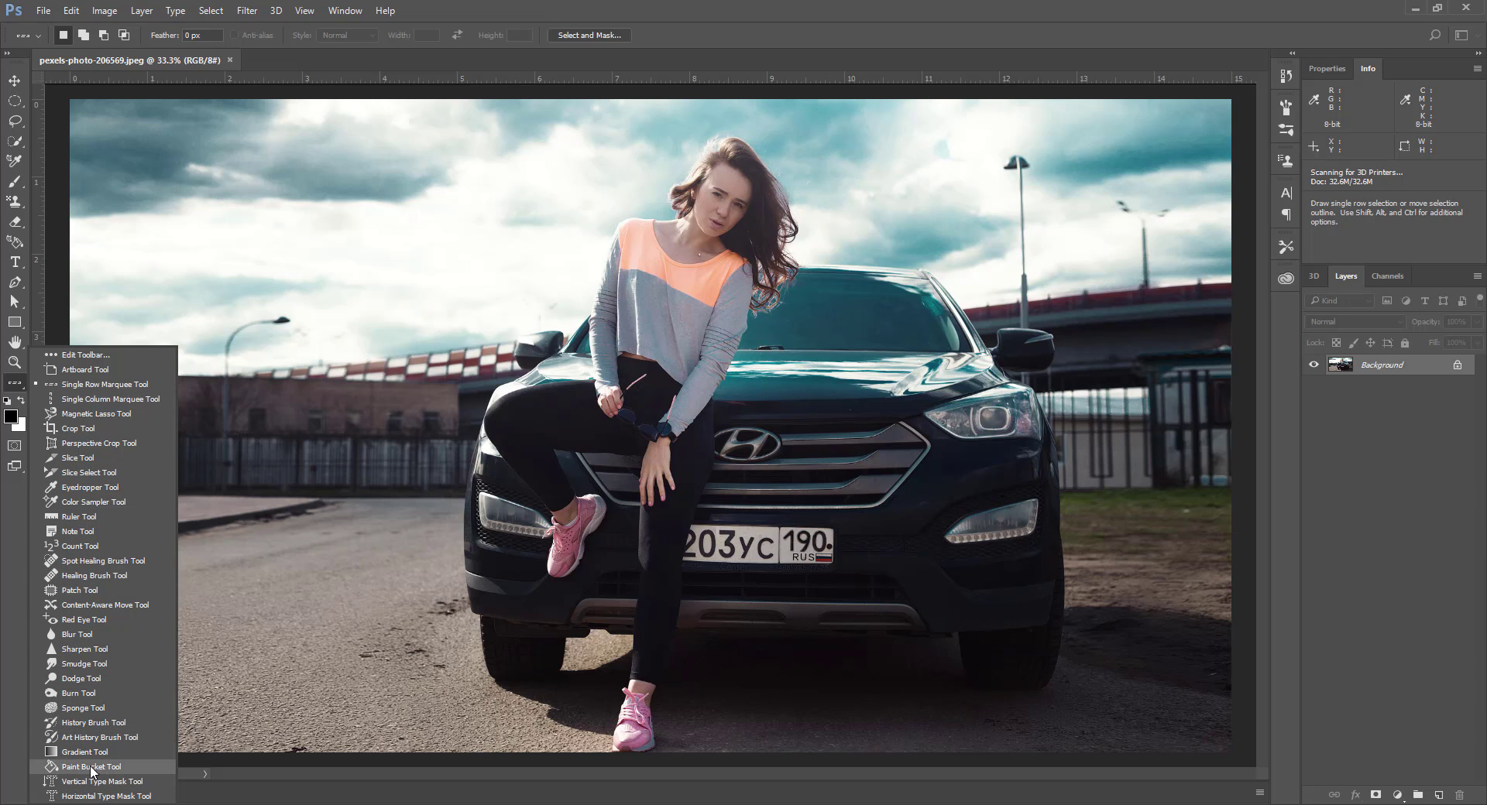
left_click(12, 385)
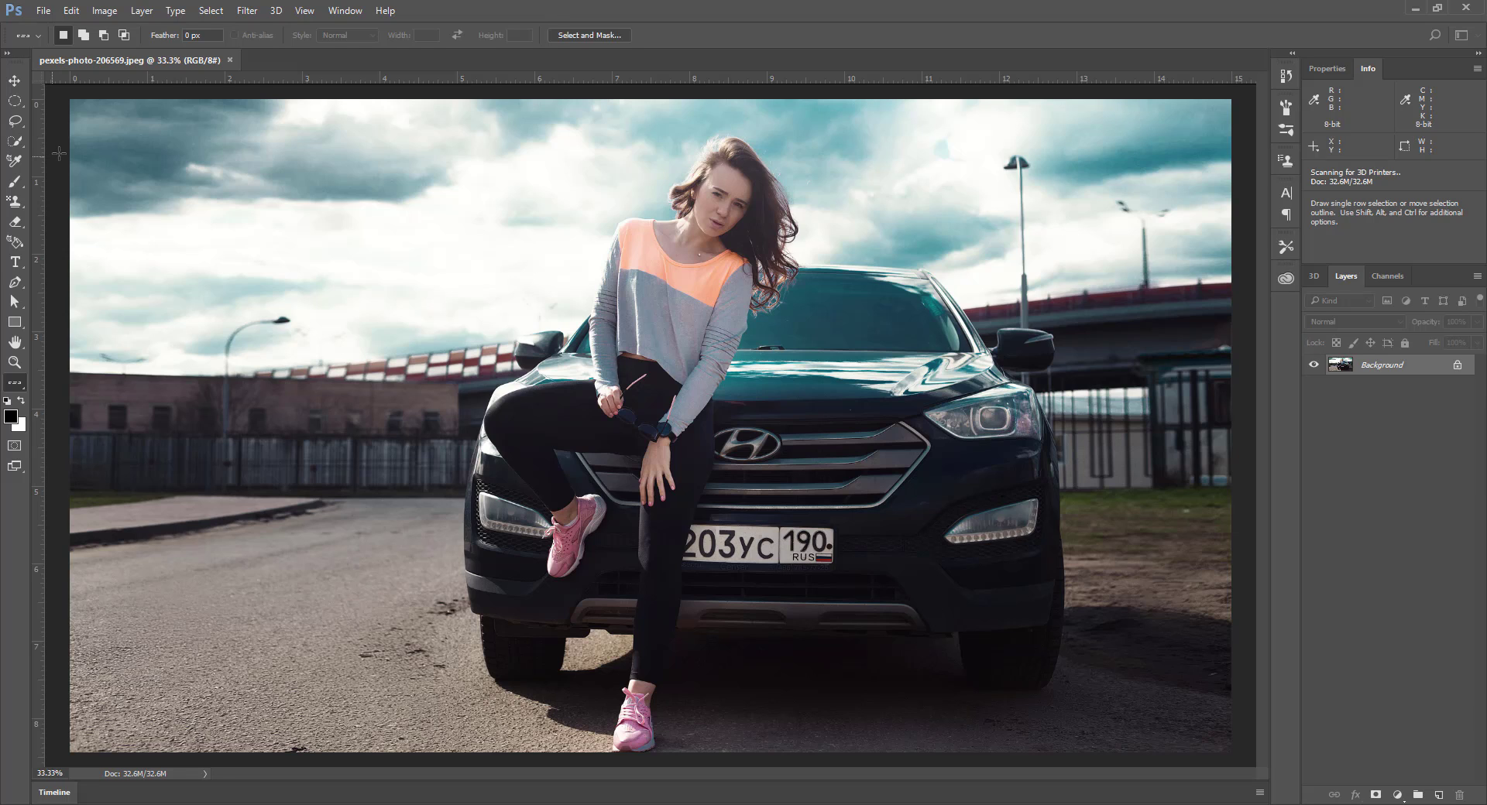
Step: Close the current photo and open pexels-photo-206569 again from the Tutorial folder
left_click(230, 59)
left_click(43, 10)
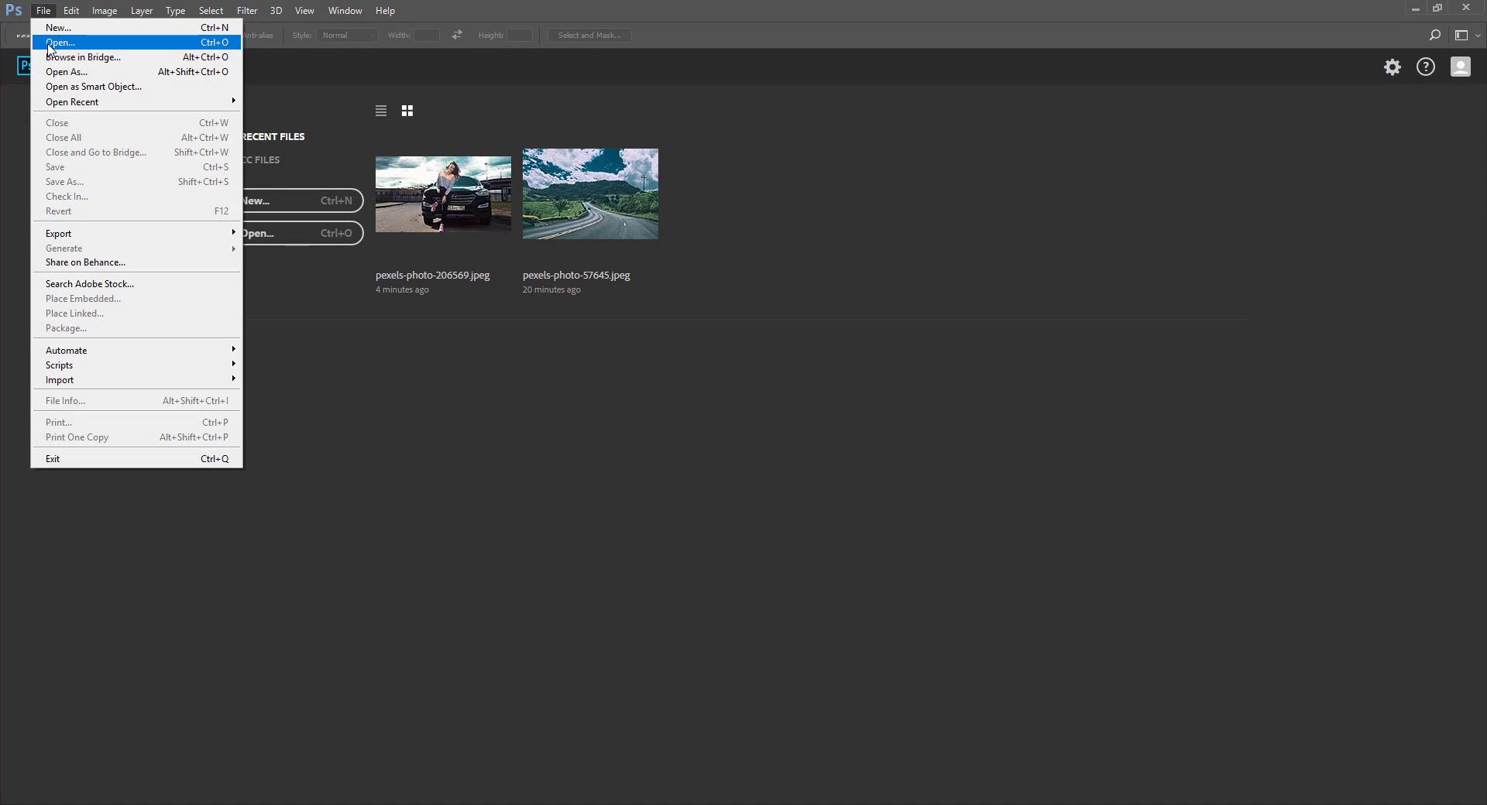
left_click(48, 43)
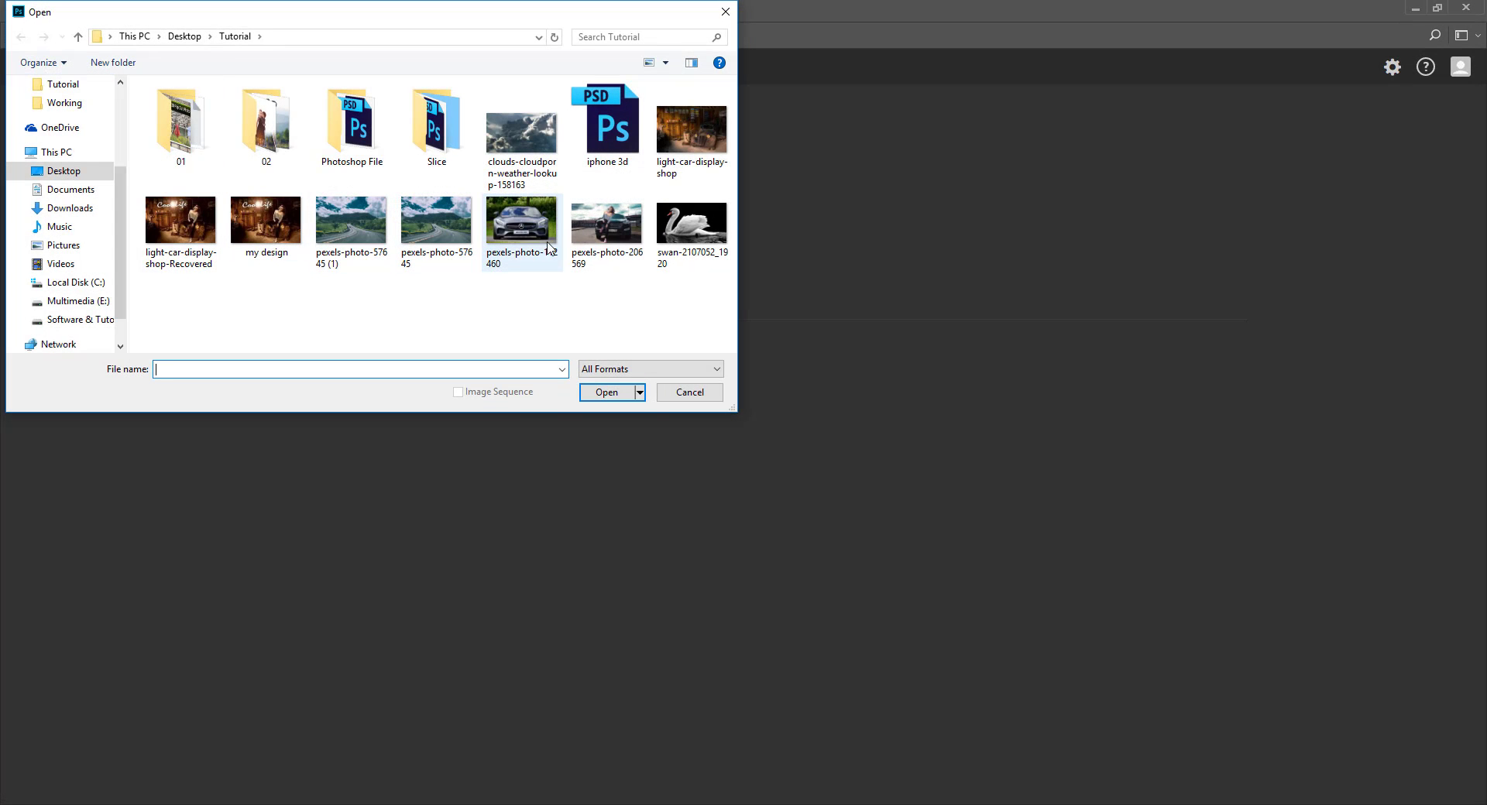
double_click(603, 231)
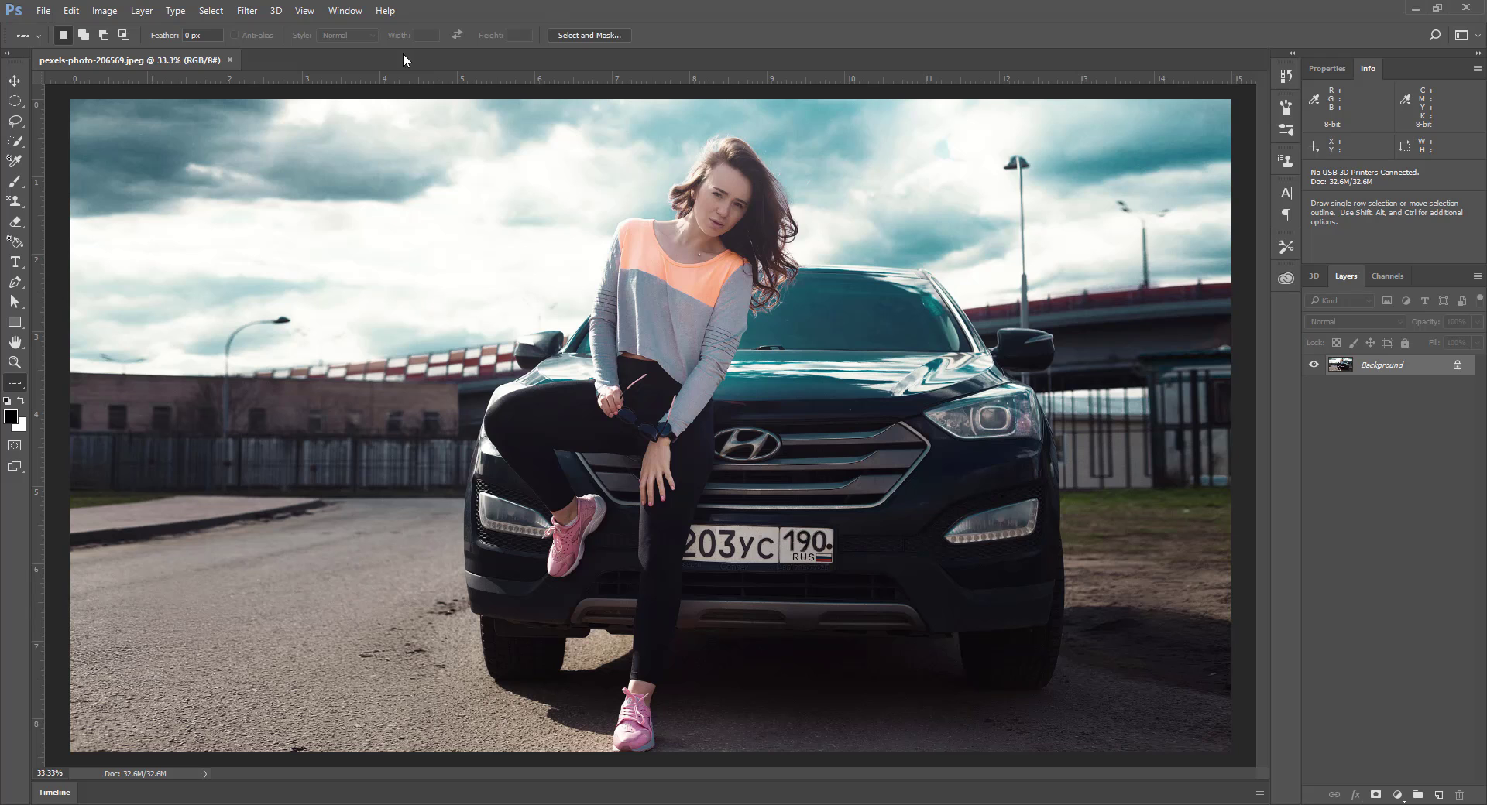
left_click(43, 11)
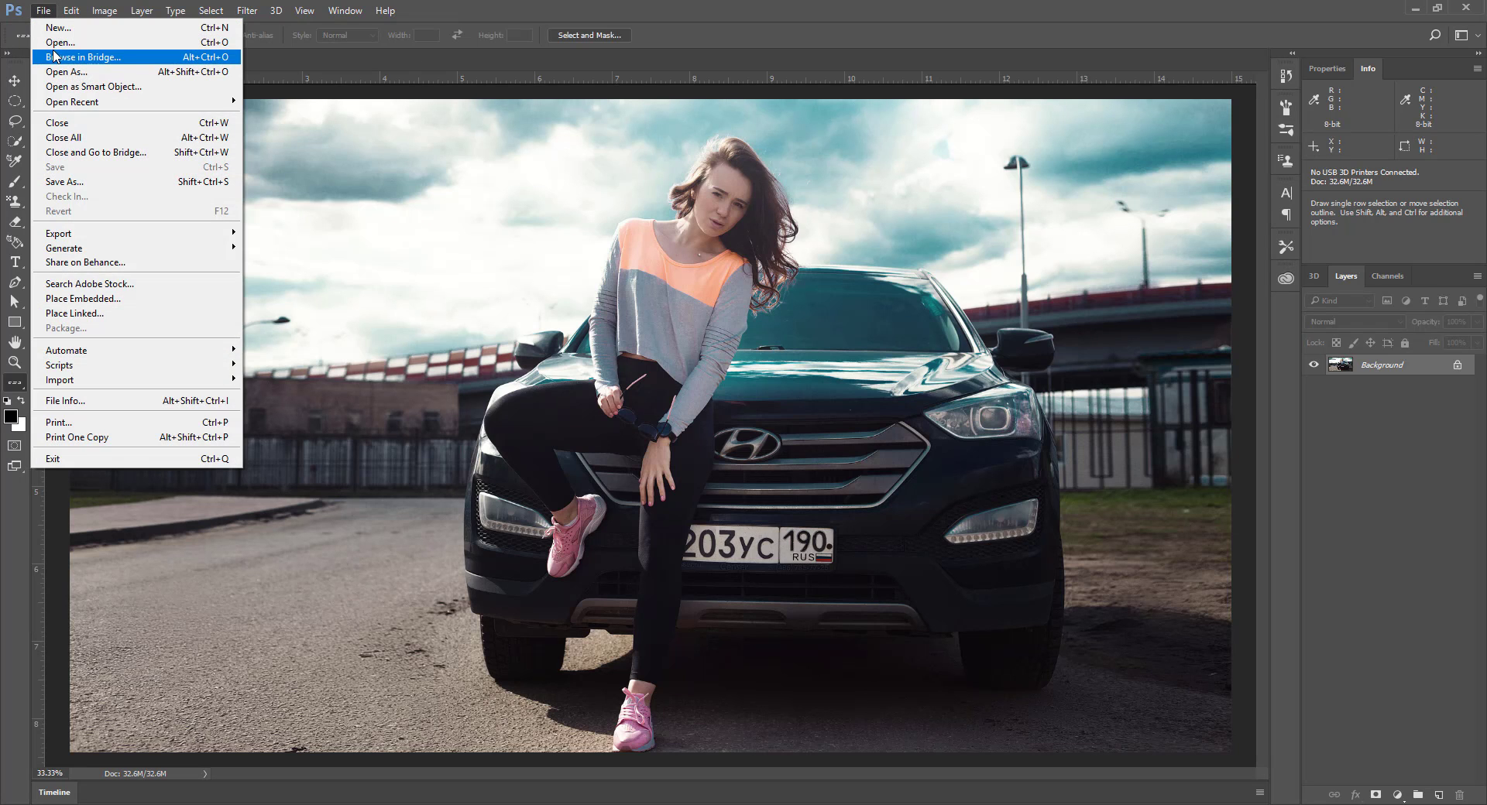
left_click(57, 42)
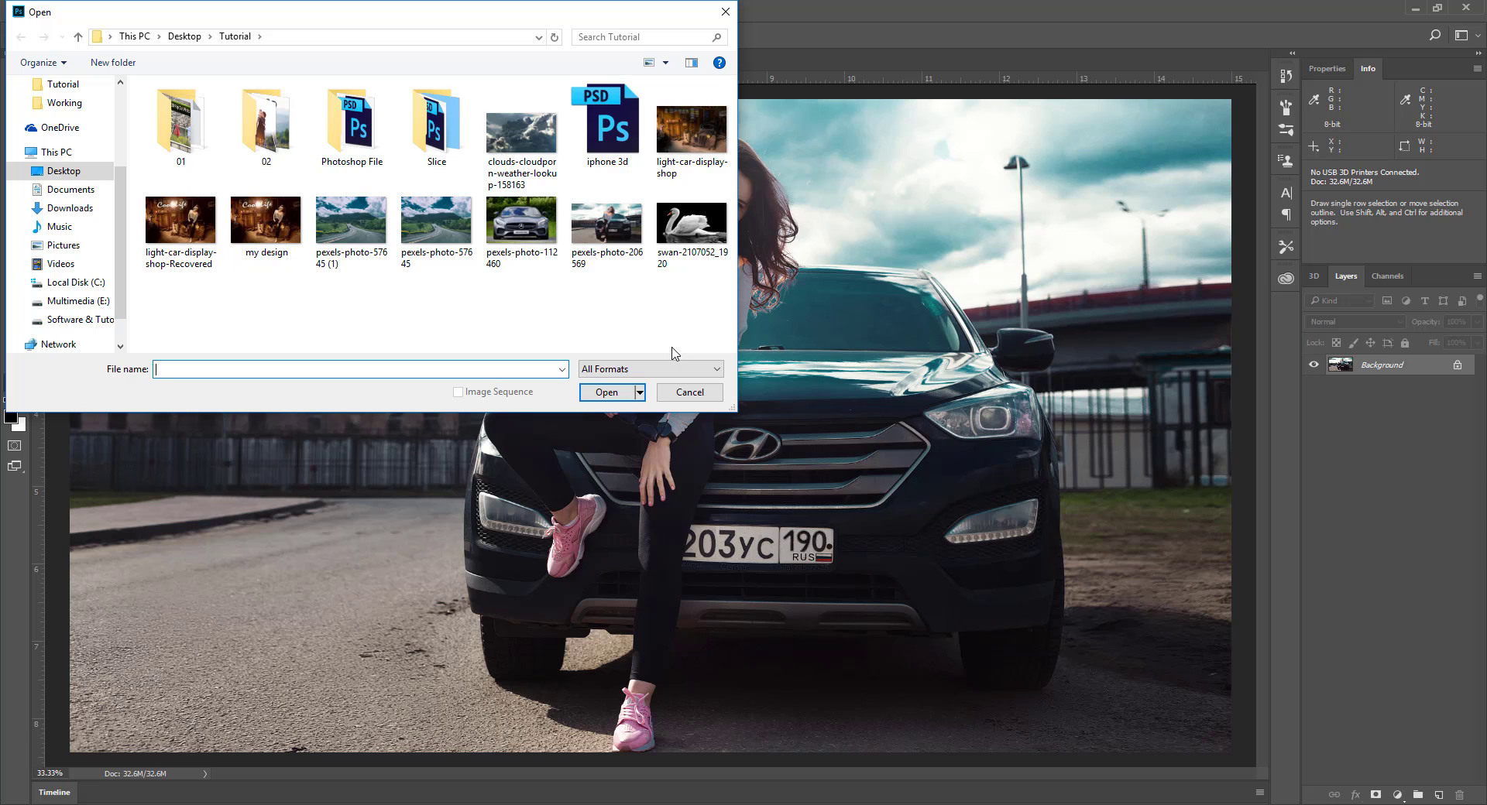
left_click(682, 392)
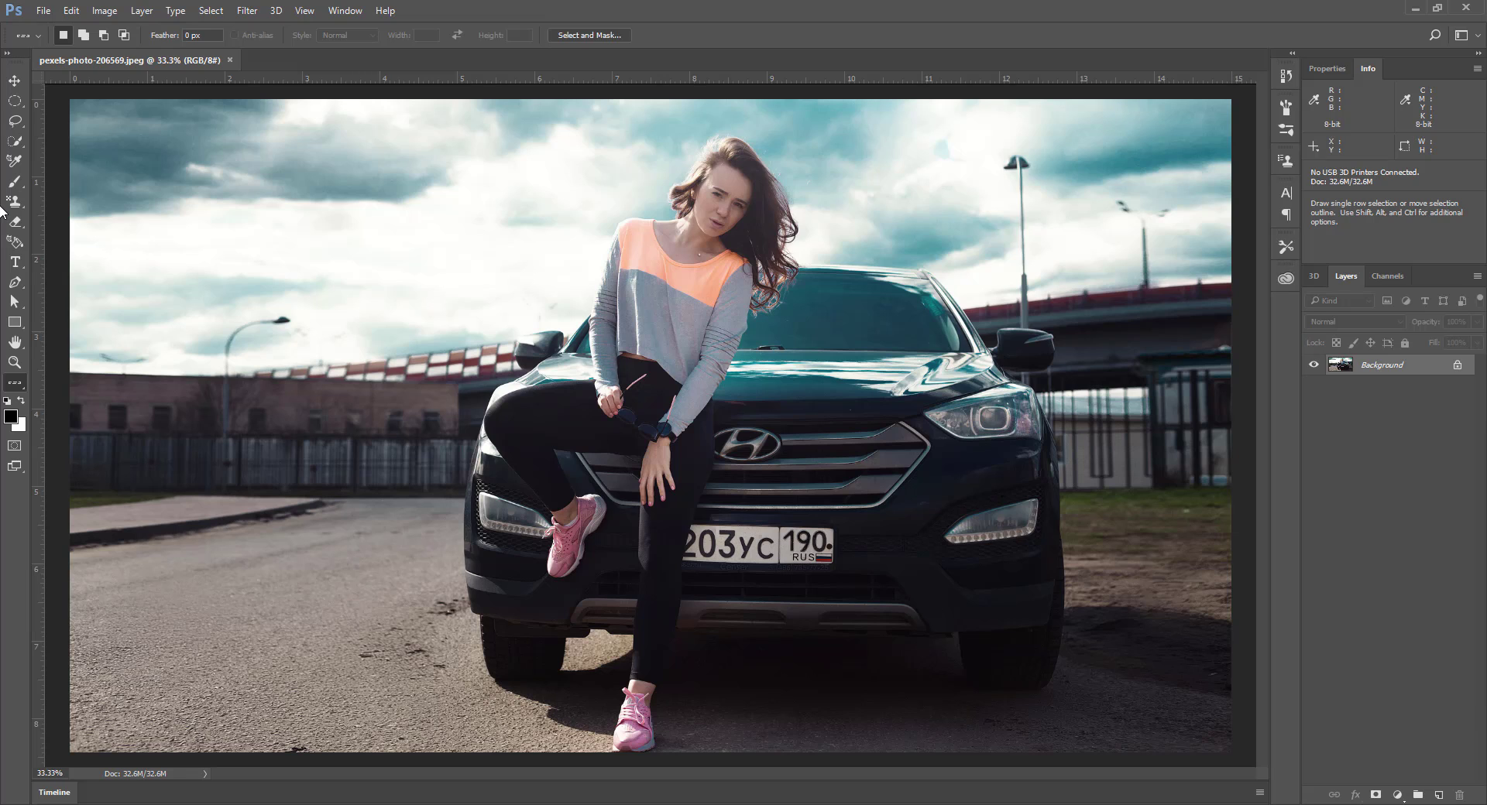
Step: Move the photo about 4.05 in left and 0.28 in down, converting the Background to a normal layer
left_click(15, 86)
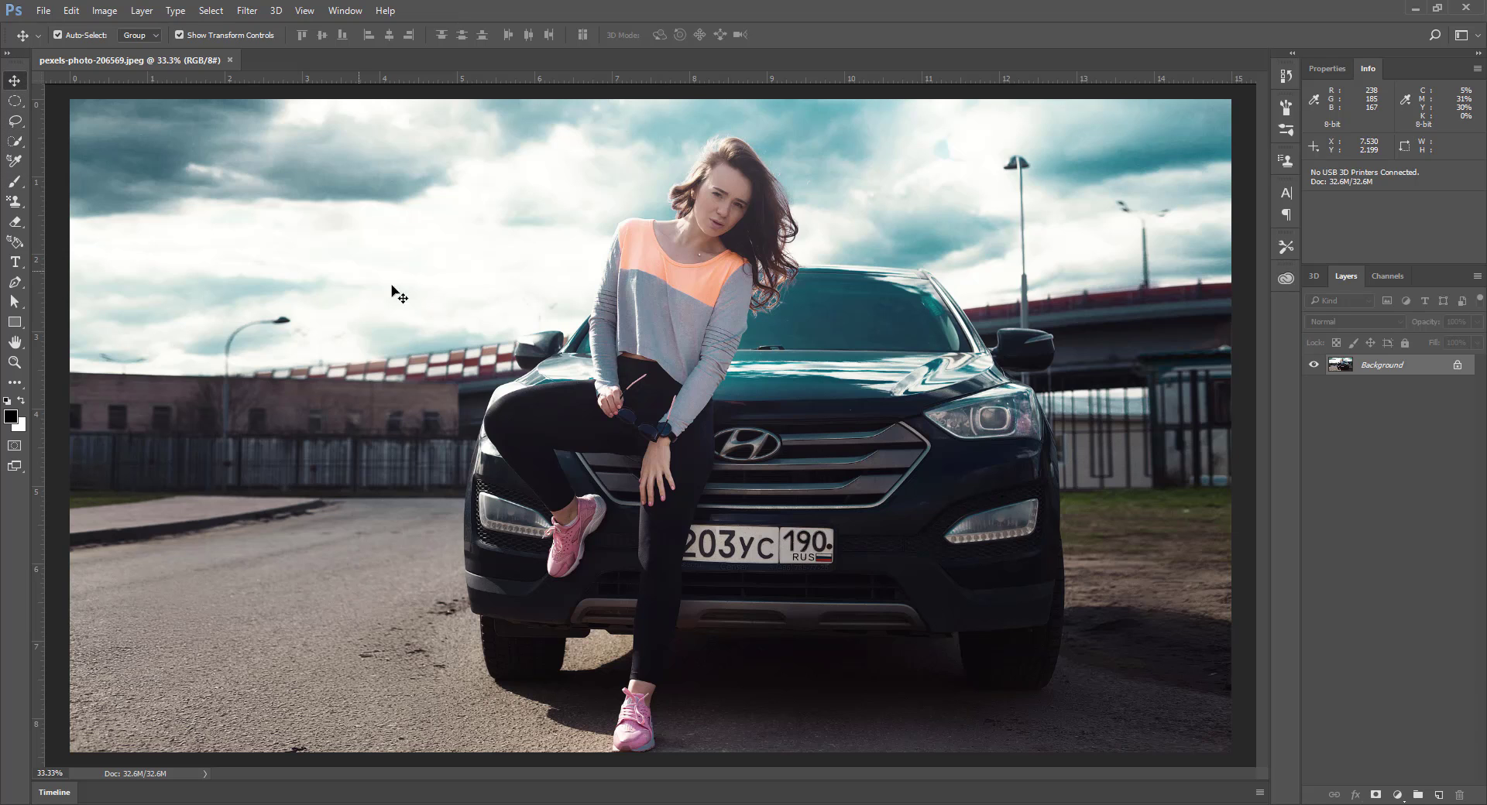
left_click_drag(609, 320, 296, 302)
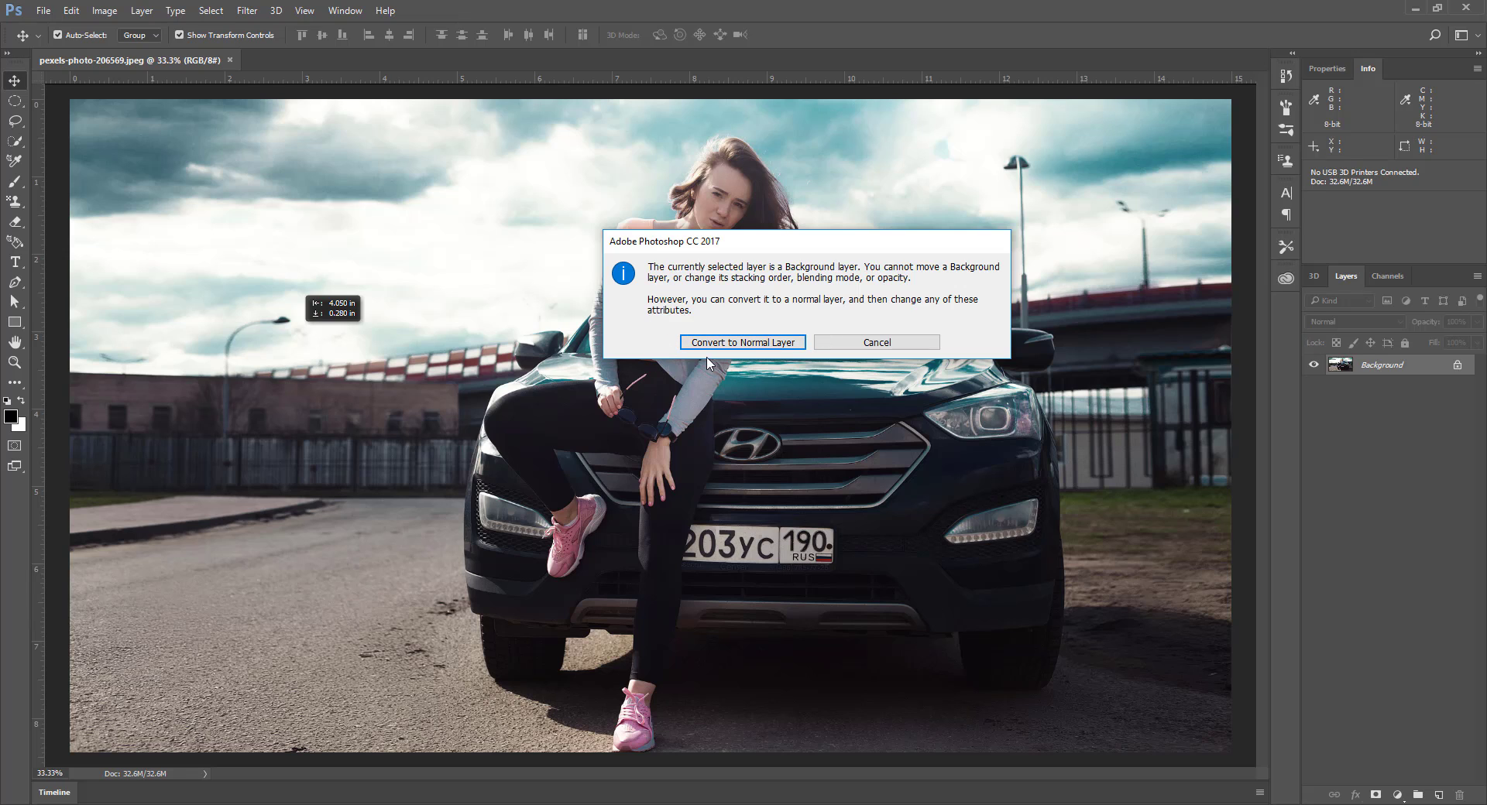
left_click(756, 344)
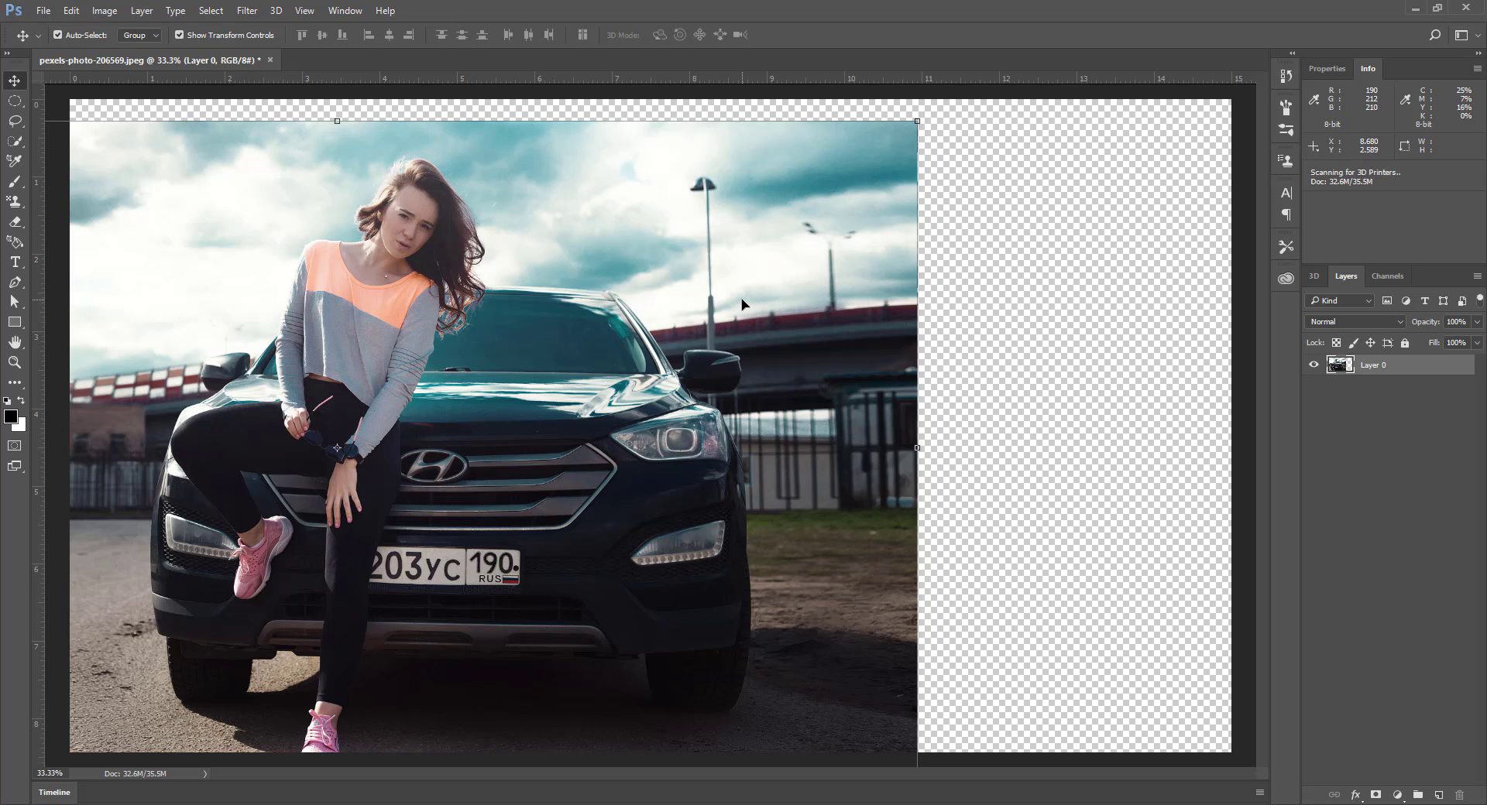
Step: Undo the photo's move and layer conversion, and reopen pexels-photo-206569.jpeg from the recent files
key("ctrl+alt+z")
key("ctrl+alt+z")
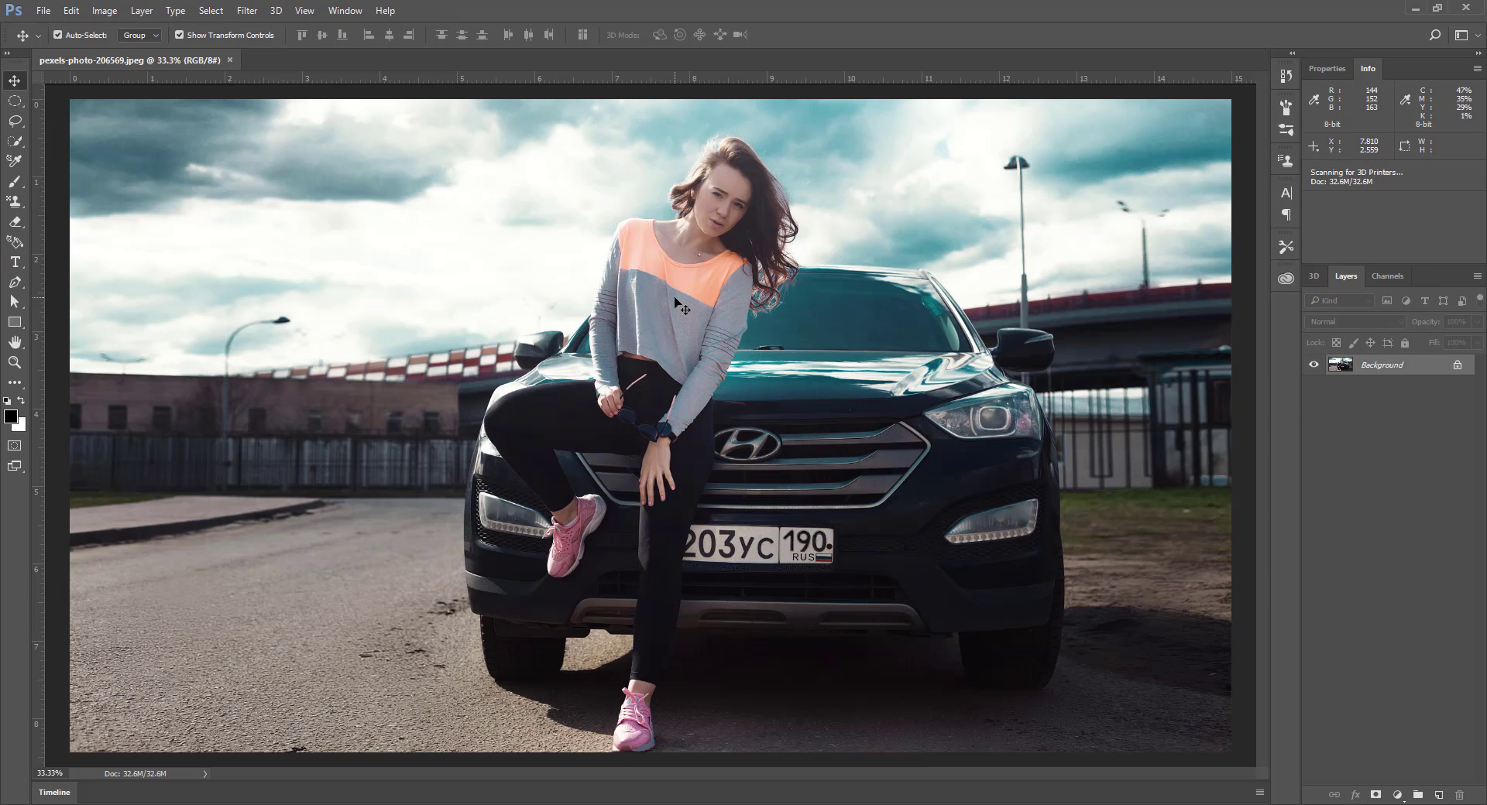
left_click(230, 62)
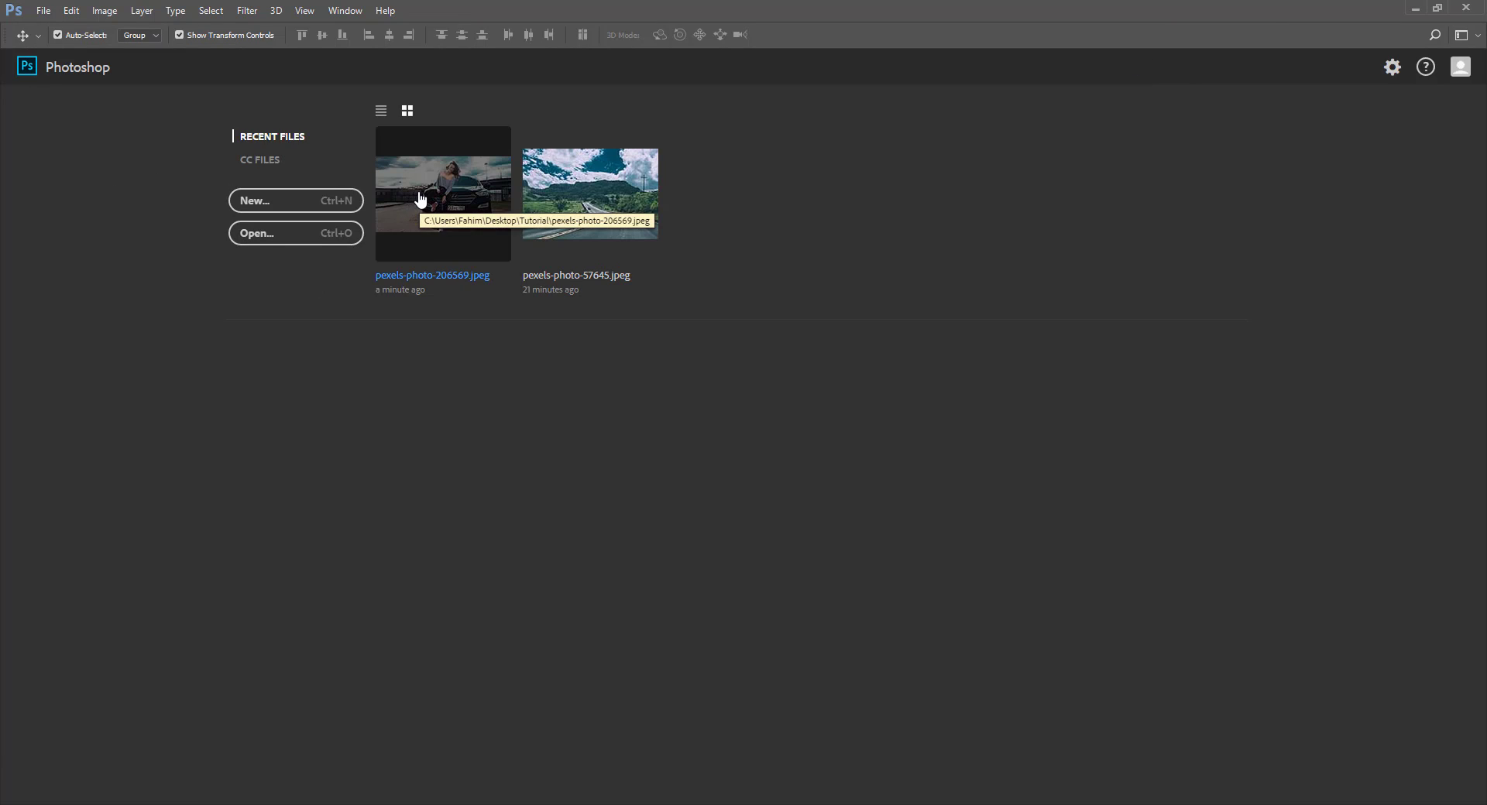
left_click(421, 200)
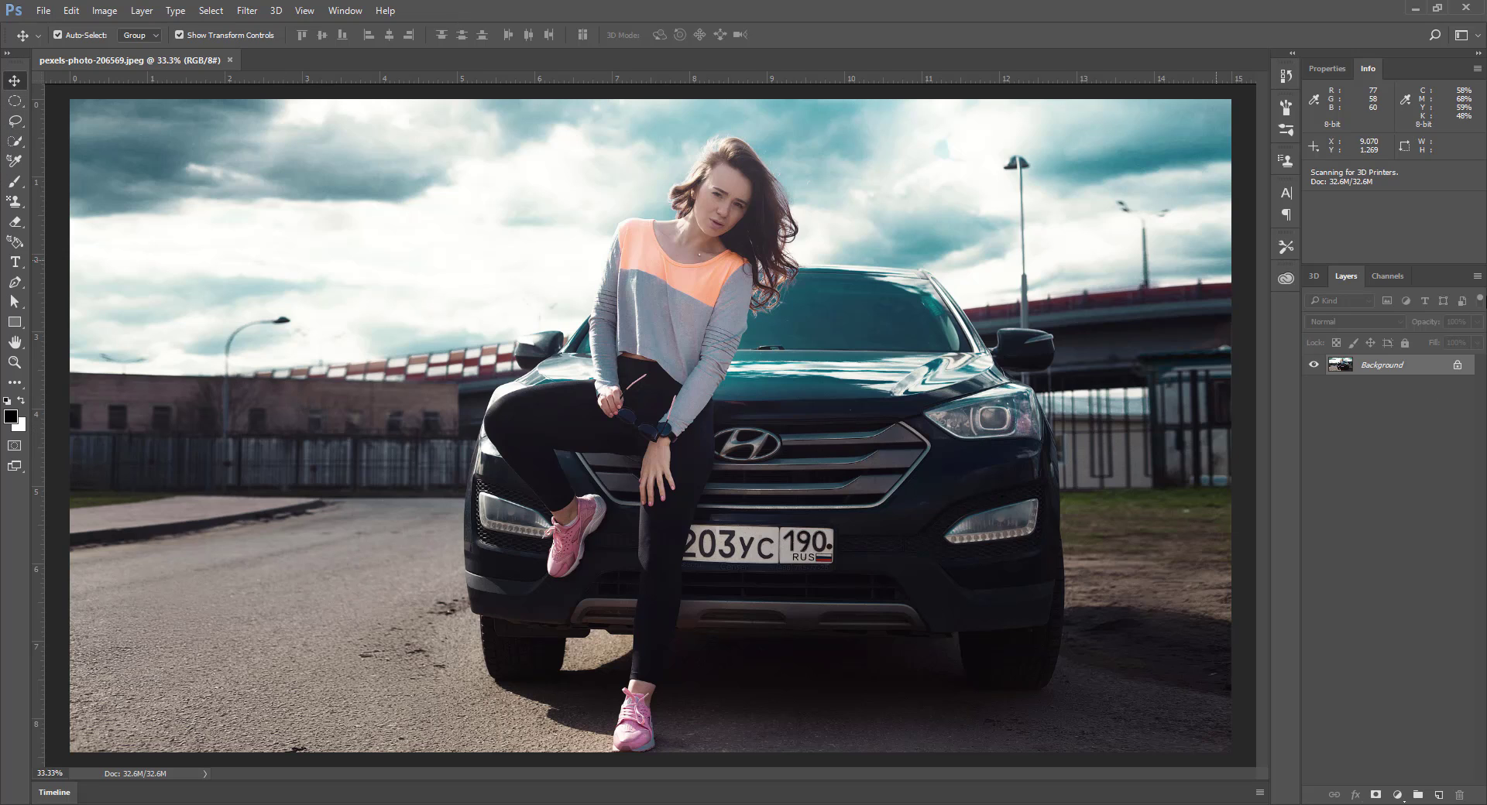
Step: Unlock the Background layer, try moving the photo slightly to the left, and undo the move
left_click(1459, 366)
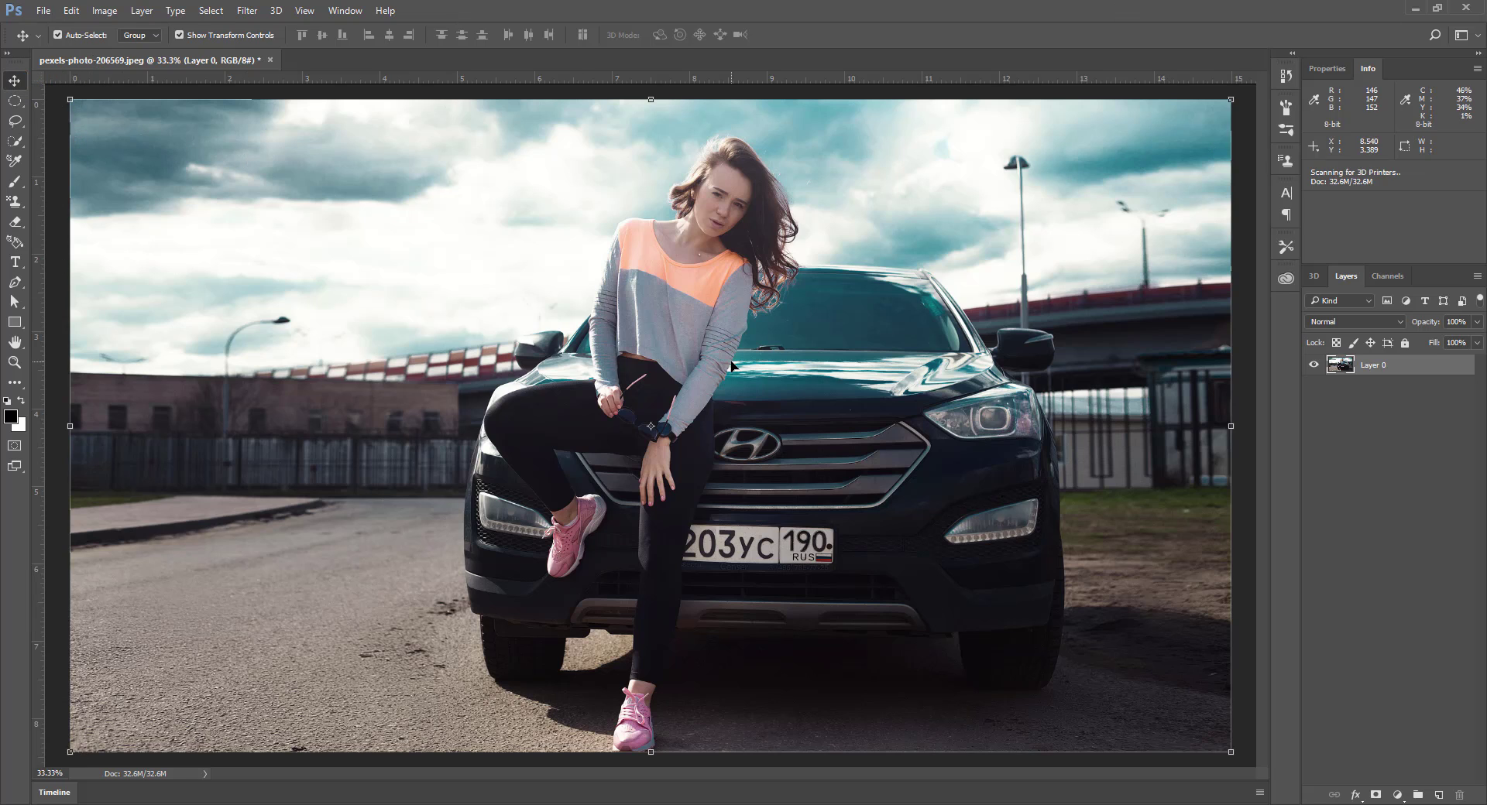
left_click_drag(837, 367, 635, 373)
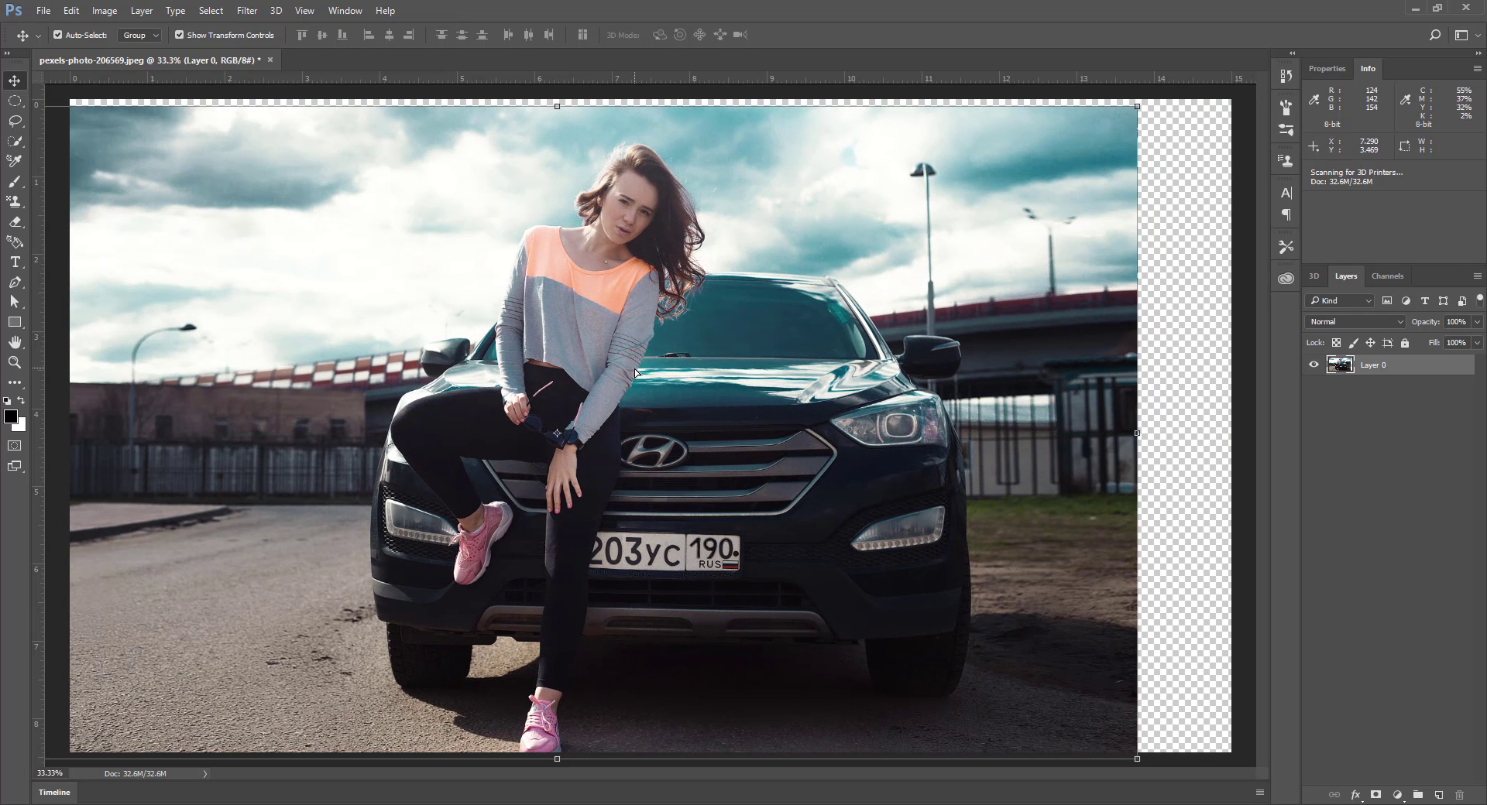
key("ctrl+z")
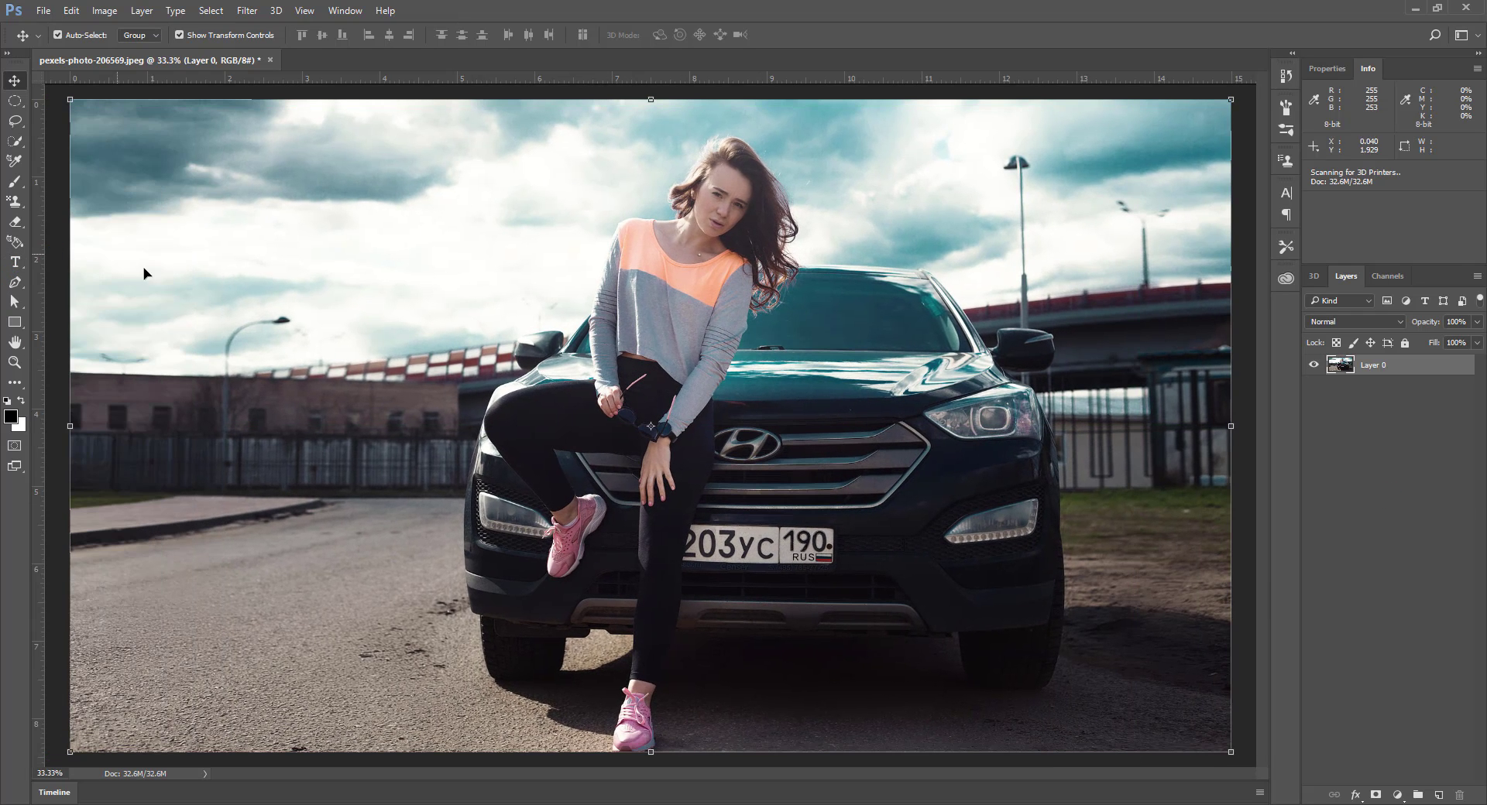
Step: Close the photo without saving its changes and reopen pexels-photo-206569.jpeg from the recent files
left_click(271, 61)
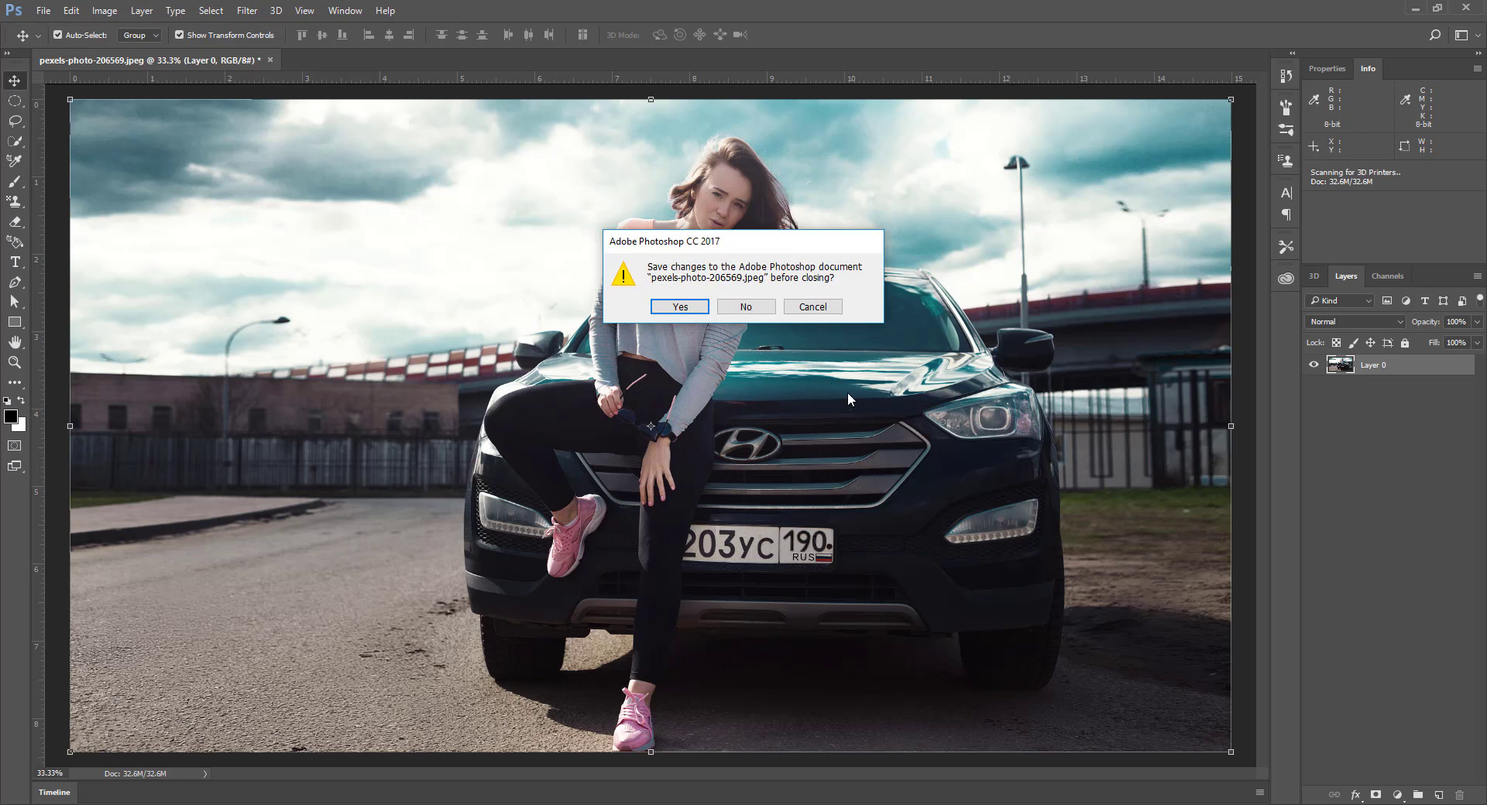
left_click(746, 306)
left_click(472, 238)
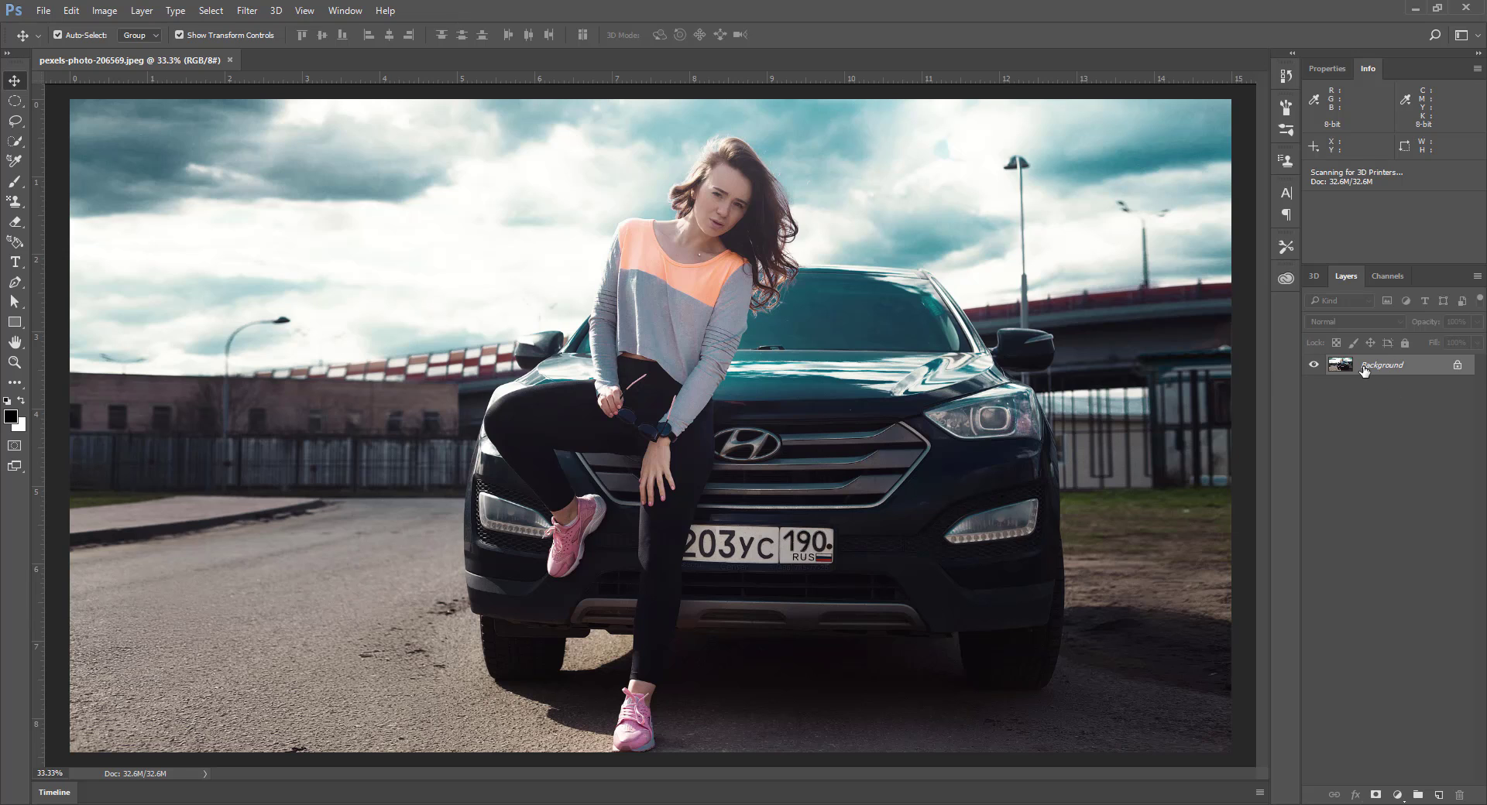
Step: Paint black strokes over the woman's face, chest and arm directly on the Background layer with the 150 px Brush
left_click_drag(1364, 371, 1450, 800)
left_click(16, 142)
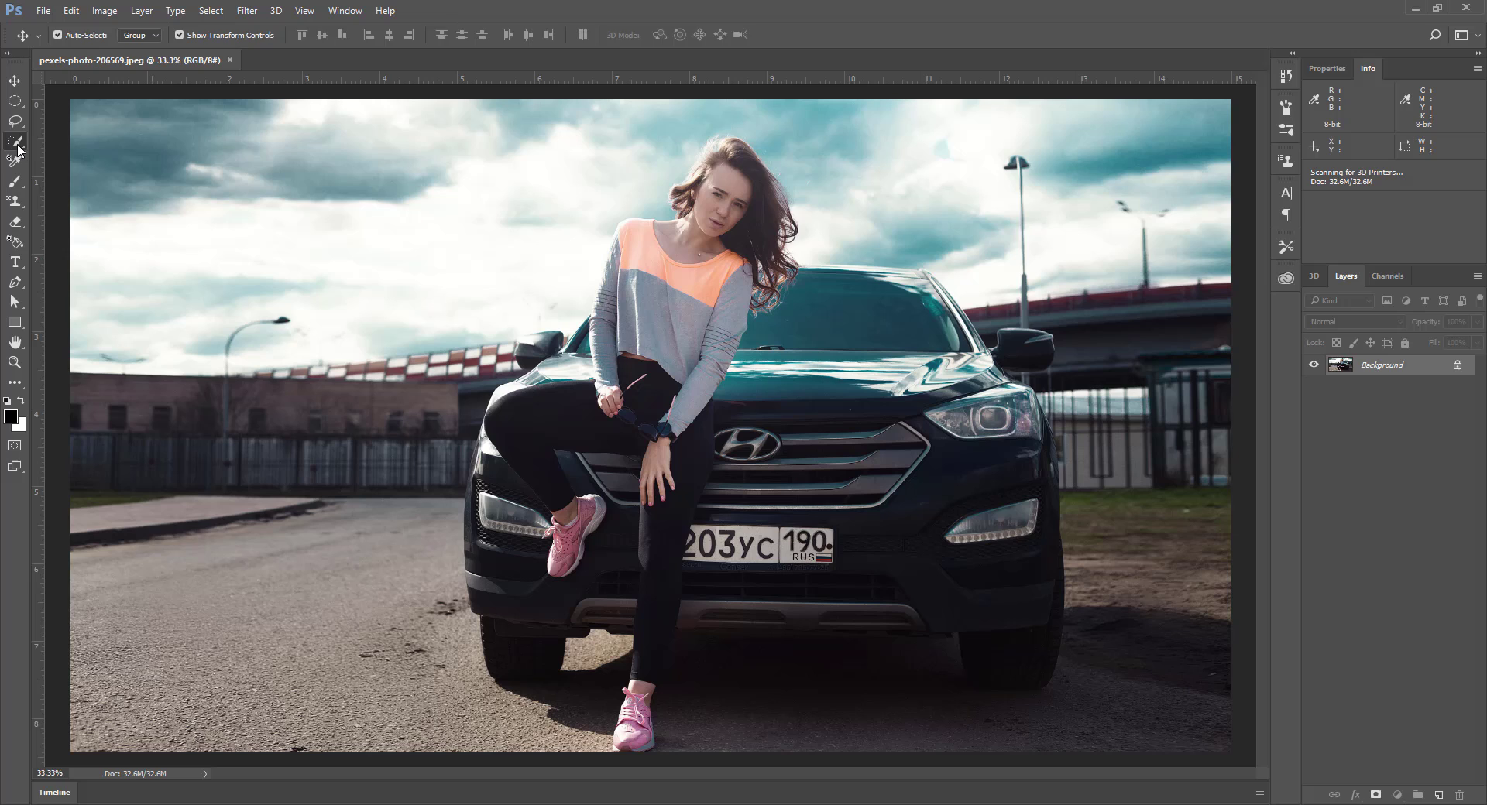
left_click(15, 183)
left_click(75, 184)
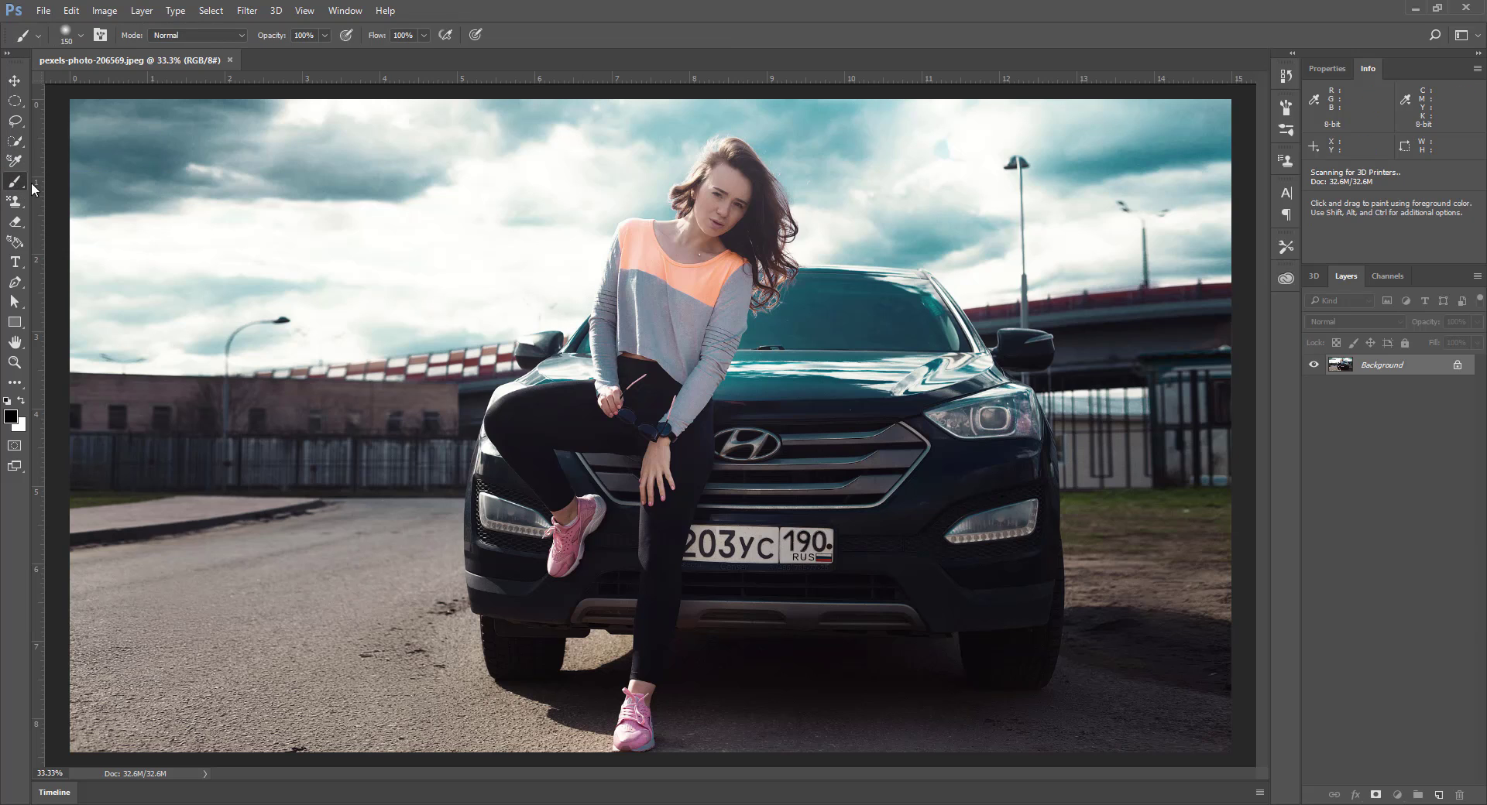
mouse_move(606, 280)
left_mouse_down()
mouse_move(539, 402)
mouse_move(579, 293)
mouse_move(501, 317)
left_mouse_up()
left_click_drag(665, 232, 693, 202)
mouse_move(723, 255)
left_mouse_down()
mouse_move(718, 190)
mouse_move(770, 166)
mouse_move(763, 205)
left_mouse_up()
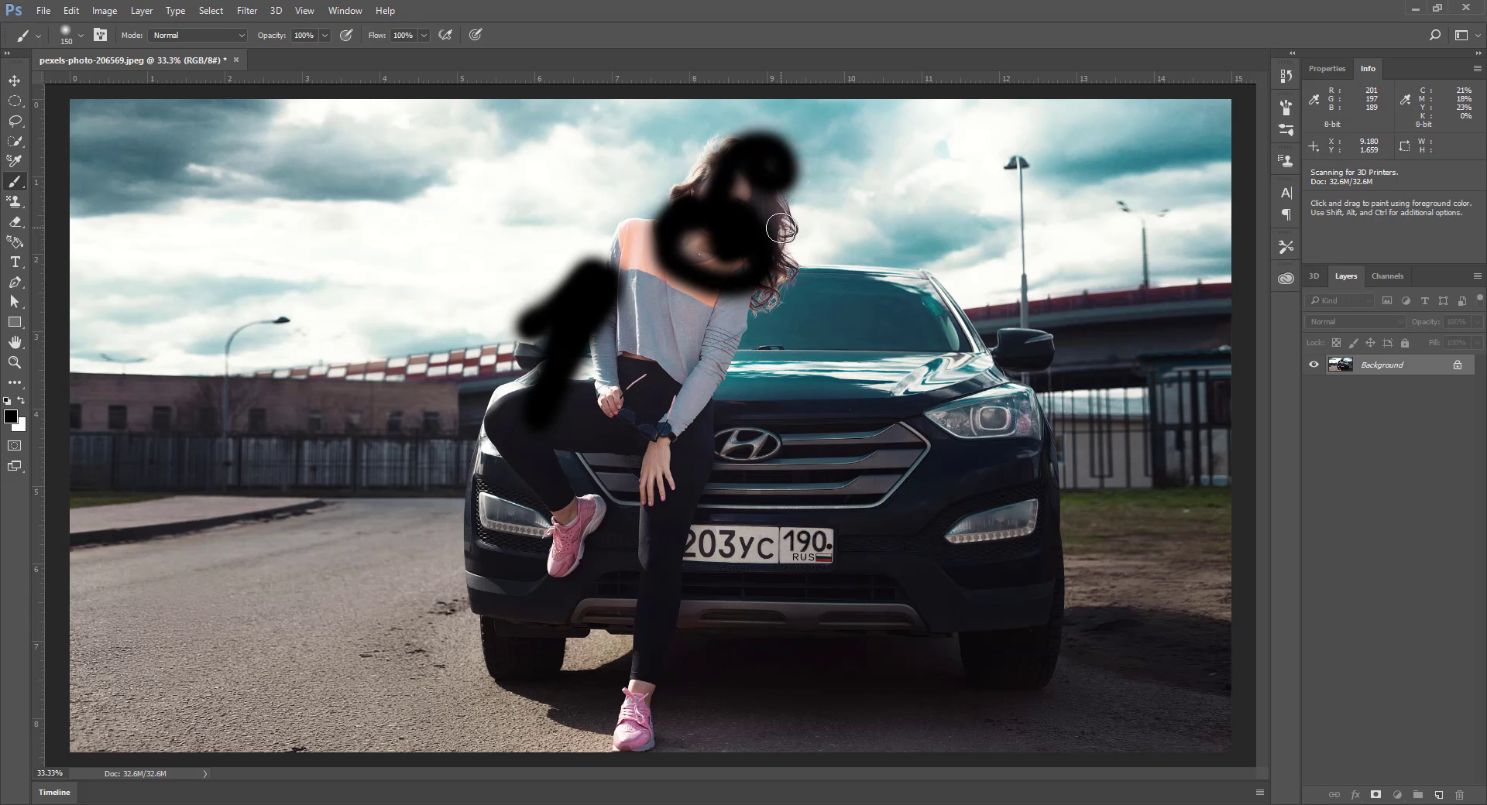
left_click(51, 11)
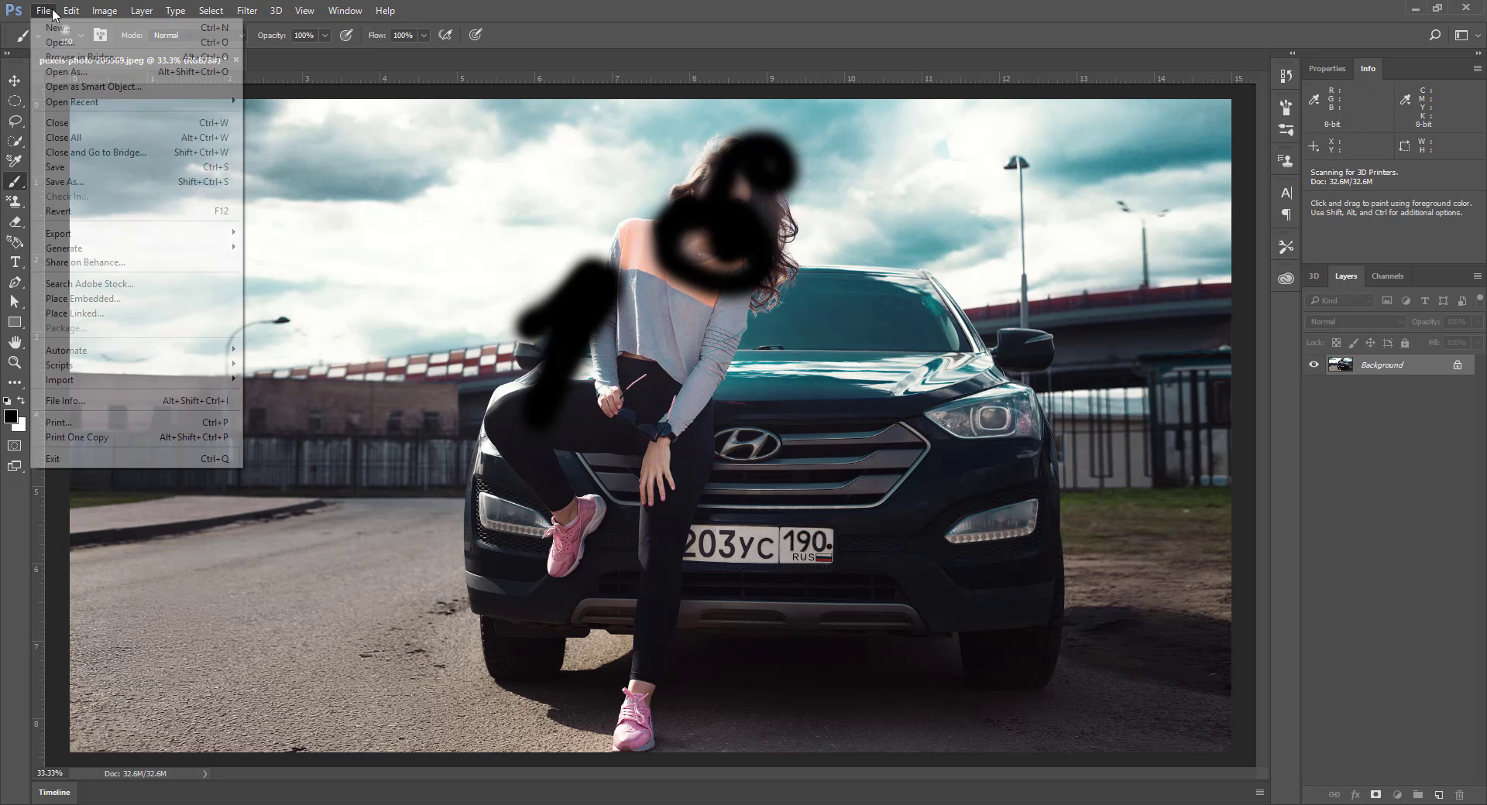
left_click(59, 42)
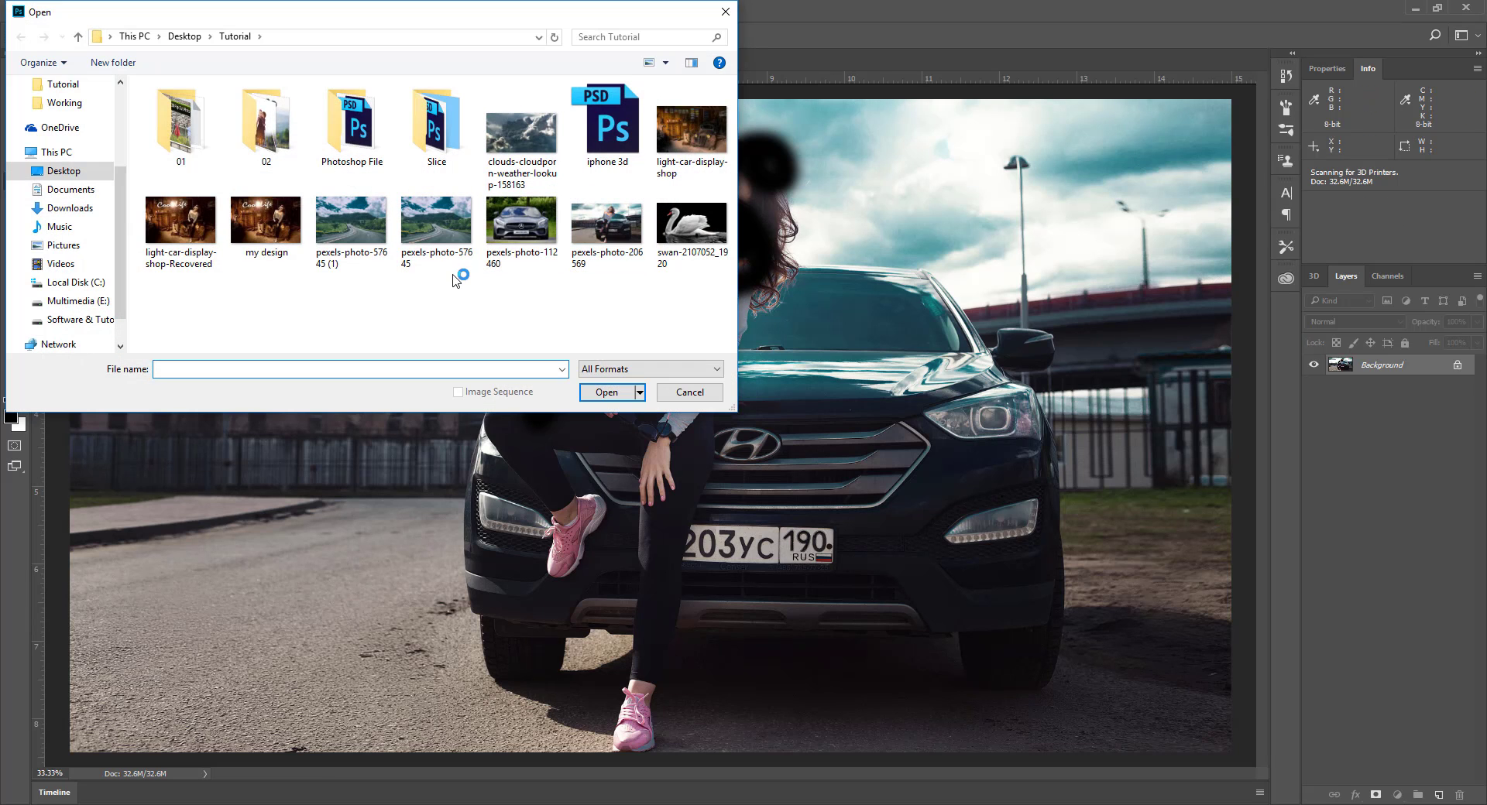
left_click(725, 11)
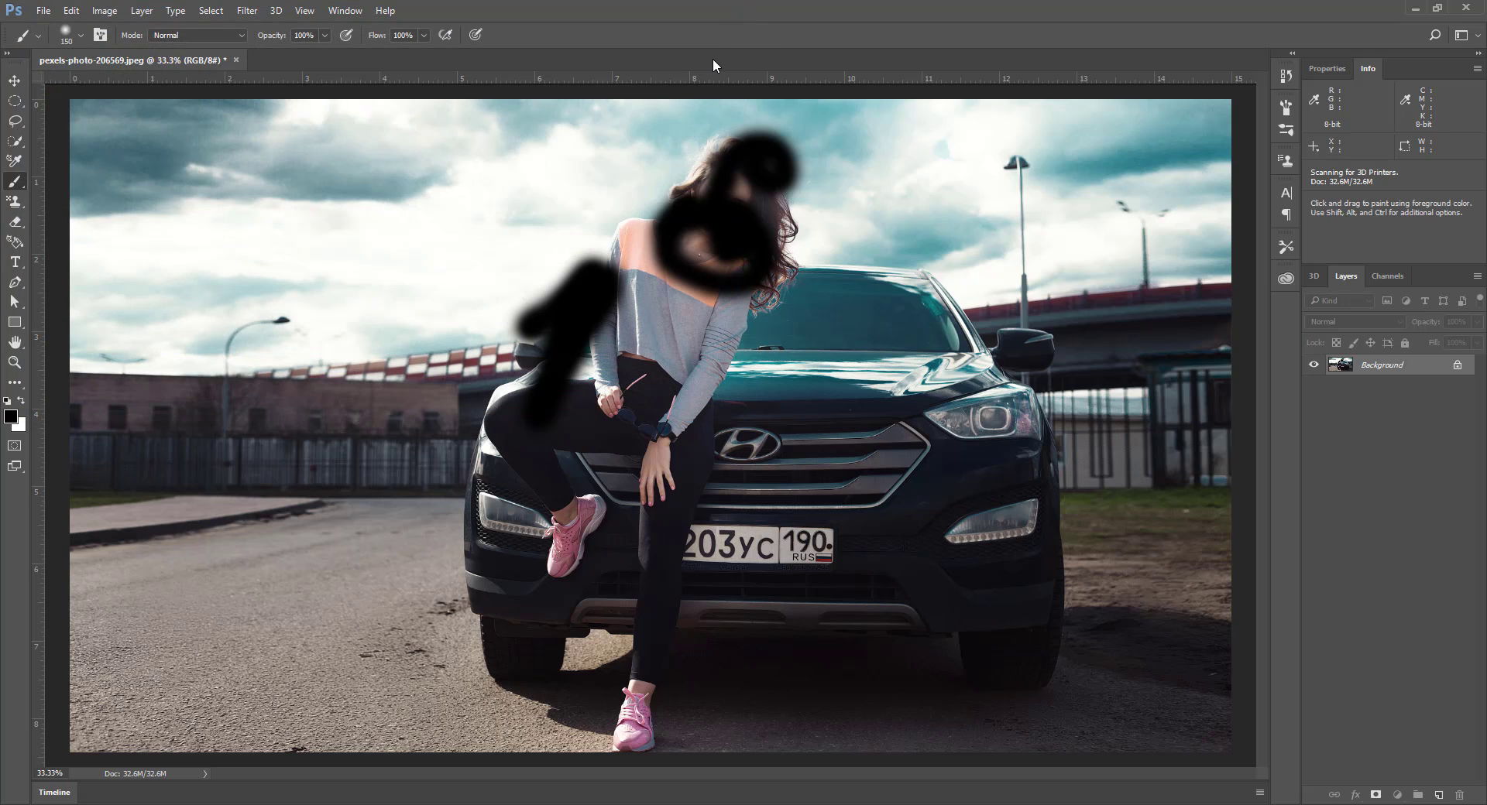
Step: Undo all the black brush strokes painted on the Background layer
key("ctrl+alt+z")
key("ctrl+alt+z")
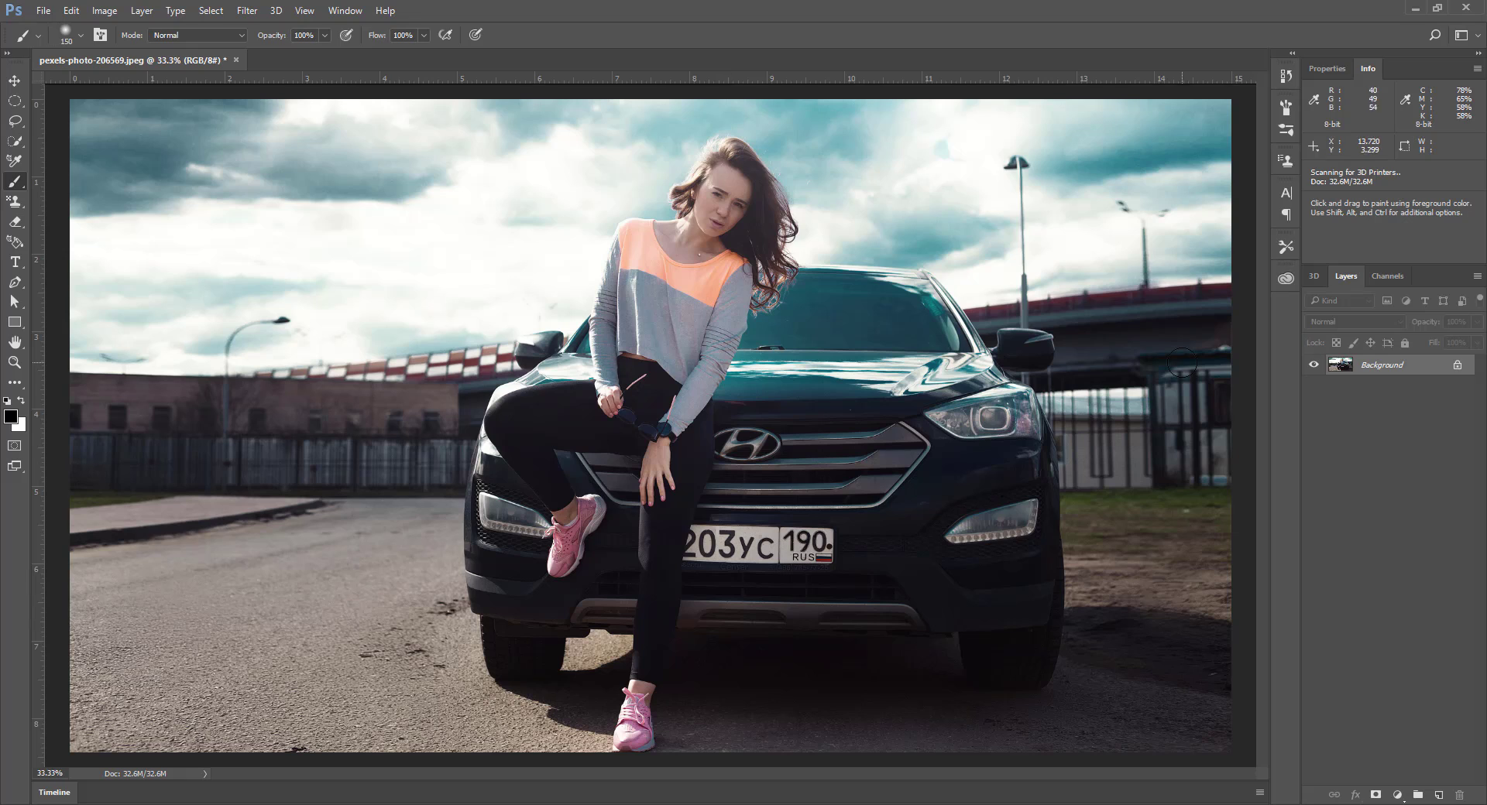
Step: Duplicate the Background layer within the layer stack and delete the copy
left_click_drag(1377, 382, 1442, 789)
left_click_drag(1360, 372, 1440, 793)
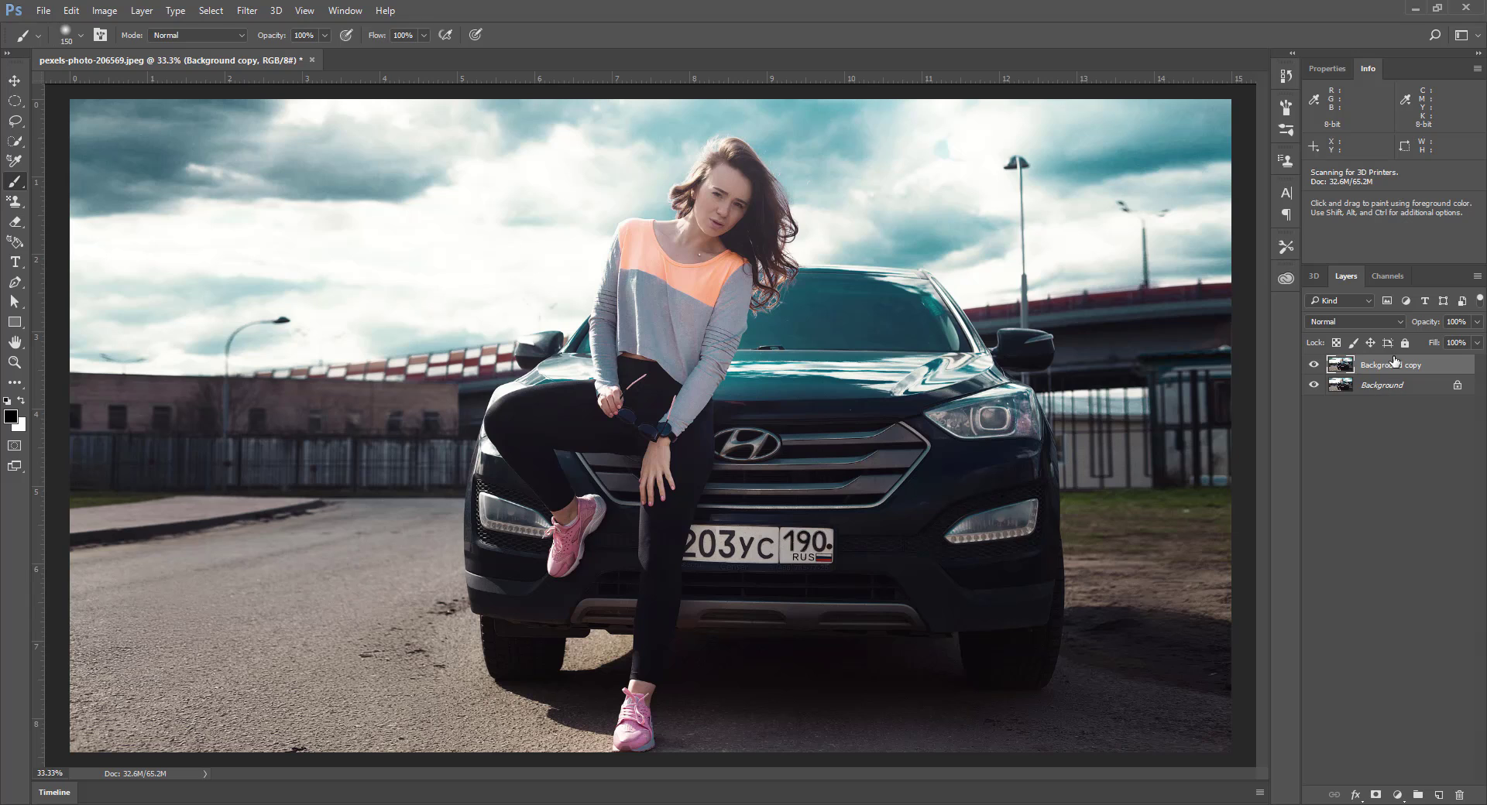
left_click_drag(1394, 364, 1459, 795)
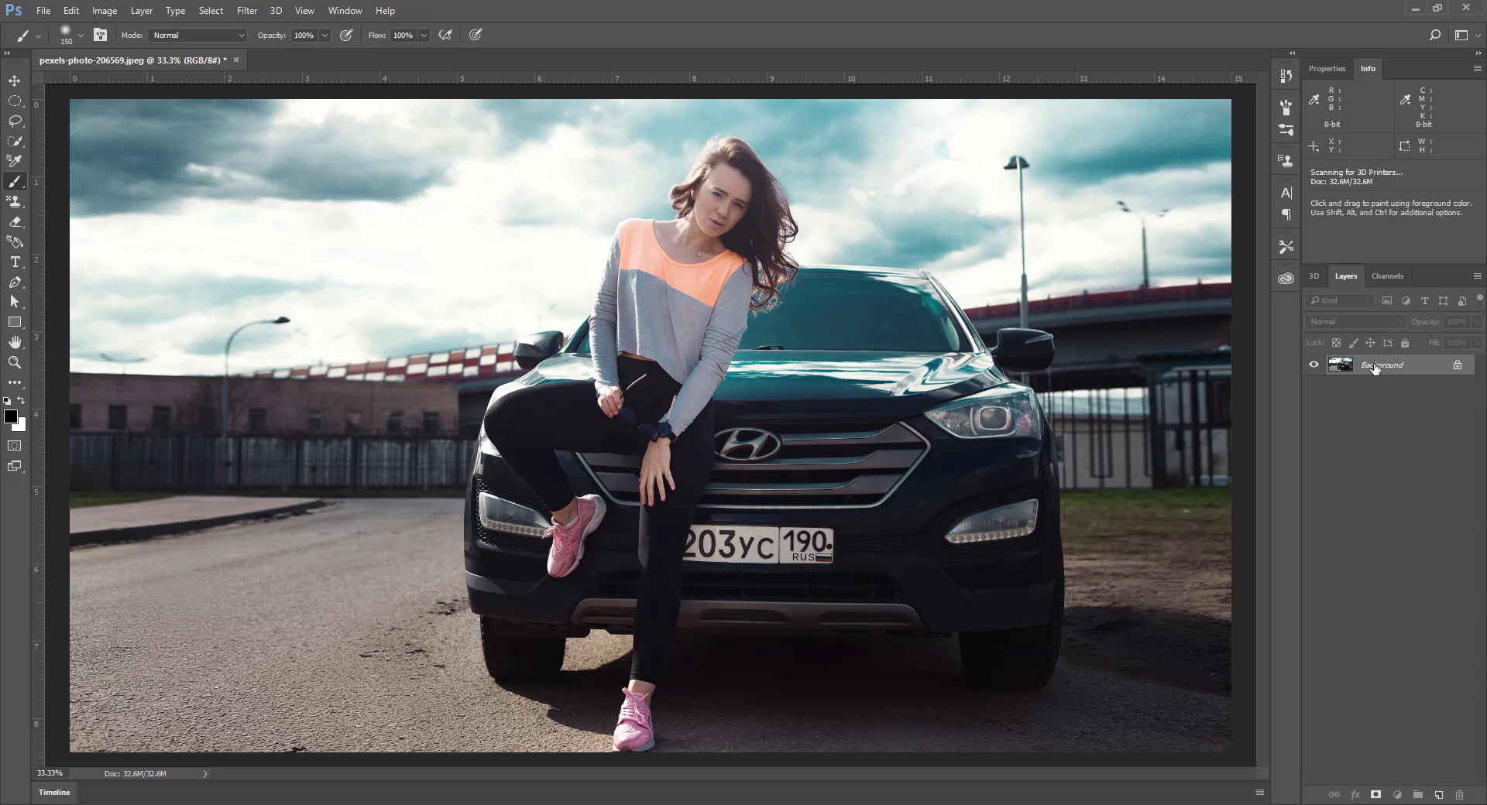
Step: Copy the Background onto a new layer and hide the original Background layer
key("ctrl+j")
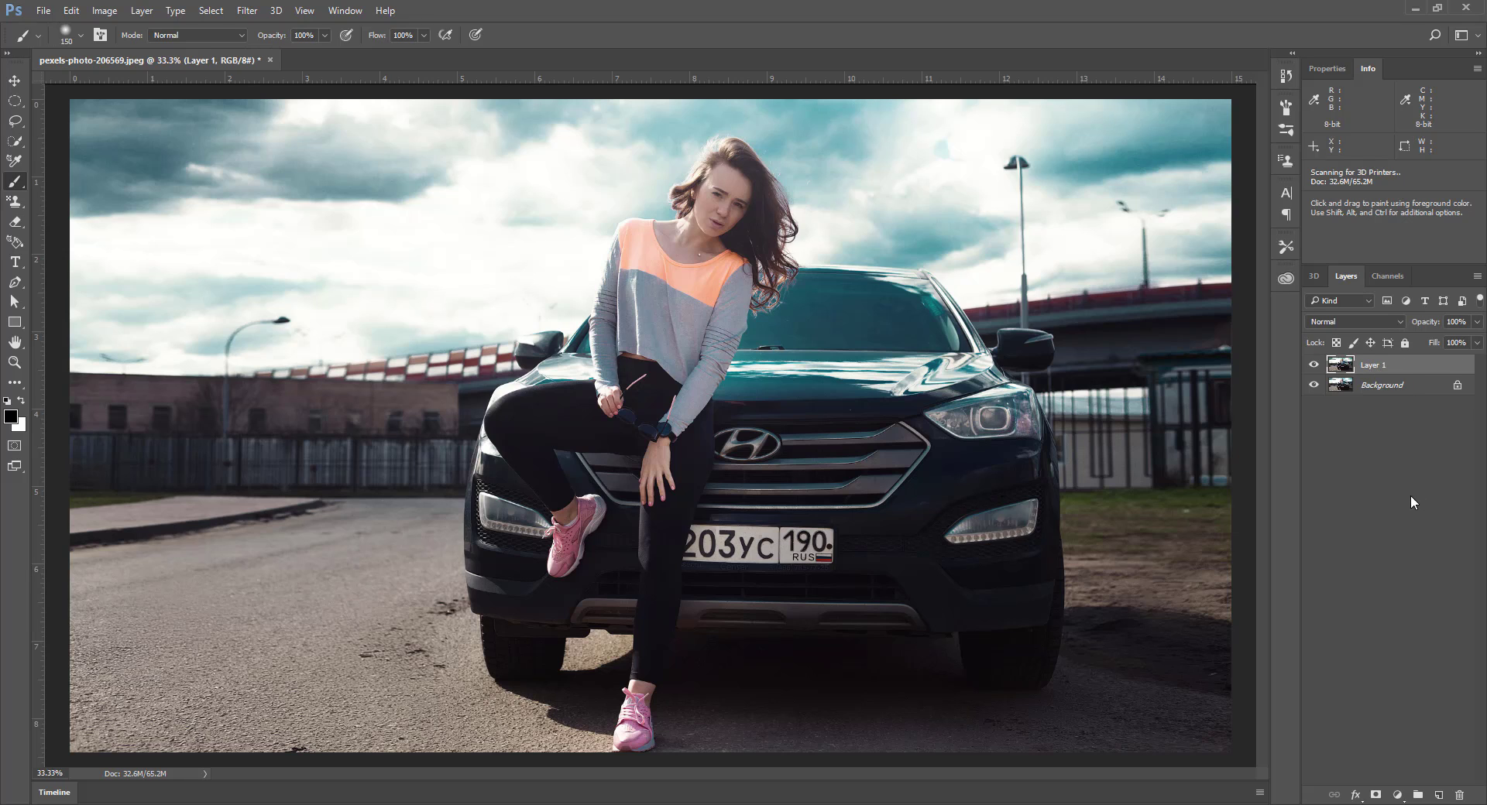
left_click(1314, 386)
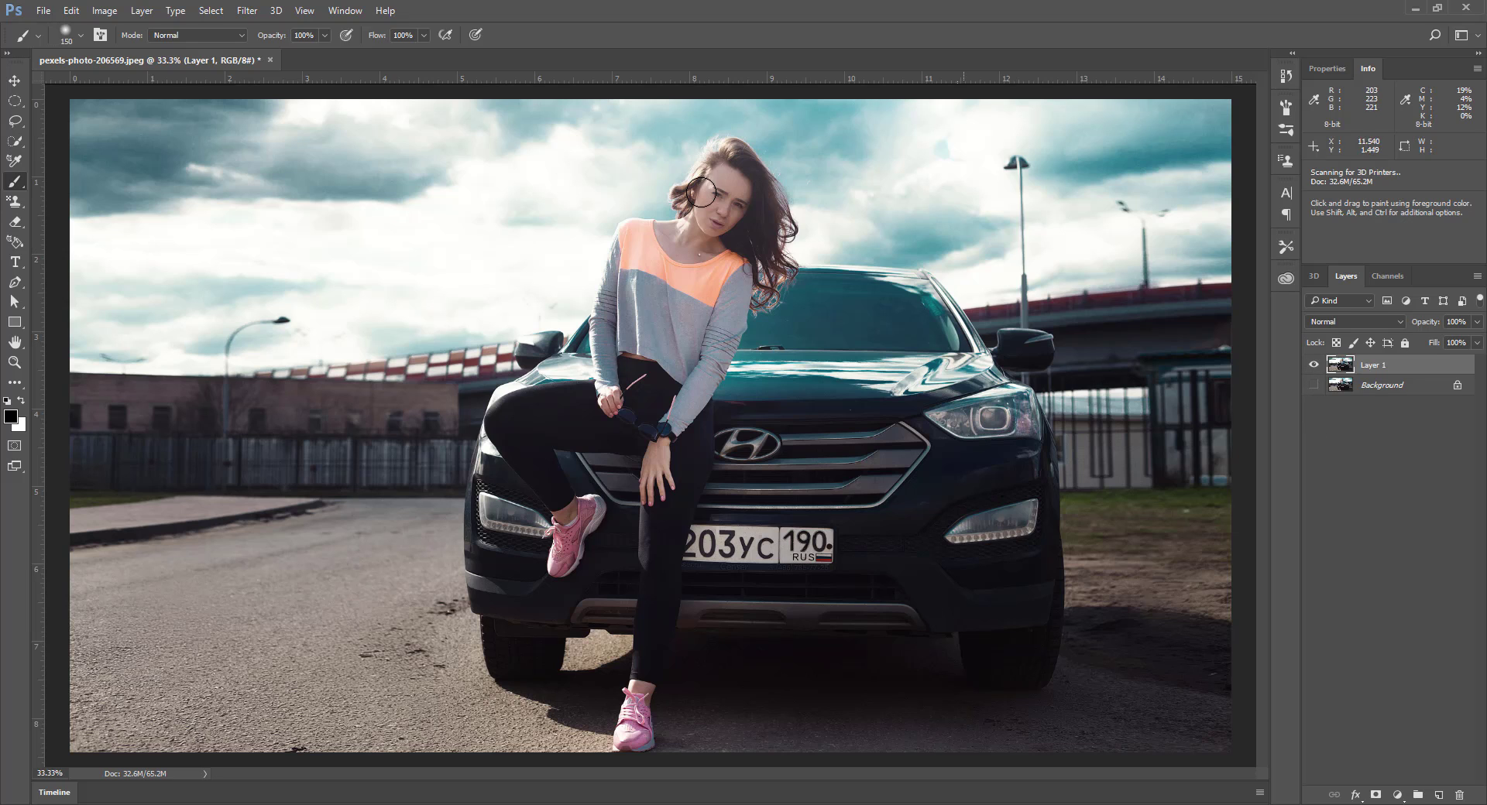
Step: Compare the copied layer with the original Background by toggling their visibility, ending with only the copy shown
left_click(1316, 366)
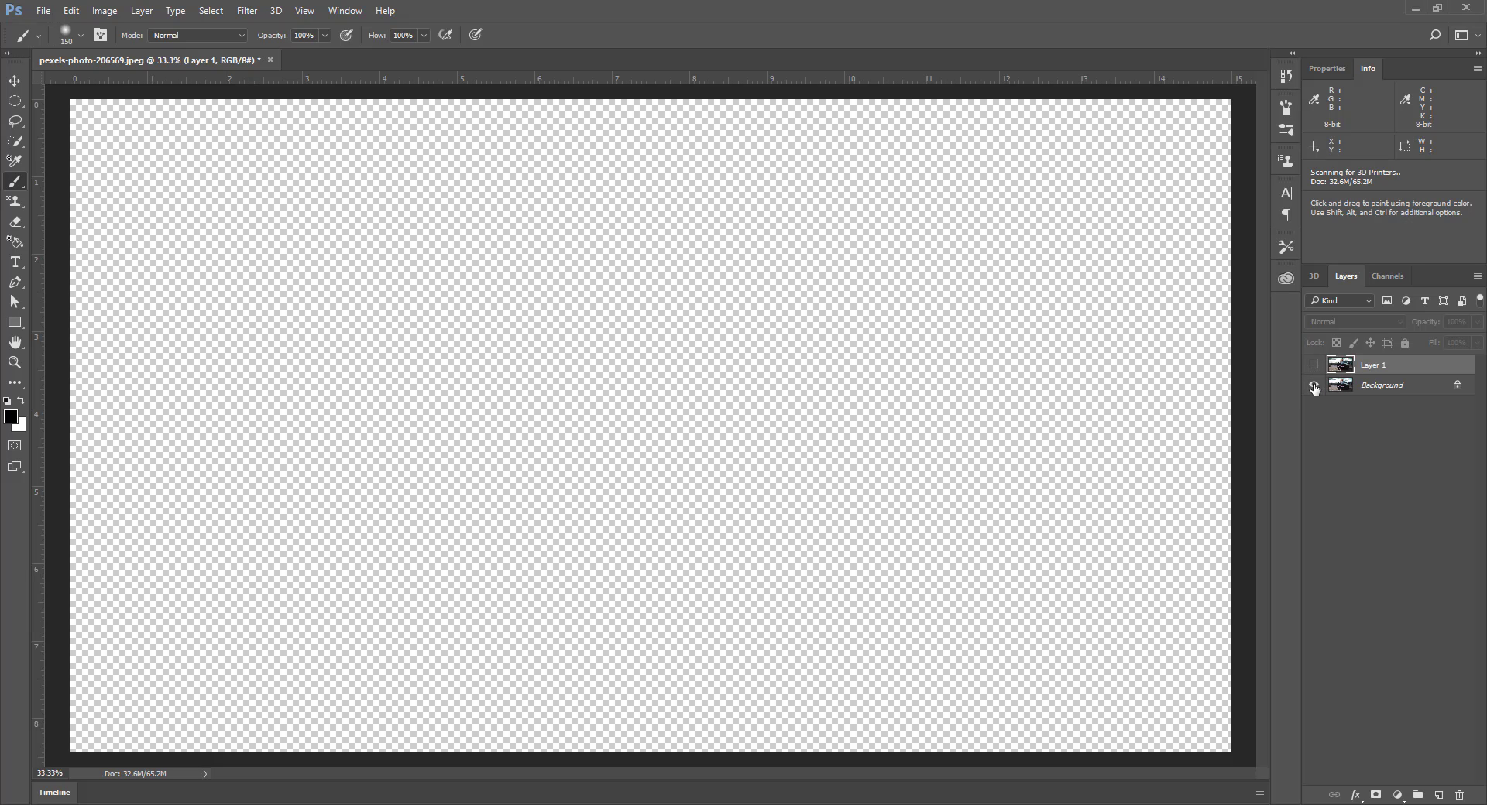
left_click(1314, 386)
left_click(1314, 386)
left_click(1314, 364)
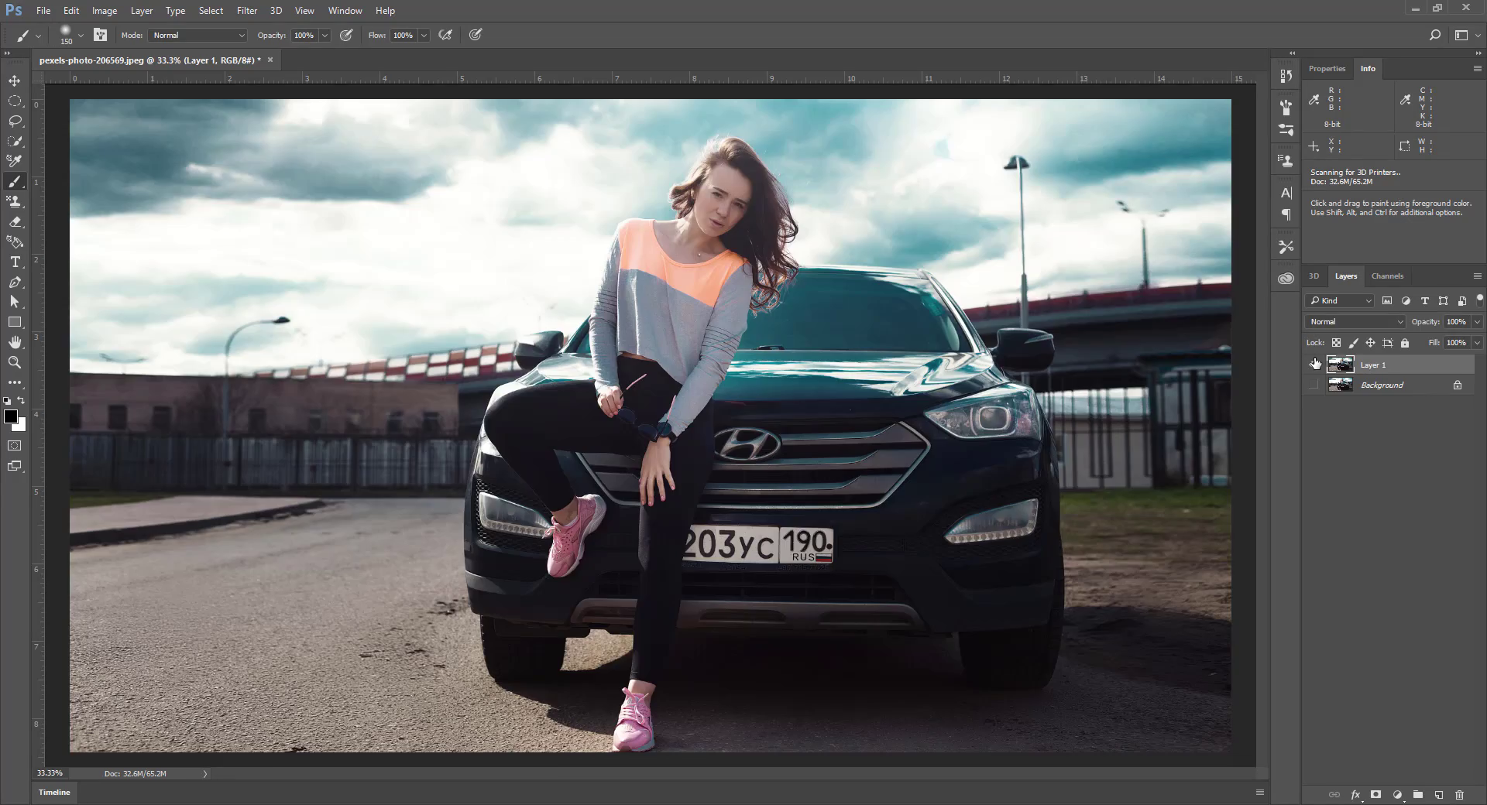
left_click(1314, 364)
left_click(1314, 365)
left_click(1314, 365)
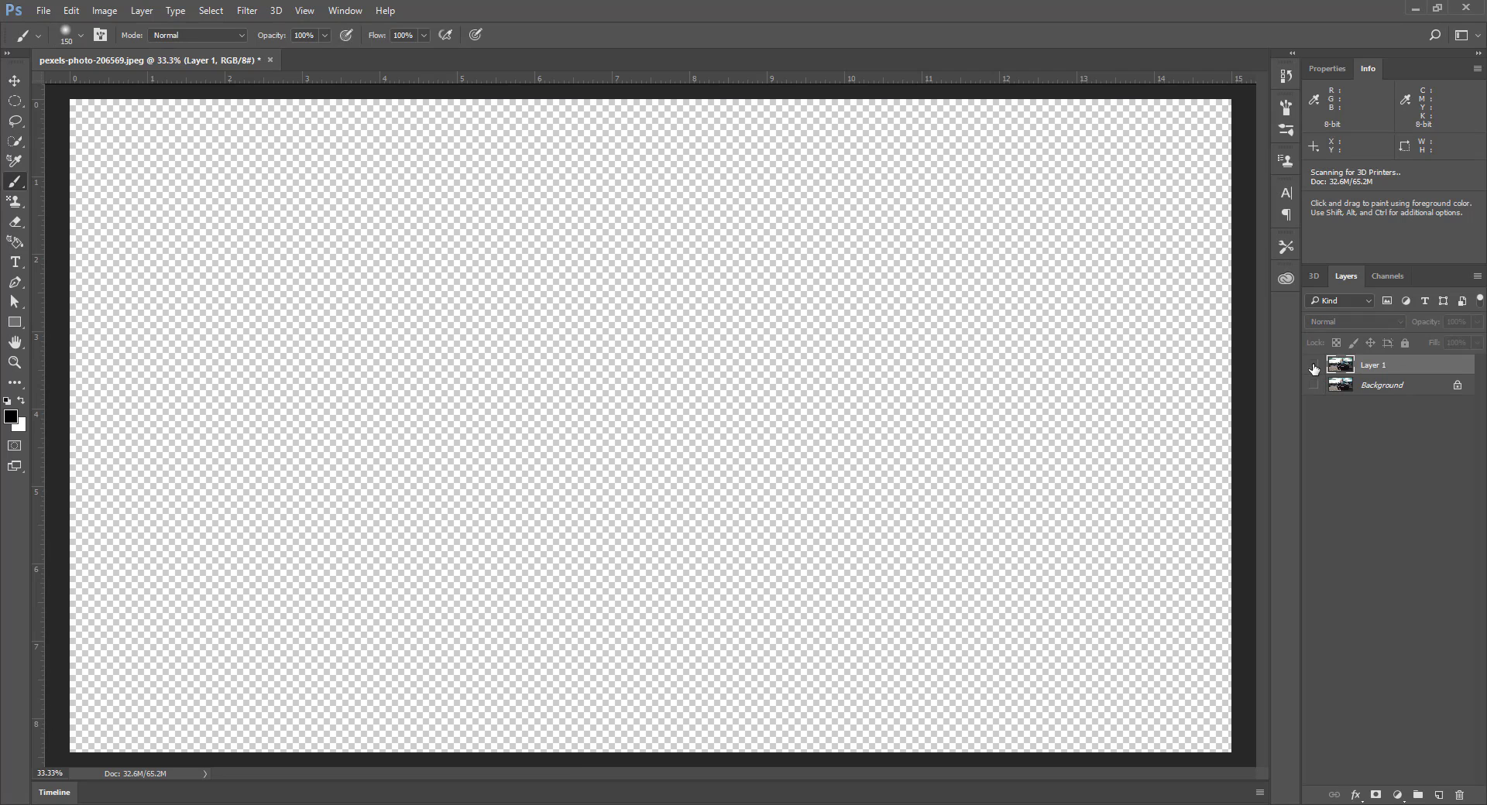
left_click(1314, 367)
left_click(1315, 368)
left_click(1316, 363)
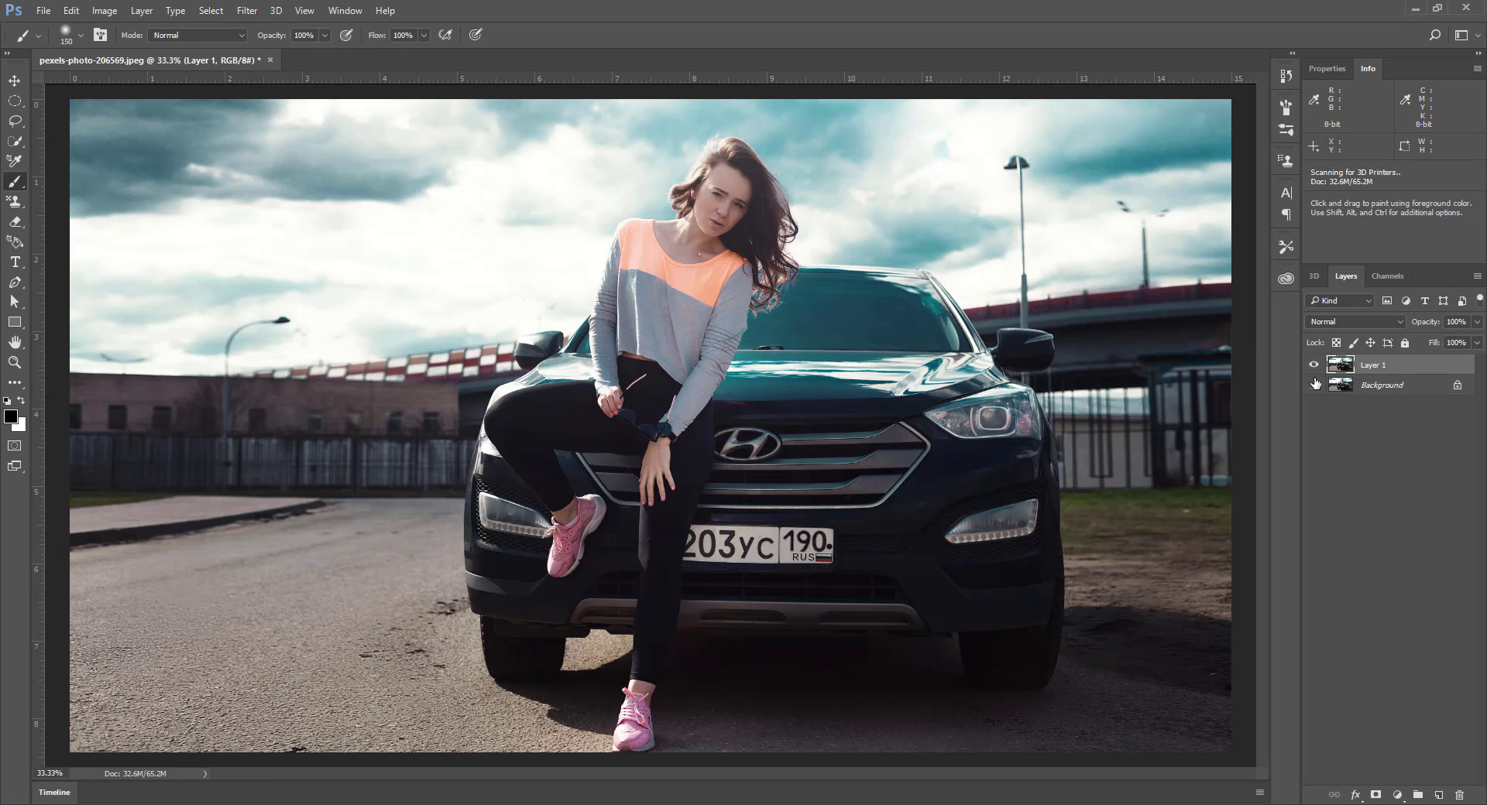
Step: Toggle Layer 1 and the Background off and on to check each one's effect, leaving Layer 1 shown and the Background hidden
left_click(1313, 365)
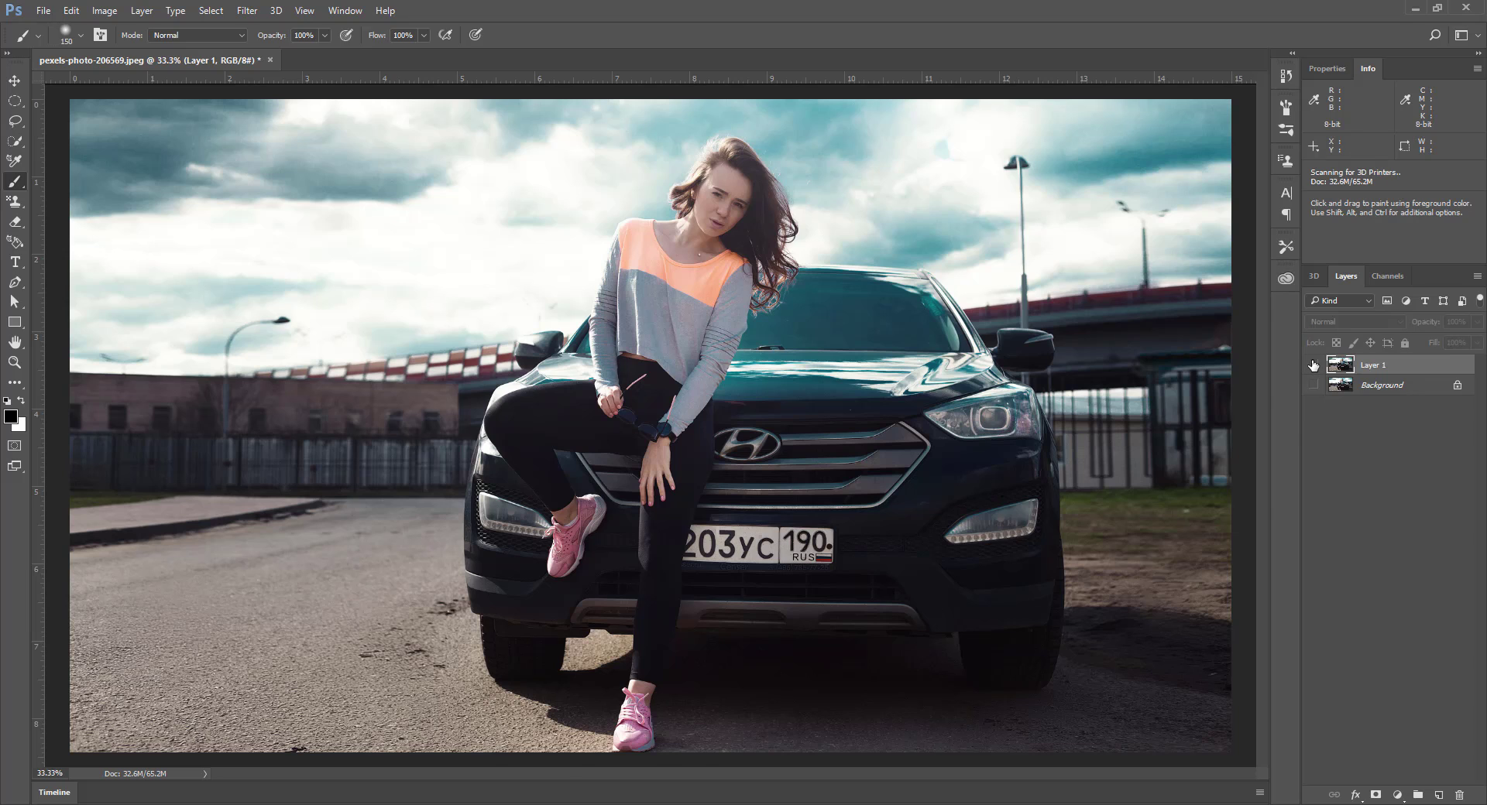
left_click(1312, 364)
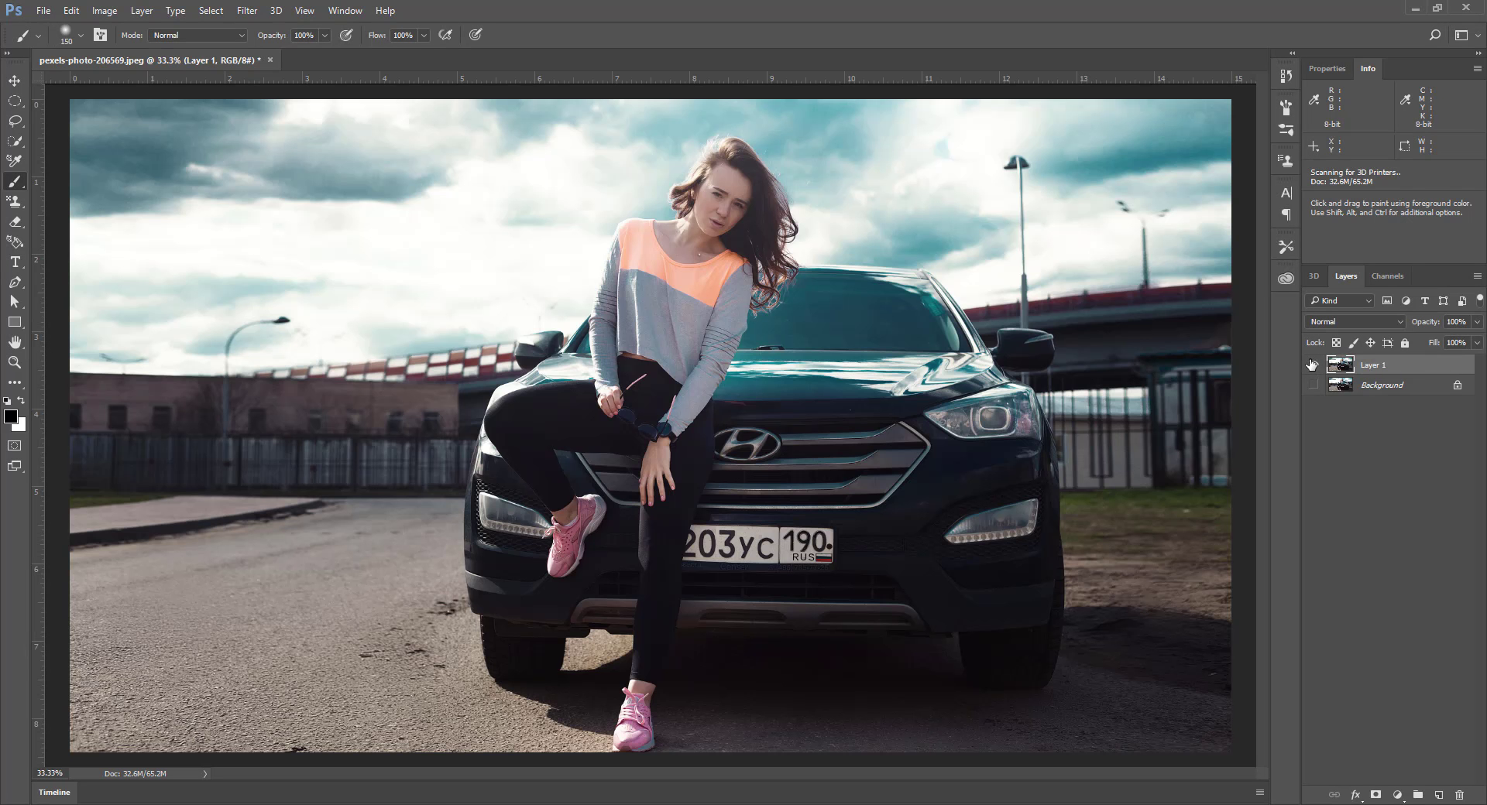
left_click(1314, 367)
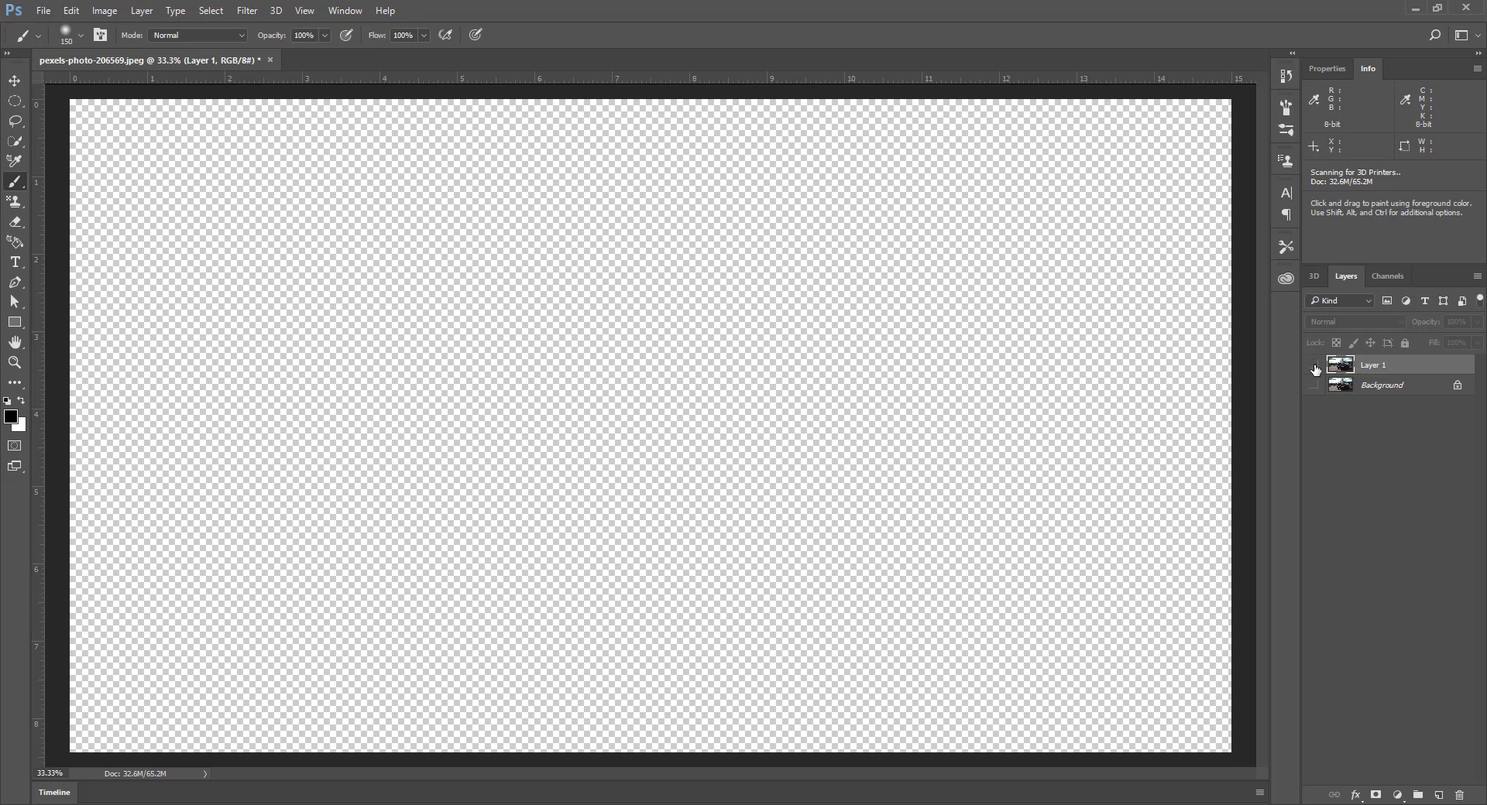
left_click(1313, 364)
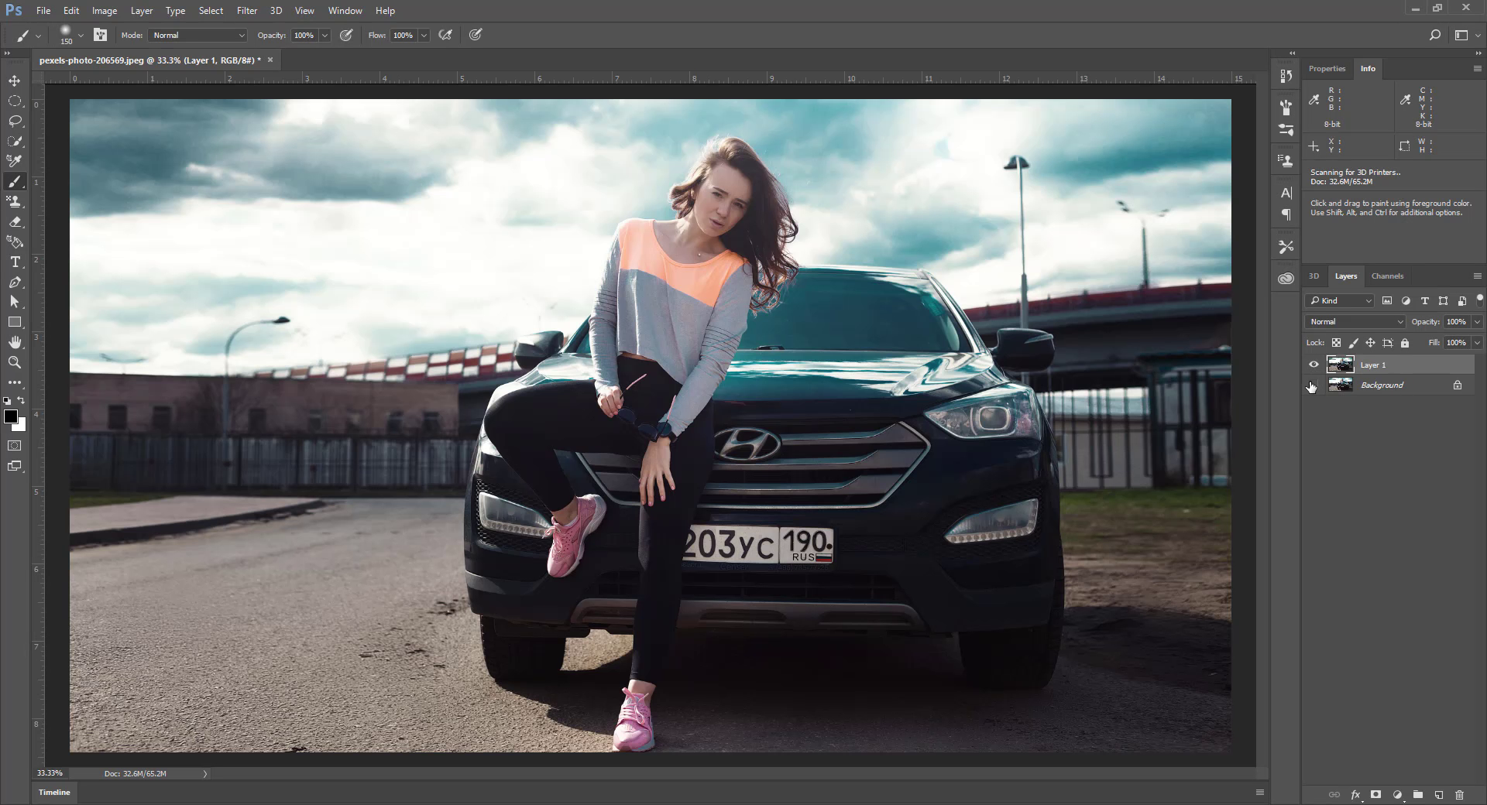
left_click(1311, 385)
left_click(1355, 386)
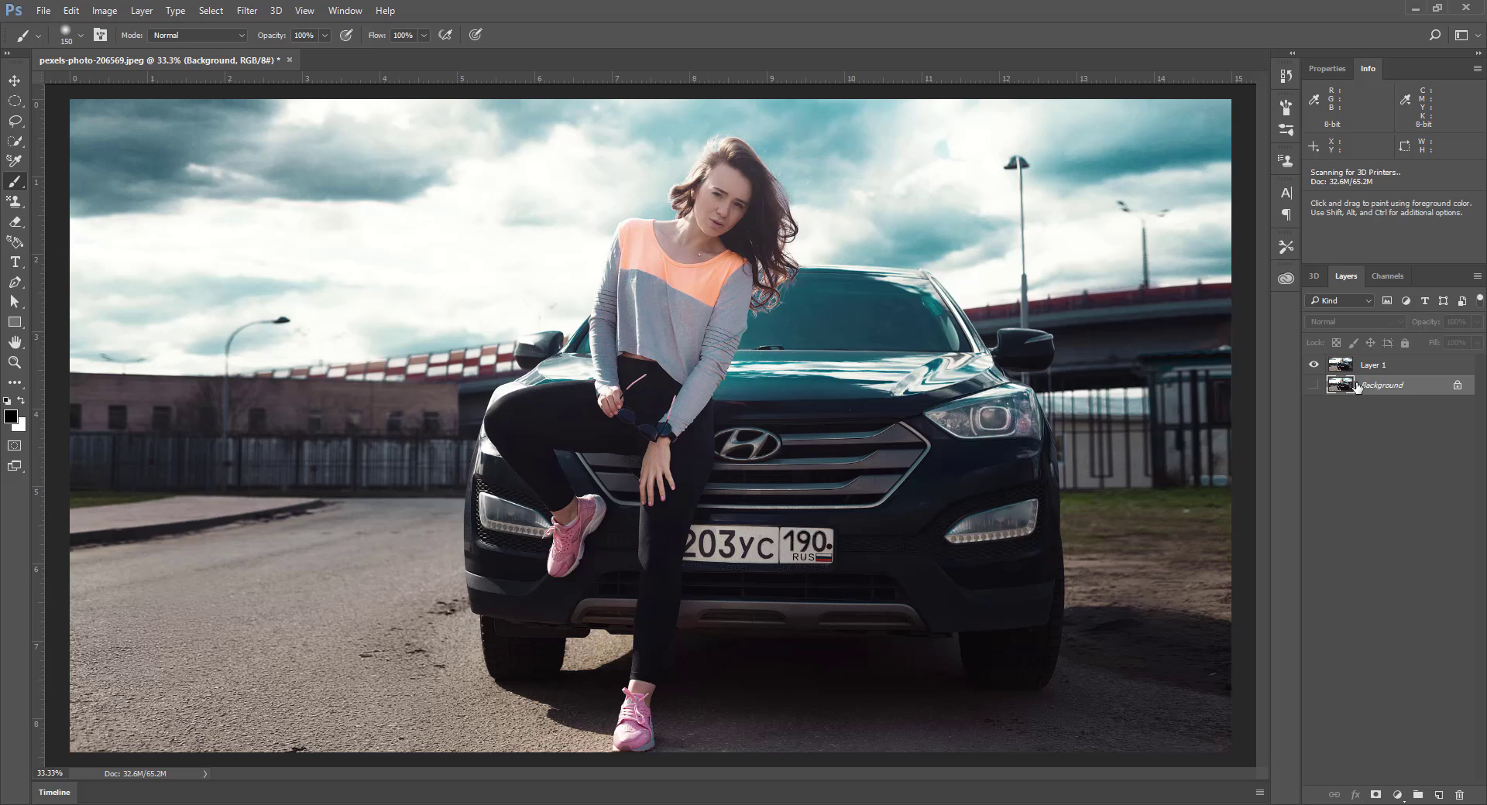
left_click(1313, 388)
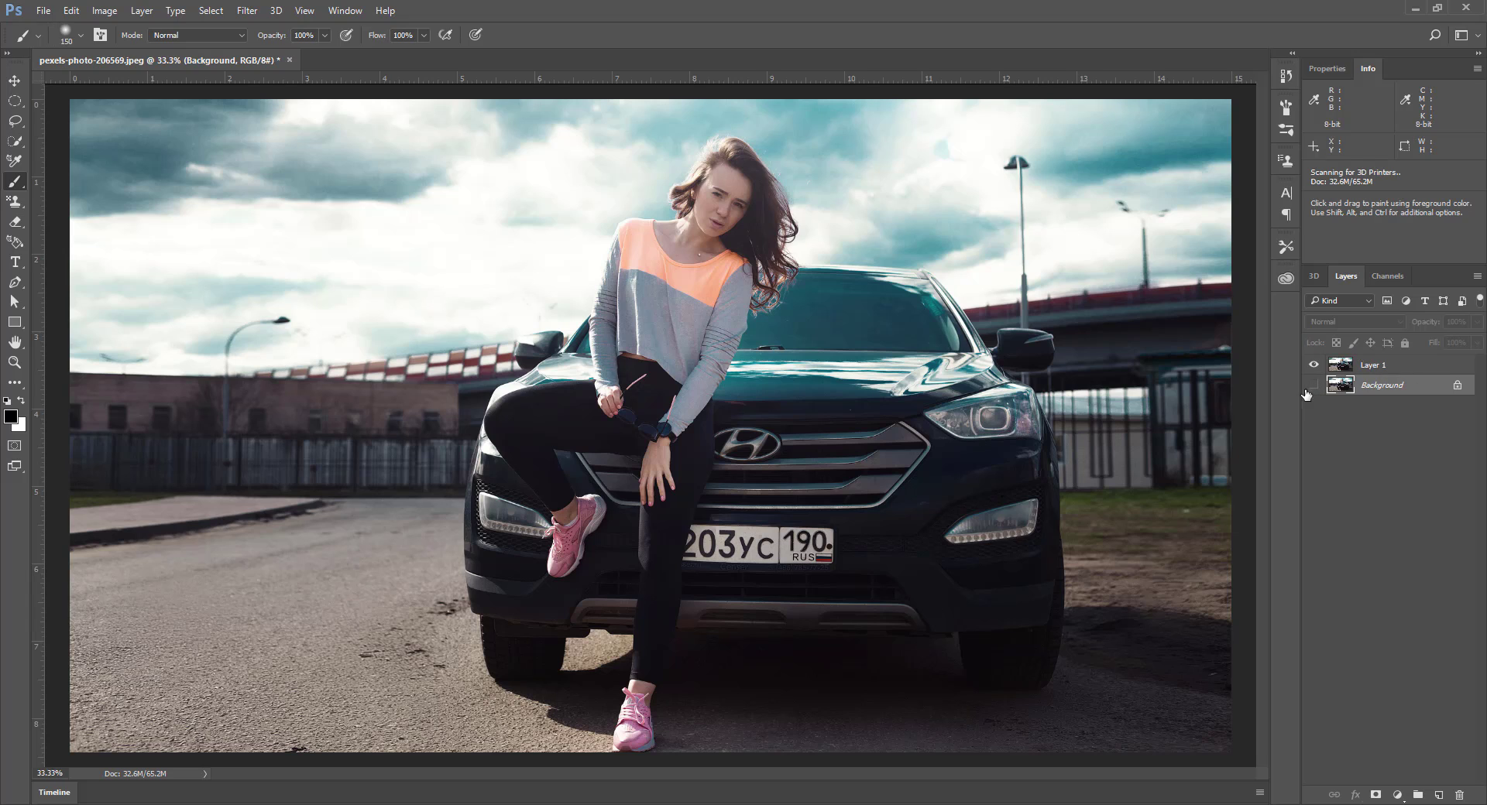
Step: On Layer 1, make a rectangular marquee selection about 5.81 by 3.35 in over the sky from the photo's upper-left corner
left_click(1357, 366)
key("v")
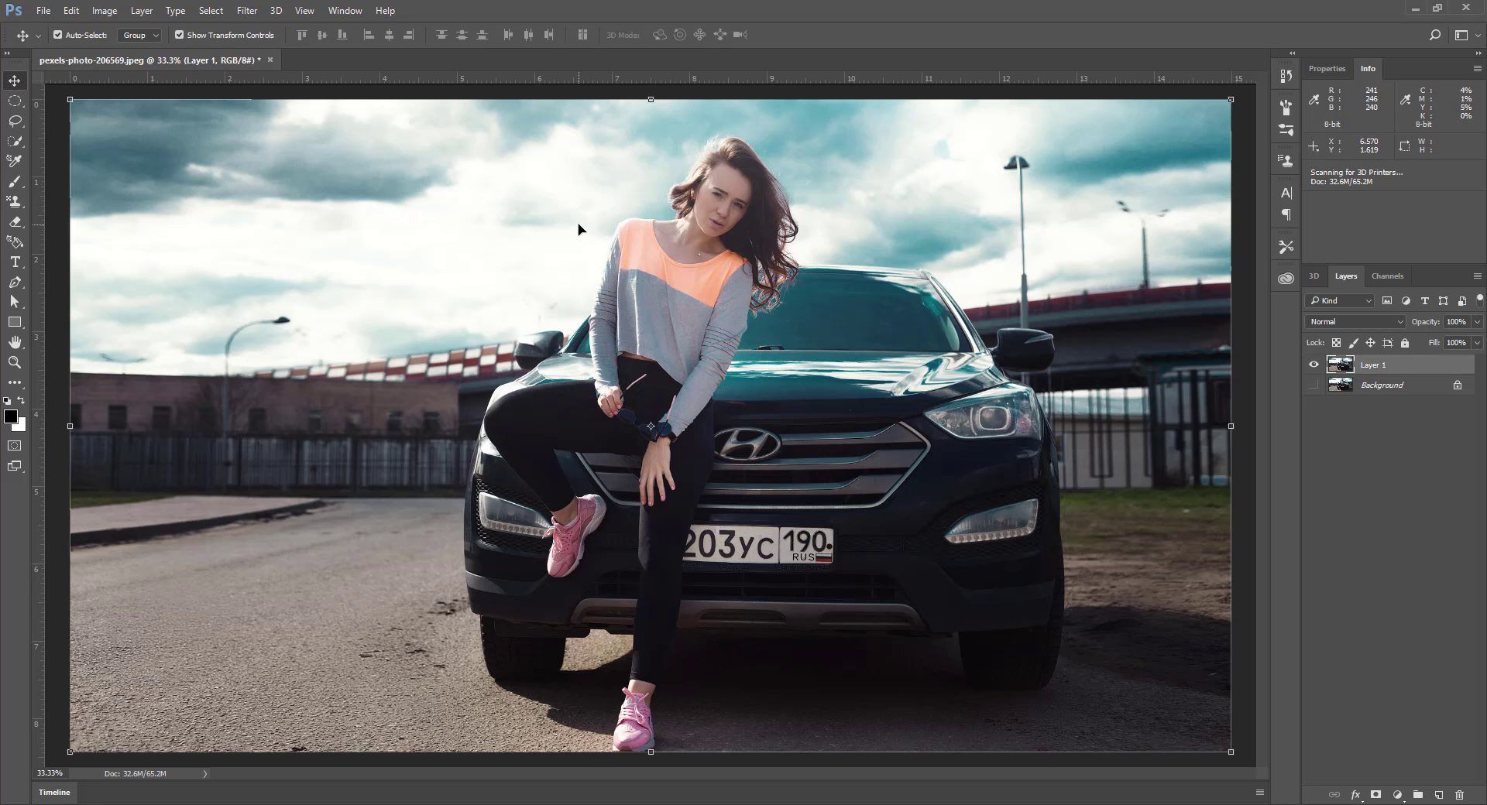
mouse_move(578, 228)
left_mouse_down()
mouse_move(528, 231)
mouse_move(581, 227)
left_mouse_up()
left_click(15, 101)
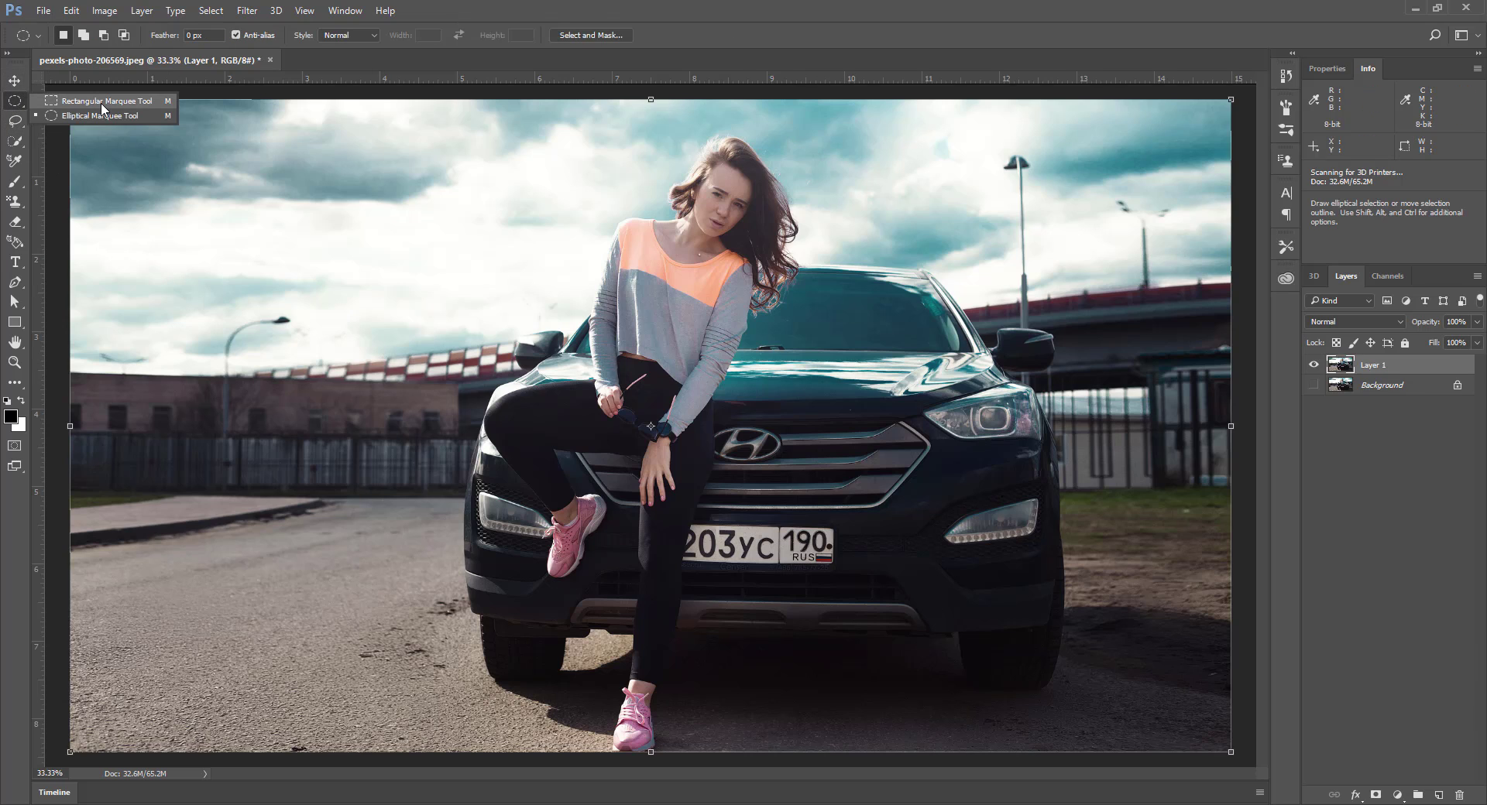
left_click(103, 108)
left_click(15, 100)
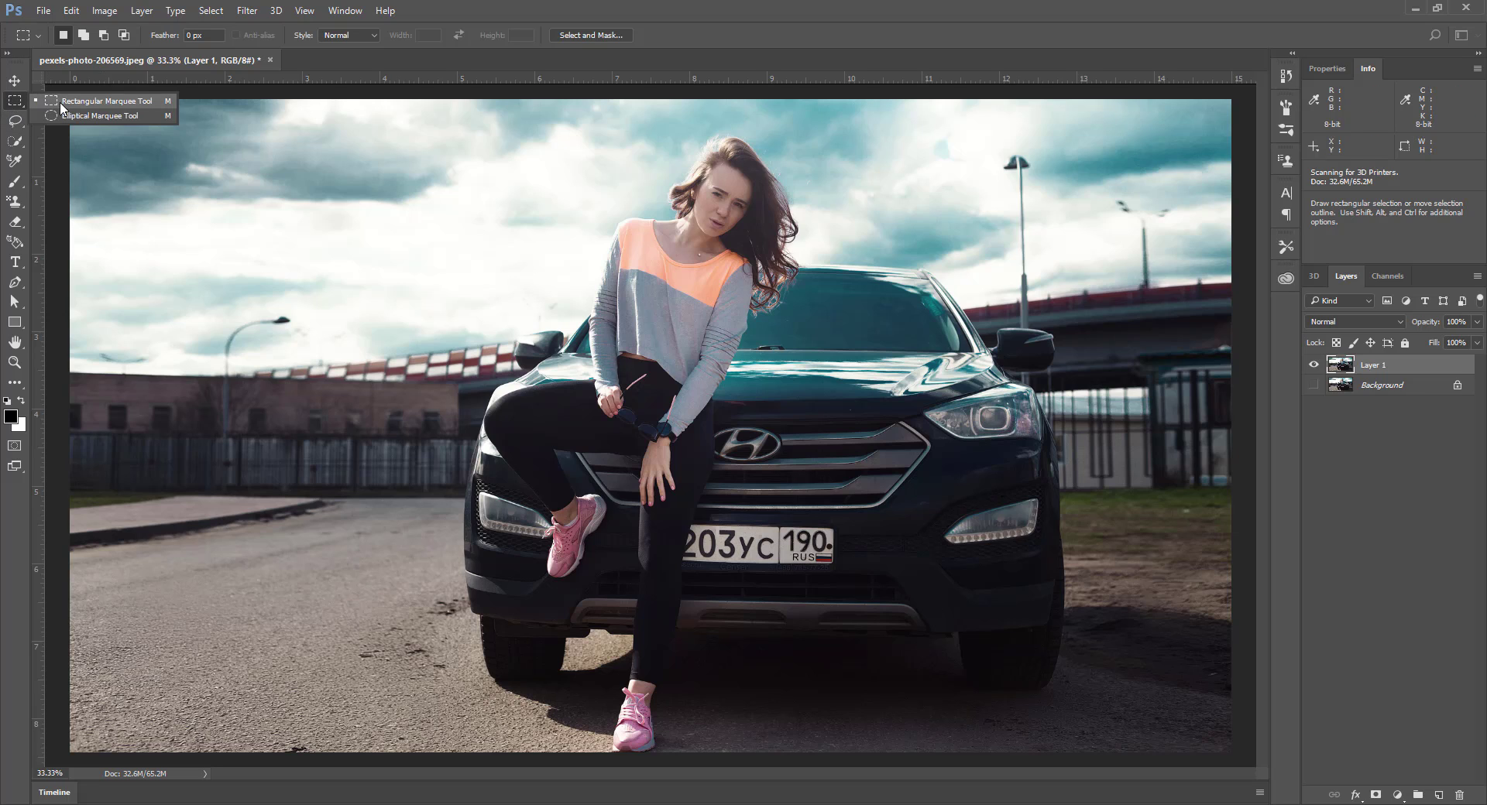
left_click(61, 104)
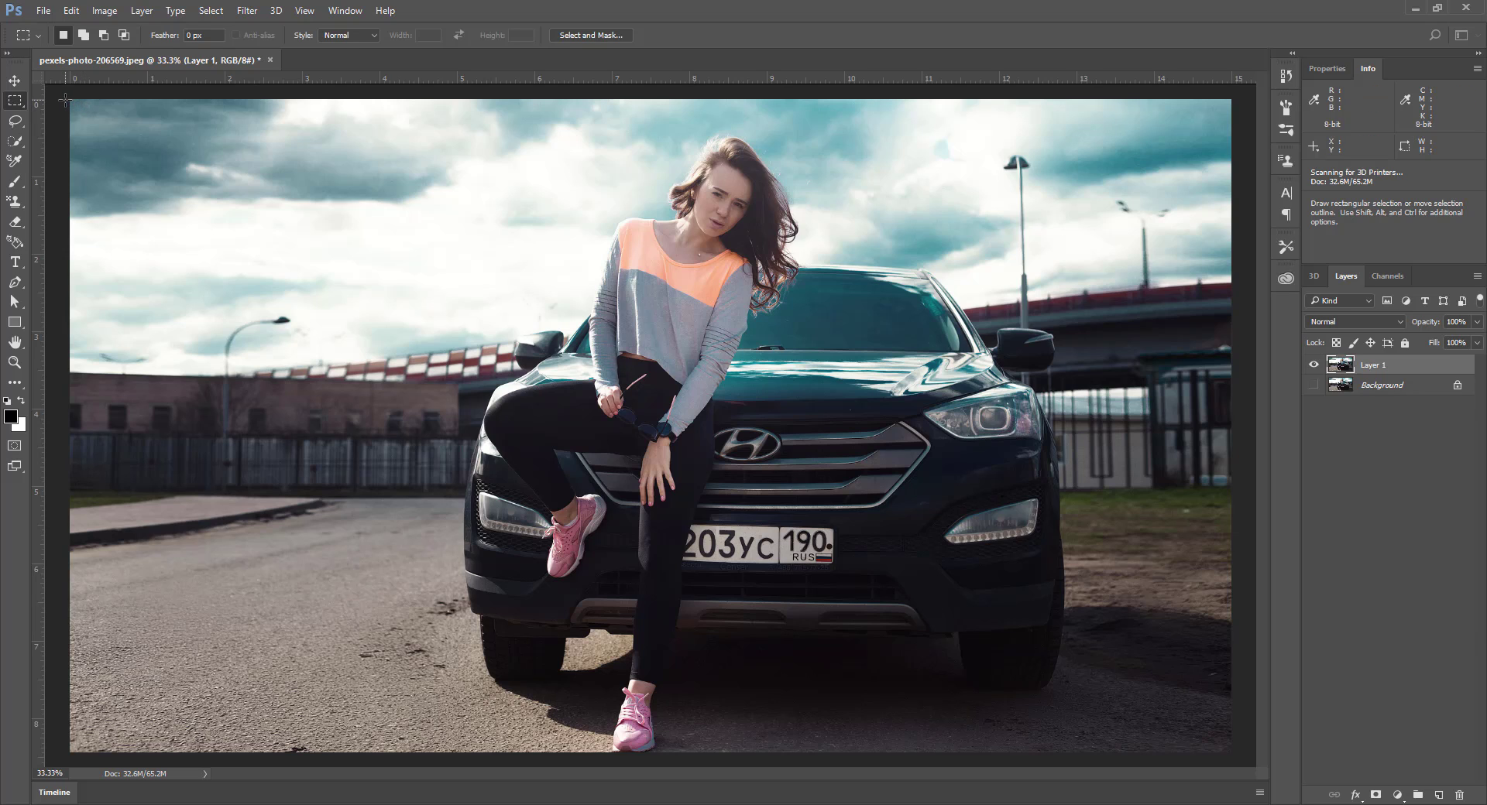
left_click_drag(68, 99, 515, 342)
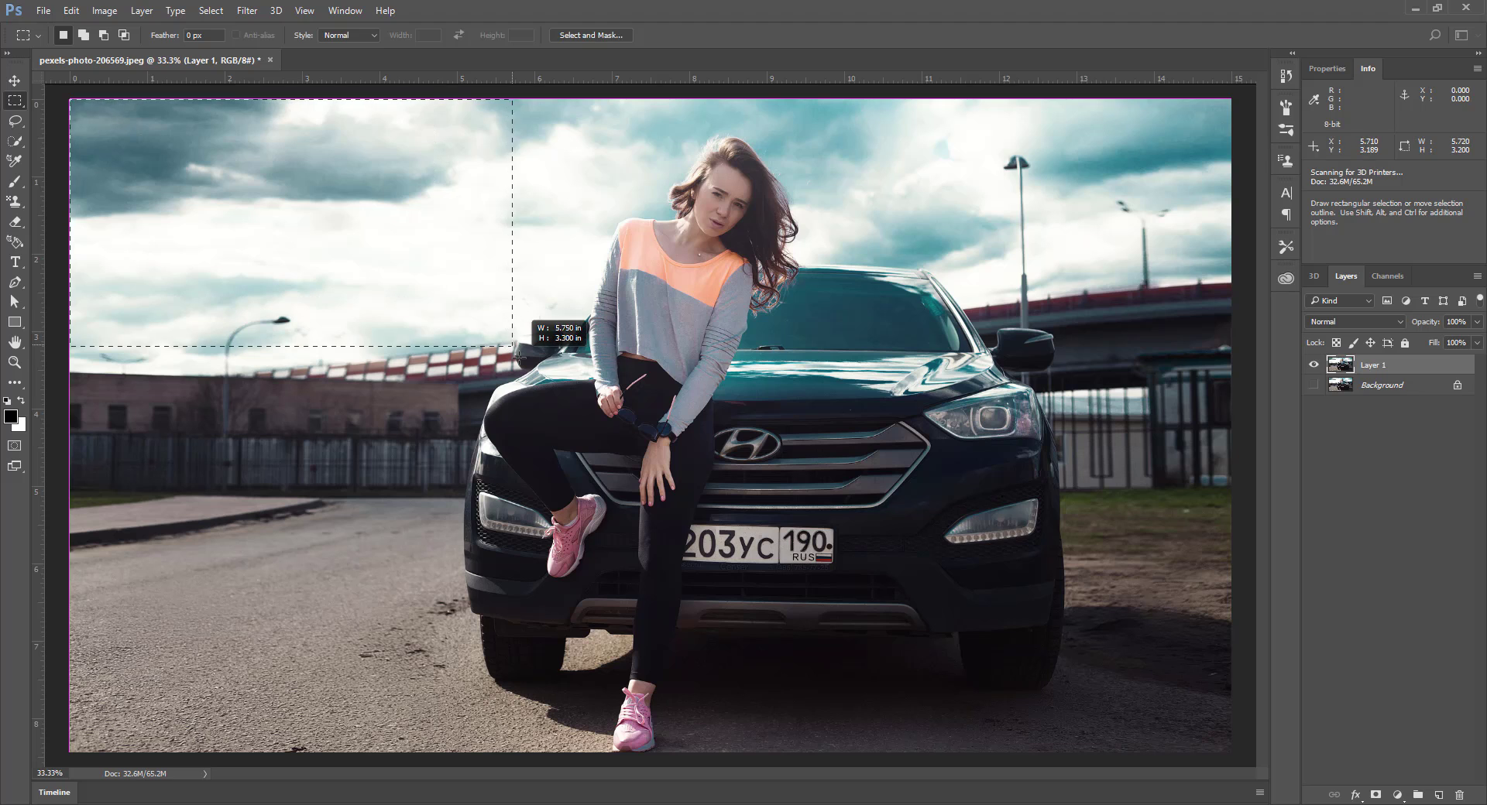
Step: Try moving the selected sky area down and to the right within Layer 1, and undo the move
left_click(15, 80)
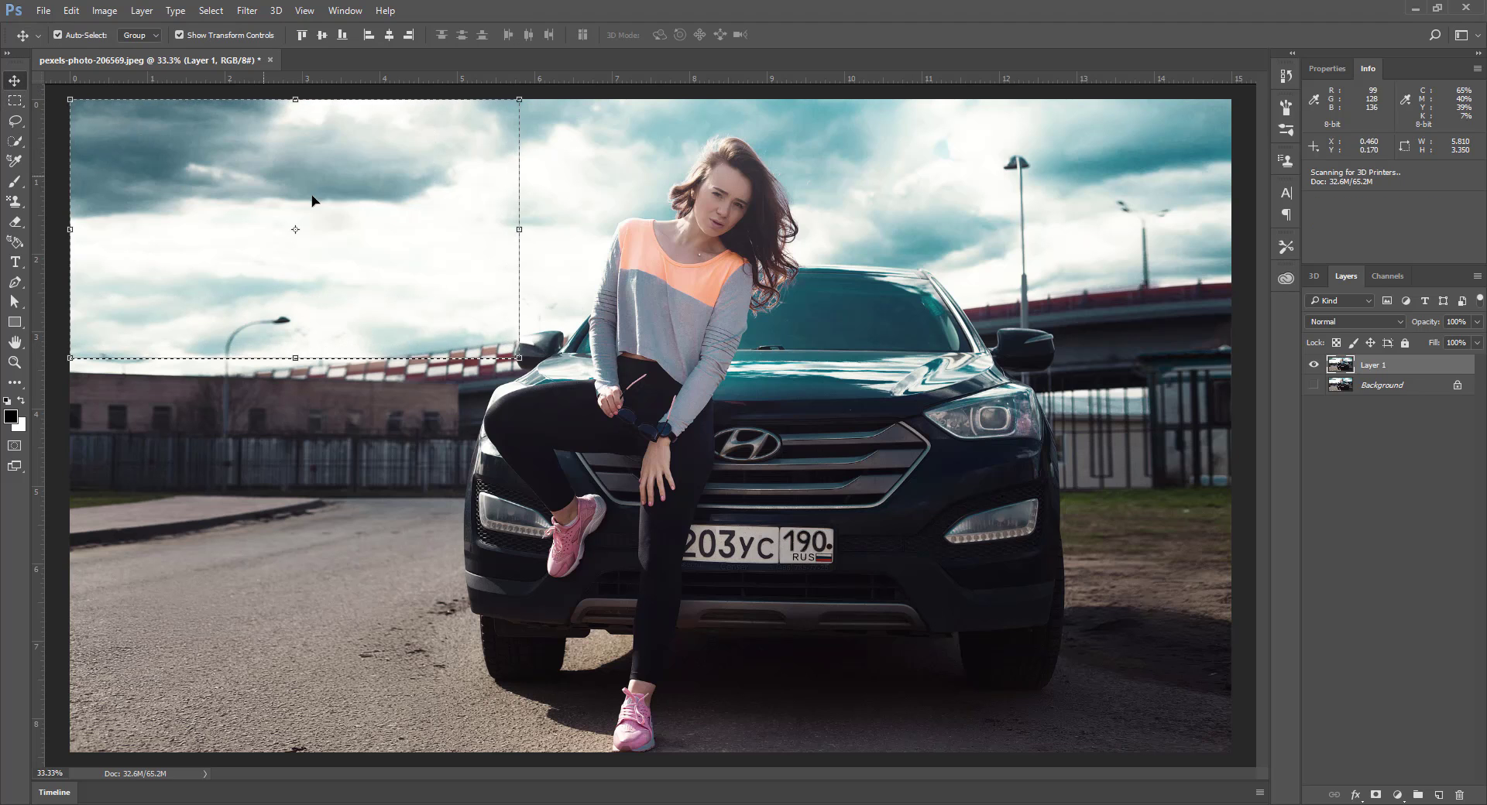
left_click_drag(513, 227, 411, 287)
key("ctrl+z")
key("ctrl+z")
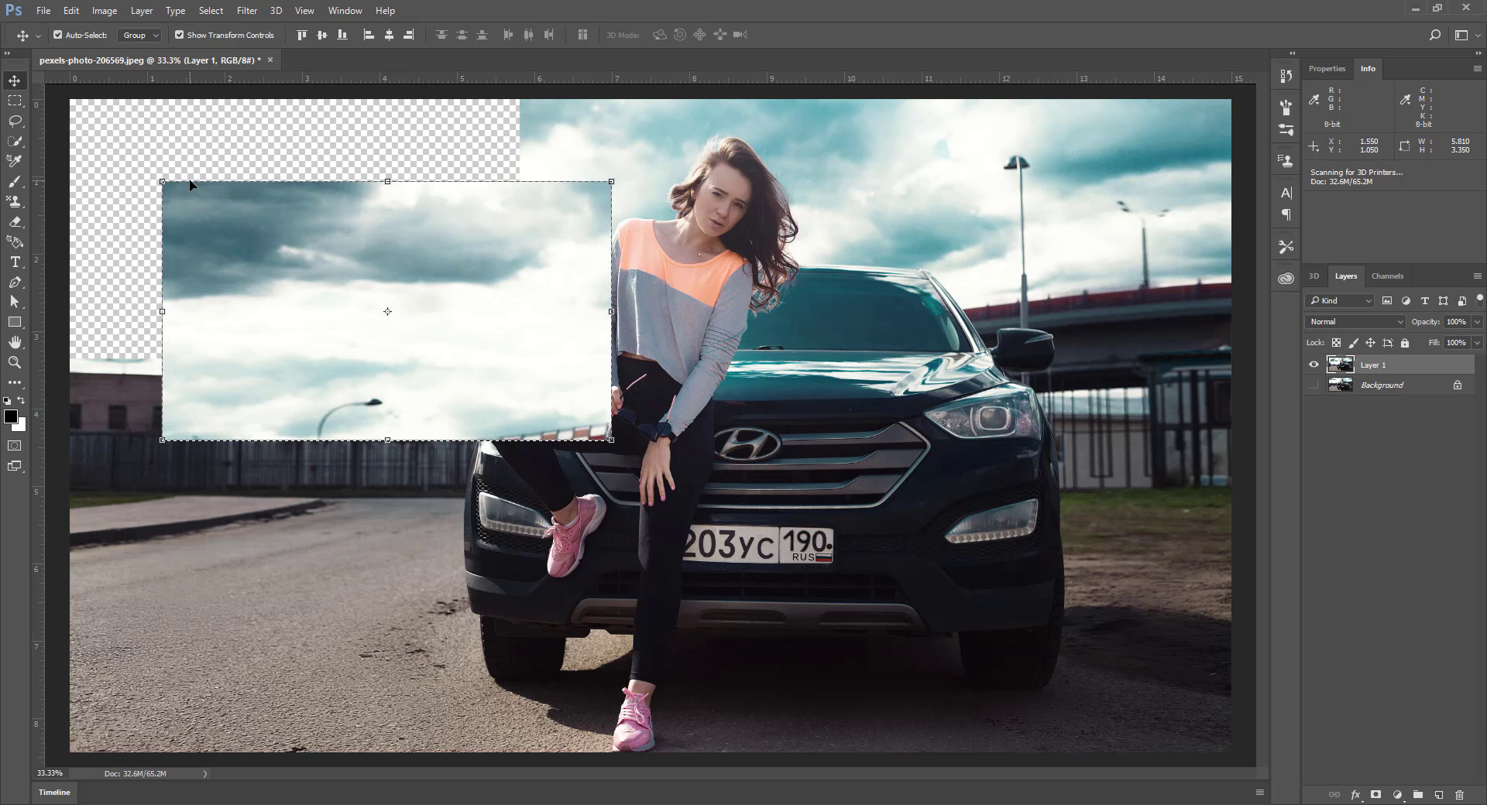
key("ctrl+z")
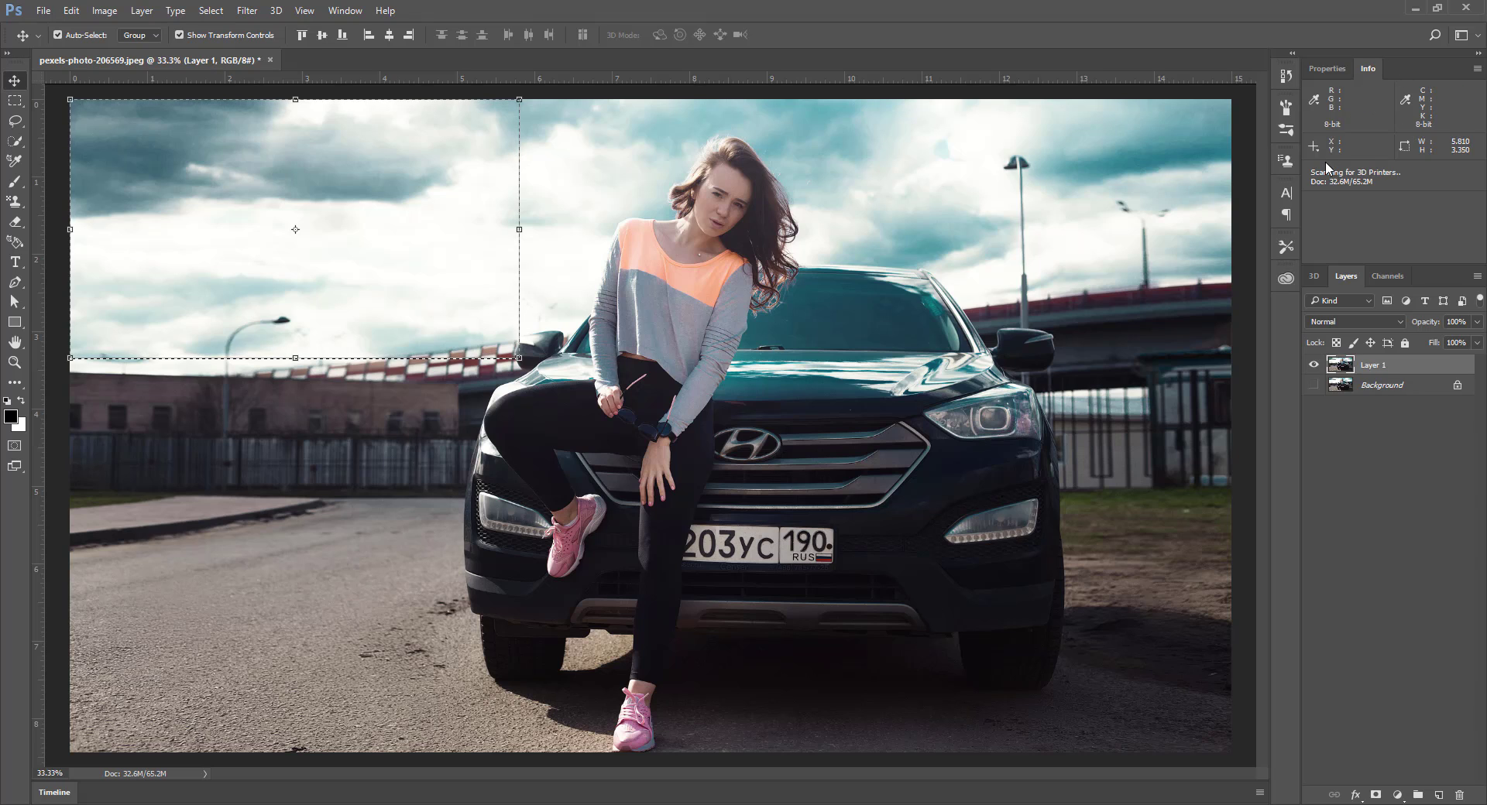
Step: Revert the photo's history to the Layer Via Copy state, discarding the rectangular selection
left_click(1288, 76)
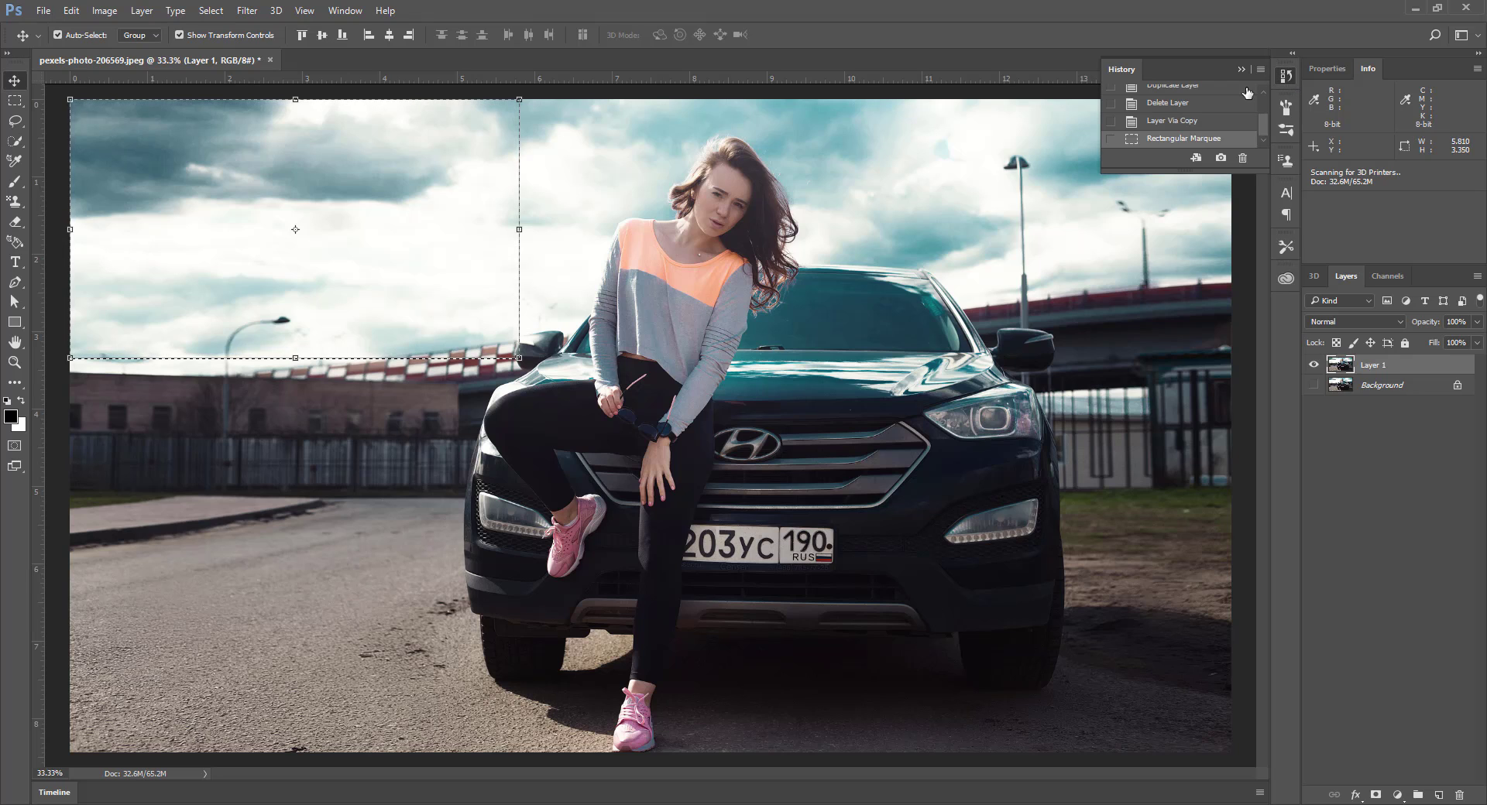
left_click(1199, 122)
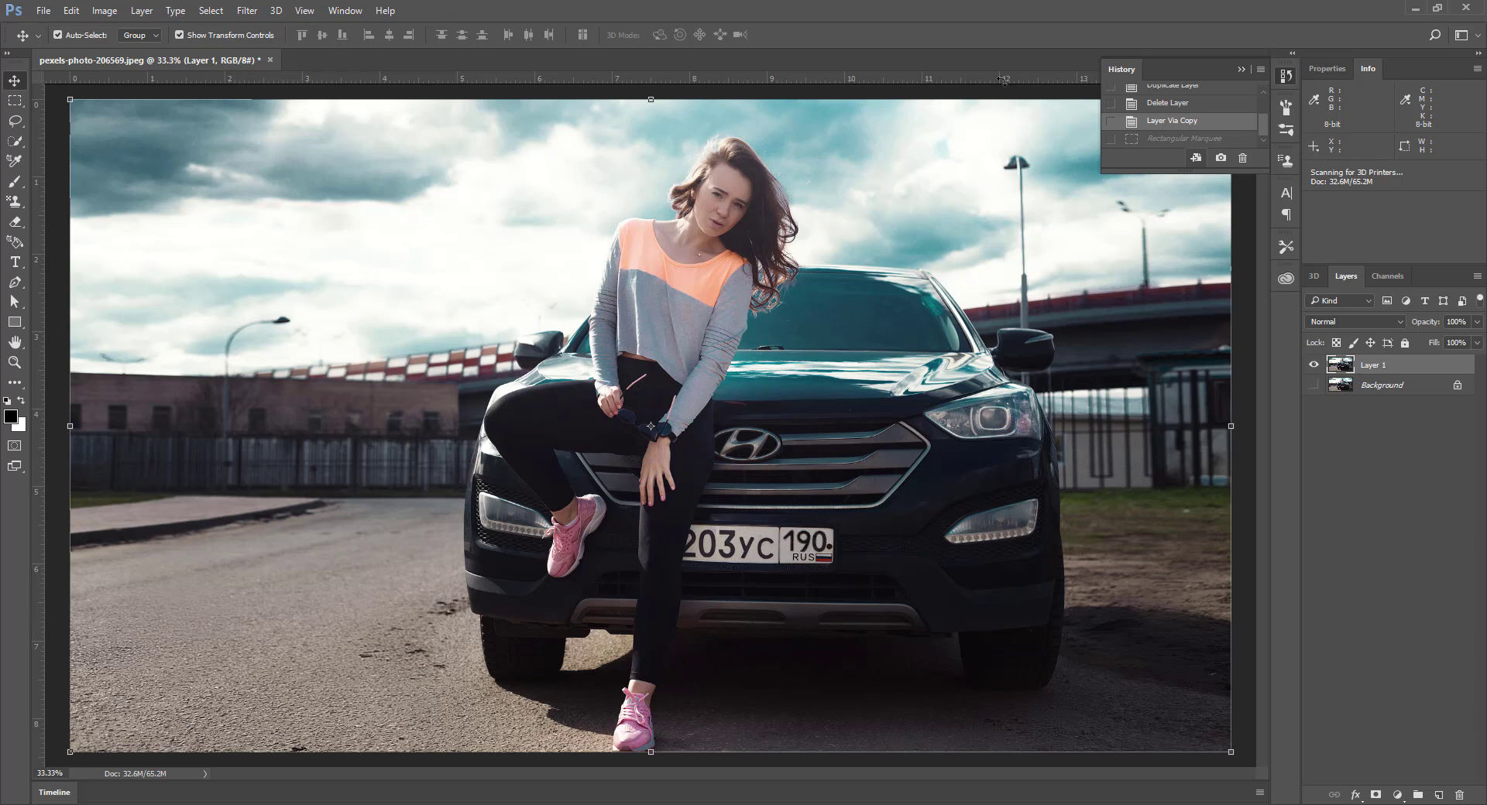
left_click(1156, 140)
left_click(1166, 121)
Step: Select a rectangle of sky about 5.35 by 3.12 in on Layer 1, copy it and paste it as a new layer
key("m")
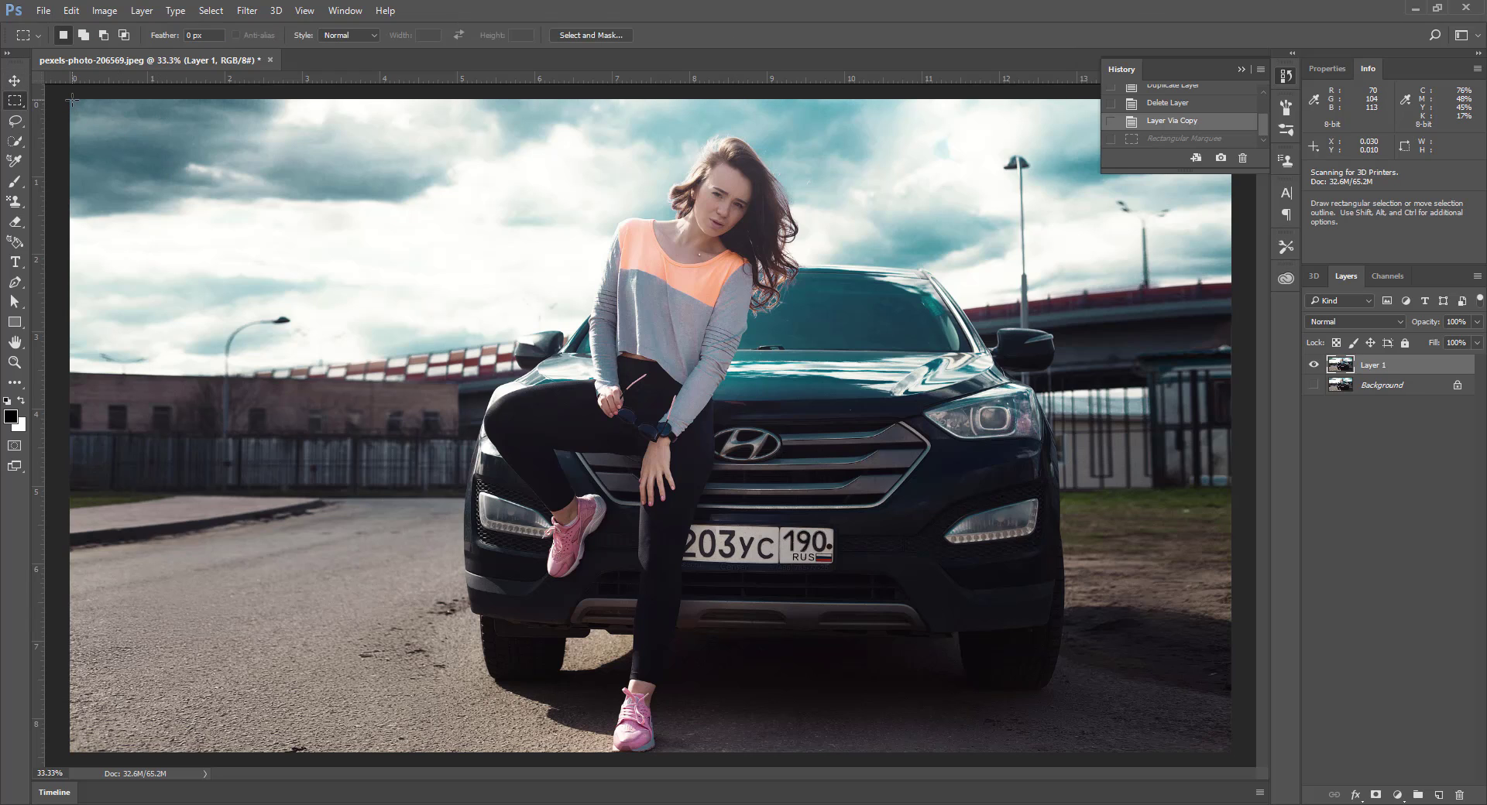
left_click_drag(75, 107, 484, 340)
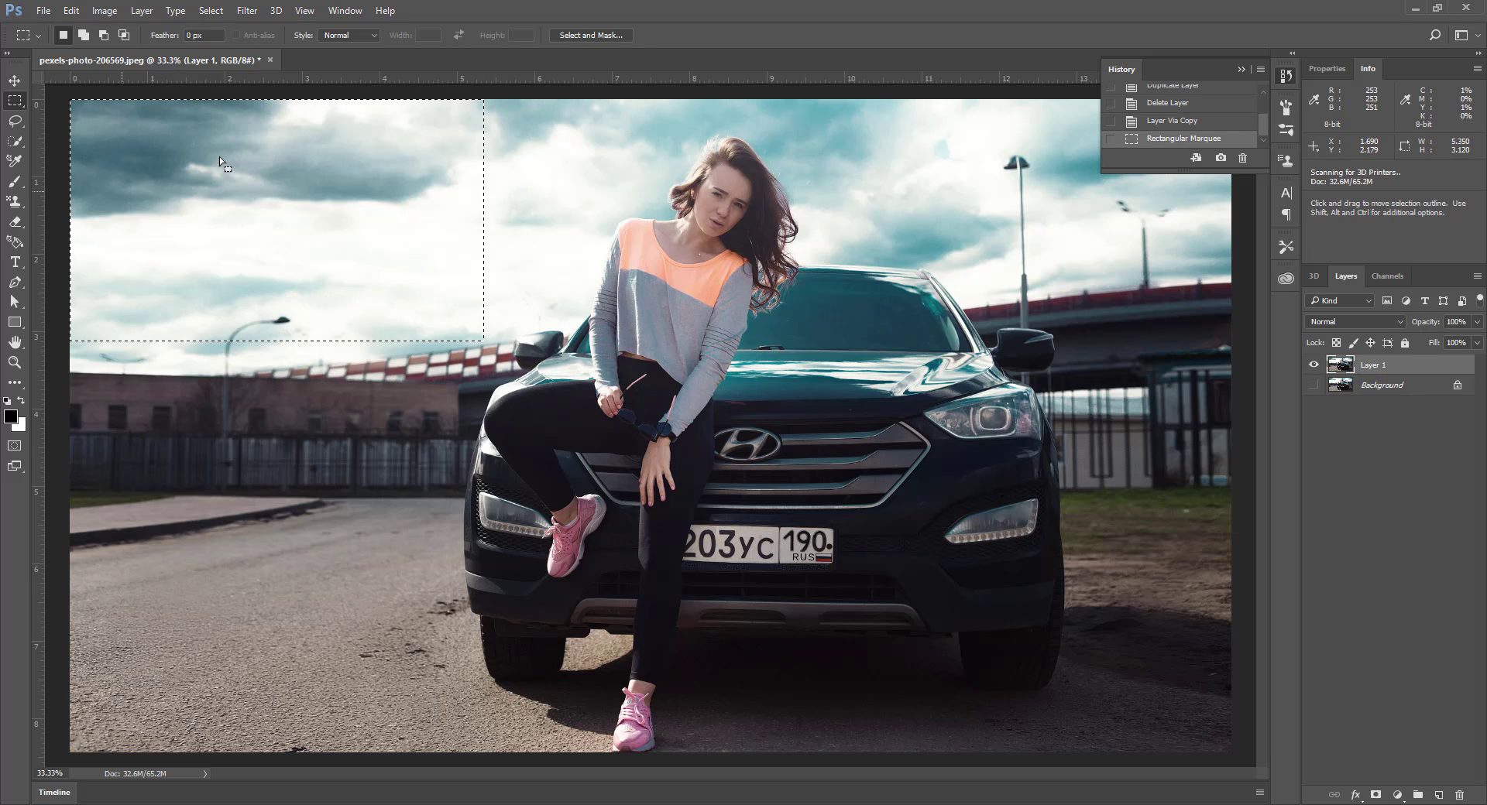
left_click(71, 10)
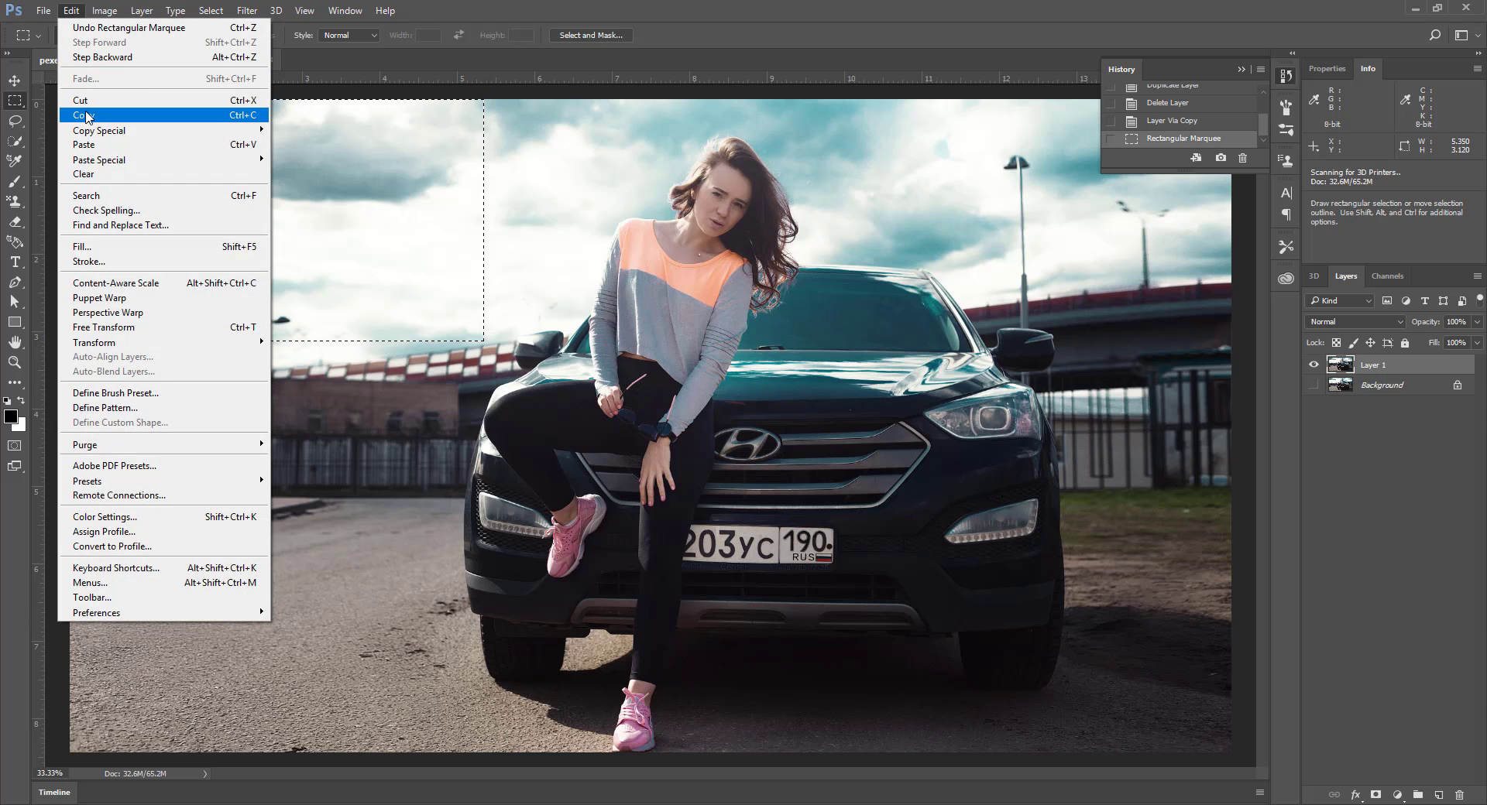
left_click(87, 116)
key("v")
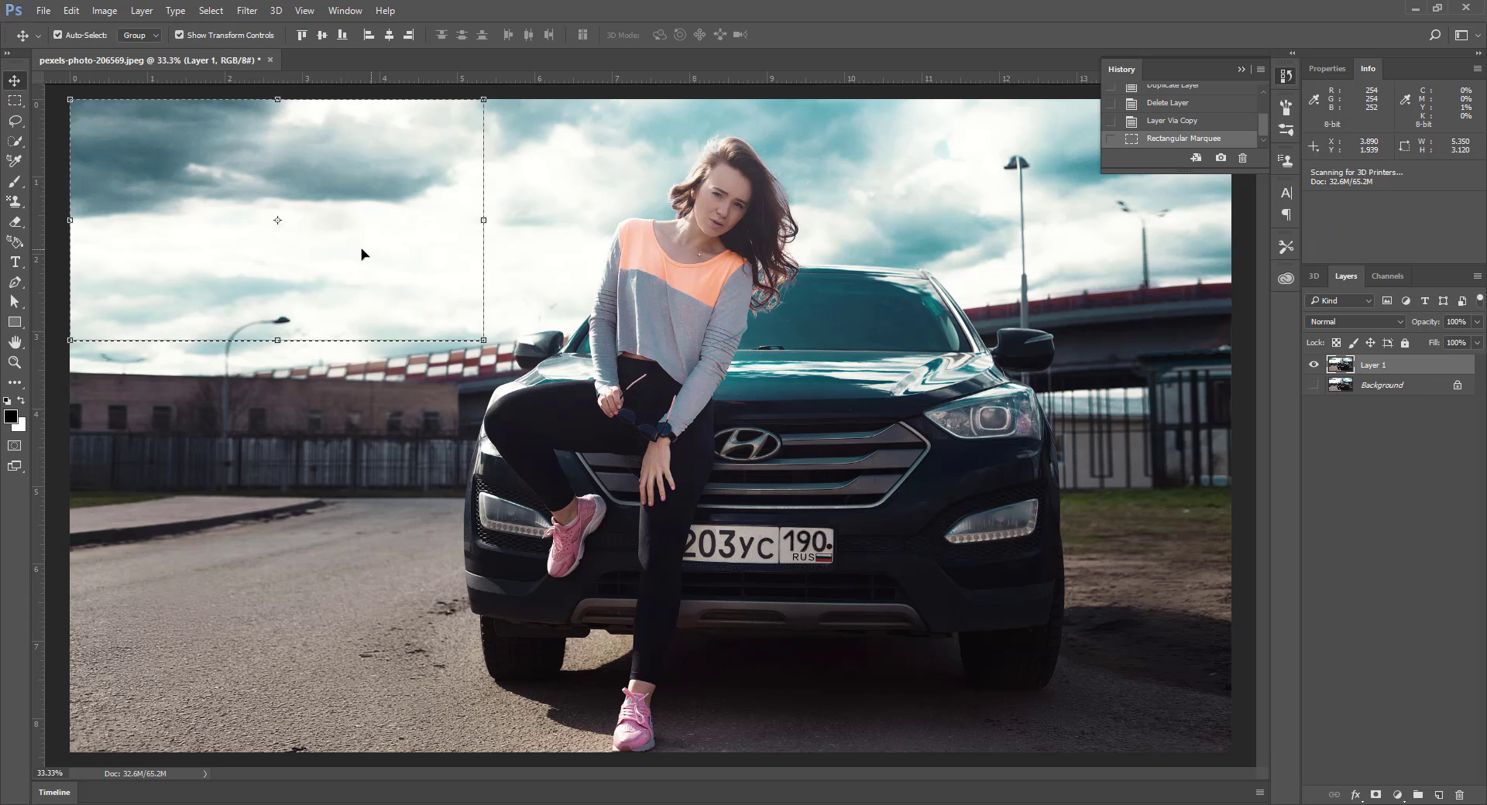
mouse_move(362, 252)
left_mouse_down()
mouse_move(523, 252)
mouse_move(415, 225)
mouse_move(558, 246)
mouse_move(356, 241)
left_mouse_up()
key("Escape")
left_click(71, 11)
left_click(93, 147)
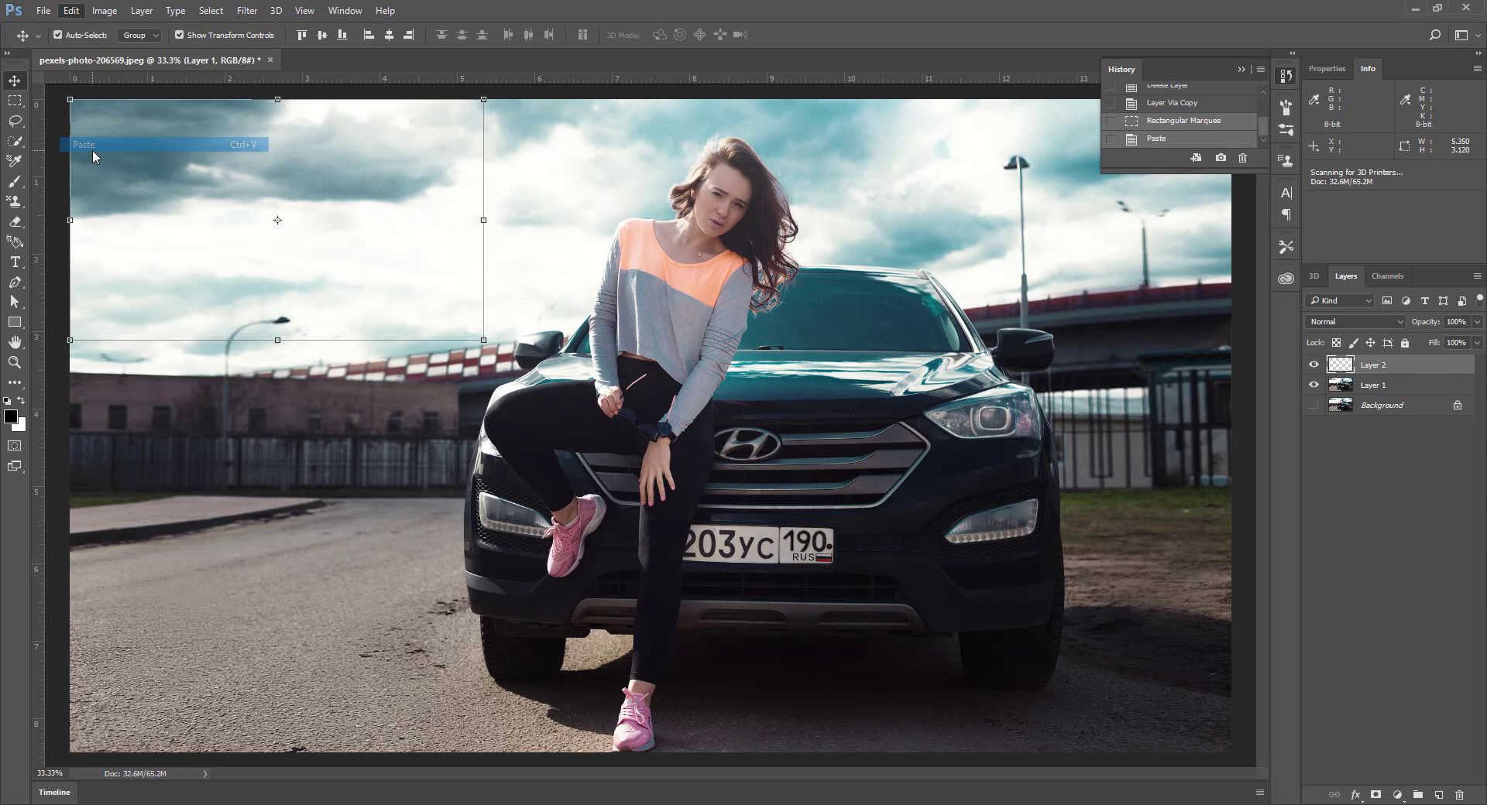
Step: Move the pasted sky piece around over the photo and delete its layer
left_click_drag(308, 237, 519, 690)
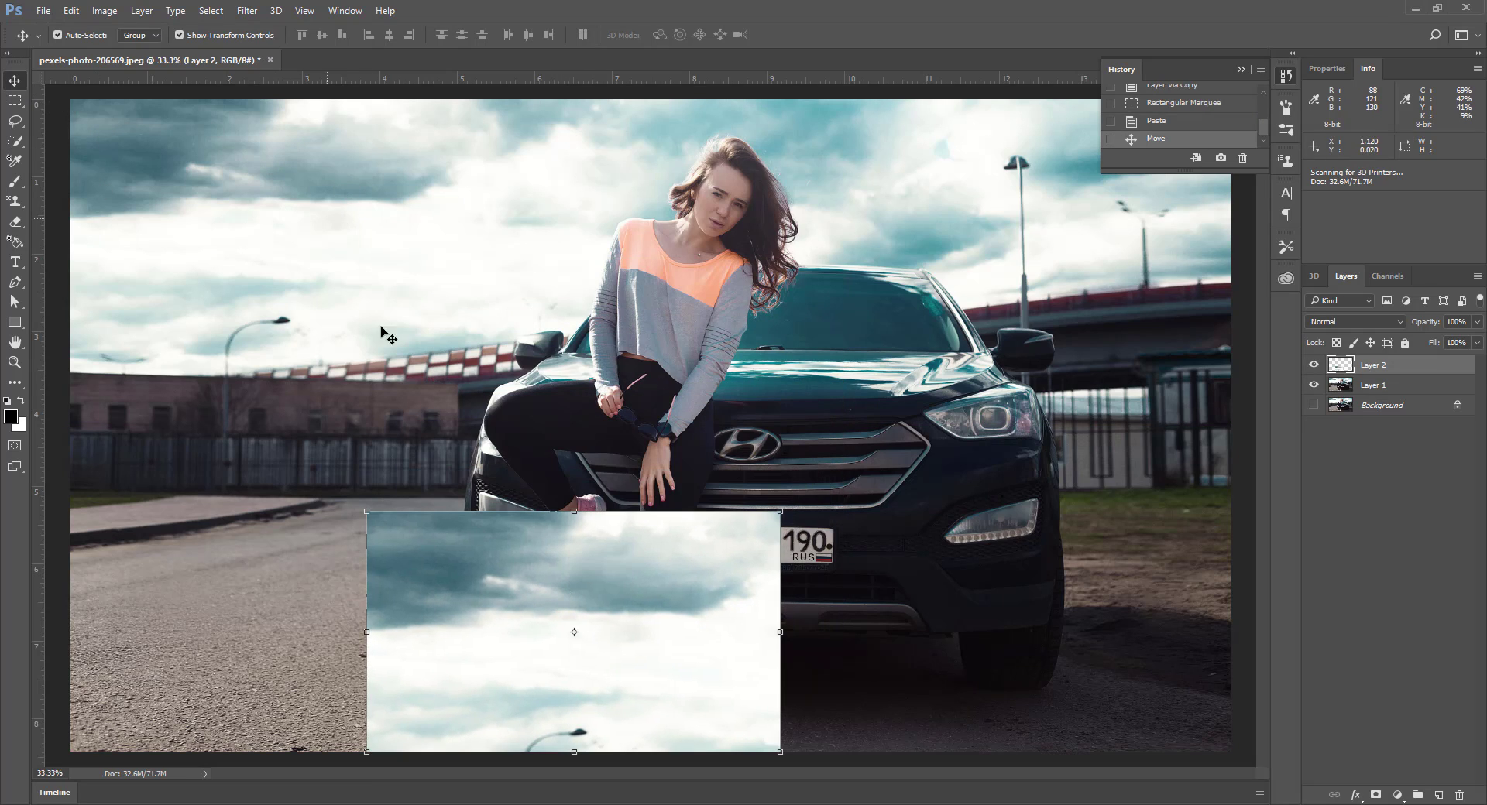
left_click_drag(563, 558, 418, 264)
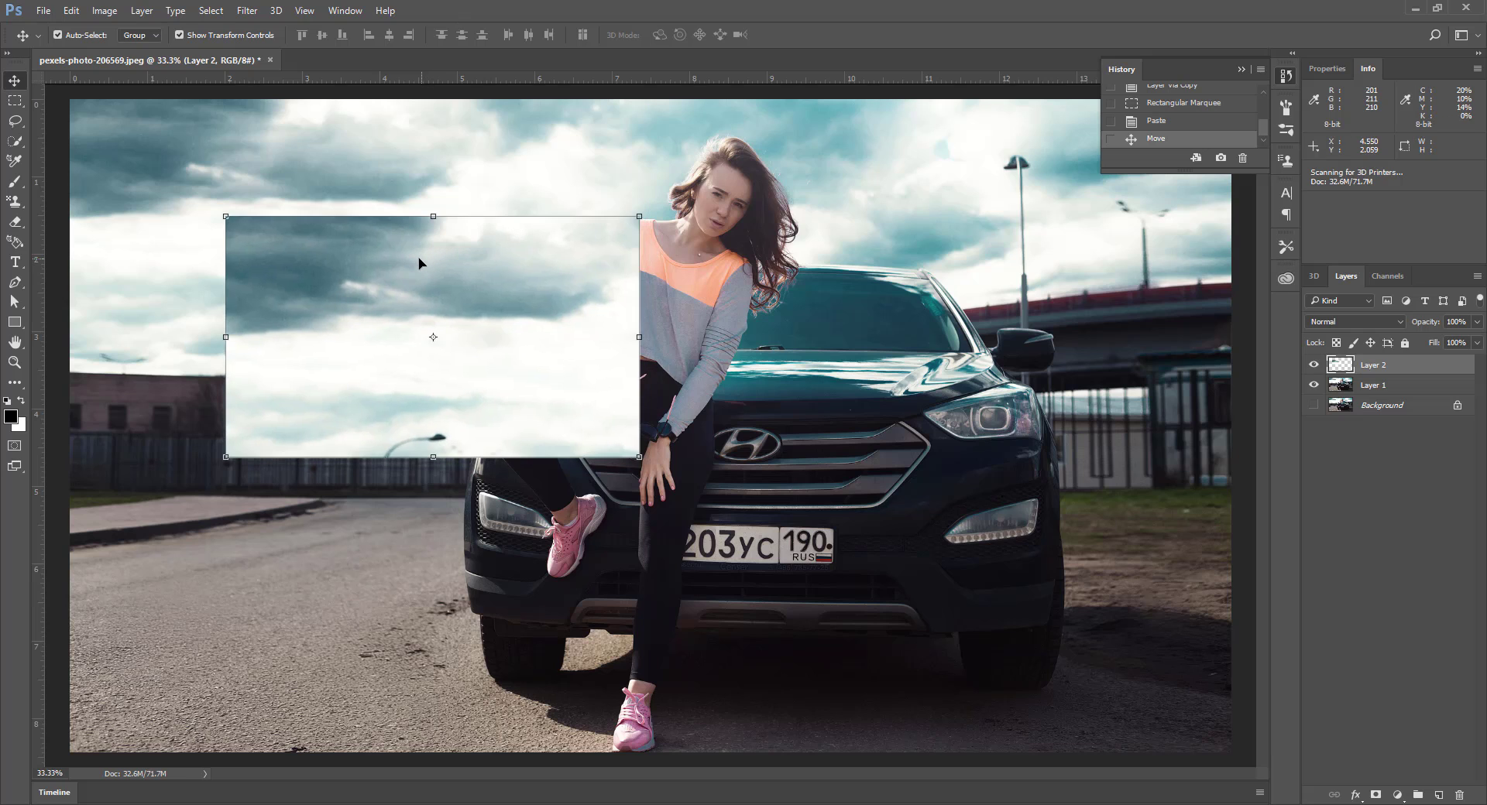
mouse_move(517, 375)
left_mouse_down()
mouse_move(490, 376)
mouse_move(497, 428)
mouse_move(384, 341)
mouse_move(371, 186)
mouse_move(548, 342)
mouse_move(523, 403)
left_mouse_up()
key("Delete")
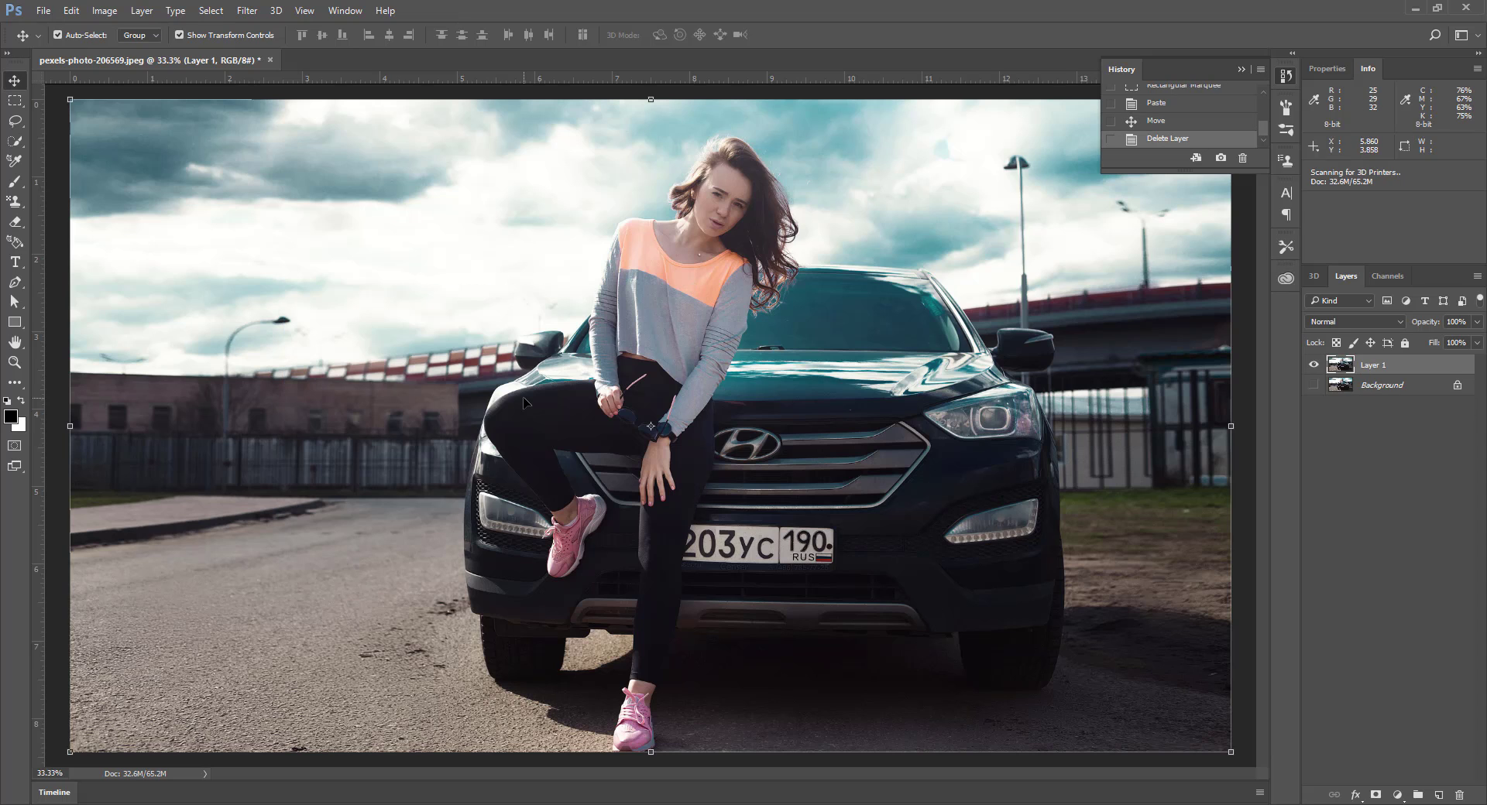
Step: Copy a rectangle of sky about 5.66 by 2.78 in from Layer 1 onto a new layer and move it down over the buildings
left_click(14, 100)
left_click_drag(128, 121, 565, 336)
left_click(72, 10)
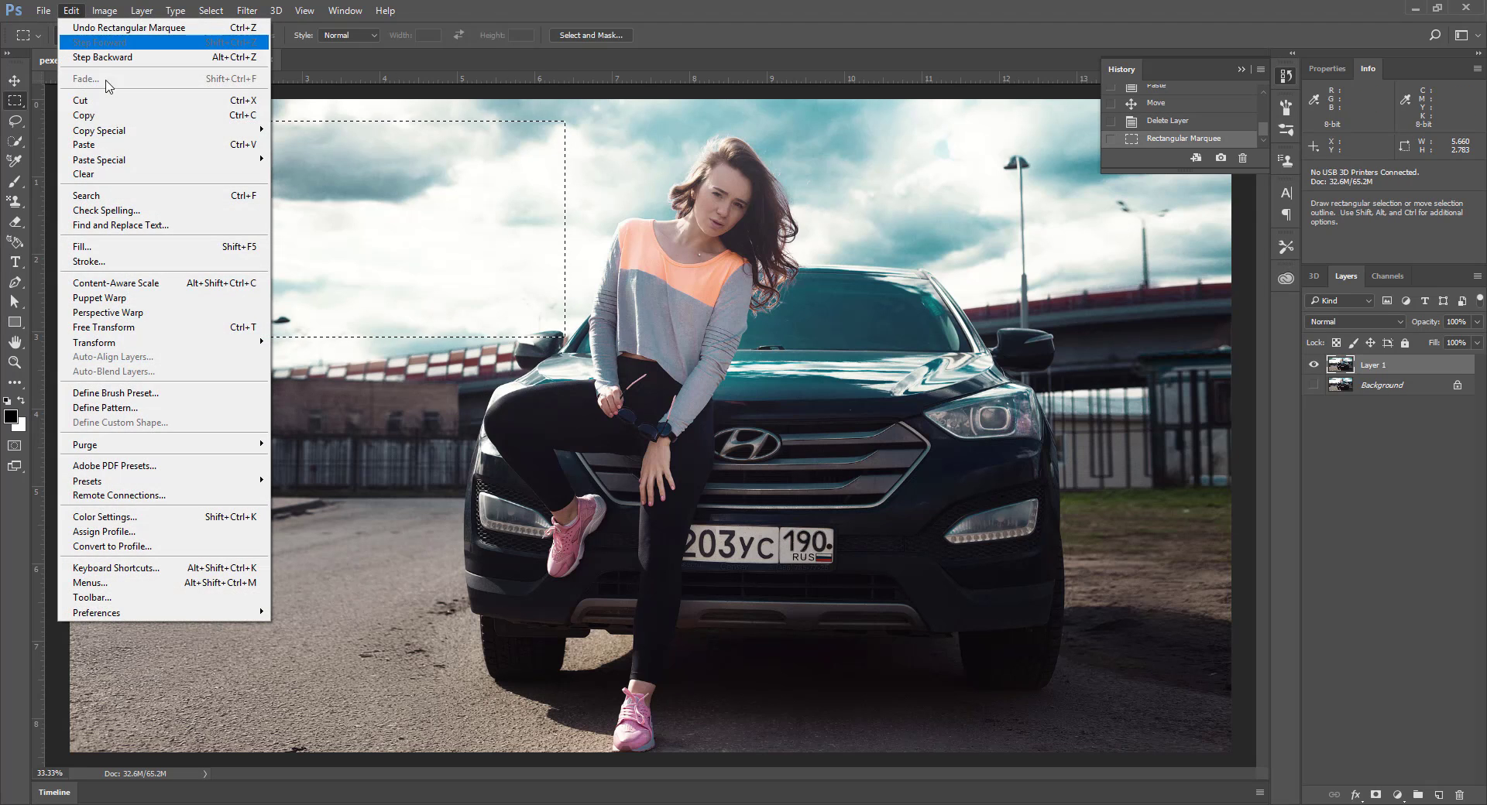
left_click(85, 114)
left_click(72, 10)
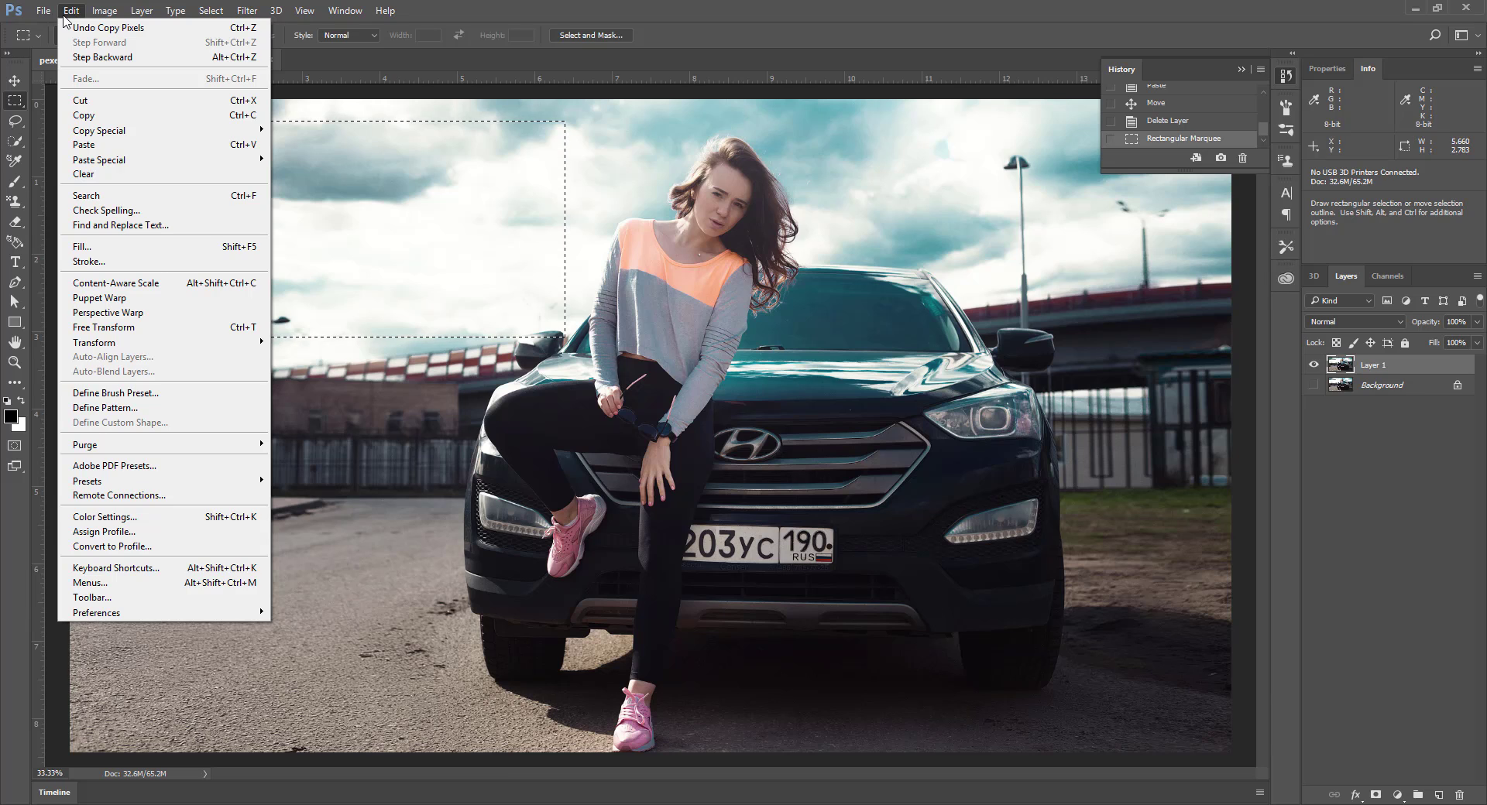
left_click(109, 144)
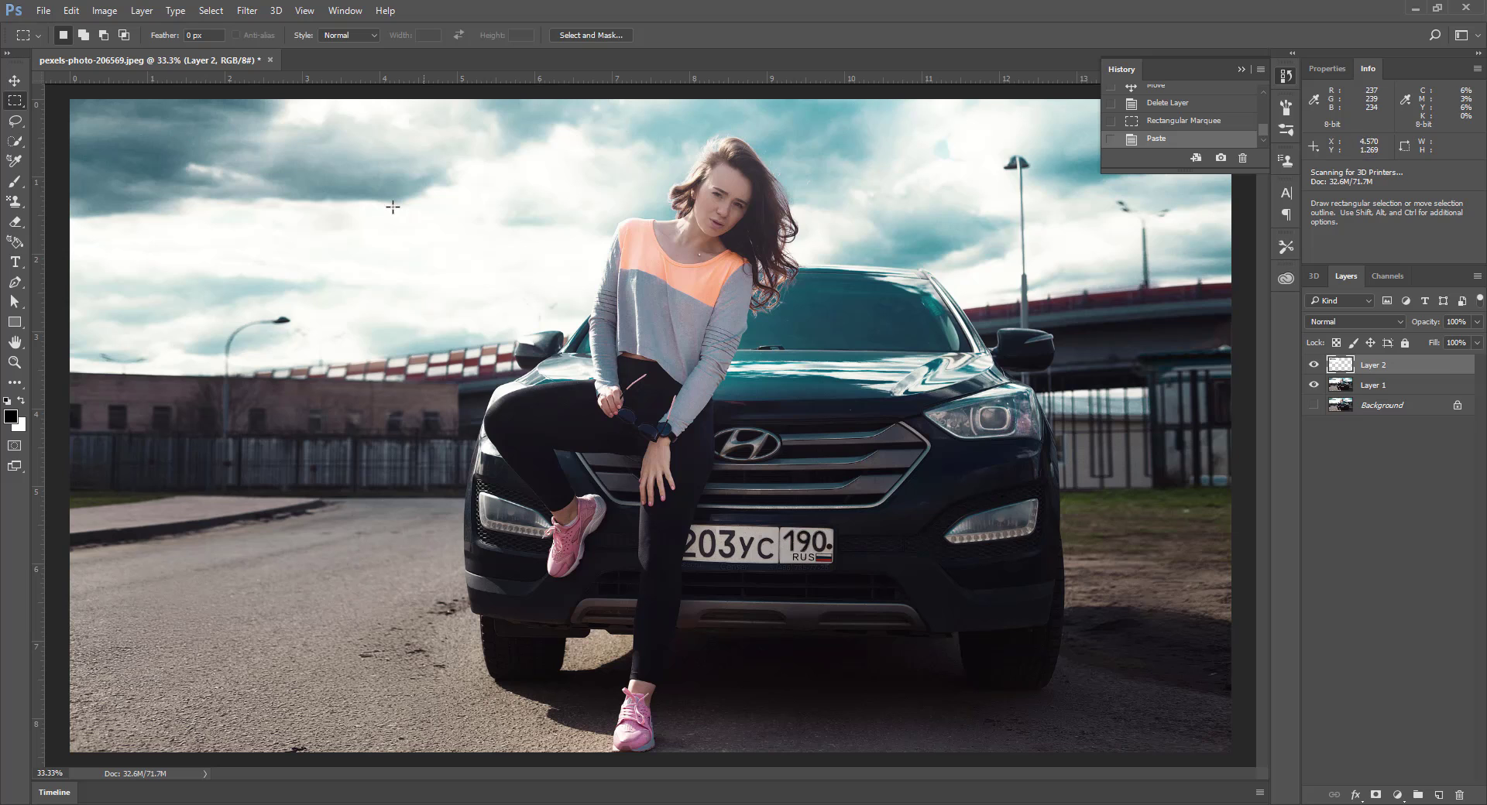
left_click(14, 80)
left_click_drag(390, 232, 325, 385)
Step: Set up a new document with the Clipboard preset, 1698 × 835 pixels at 300 pixels/inch
left_click(43, 10)
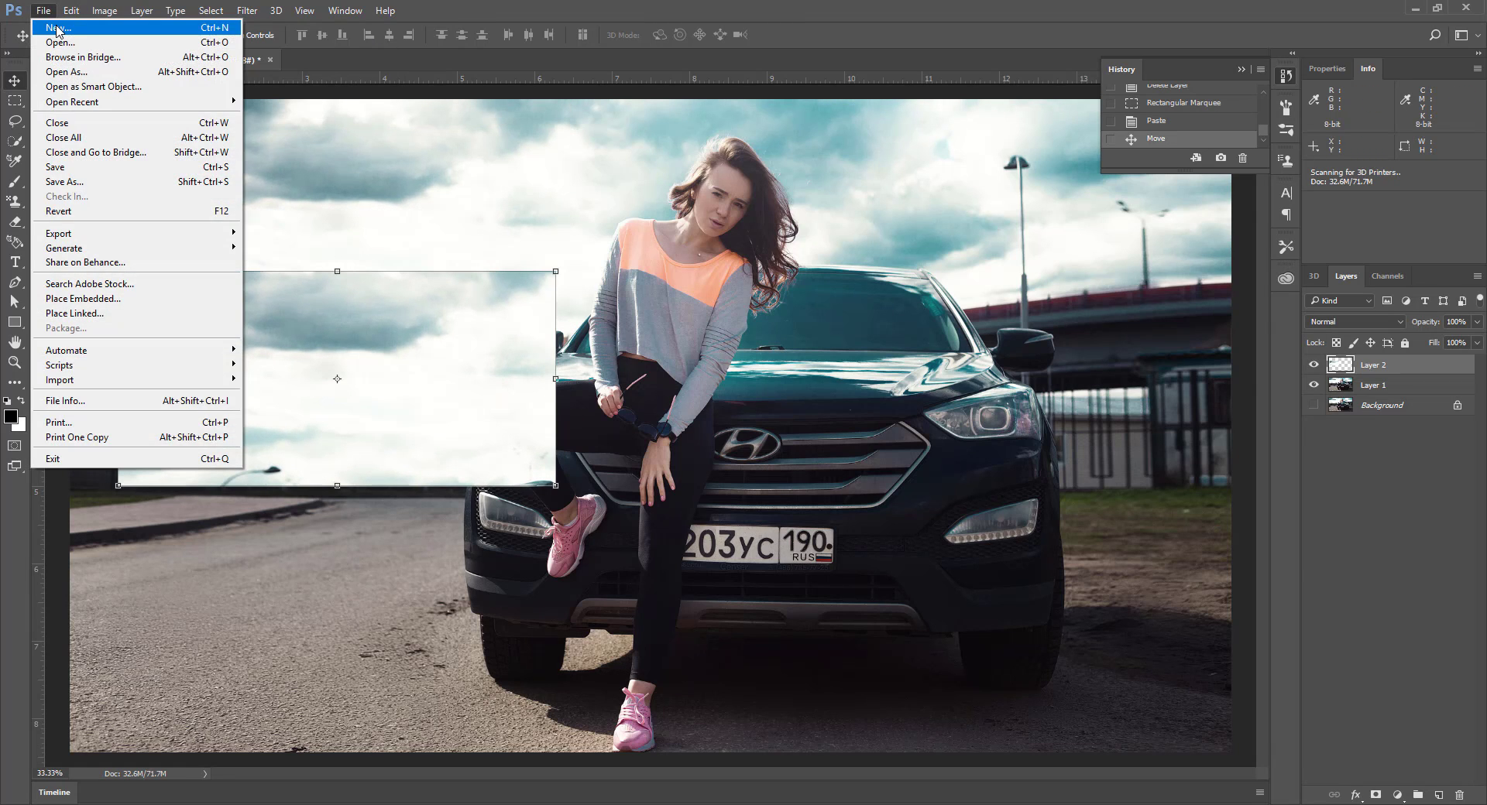
left_click(57, 29)
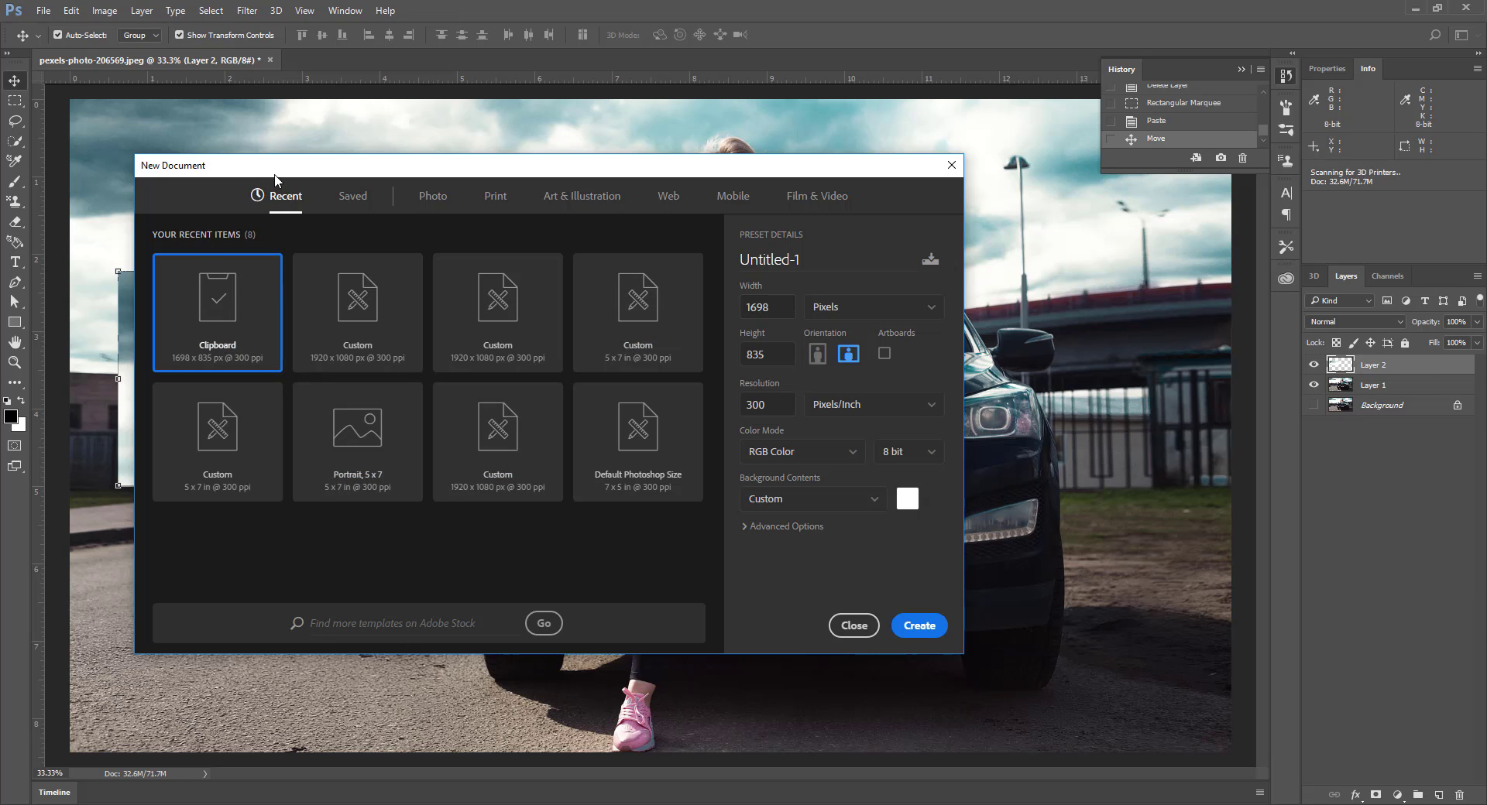
left_click_drag(275, 177, 586, 160)
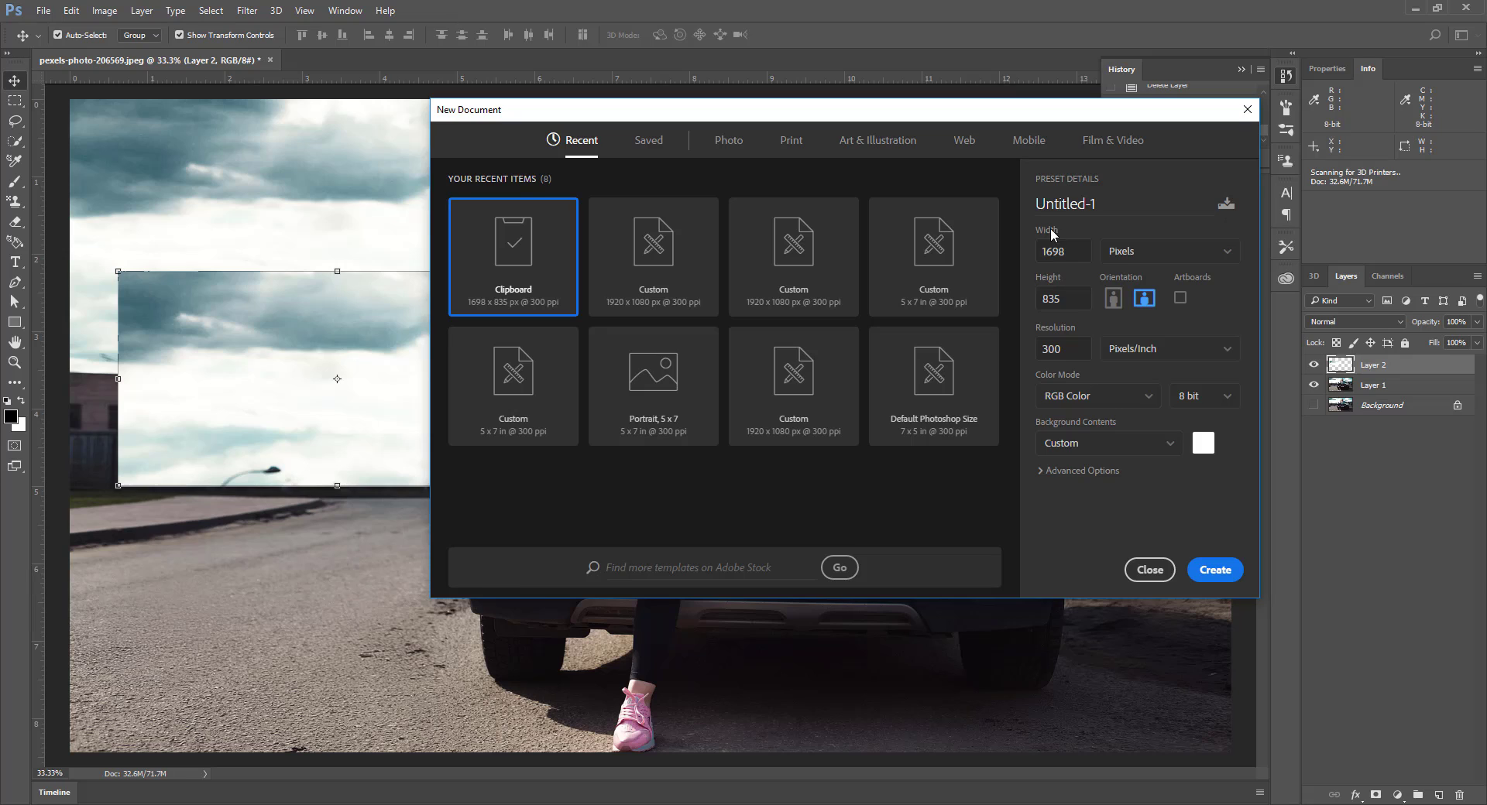
left_click(1212, 444)
left_click(742, 397)
left_click_drag(741, 396, 717, 287)
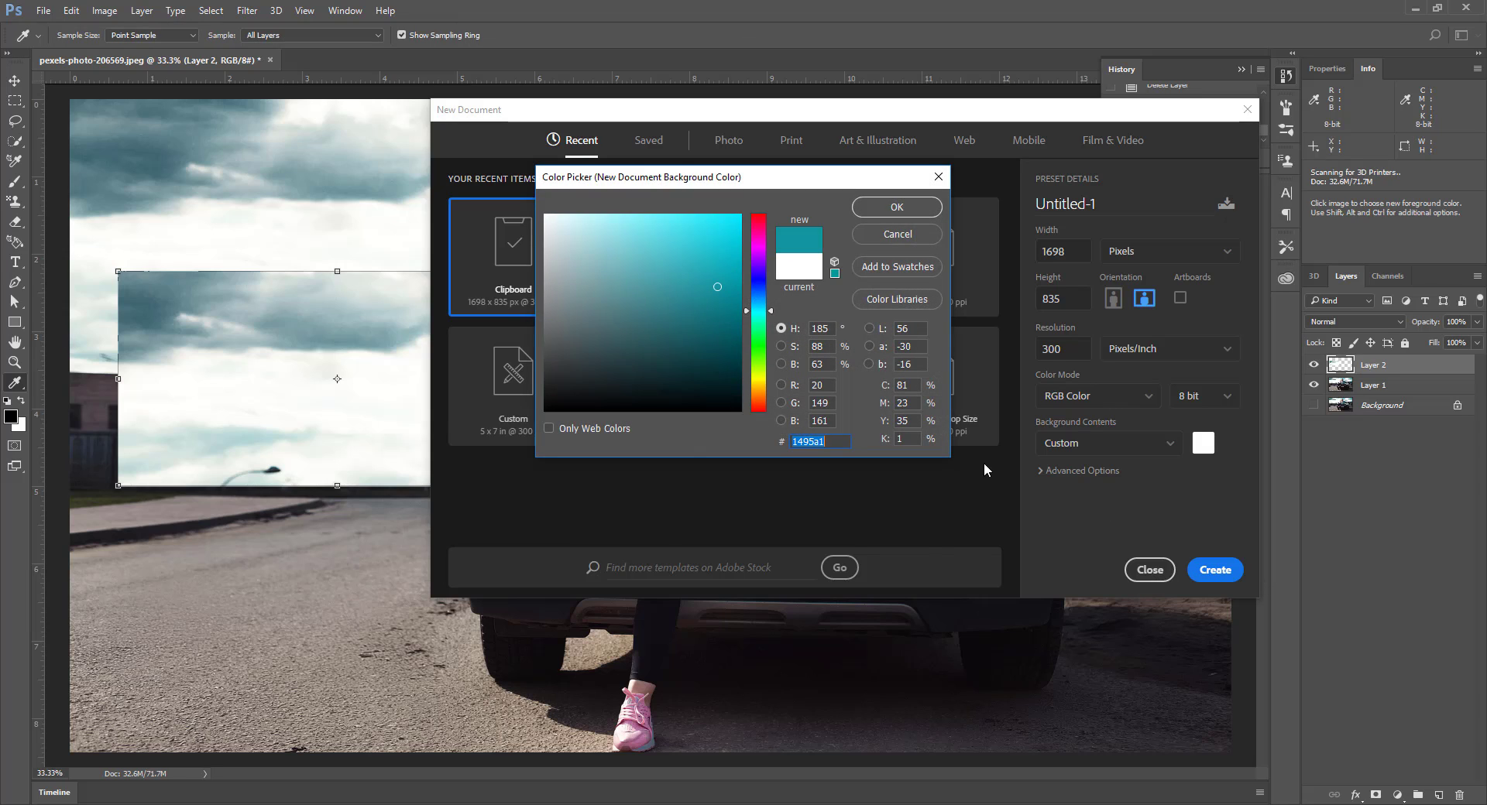
left_click(903, 241)
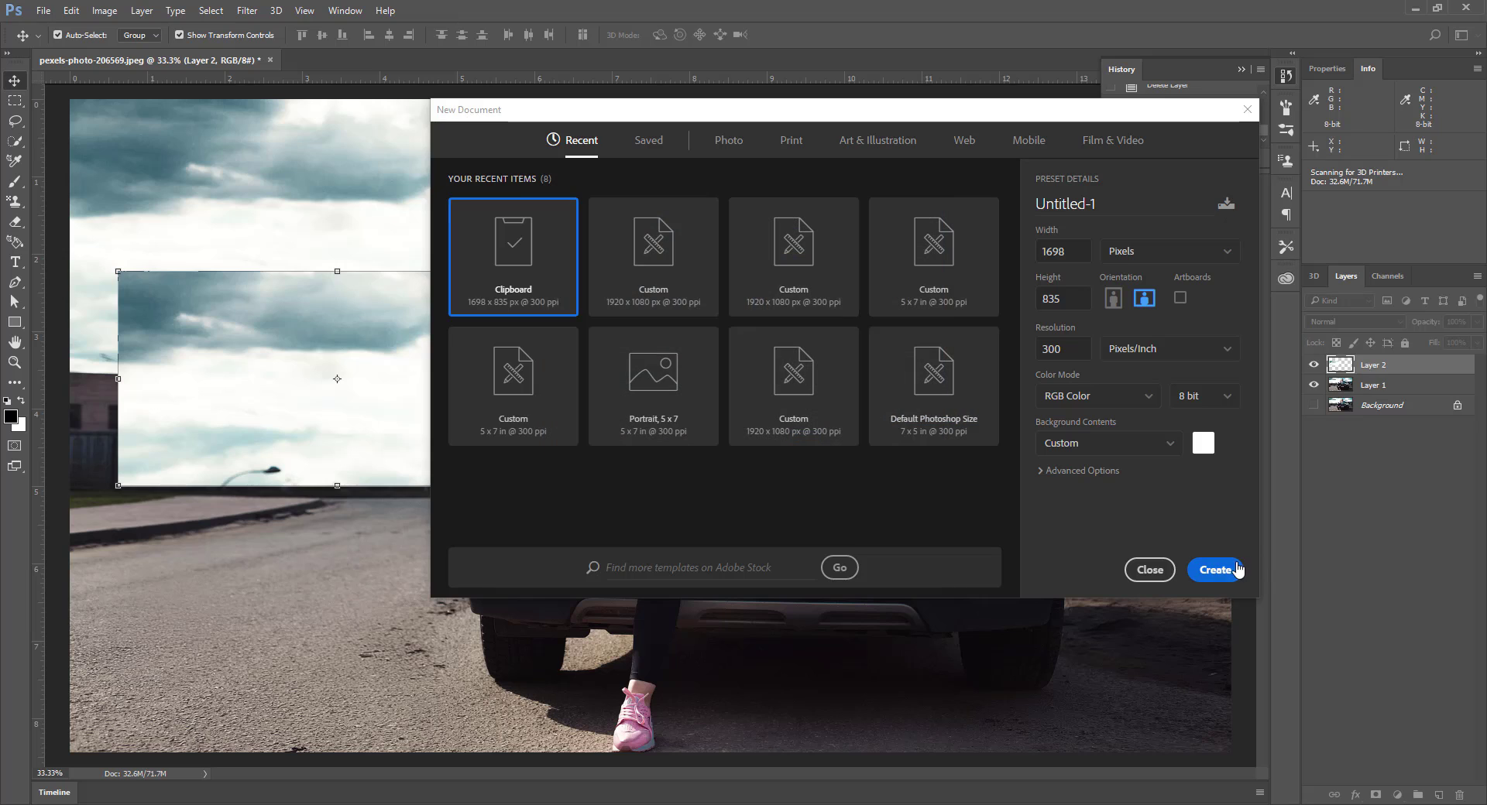
Step: Create the white-background document, bring the pasted sky layer into it aligned to the canvas, and return to the photo document
left_click(1215, 570)
left_click(183, 62)
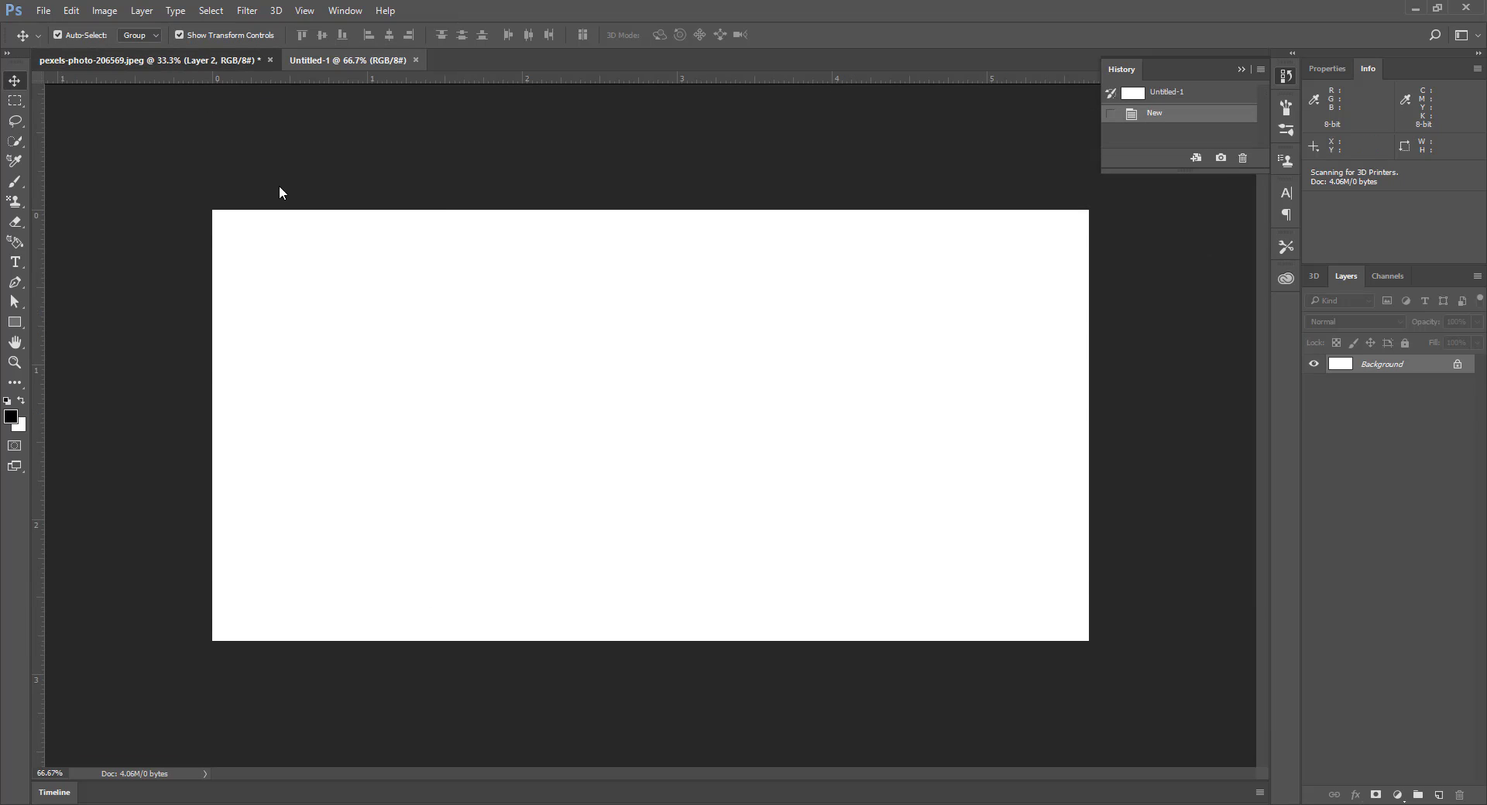
left_click_drag(388, 373, 756, 424)
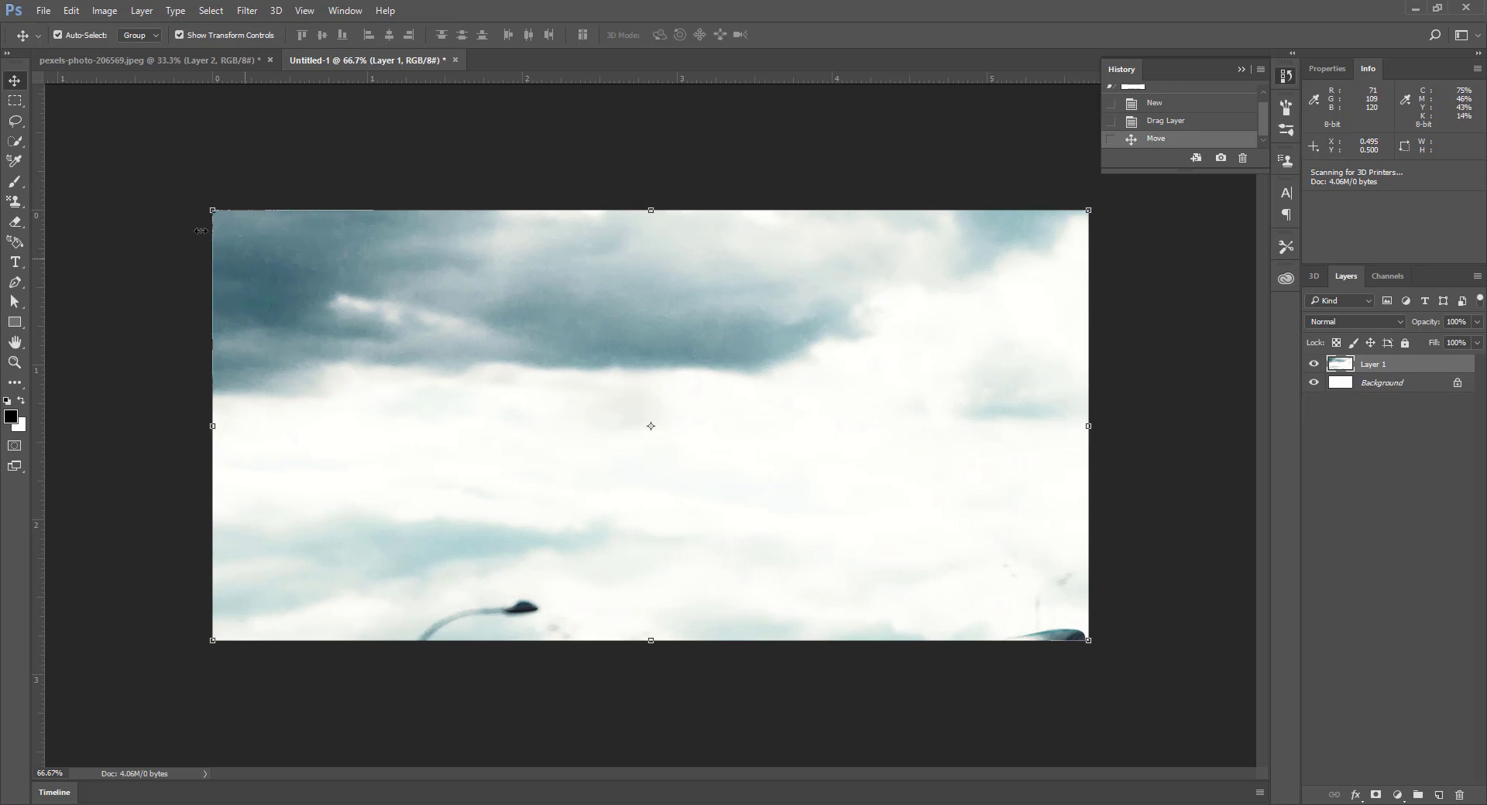
left_click(96, 67)
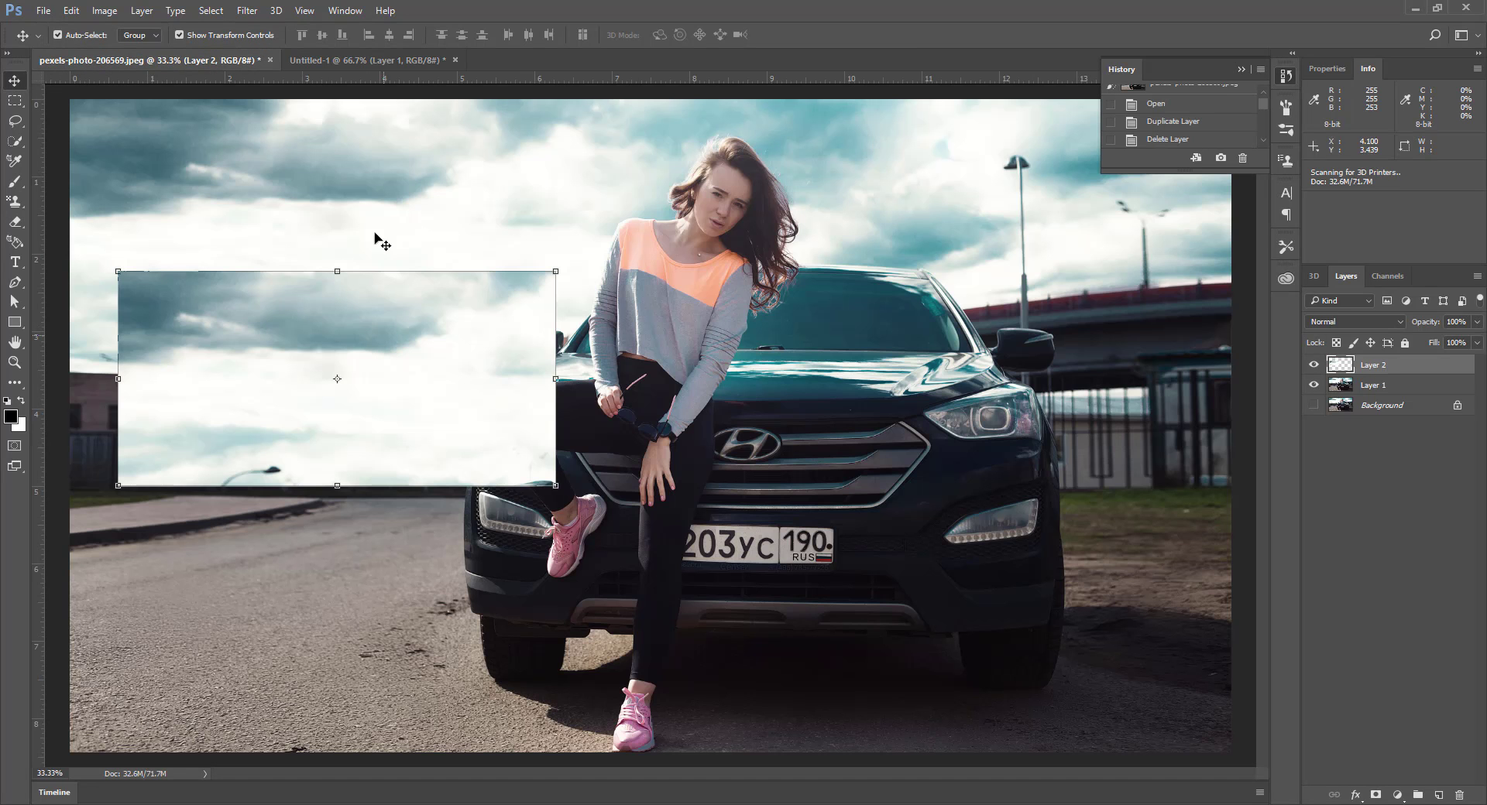
Step: Close the untitled document without saving and delete the pasted sky layer from the photo document
left_click(358, 61)
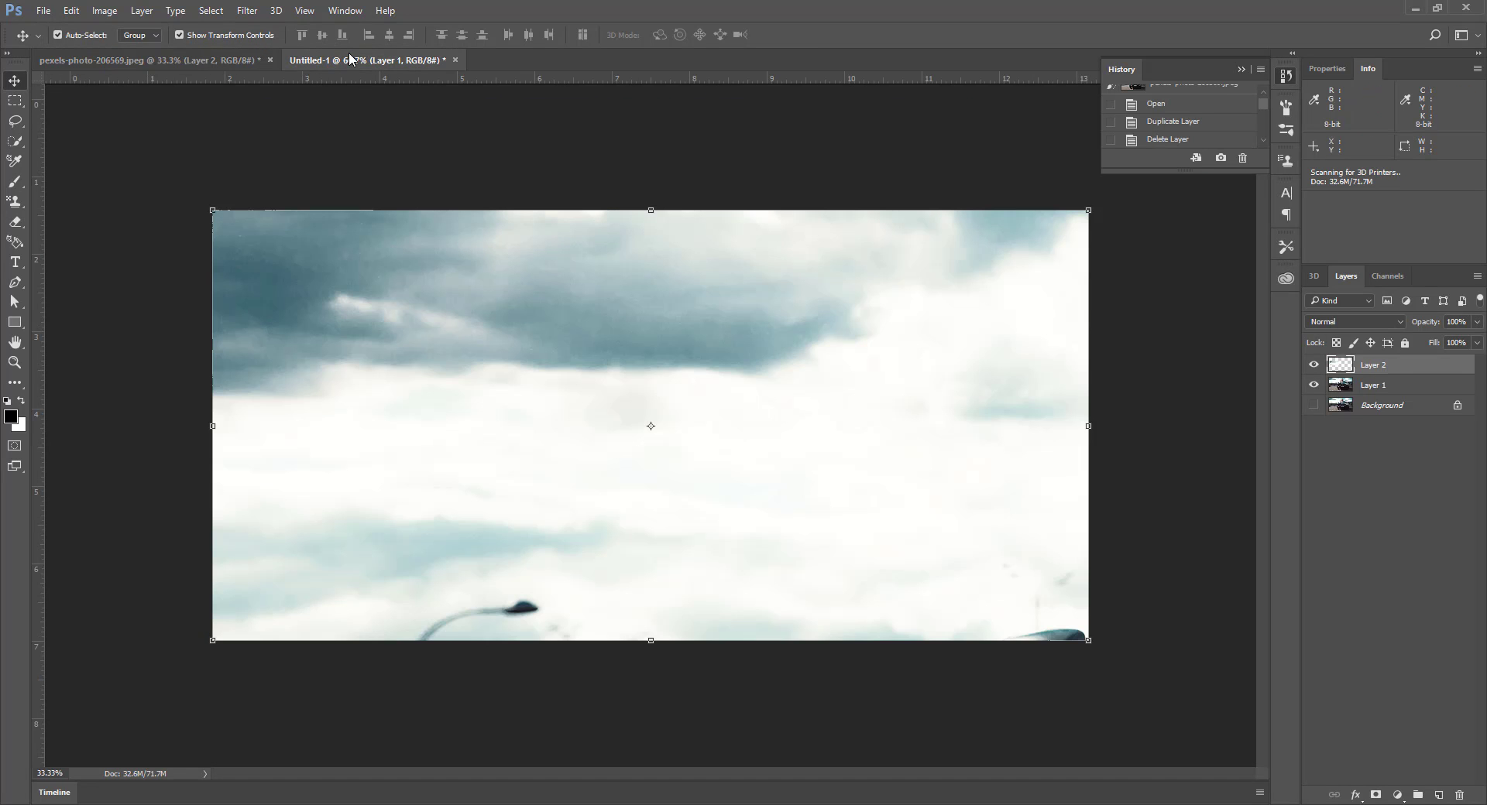
left_click(455, 61)
left_click(760, 307)
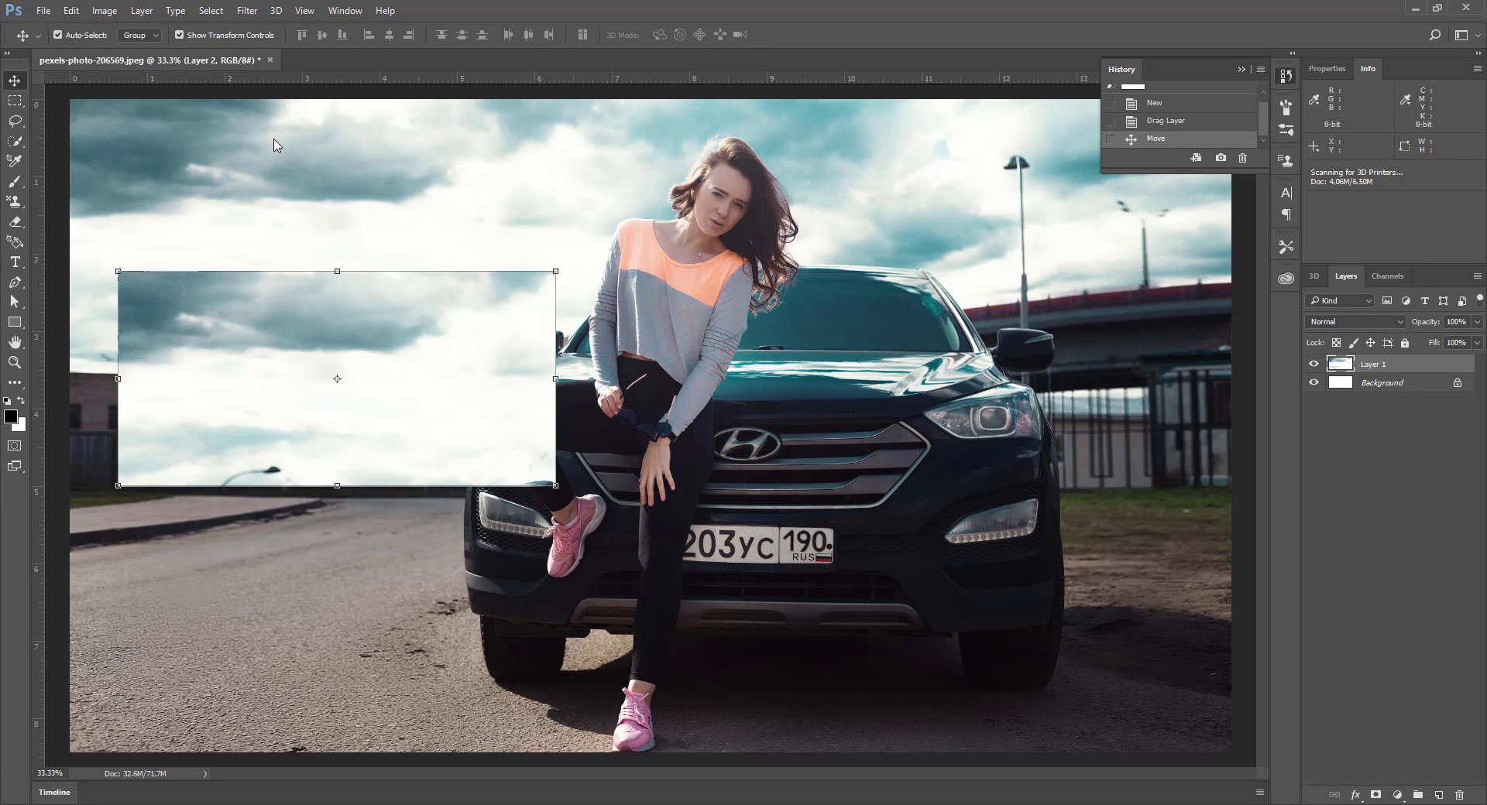
key("Delete")
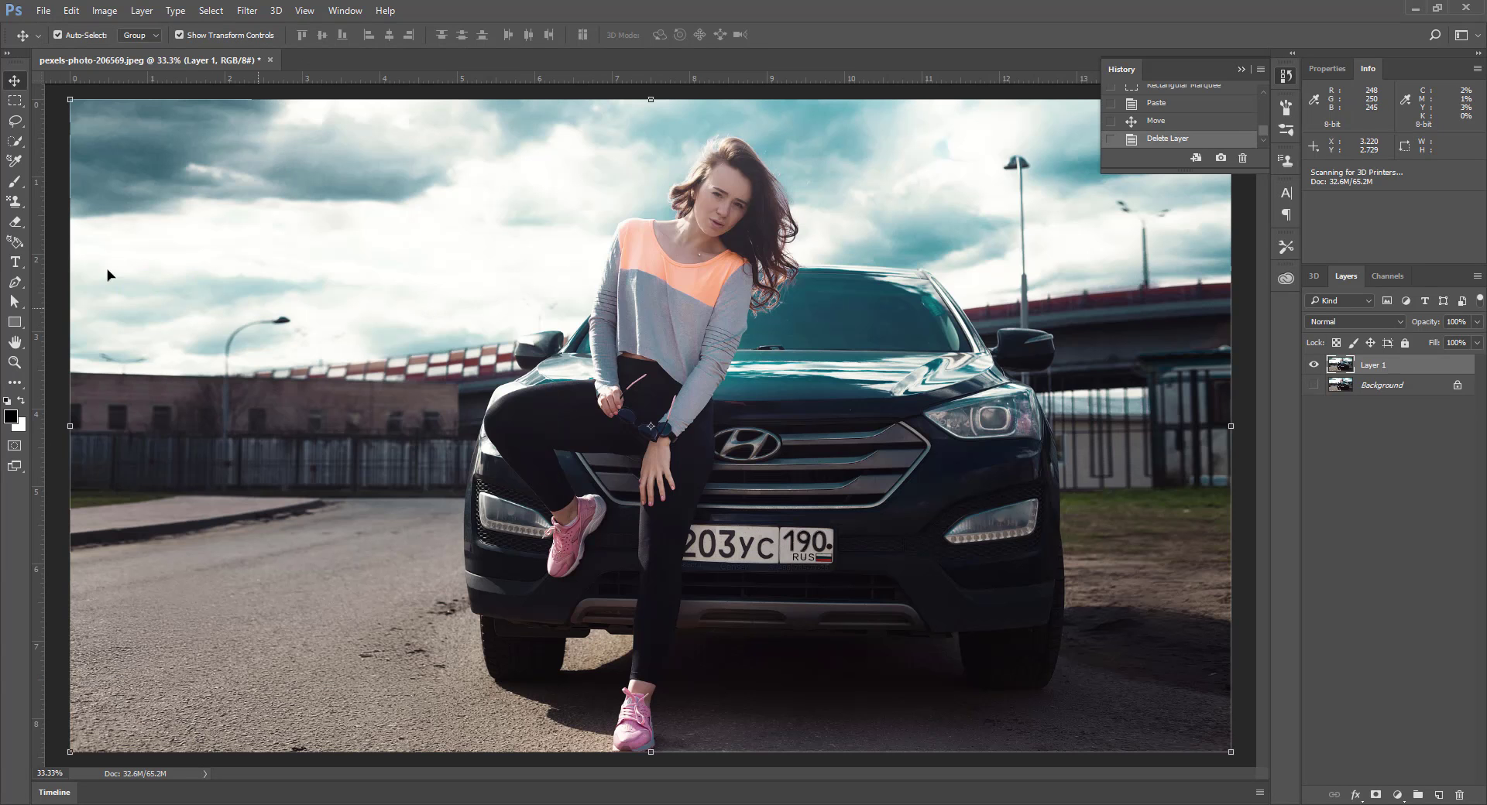
Step: Draw an elliptical selection about 4.83 by 4.58 in over the sky and buildings beside the woman
left_click(21, 97)
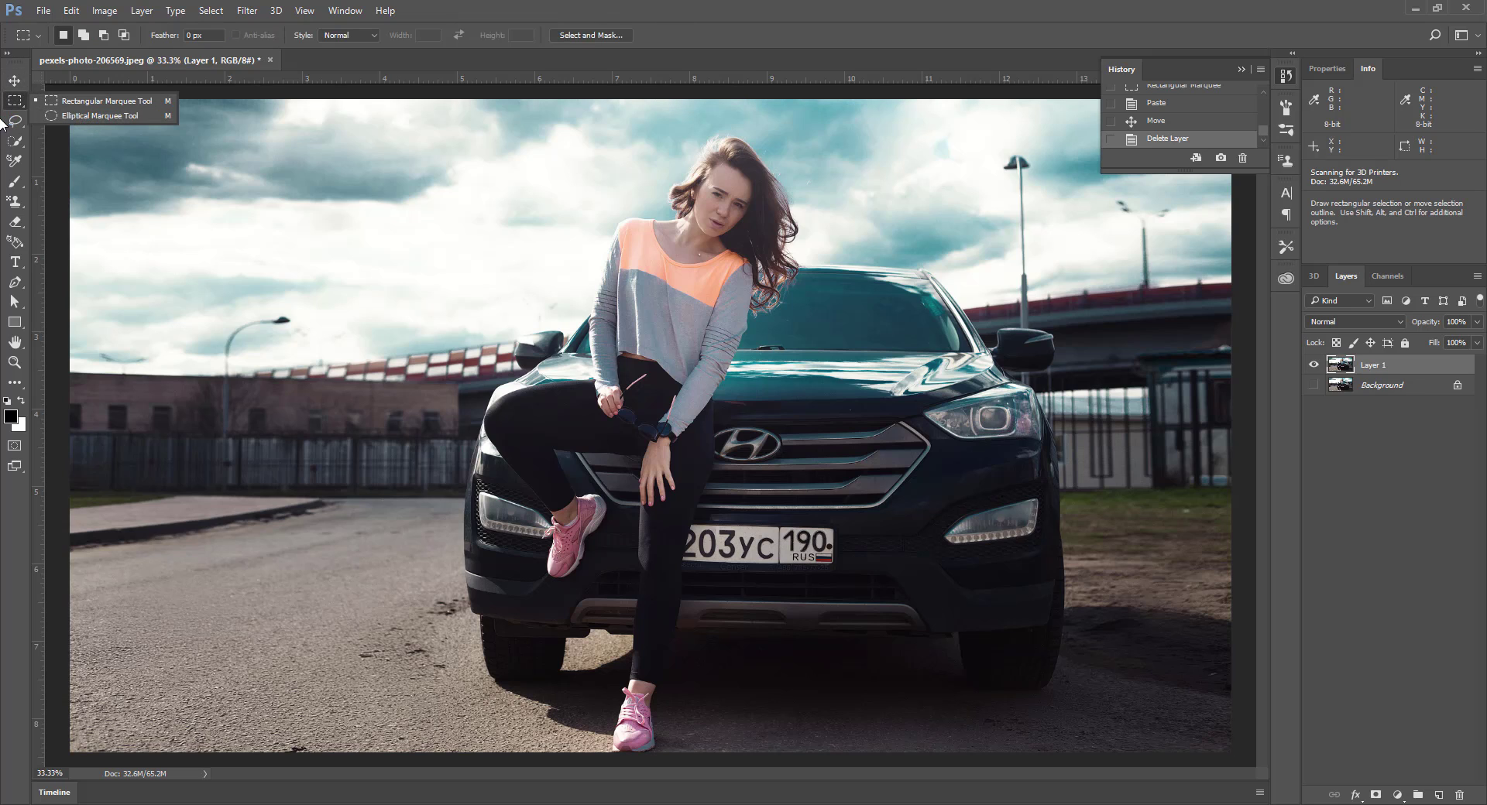
left_click(131, 116)
left_click_drag(161, 151, 480, 470)
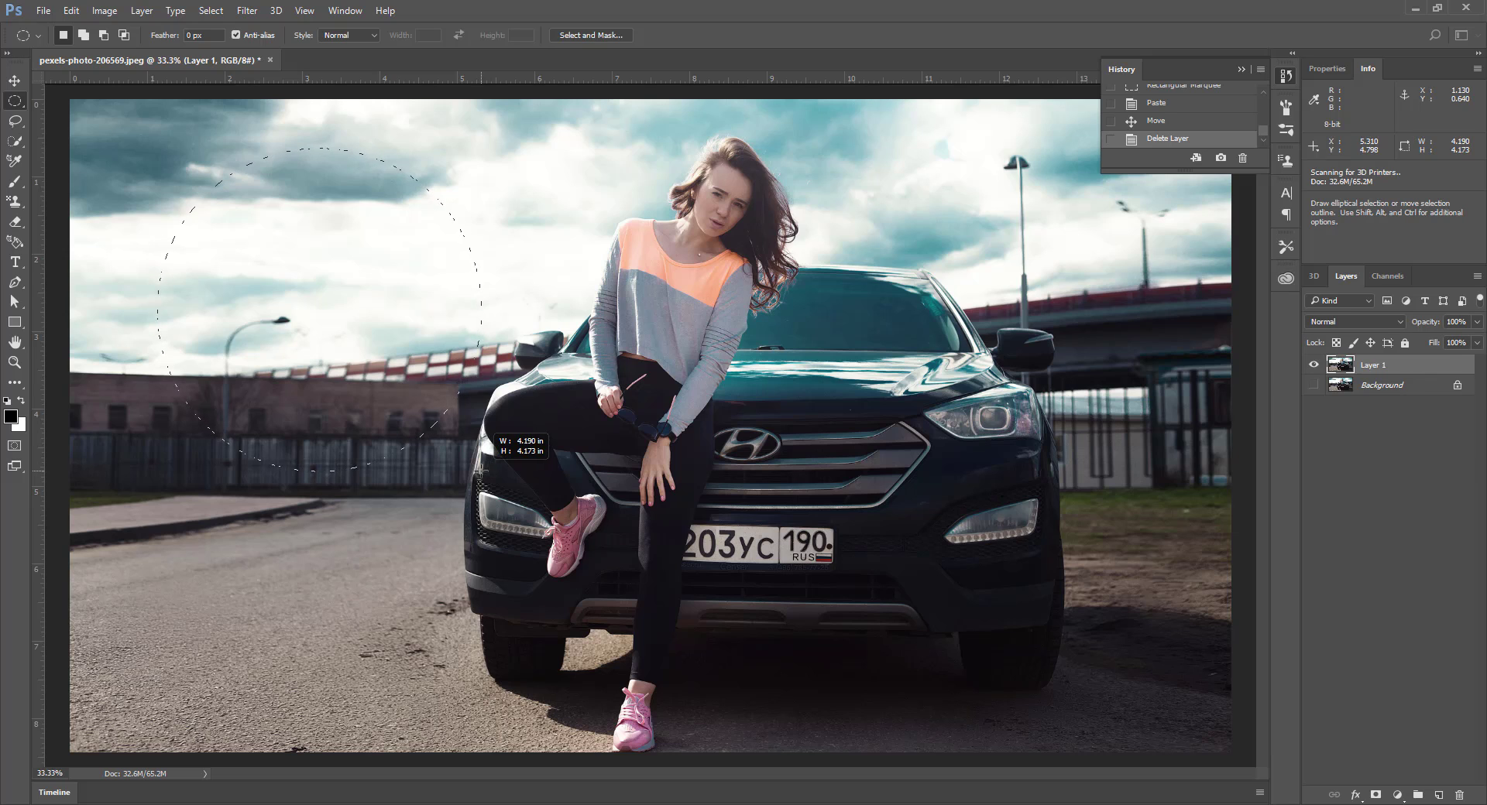
left_click_drag(482, 470, 531, 502)
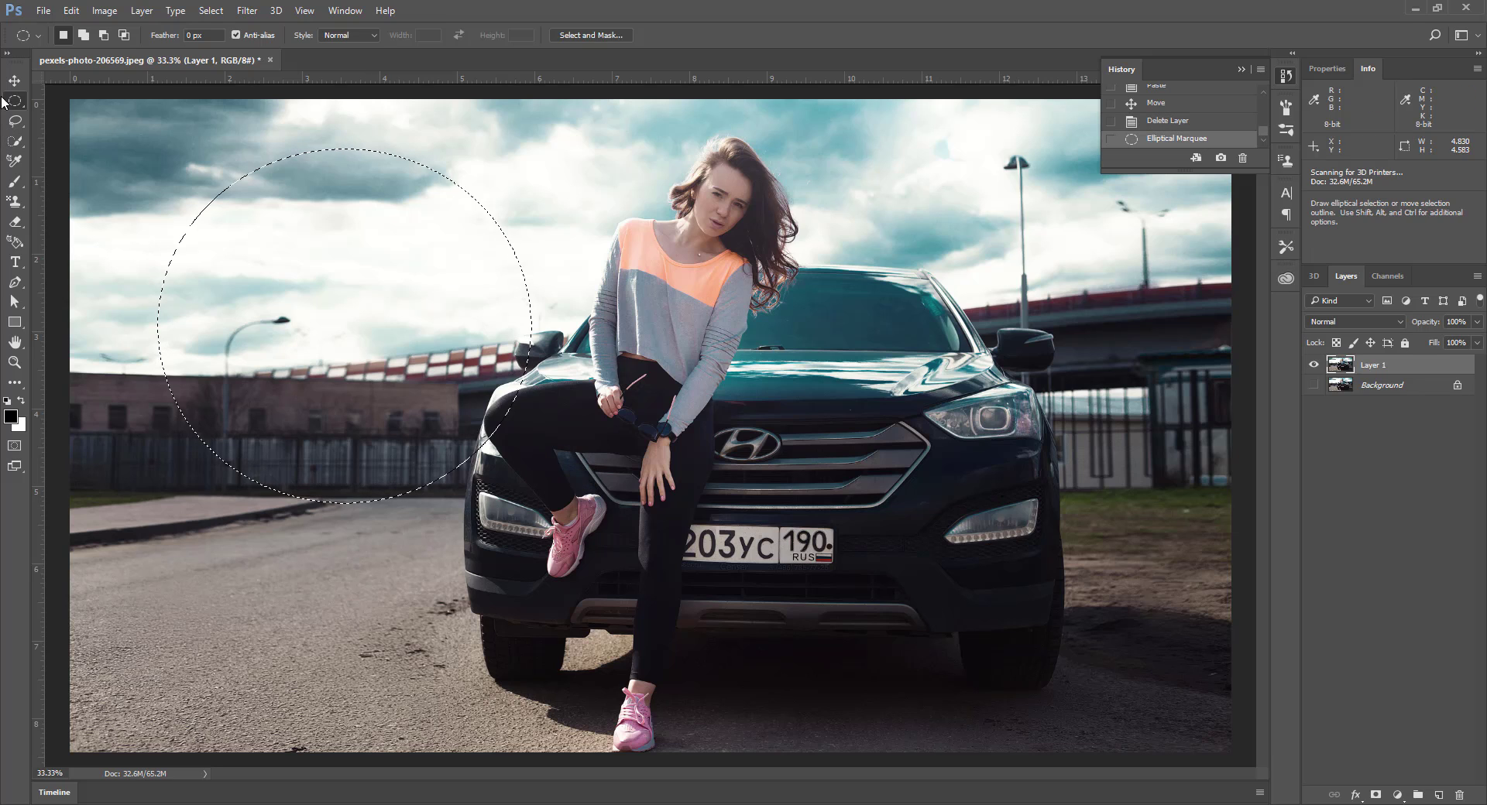
Step: Try moving the selected ellipse of Layer 1 over the woman, and undo the move
key("v")
left_click_drag(323, 298, 637, 337)
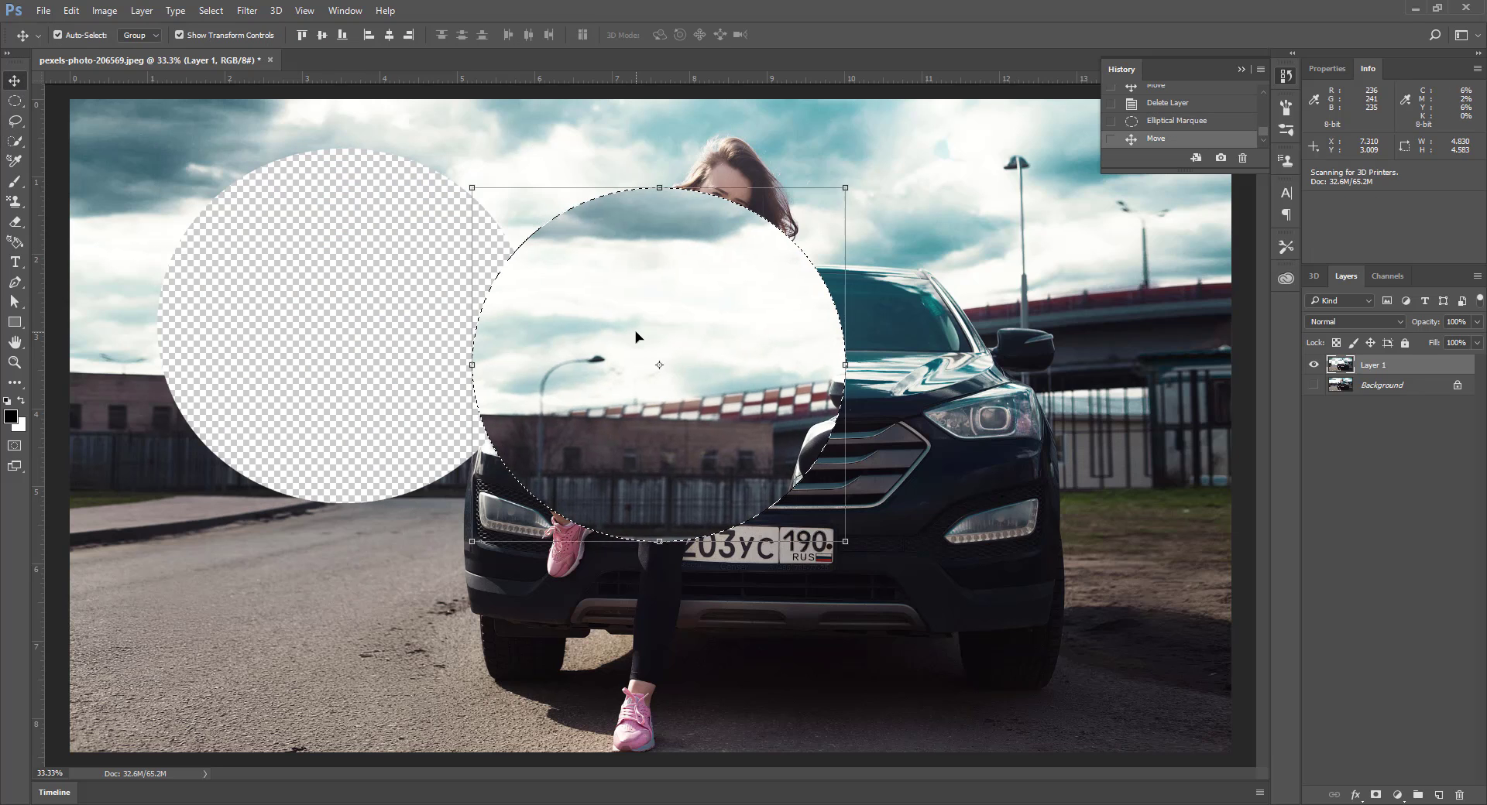
key("ctrl+z")
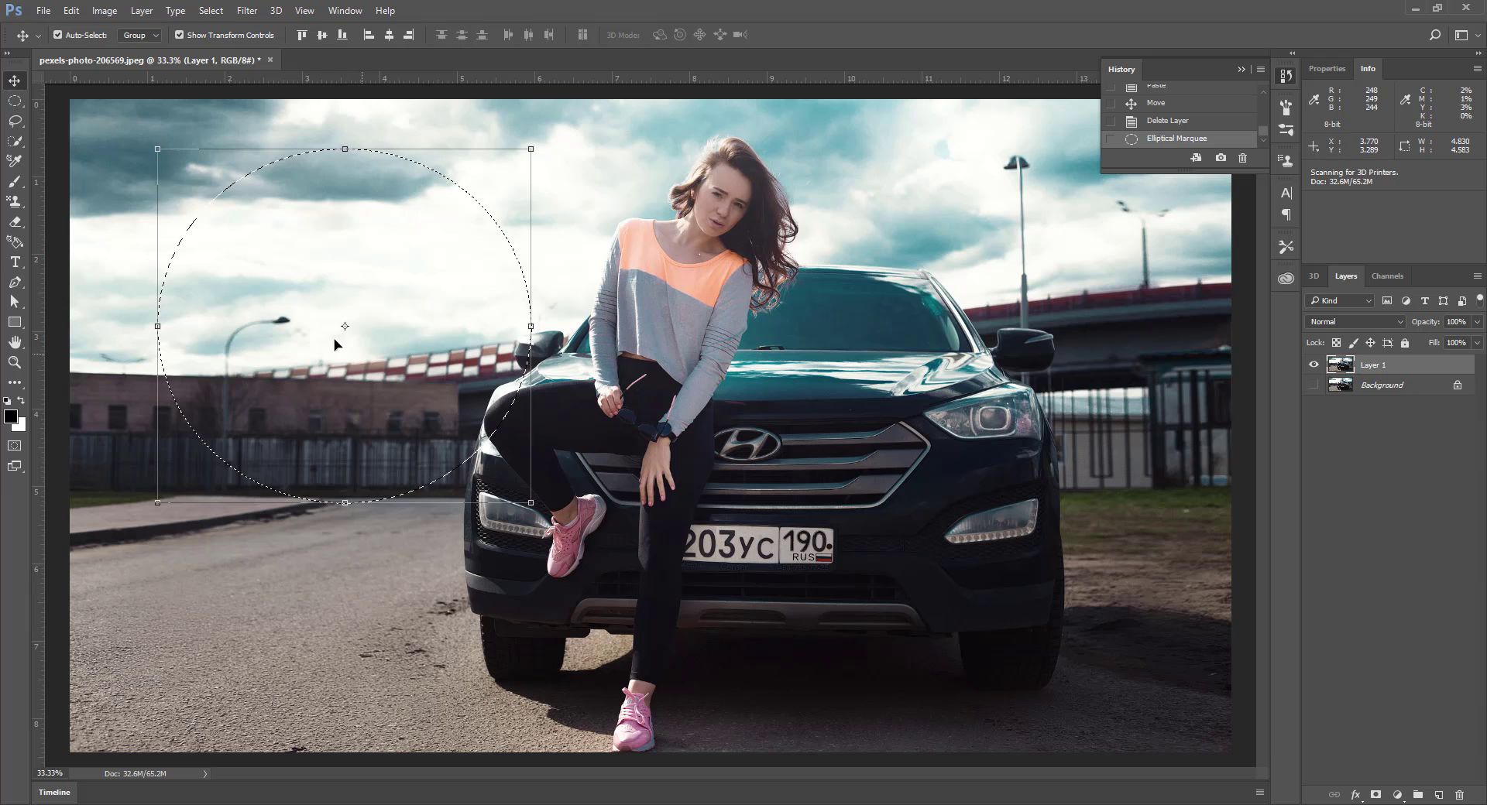
Step: Copy the elliptical selection, paste it as a new layer and move the piece slightly toward the woman
left_click(71, 10)
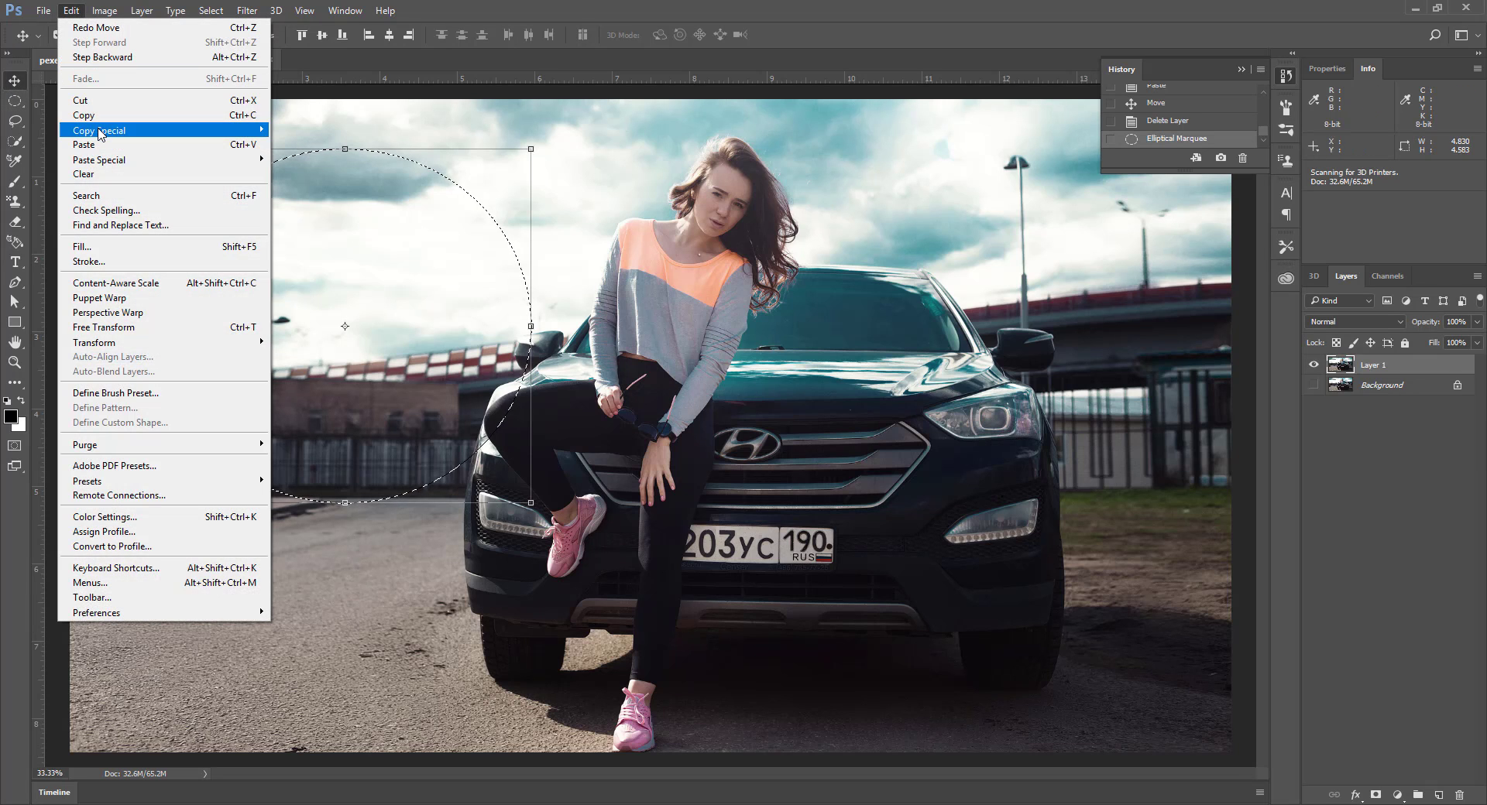
mouse_move(155, 130)
left_click(310, 133)
left_click(72, 10)
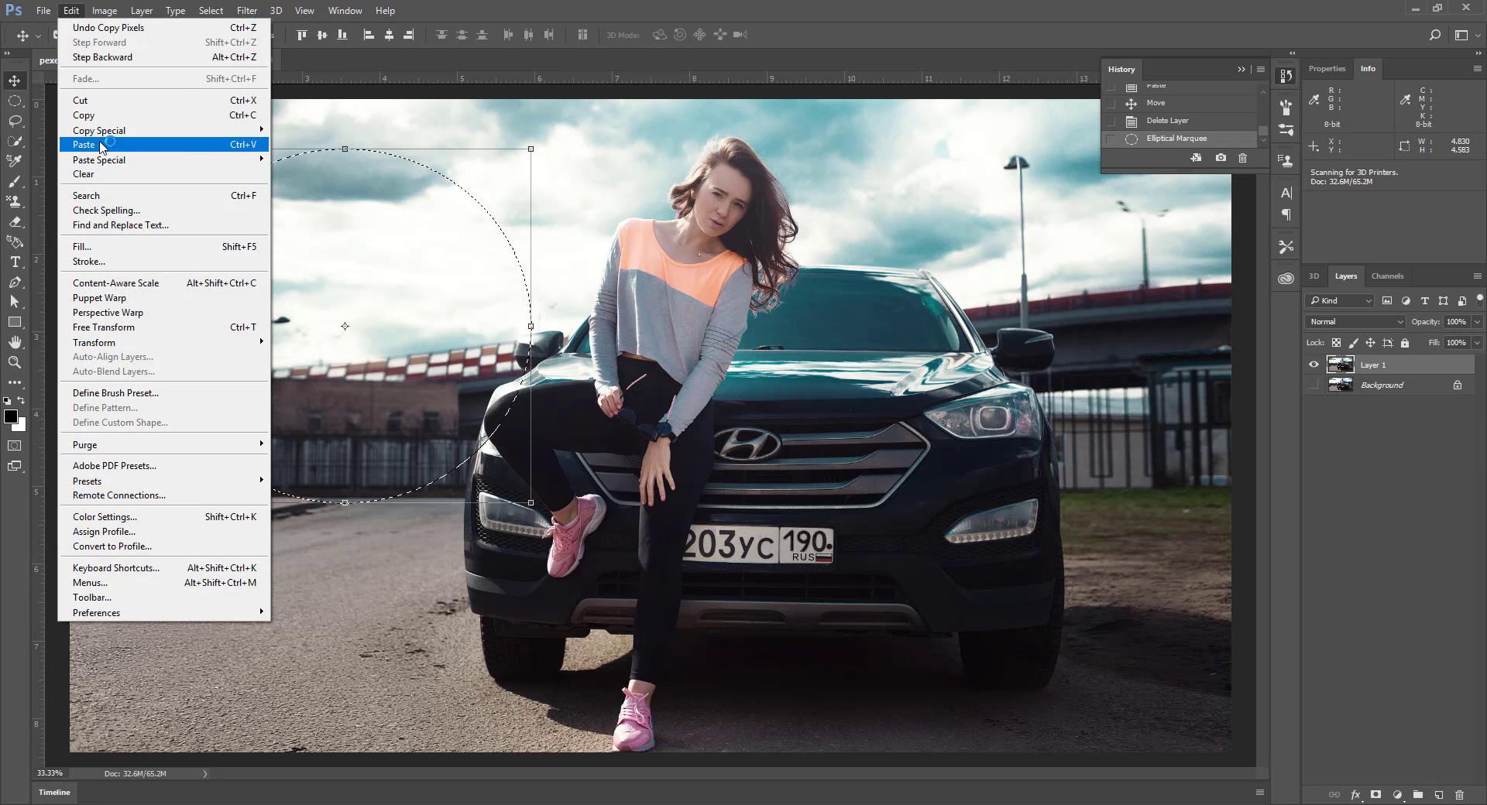
left_click(166, 145)
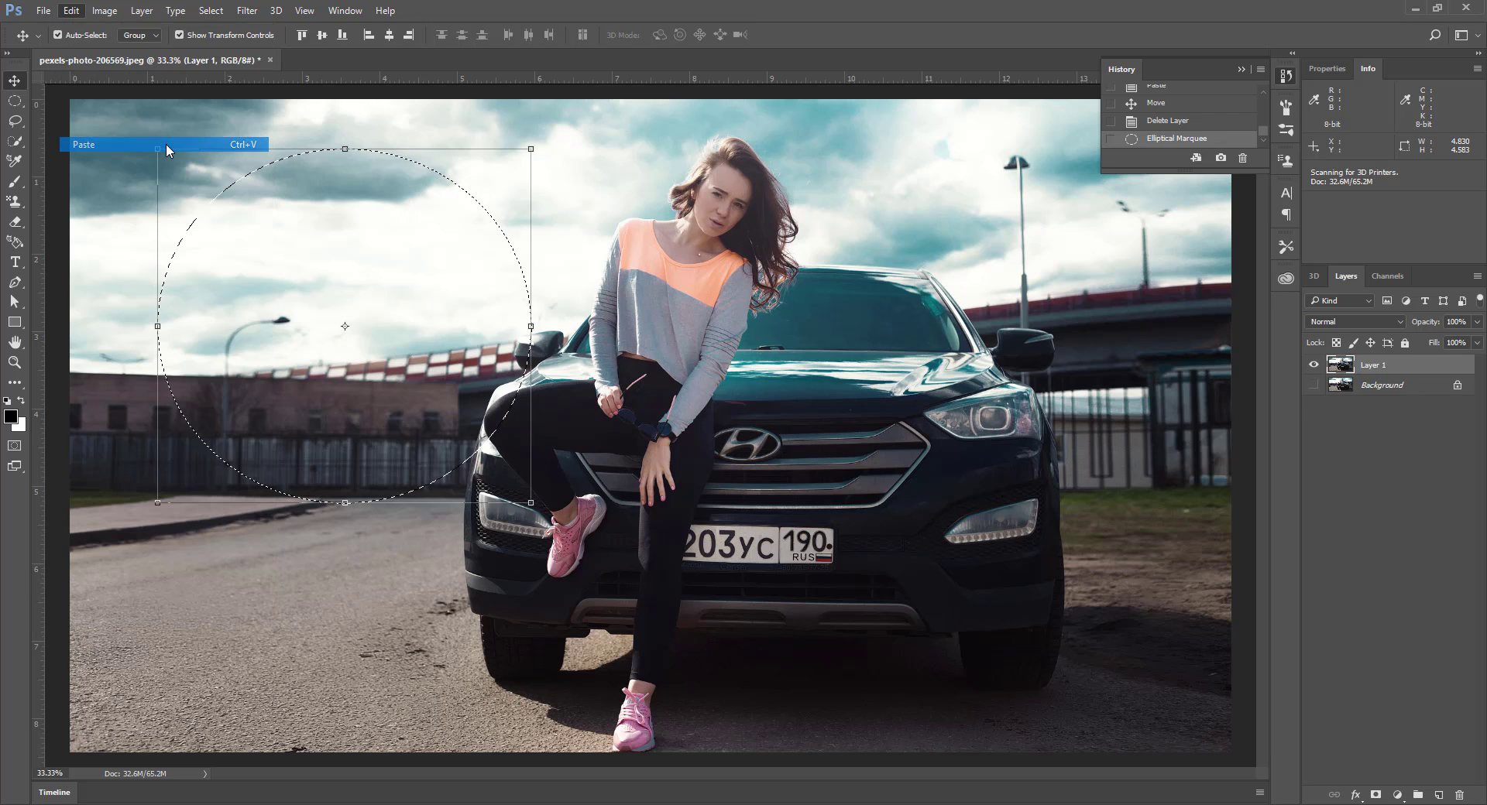
left_click_drag(325, 270, 411, 242)
Step: Create a 1449 × 1375 pixel document at 300 pixels/inch and bring the elliptical layer into it, roughly aligned to the canvas
left_click(44, 10)
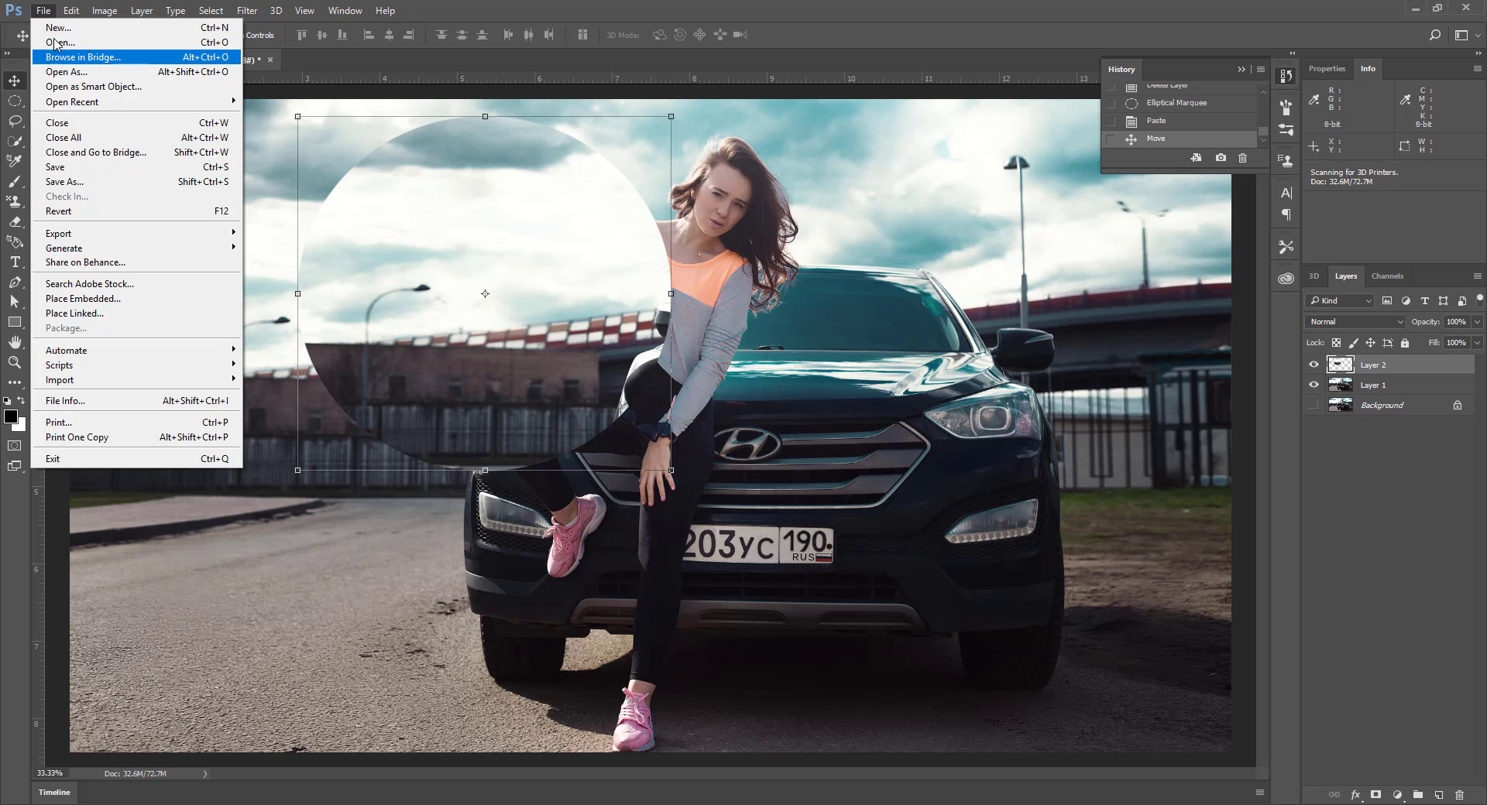
left_click(58, 27)
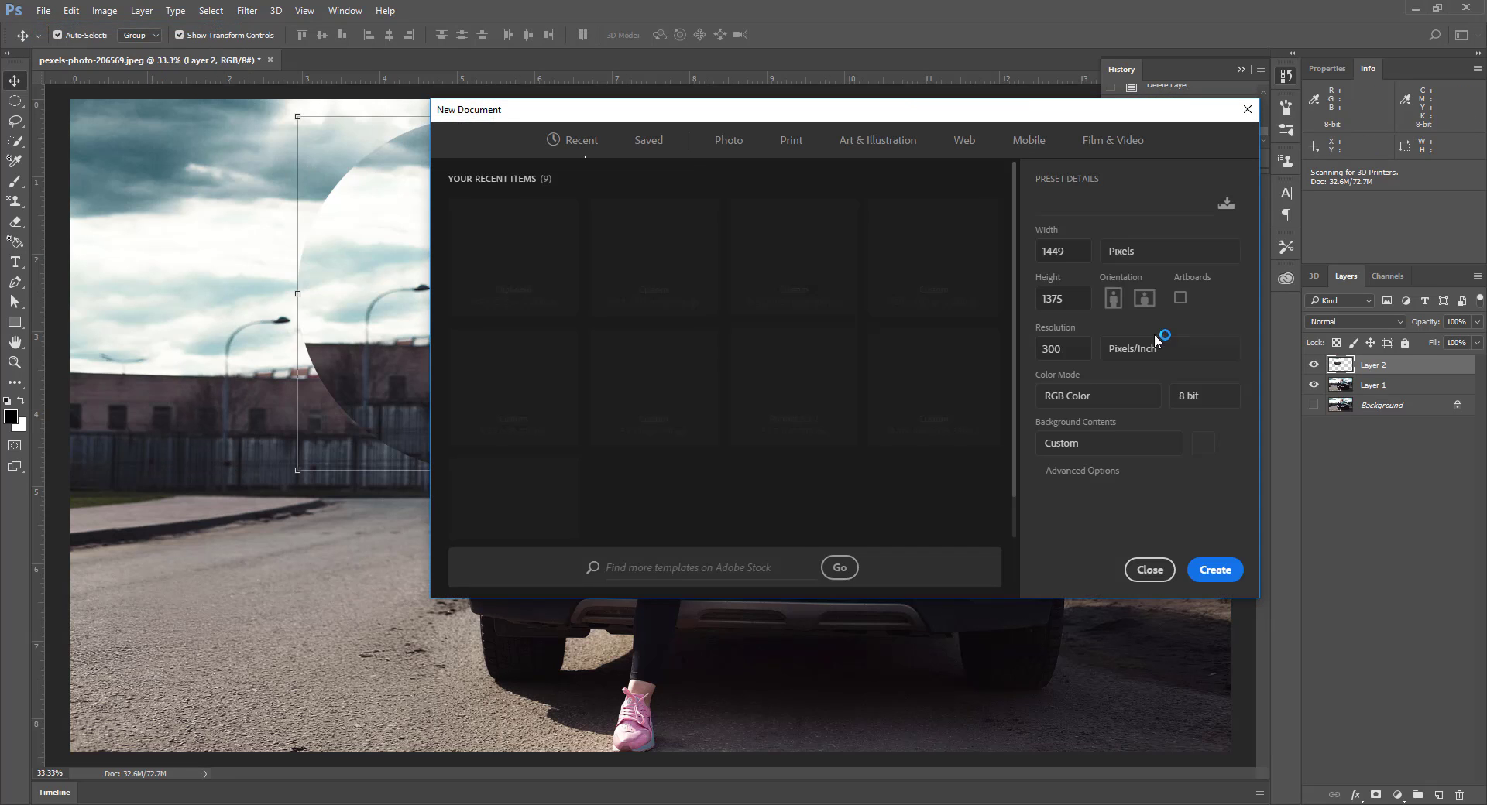
left_click(1216, 570)
left_click(125, 59)
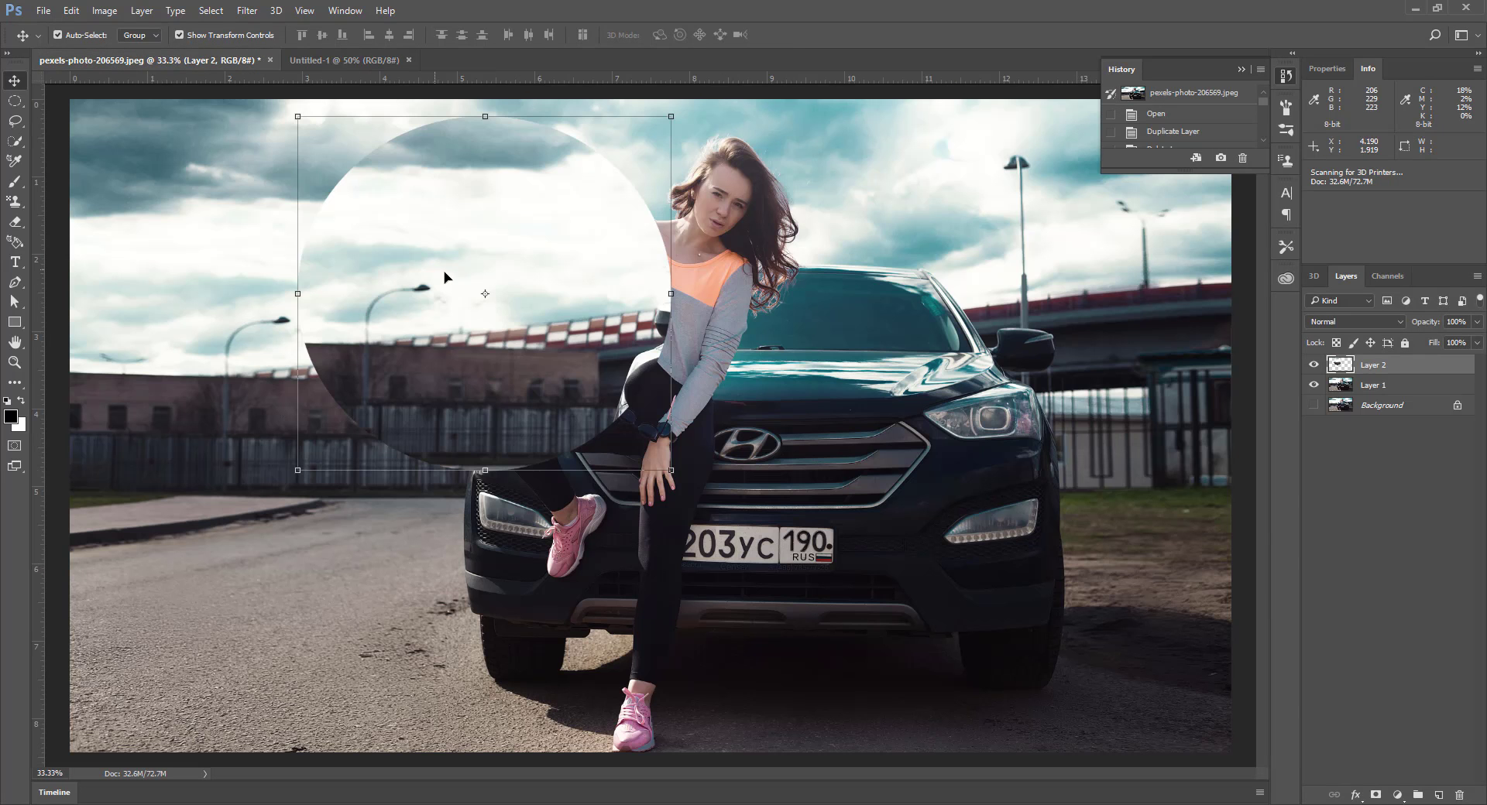
left_click_drag(446, 278, 626, 463)
left_click_drag(626, 442, 625, 420)
Step: Close the new document without saving and delete the pasted elliptical layer from the photo
left_click(446, 61)
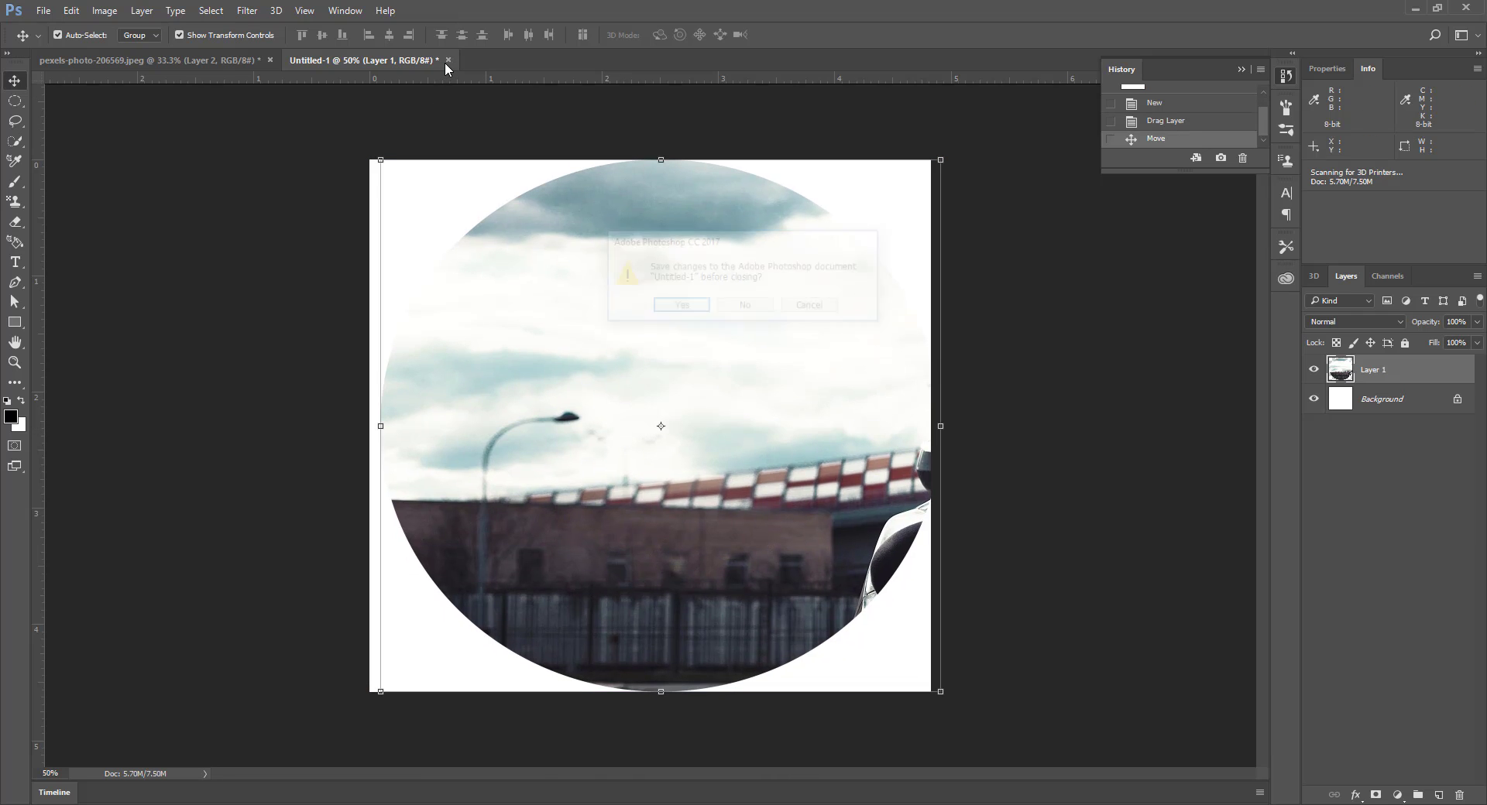
left_click(745, 308)
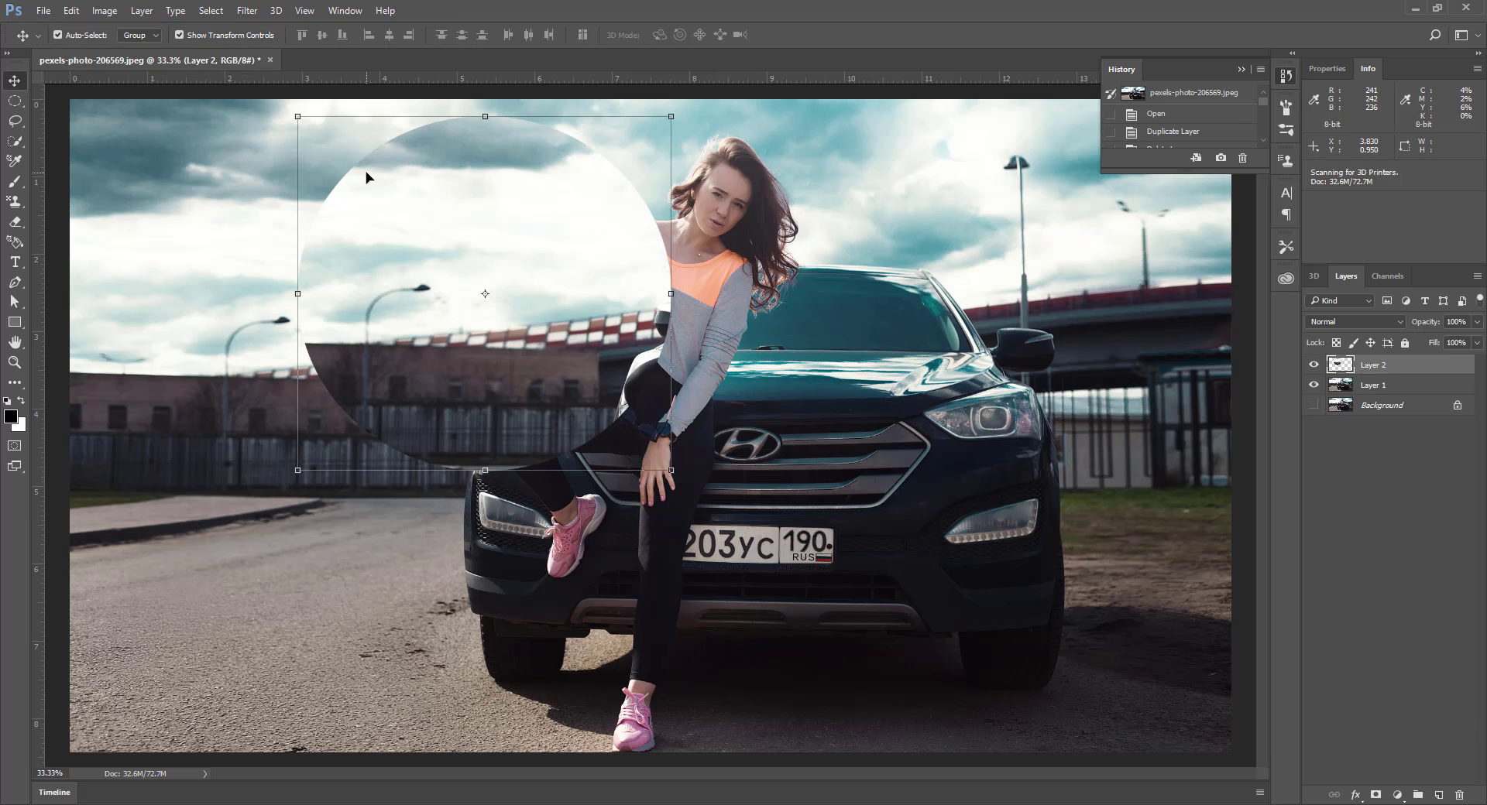
key("Delete")
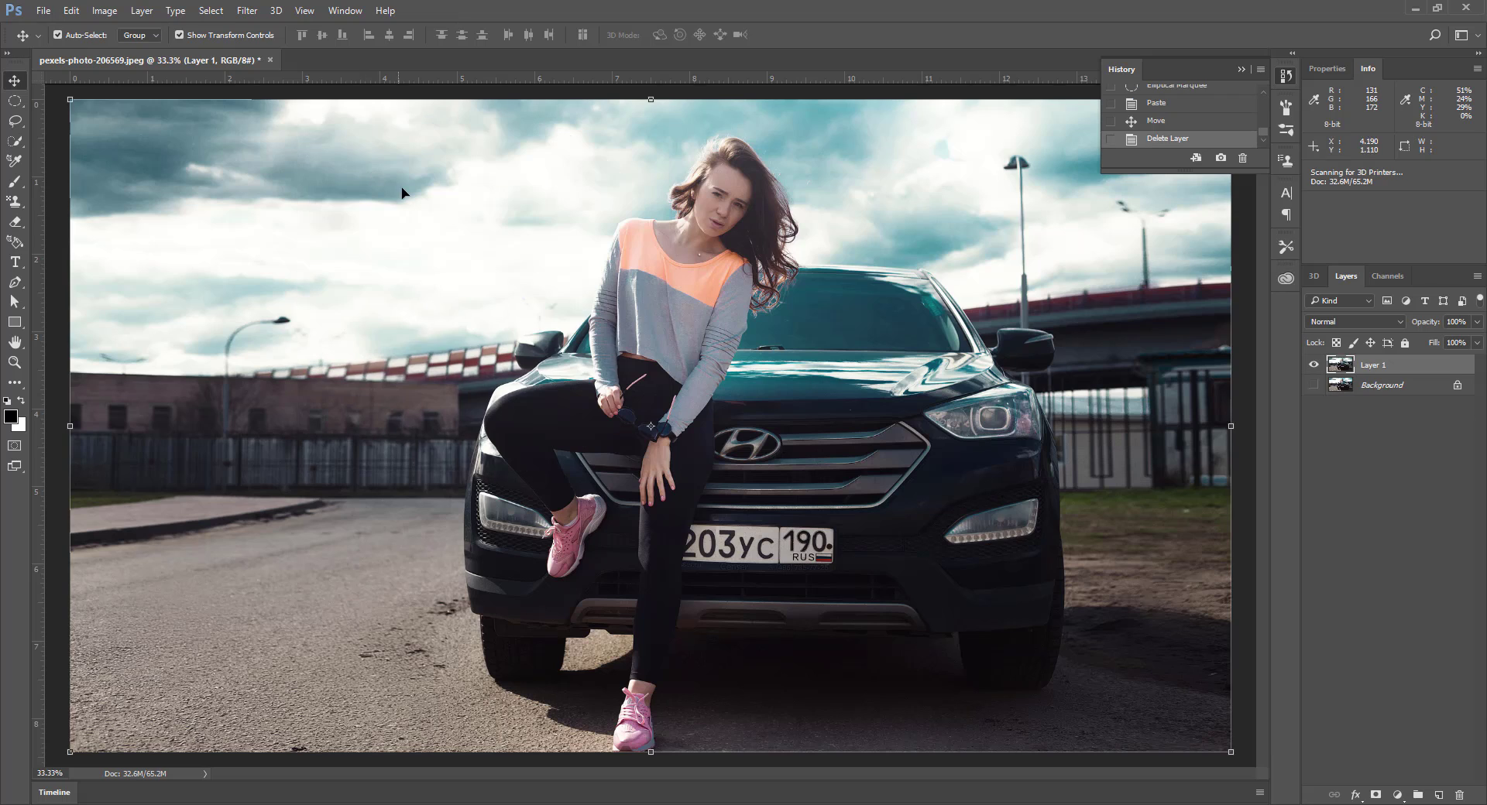
Step: Draw a rectangular selection about 7.19 by 3.6 in over the sky and the woman's upper body, and deselect it
left_click(15, 101)
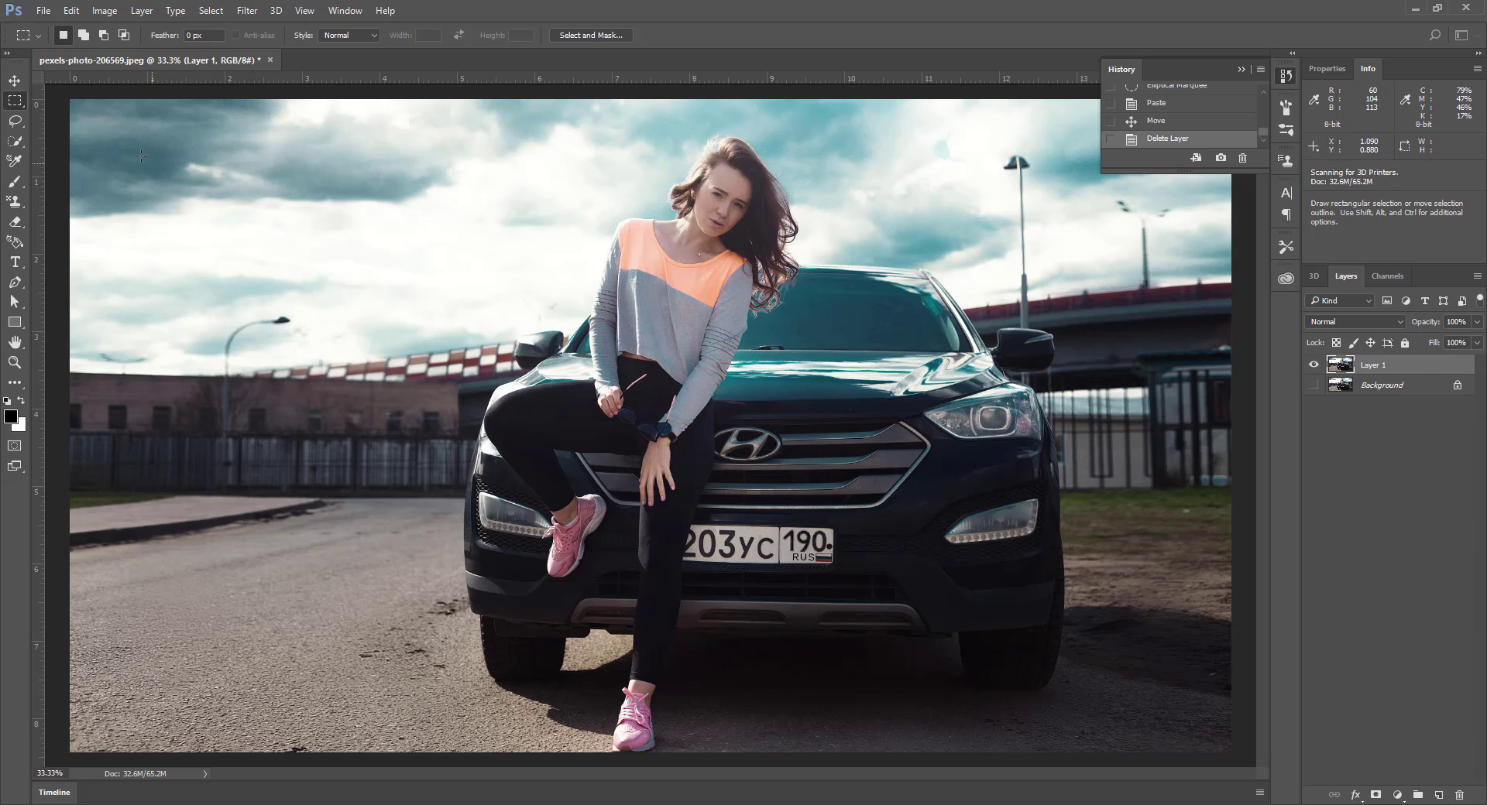
left_click_drag(123, 126, 679, 404)
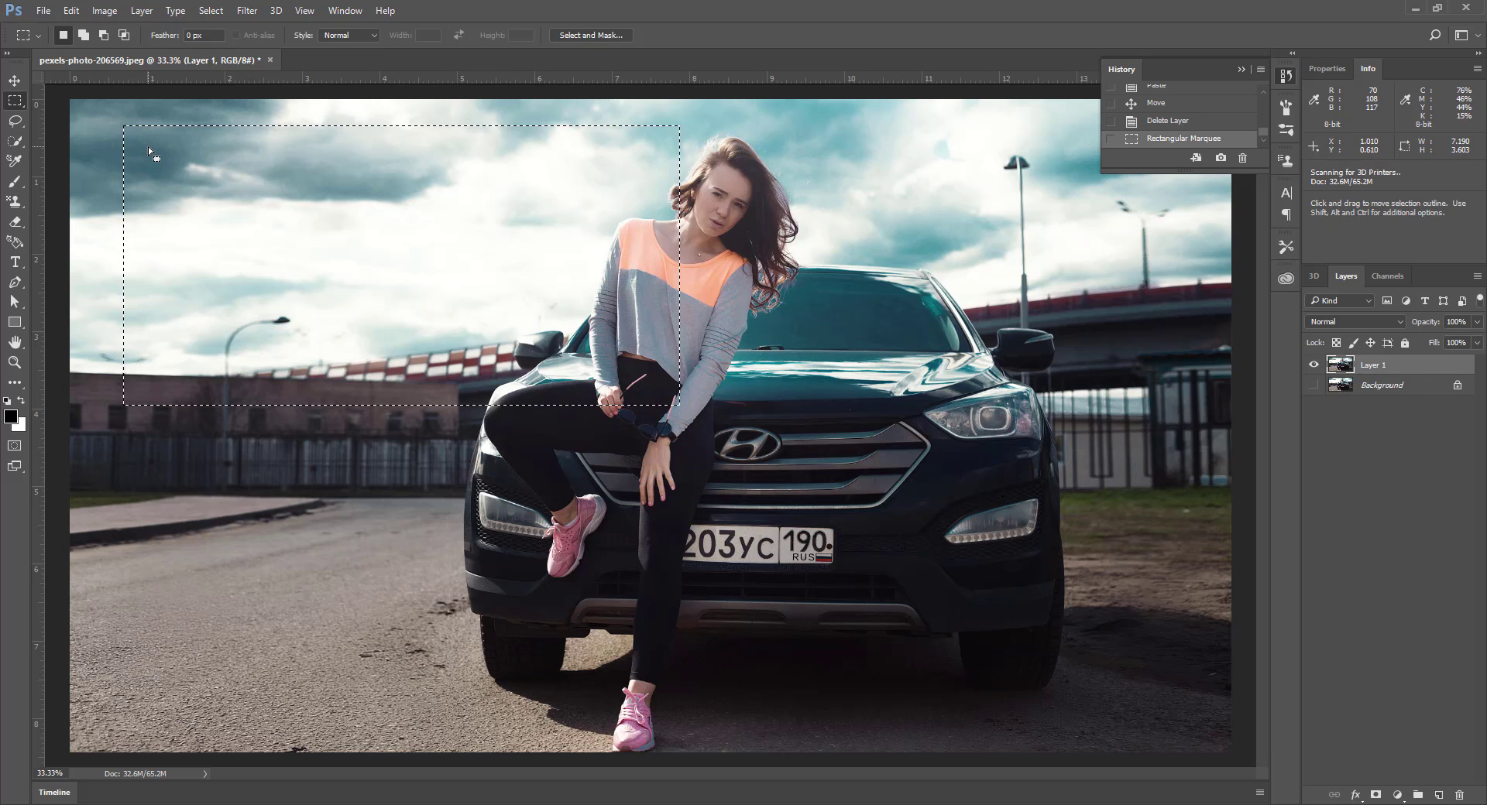
key("ctrl+d")
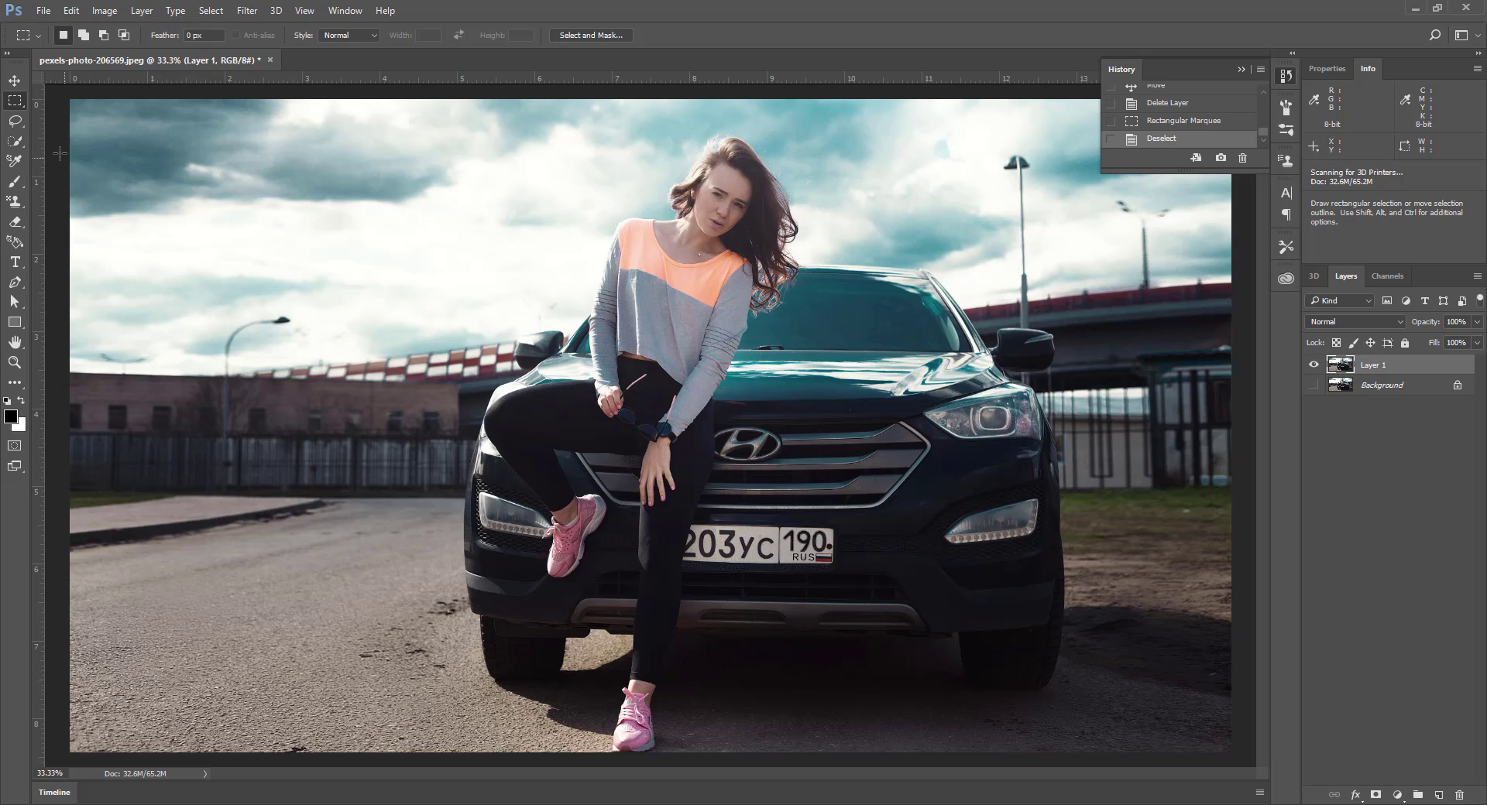
Step: Draw square-constrained selections with the Rectangular Marquee tool over the sky and the woman, clearing each one
right_click(18, 101)
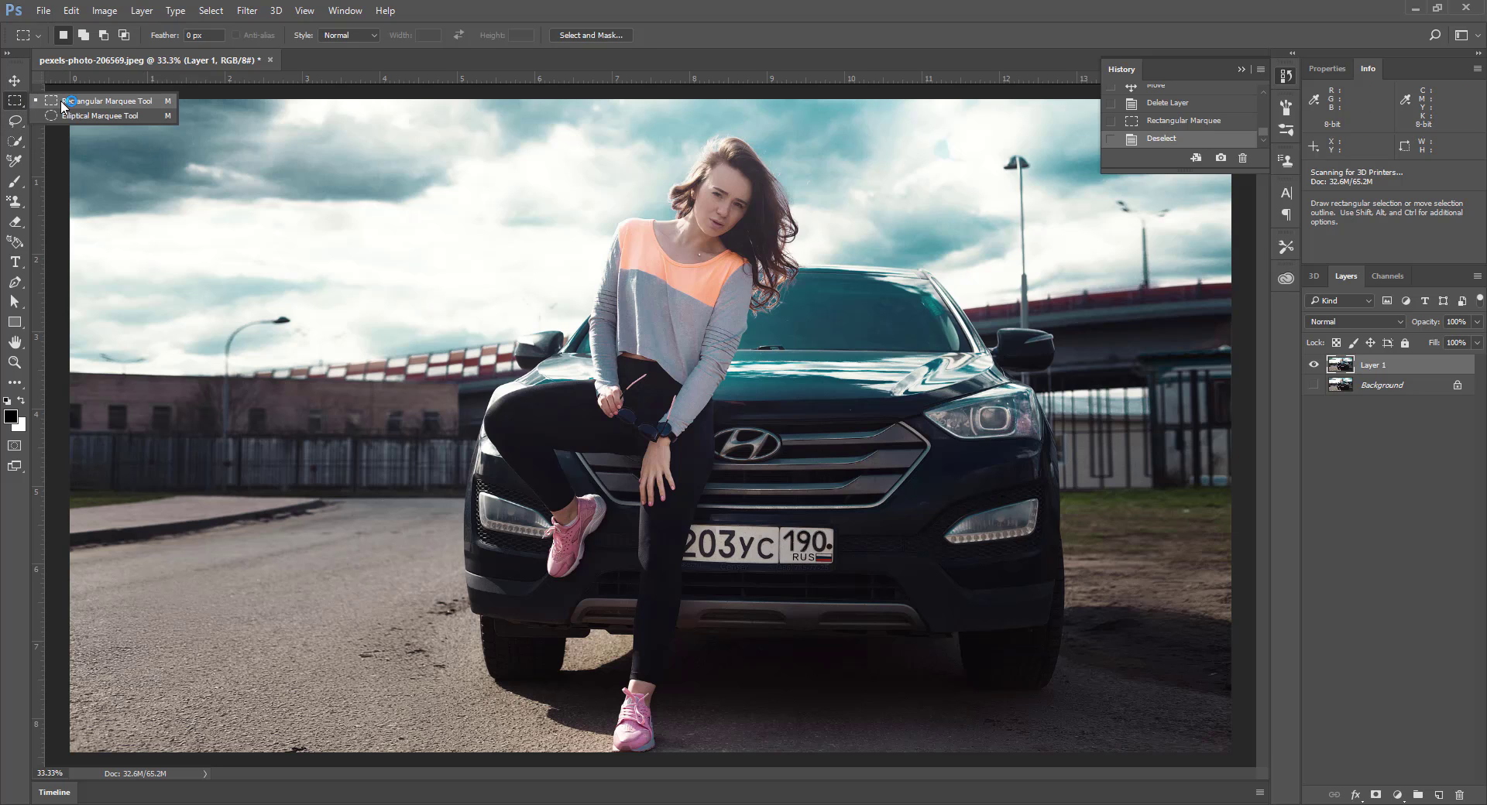
left_click(64, 104)
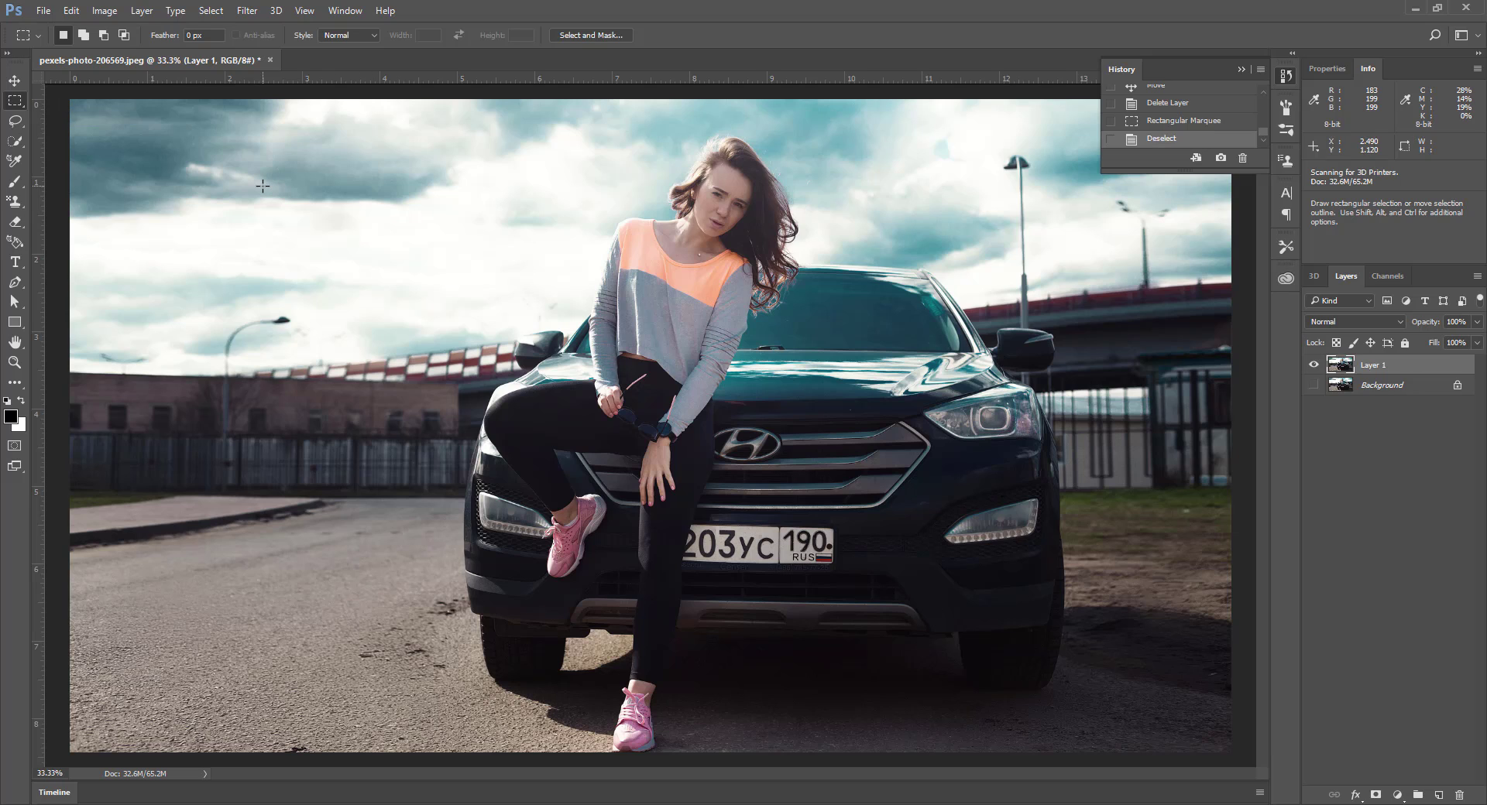
key("alt")
left_click_drag(263, 162, 378, 307)
key("ctrl+d")
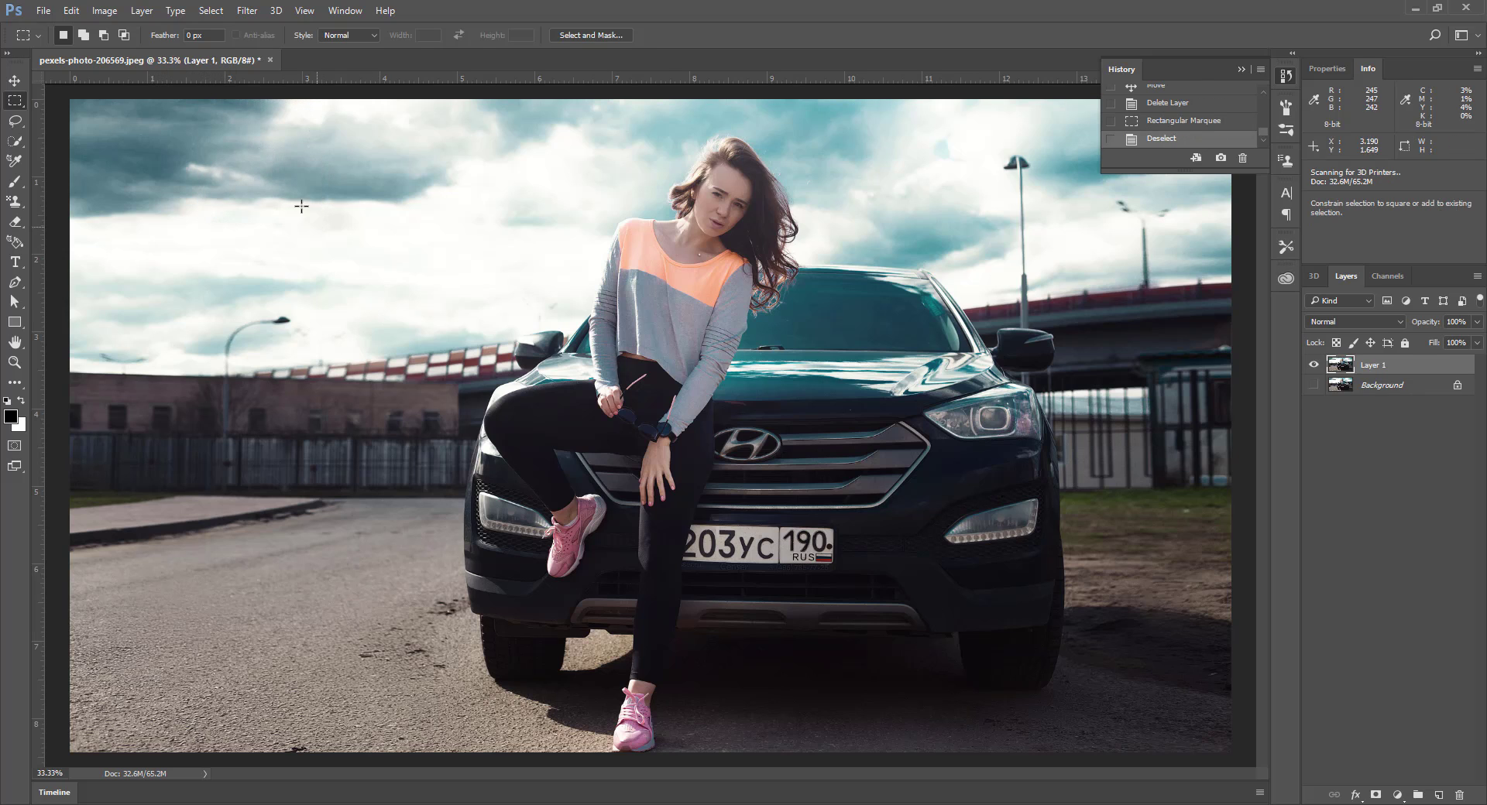
left_click_drag(267, 171, 345, 247)
left_click_drag(368, 331, 681, 581)
left_click(671, 566)
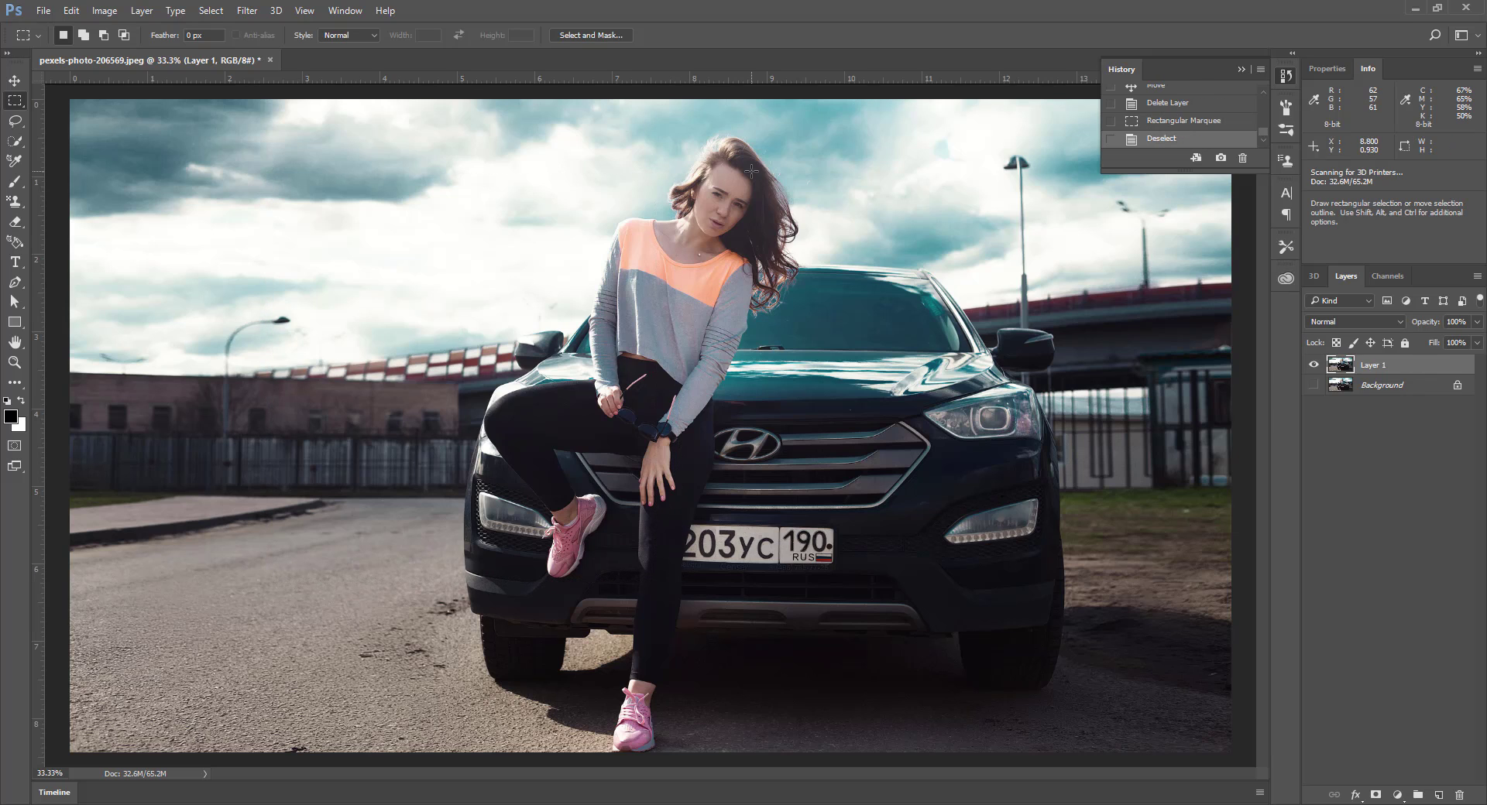
Step: Draw square selections outward from their centre over the woman and a larger one across the car, clearing each one
key("shift")
key("alt")
mouse_move(713, 192)
left_mouse_down()
mouse_move(786, 280)
mouse_move(726, 195)
mouse_move(762, 242)
mouse_move(738, 202)
mouse_move(768, 226)
mouse_move(823, 293)
mouse_move(778, 262)
mouse_move(732, 188)
mouse_move(871, 360)
mouse_move(720, 171)
mouse_move(807, 313)
mouse_move(719, 192)
mouse_move(763, 263)
mouse_move(851, 353)
mouse_move(807, 285)
left_mouse_up()
key("ctrl+z")
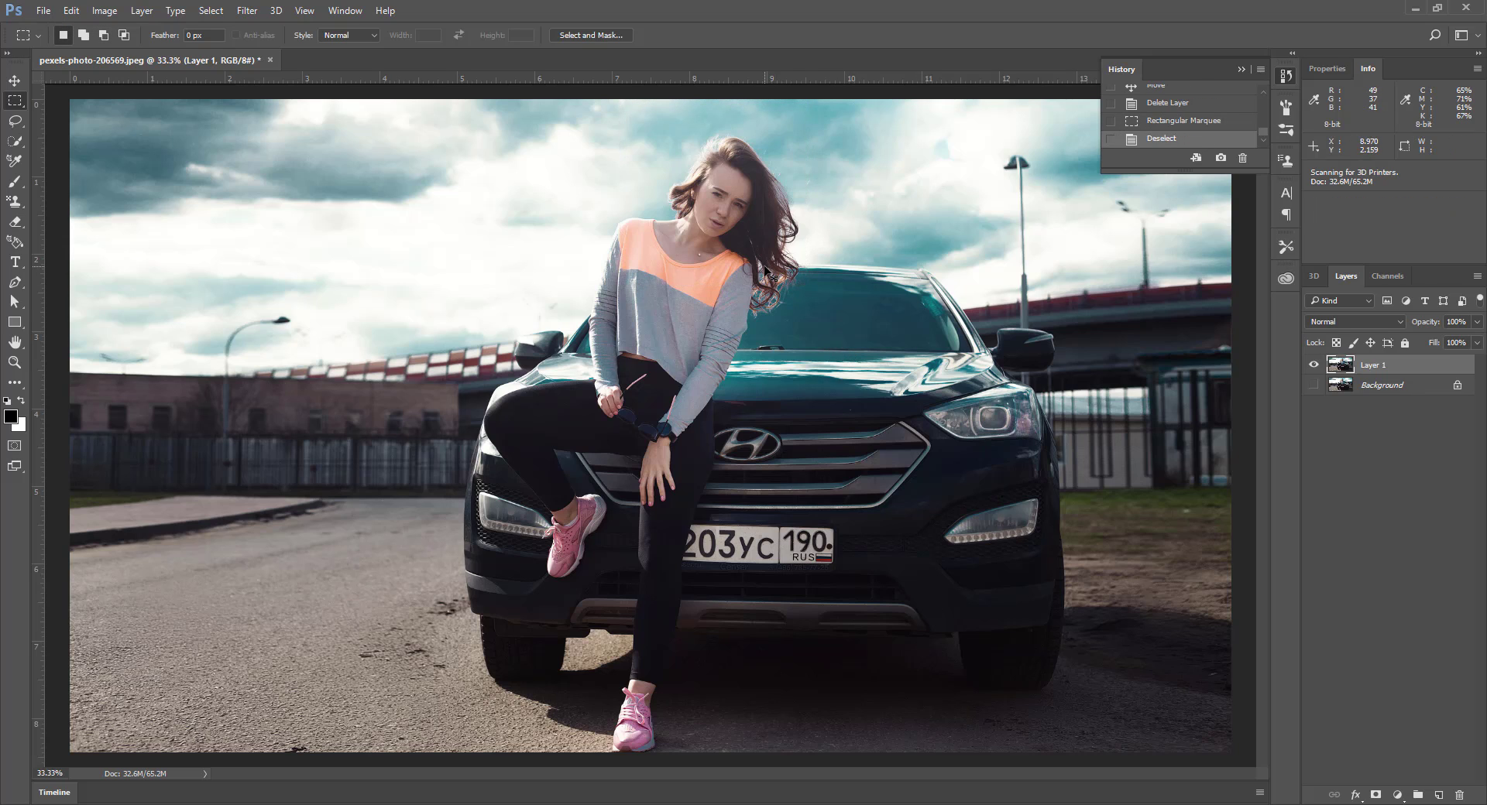
key("shift")
key("alt")
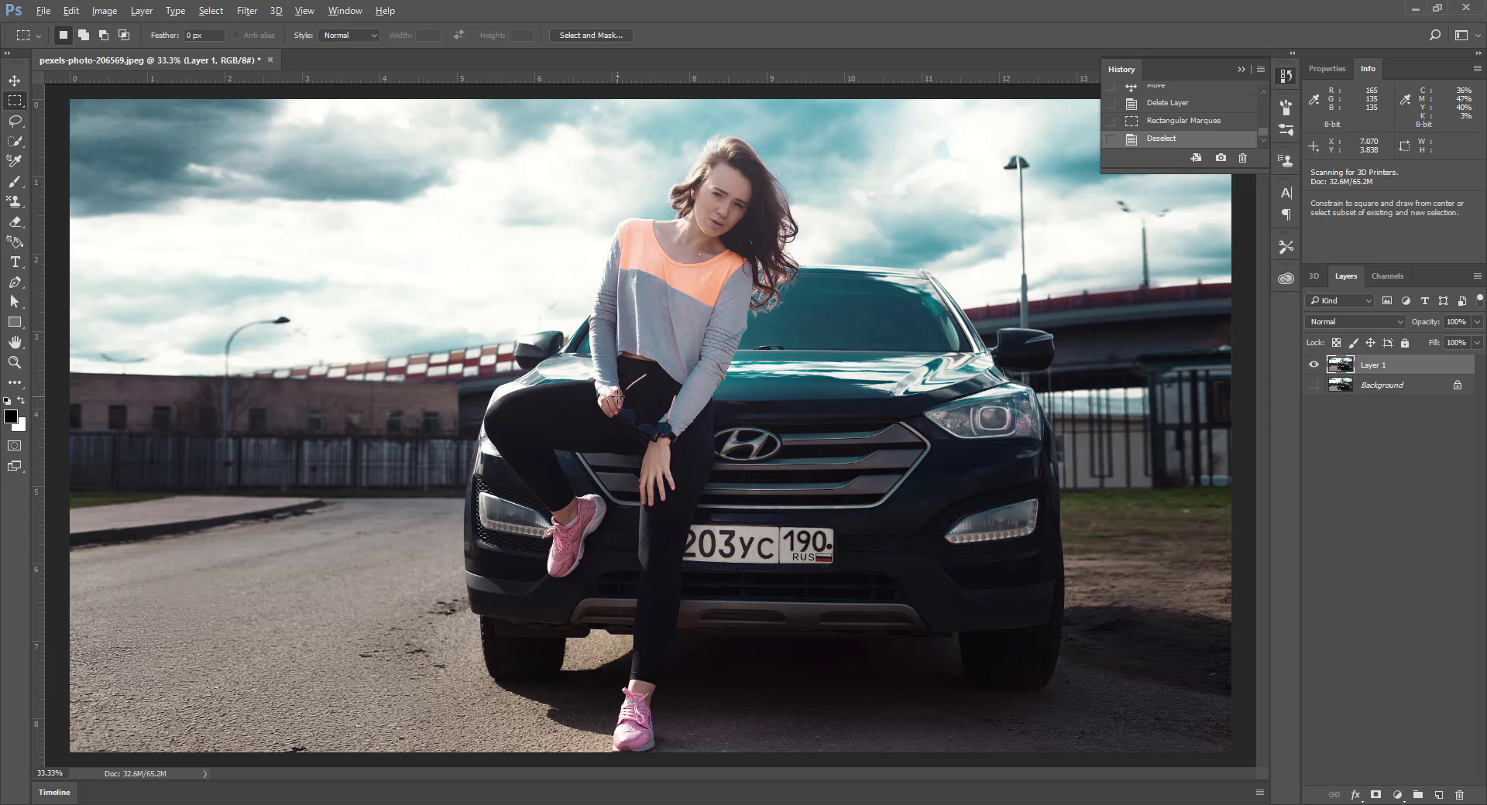
mouse_move(626, 404)
left_mouse_down()
mouse_move(800, 612)
mouse_move(774, 535)
mouse_move(691, 469)
left_mouse_up()
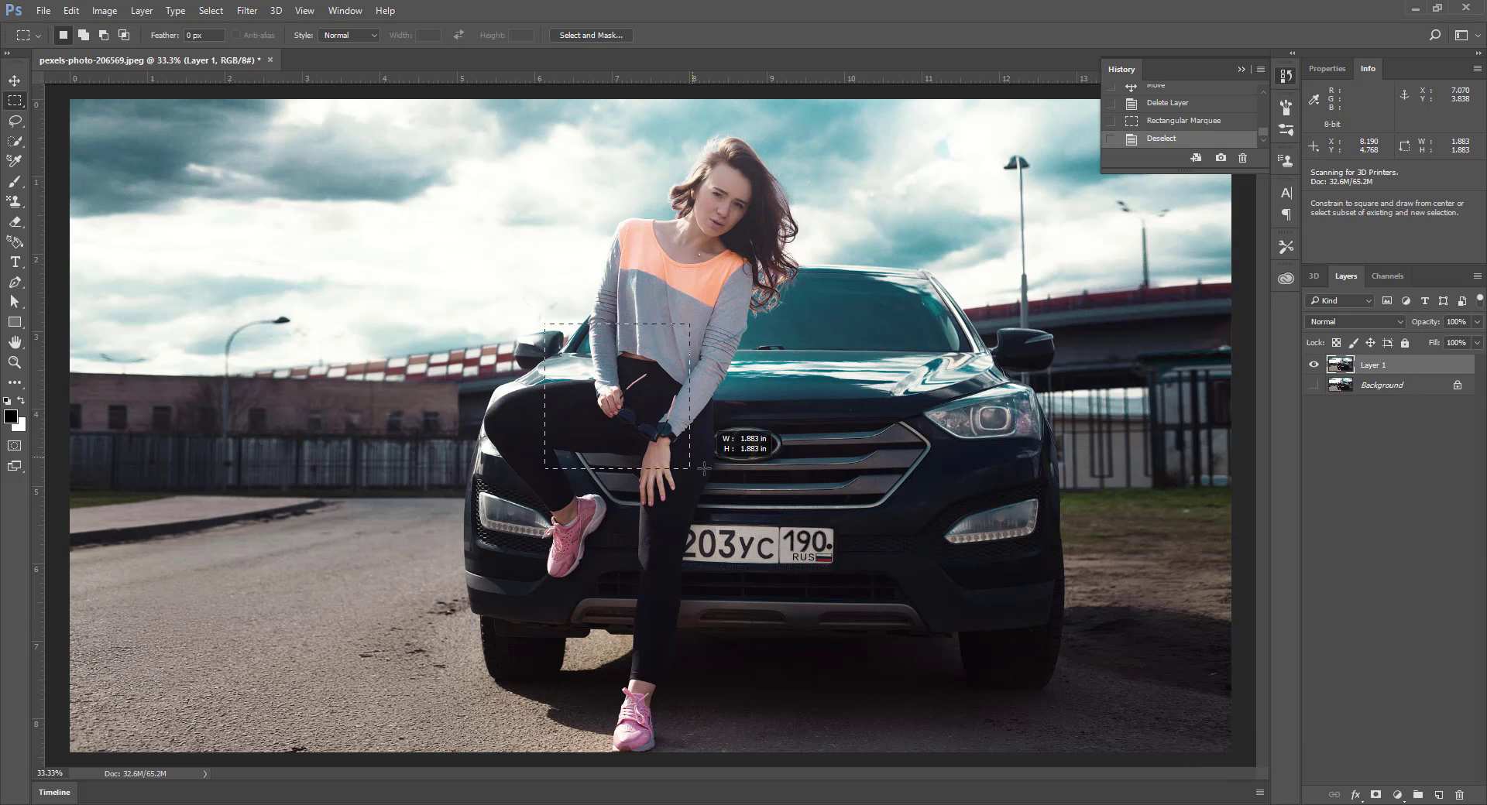
left_click(693, 442)
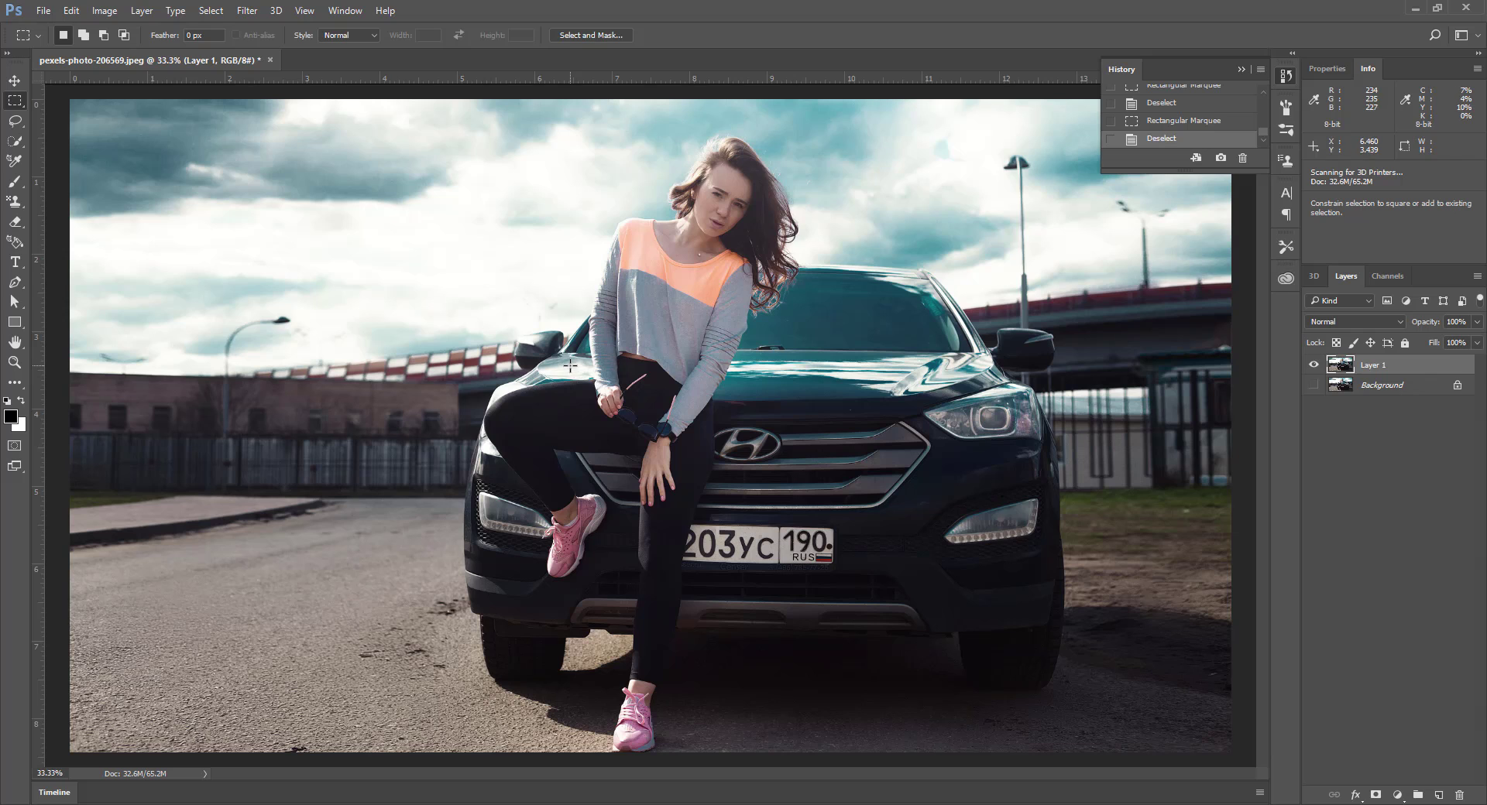
left_click_drag(567, 361, 1131, 775)
key("ctrl+d")
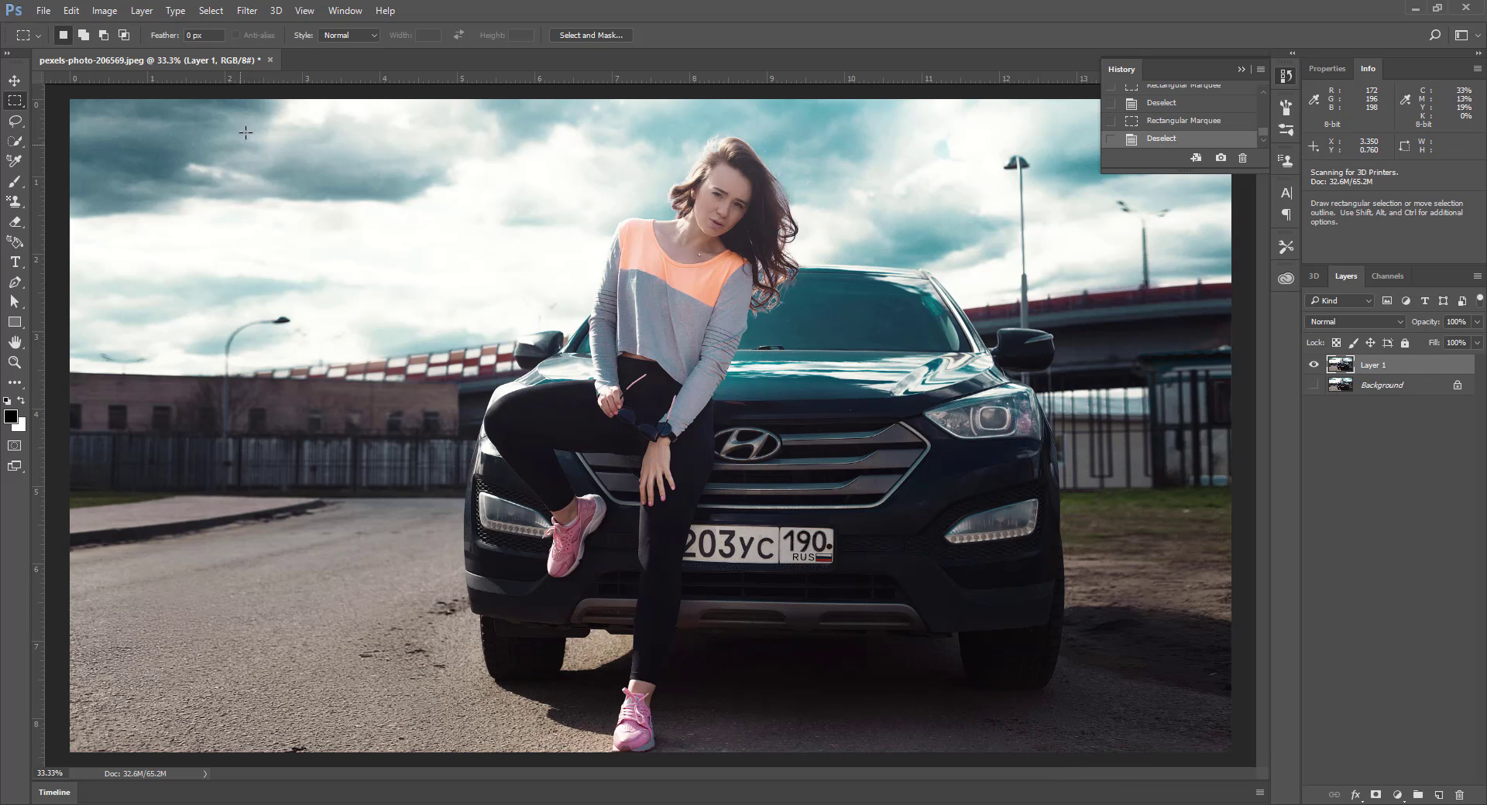
Step: Draw a perfect circular selection outward from its centre with the Elliptical Marquee tool, and deselect it
right_click(14, 102)
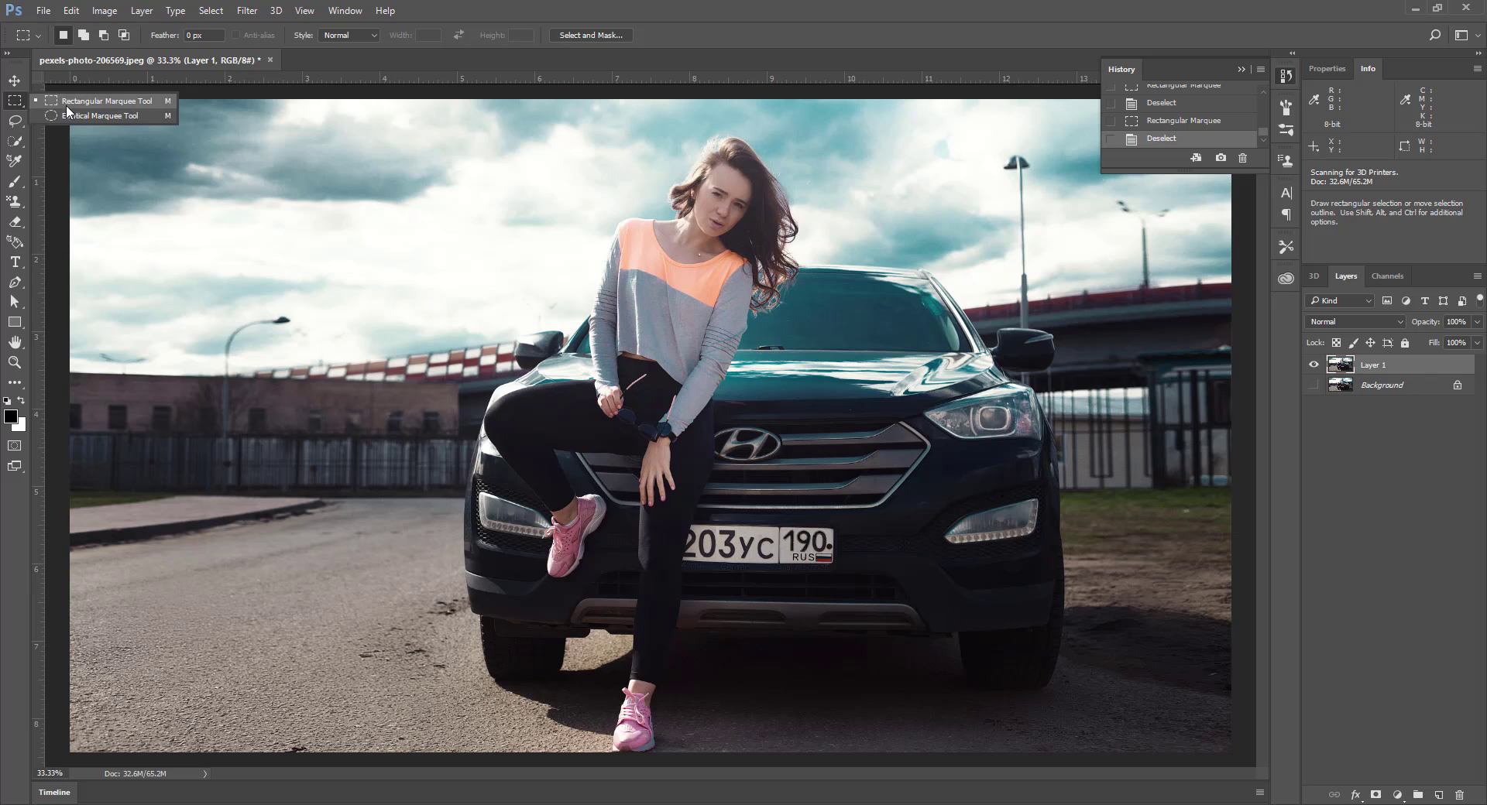
left_click(118, 110)
key("shift+alt")
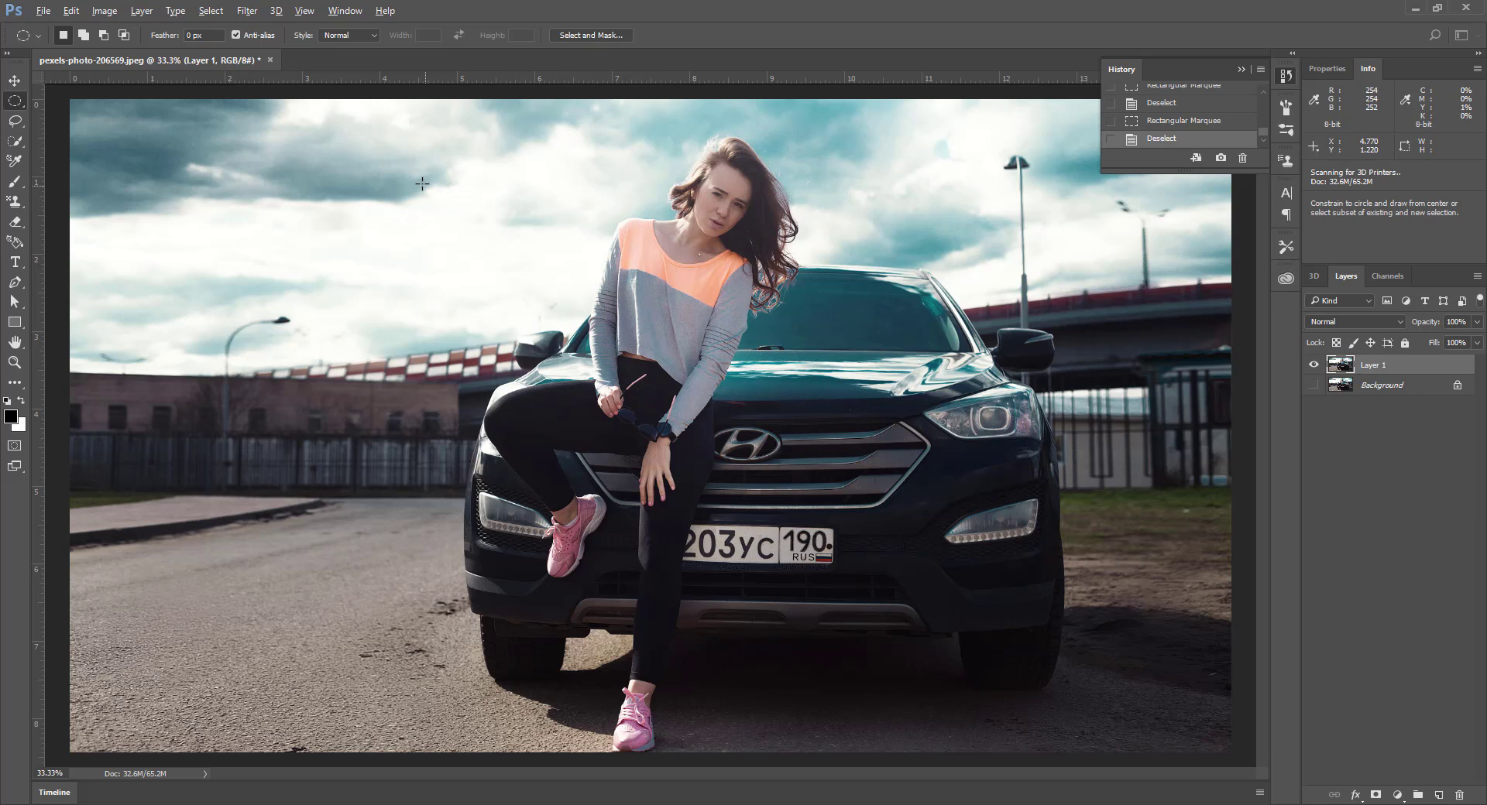
left_click_drag(422, 183, 845, 556)
left_click(483, 256)
key("ctrl+d")
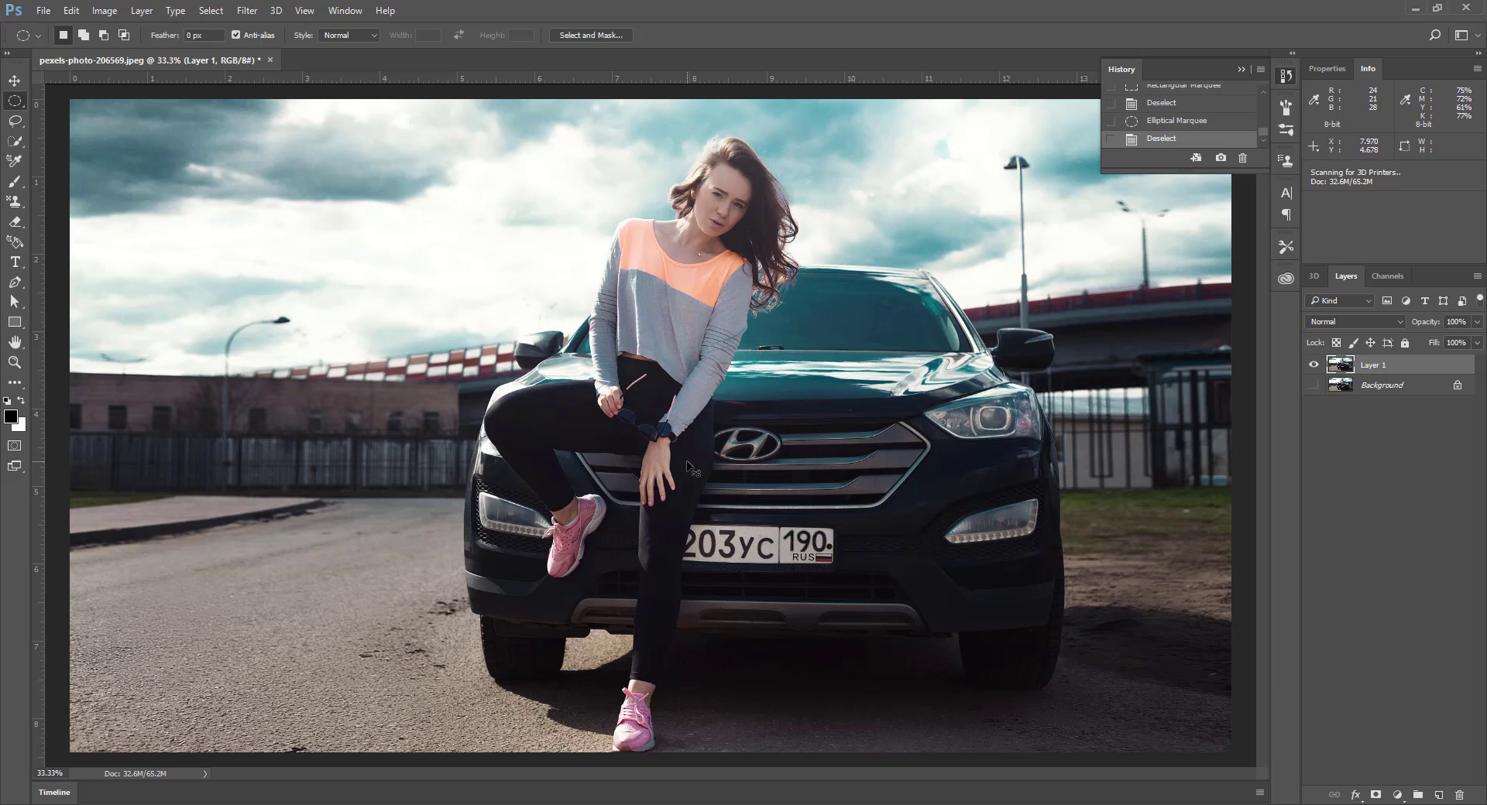
left_click(19, 79)
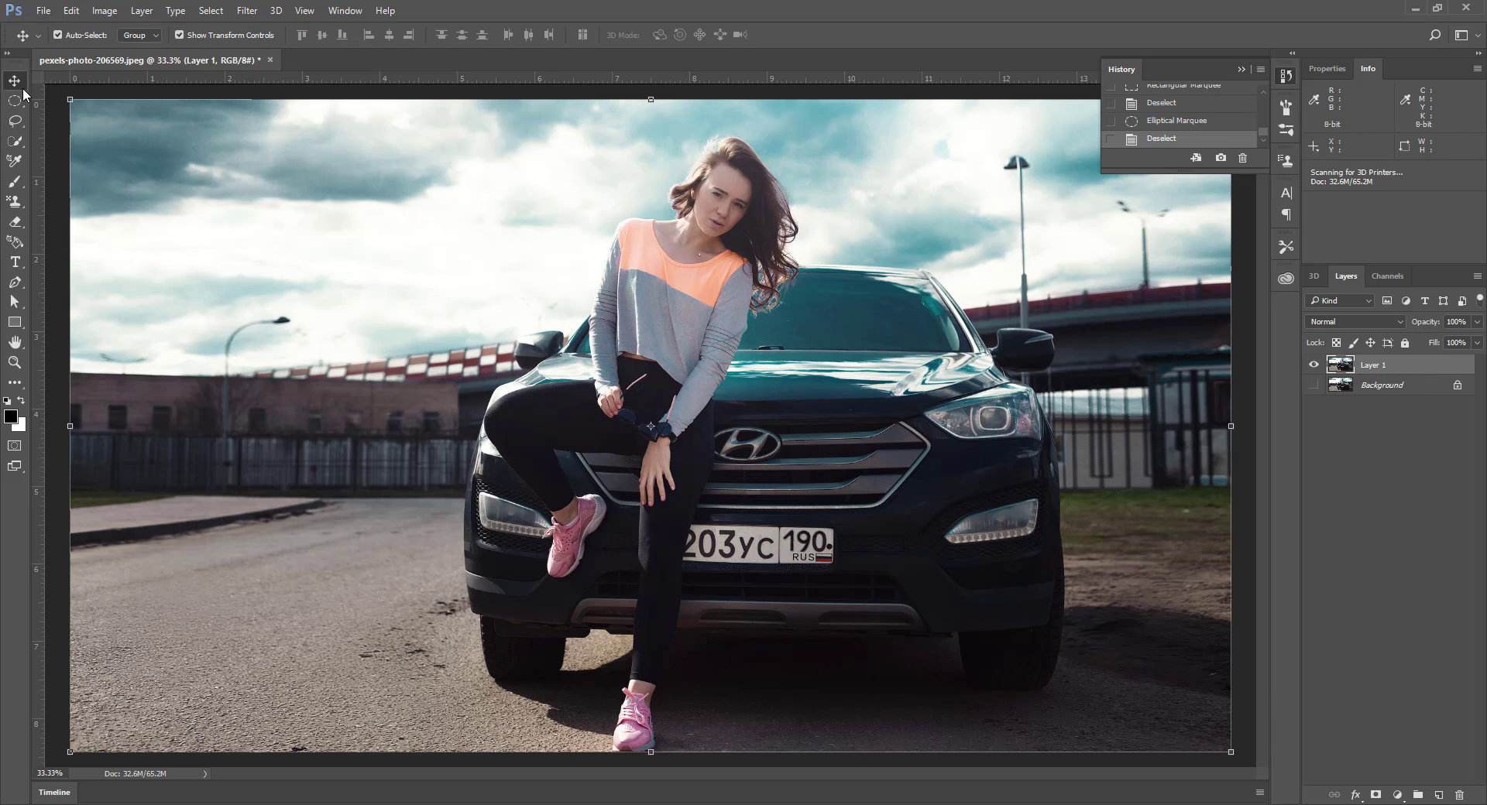
left_click(19, 100)
left_click(72, 109)
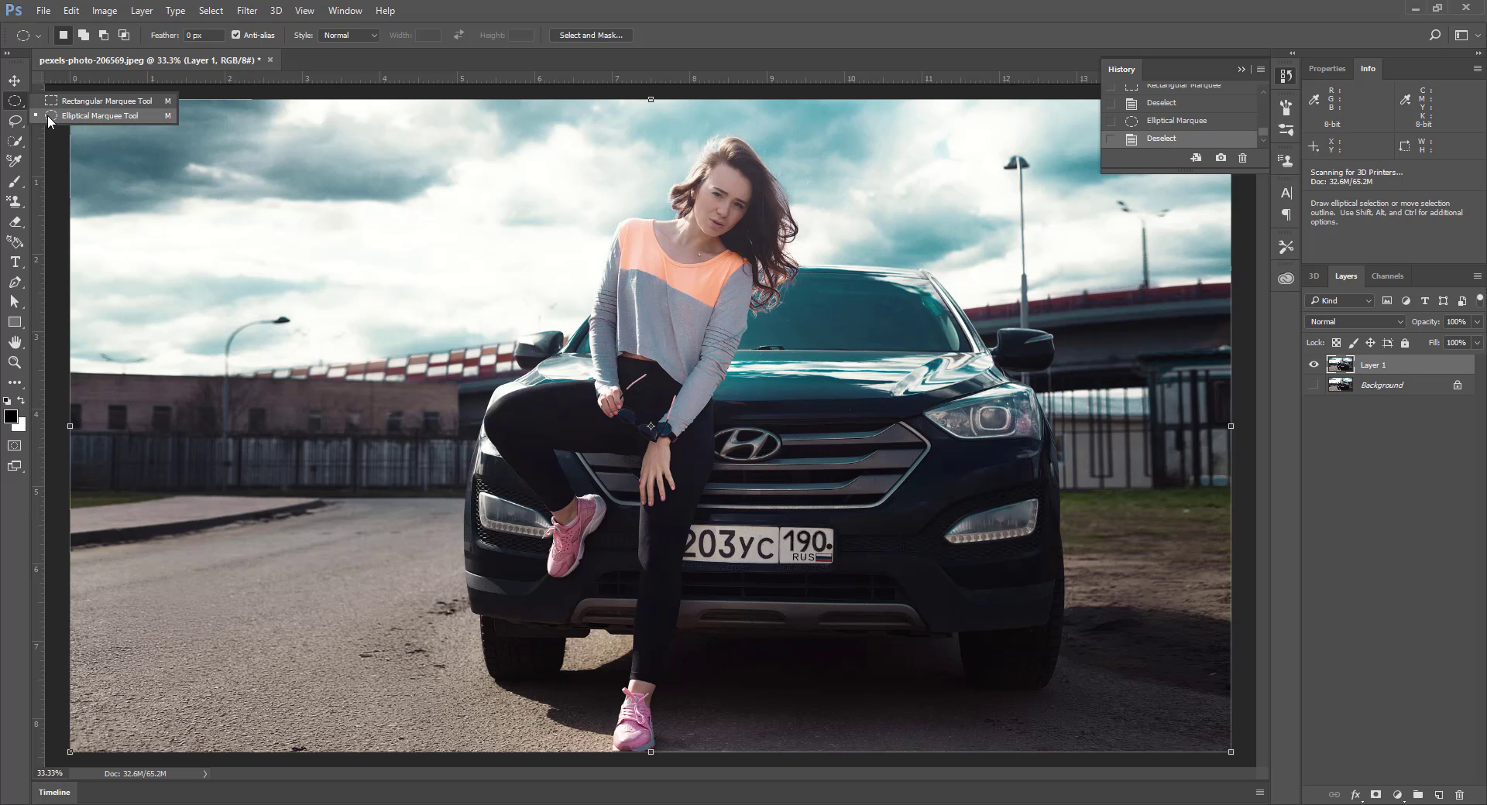
left_click(128, 116)
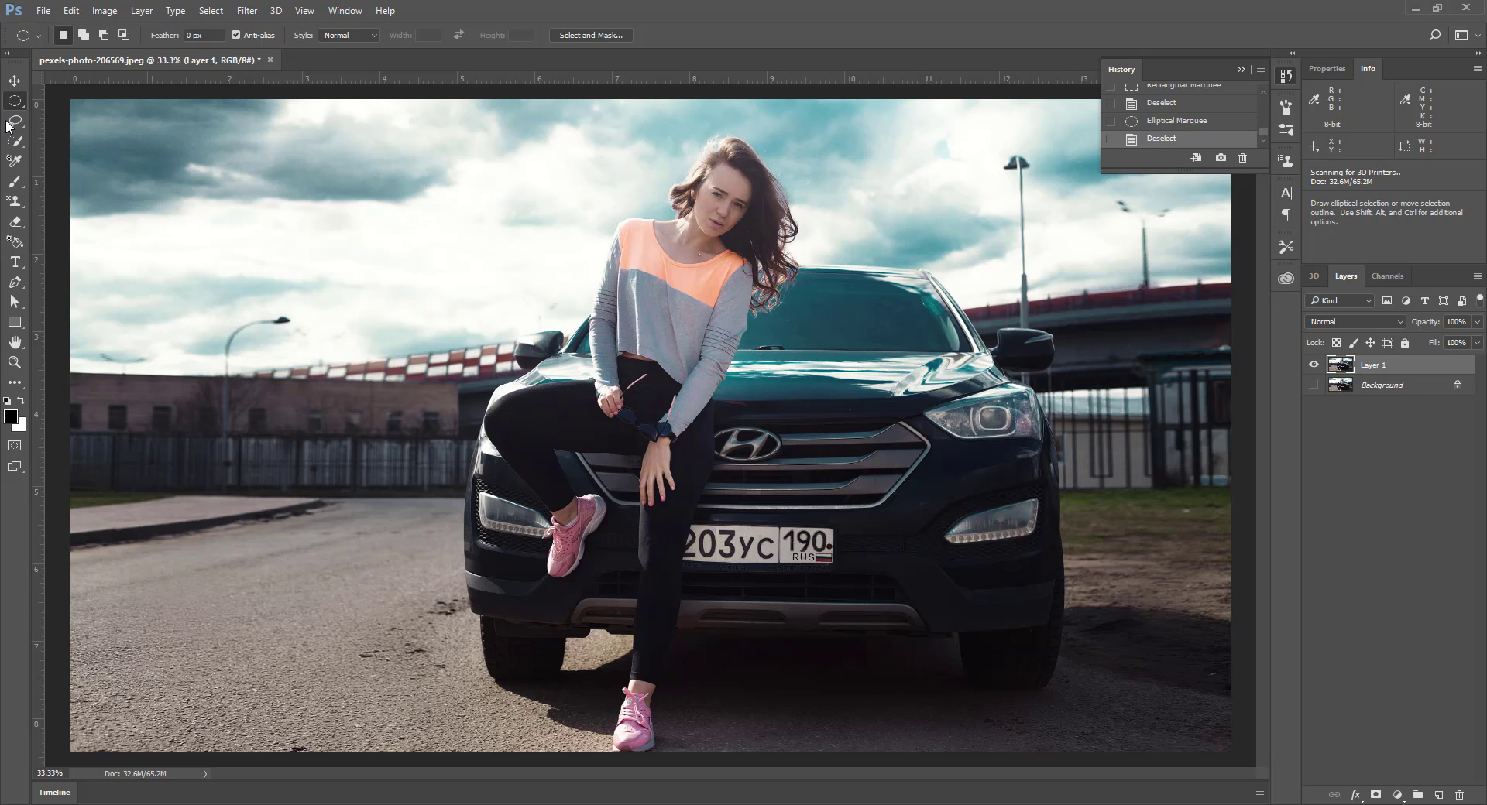
Step: Start a Polygonal Lasso outline at the woman's lower shoe and trace up the outer edge of her standing leg to the hip
left_click(18, 128)
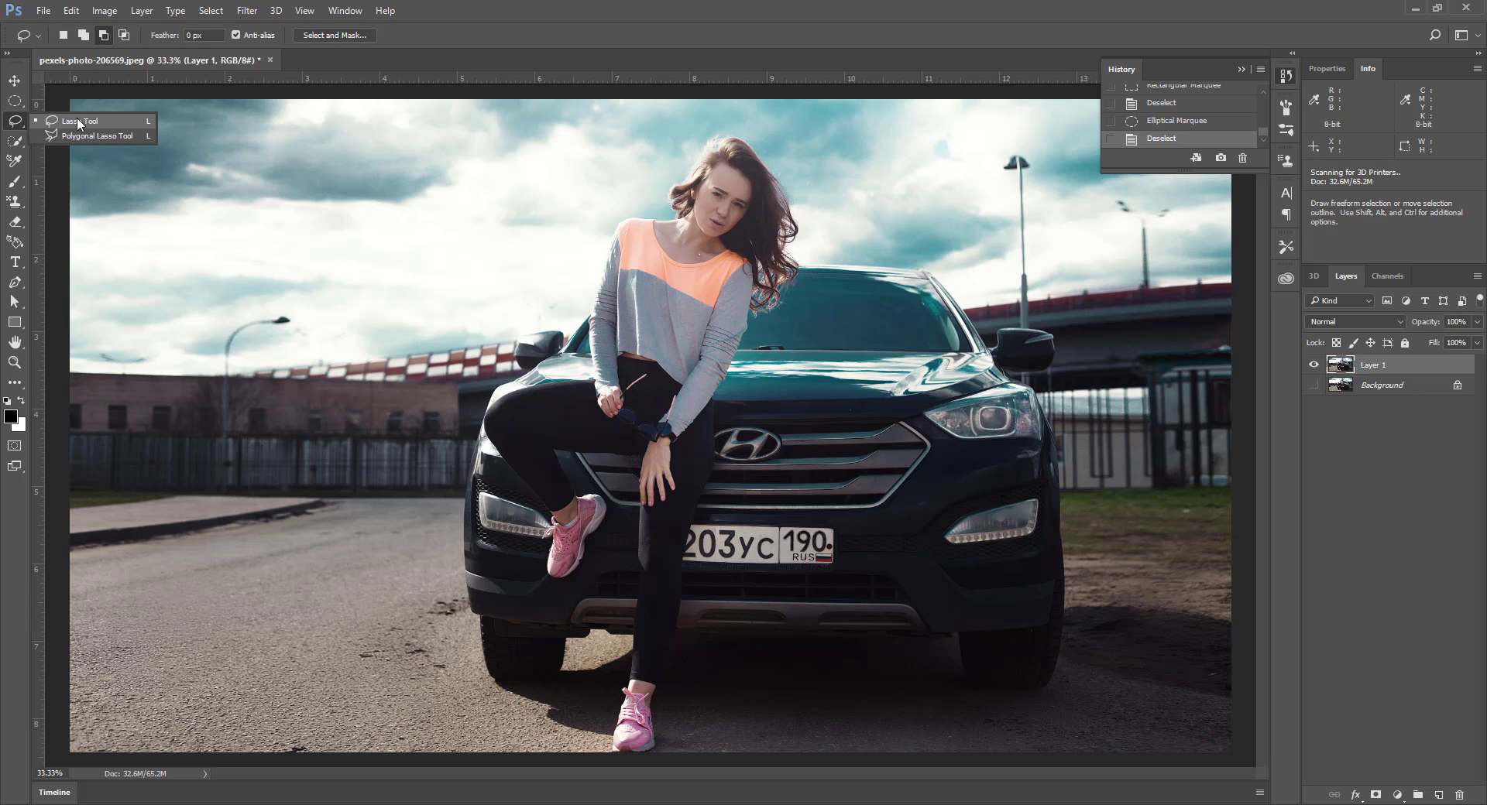
left_click(138, 135)
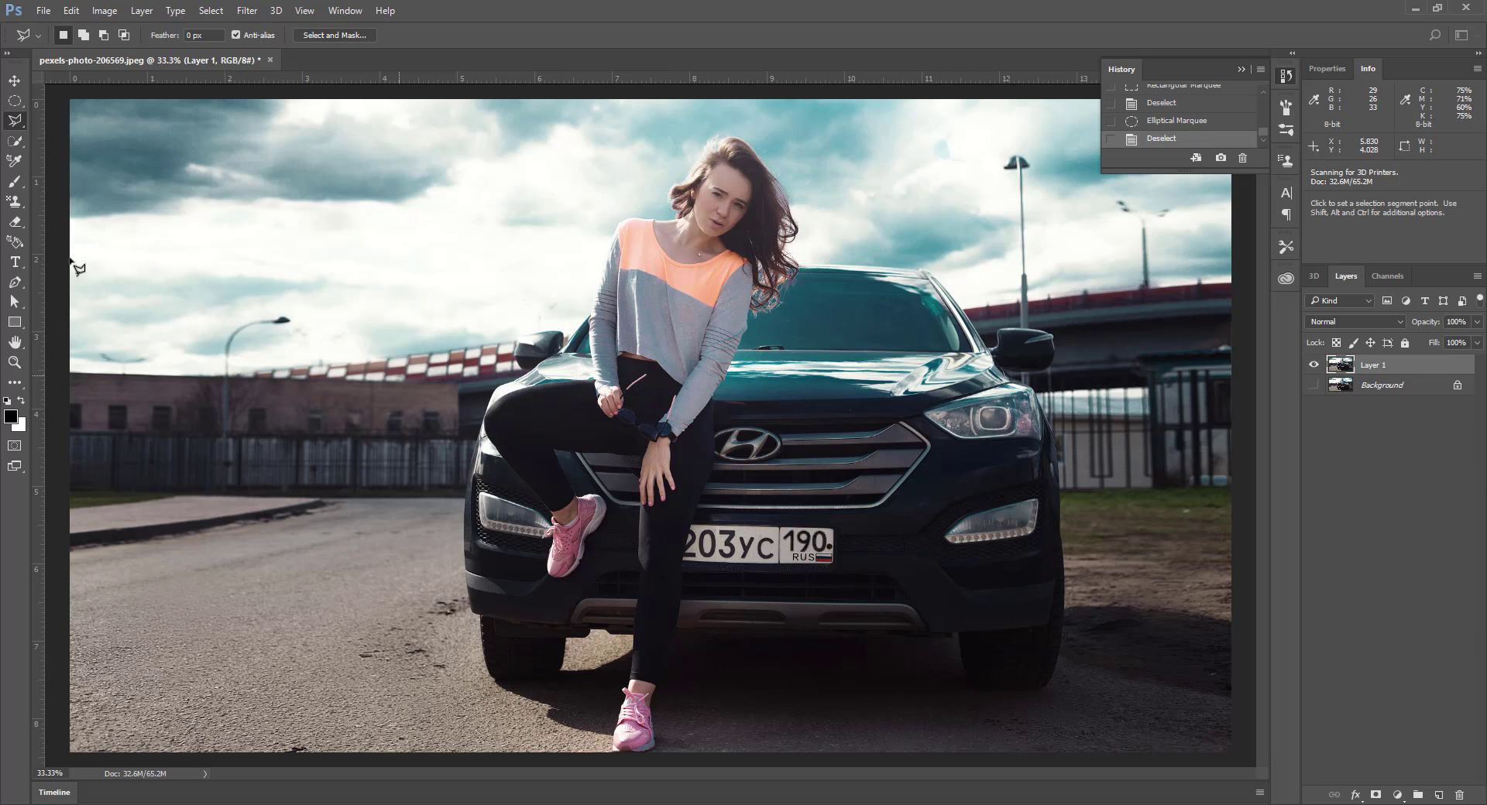
right_click(17, 120)
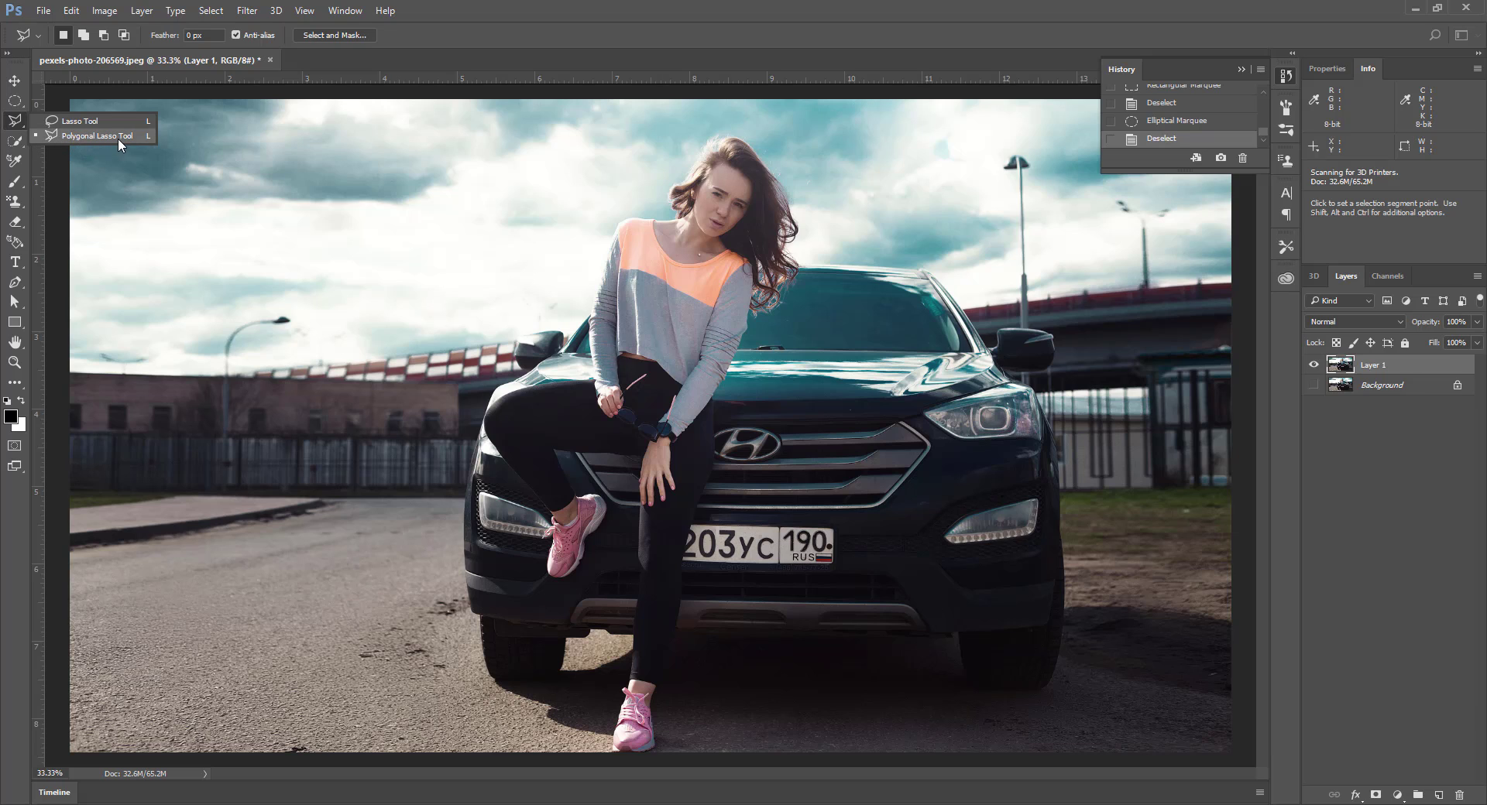
left_click(122, 136)
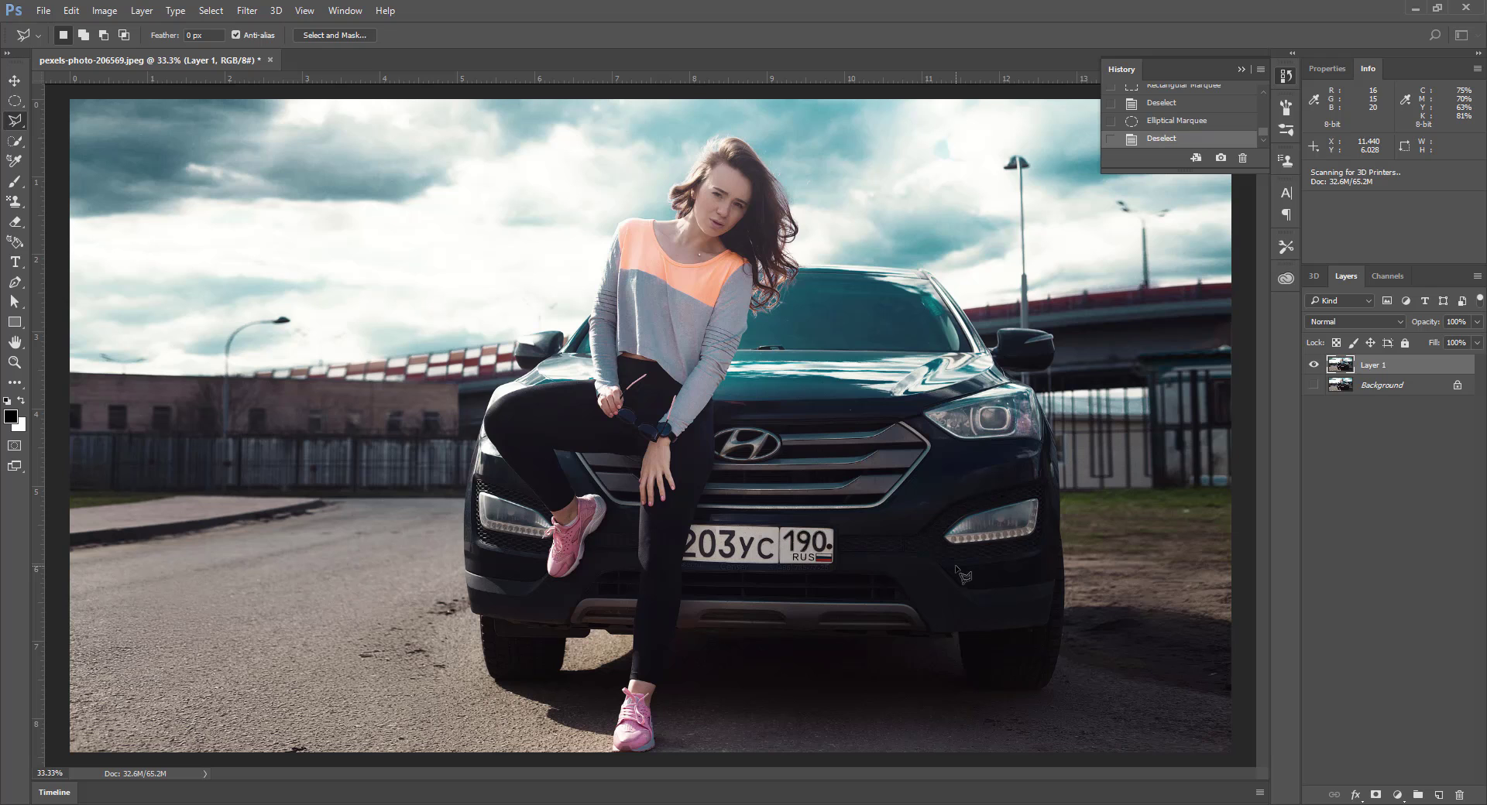
key("ctrl+plus")
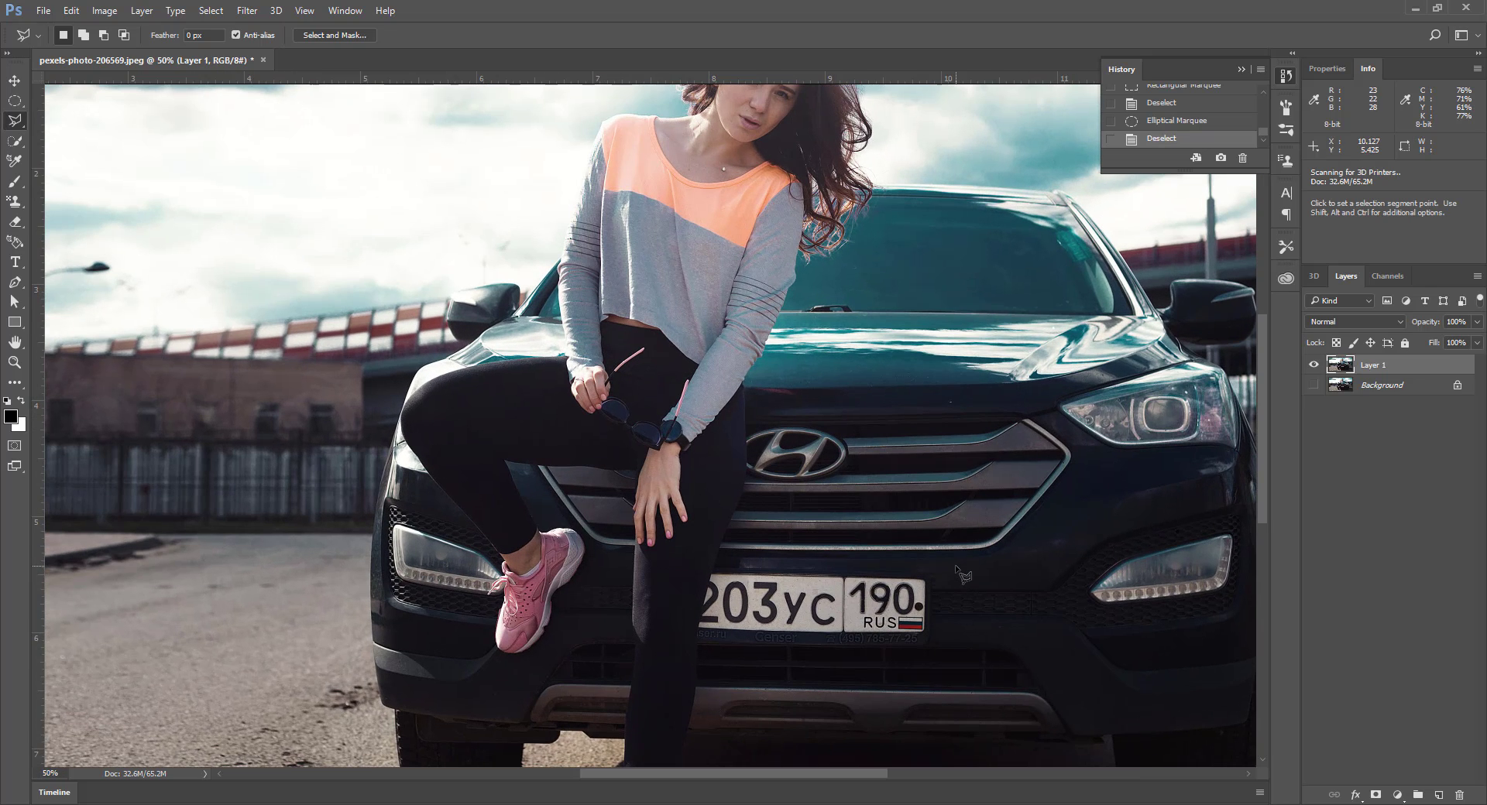
key("space")
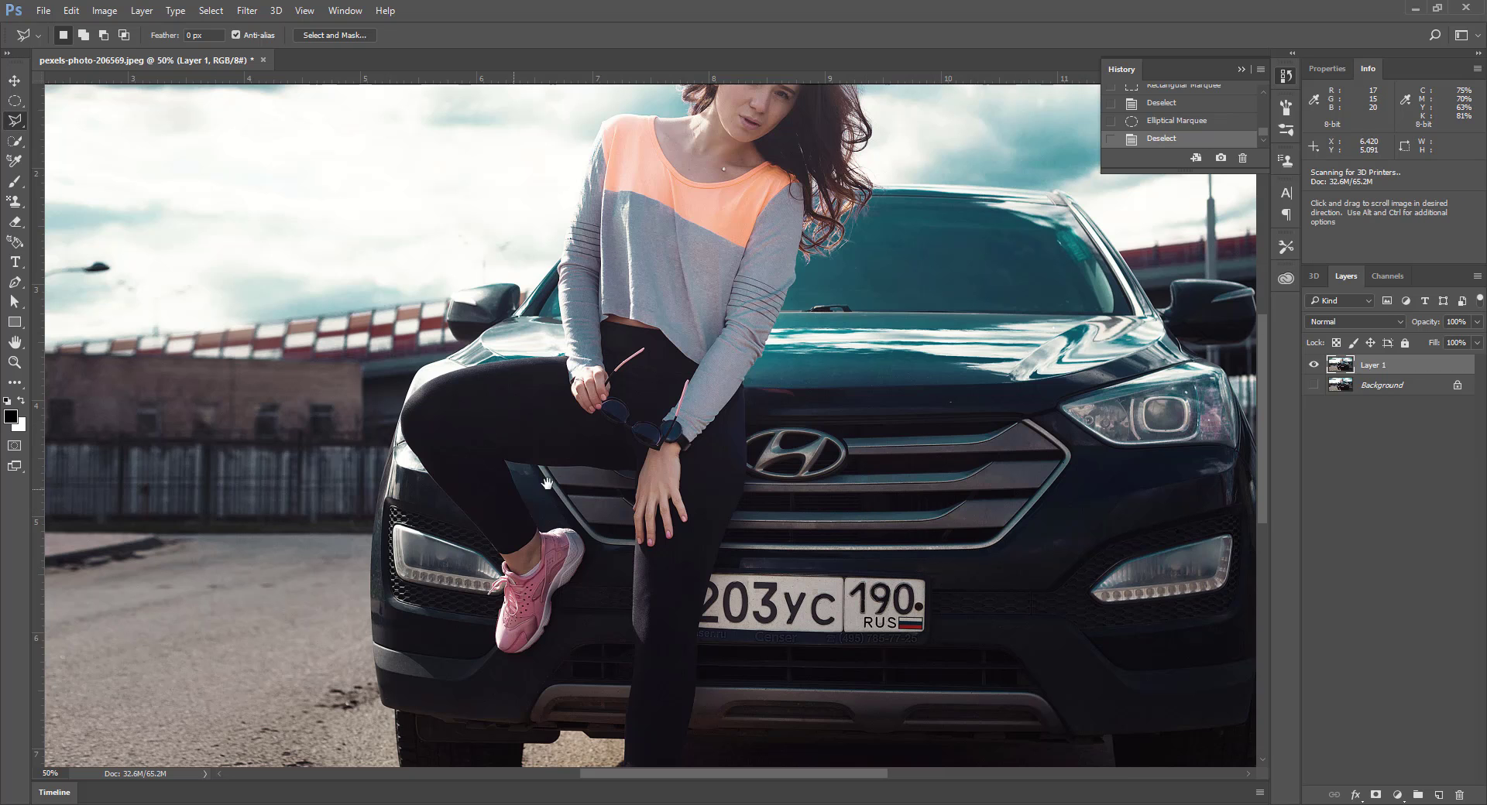
left_click_drag(664, 512, 717, 380)
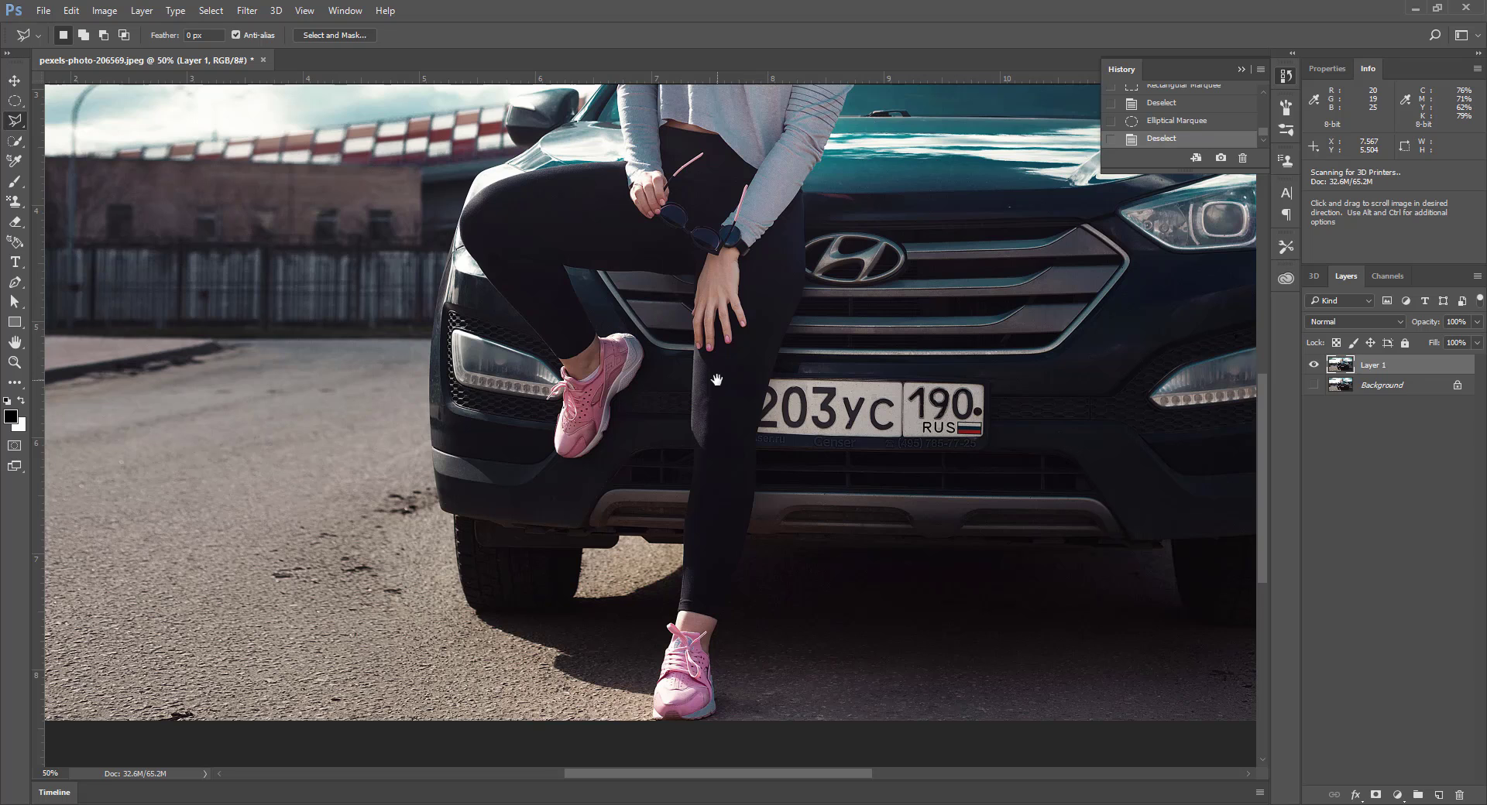
mouse_move(716, 380)
left_mouse_down()
mouse_move(739, 162)
mouse_move(739, 379)
left_mouse_up()
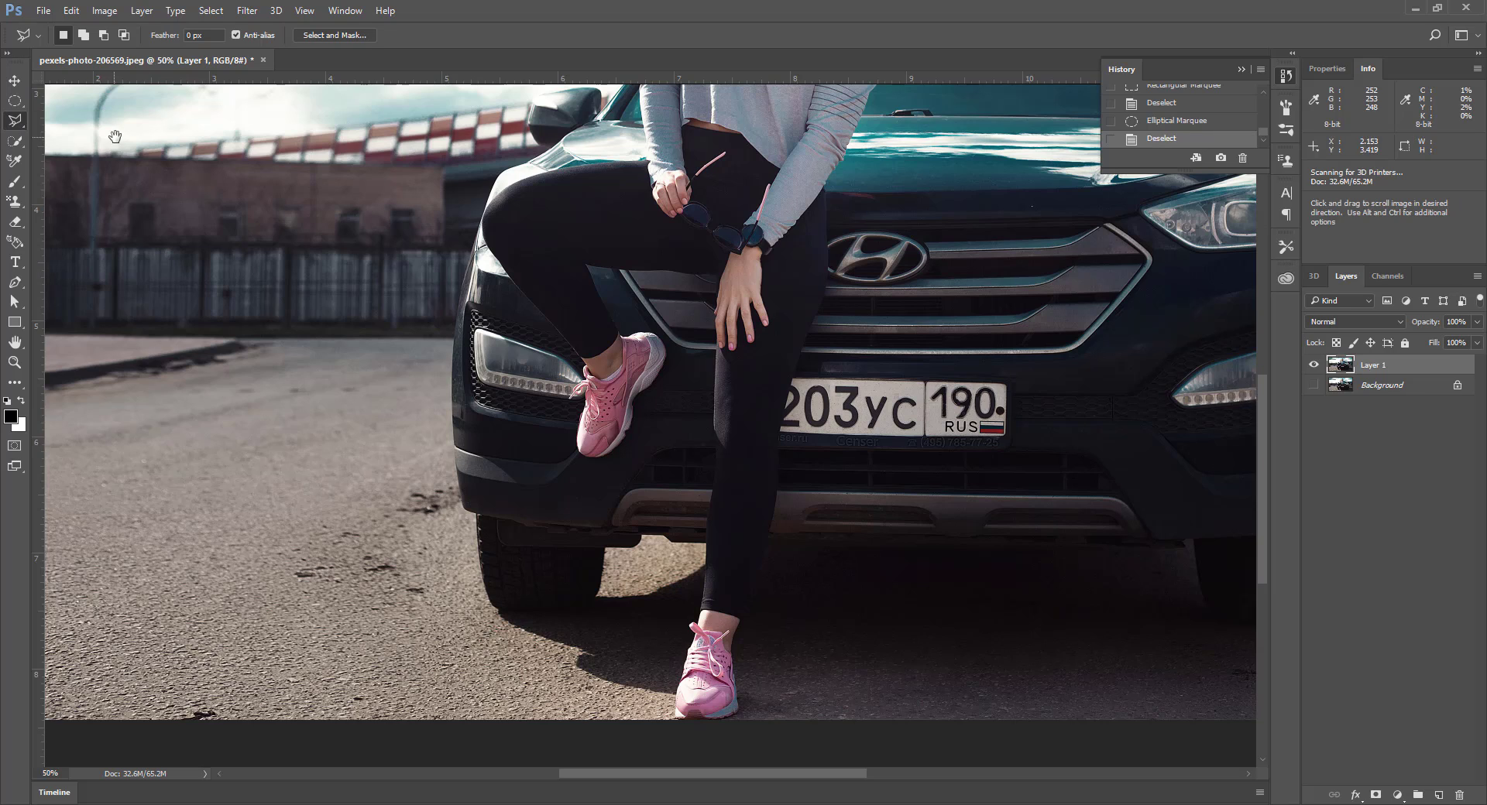
left_click(733, 643)
left_click(825, 287)
left_click_drag(826, 268, 786, 533)
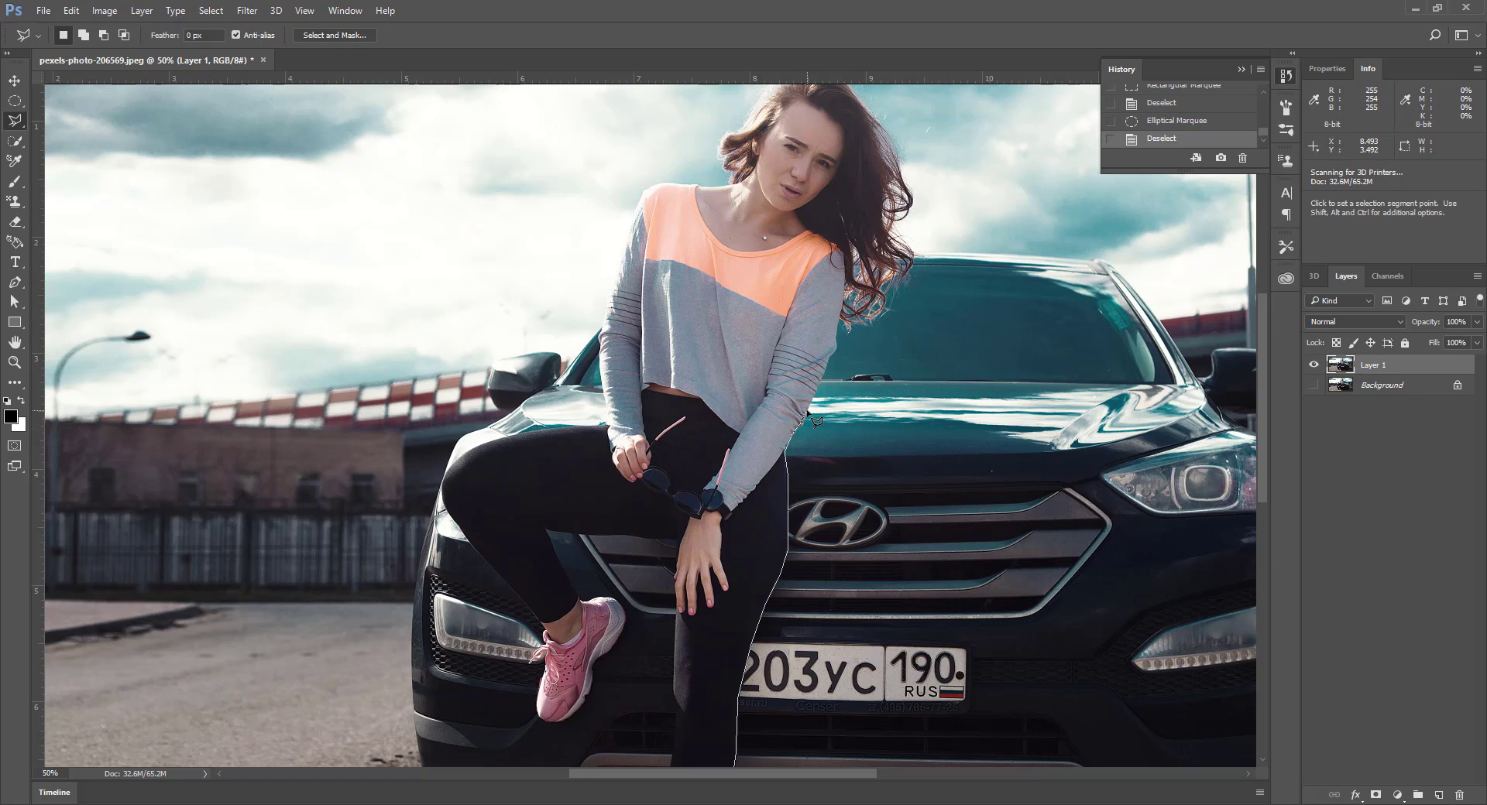
Step: Continue the Polygonal Lasso outline along her arm, through the hair, around the head and down the shoulder and sleeve to the bent leg
left_click(838, 334)
left_click_drag(867, 116, 866, 207)
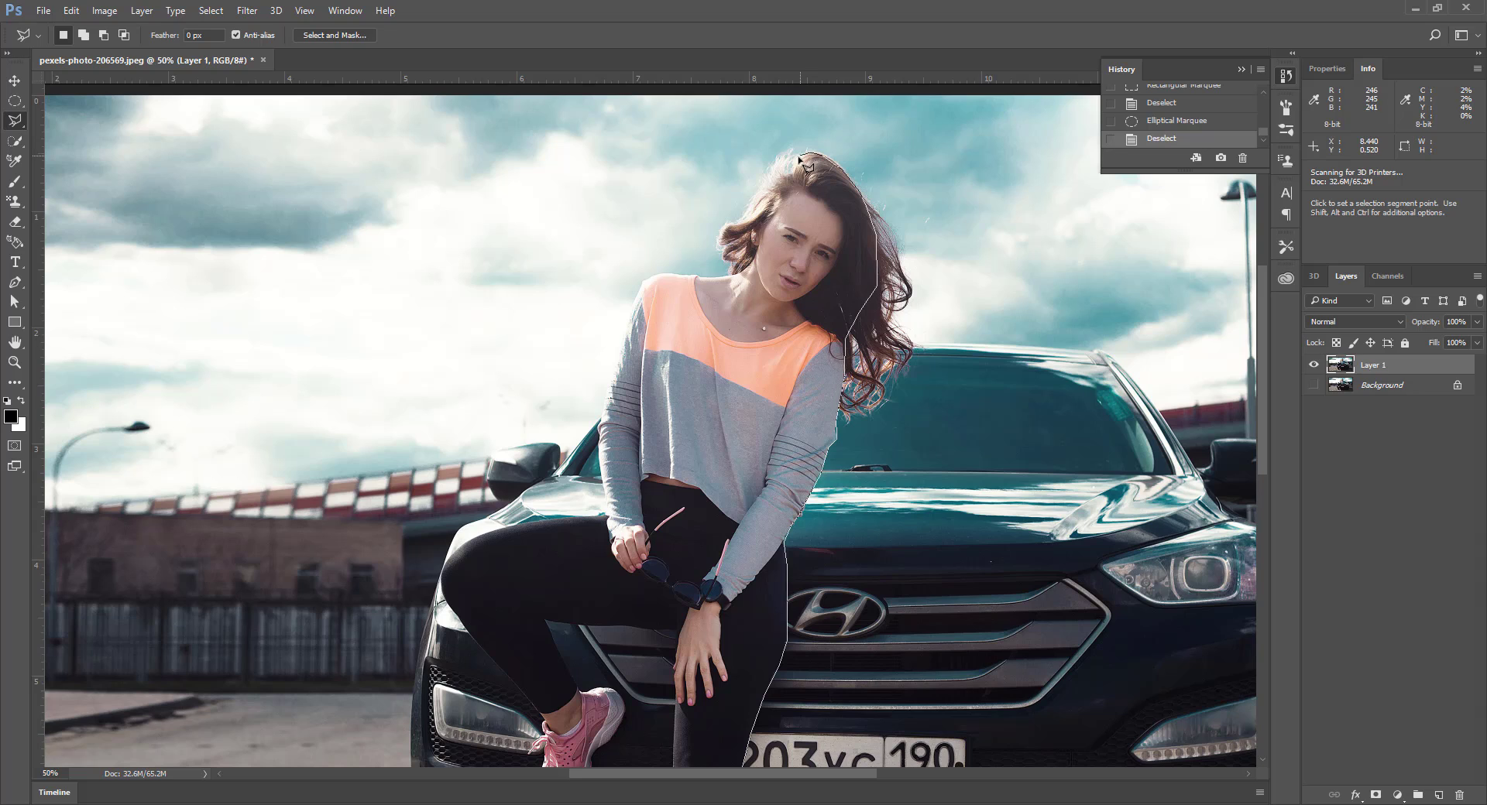
left_click(763, 179)
left_click(719, 245)
left_click(728, 277)
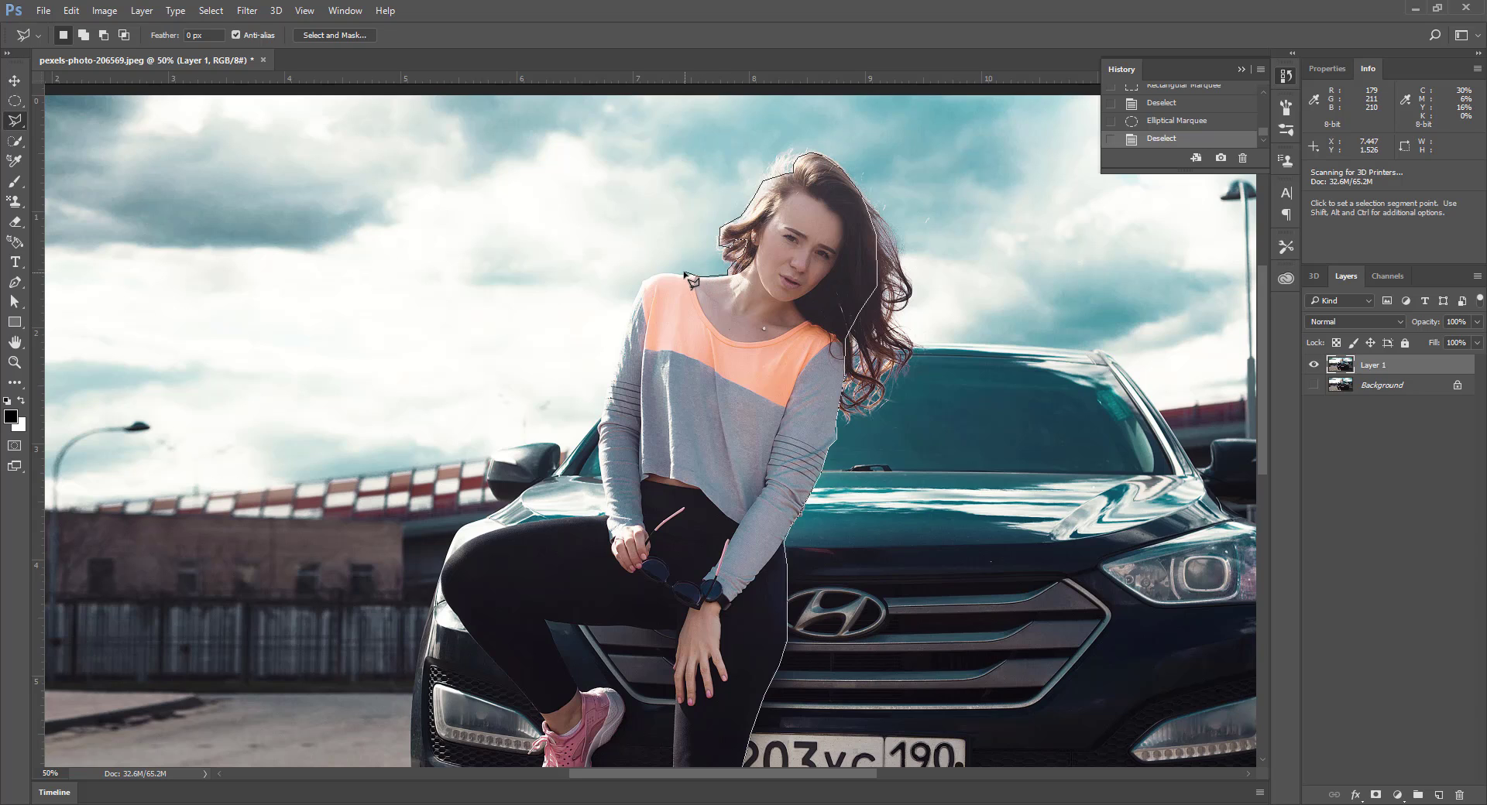
left_click(640, 284)
left_click(608, 515)
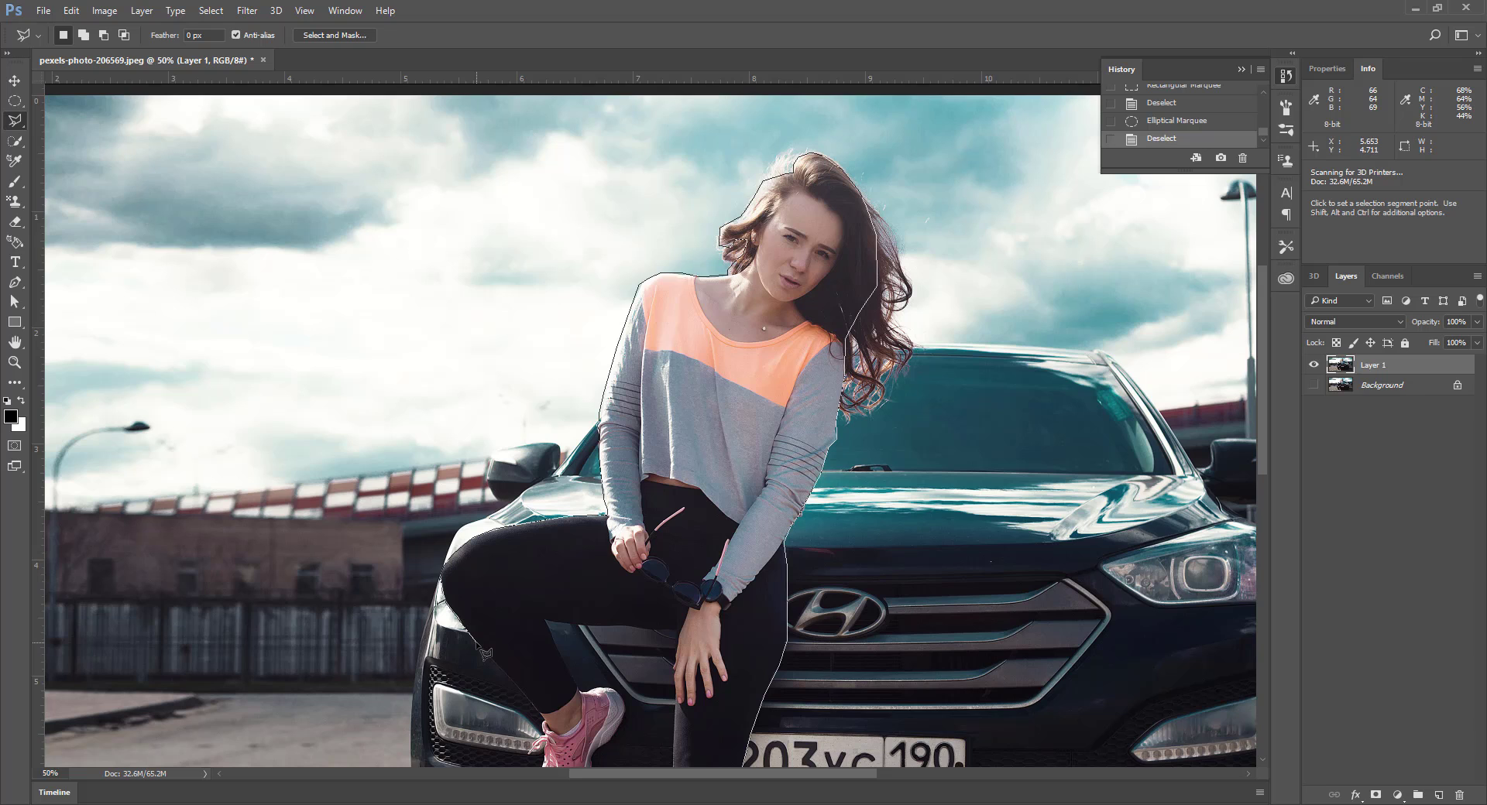
Step: Trace the bent leg, raised shoe and inner edge of the standing leg, and close the polygonal selection at the lower shoe
scroll(511, 609, "down", 4)
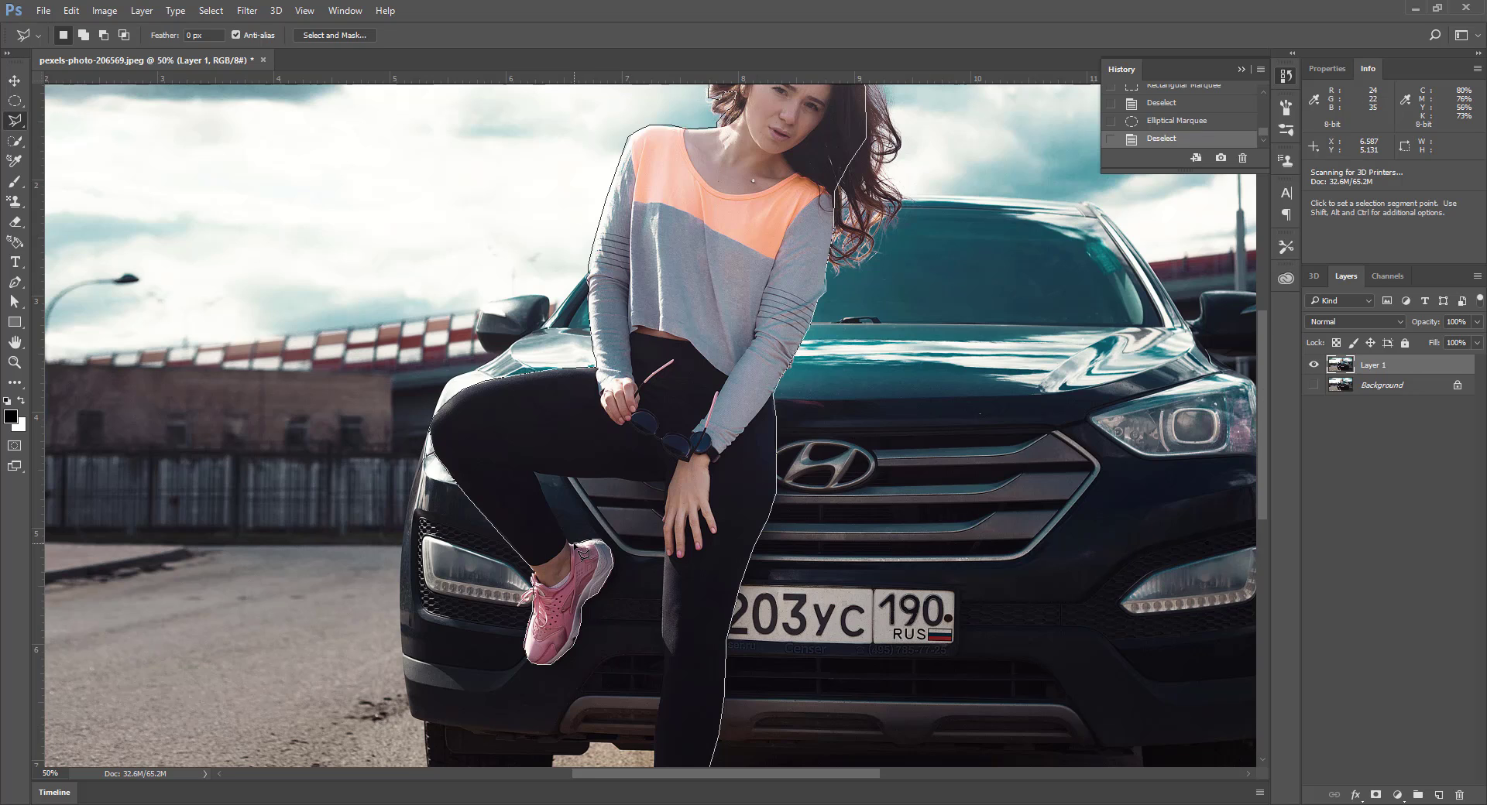
left_click(535, 472)
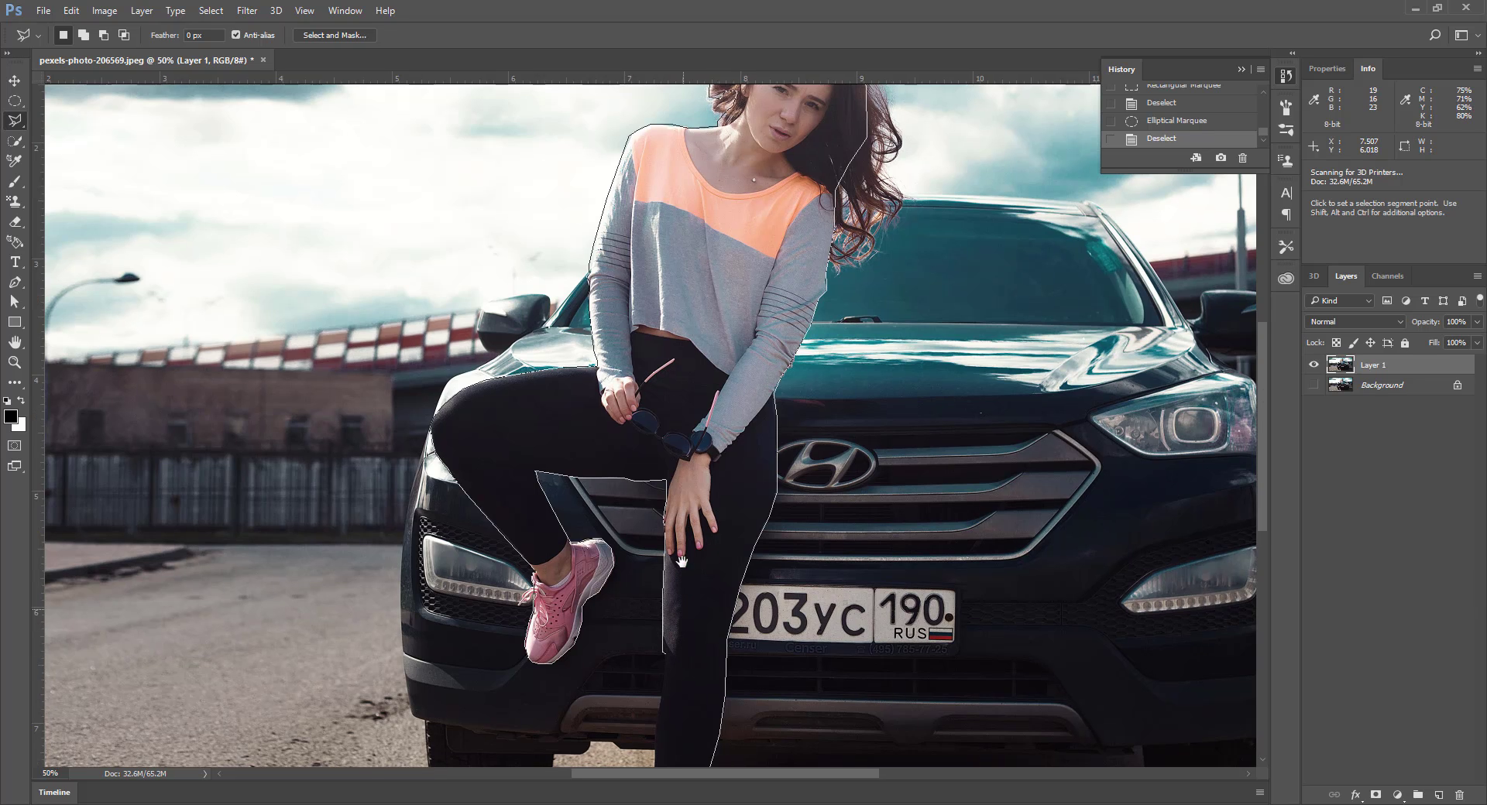
left_click_drag(680, 645, 680, 455)
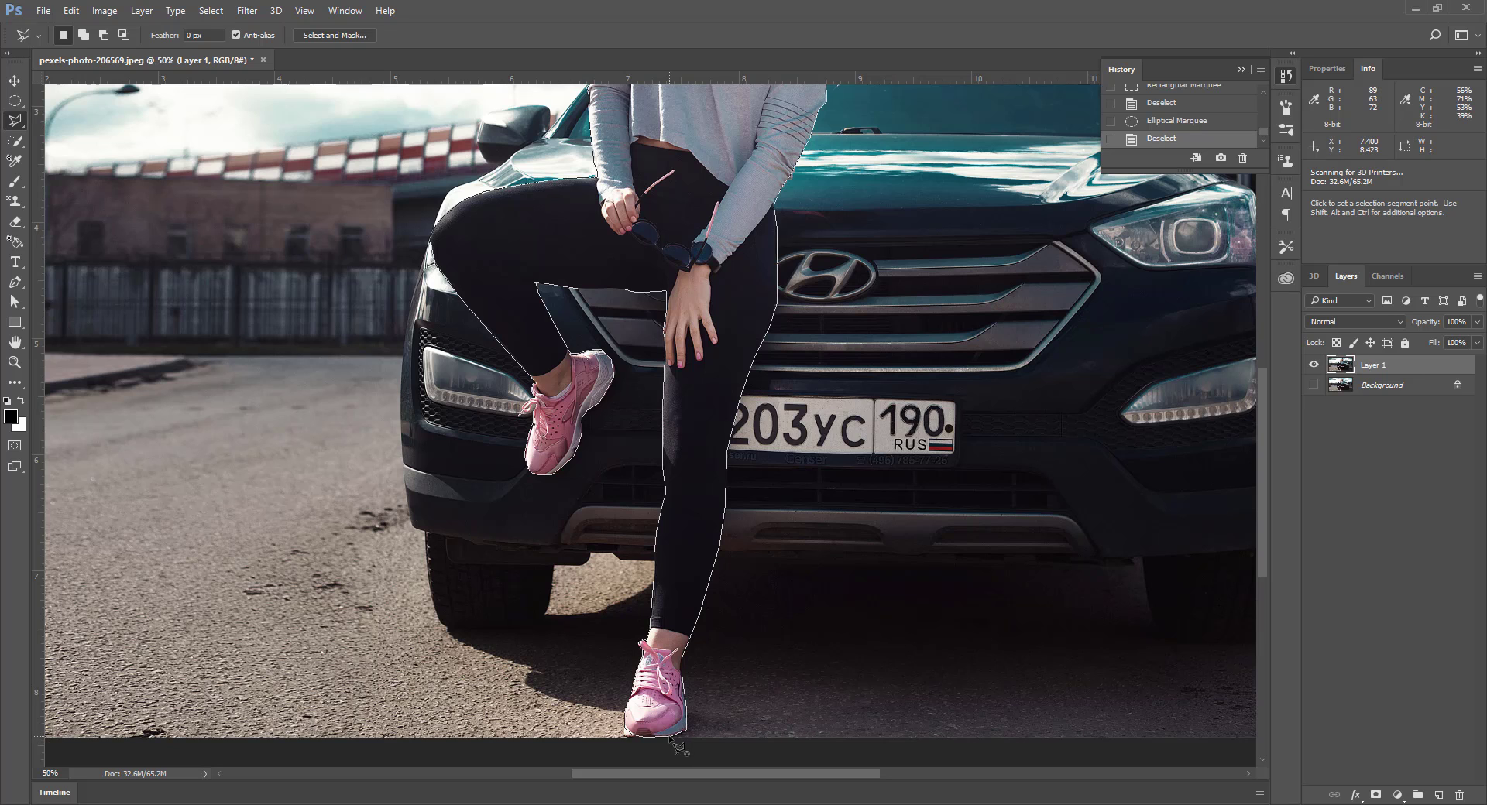
left_click(673, 743)
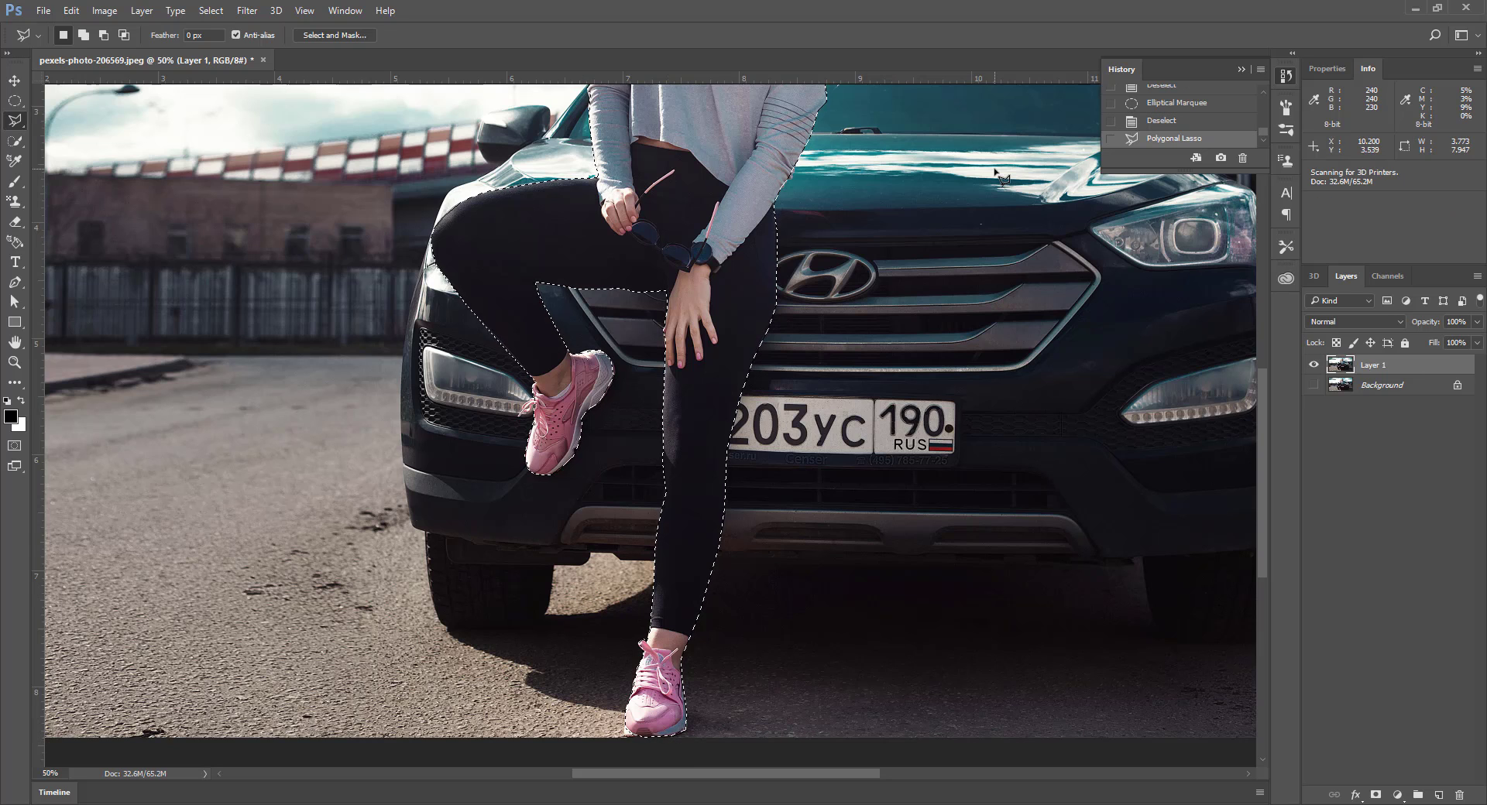
key("ctrl+minus")
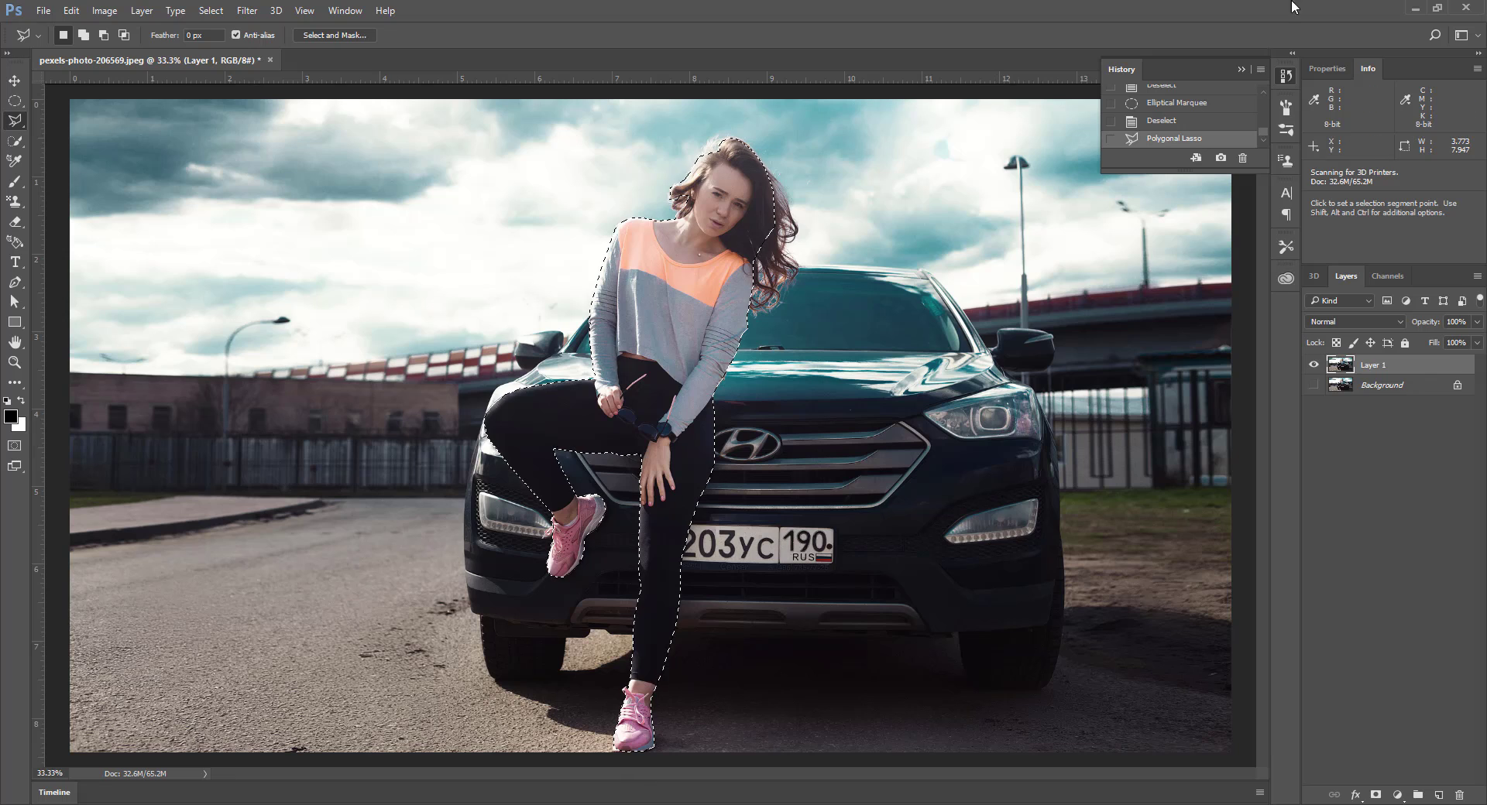
Step: Switch to the freehand Lasso tool in Subtract from selection mode
right_click(14, 120)
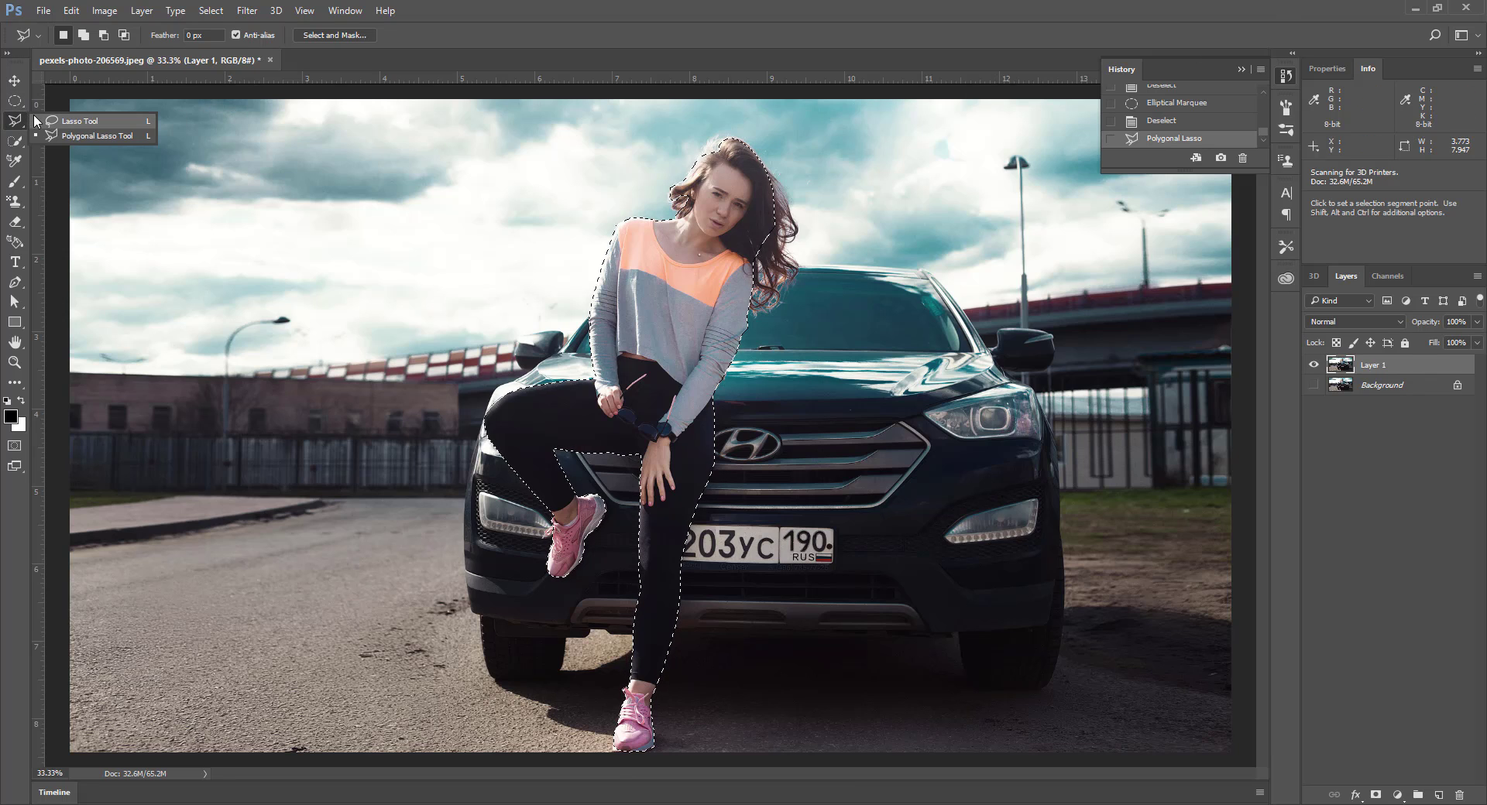
left_click(77, 137)
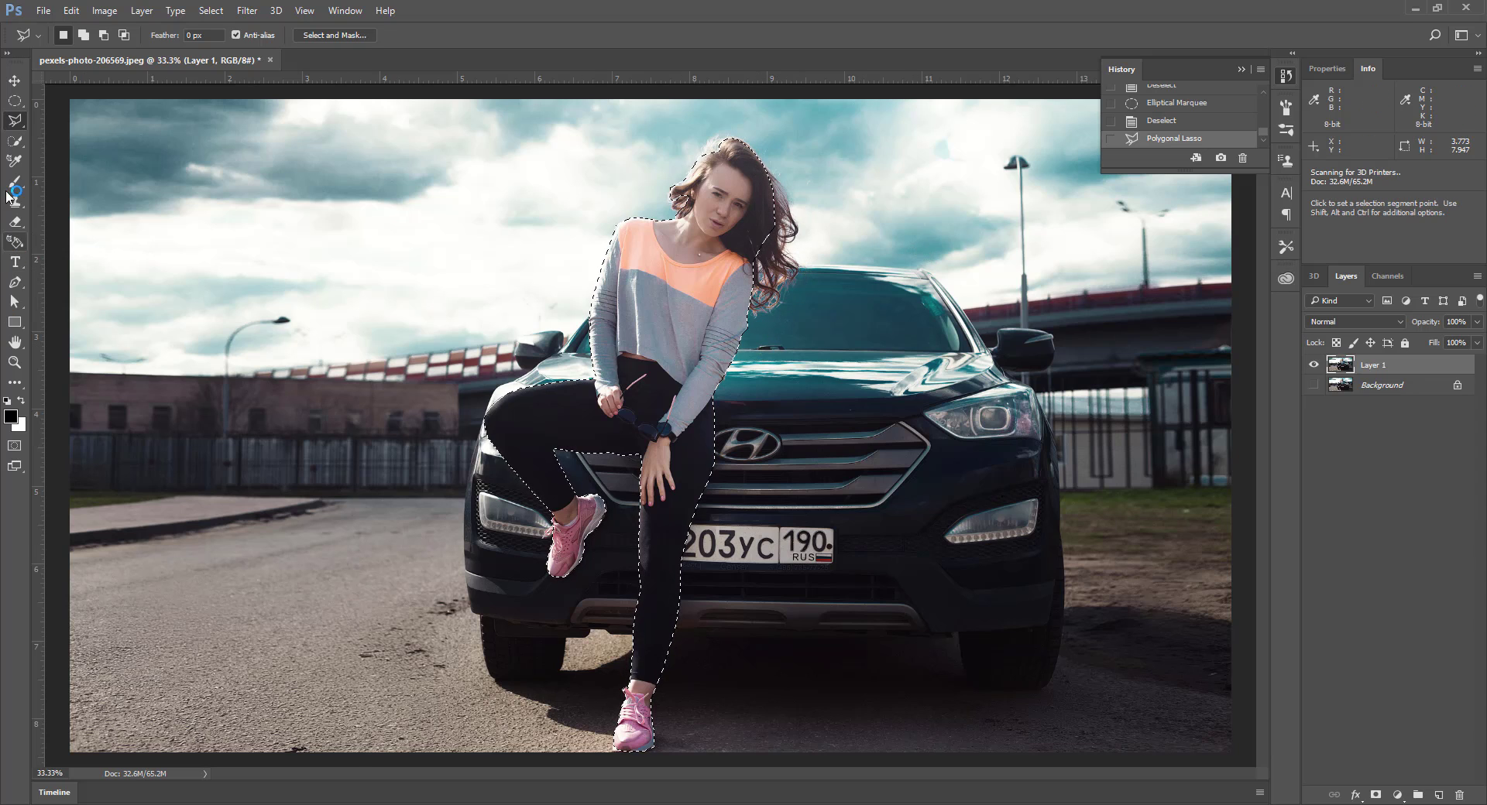
right_click(15, 124)
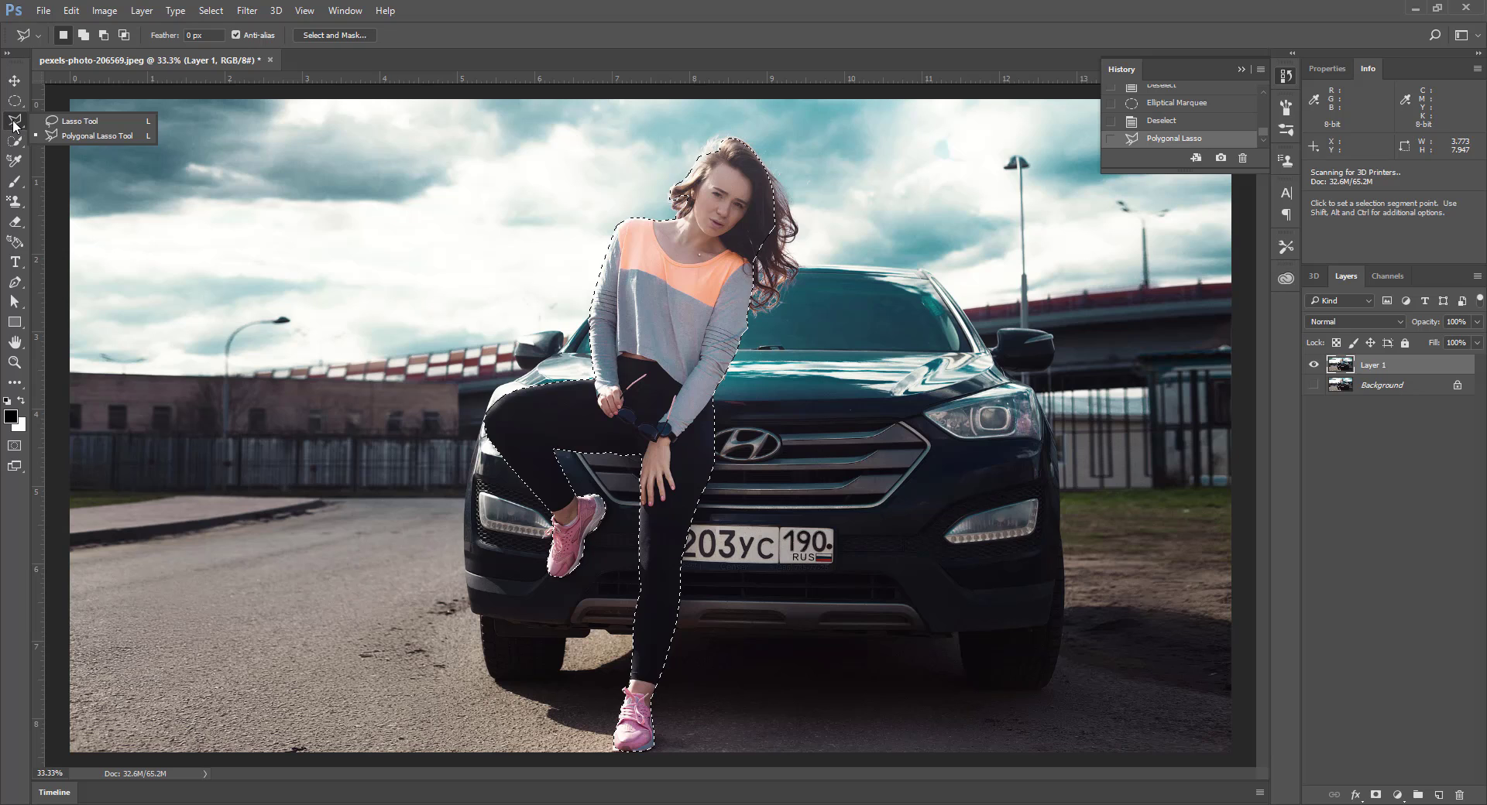
left_click(62, 122)
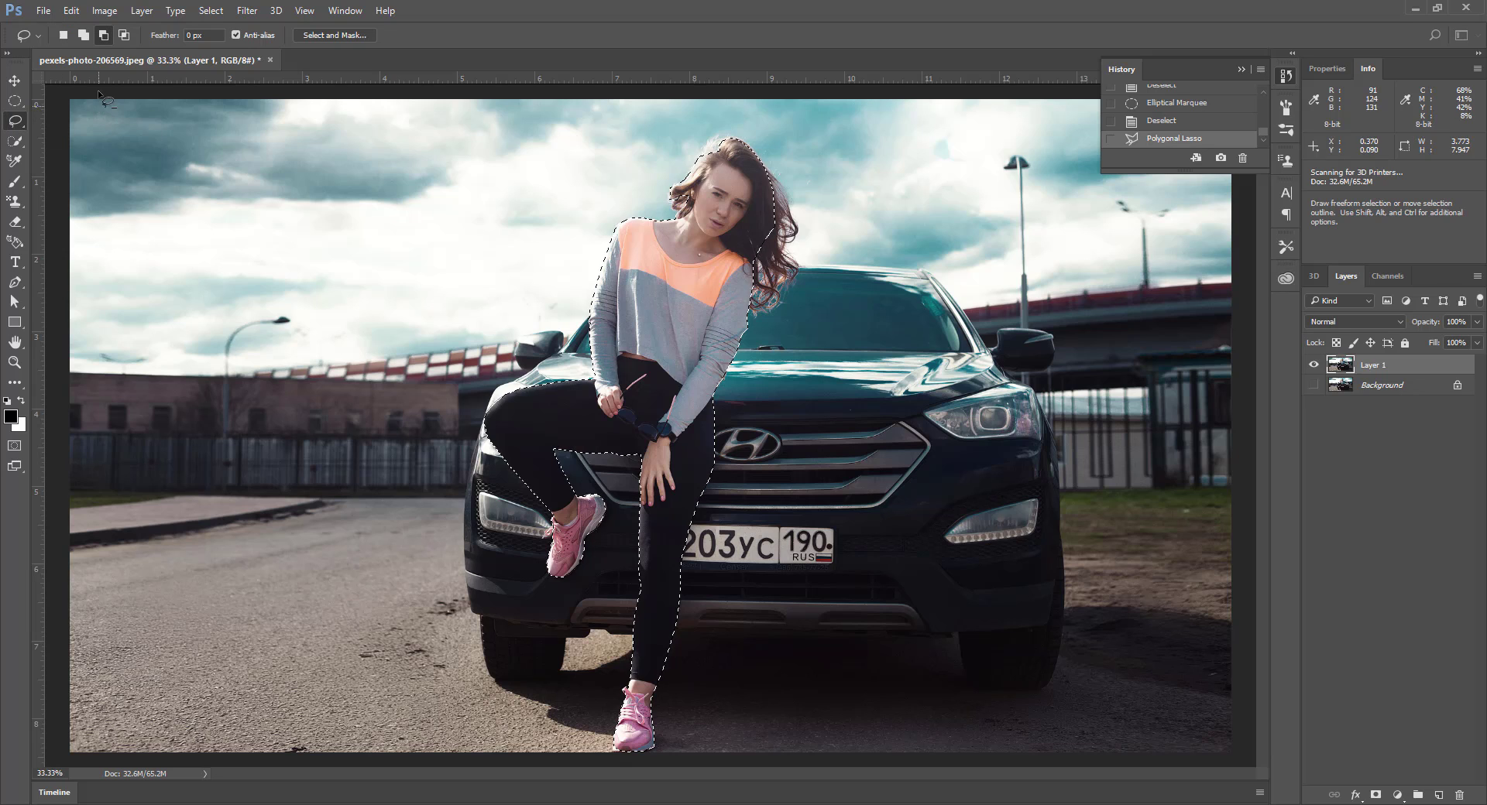
left_click(103, 37)
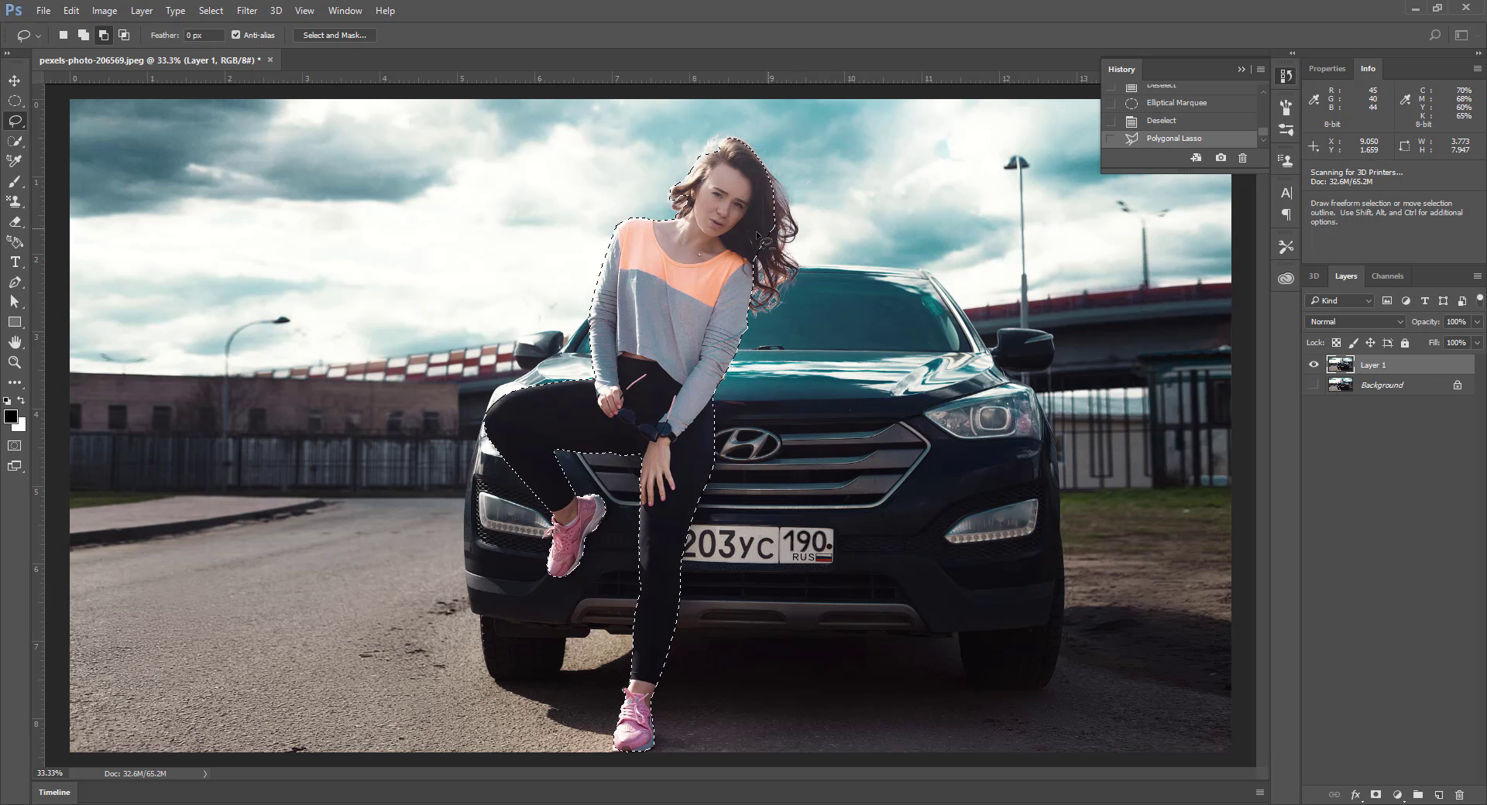
Step: Subtract a small freehand area of the hair beside the woman's ear from the selection with the Lasso tool
key("ctrl+plus")
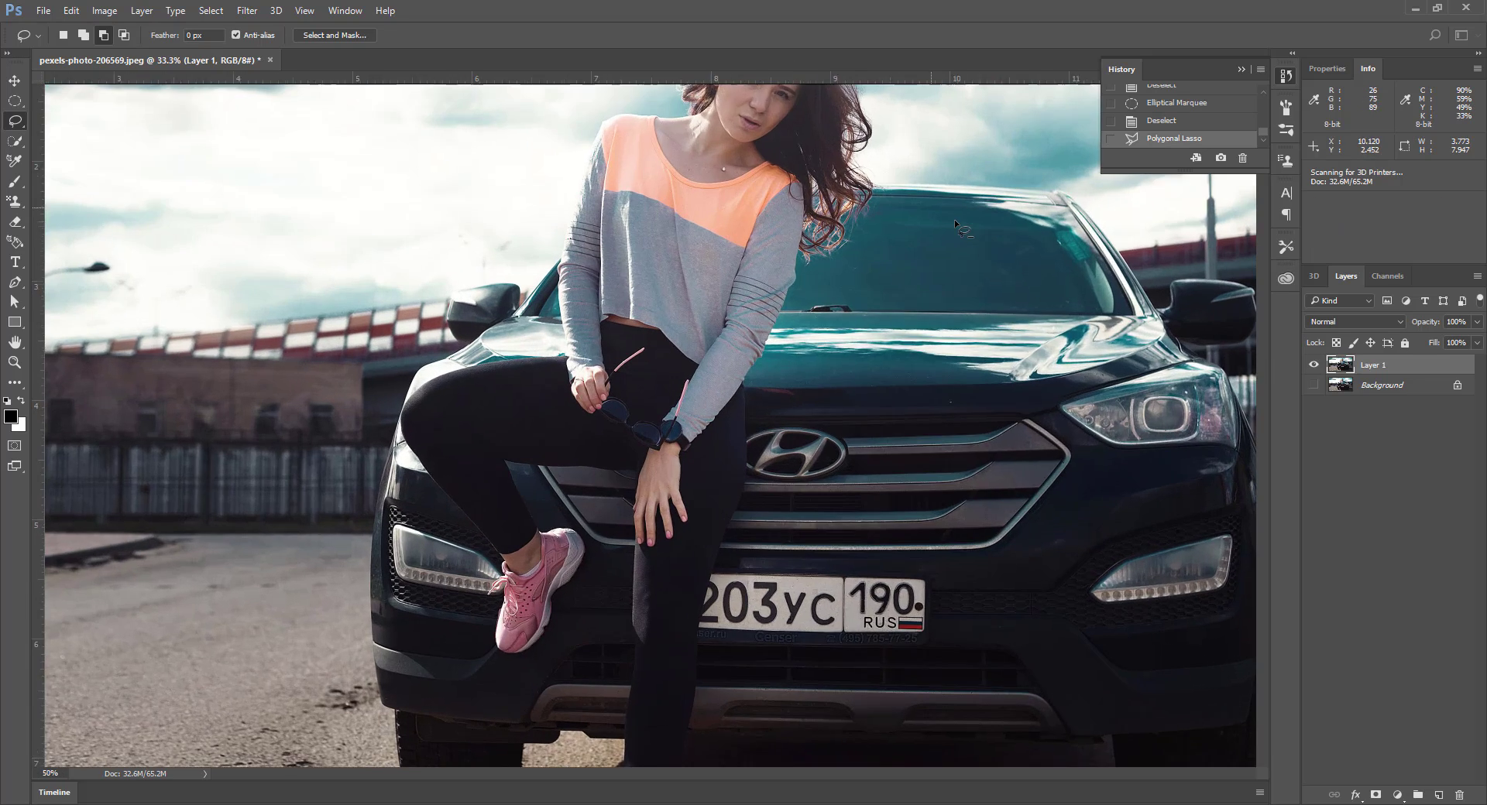
key("ctrl+plus")
key("ctrl+plus")
key("ctrl+plus")
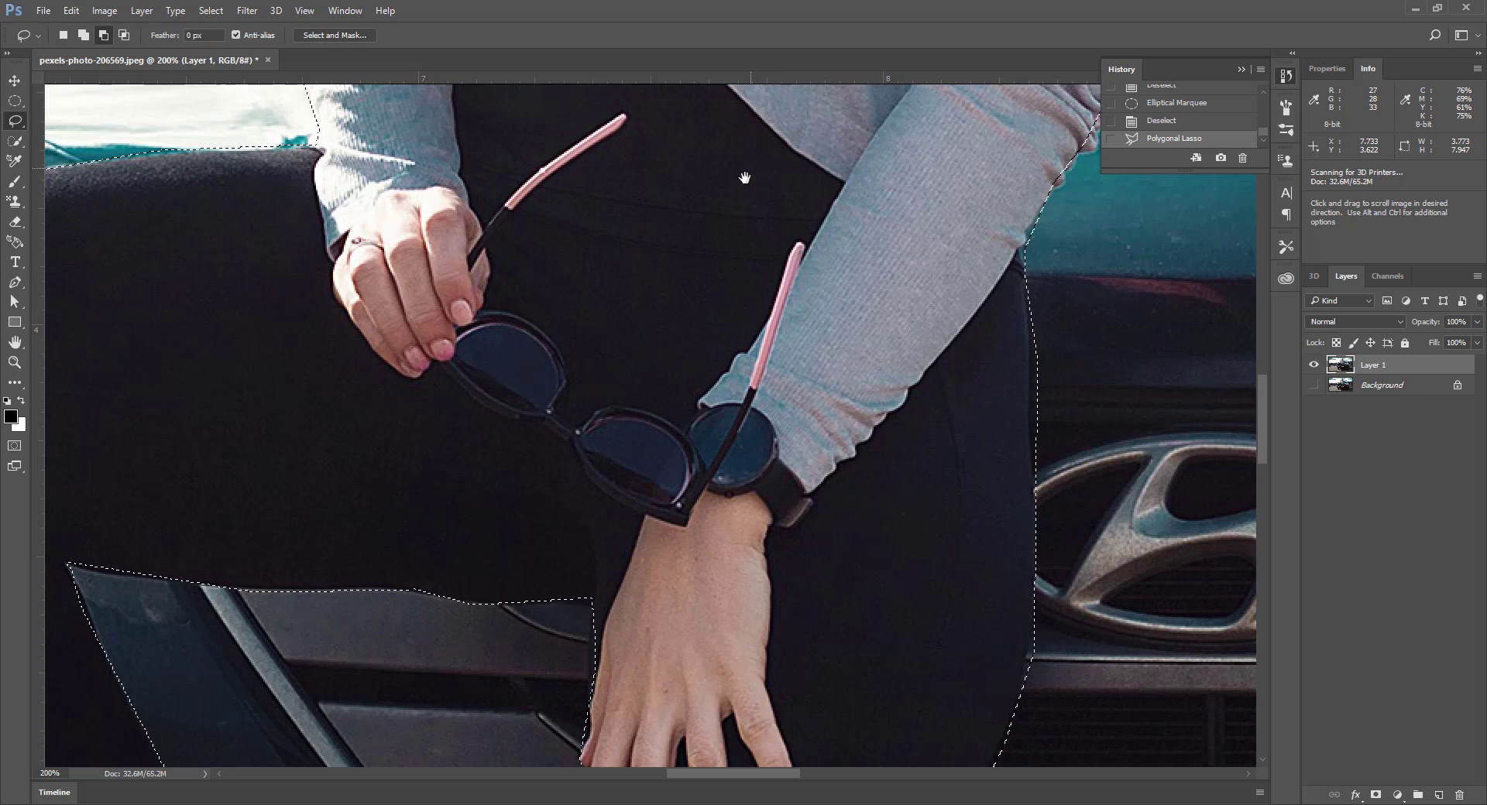
left_click_drag(745, 181, 752, 786)
left_click_drag(732, 128, 717, 591)
left_click_drag(786, 203, 789, 460)
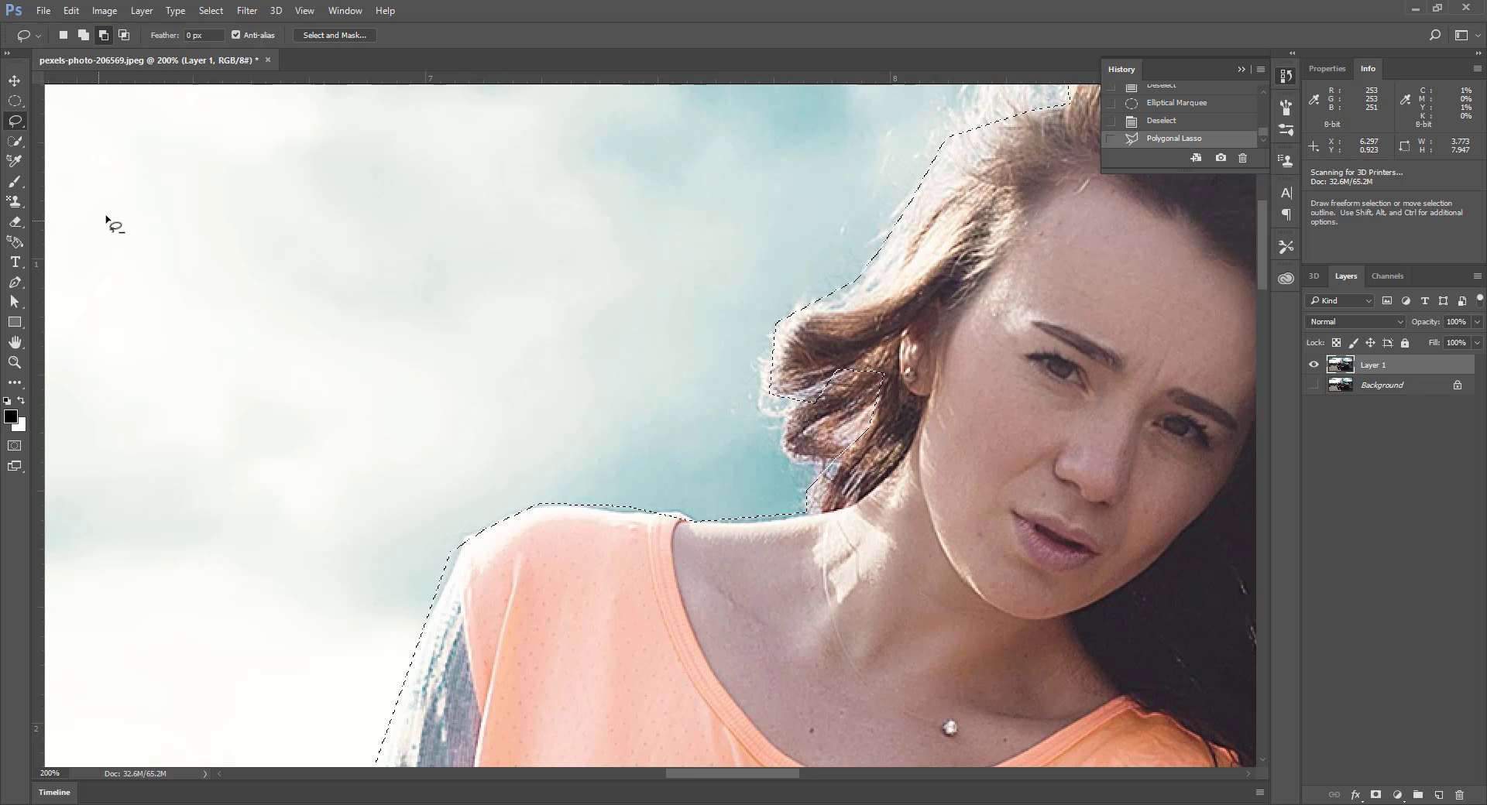
right_click(20, 120)
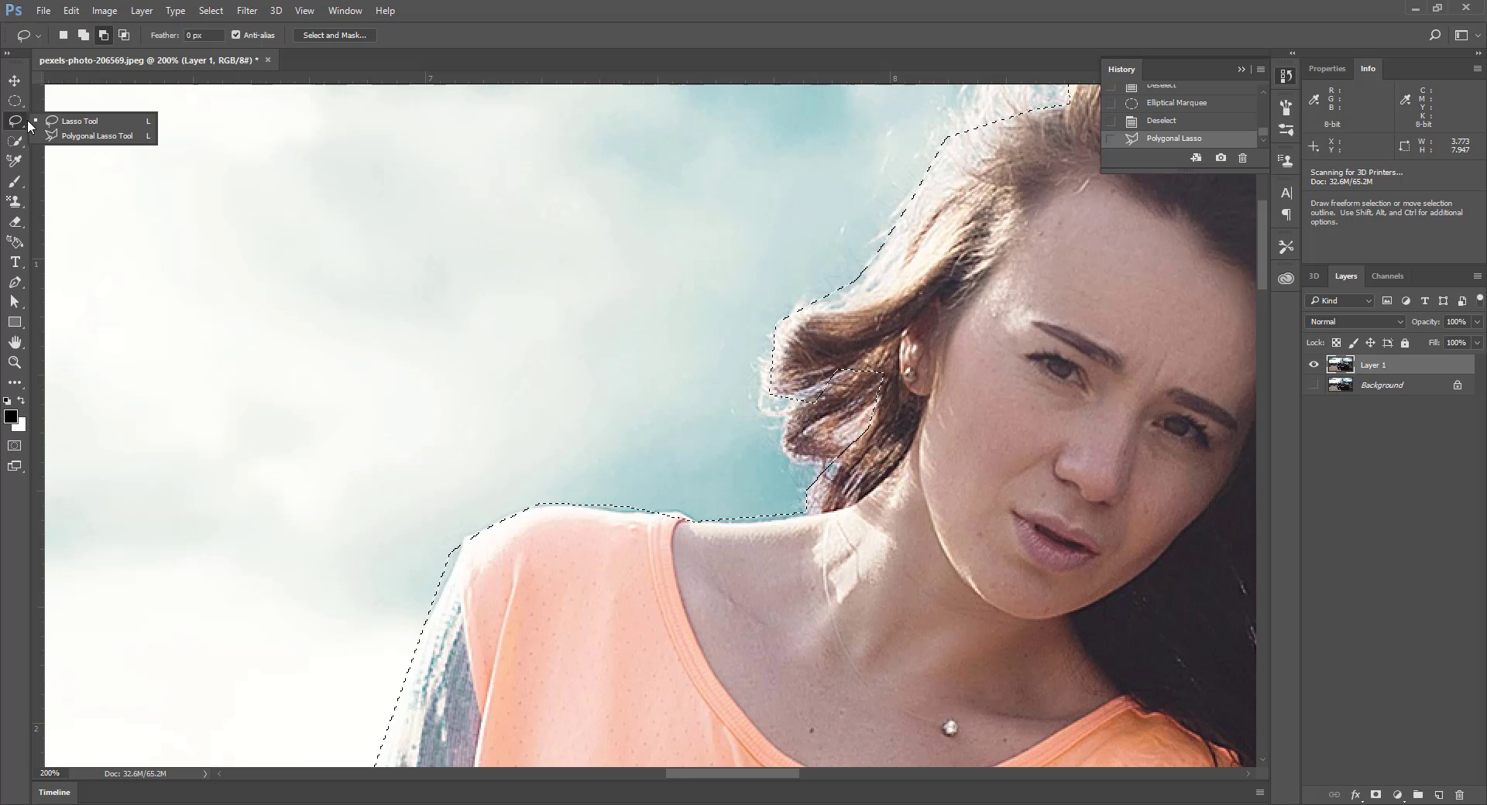
left_click(74, 121)
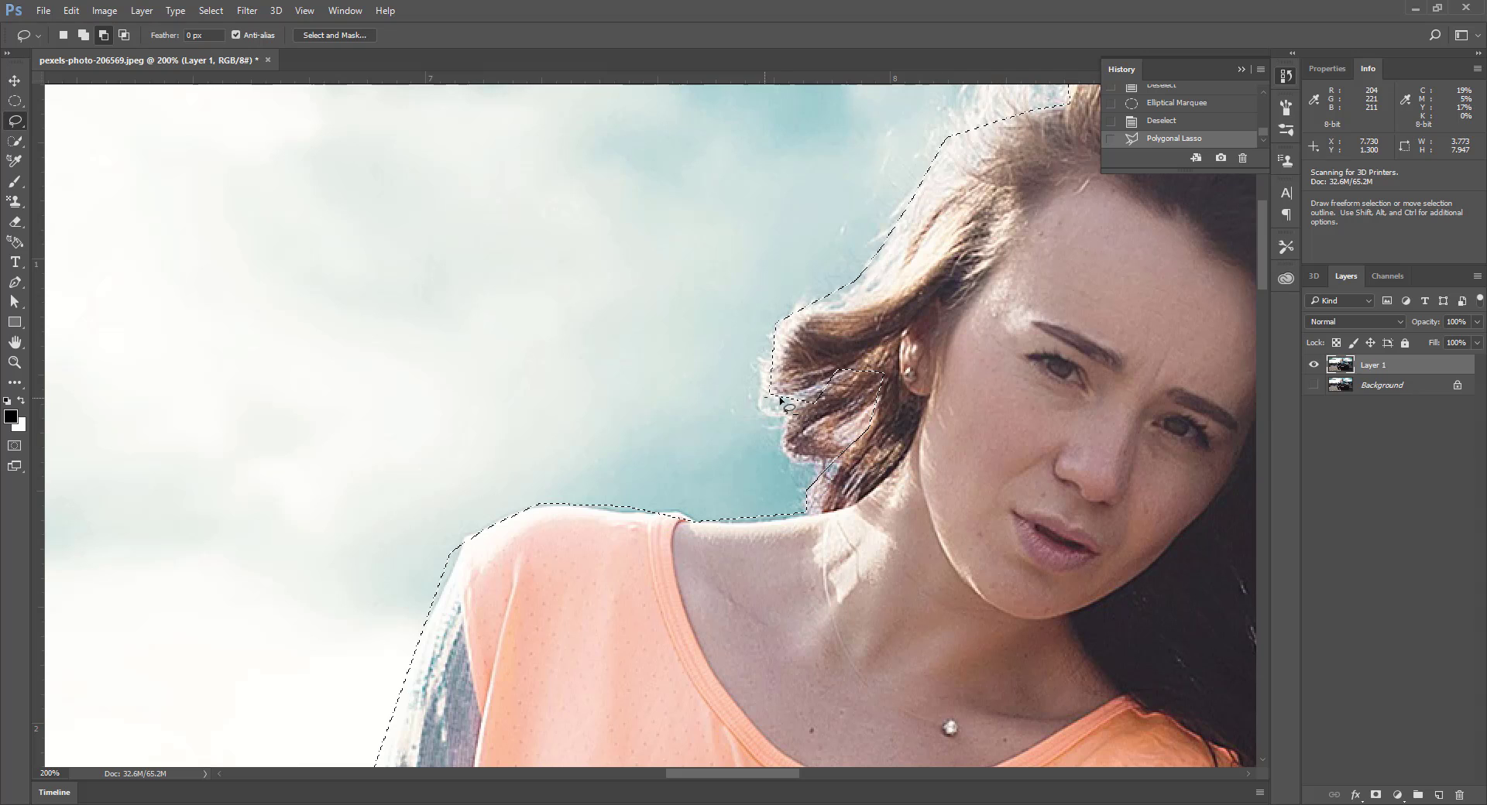
left_click_drag(765, 397, 875, 374)
mouse_move(887, 419)
left_mouse_down()
mouse_move(835, 488)
mouse_move(798, 507)
mouse_move(765, 488)
mouse_move(754, 449)
mouse_move(769, 395)
left_mouse_up()
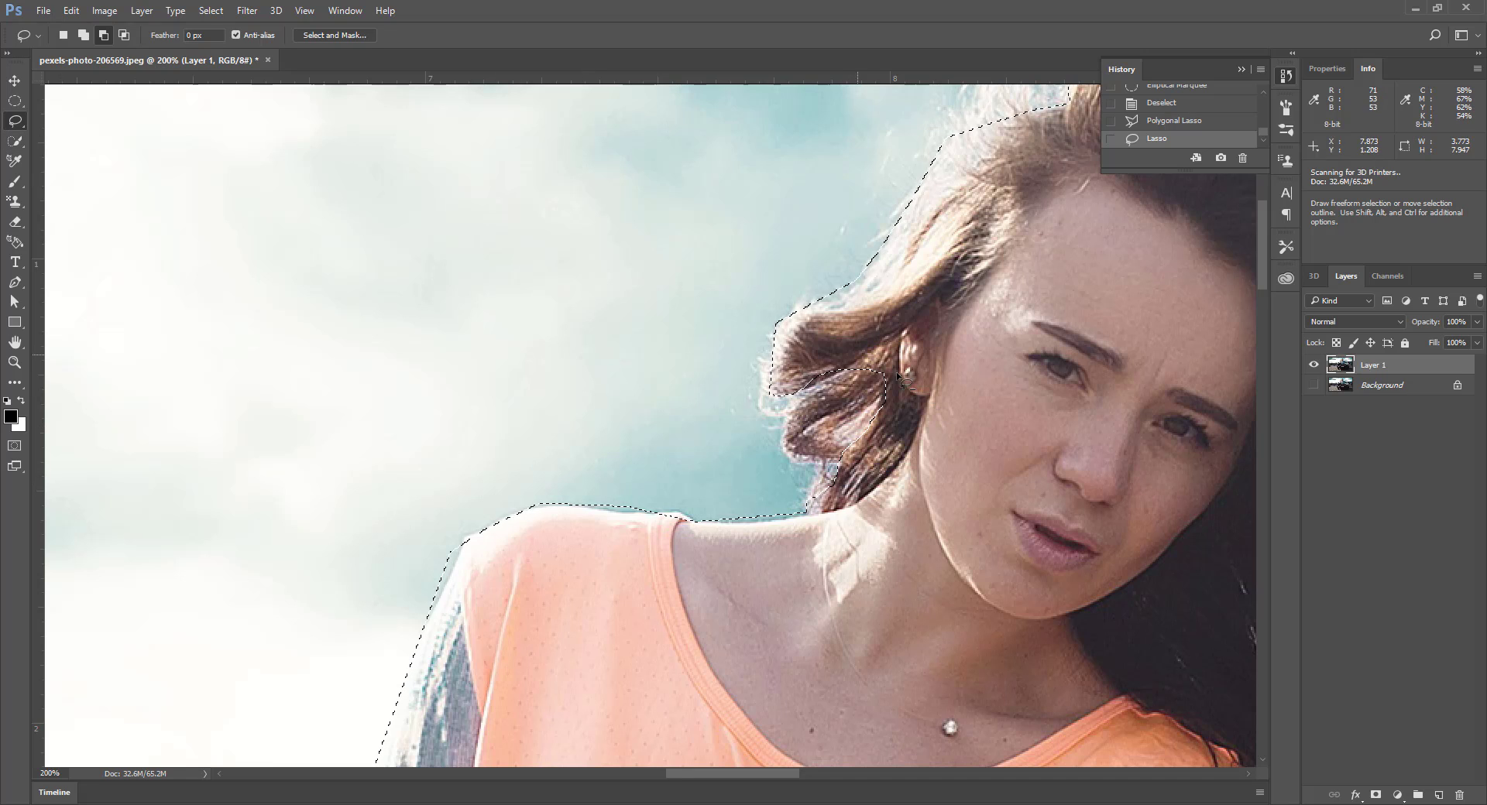
Step: Try subtracting a thin sliver along the woman's neck and shoulder edge with the Lasso, and undo it
left_click_drag(814, 523, 795, 530)
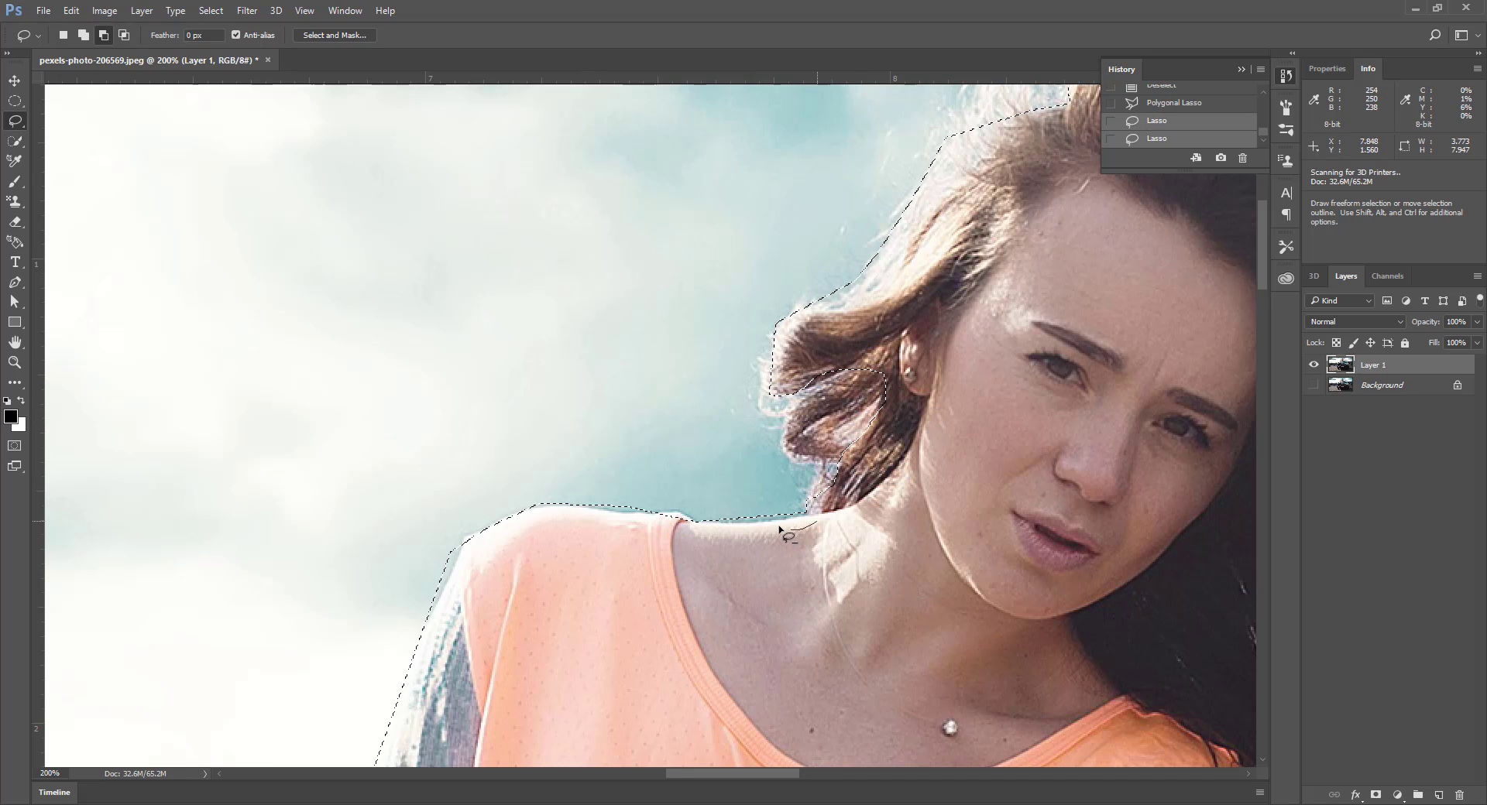
key("ctrl+z")
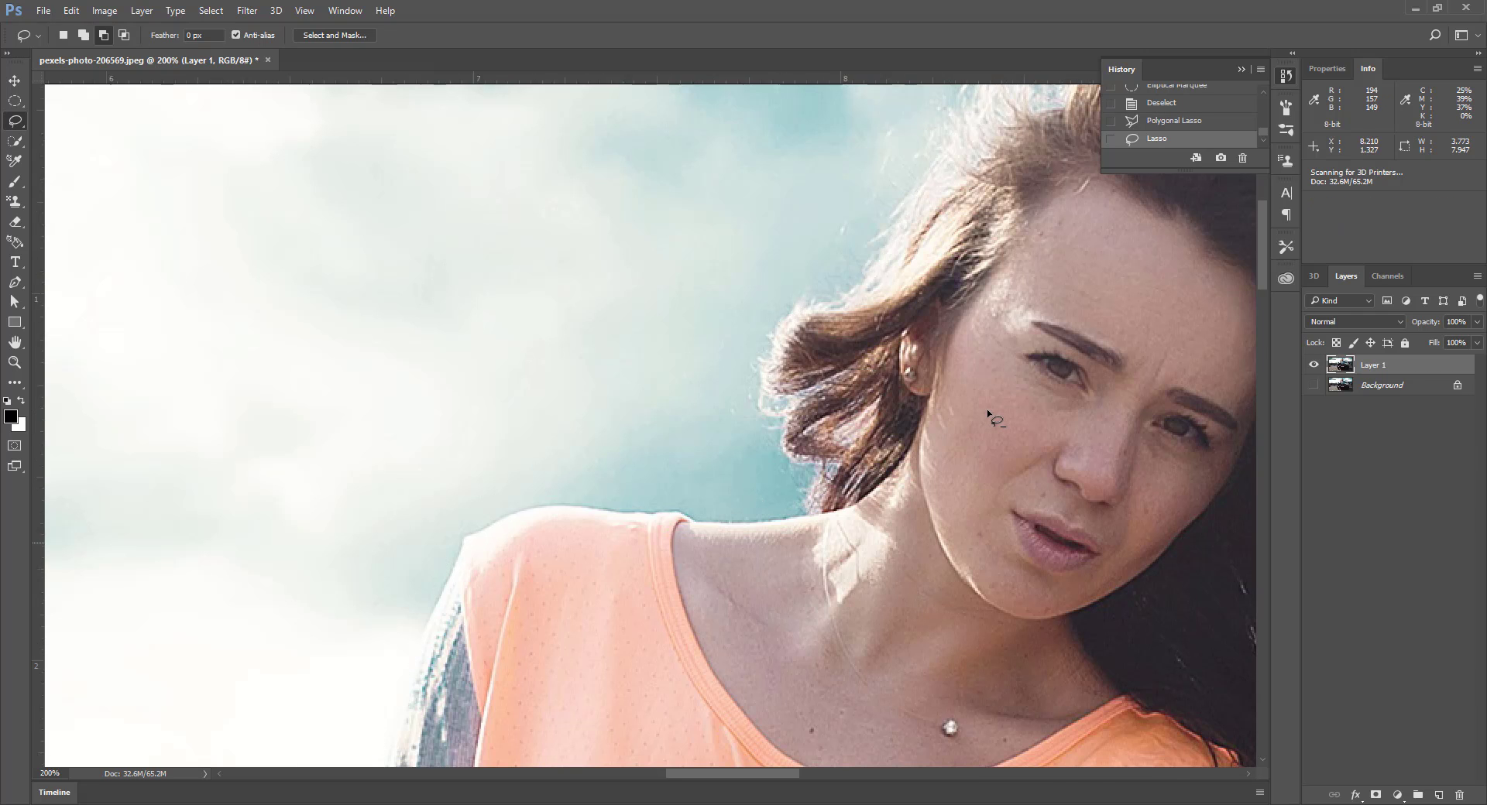
key("ctrl+minus")
key("ctrl+minus")
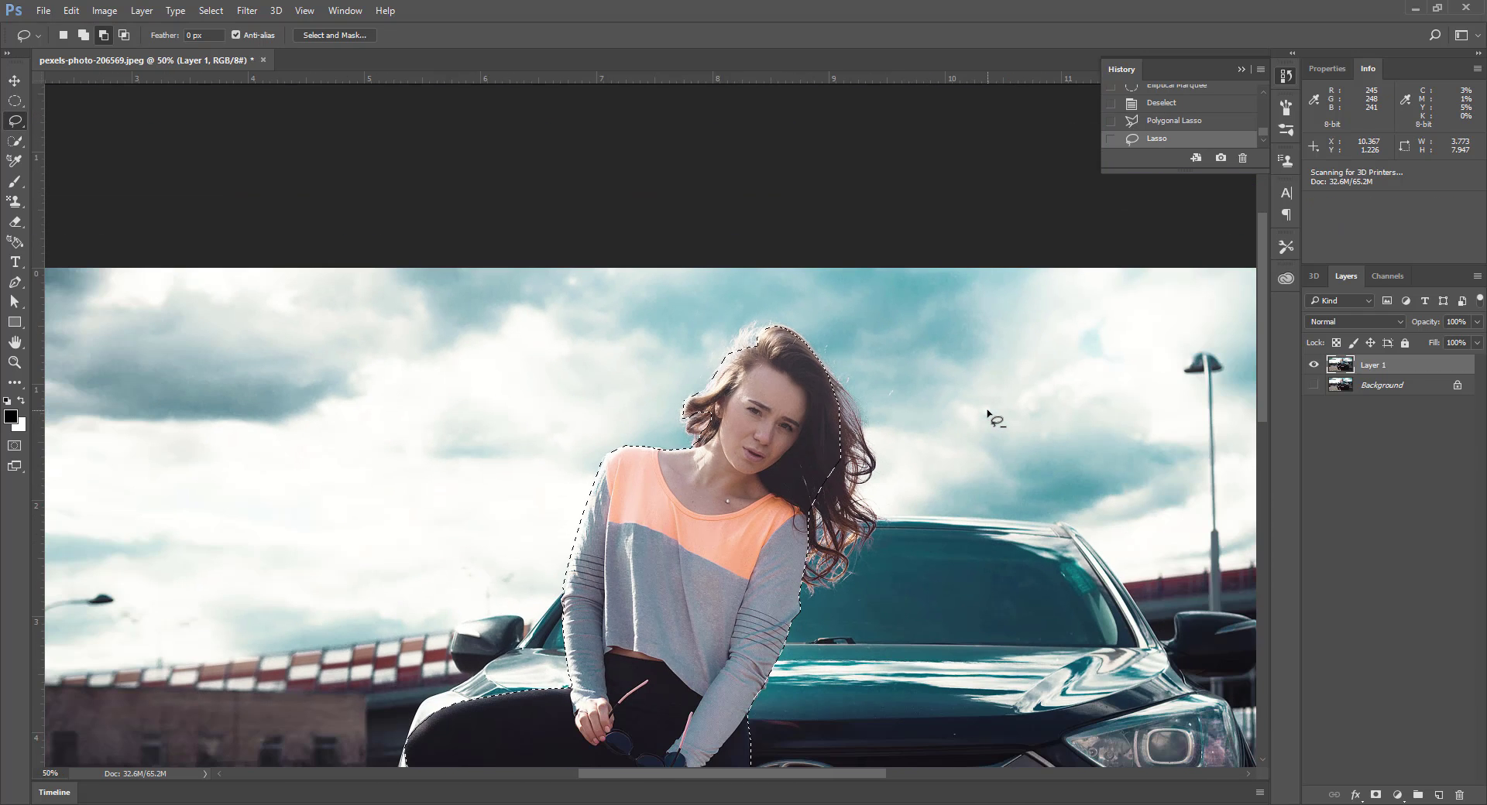
key("ctrl+minus")
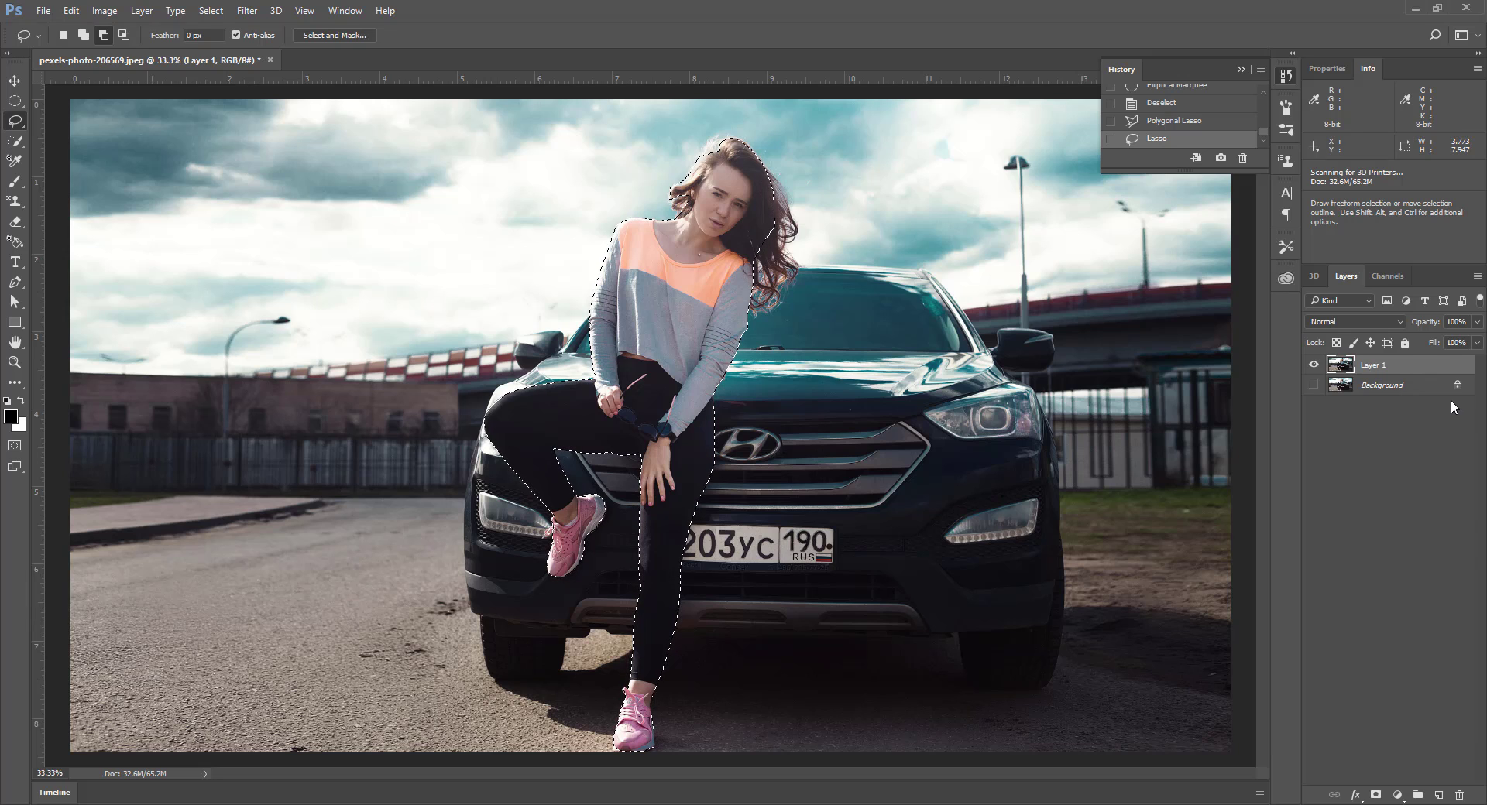
Step: Try moving the selected woman to the right across the car with the Move tool, and undo the move
key("v")
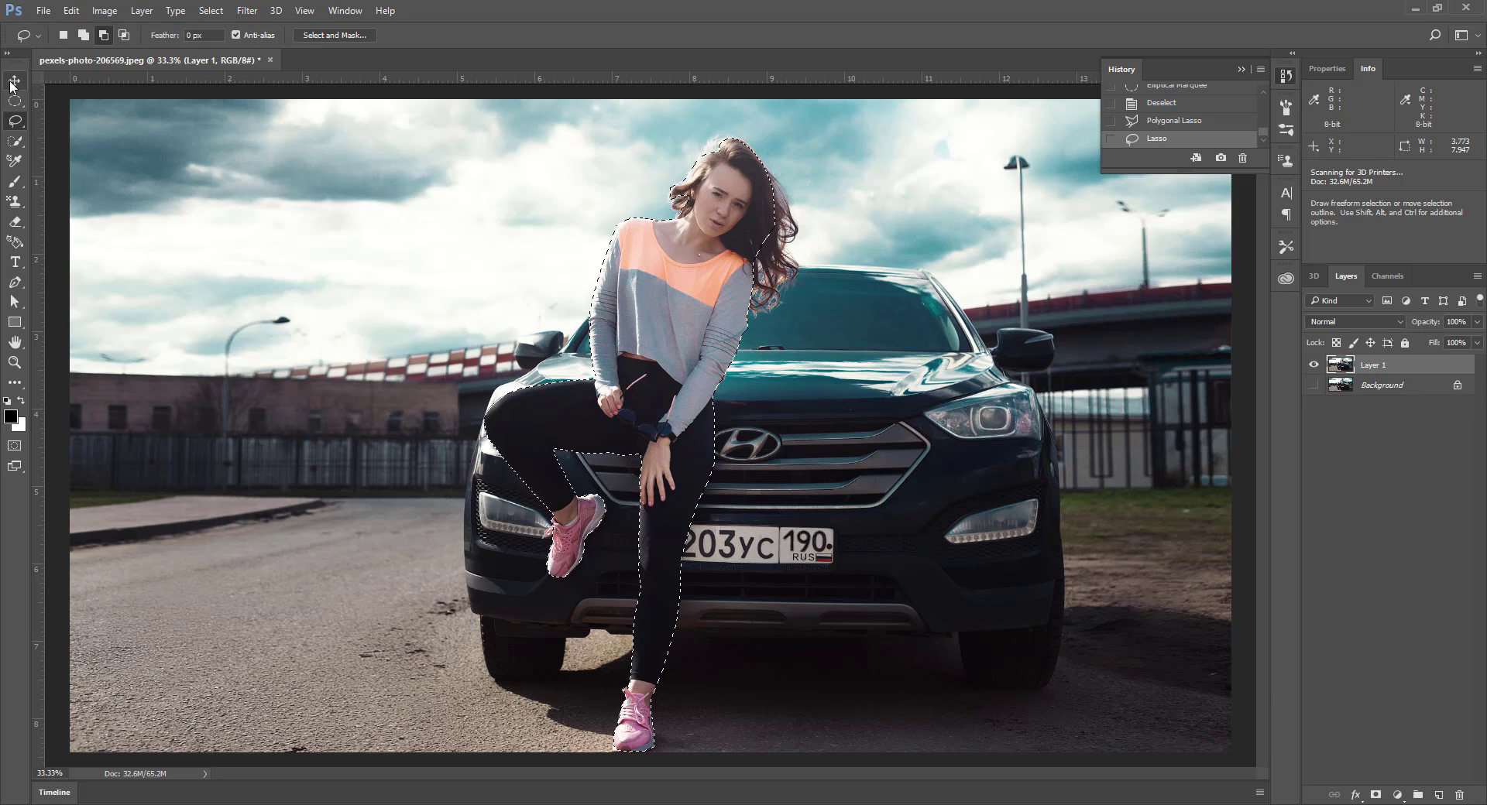
left_click_drag(834, 323, 877, 335)
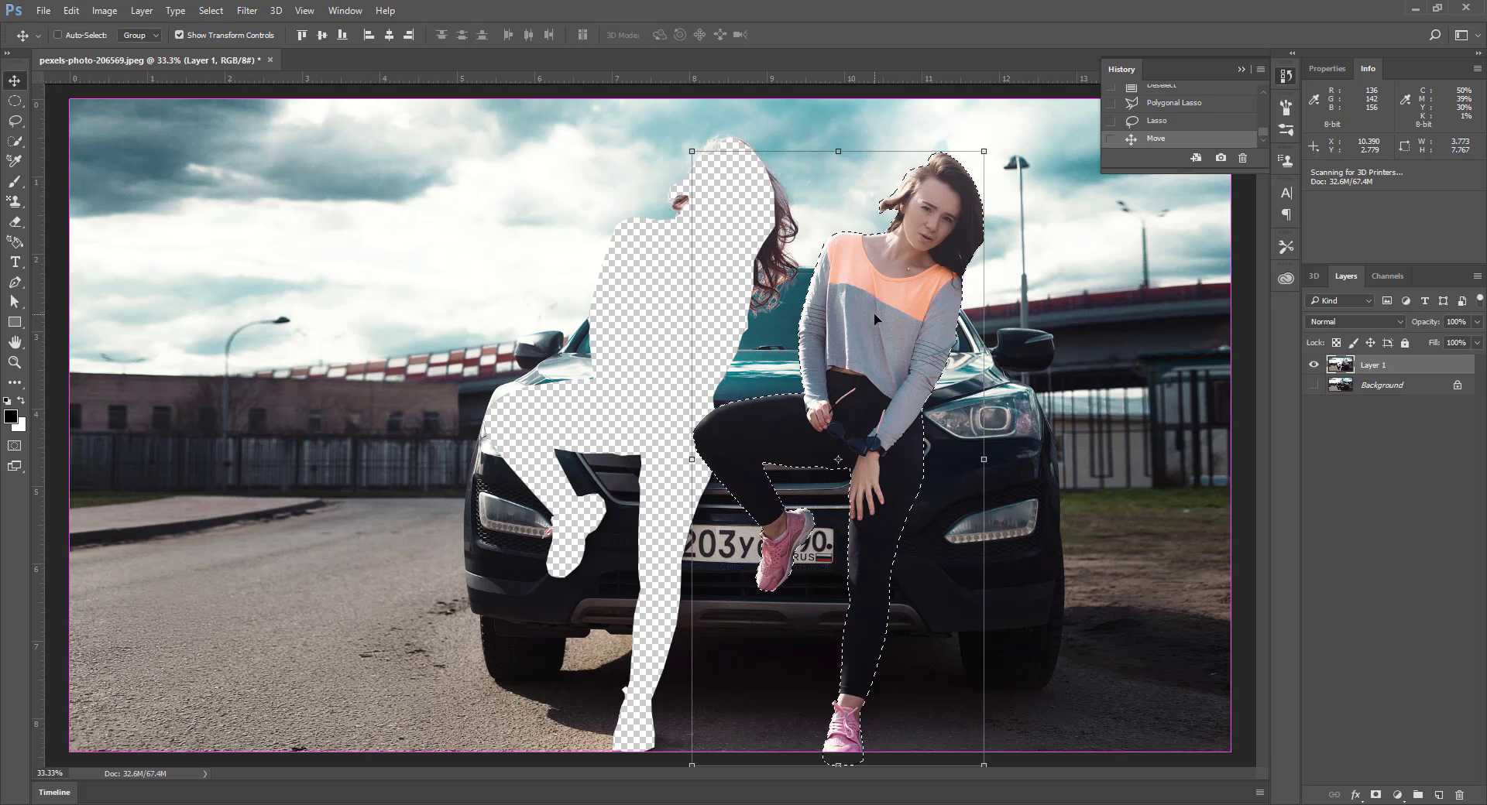
key("ctrl+z")
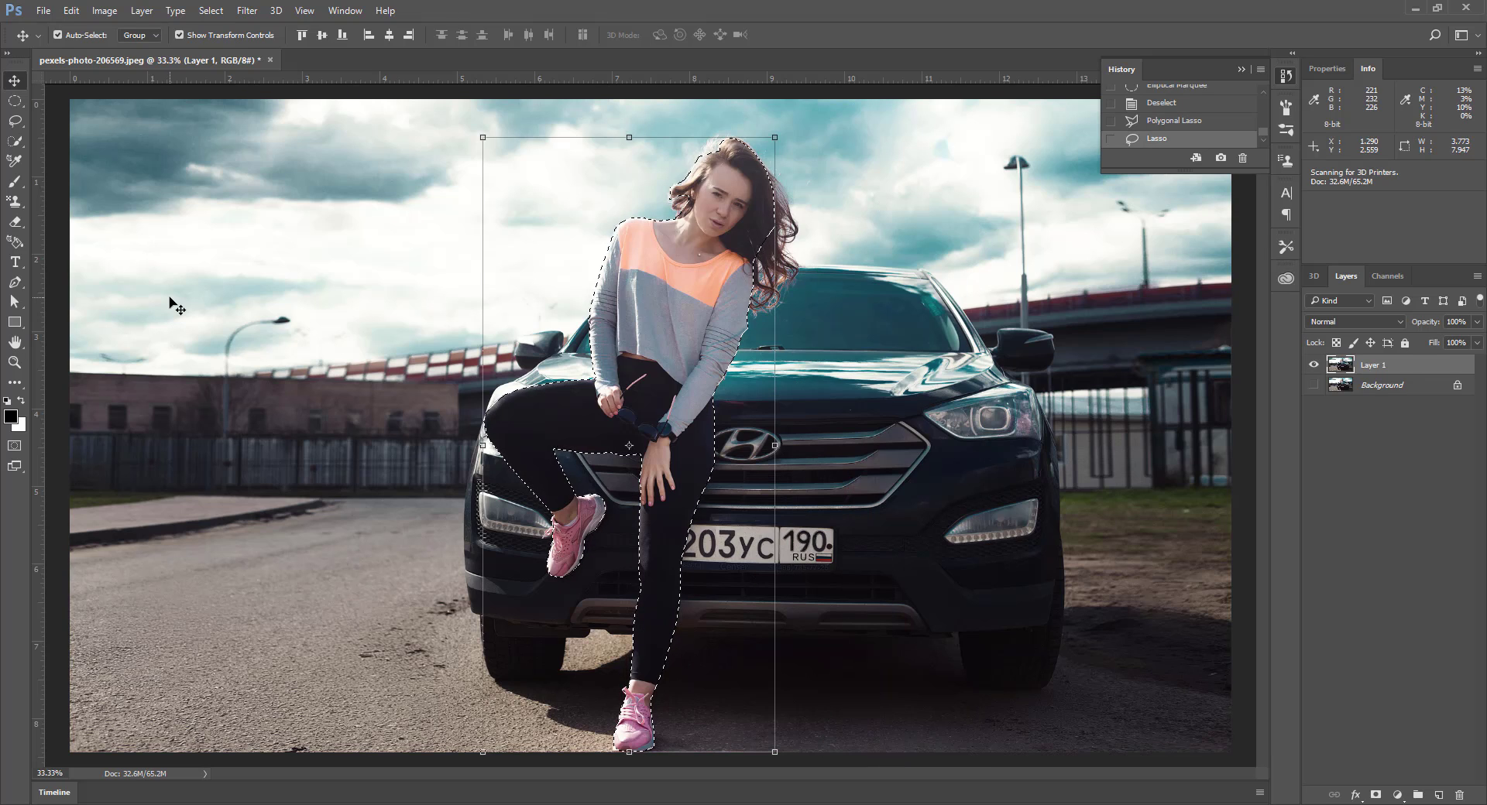
Step: Copy the selected woman, paste her as a new layer and move the copy to the right over the car
left_click(70, 10)
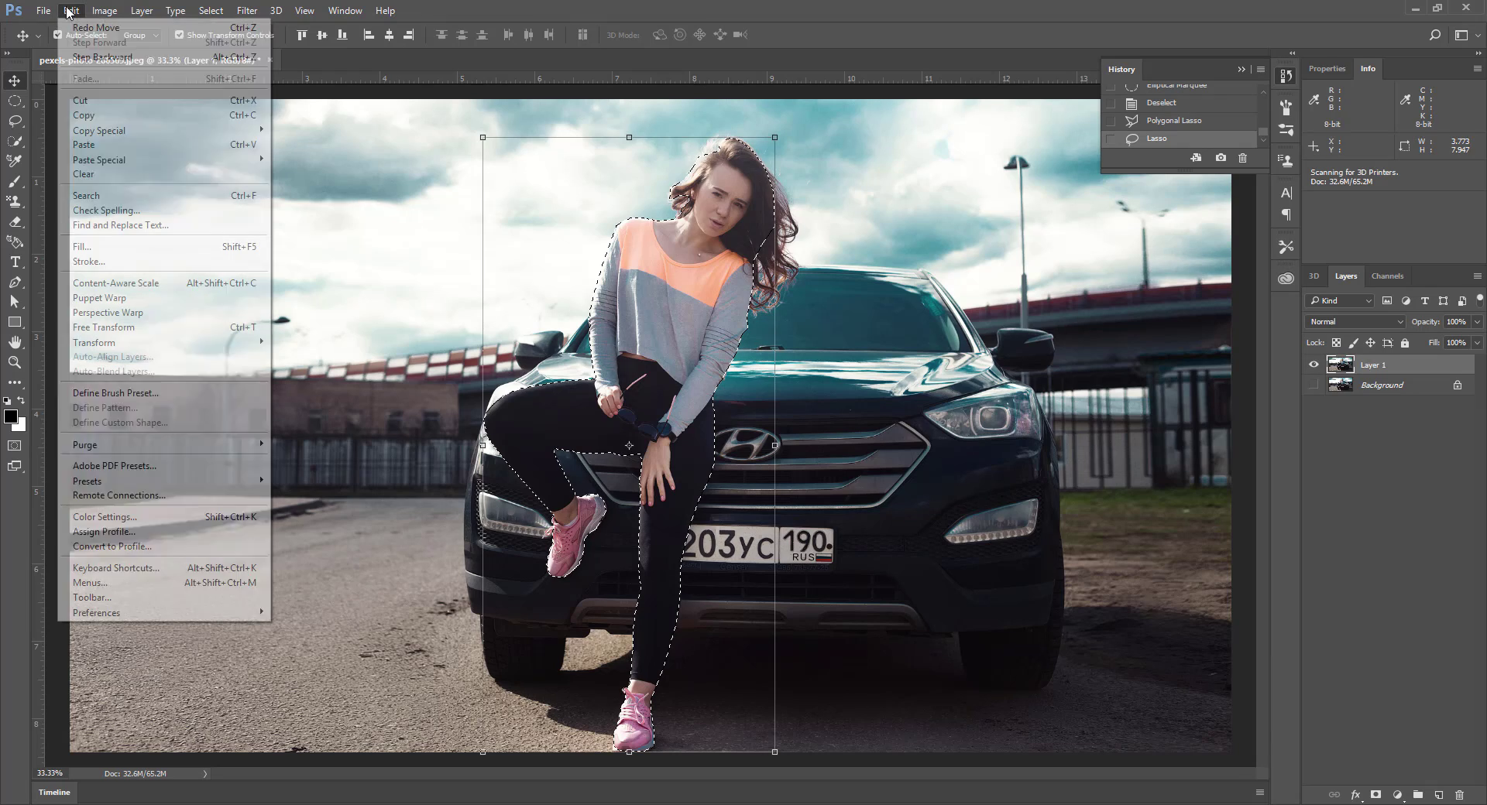
left_click(116, 115)
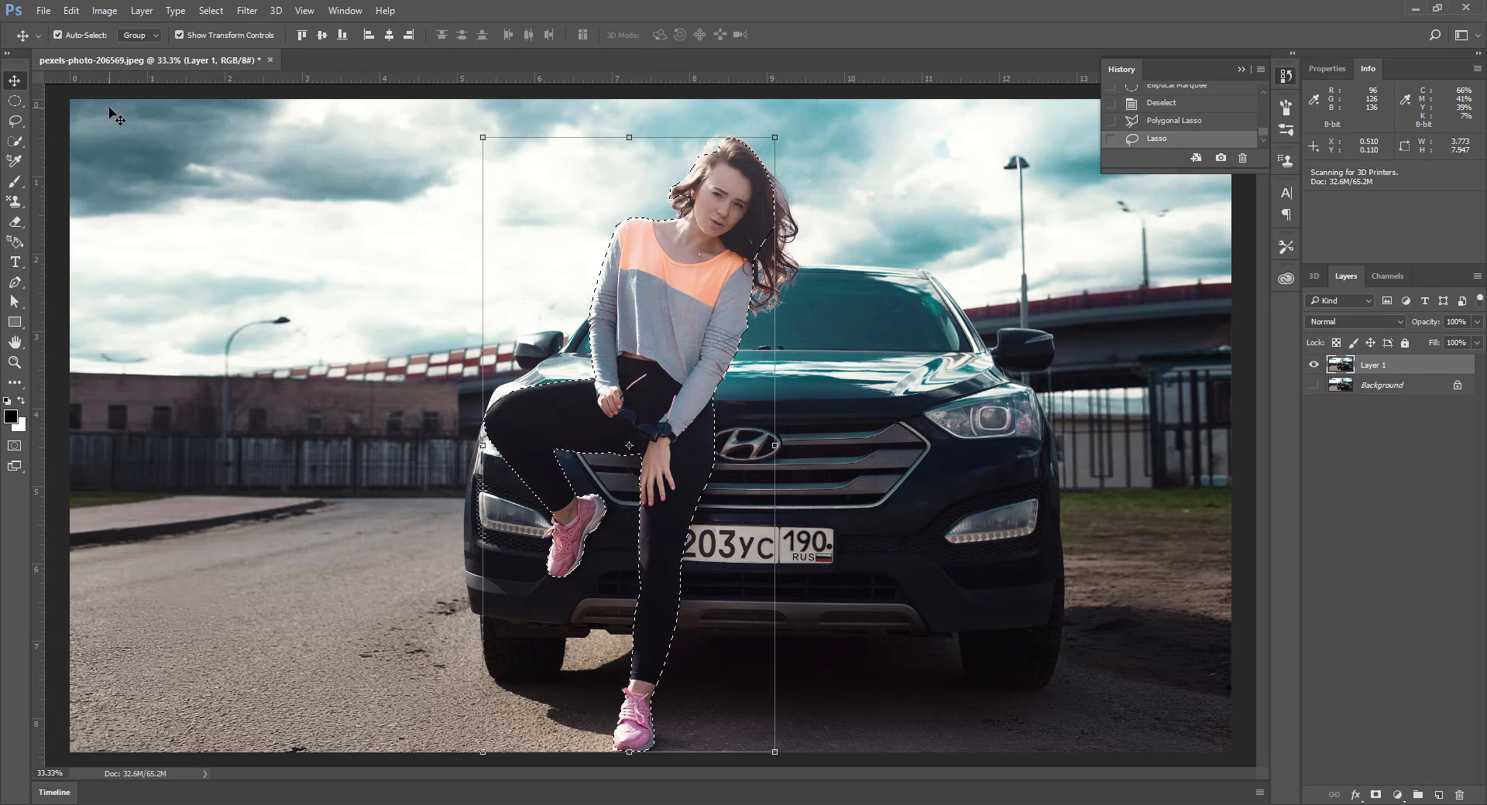
left_click(70, 10)
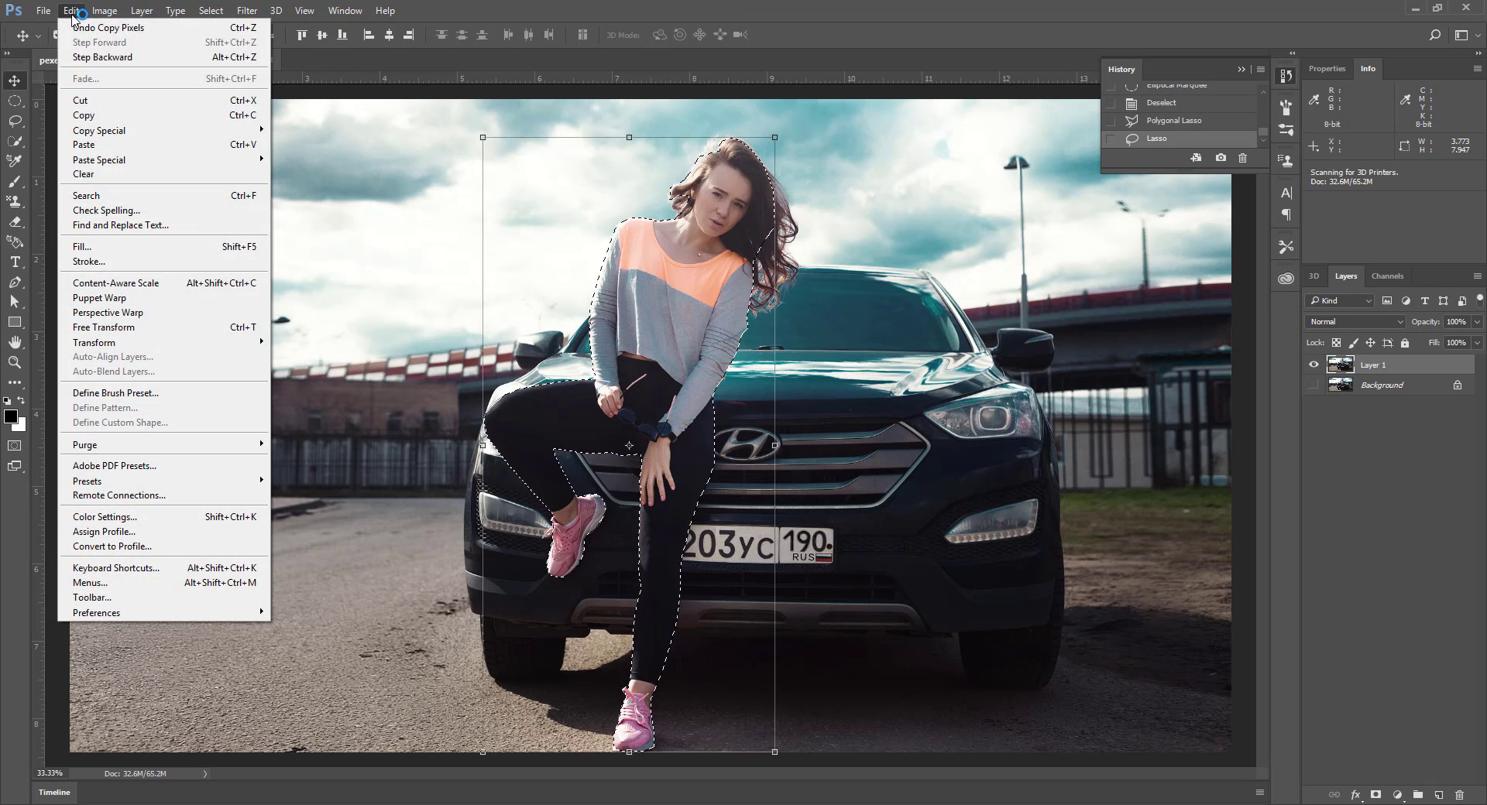
left_click(101, 144)
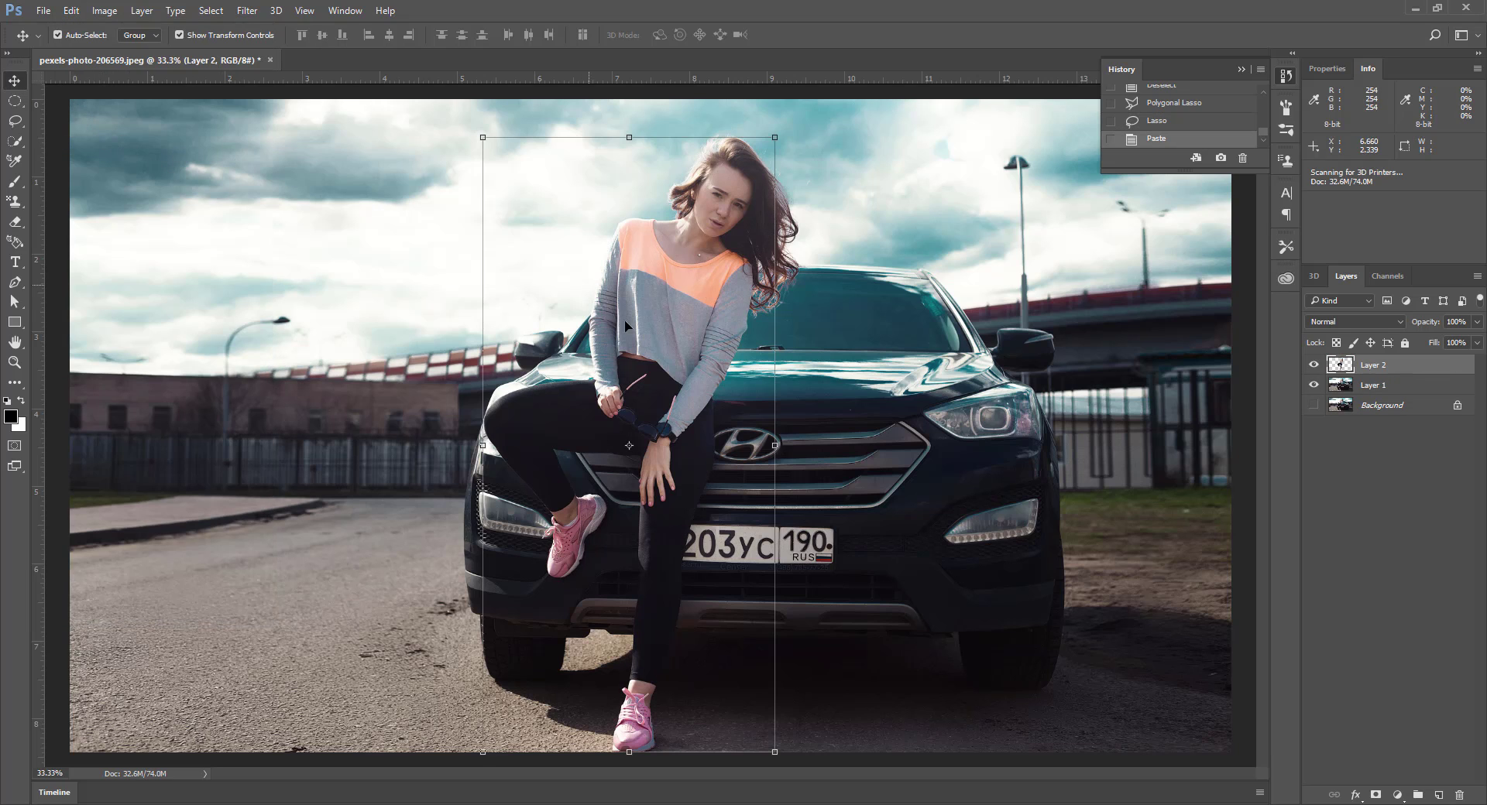
left_click_drag(527, 350, 719, 367)
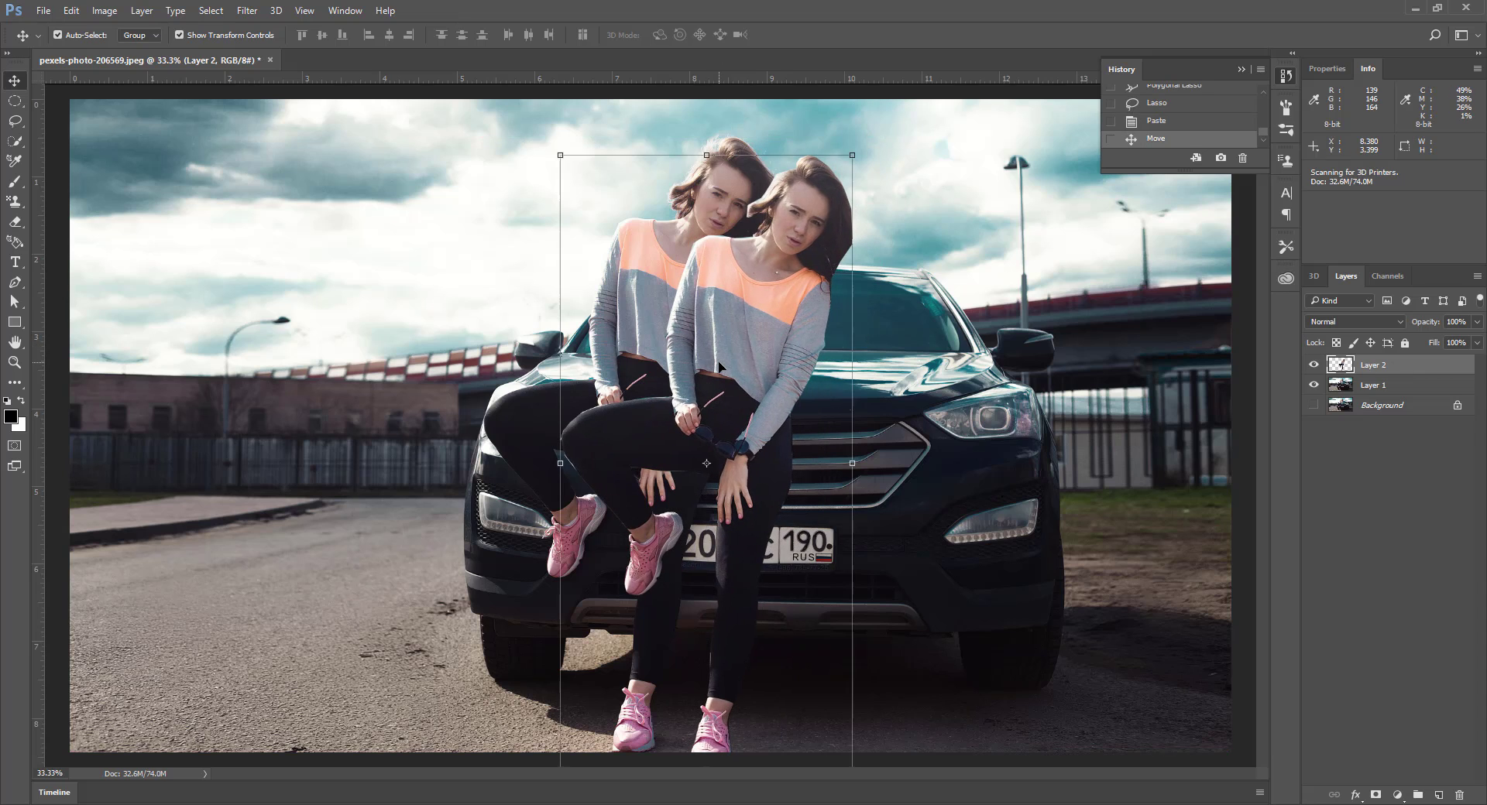
Step: Delete the pasted layer and revert the history to the Lasso state to restore the woman's selection
key("Delete")
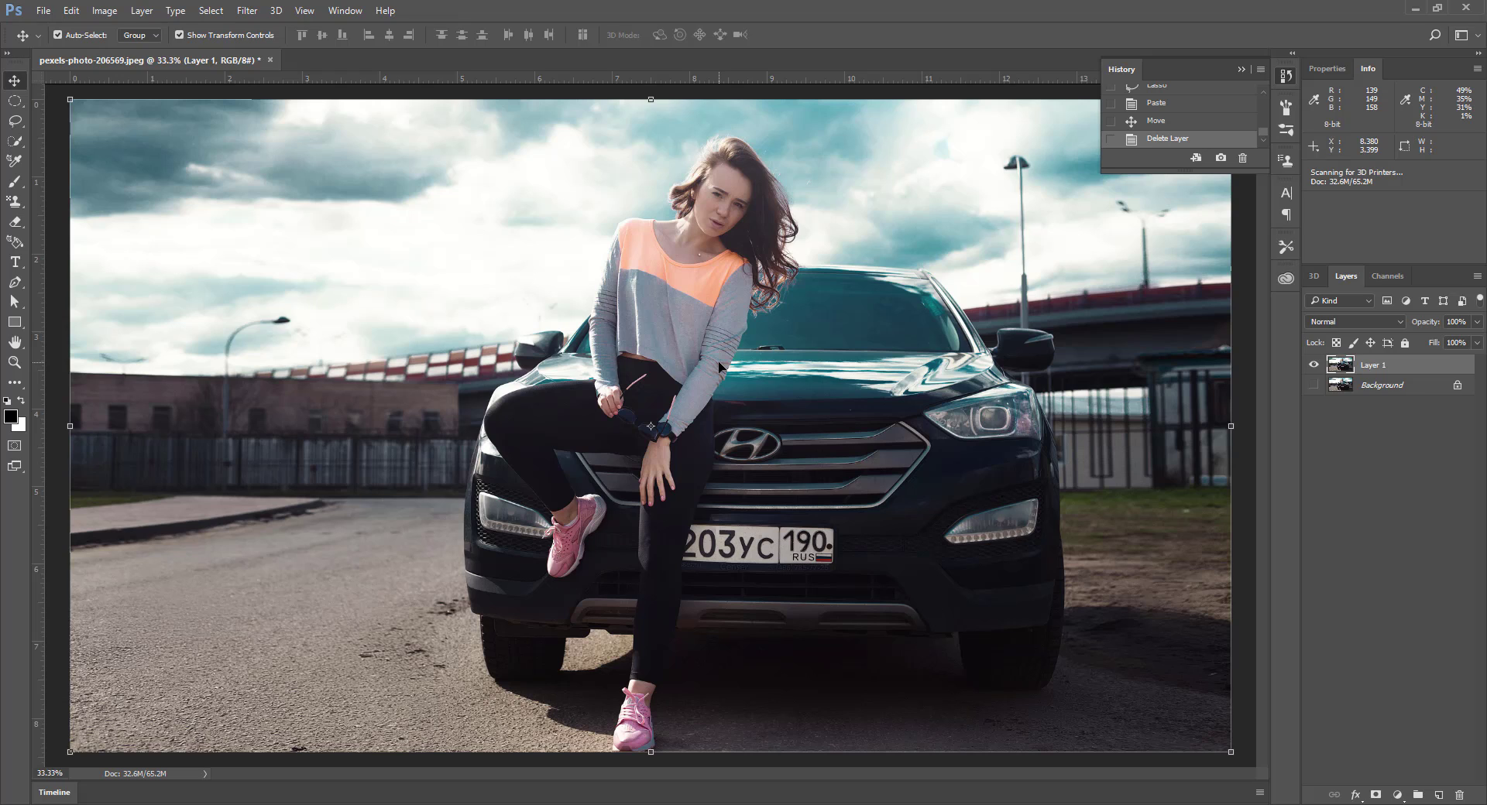
left_click(1375, 795)
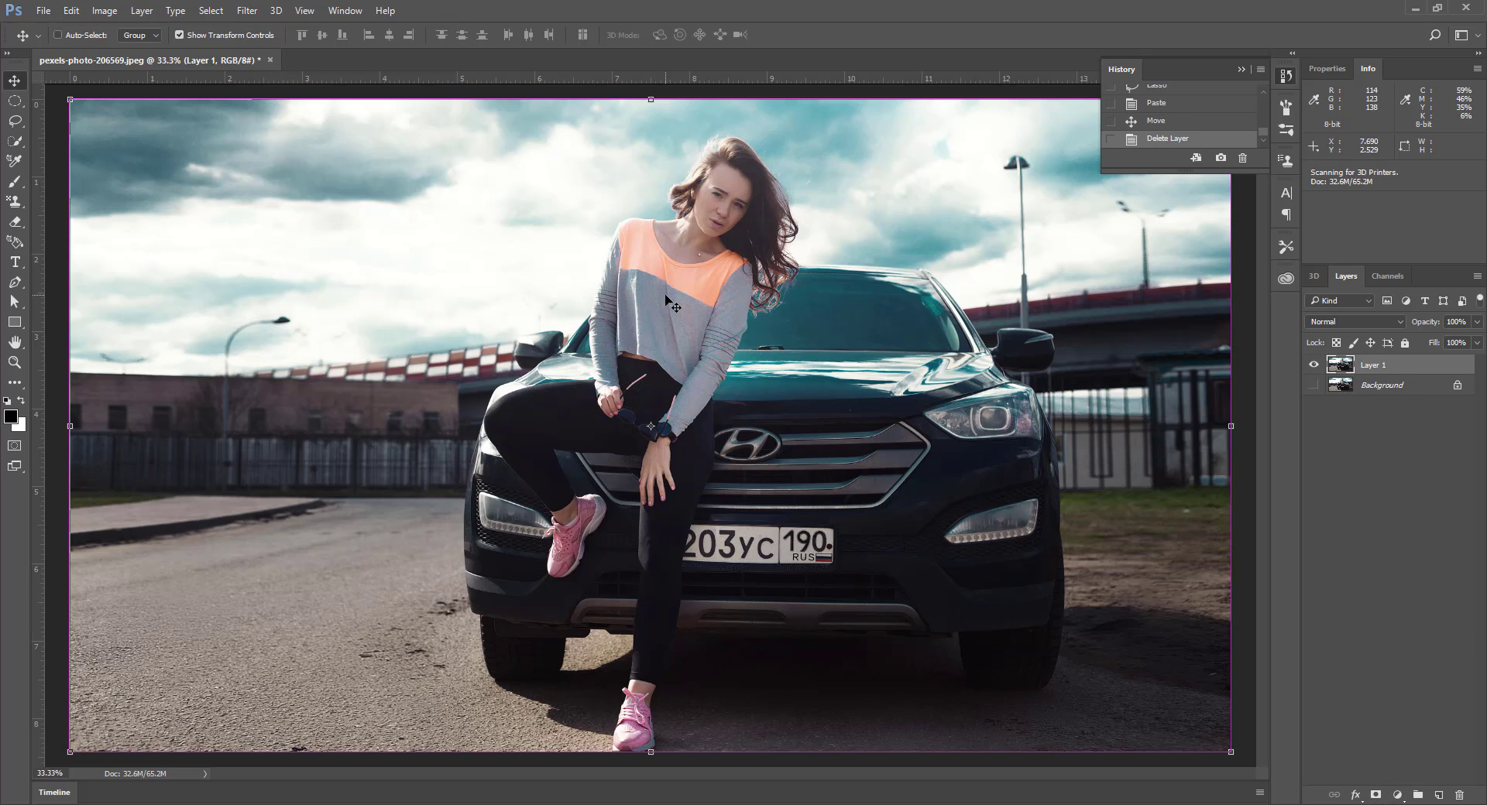
key("ctrl+z")
left_click(1152, 103)
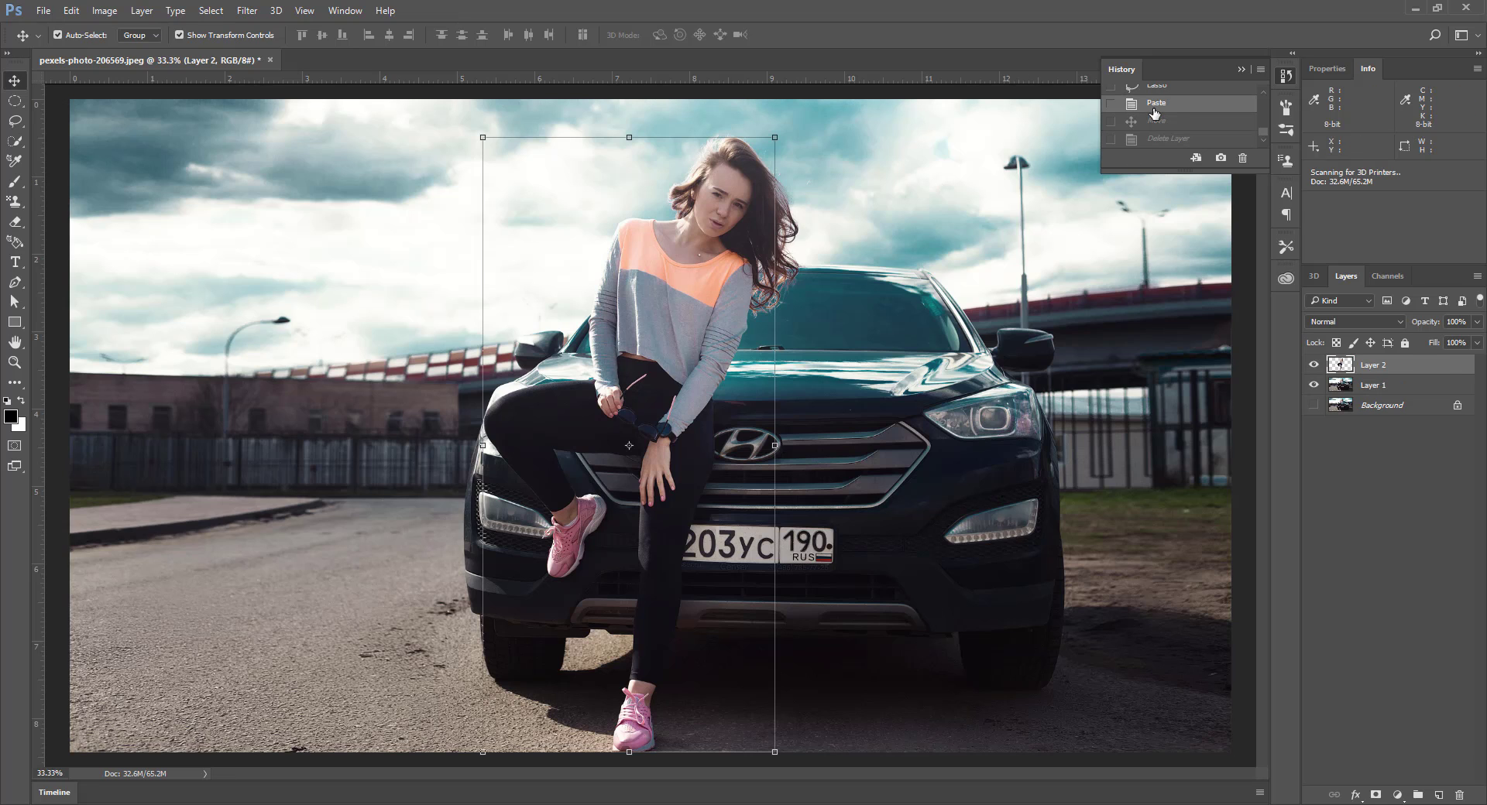
scroll(1153, 128, "up", 1)
left_click(1156, 121)
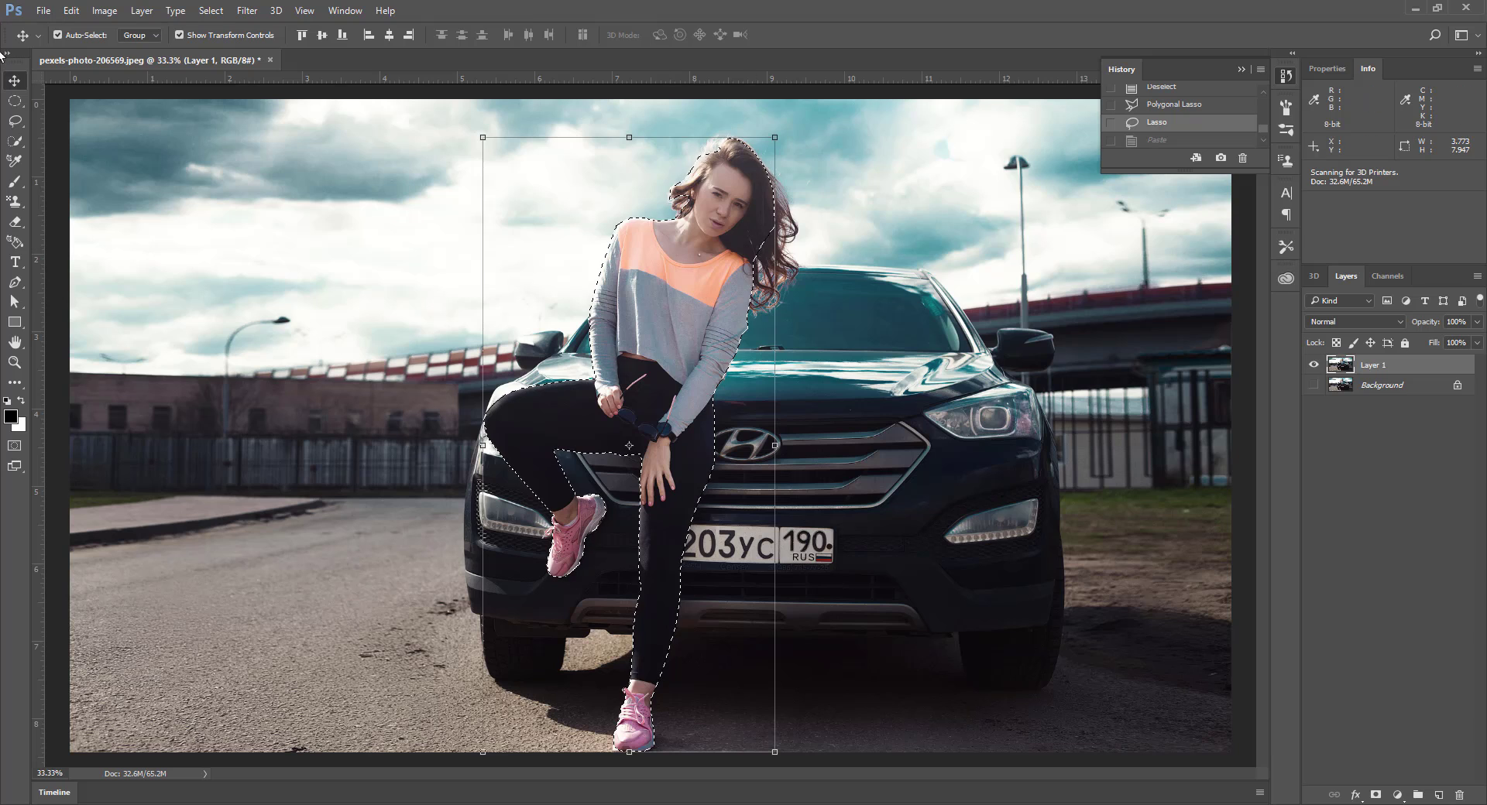
left_click_drag(663, 384, 736, 383)
key("ctrl+z")
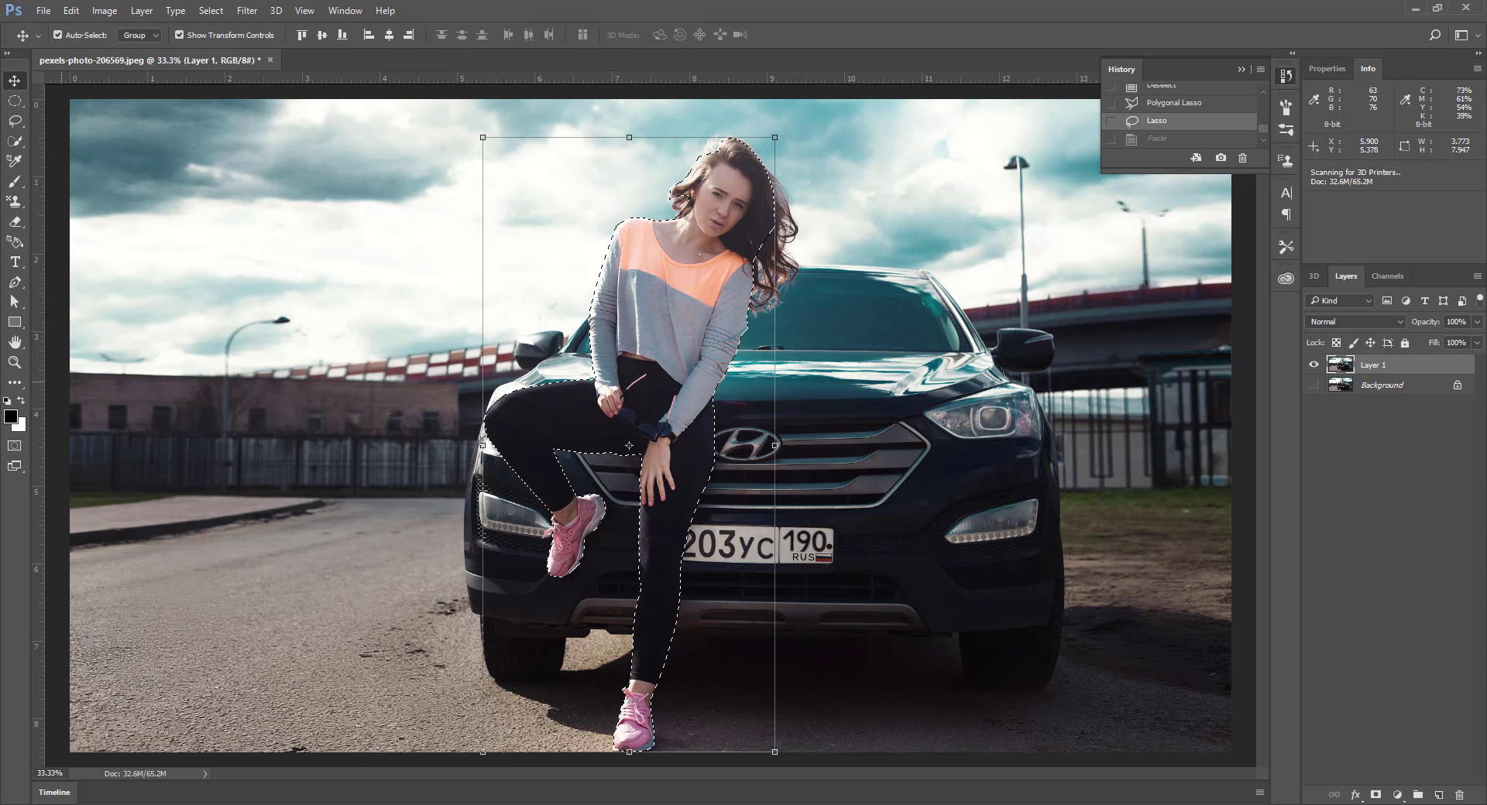
Step: Switch to the Elliptical Marquee tool and add a layer mask to Layer 1 from the woman's selection
left_click(15, 101)
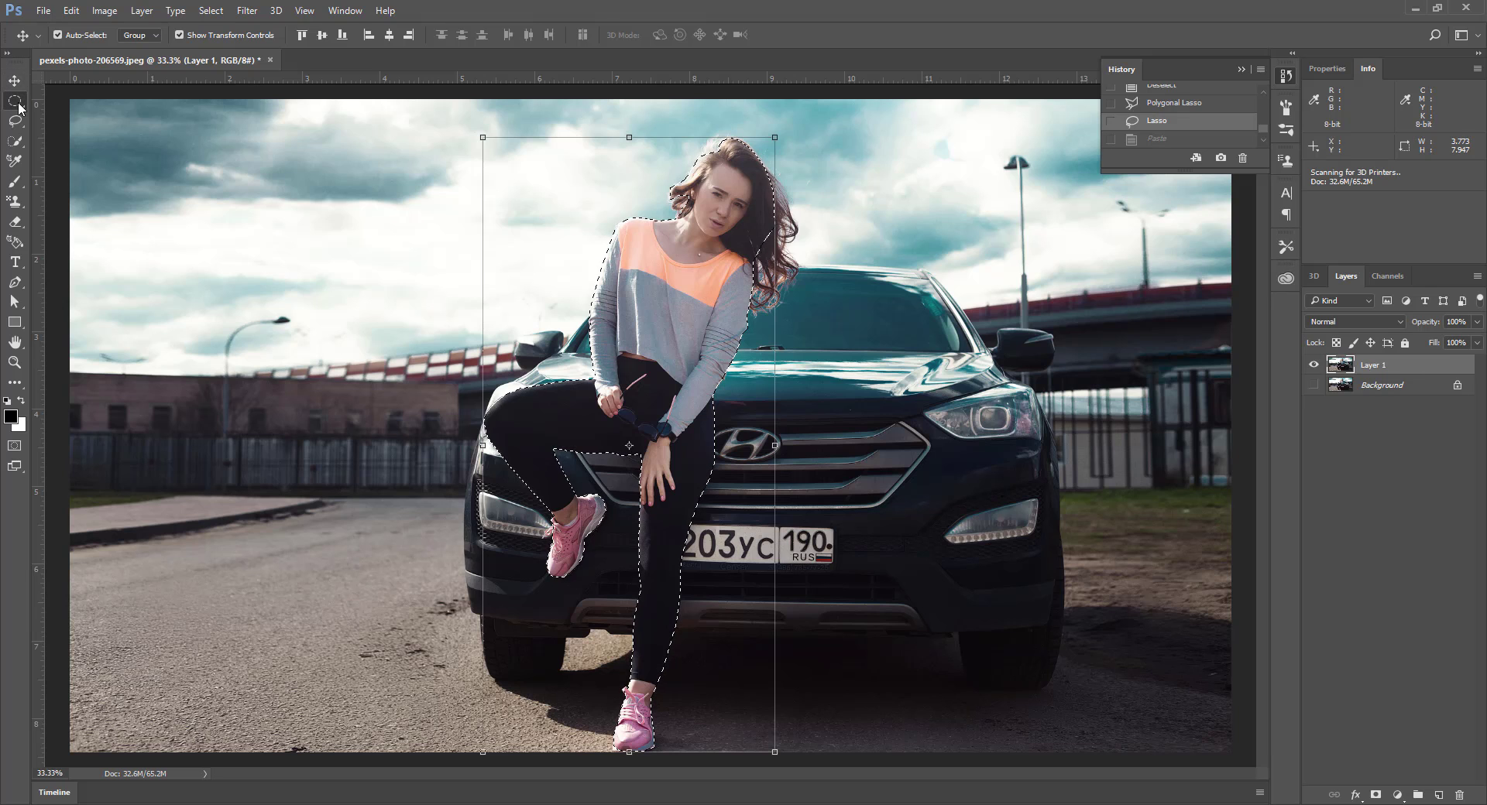
left_click(693, 7)
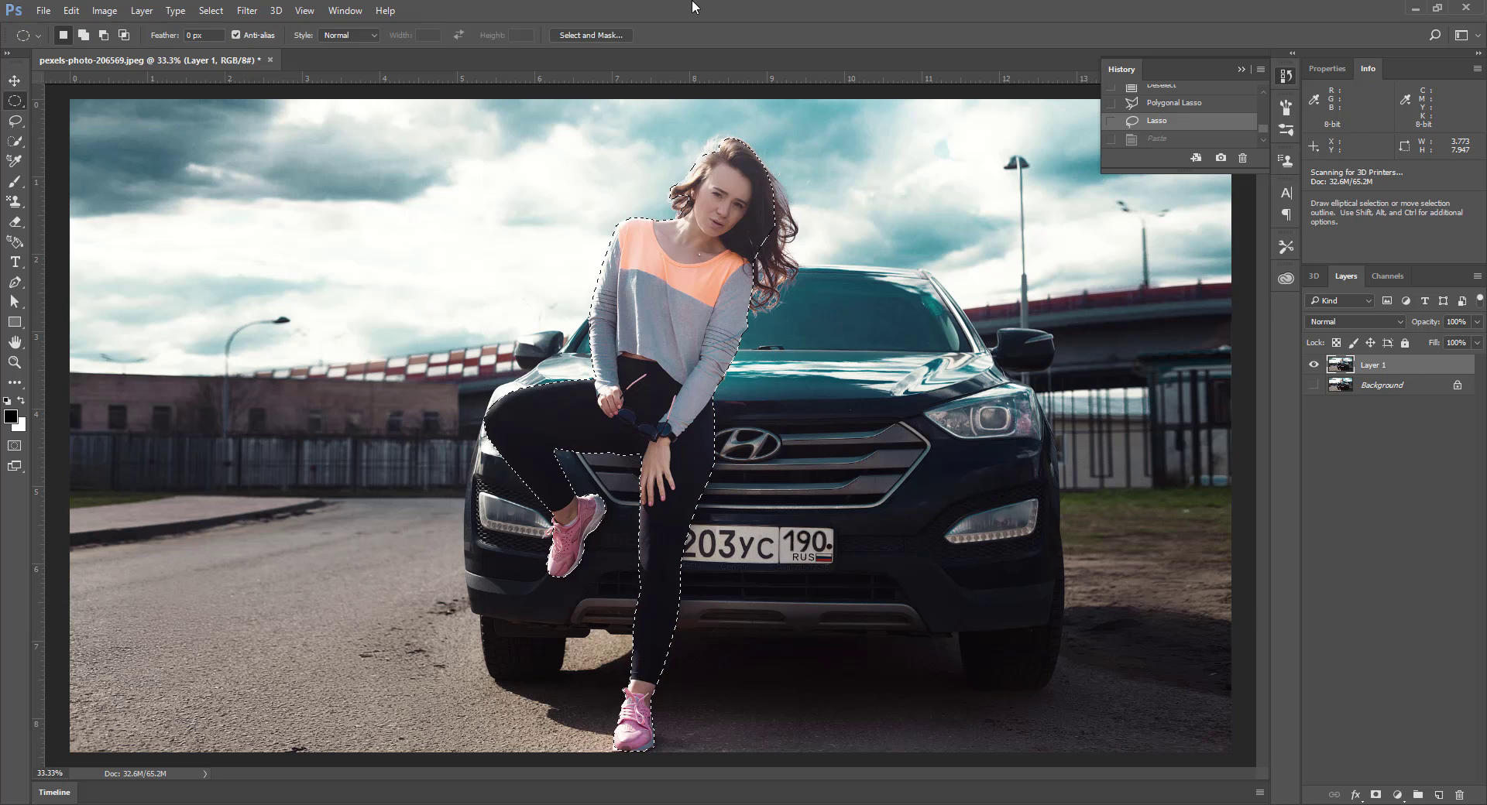
left_click(1374, 795)
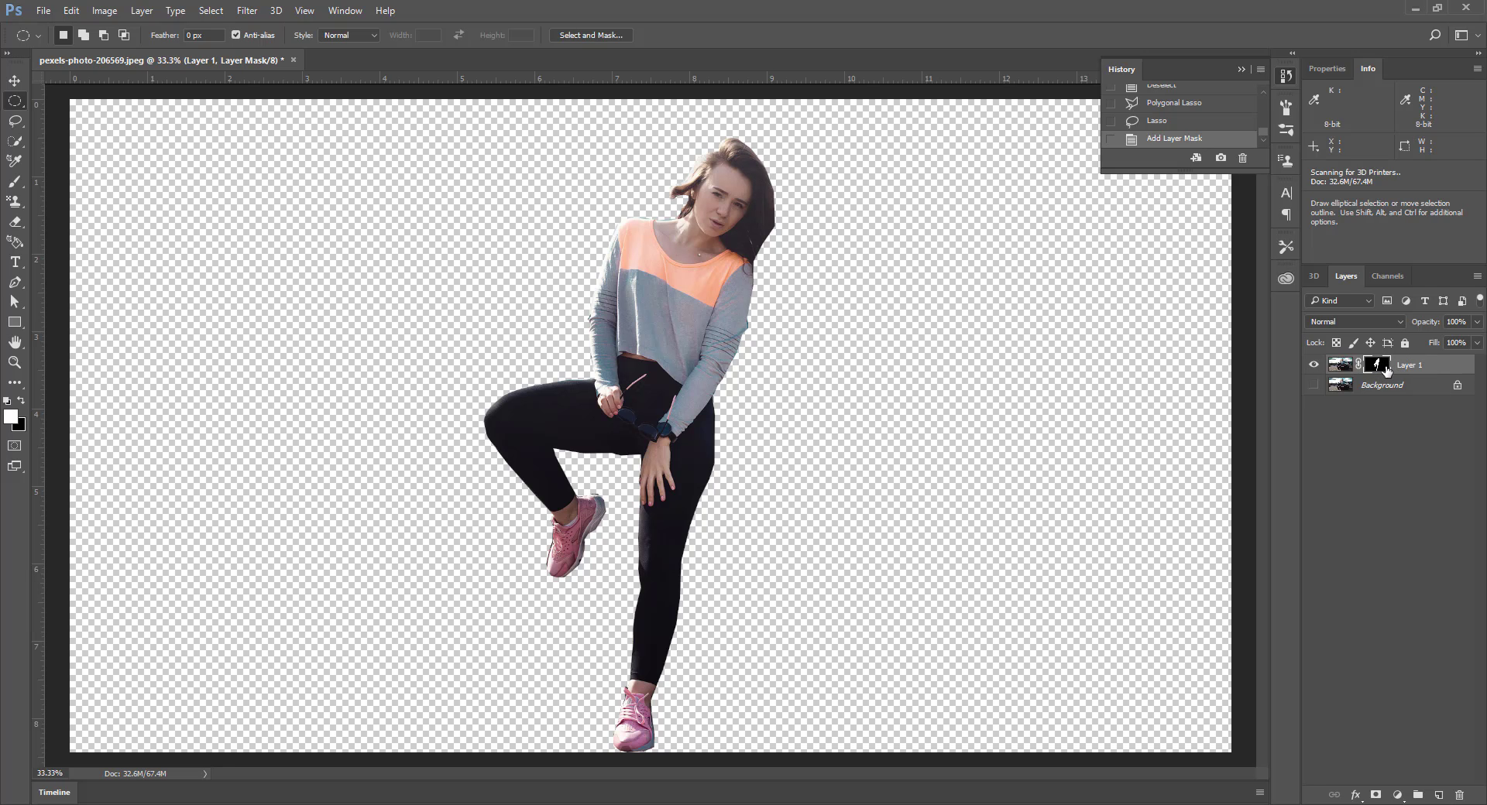
Step: Compare the masked Layer 1 with the Background by toggling the visibility of both layers
left_click(1318, 370)
left_click(1318, 370)
left_click(1342, 386)
left_click(1314, 385)
left_click(1313, 366)
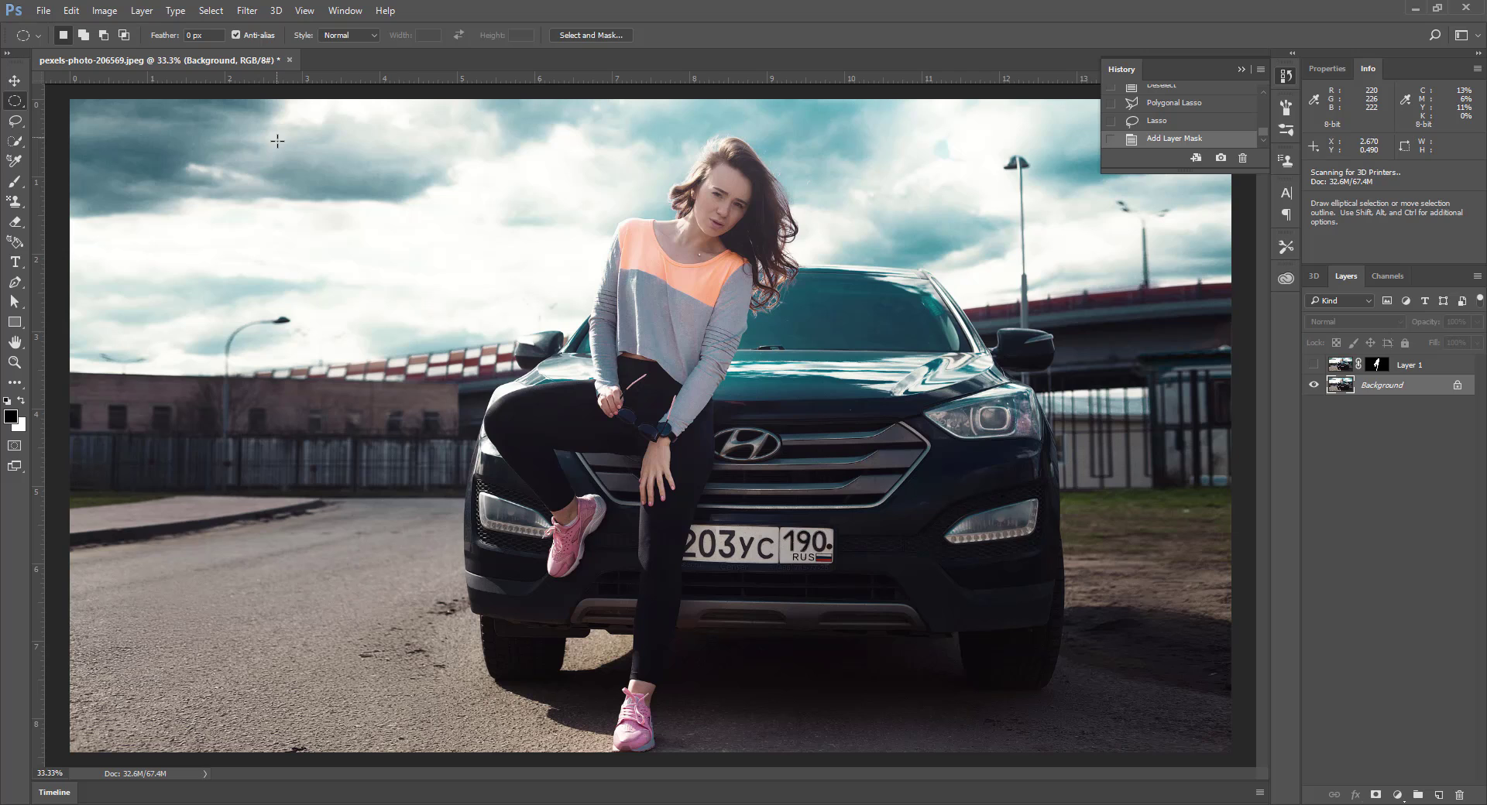
left_click(890, 803)
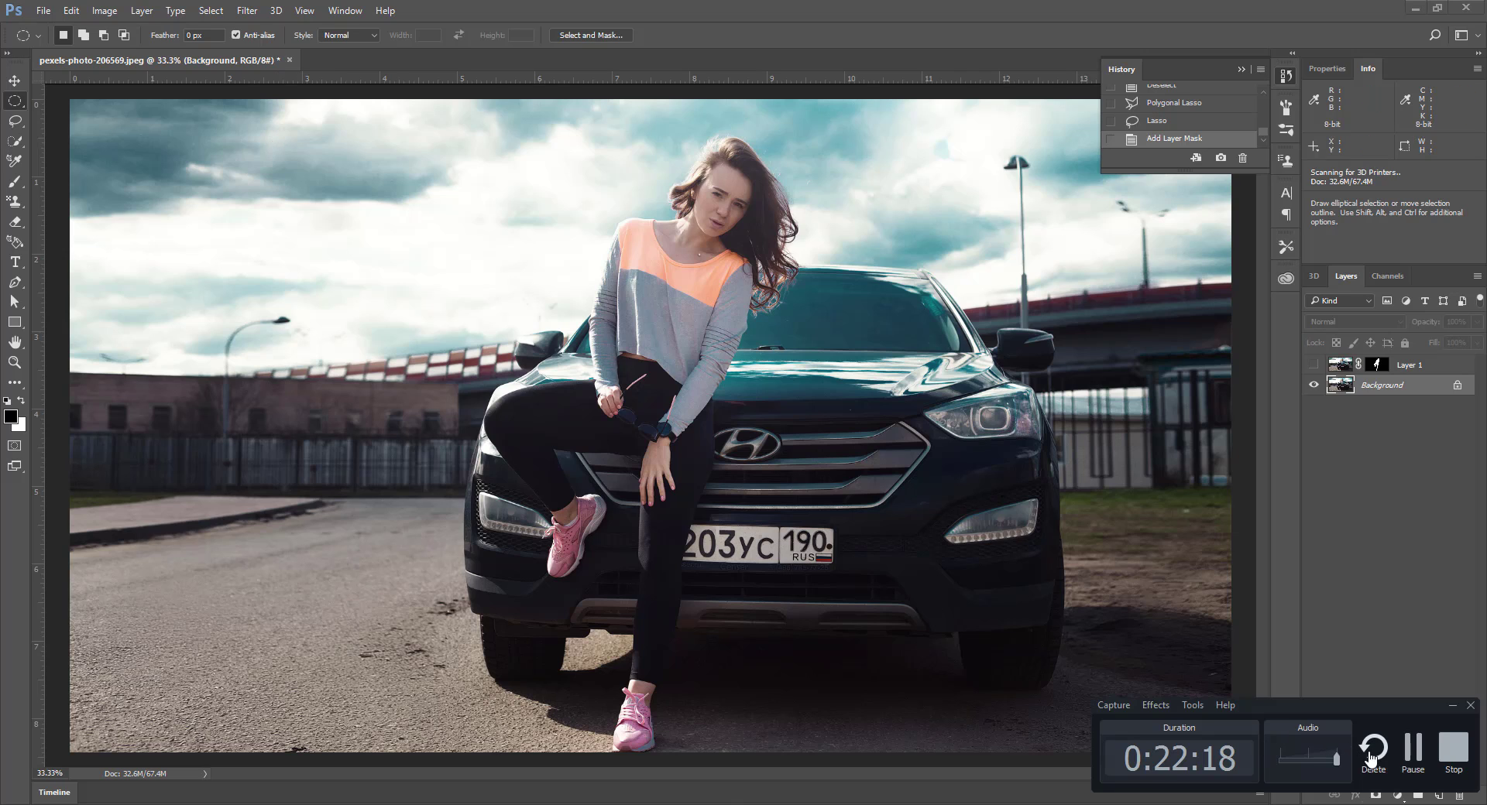
left_click(1453, 705)
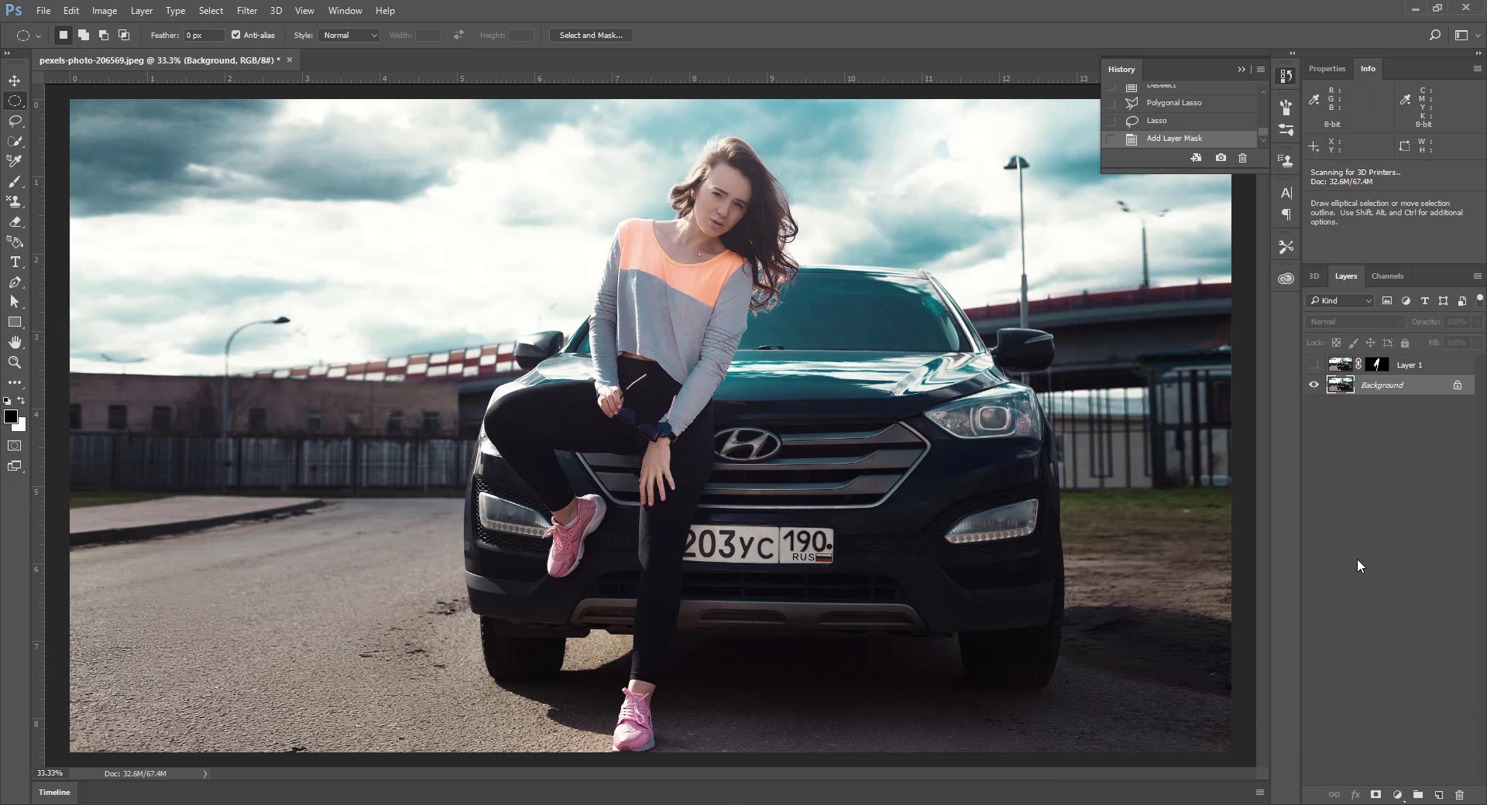
Step: Revert the history to the Lasso state, try adding the mask to Layer 1 again, and undo it
left_click(1376, 365)
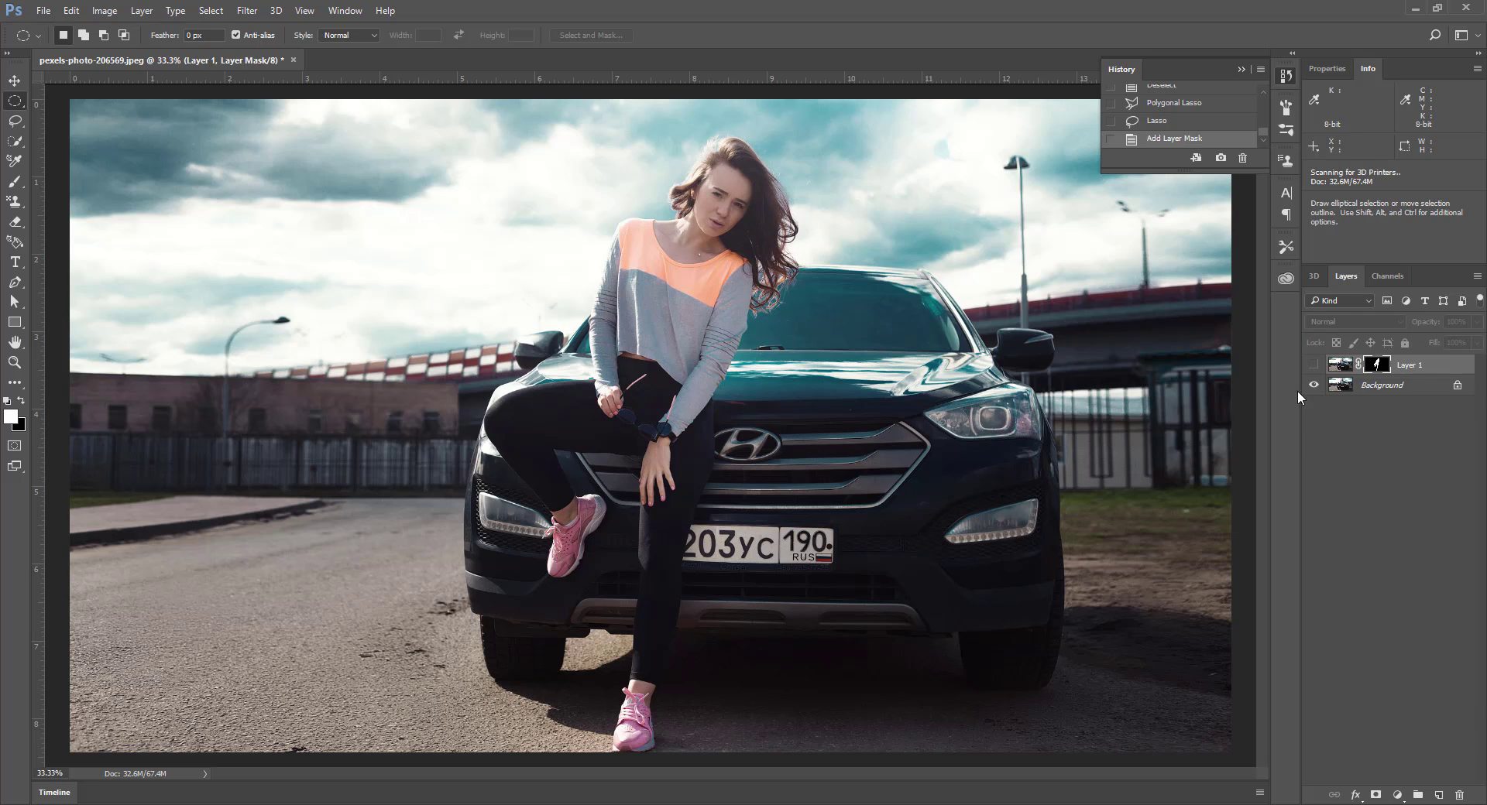
left_click(1149, 123)
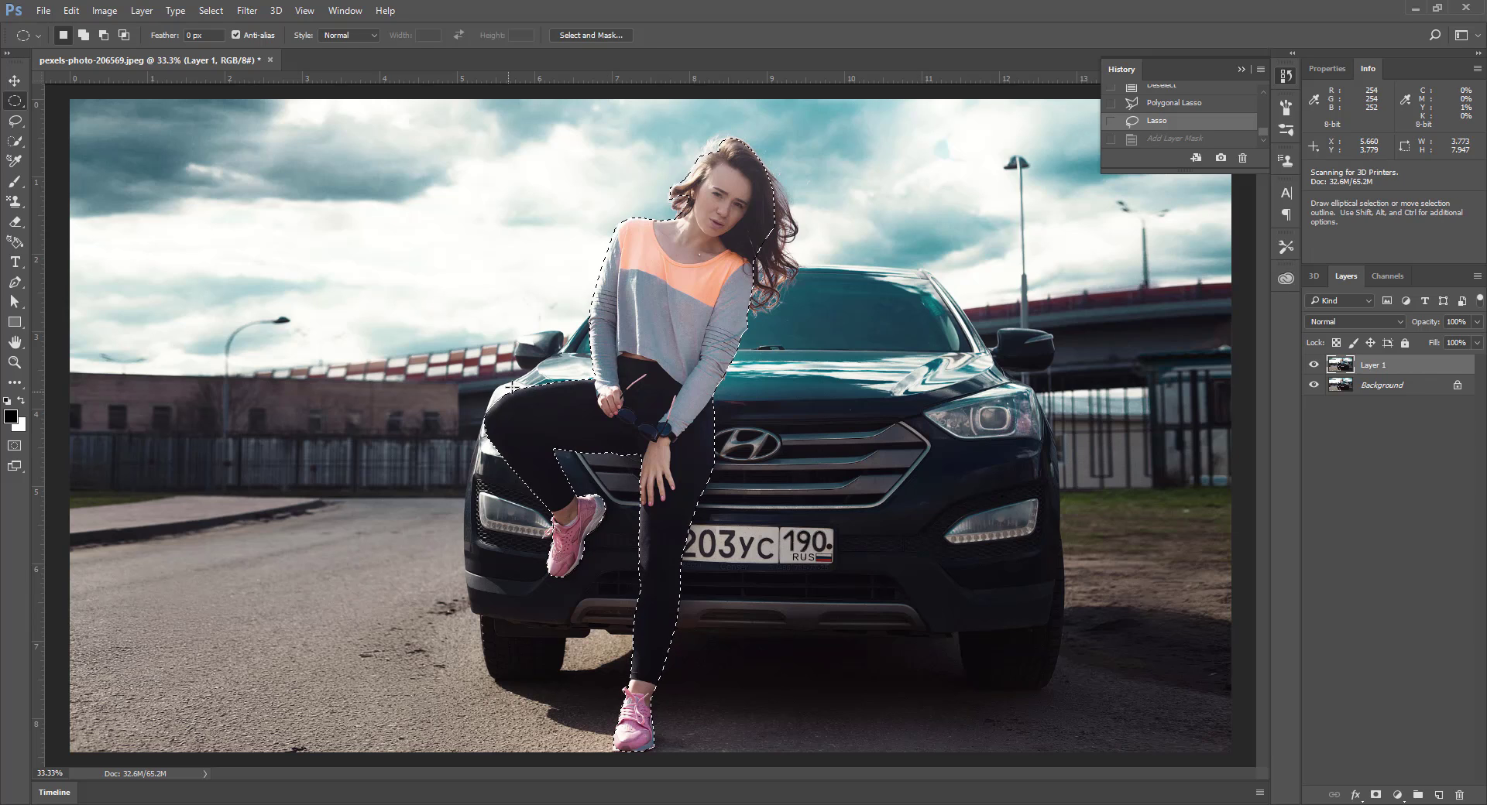
left_click(1377, 795)
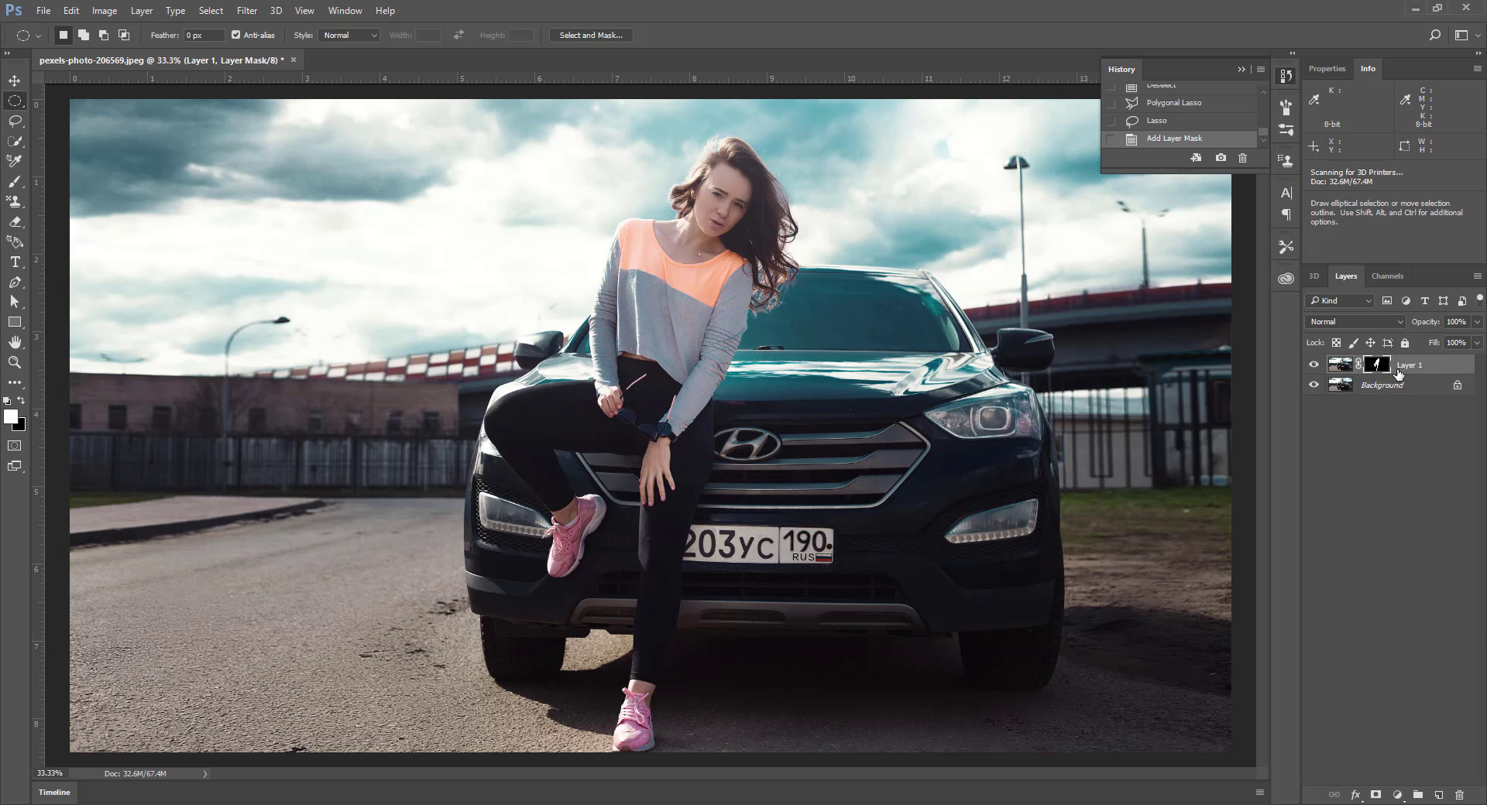
key("ctrl+z")
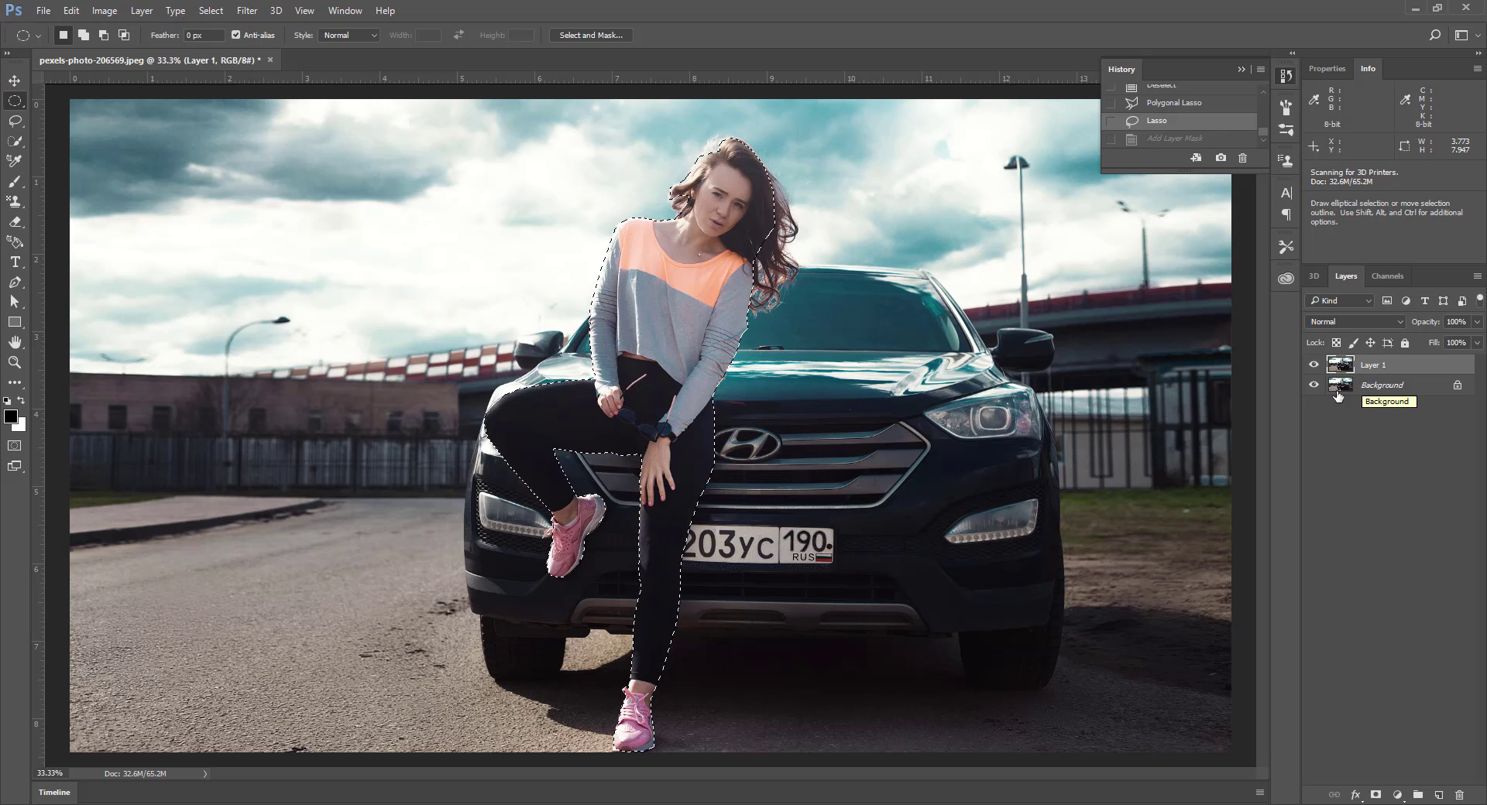
Step: Mask Layer 1 with the woman's selection and hide the Background layer
left_click(1375, 795)
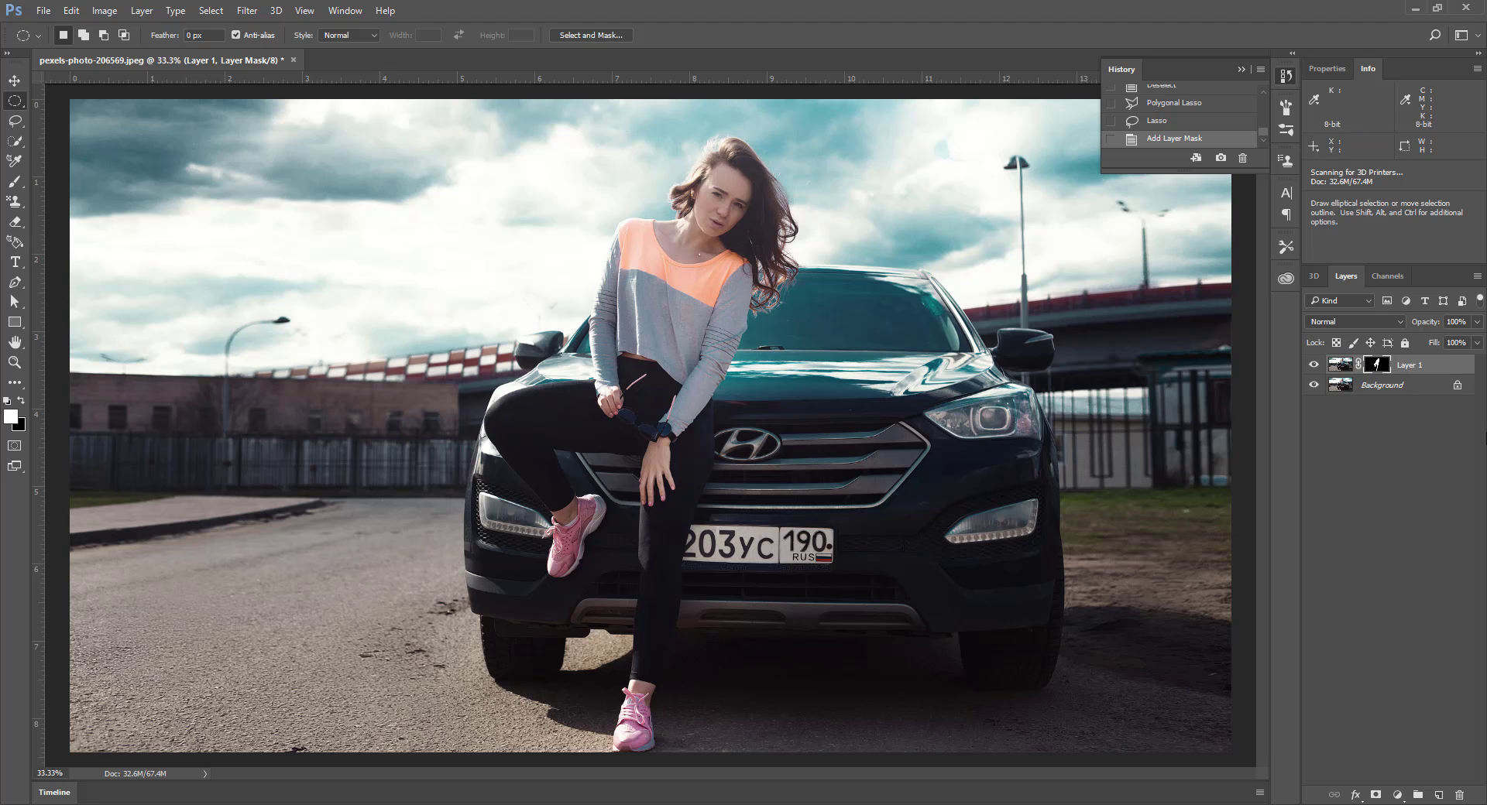
left_click(1313, 385)
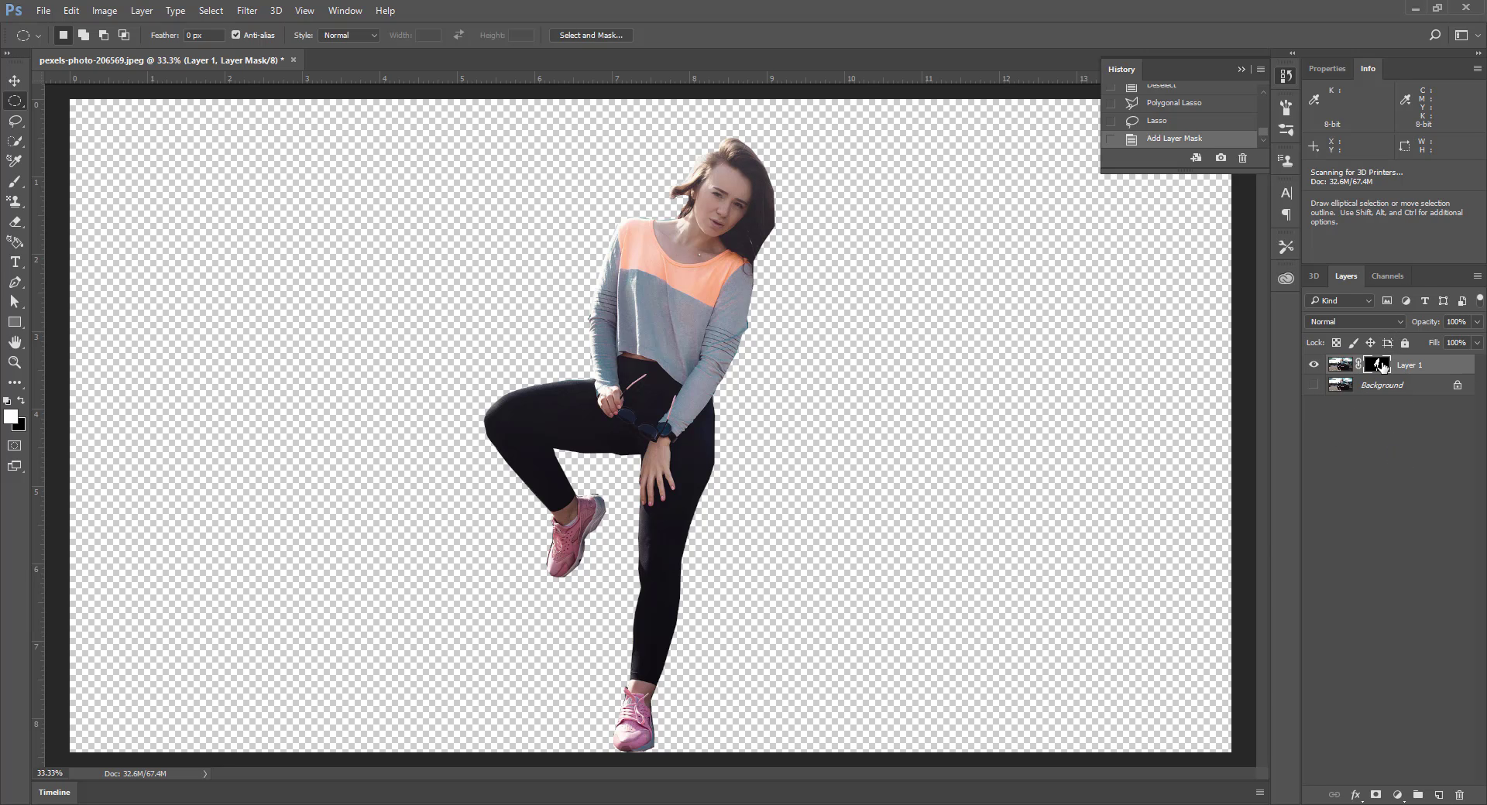
Step: Activate the Brush tool for painting on Layer 1's mask
key("v")
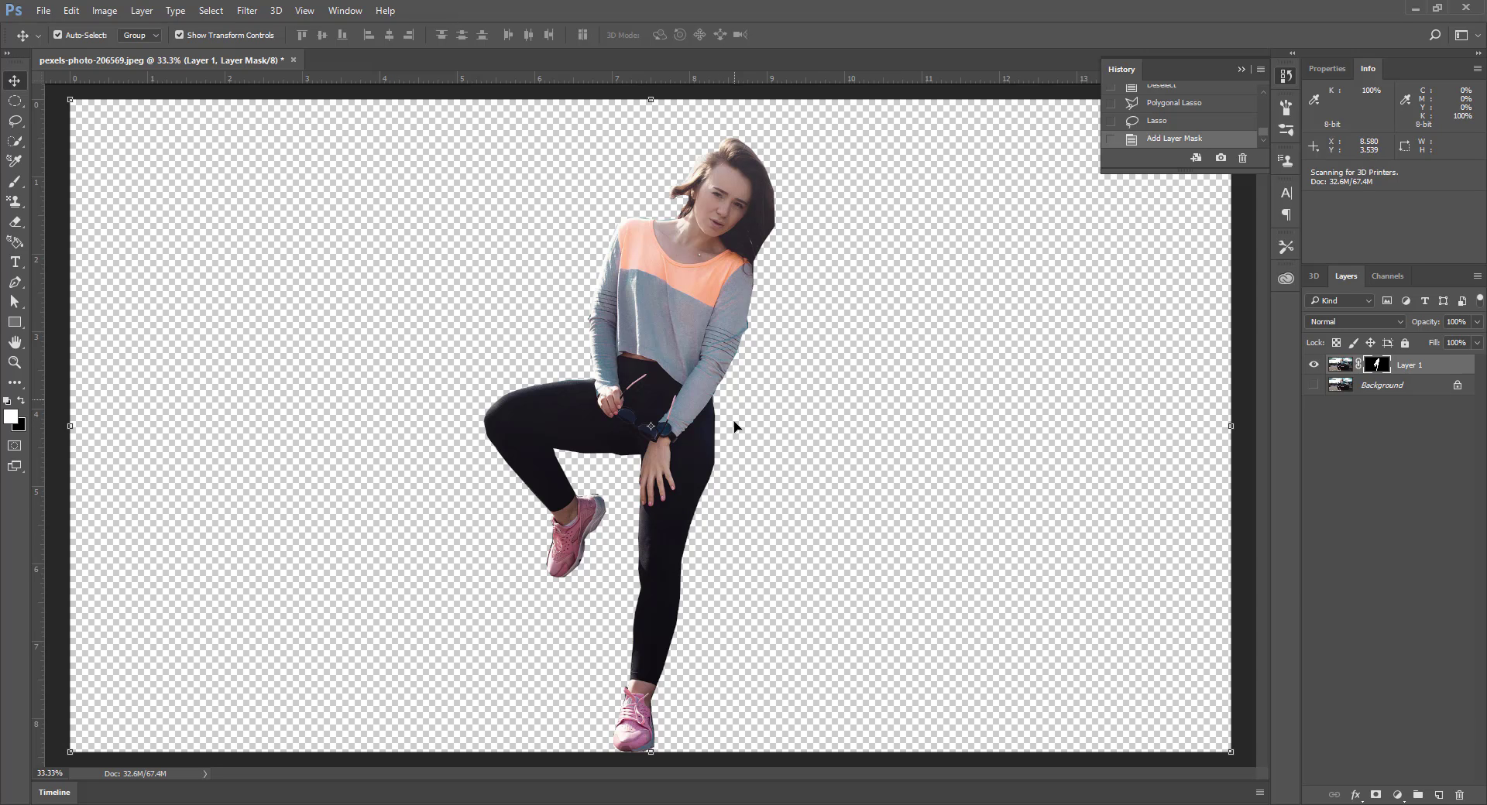
left_click(14, 181)
right_click(14, 181)
left_click(85, 177)
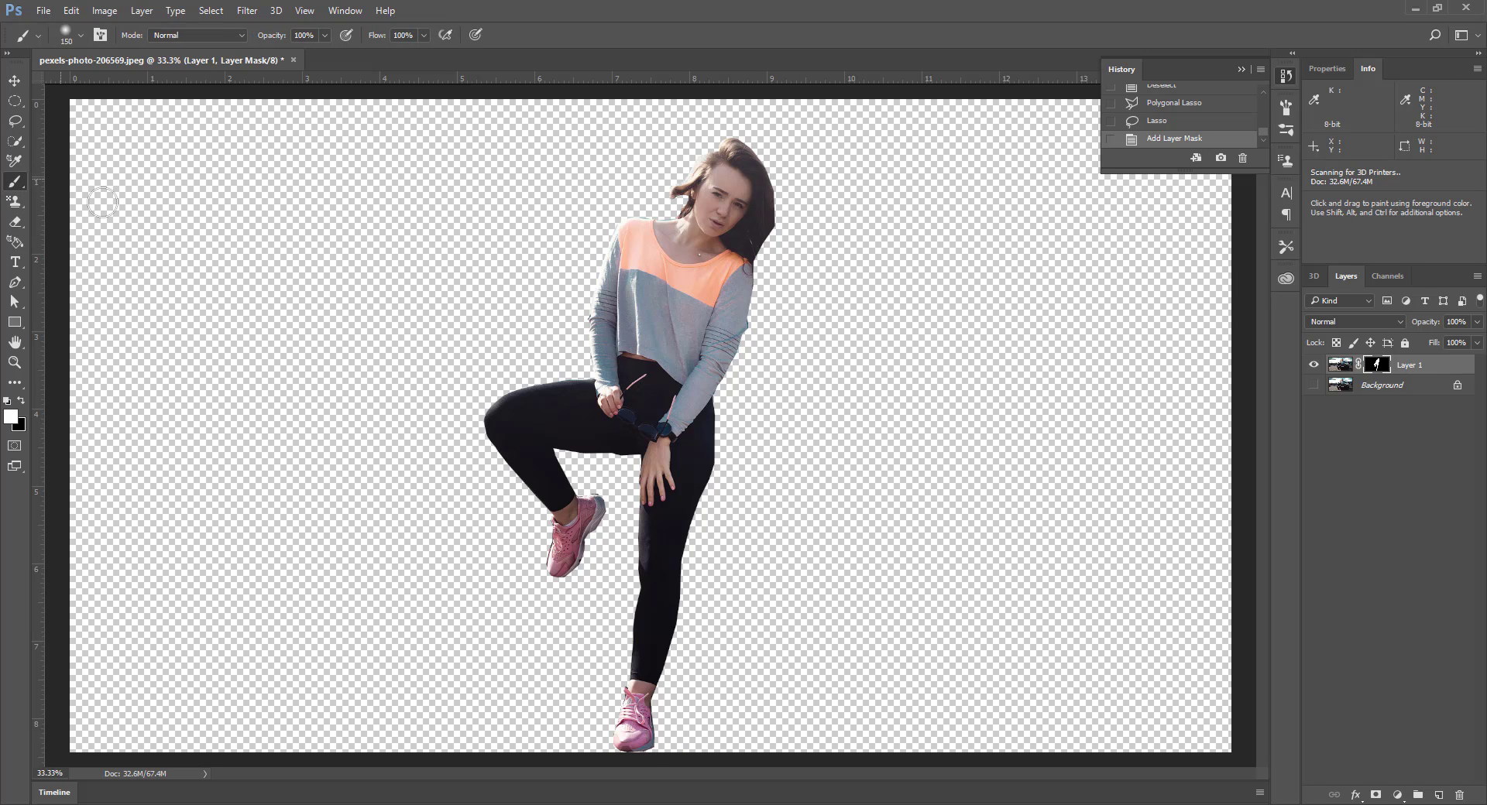
Step: View the Background alone, and return to showing only the masked Layer 1
left_click(1314, 365)
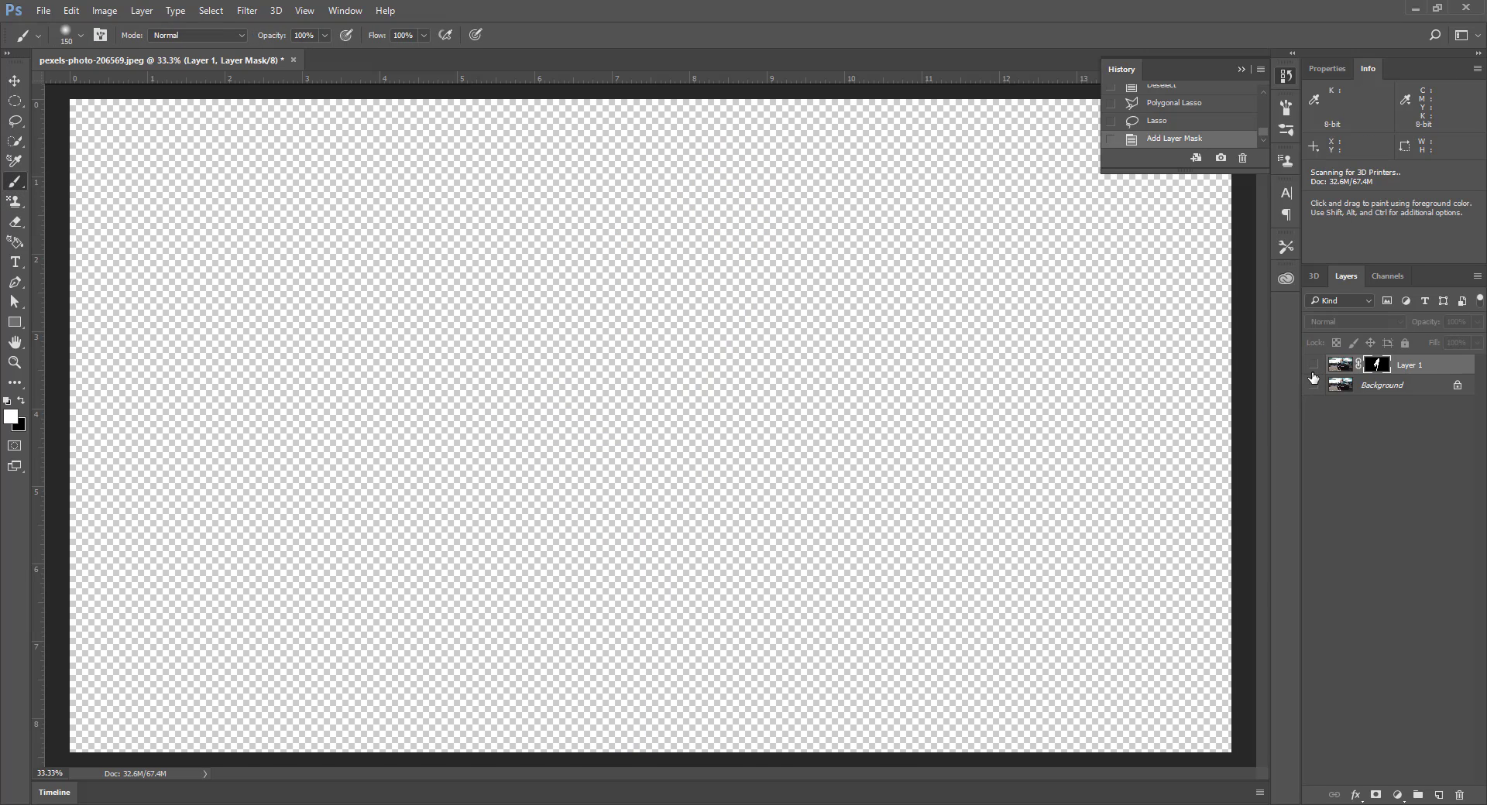
left_click(1313, 385)
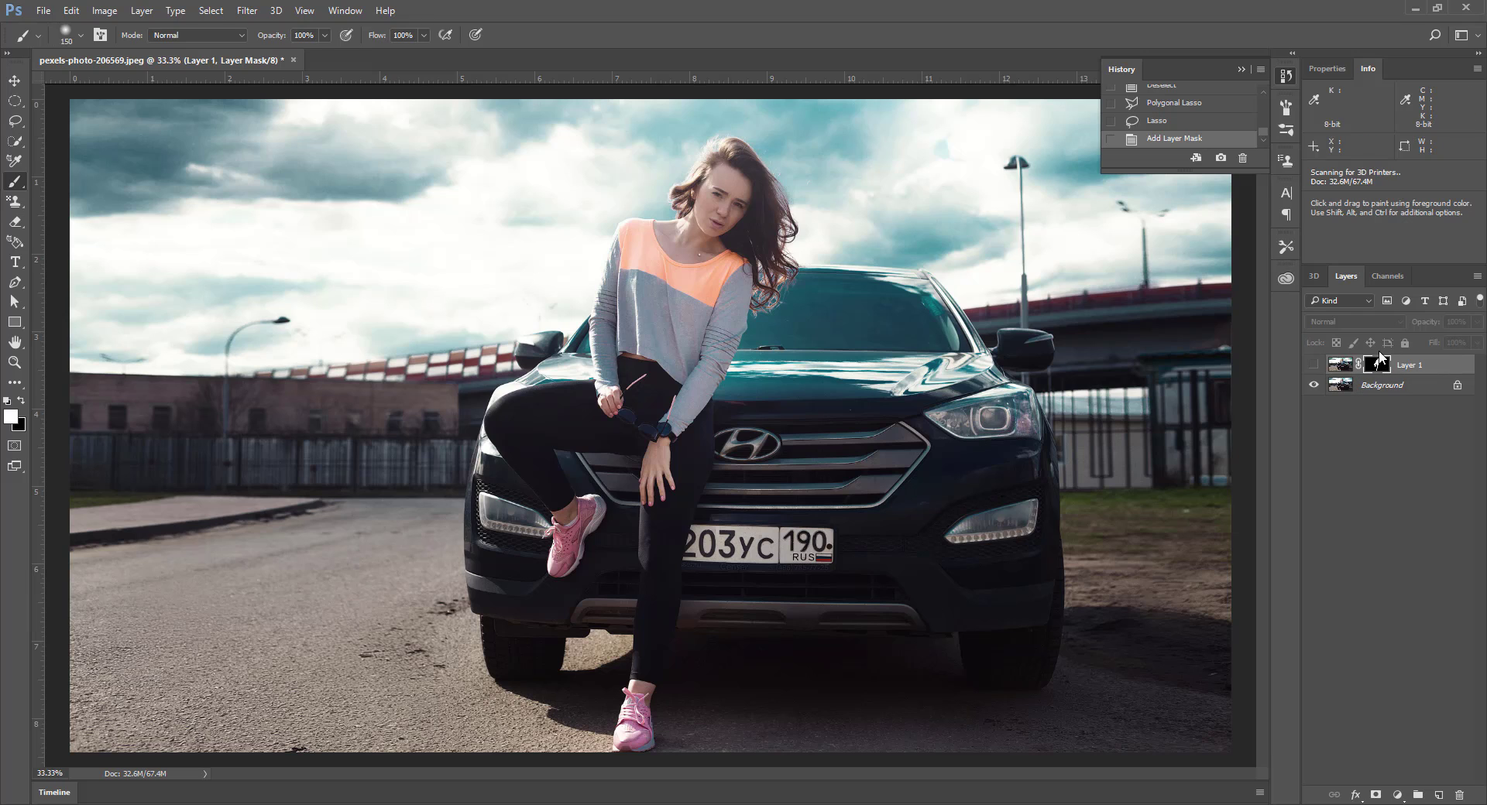
left_click(1314, 367)
left_click(1315, 385)
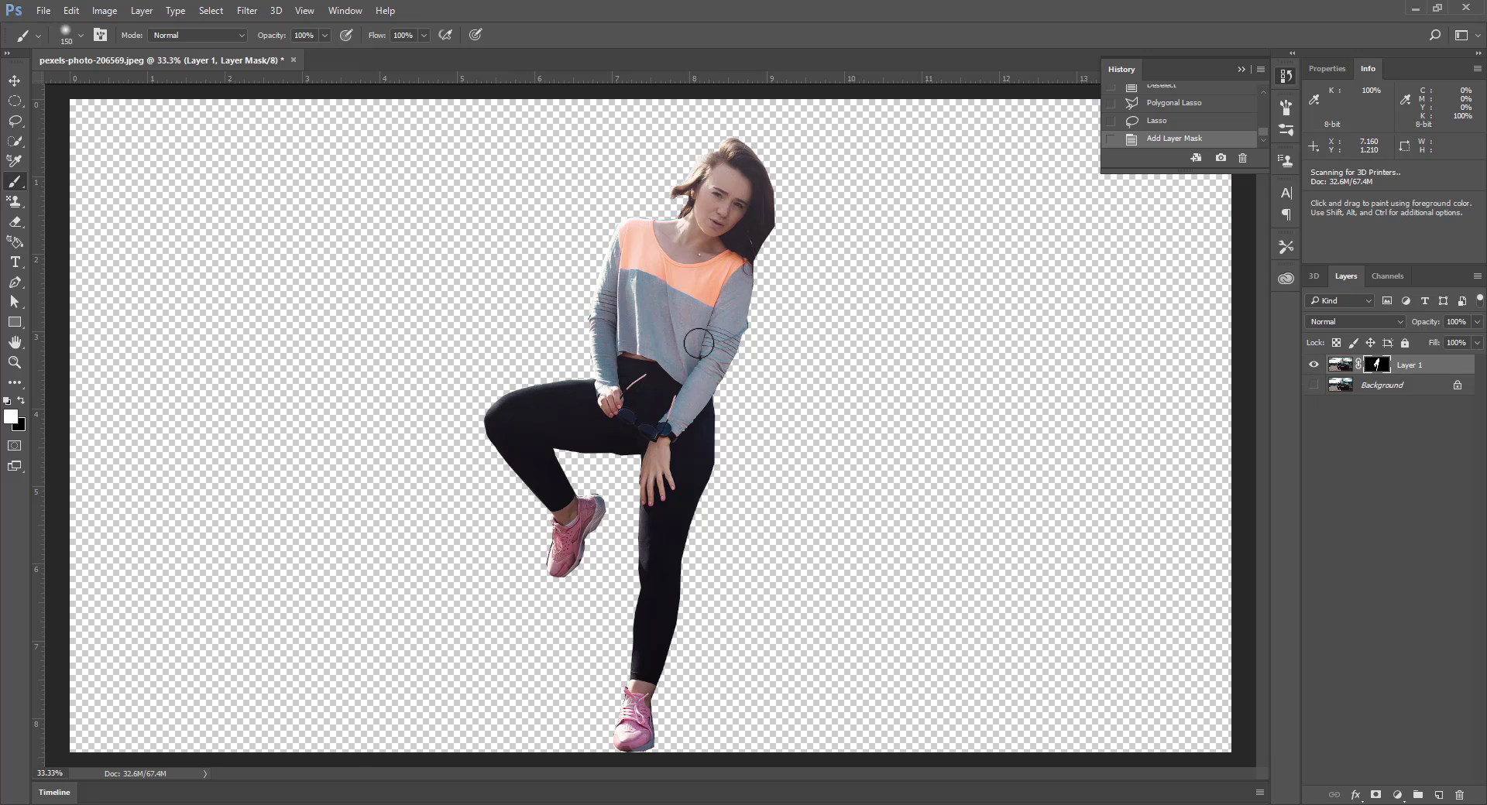
Step: Make black the foreground colour and brush along the outer edge of the woman's sleeve on the layer mask
left_click(22, 401)
right_click(12, 180)
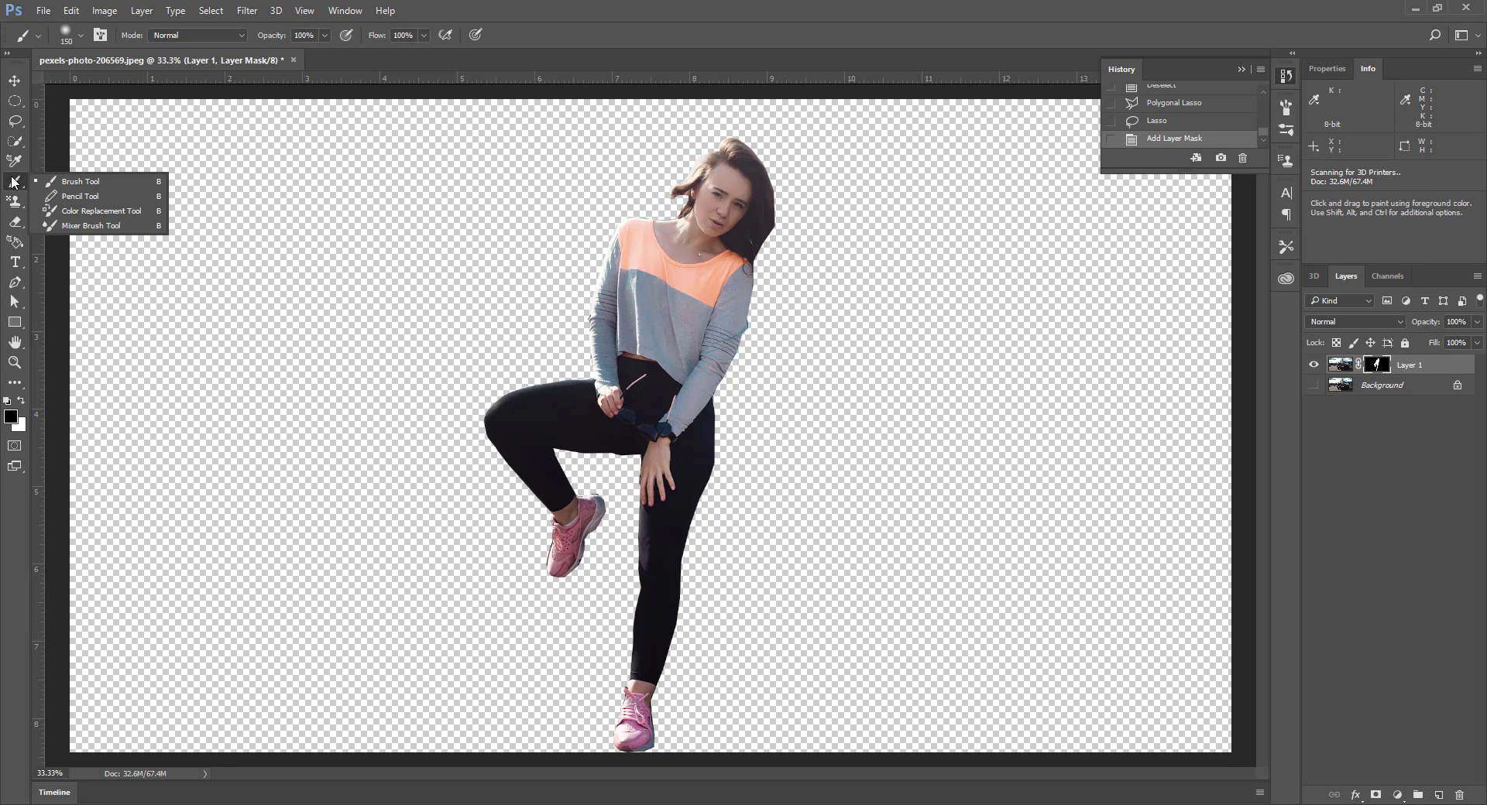
left_click(70, 182)
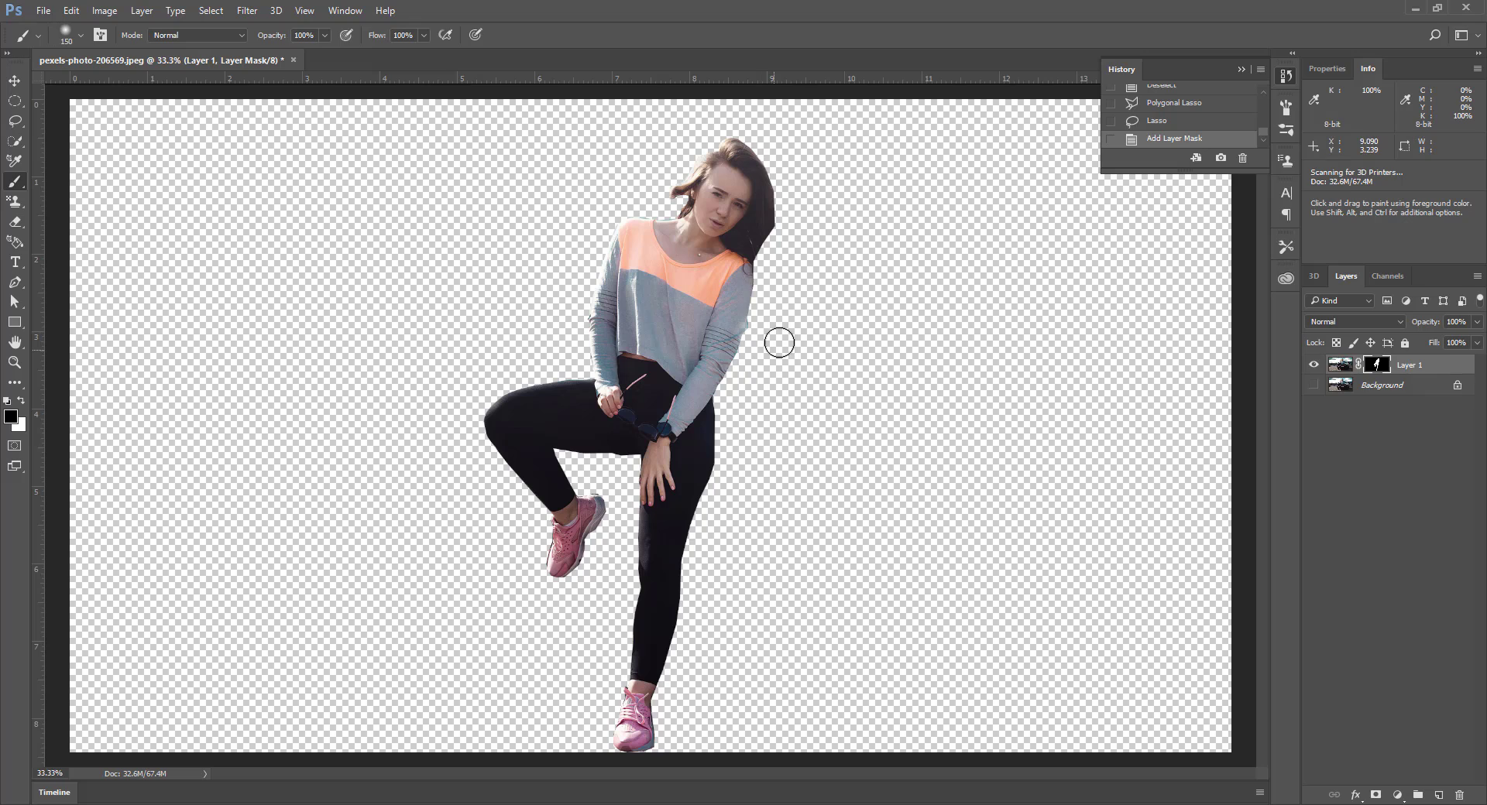
left_click_drag(759, 351, 757, 332)
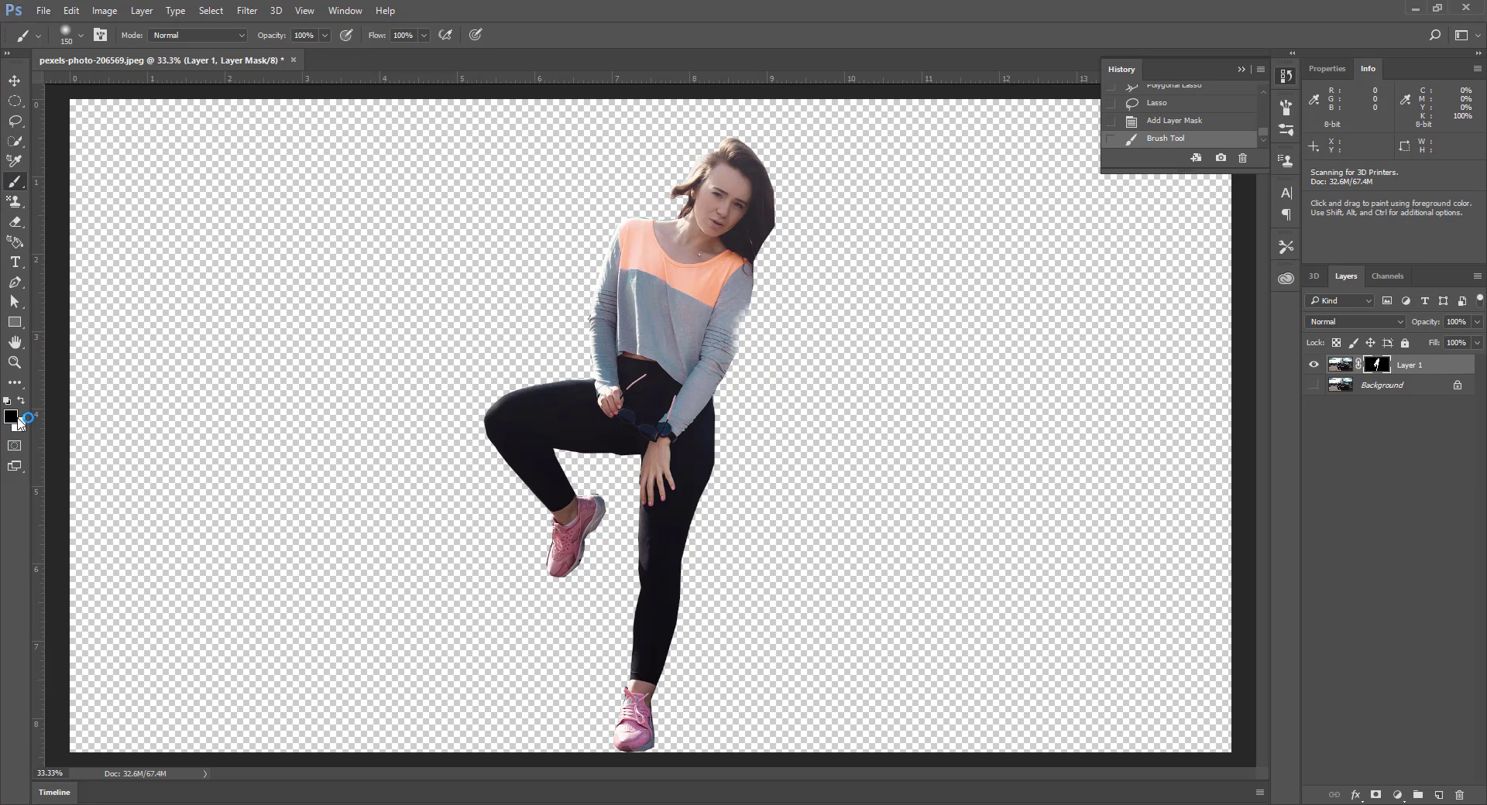
Step: Set the foreground colour to white (ffffff) and the background colour to black in the Color Picker
left_click(500, 178)
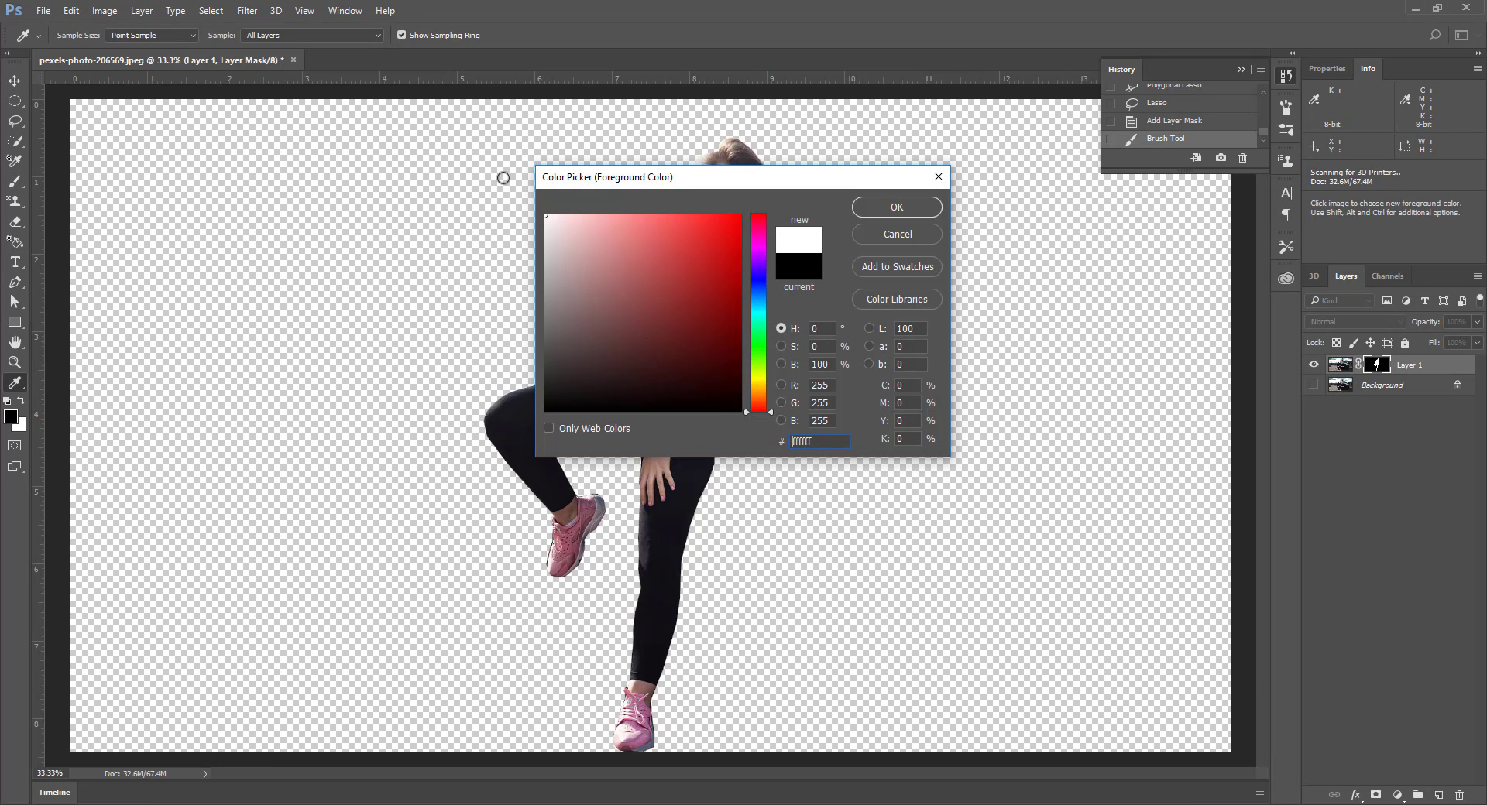
left_click(897, 207)
left_click(19, 426)
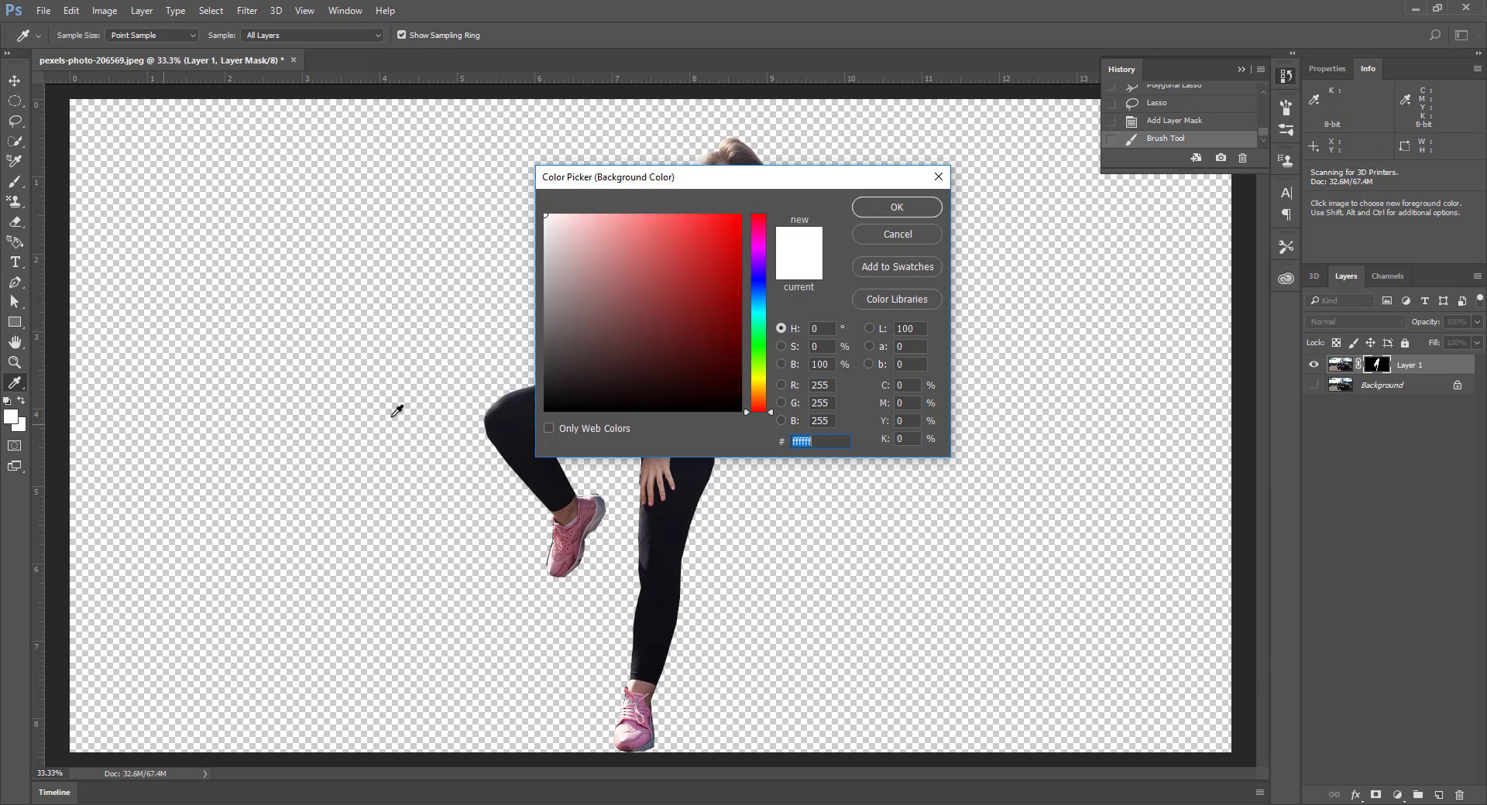
left_click_drag(728, 410, 860, 447)
left_click(896, 209)
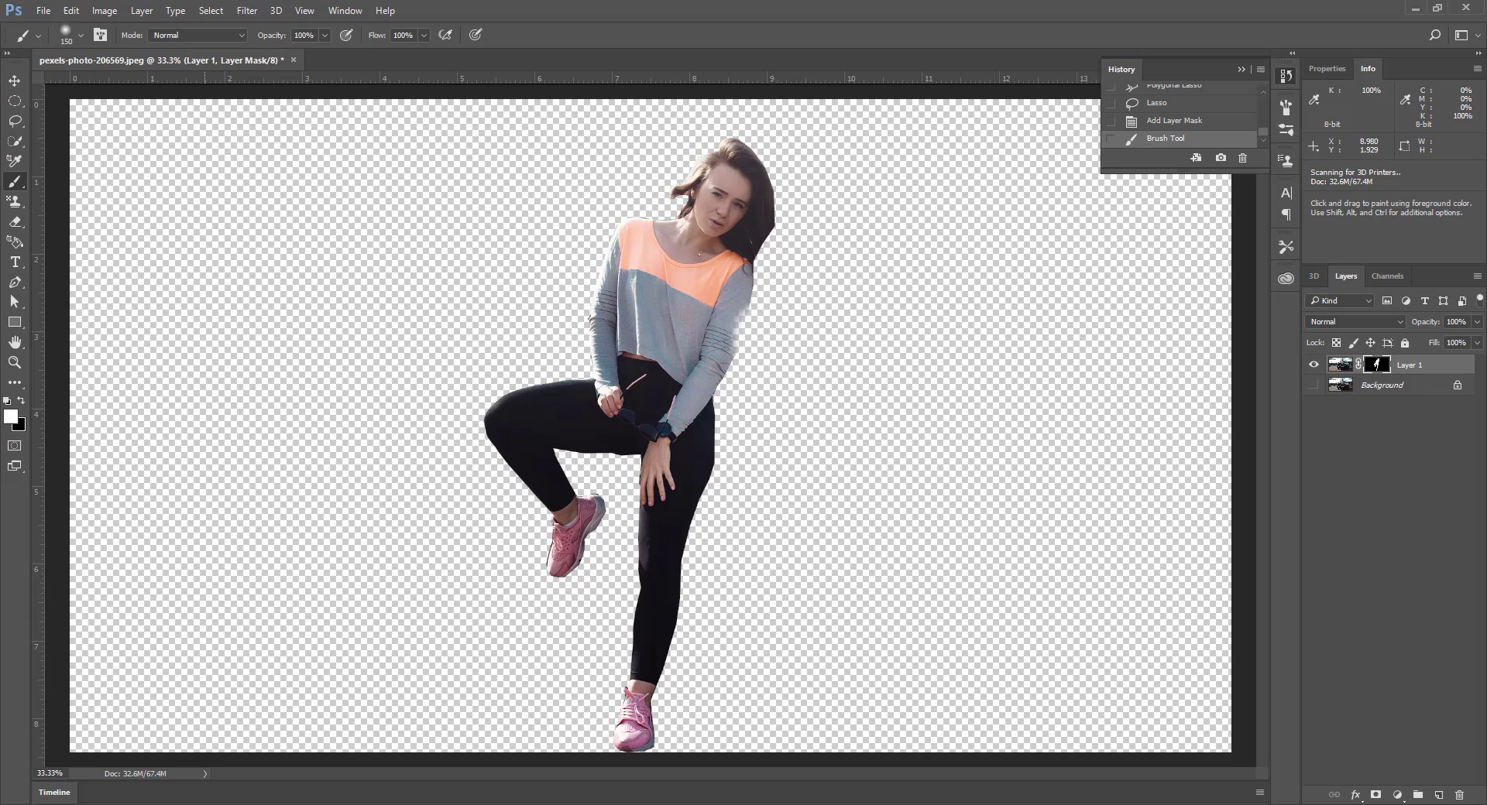
Step: Swap the foreground colour to black and brush over the woman's shoulder and upper arm on the mask to hide them
left_click(22, 401)
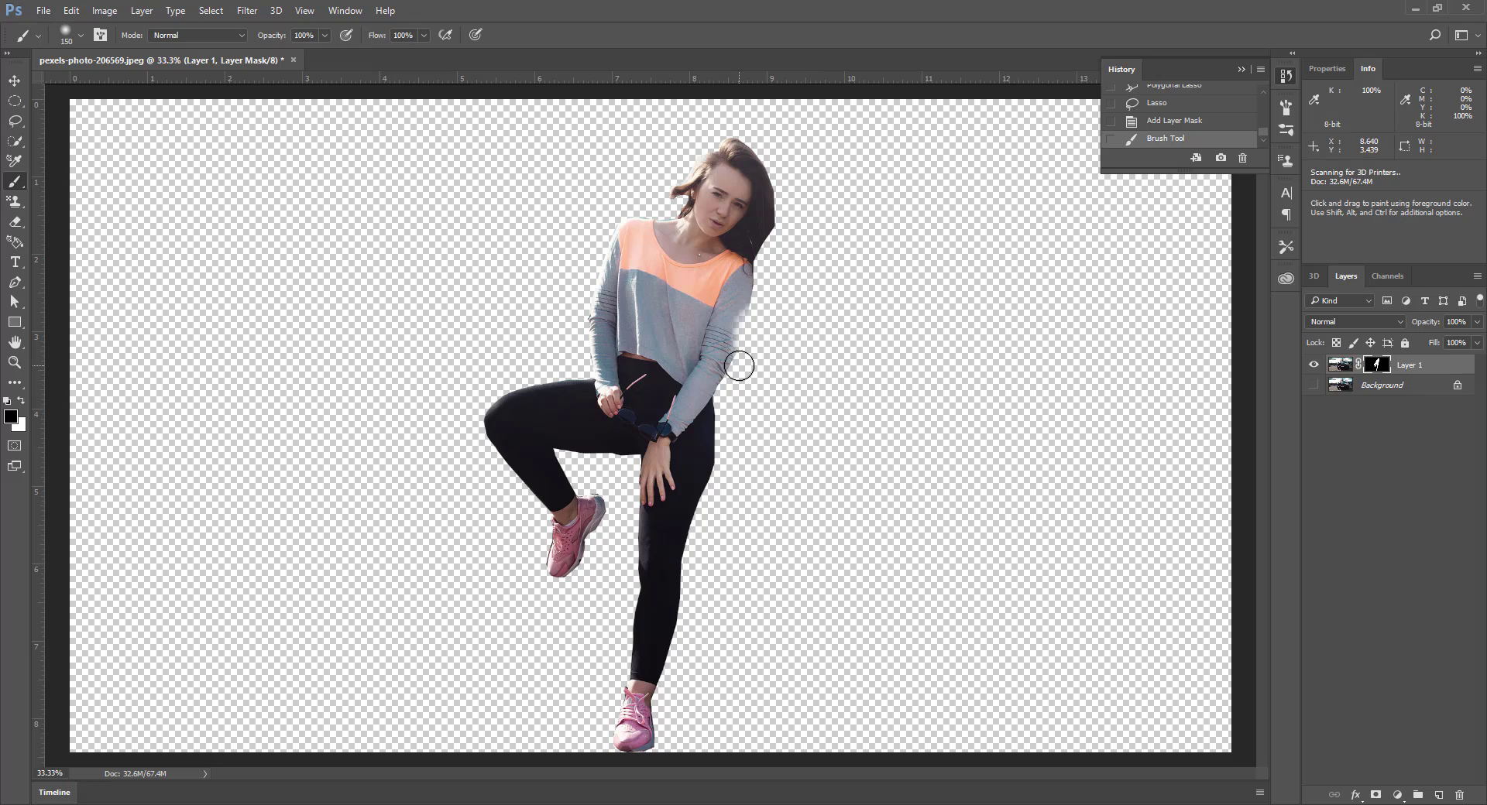
mouse_move(743, 359)
left_mouse_down()
mouse_move(751, 305)
mouse_move(751, 345)
mouse_move(766, 307)
mouse_move(746, 318)
mouse_move(746, 282)
mouse_move(743, 338)
mouse_move(737, 285)
left_mouse_up()
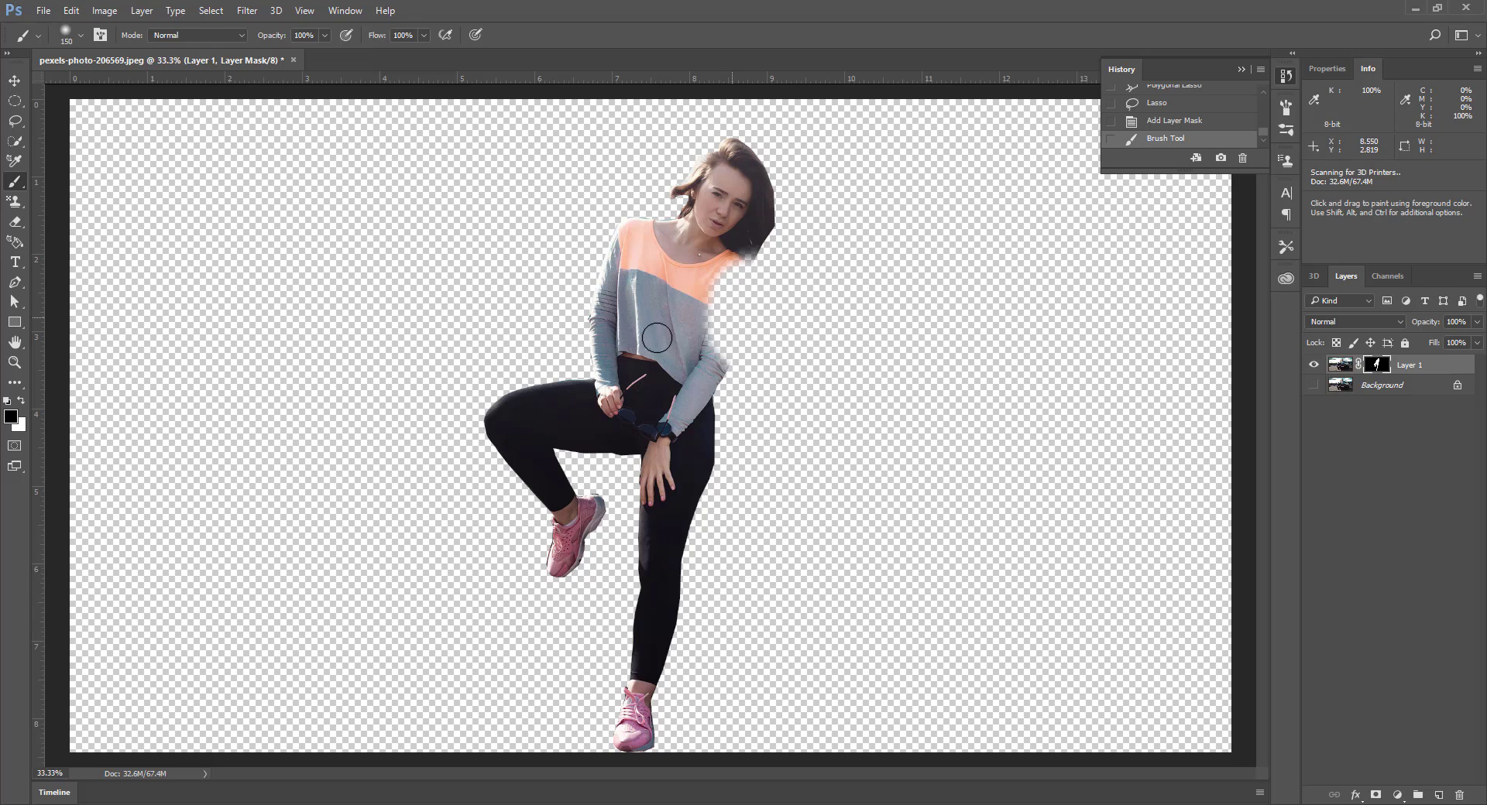
Step: Make white the foreground colour and brush over the woman's shoulder, upper arm and hair edge on the layer mask to reveal them
left_click(21, 401)
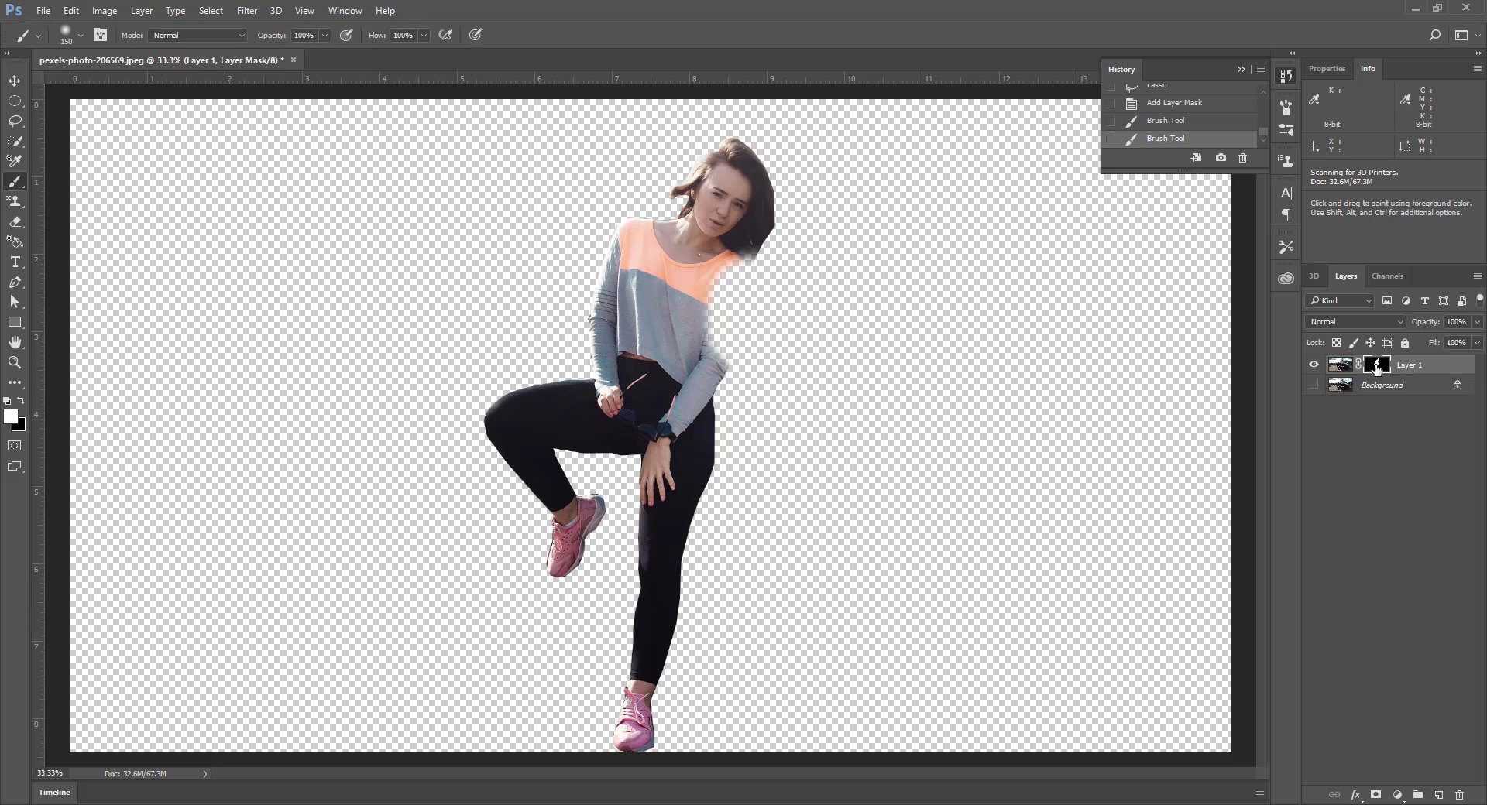
left_click(735, 350)
mouse_move(736, 295)
left_mouse_down()
mouse_move(724, 340)
mouse_move(740, 271)
mouse_move(745, 283)
mouse_move(767, 242)
mouse_move(762, 288)
mouse_move(776, 262)
left_mouse_up()
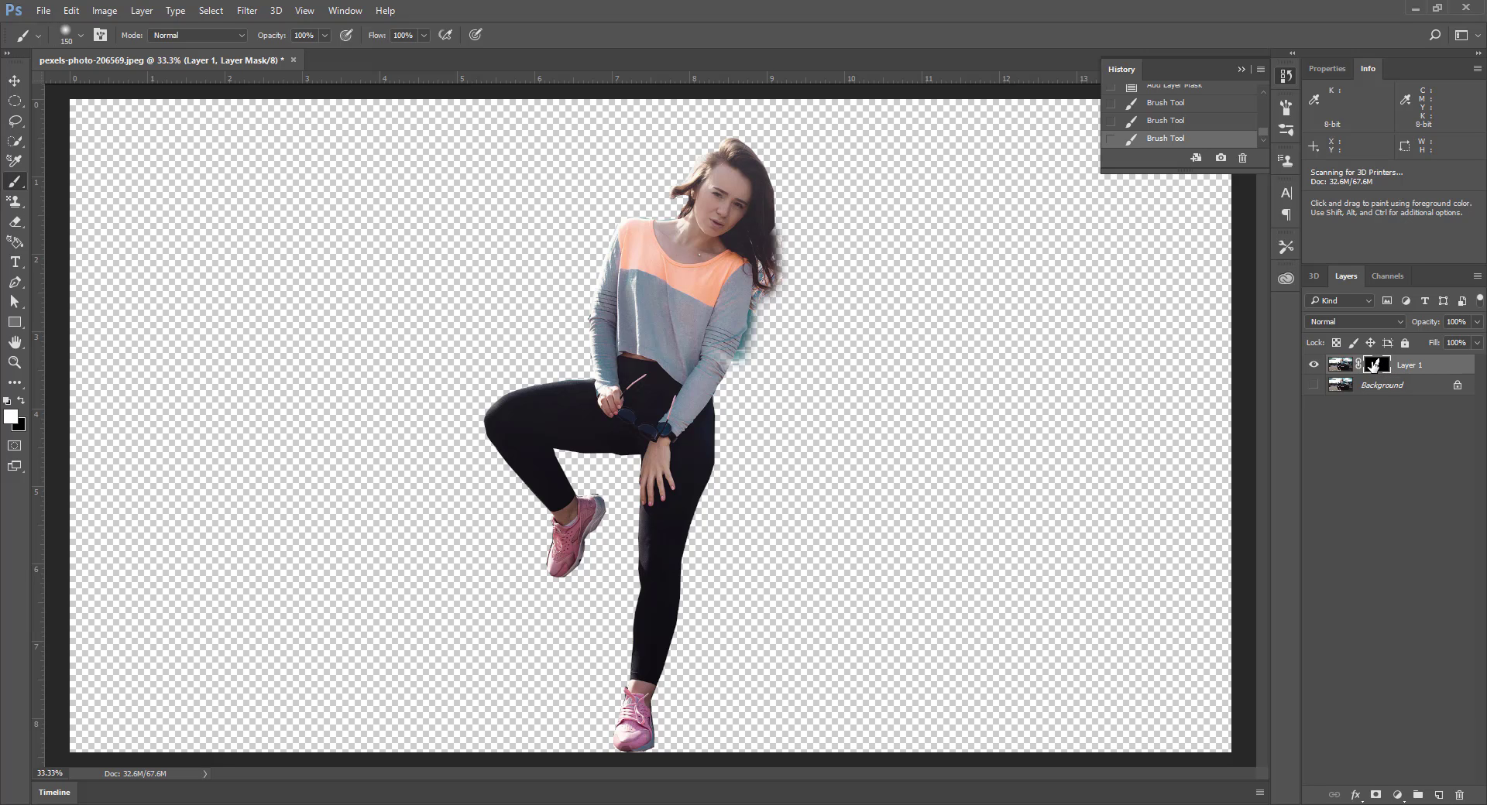
Step: Show only the Background layer for comparison, and return to viewing the masked Layer 1 alone
left_click(1313, 365)
left_click(1314, 385)
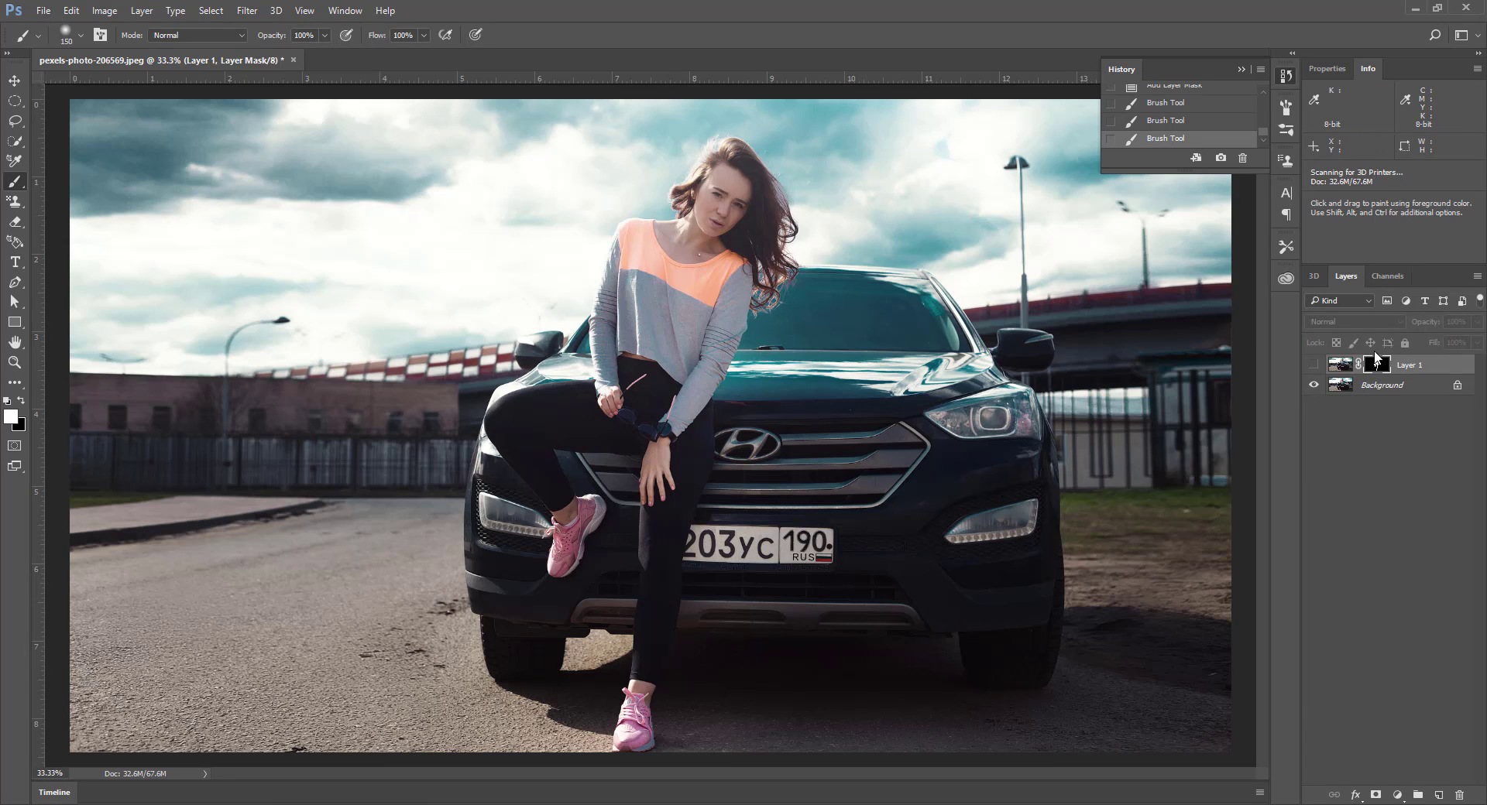
left_click(1314, 365)
left_click(1313, 385)
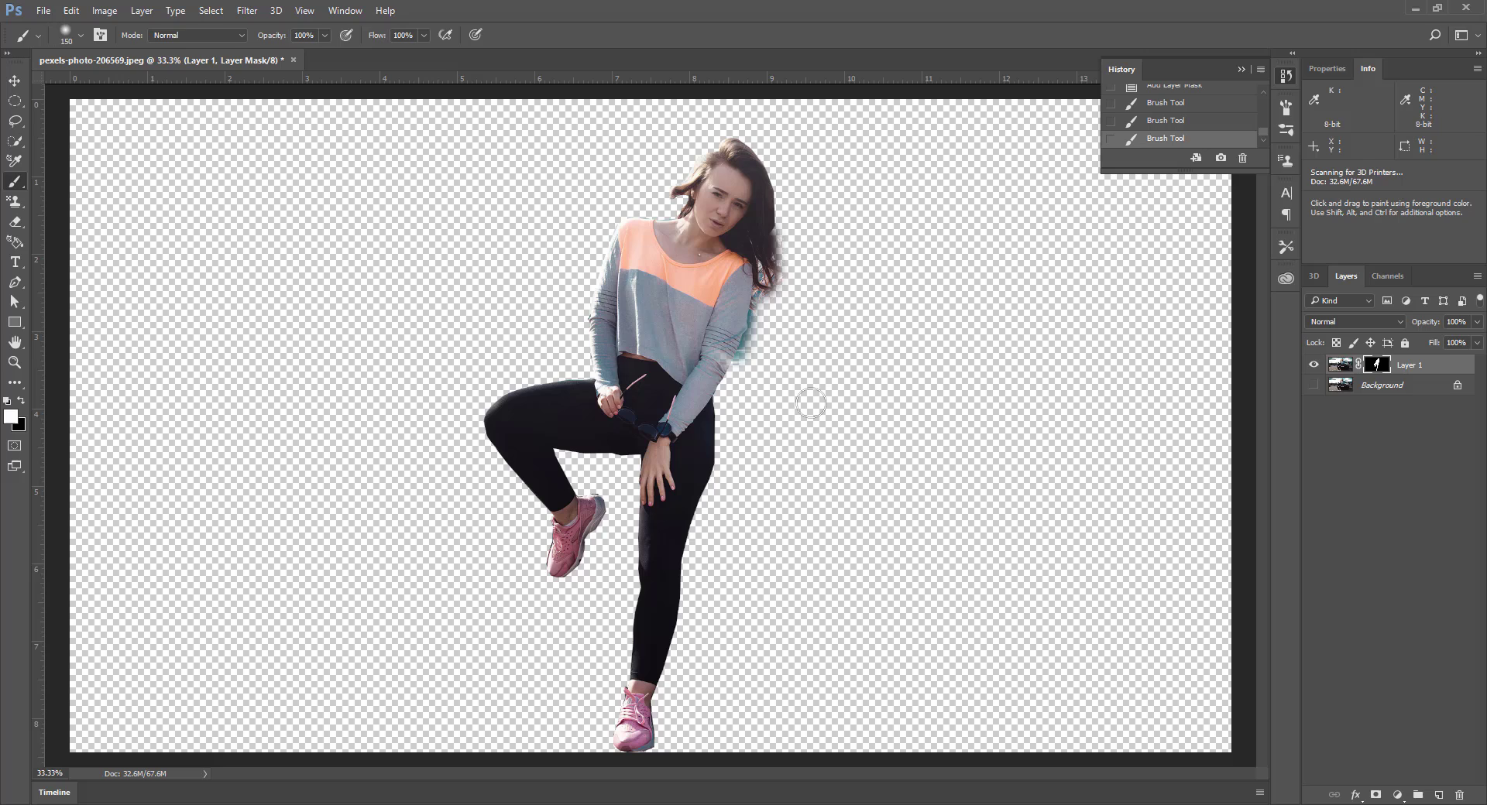
Step: Confirm white (ffffff) in the Color Picker, swap the foreground to black, and brush away the excess beside her sleeve and hair
left_click(11, 417)
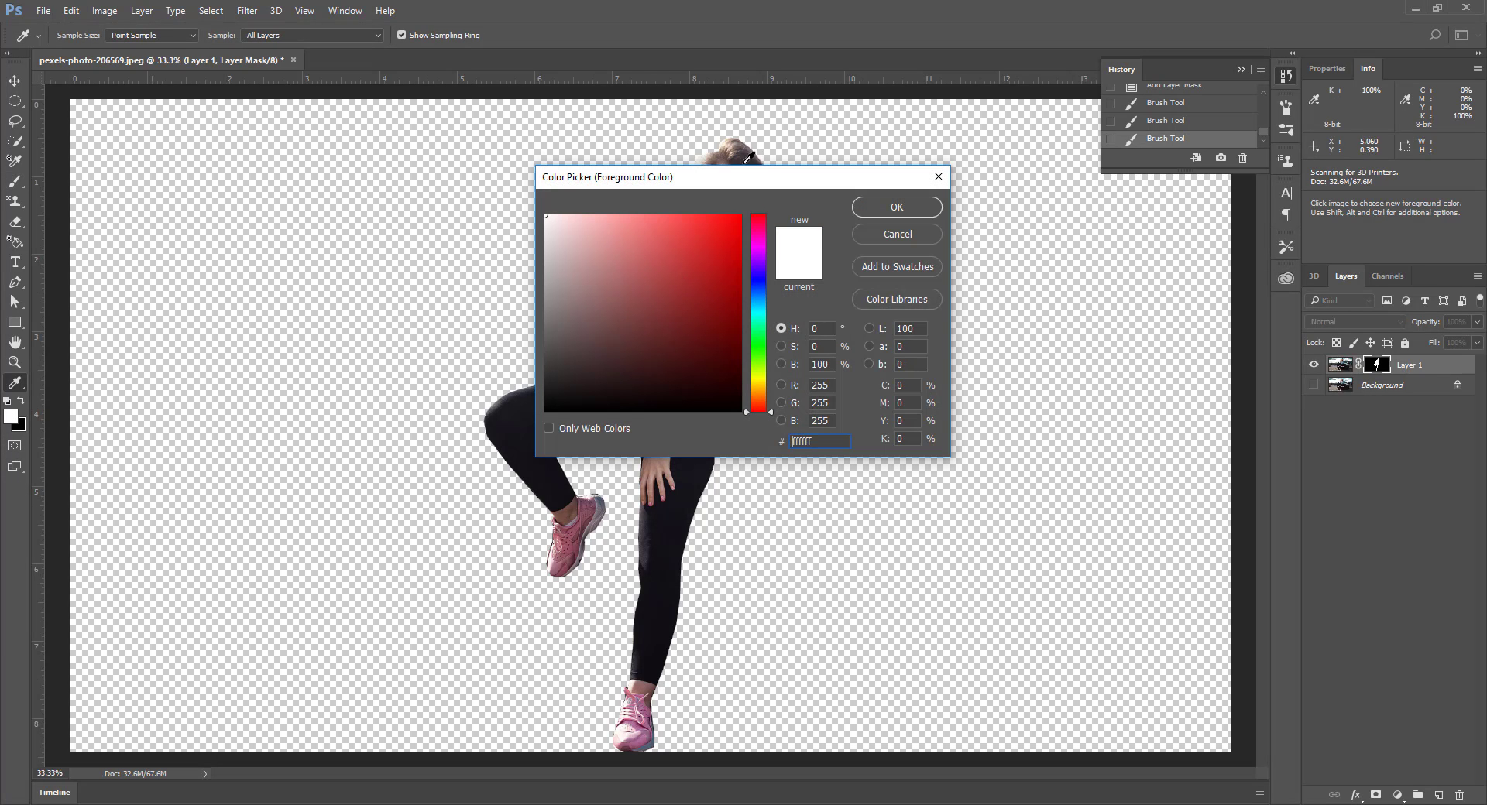
left_click(878, 208)
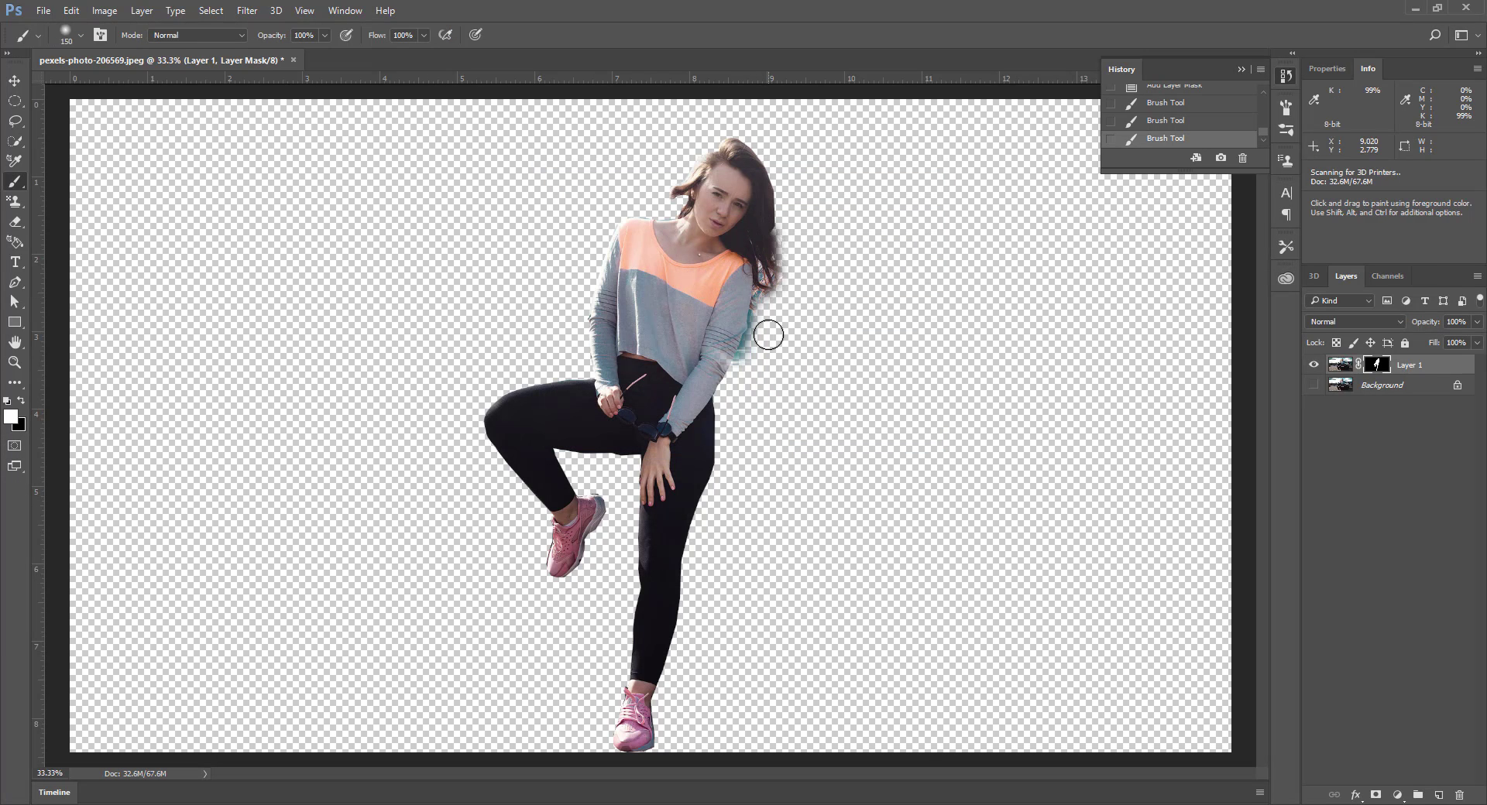
left_click(22, 402)
mouse_move(765, 375)
left_mouse_down()
mouse_move(772, 280)
mouse_move(794, 245)
mouse_move(751, 361)
mouse_move(760, 349)
left_mouse_up()
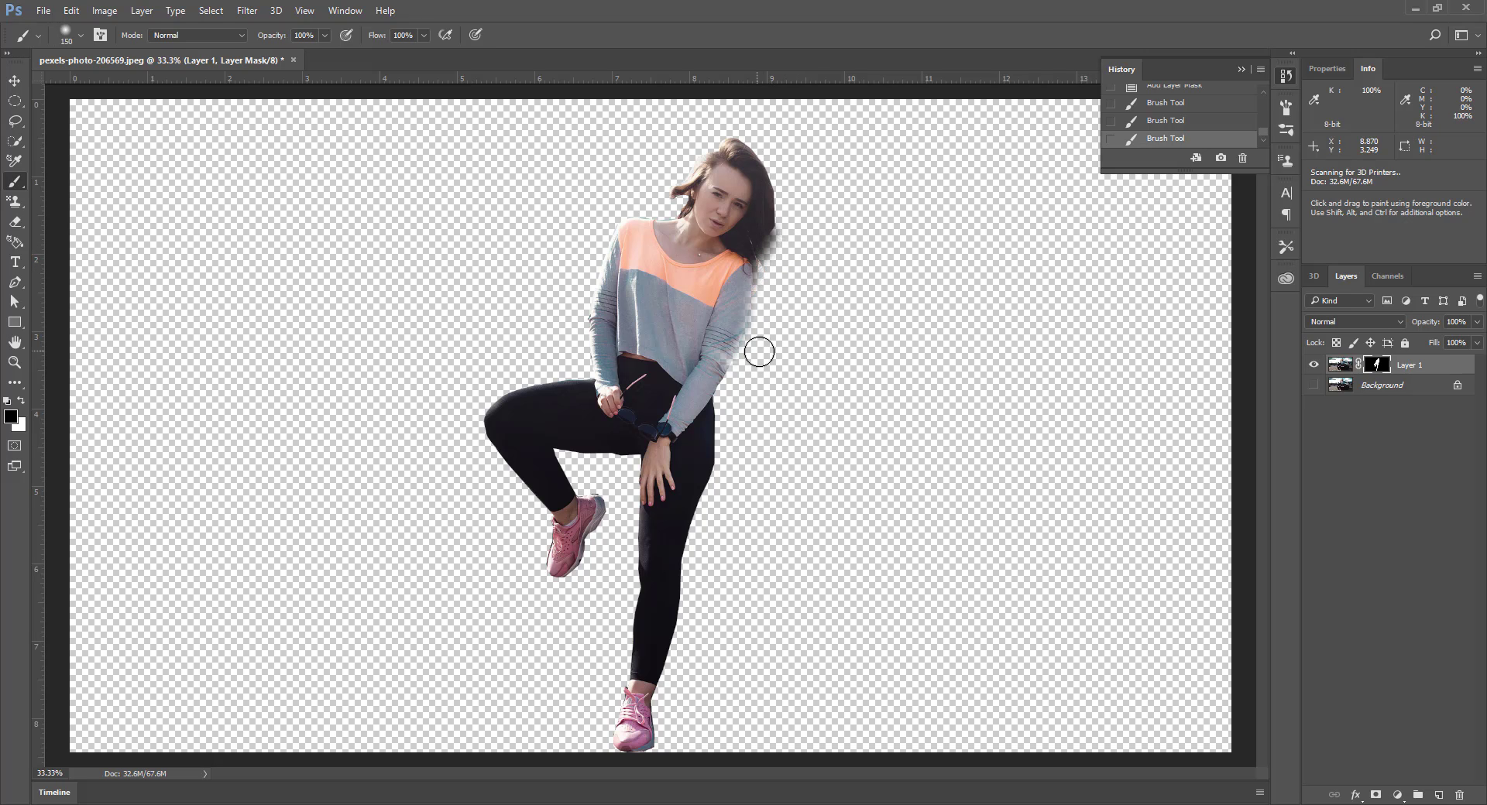
Step: Make white the foreground colour and resize the mask brush up to 1100 px and down to 60 px
key("x")
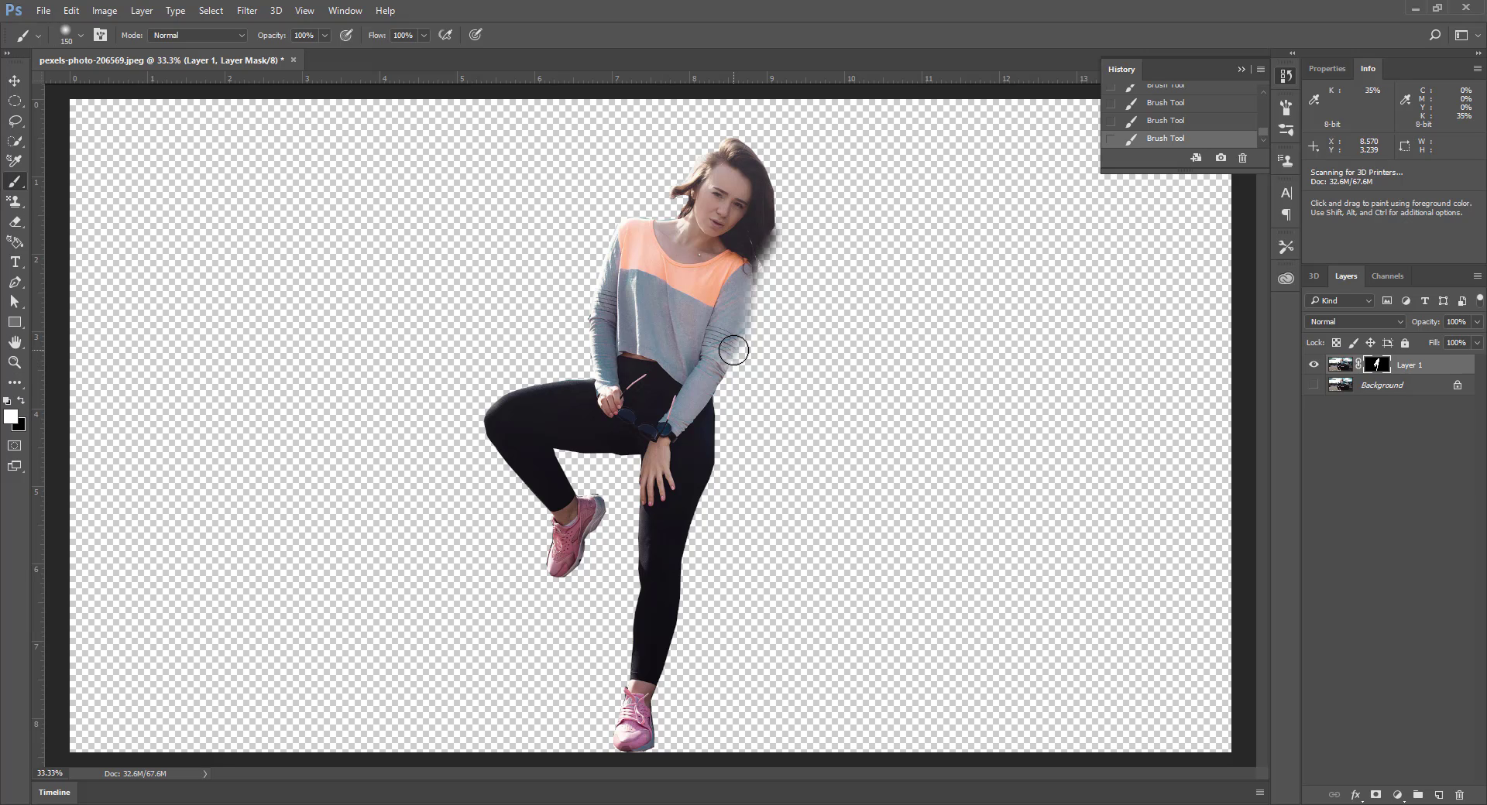
key("bracketleft")
key("bracketleft")
key("bracketleft")
key("bracketleft")
key("bracketright")
key("bracketright")
key("bracketright")
key("bracketright")
key("bracketright")
key("bracketright")
key("bracketright")
key("bracketright")
key("bracketright")
key("bracketright")
key("bracketright")
key("bracketleft")
key("bracketleft")
key("bracketleft")
key("bracketleft")
key("bracketleft")
key("bracketleft")
key("bracketleft")
key("bracketleft")
key("bracketleft")
key("bracketleft")
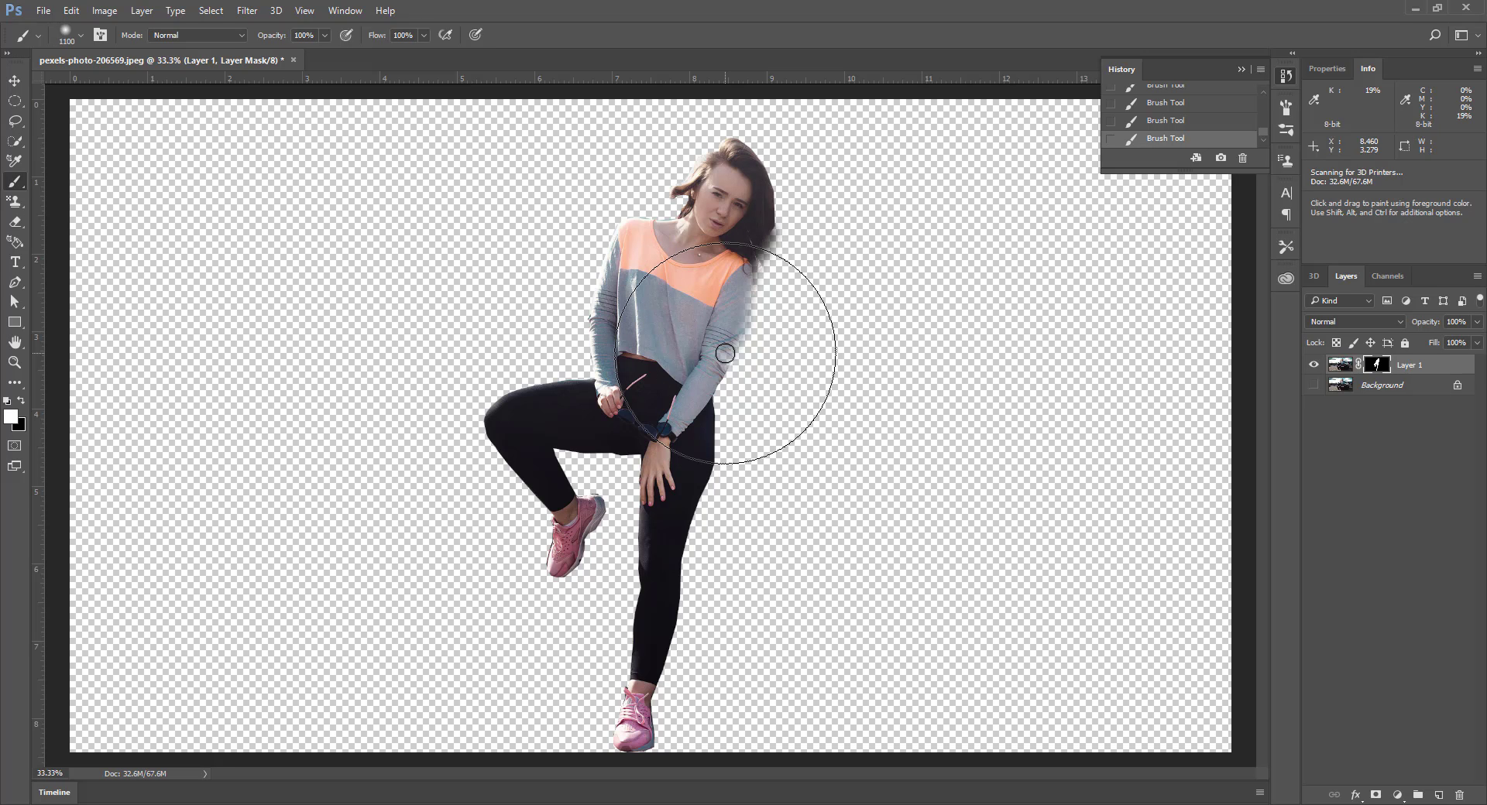
key("bracketright")
key("bracketleft")
key("bracketleft")
key("bracketleft")
key("bracketleft")
key("bracketleft")
key("bracketleft")
key("bracketleft")
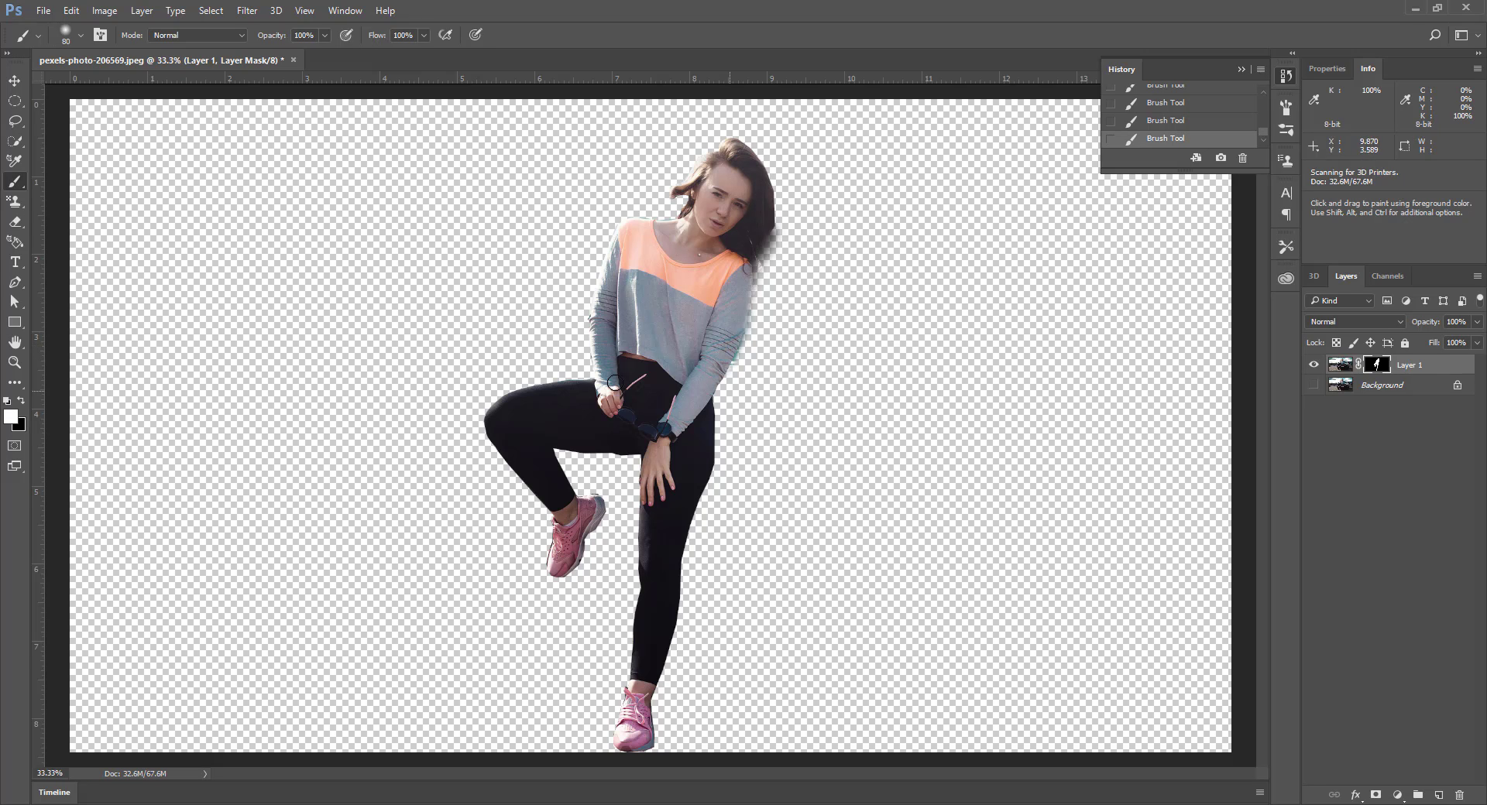
Step: Switch to the Move tool, show the Background layer again and make it the active layer
left_click(15, 80)
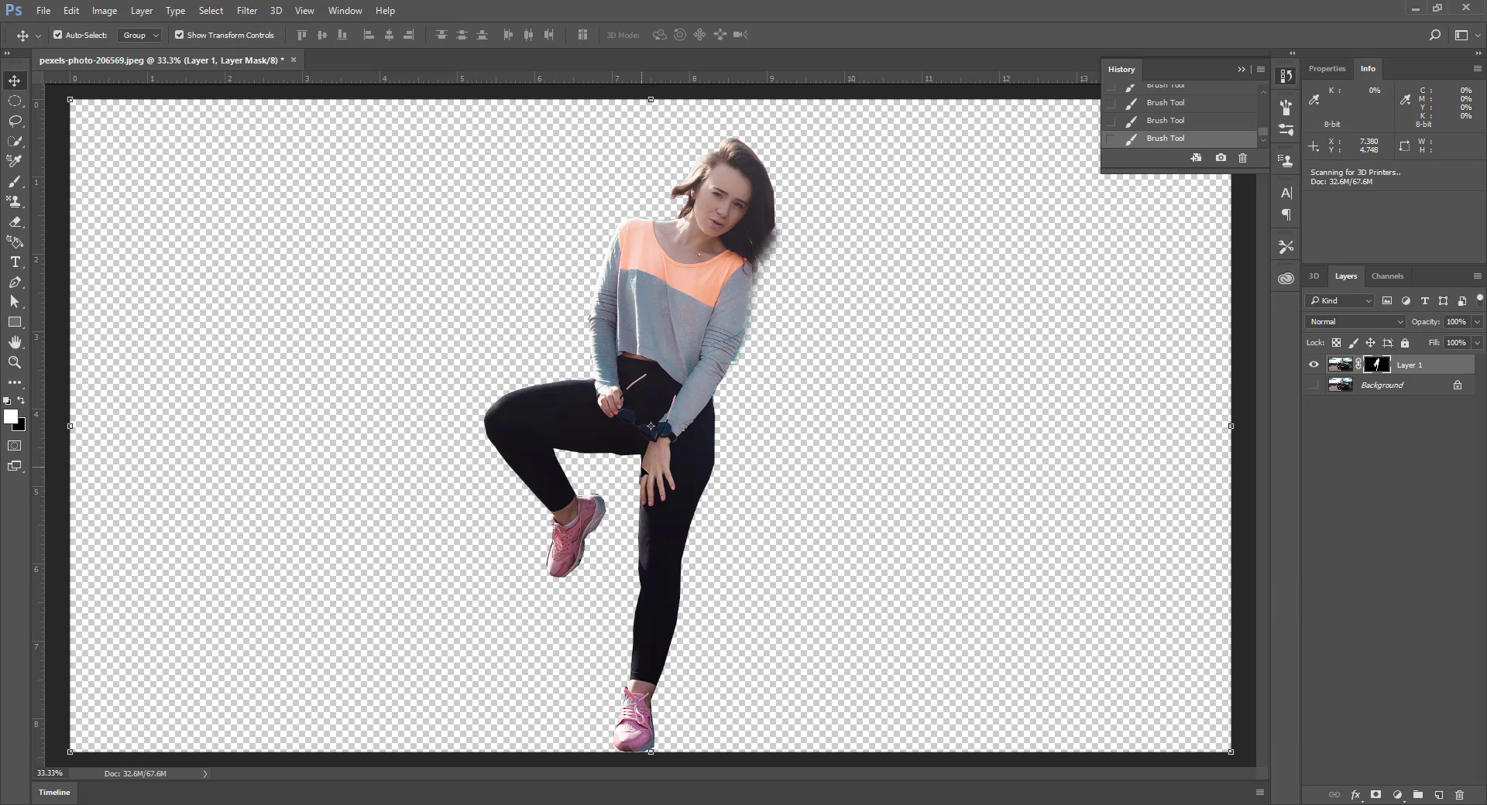
left_click(1314, 385)
left_click(1367, 390)
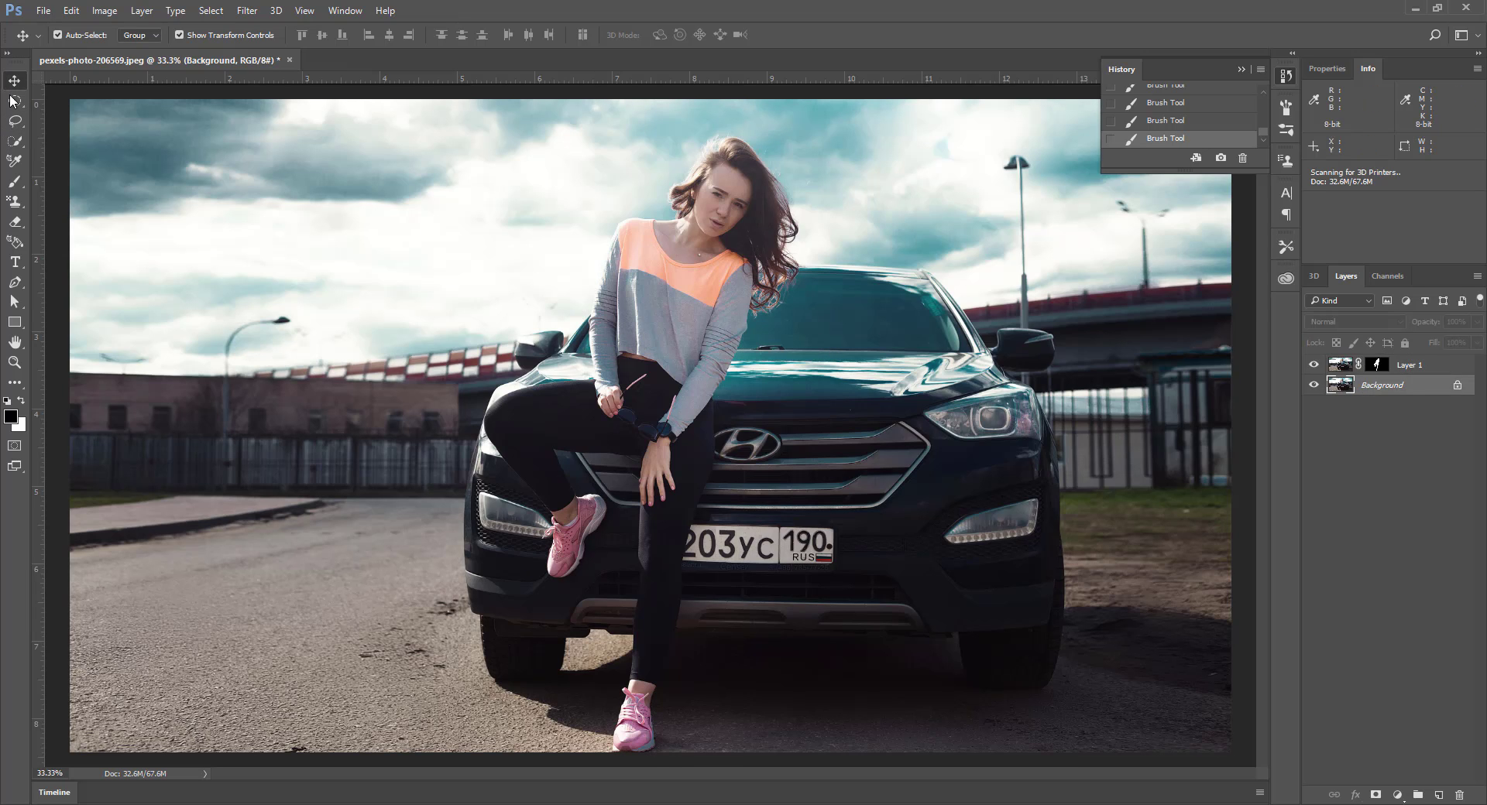
Step: Look through the variants of the marquee, lasso and quick selection tools
left_click_drag(13, 101, 137, 99)
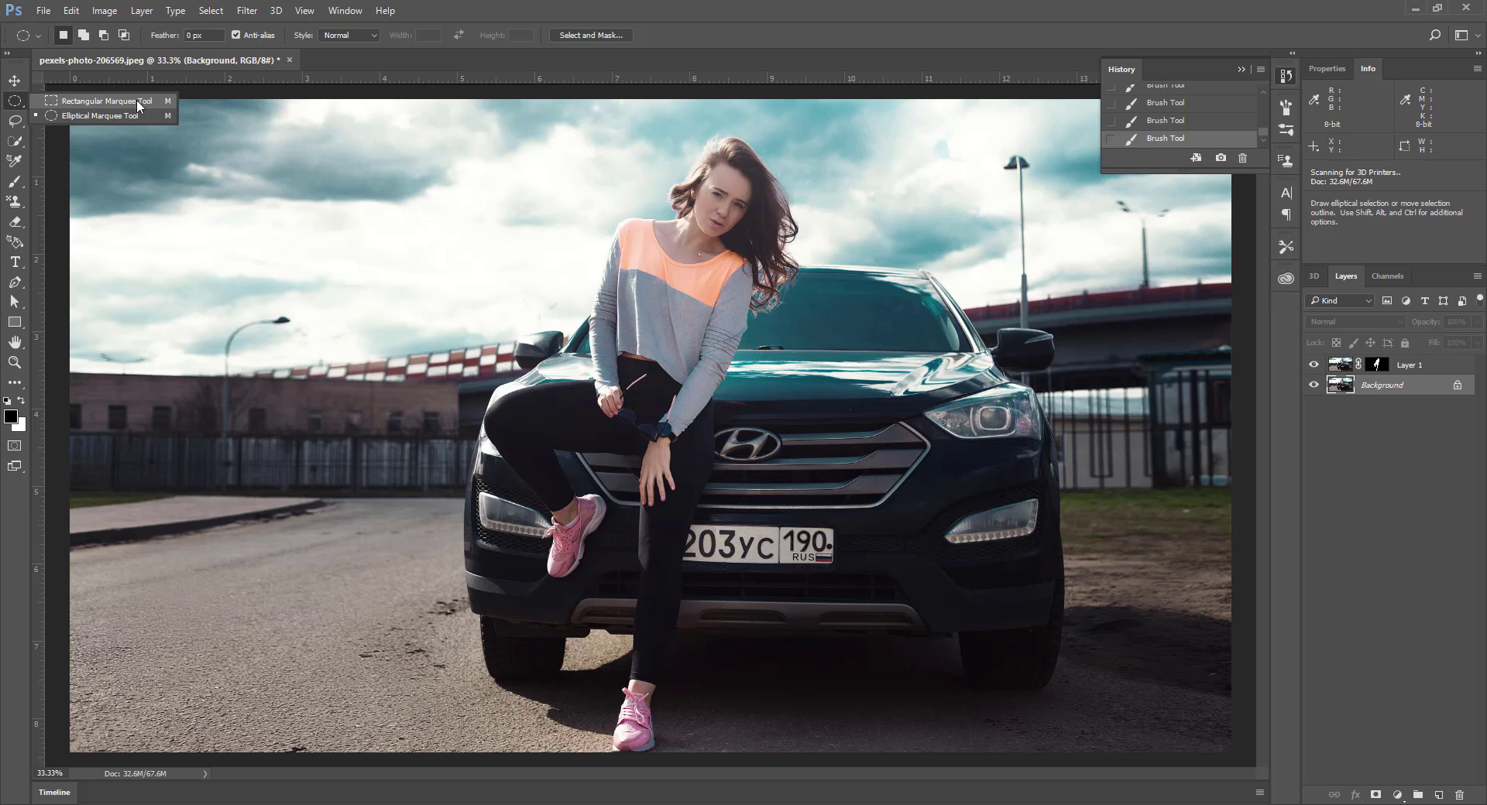
left_click(136, 103)
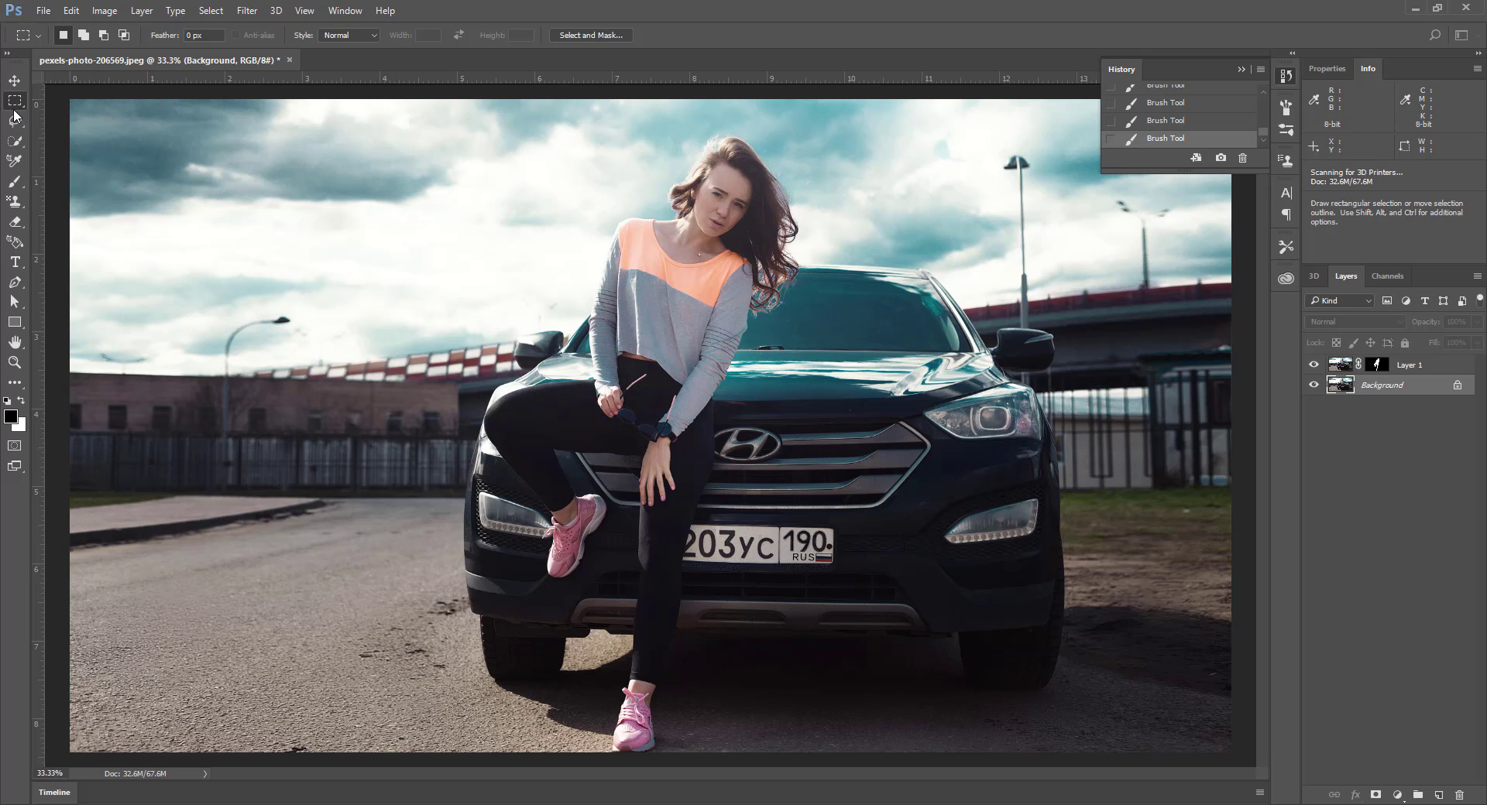
right_click(15, 105)
left_click(85, 116)
right_click(15, 121)
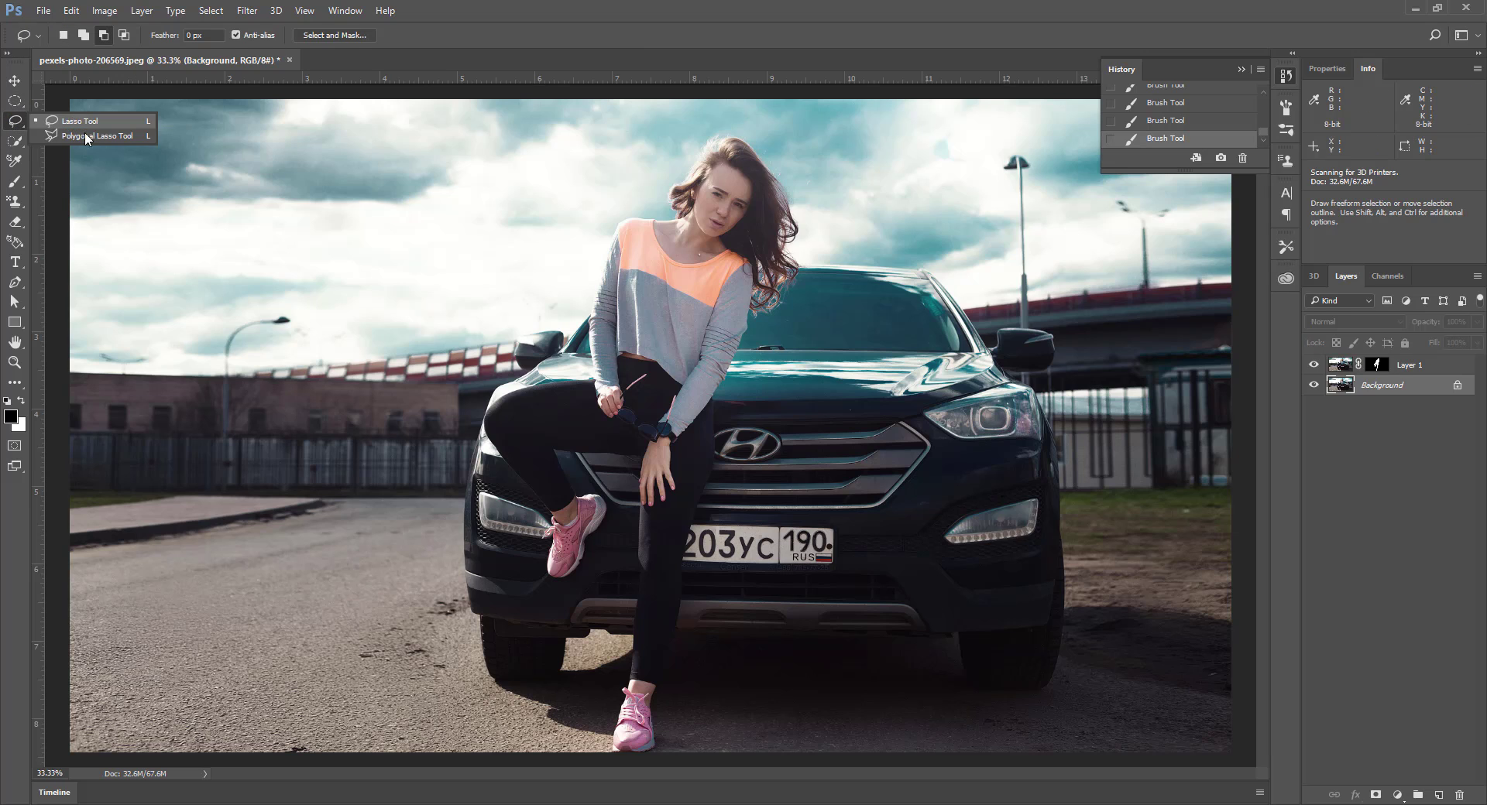
right_click(10, 142)
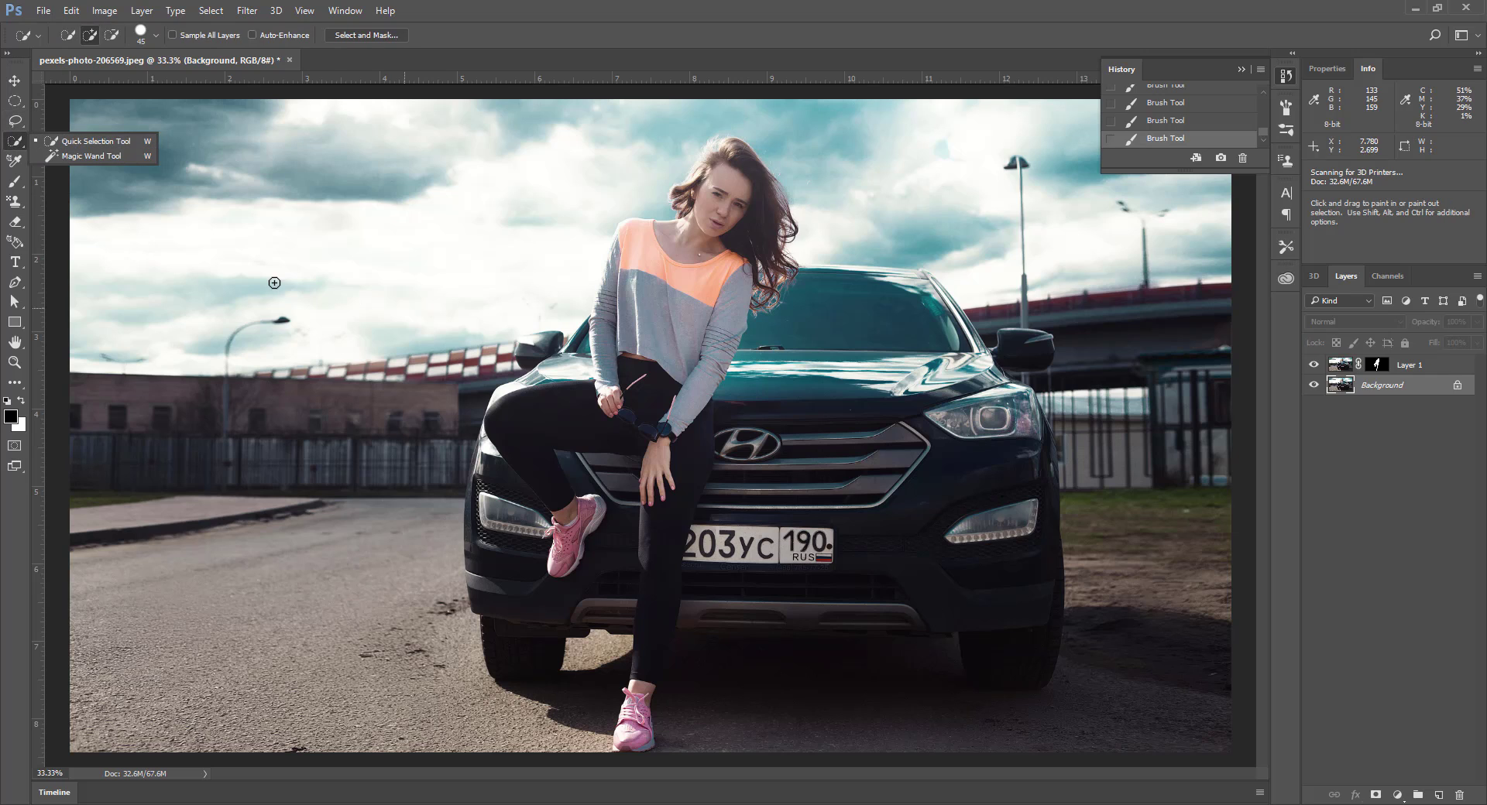
left_click(48, 144)
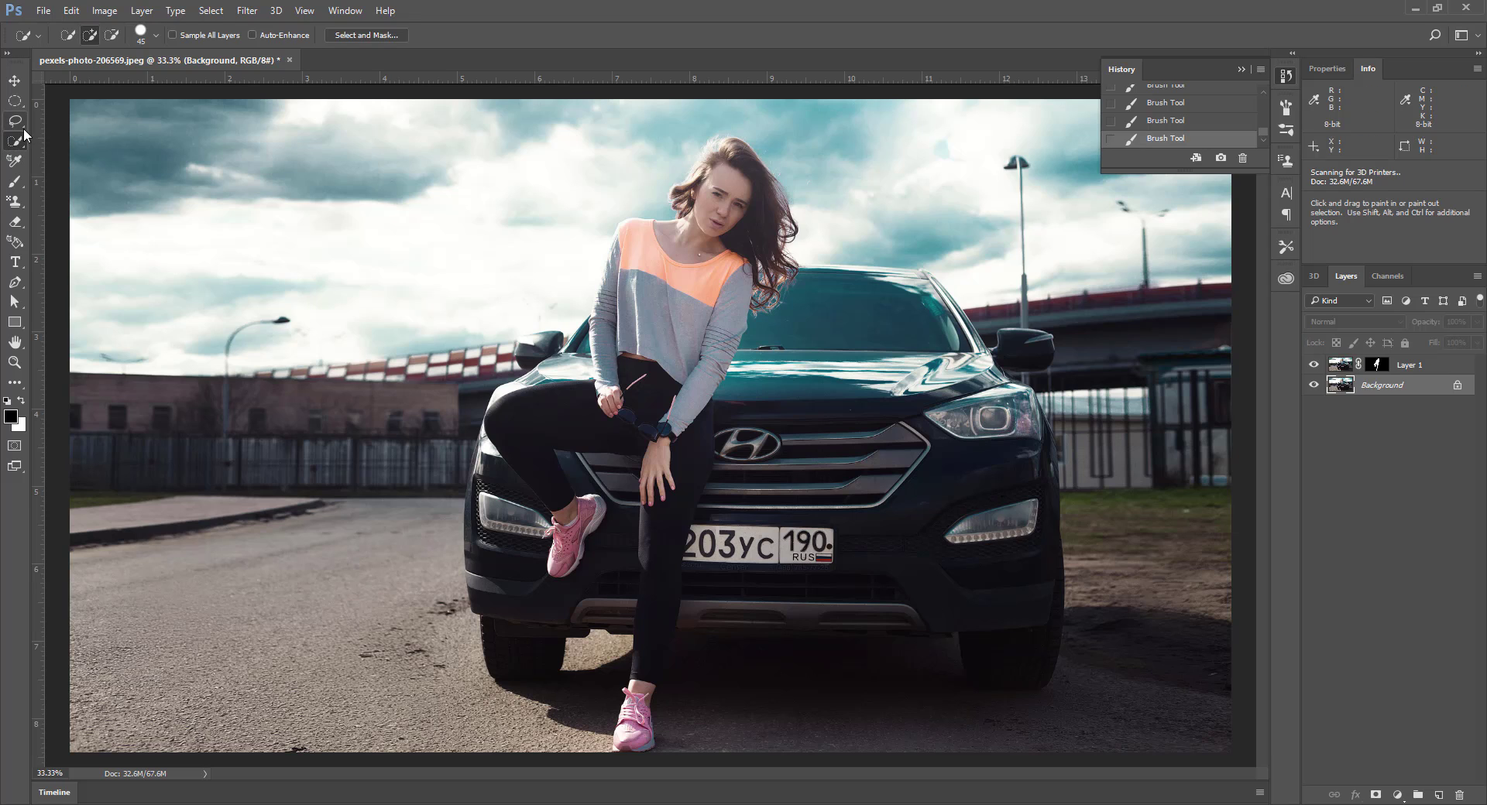
left_click(16, 122)
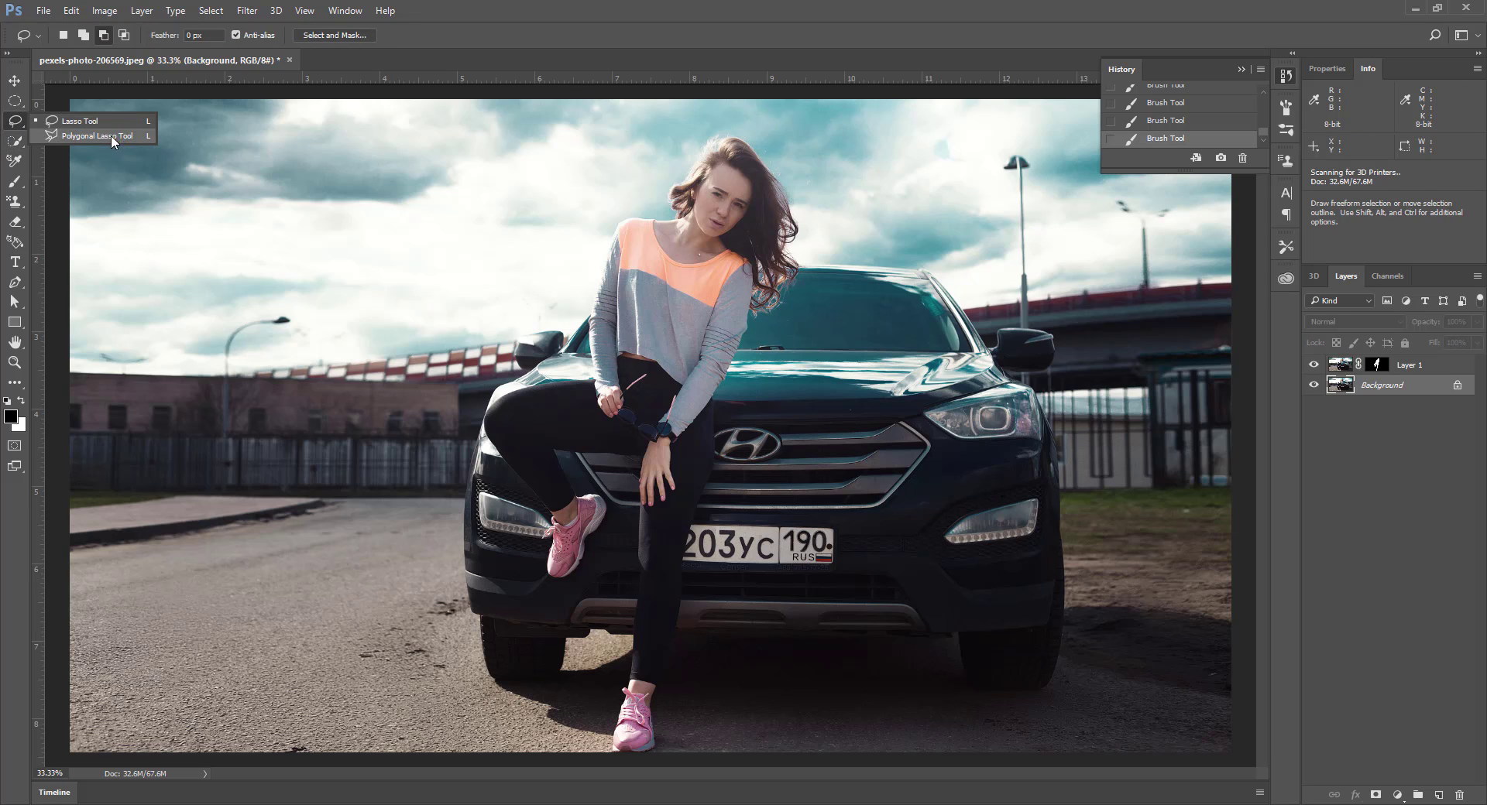
left_click(110, 136)
Step: Select the woman's shoe, legs, torso and face on the Background with the Quick Selection Tool
left_click(15, 141)
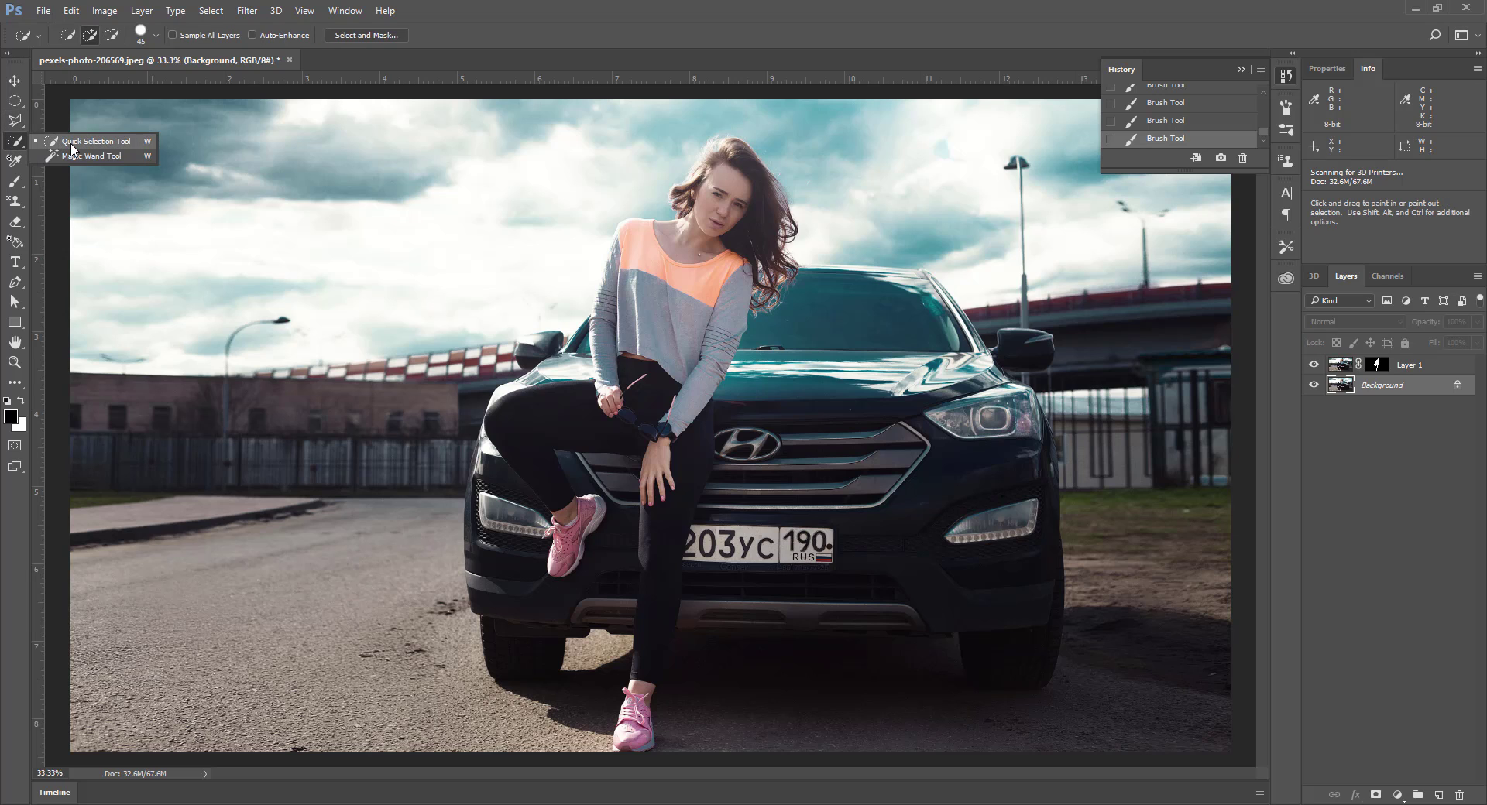
left_click(73, 147)
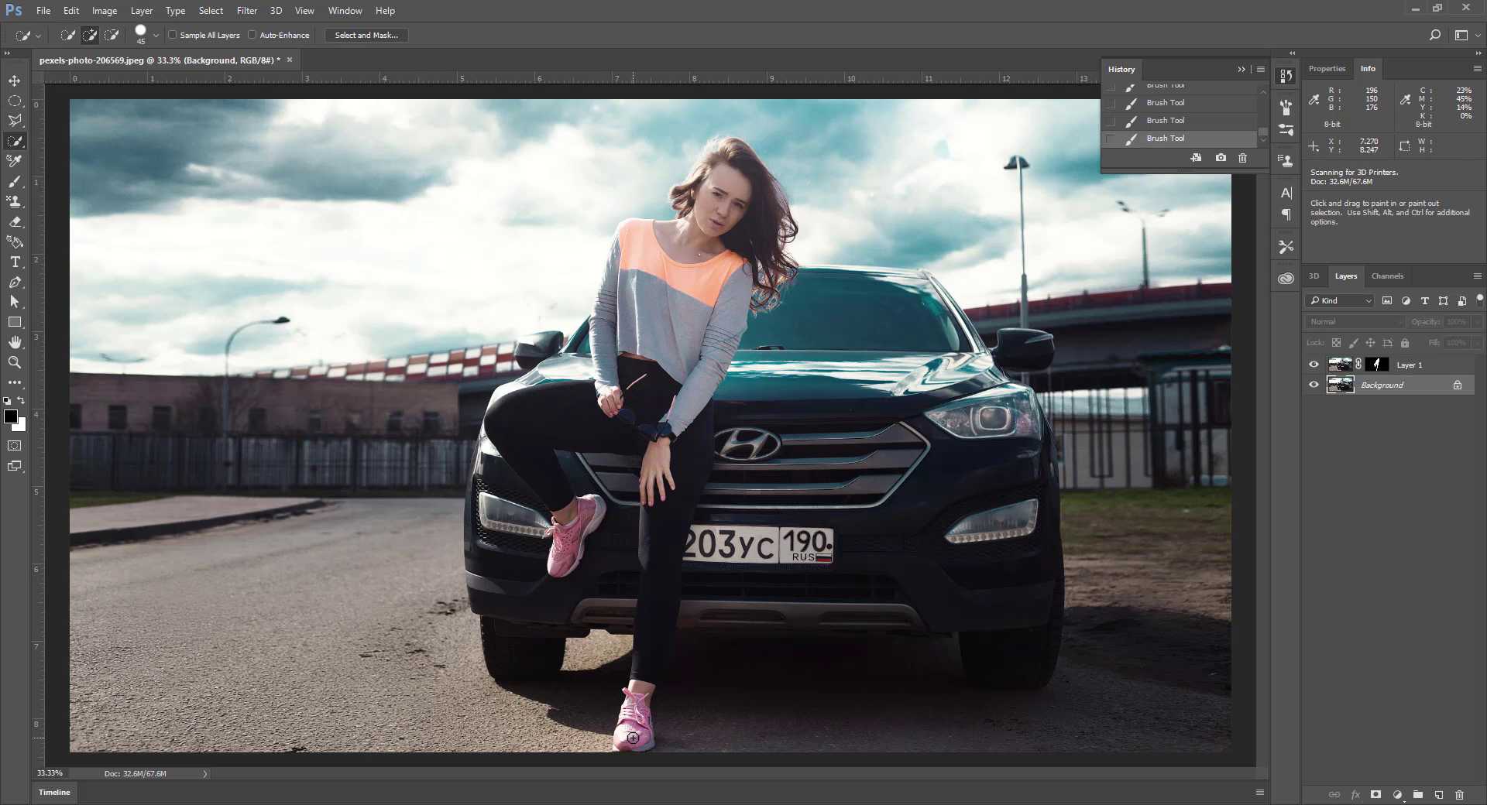
mouse_move(633, 737)
left_mouse_down()
mouse_move(631, 681)
mouse_move(681, 554)
mouse_move(664, 438)
mouse_move(725, 169)
mouse_move(589, 318)
mouse_move(612, 286)
mouse_move(601, 389)
mouse_move(517, 440)
mouse_move(542, 471)
mouse_move(476, 480)
mouse_move(495, 496)
left_mouse_up()
Step: Subtract the car's headlight, wheel, bumper and the grille between the woman's legs from the quick selection
key("alt")
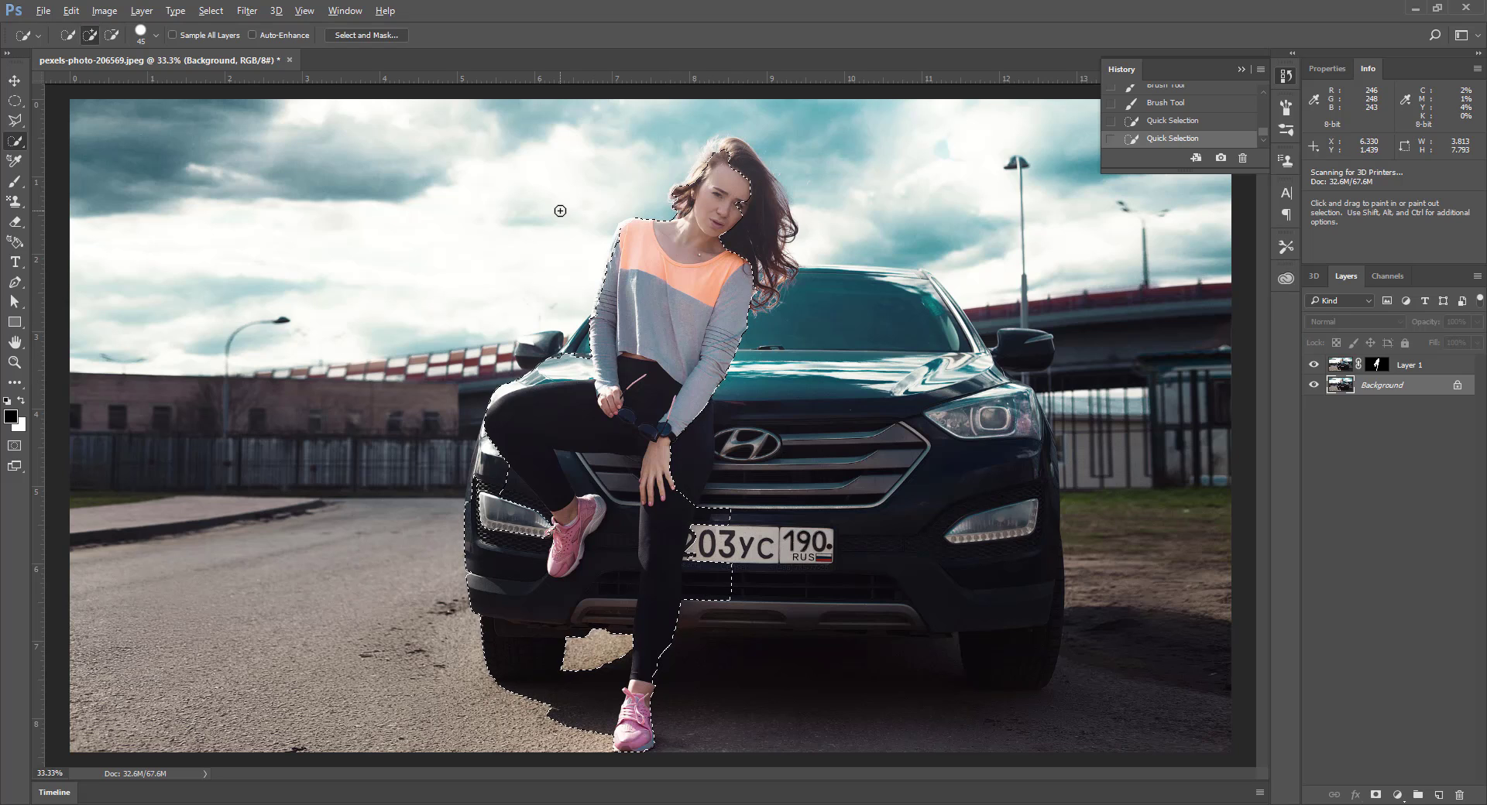
key("alt")
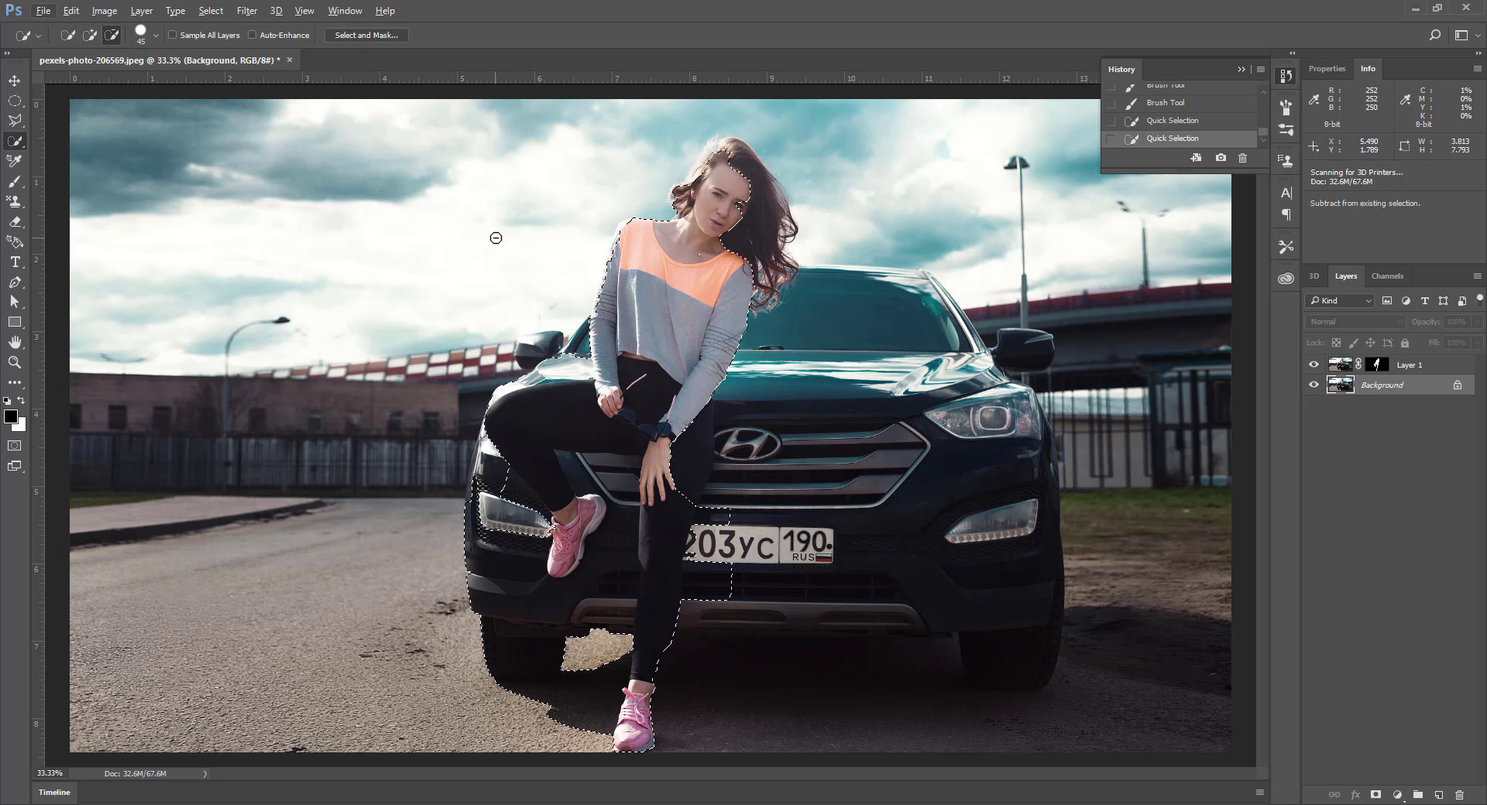
key("alt")
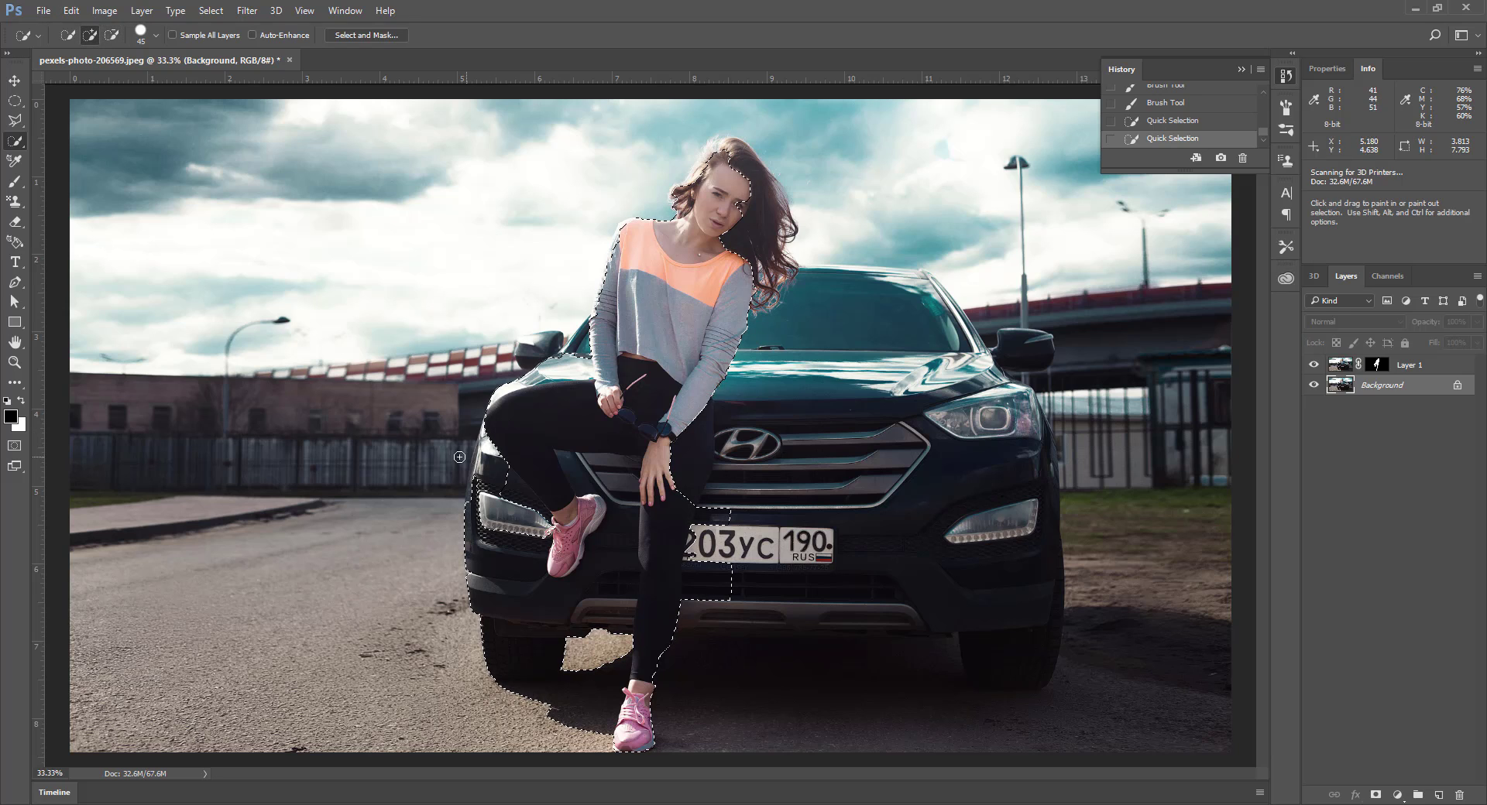
key("alt")
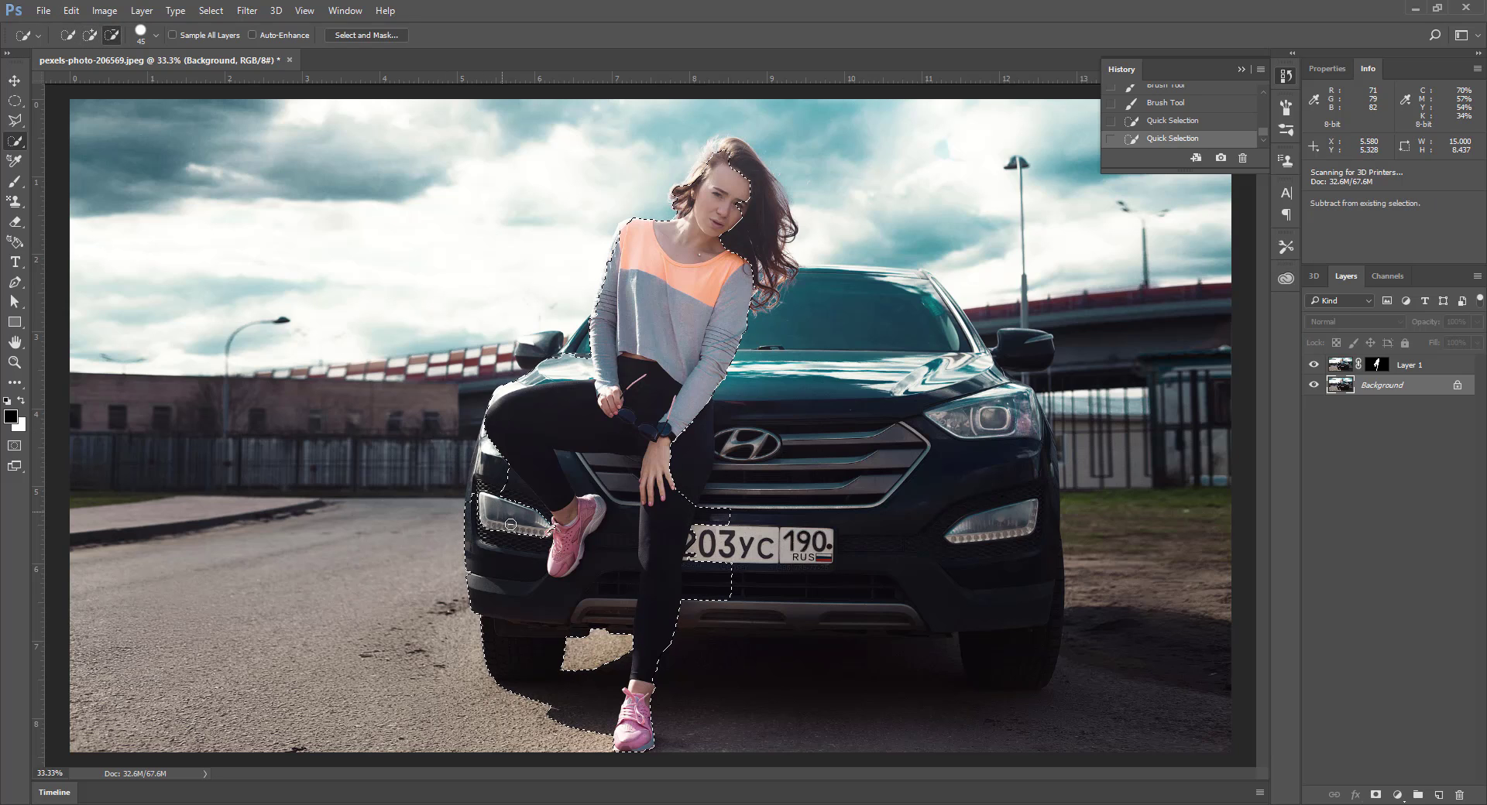
left_click_drag(510, 525, 512, 537)
left_click_drag(512, 602, 523, 638)
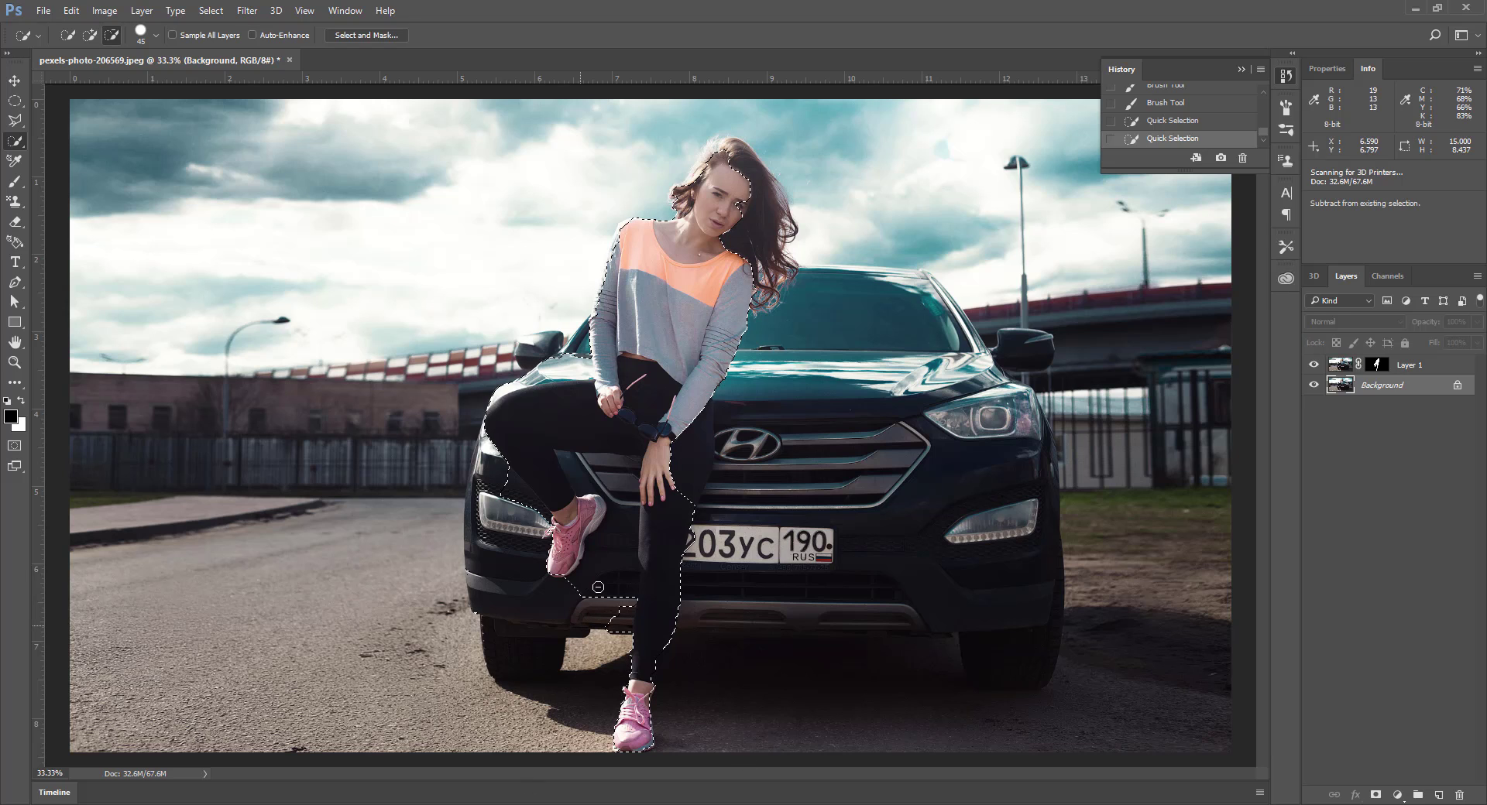
mouse_move(598, 587)
left_mouse_down()
mouse_move(622, 466)
mouse_move(581, 465)
left_mouse_up()
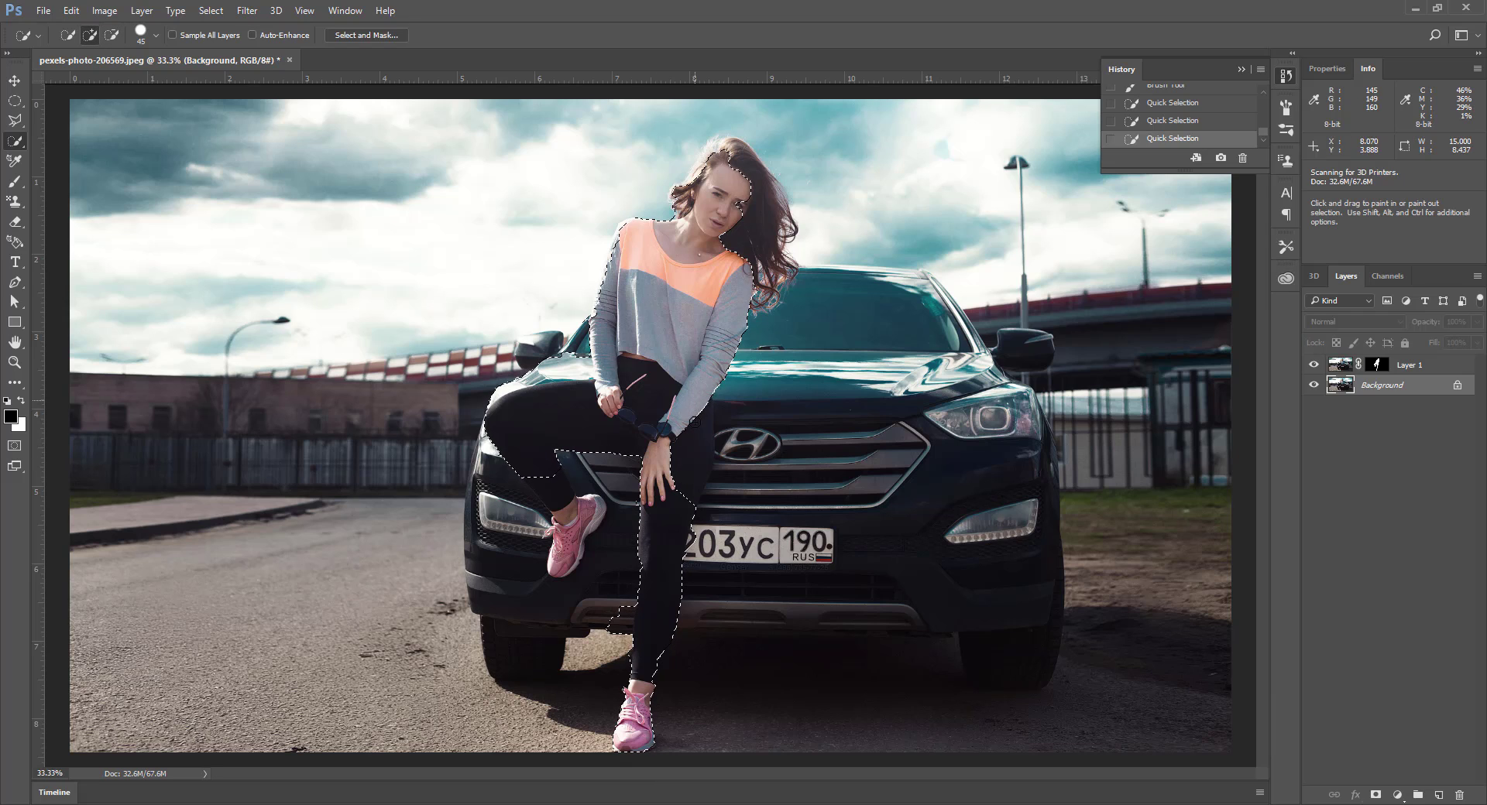
Step: Add the raised lower leg, shoe and hair to the selection, and subtract the bumper patch beside the standing leg
key("alt")
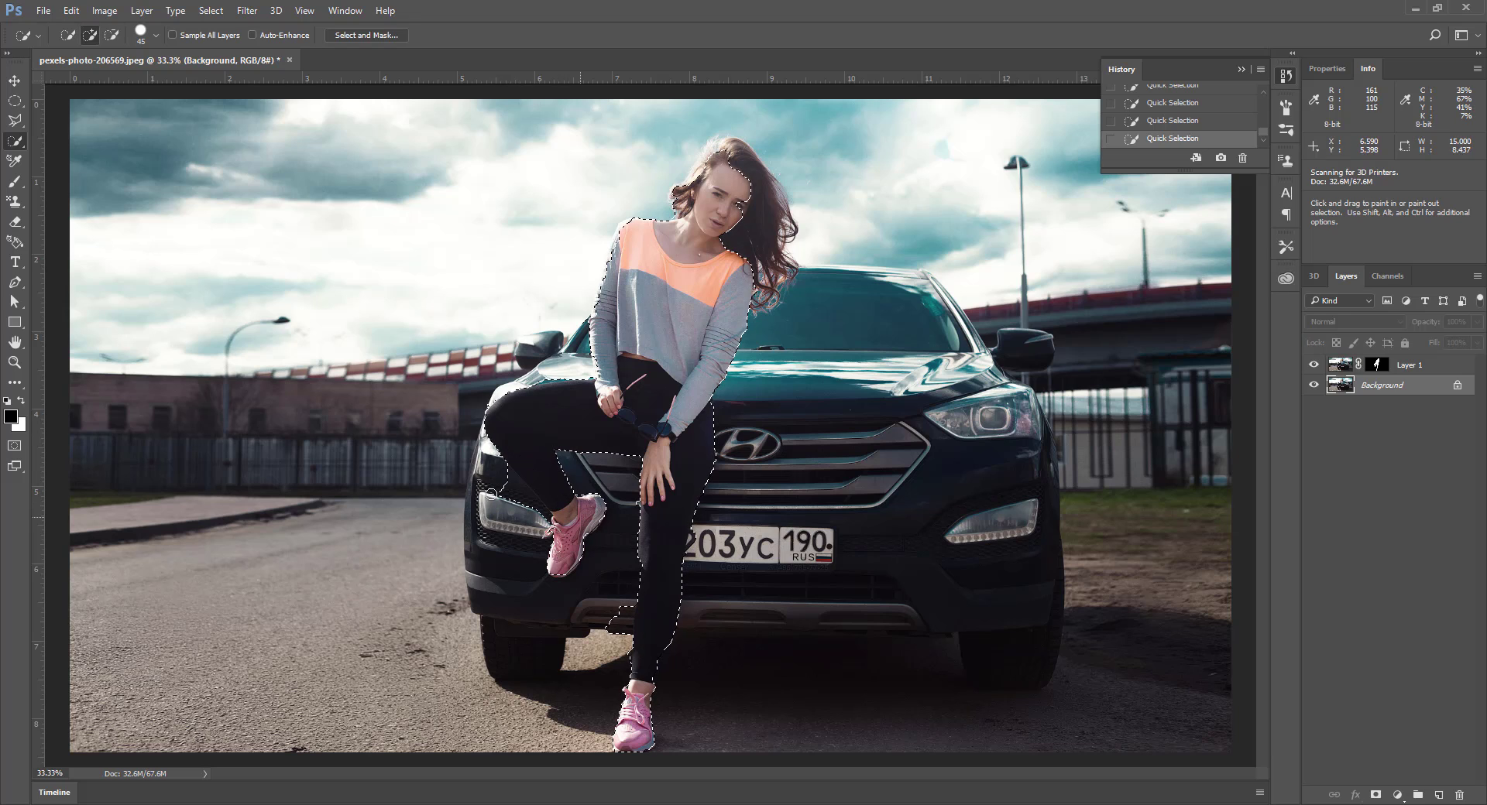
key("alt")
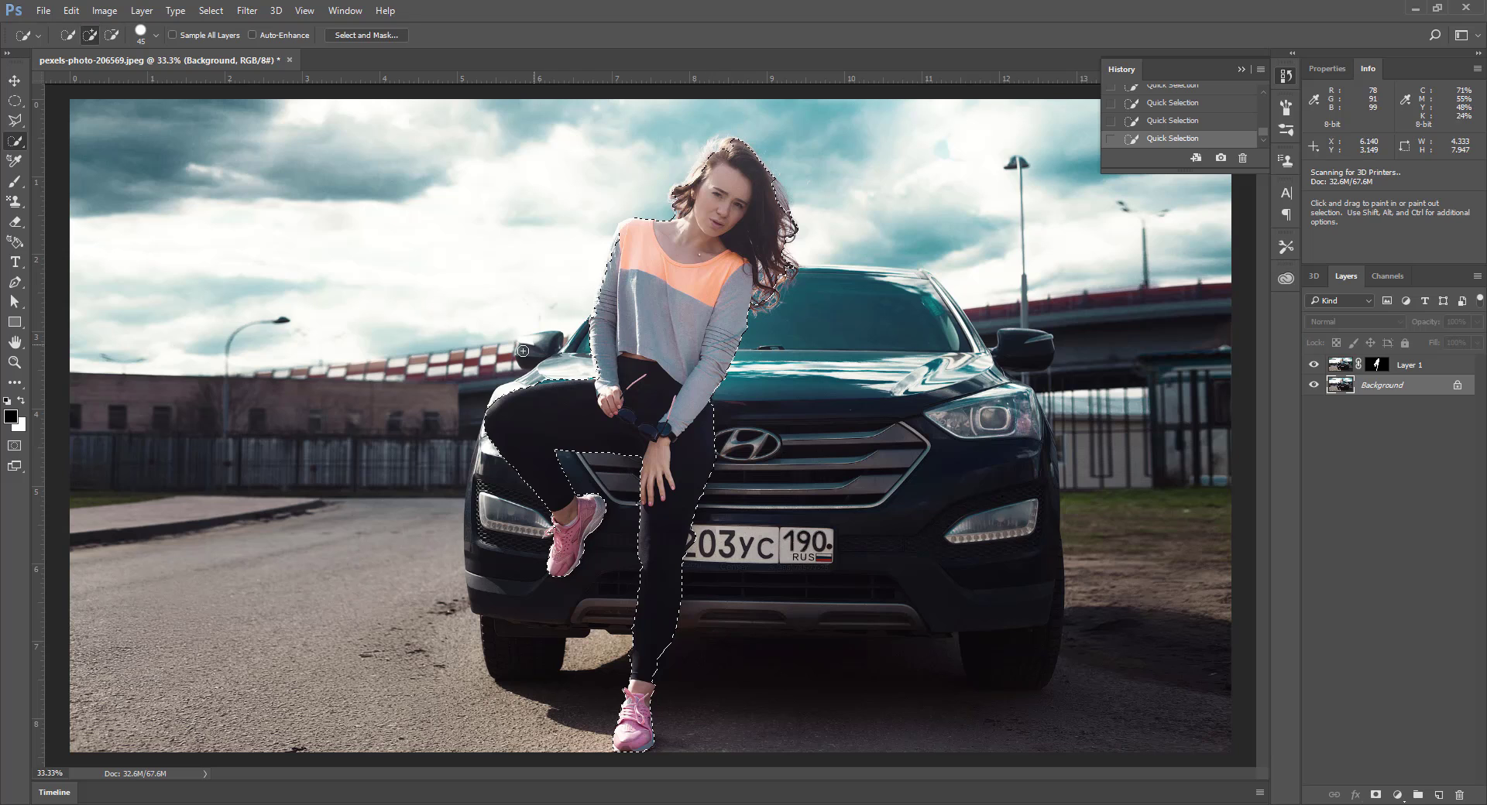
key("alt")
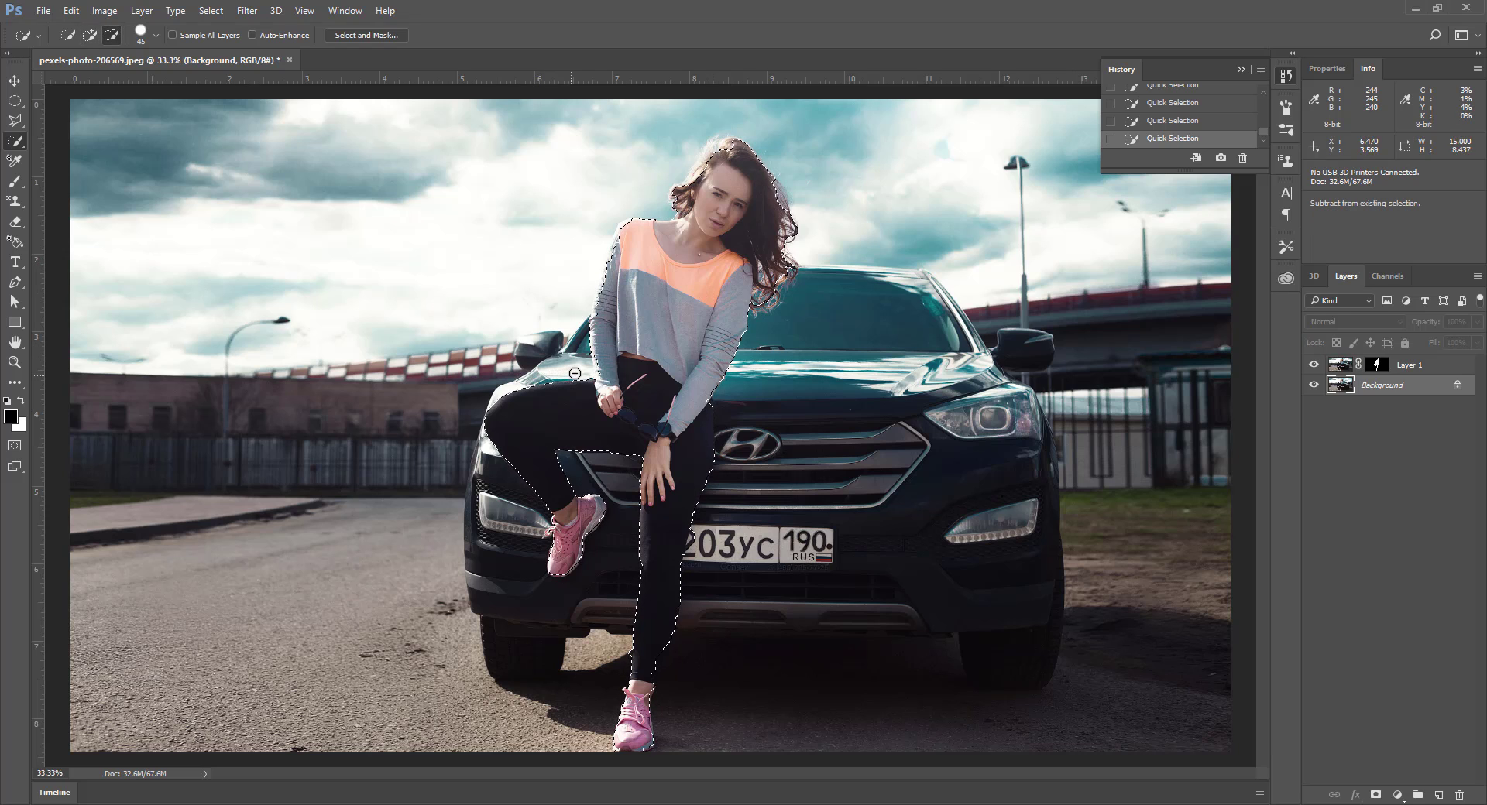
key("alt")
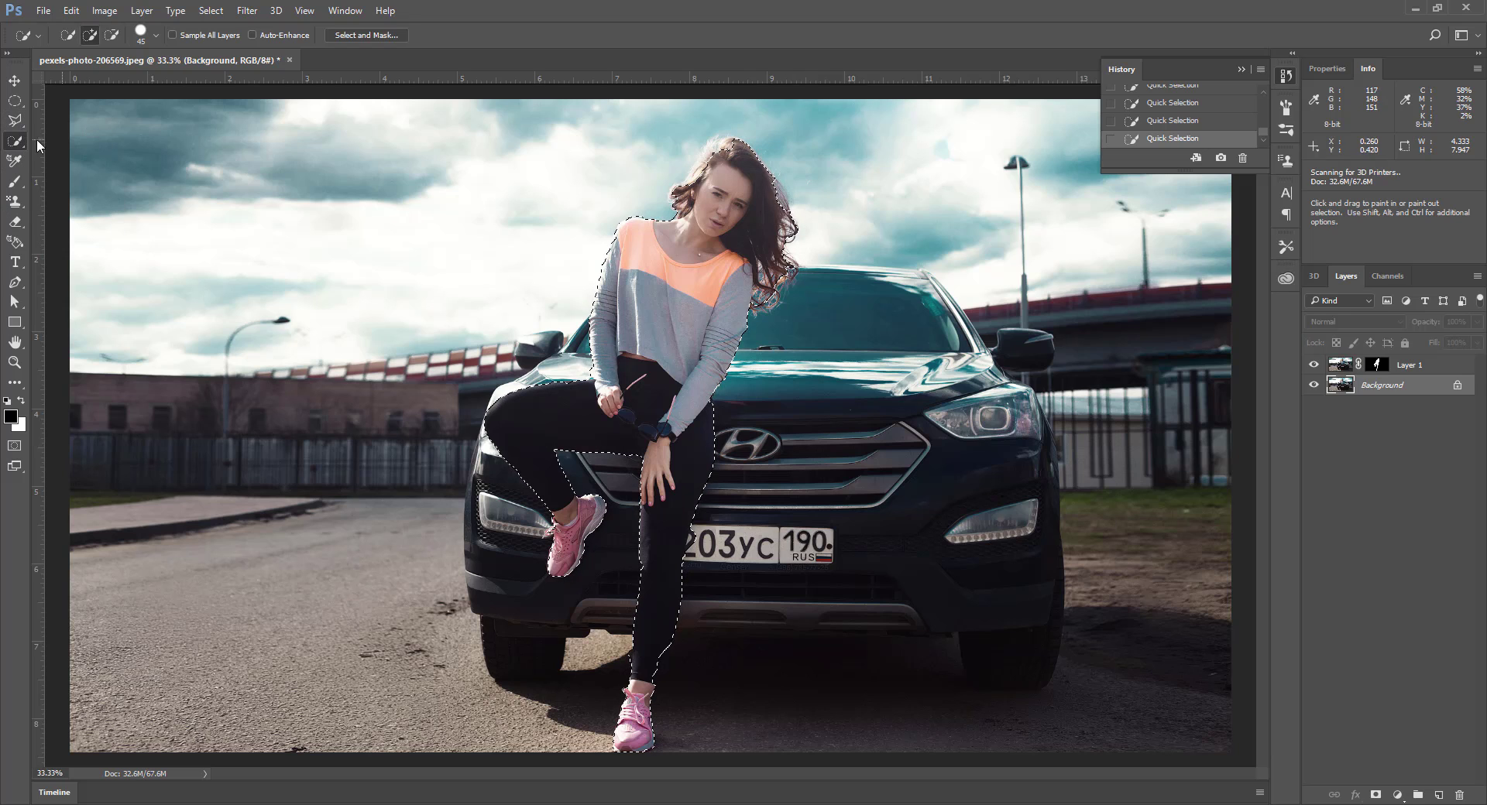
Step: Subtract the excess area along the outer edge of the woman's hair from the selection with the Lasso Tool
right_click(15, 120)
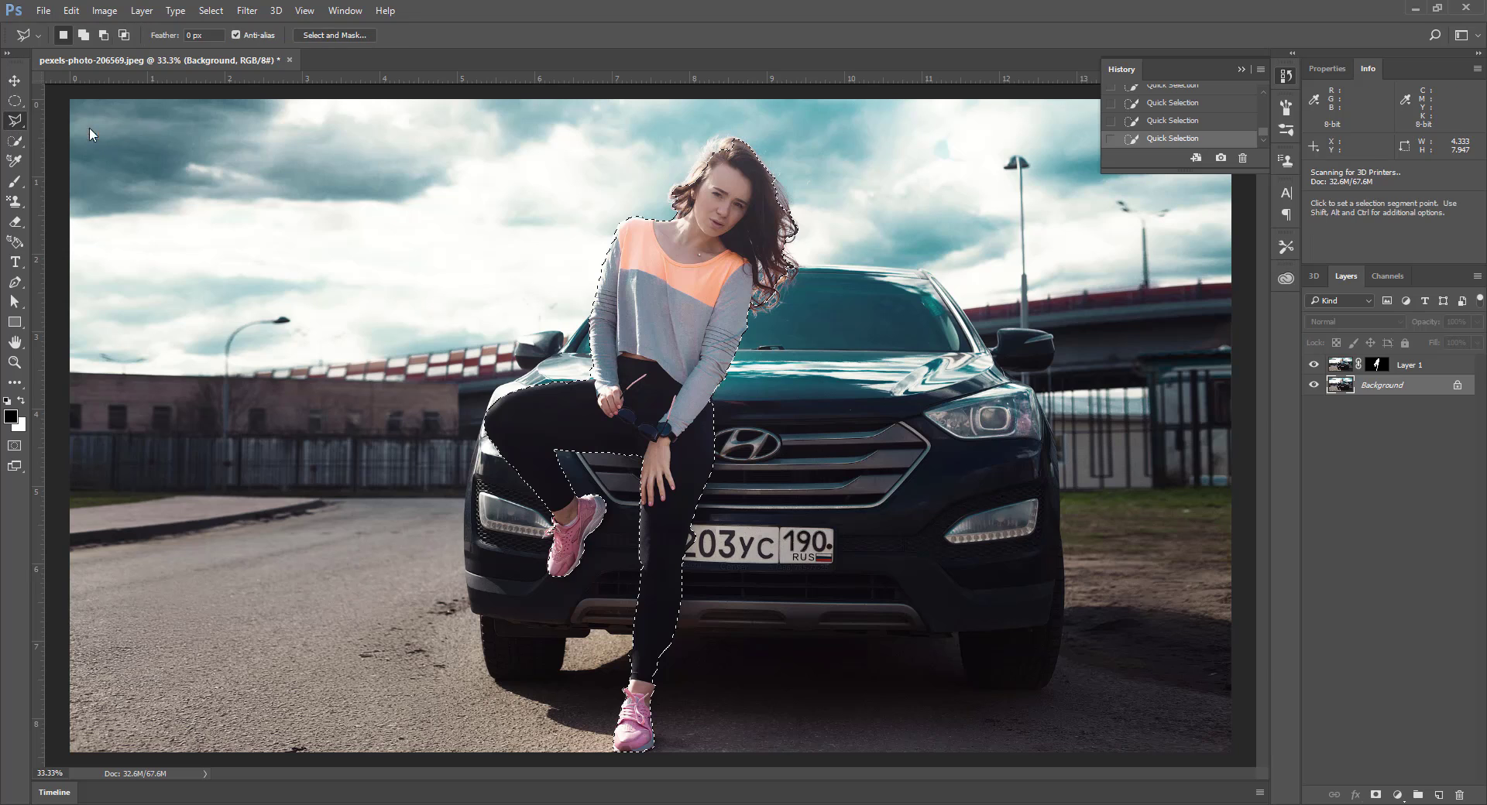
left_click(70, 121)
left_click_drag(780, 177, 775, 247)
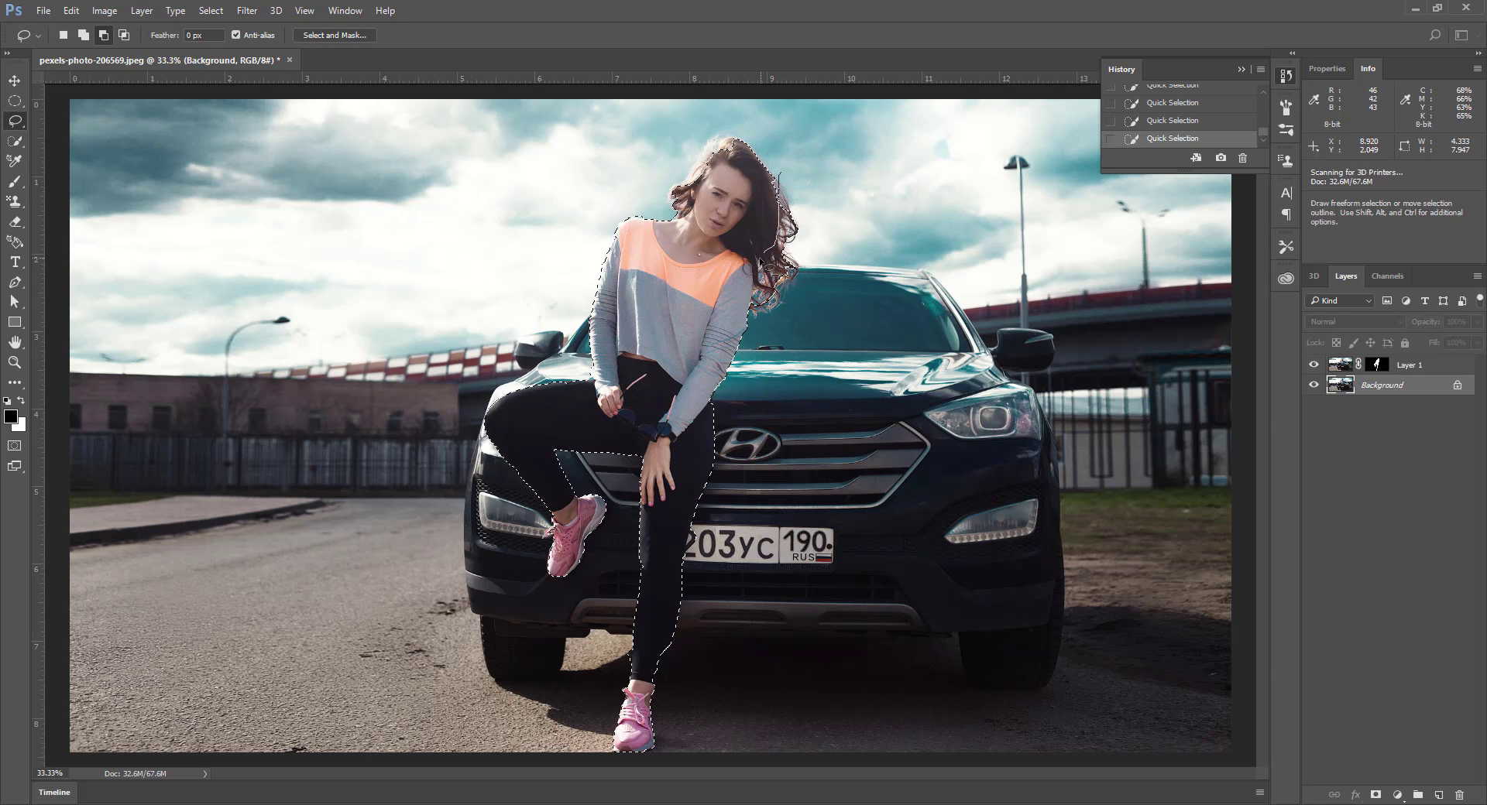
left_click_drag(808, 145, 781, 181)
mouse_move(677, 220)
left_mouse_down()
mouse_move(652, 192)
mouse_move(684, 179)
mouse_move(623, 199)
left_mouse_up()
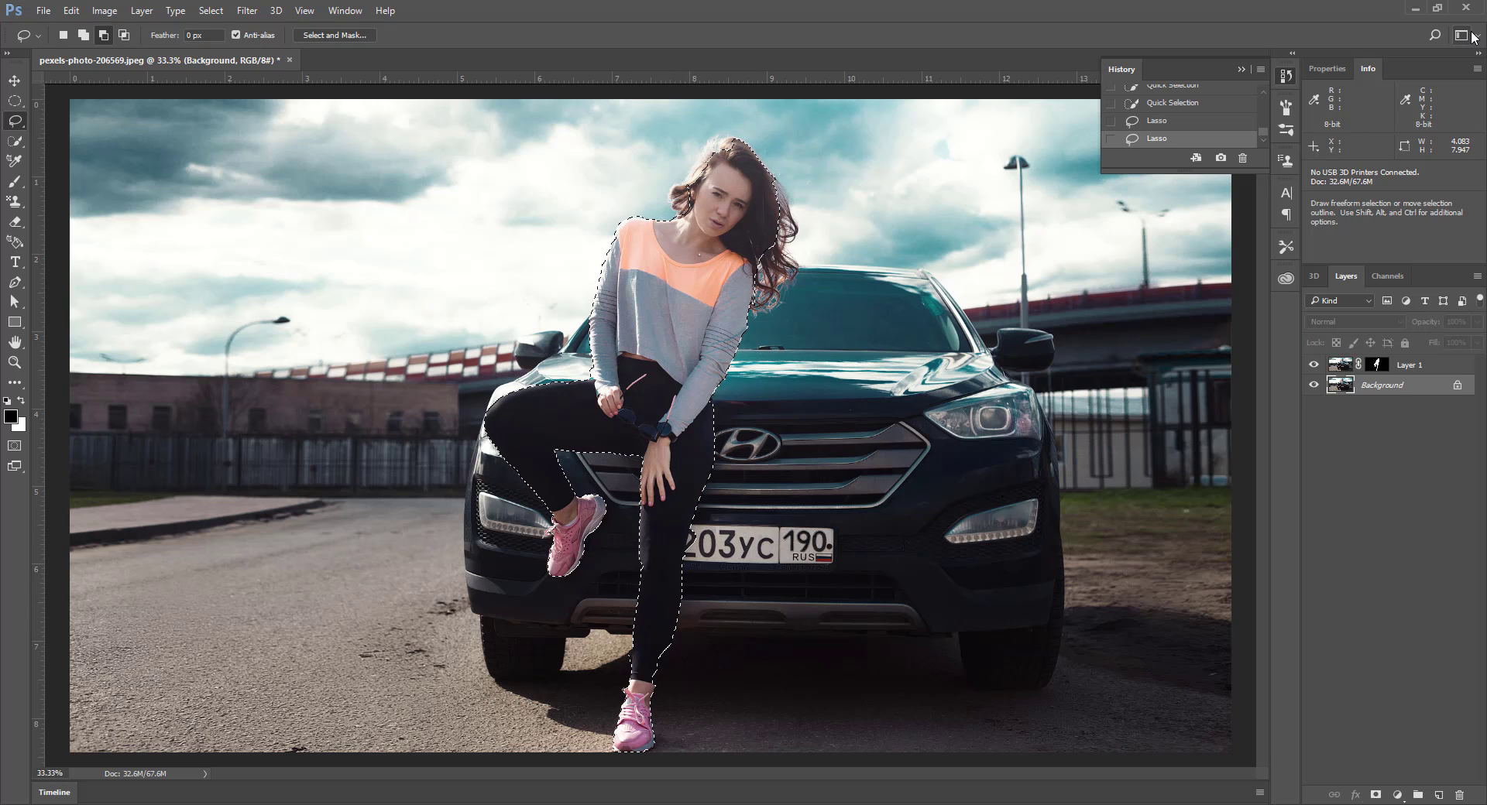
Step: Subtract the excess areas beside the standing leg's ankle, calf and the licence plate from the selection with the Lasso Tool
key("ctrl+plus")
key("ctrl+plus")
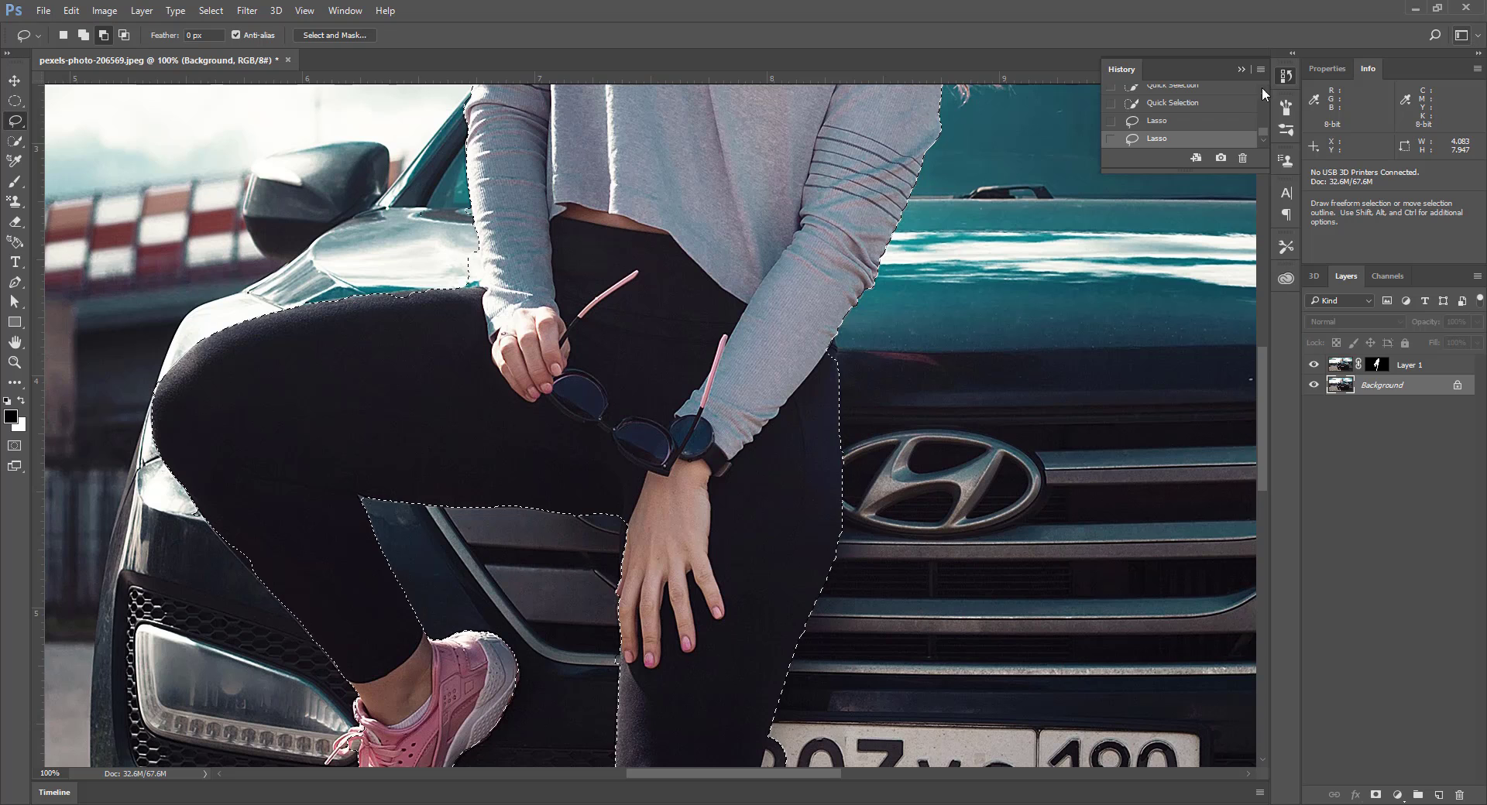
mouse_move(687, 590)
left_mouse_down()
mouse_move(783, 340)
mouse_move(812, 168)
left_mouse_up()
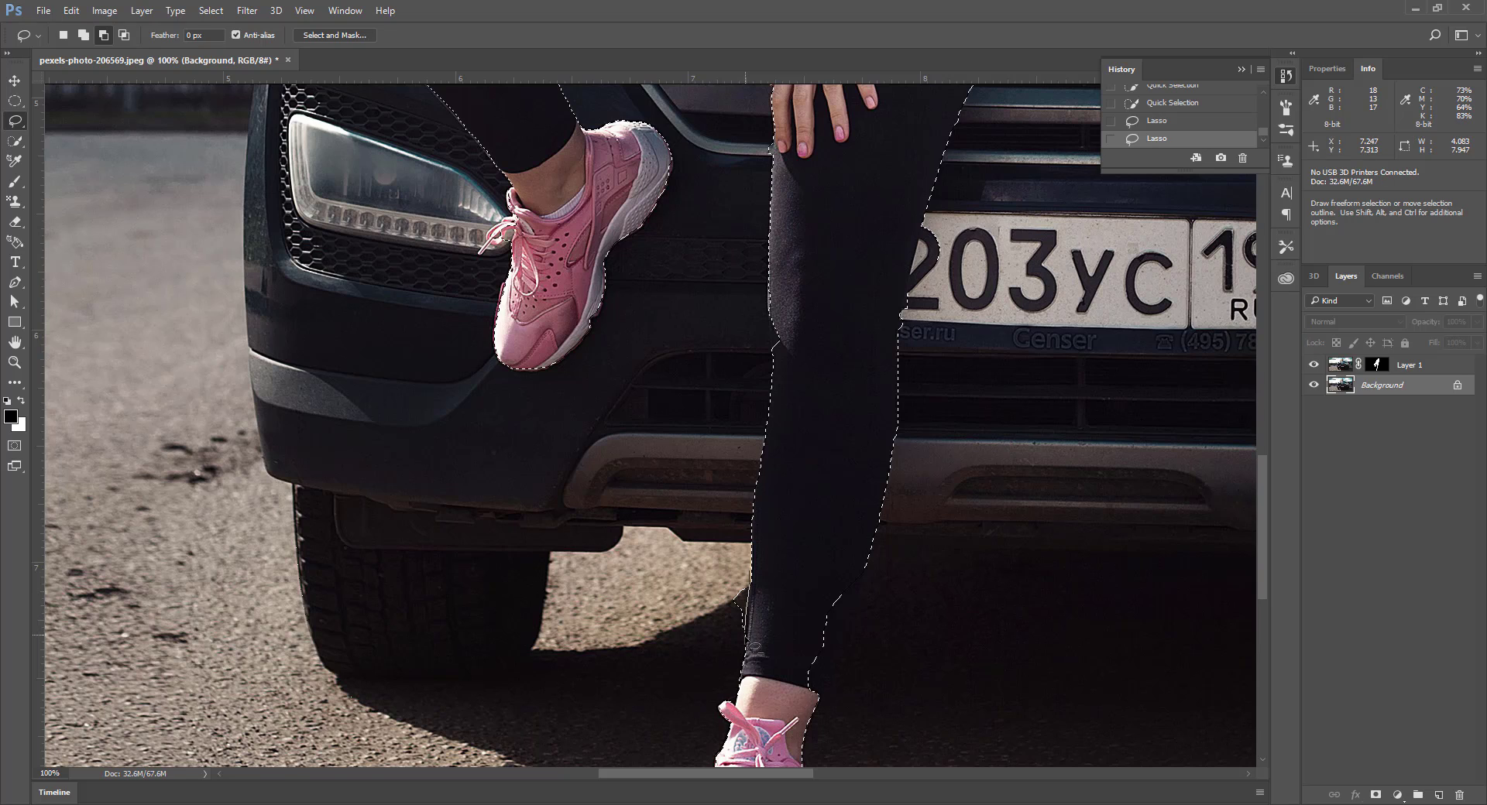
mouse_move(749, 646)
left_mouse_down()
mouse_move(728, 642)
mouse_move(719, 612)
mouse_move(750, 569)
mouse_move(799, 590)
left_mouse_up()
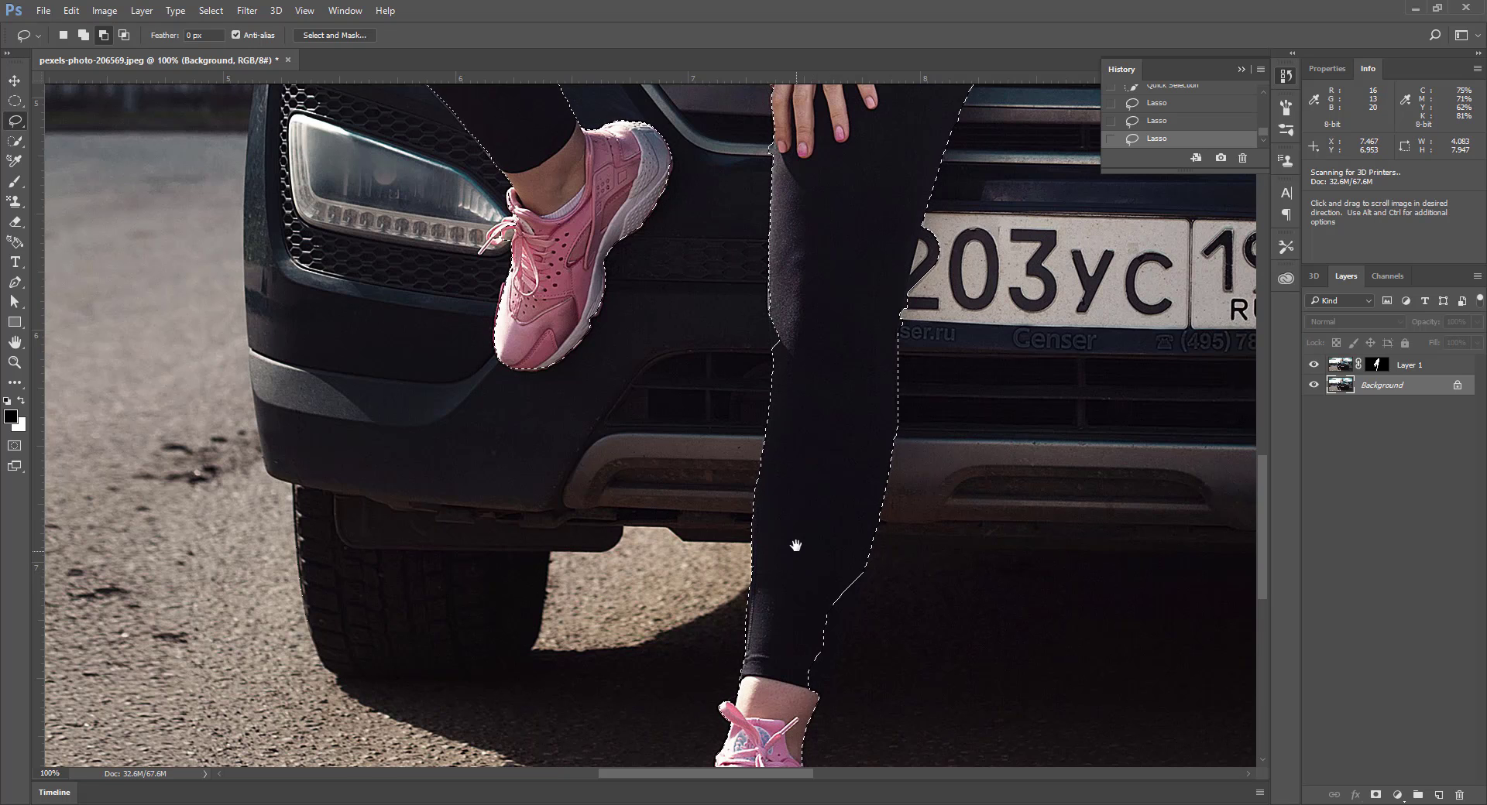
mouse_move(700, 520)
left_mouse_down()
mouse_move(637, 521)
mouse_move(639, 587)
mouse_move(630, 577)
left_mouse_up()
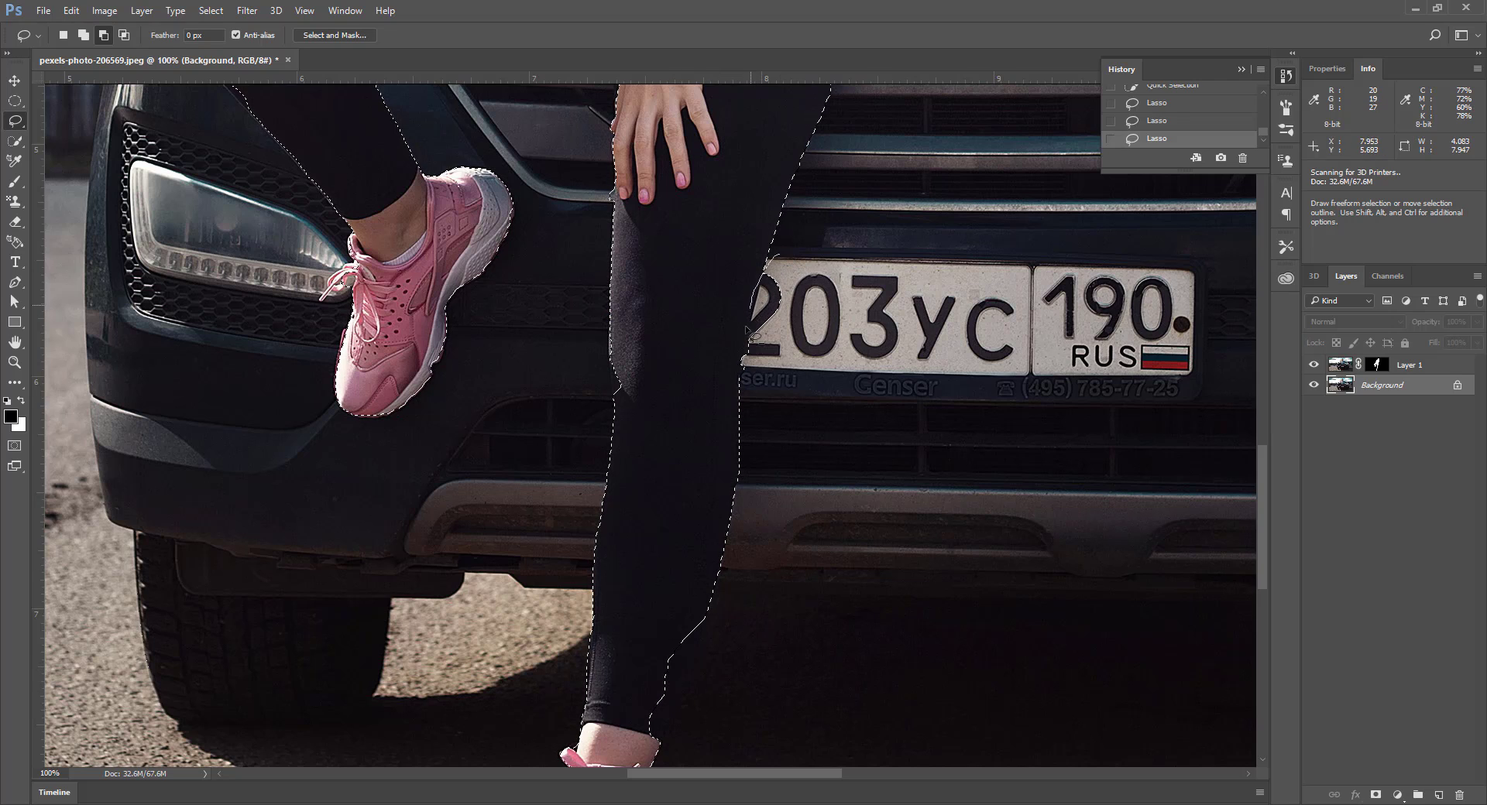
mouse_move(743, 358)
left_mouse_down()
mouse_move(686, 647)
mouse_move(753, 567)
mouse_move(780, 260)
left_mouse_up()
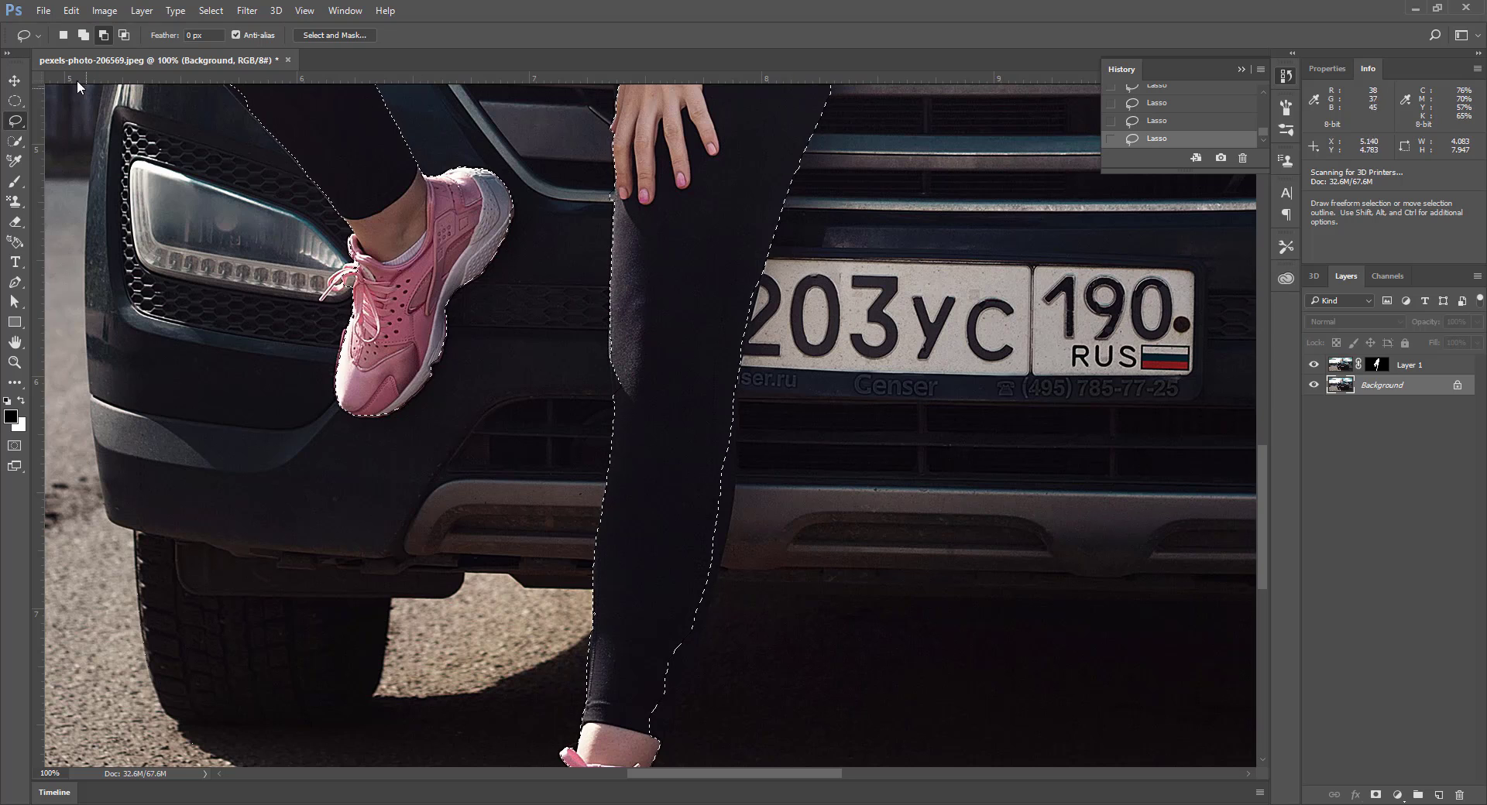
Step: Add the missed strips along the standing leg's ankle, calf and knee to the selection with the Lasso Tool
left_click(83, 36)
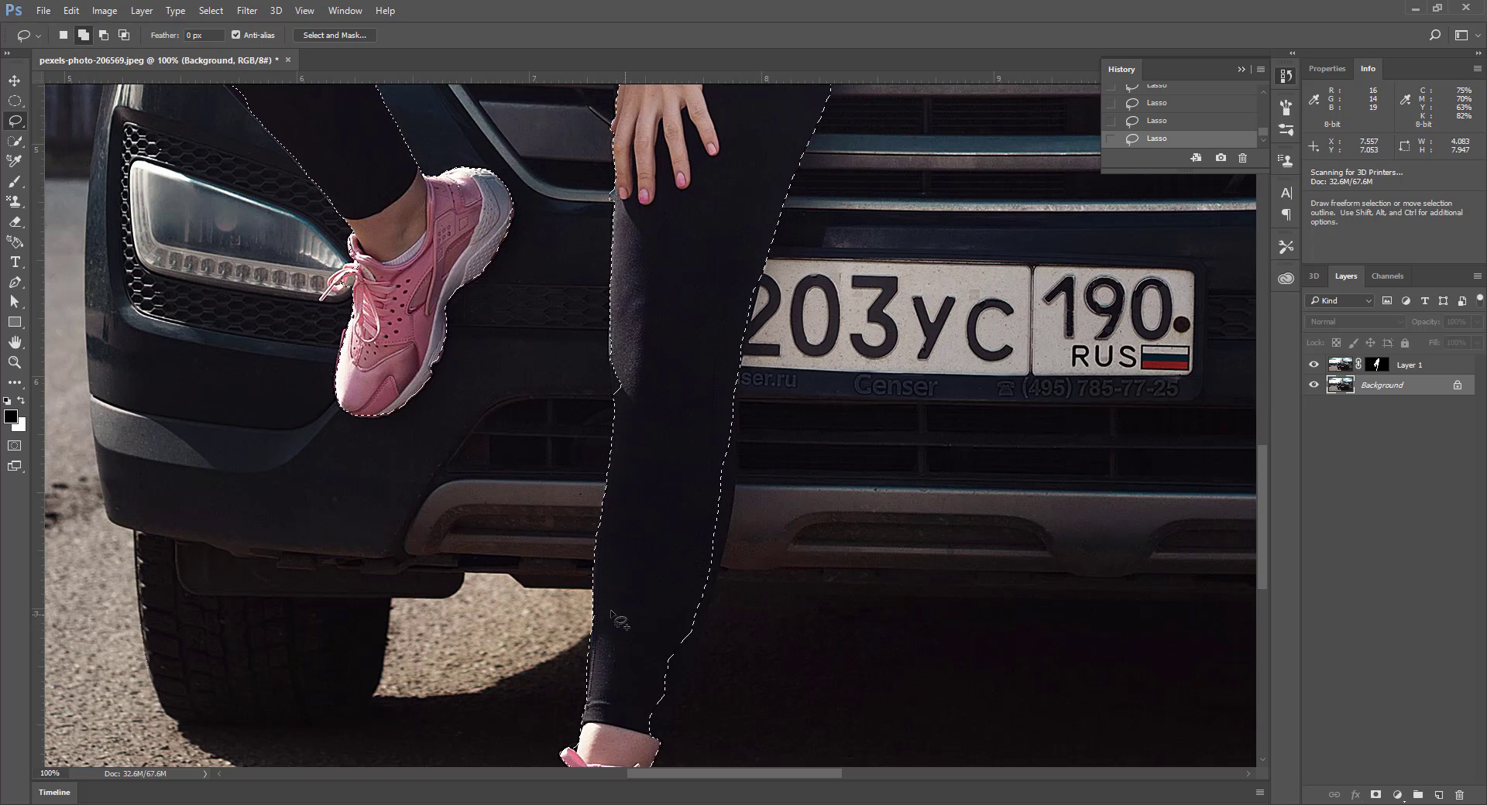
left_click_drag(507, 501, 528, 364)
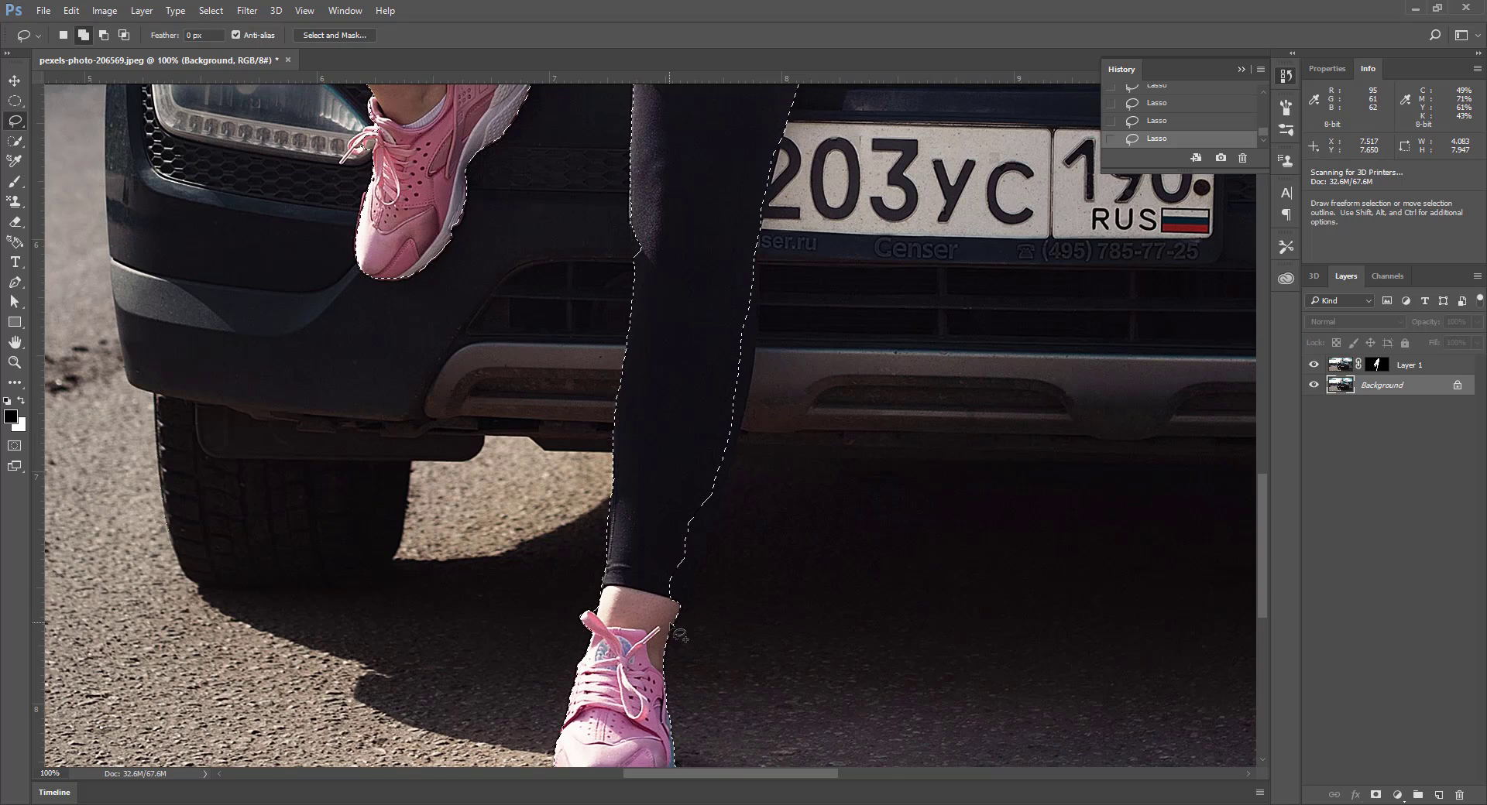
mouse_move(663, 625)
left_mouse_down()
mouse_move(718, 500)
mouse_move(675, 613)
left_mouse_up()
left_click(89, 34)
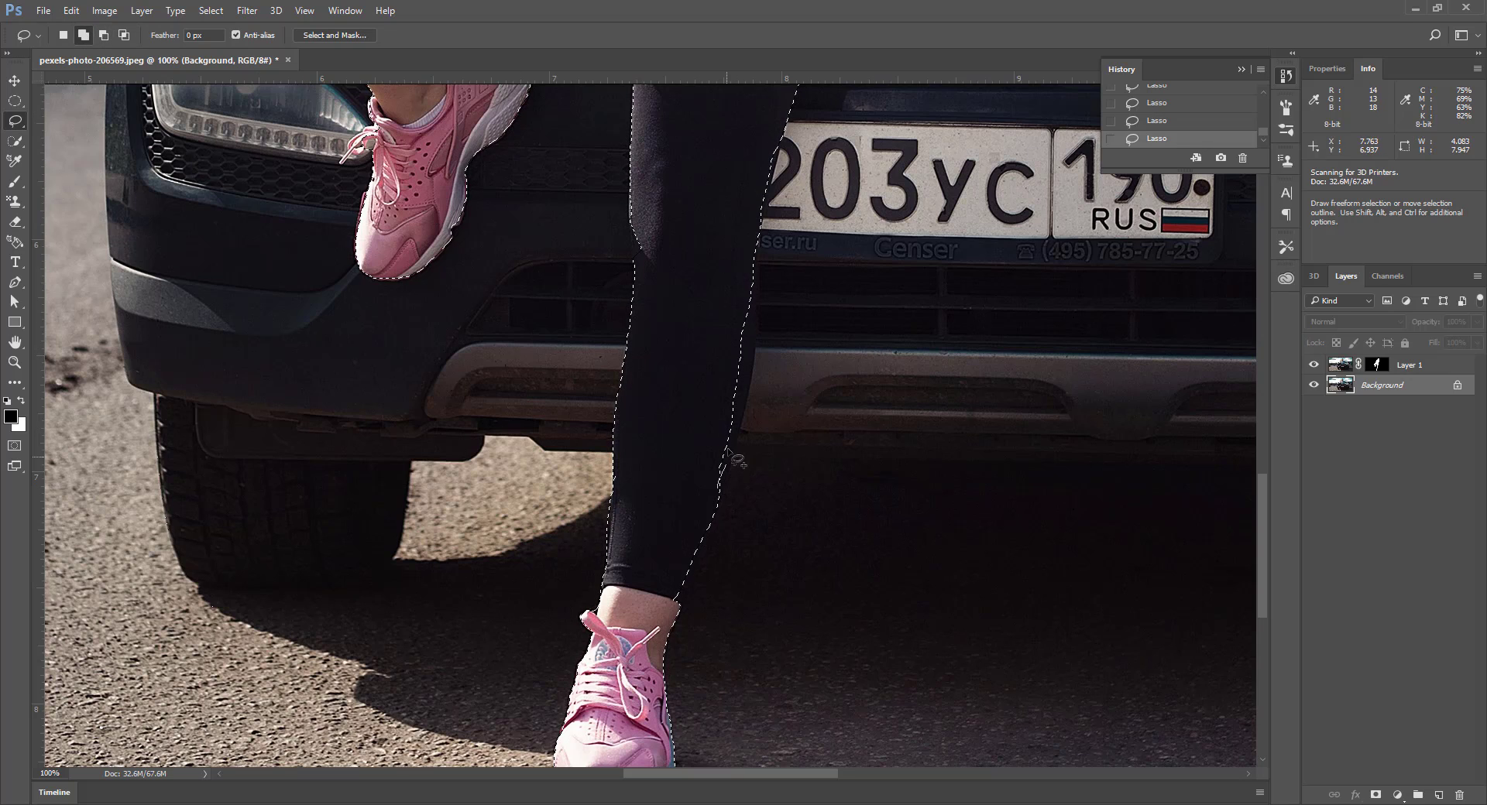
mouse_move(731, 438)
left_mouse_down()
mouse_move(759, 317)
mouse_move(738, 267)
mouse_move(736, 429)
left_mouse_up()
left_click_drag(728, 486, 695, 506)
left_click_drag(663, 302, 687, 424)
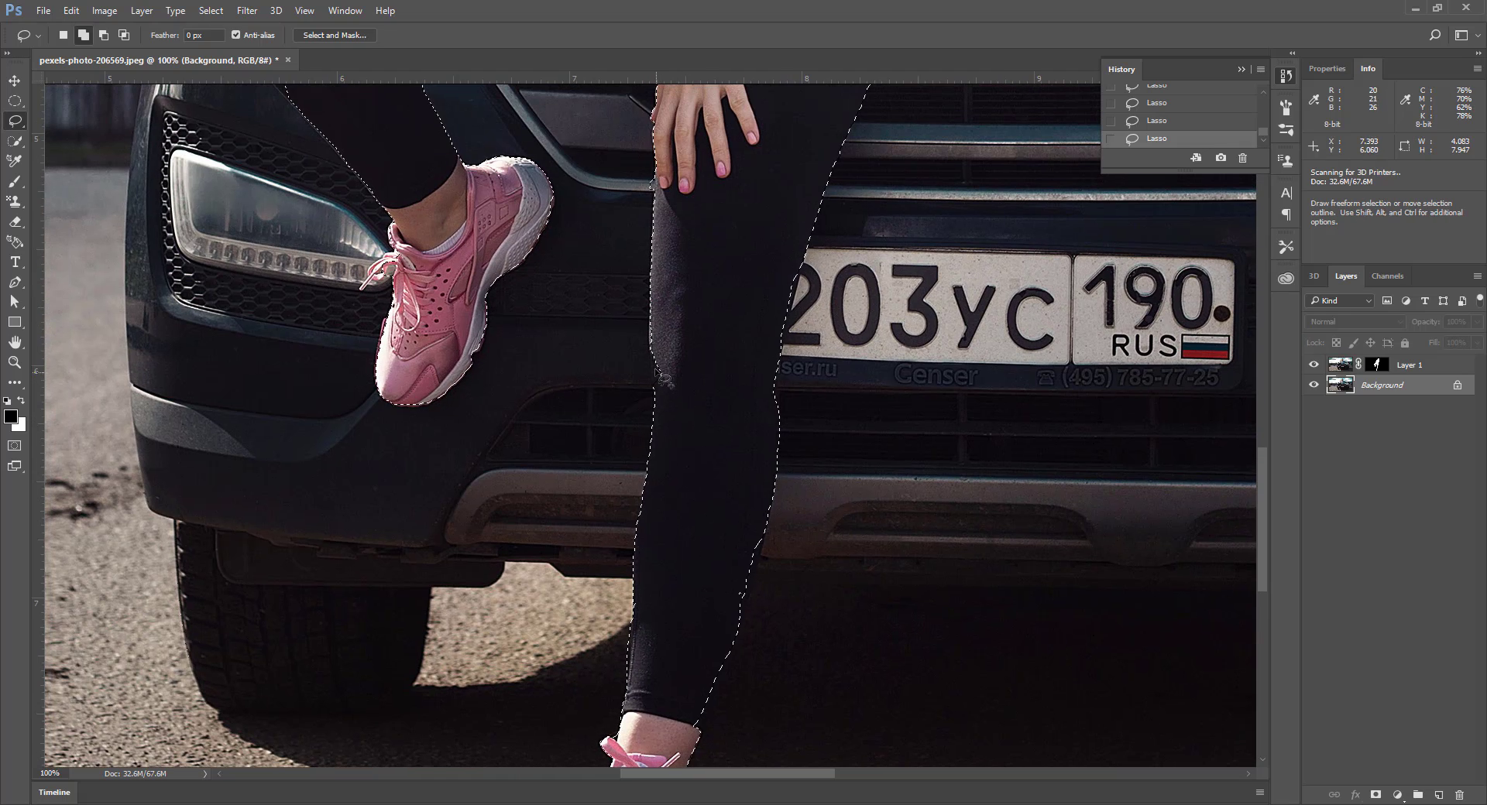
mouse_move(654, 341)
left_mouse_down()
mouse_move(659, 388)
mouse_move(663, 349)
mouse_move(683, 345)
left_mouse_up()
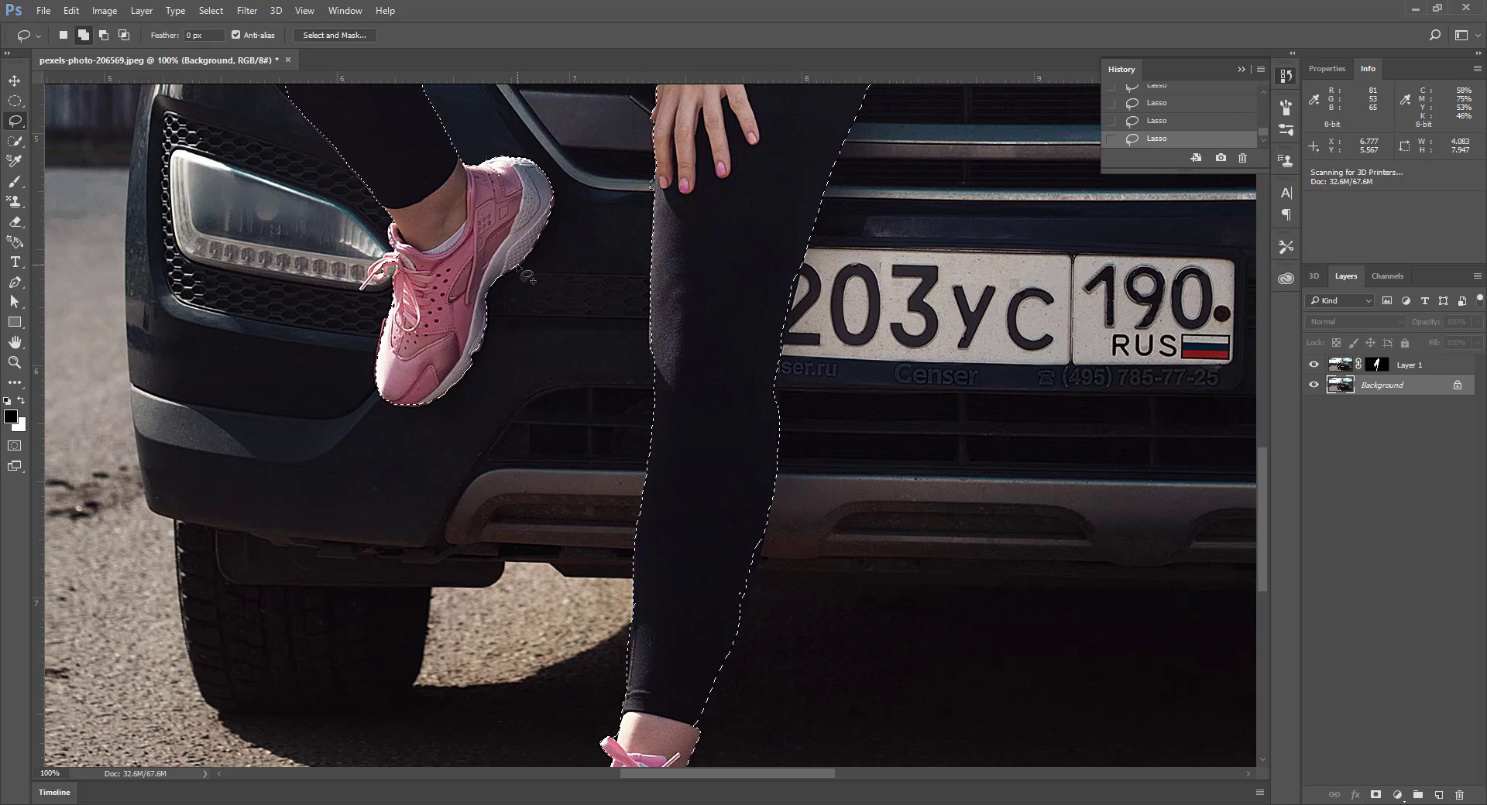
Step: Try masking the Background with the woman's selection, undo the added layer mask, and switch to the Move Tool
key("ctrl+minus")
key("ctrl+minus")
key("ctrl+minus")
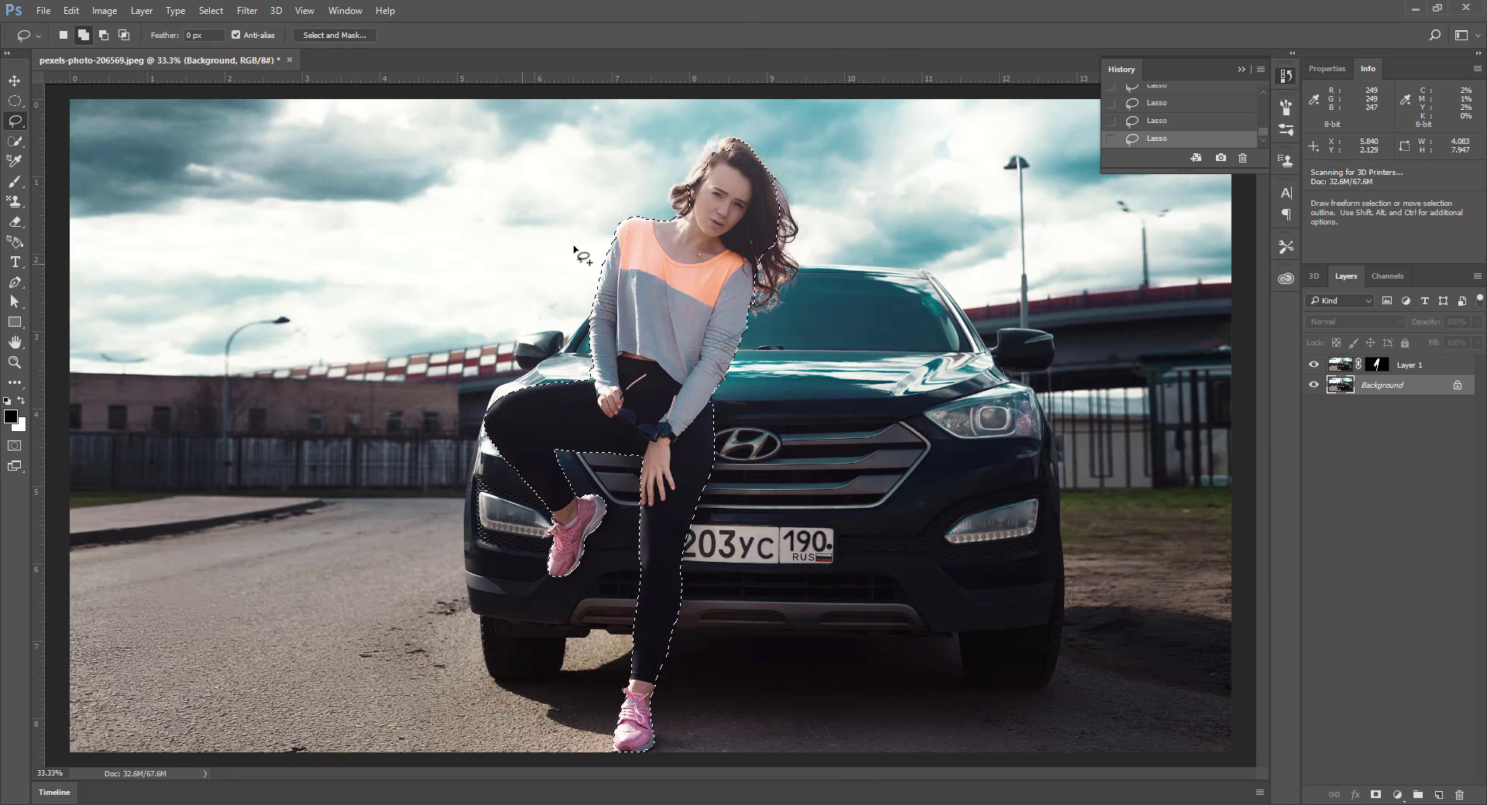
left_click(15, 141)
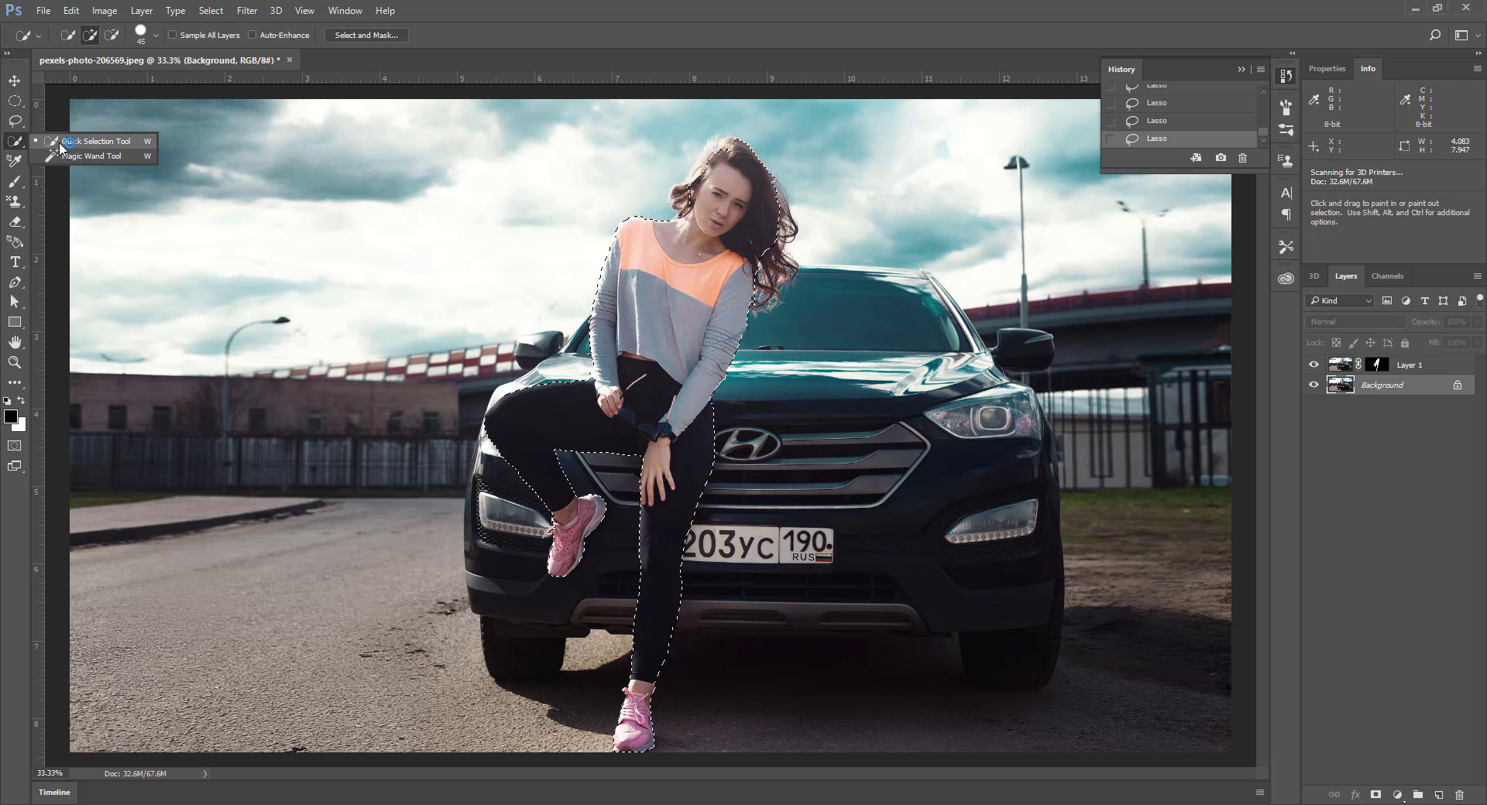
right_click(19, 144)
left_click(119, 144)
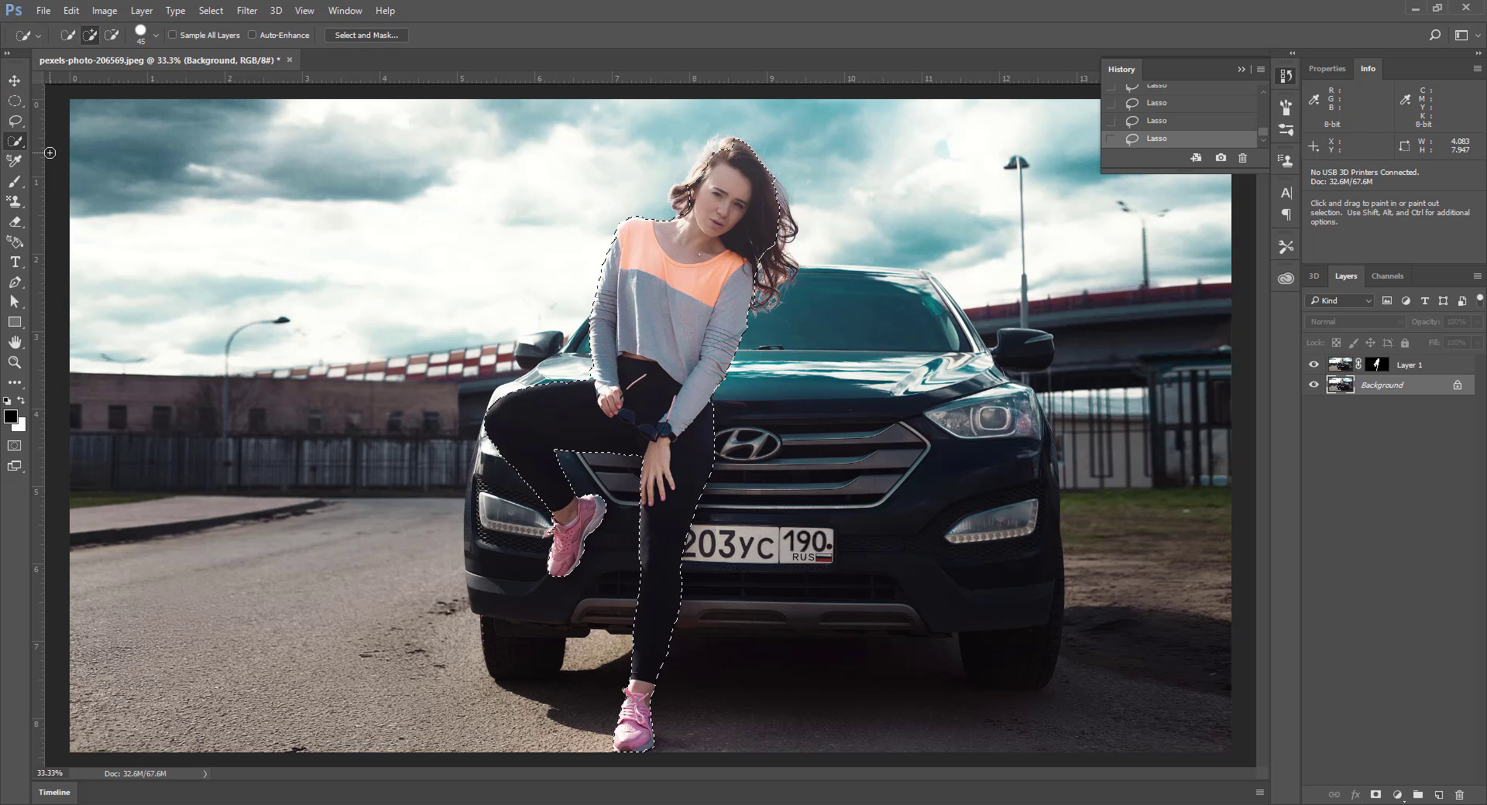
left_click(1376, 795)
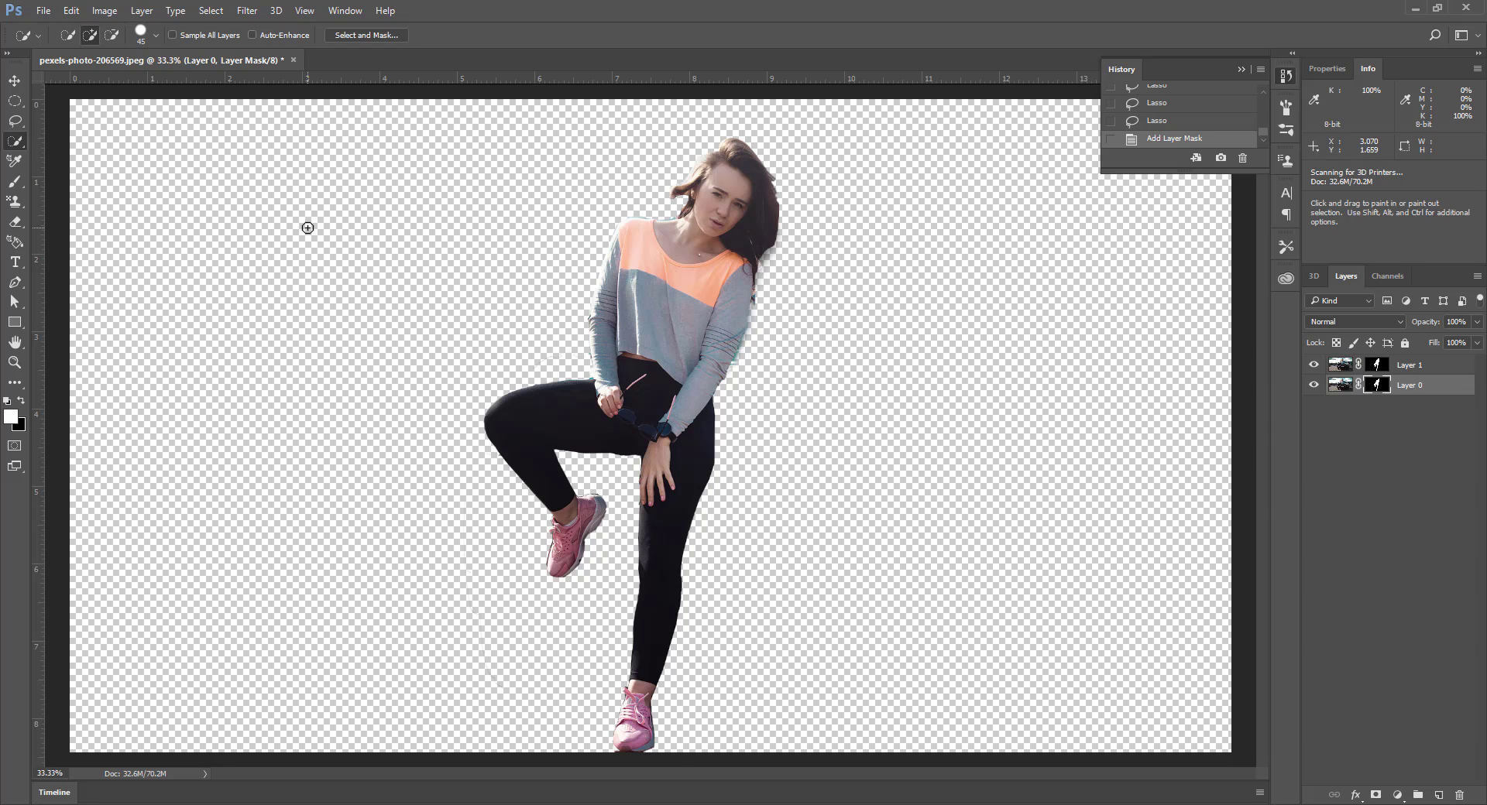
key("ctrl+z")
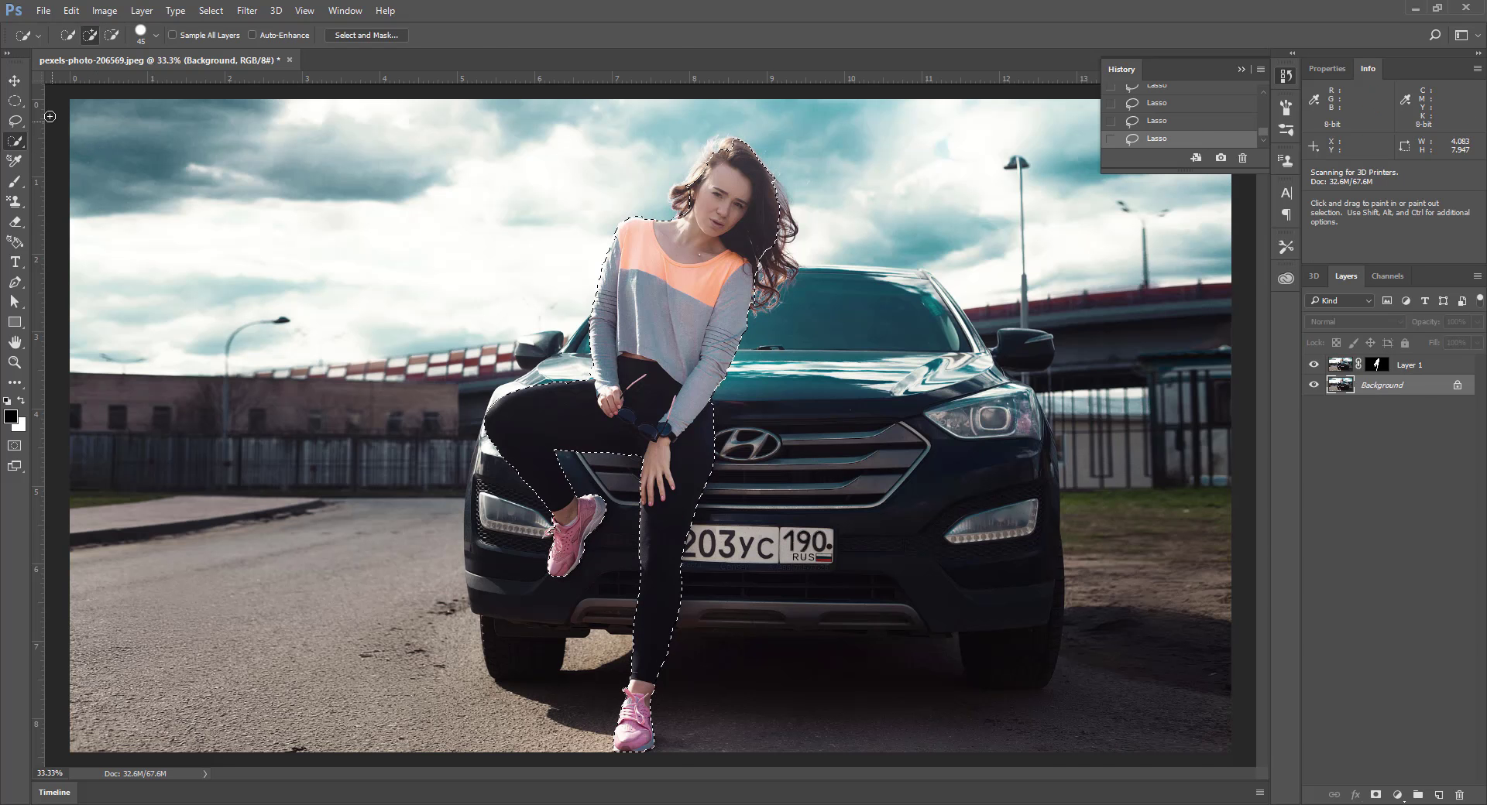
key("v")
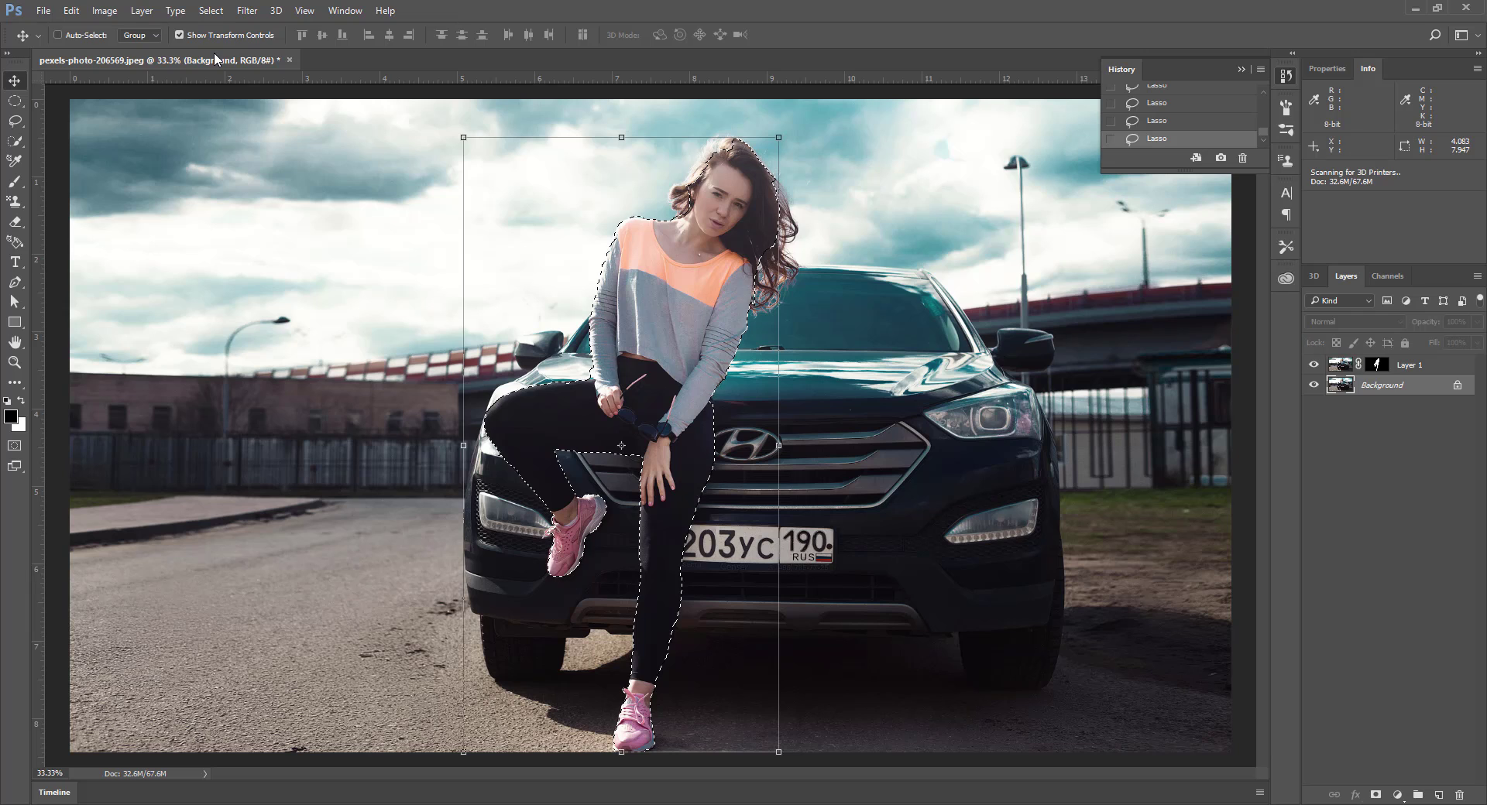
Step: Clear the selection around the woman and switch to the Lasso tool
key("ctrl")
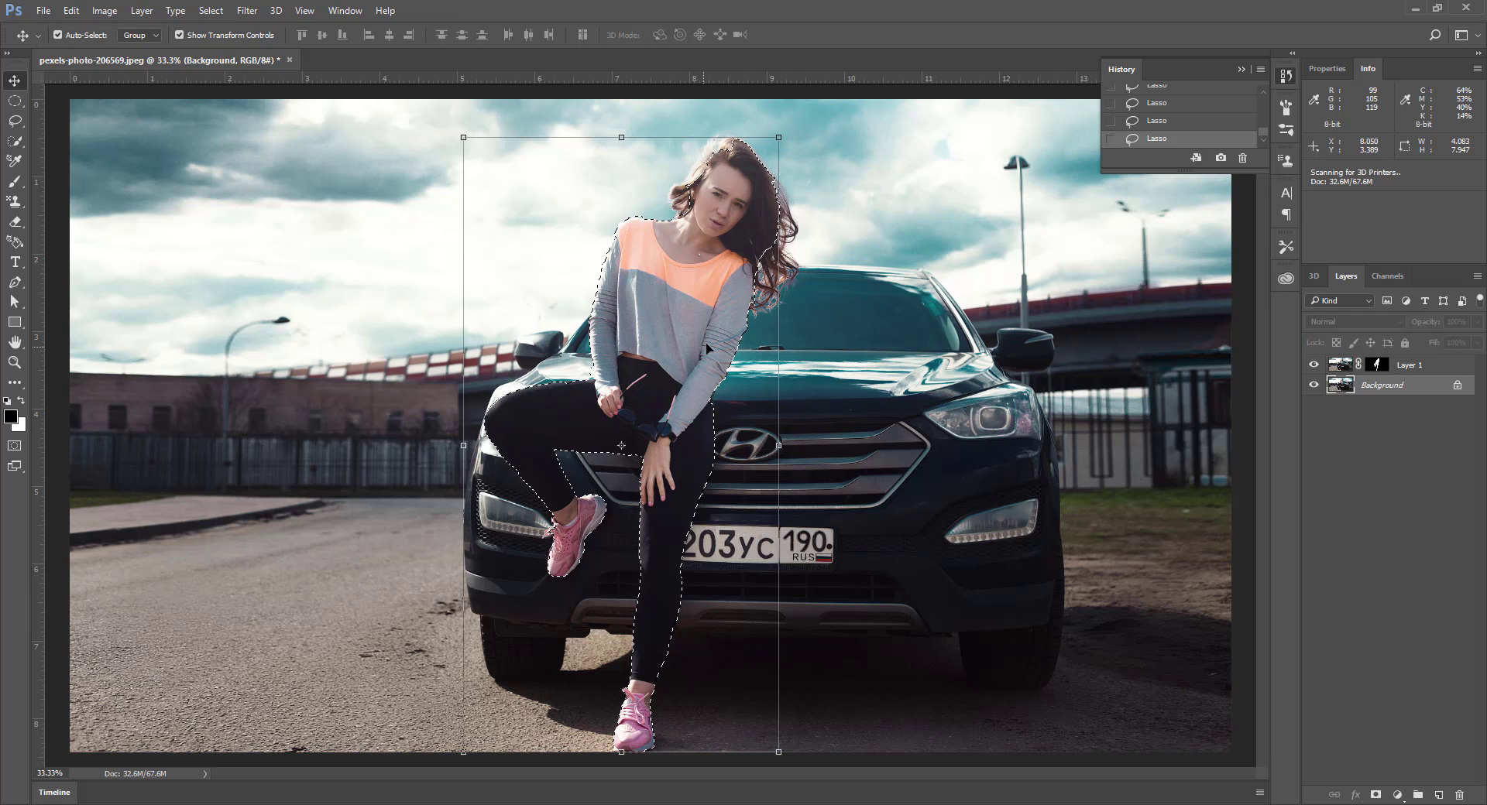
key("ctrl+d")
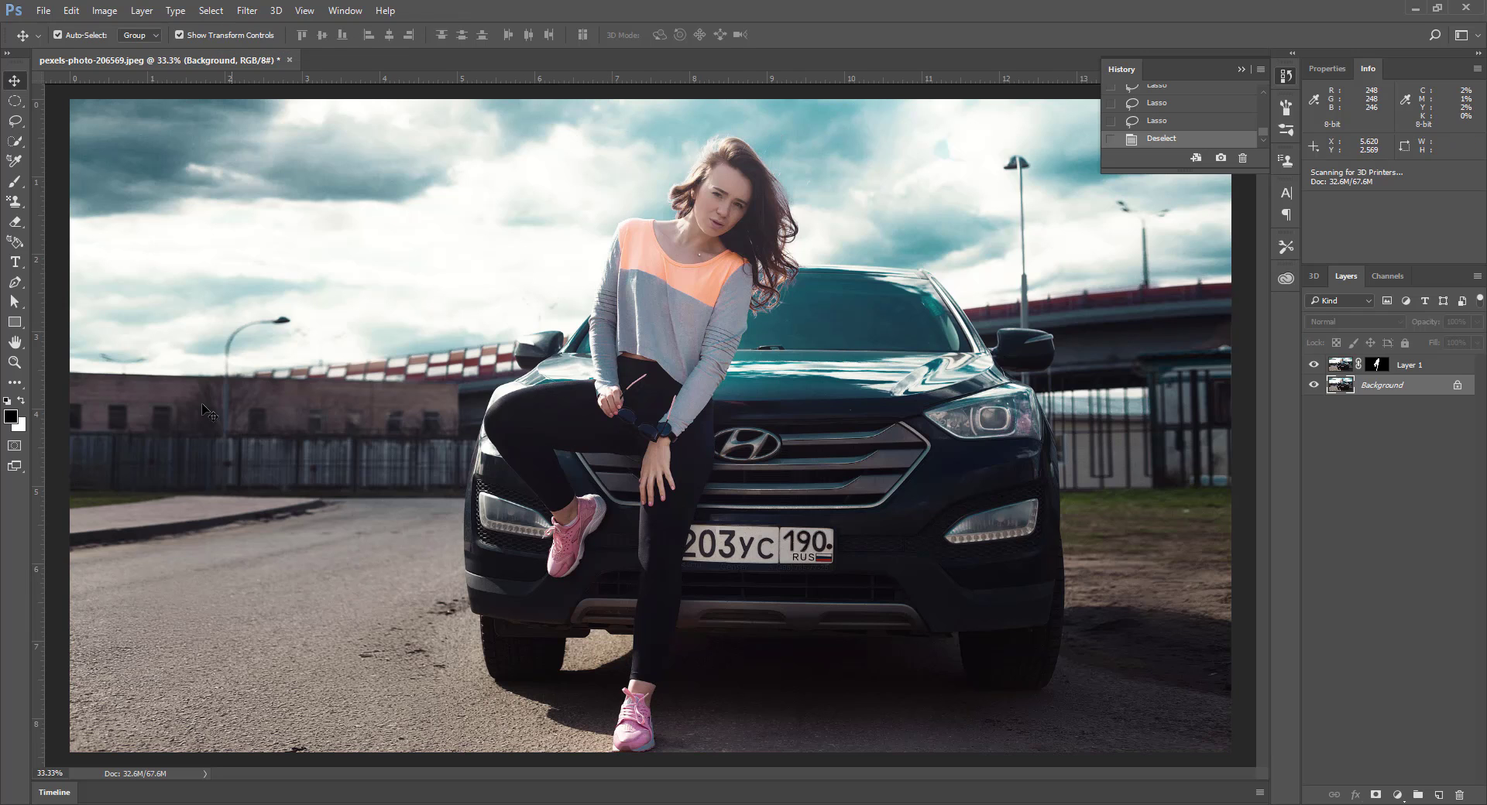
mouse_move(15, 141)
left_mouse_down()
mouse_move(45, 141)
mouse_move(15, 122)
mouse_move(55, 132)
left_mouse_up()
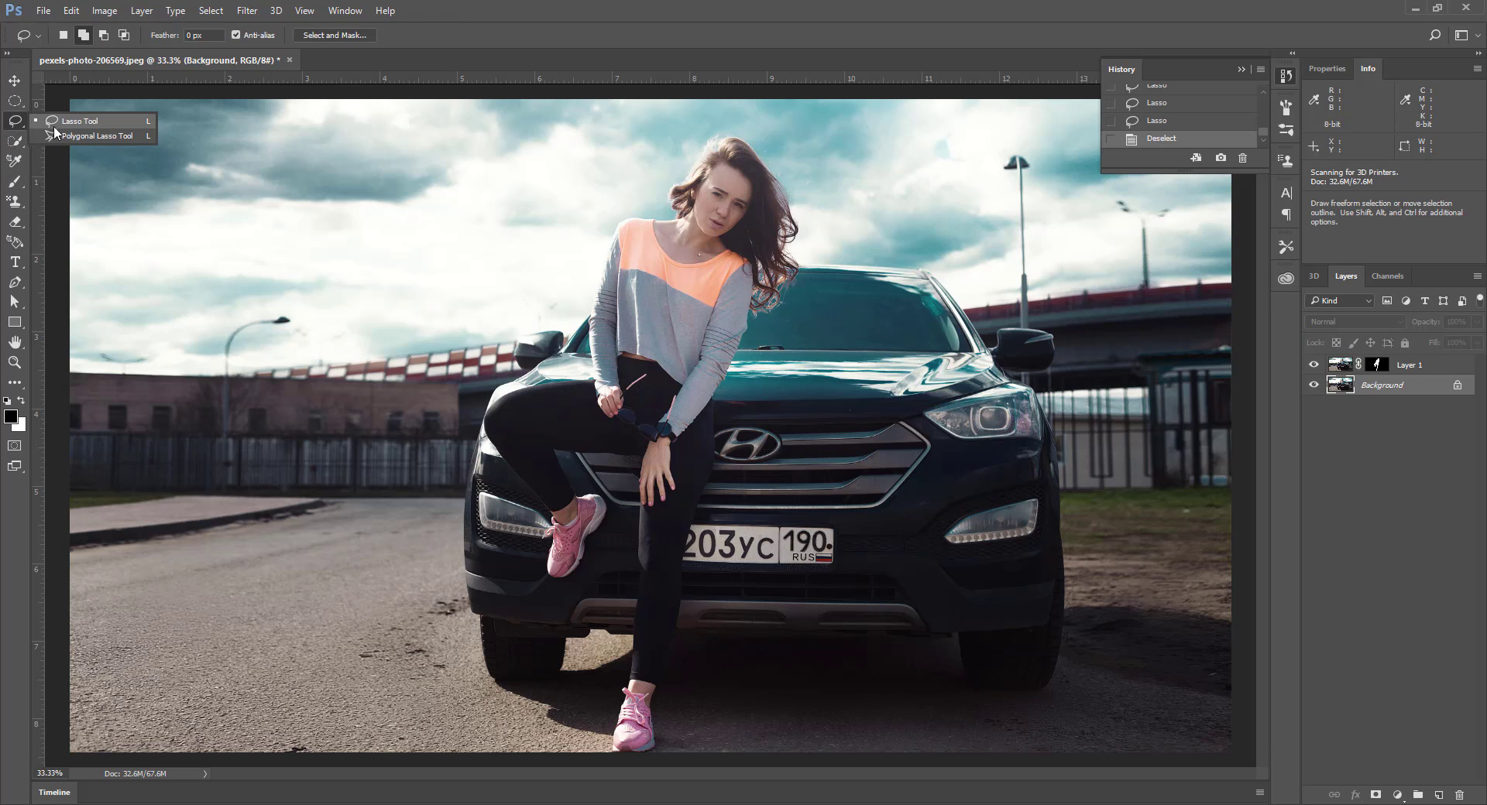
Step: Select the bright clouds beside the woman with the Magic Wand at tolerance 32, and also sample the sky above the bridge
left_click(1, 143)
left_click(10, 146)
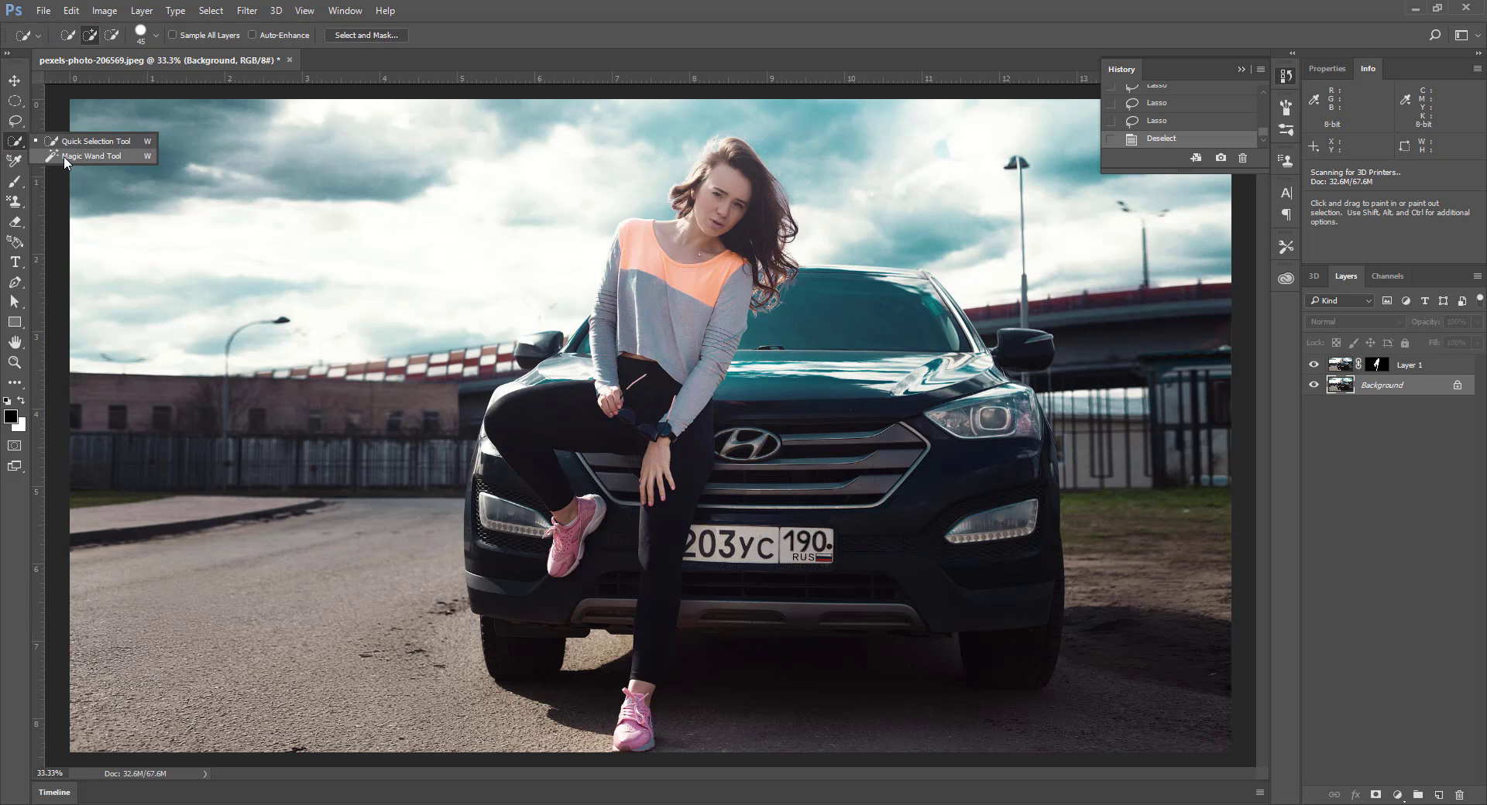
left_click(85, 155)
left_click(433, 251)
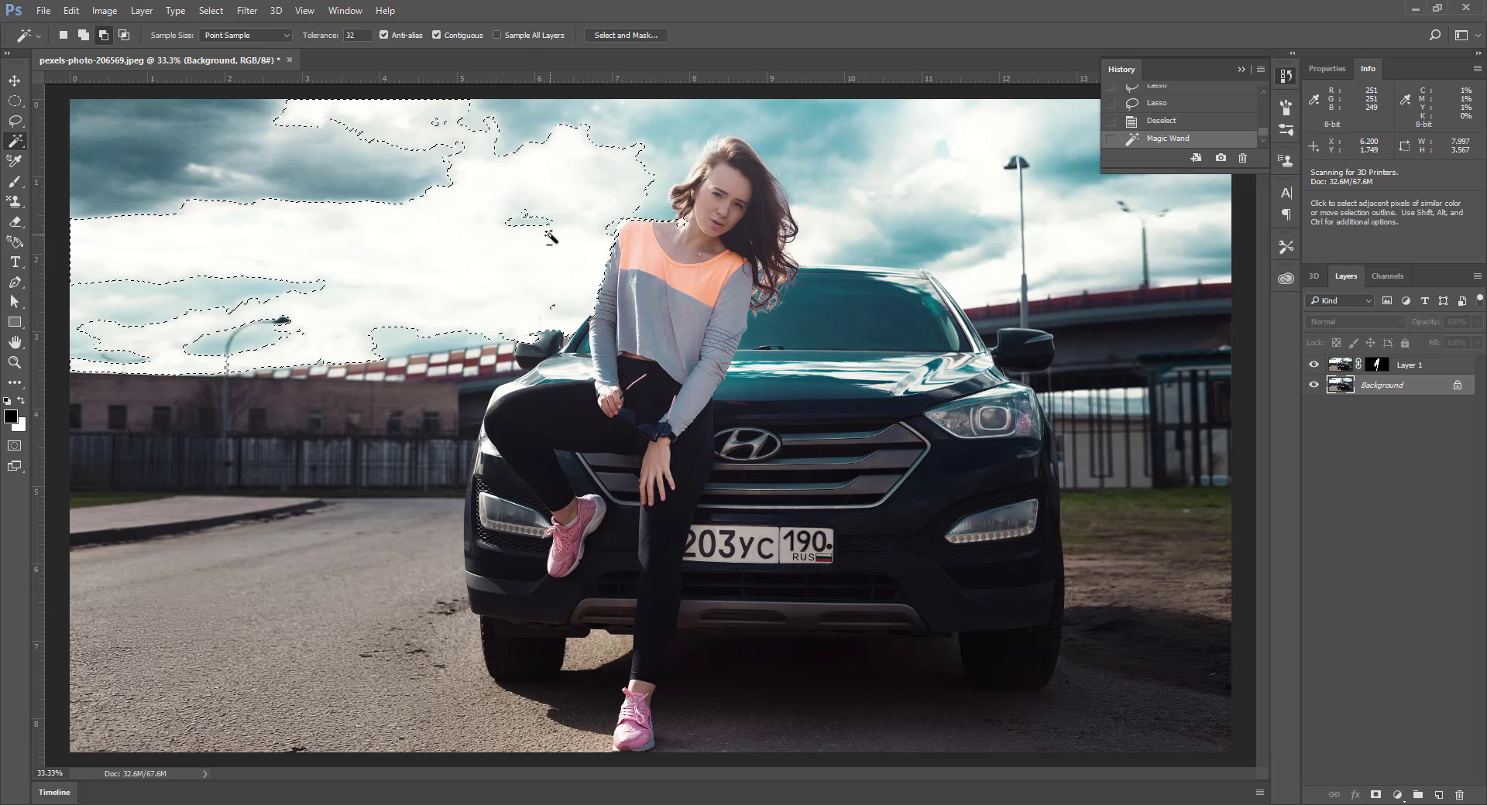
left_click(1091, 258)
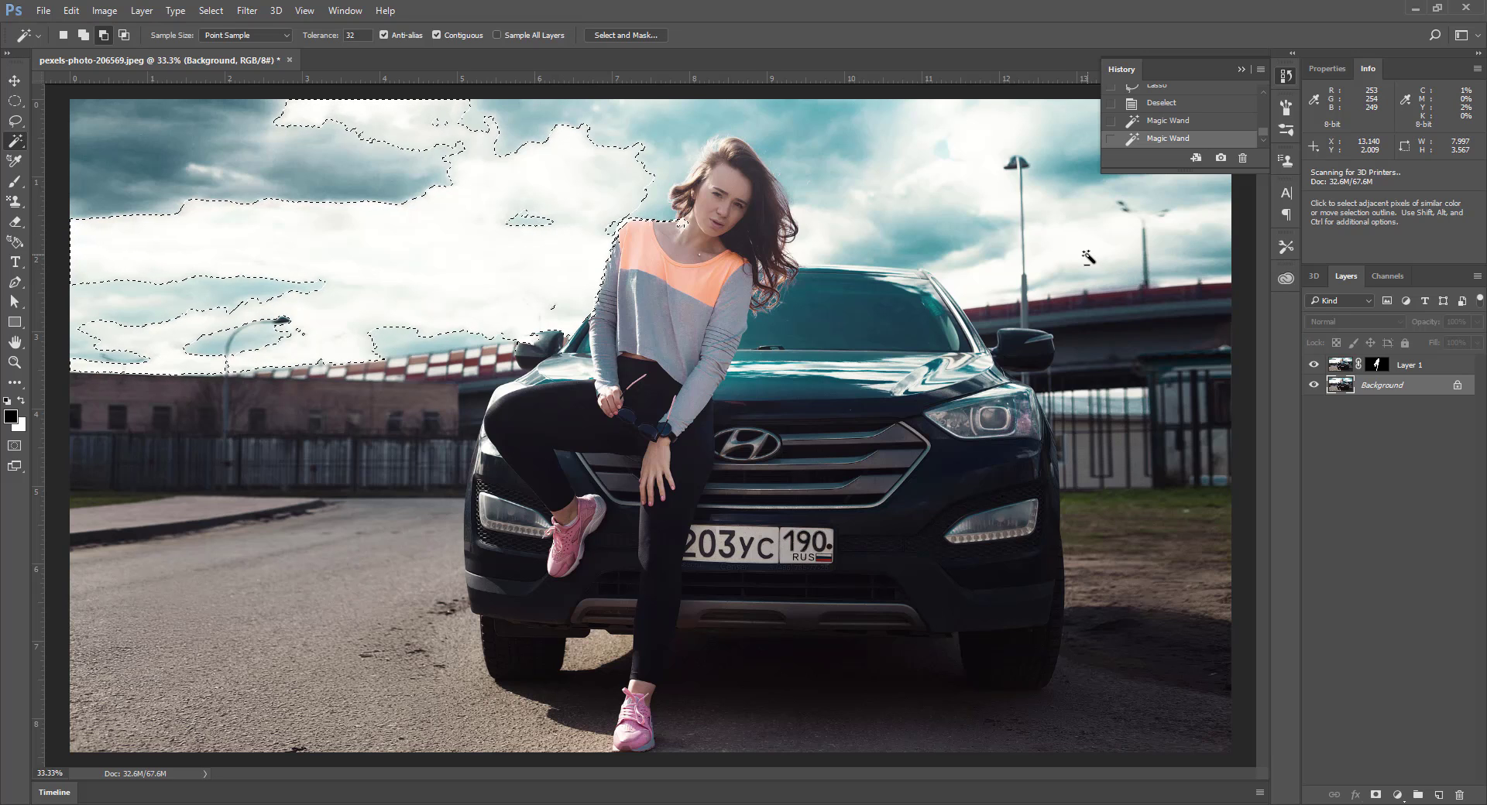
left_click(1088, 256)
left_click(1081, 250)
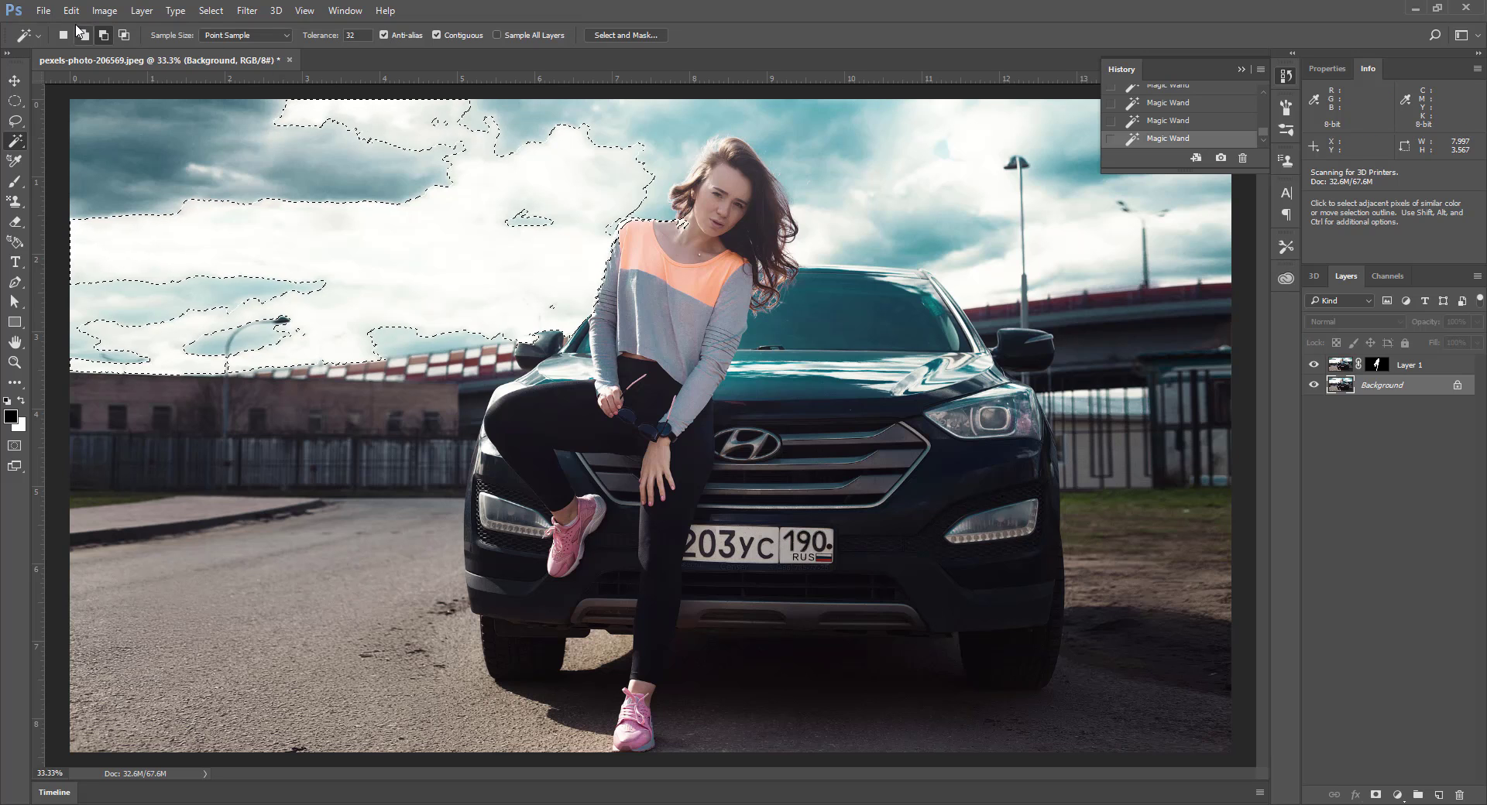
left_click(43, 10)
left_click(46, 41)
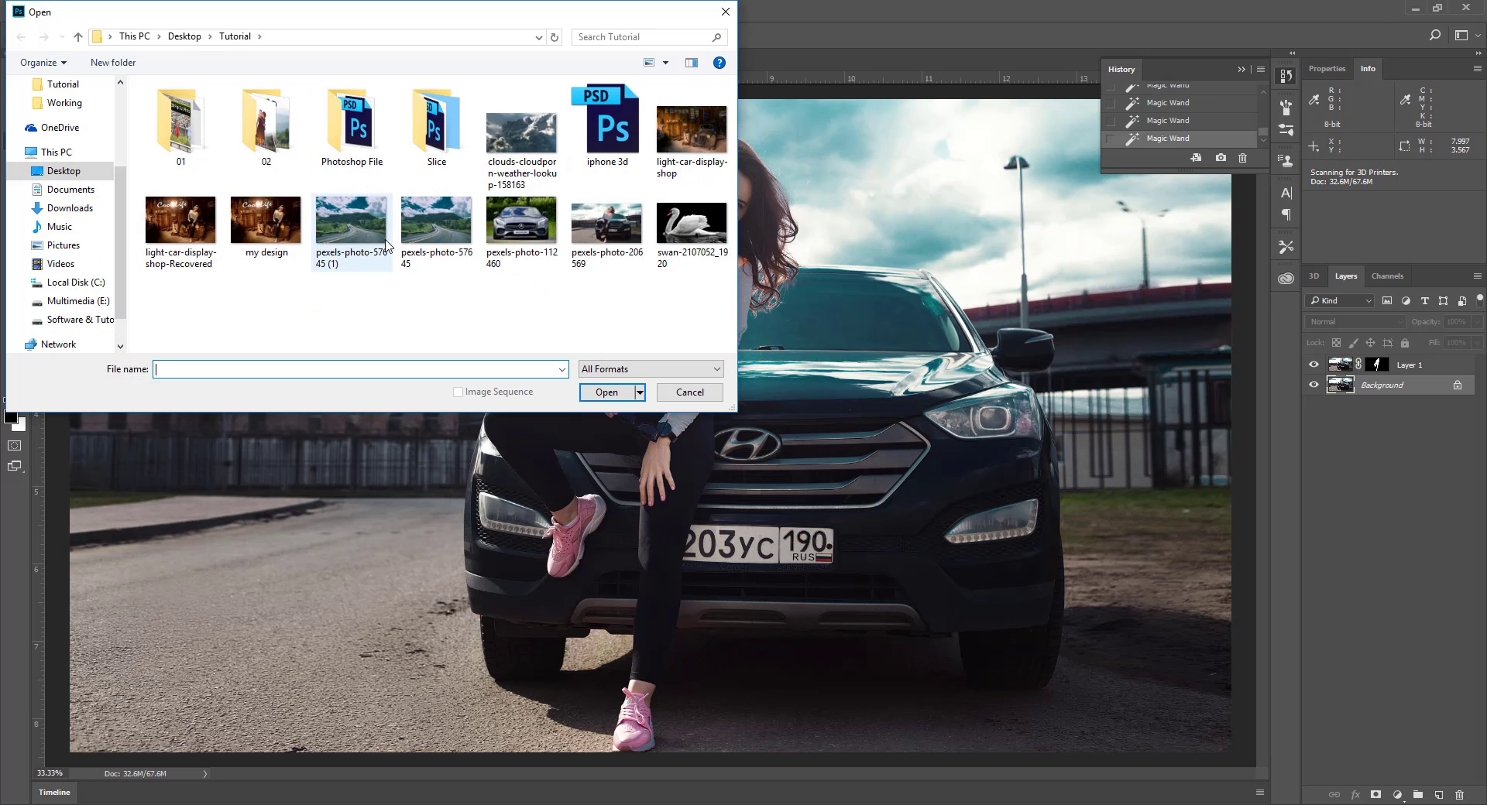
left_click(686, 395)
Step: Create a 1920 x 1080 px document at 300 ppi from the recent presets and convert its background to a regular layer
left_click(41, 11)
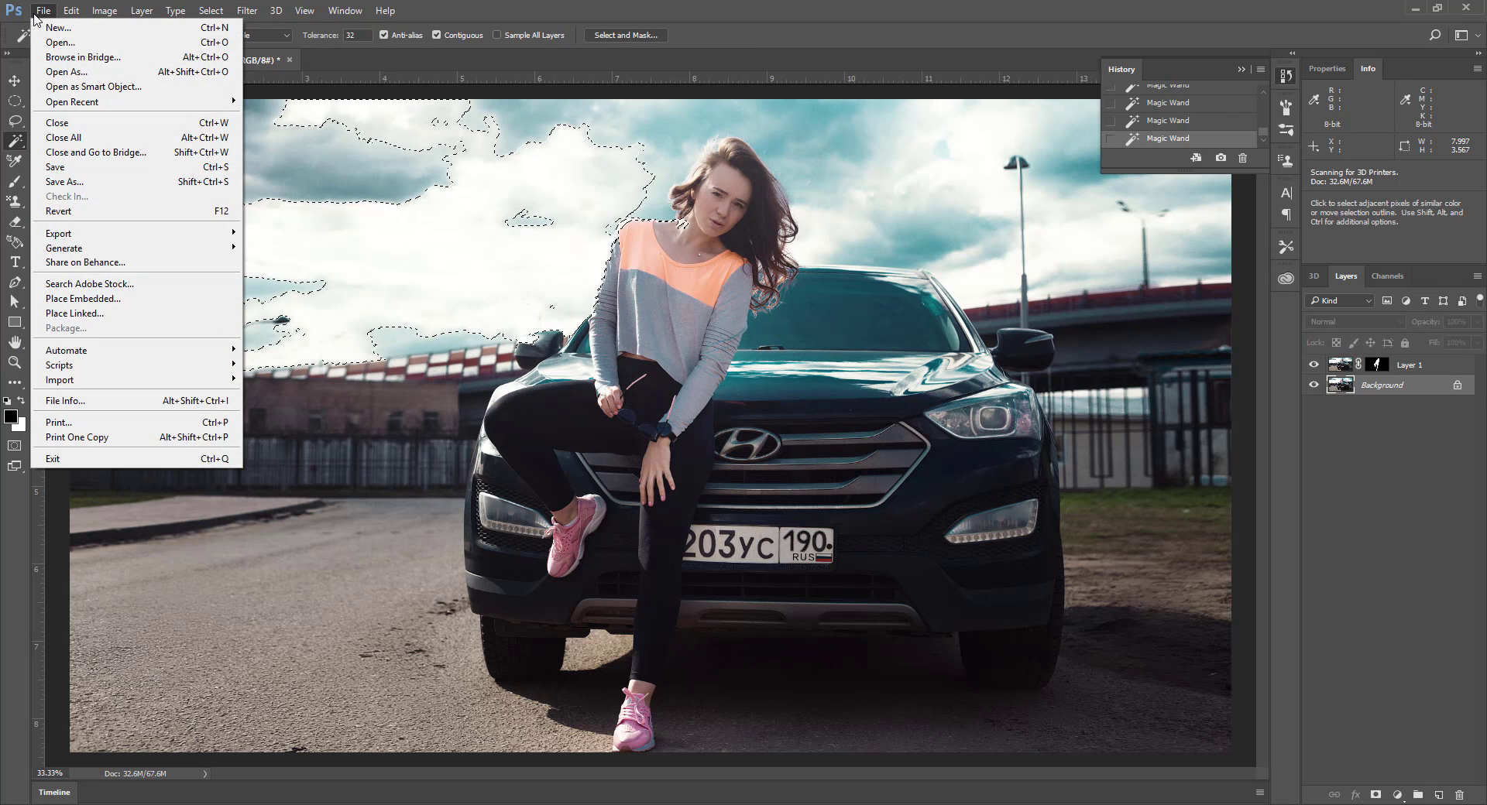
left_click(55, 27)
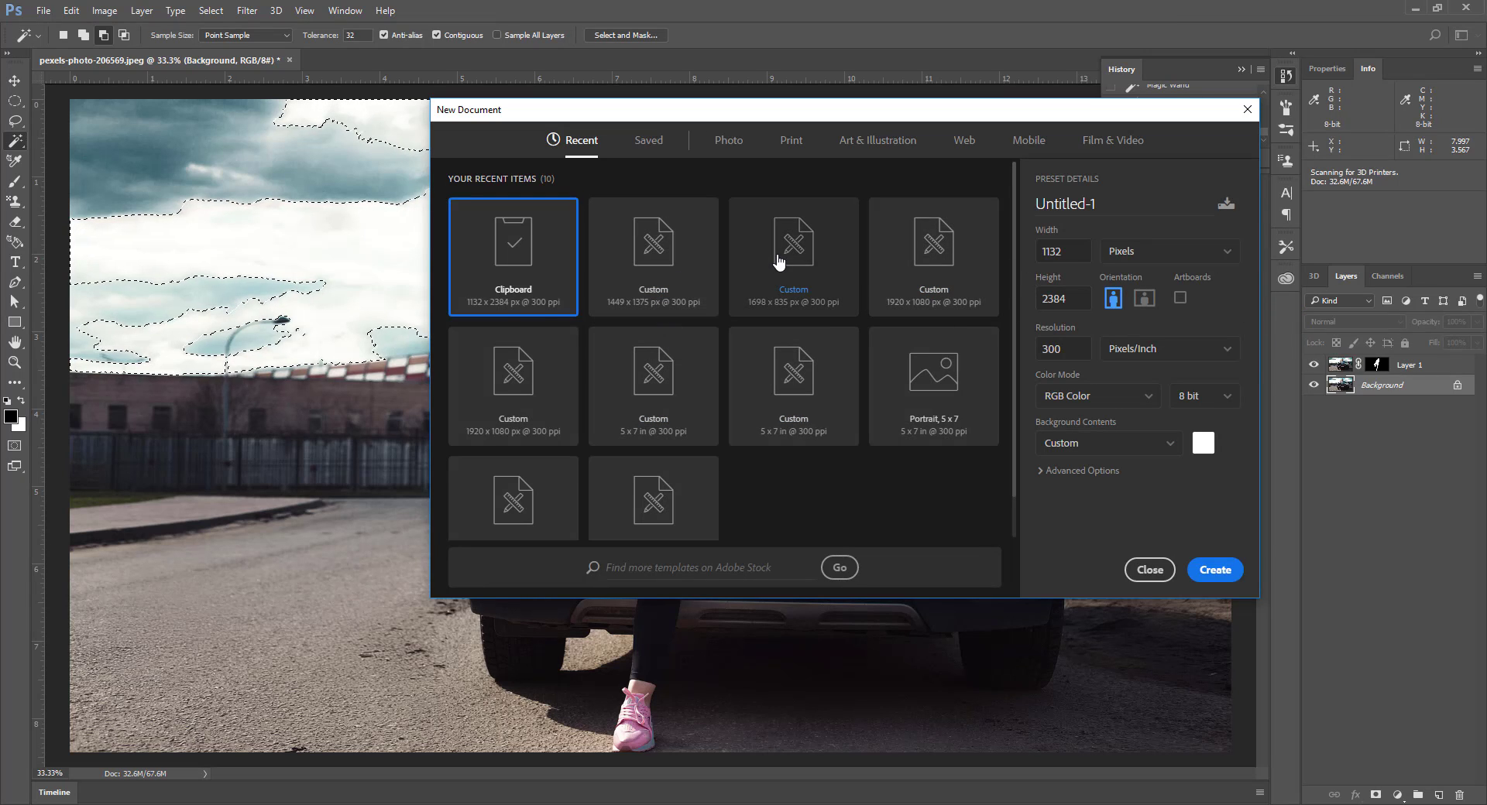
left_click(926, 262)
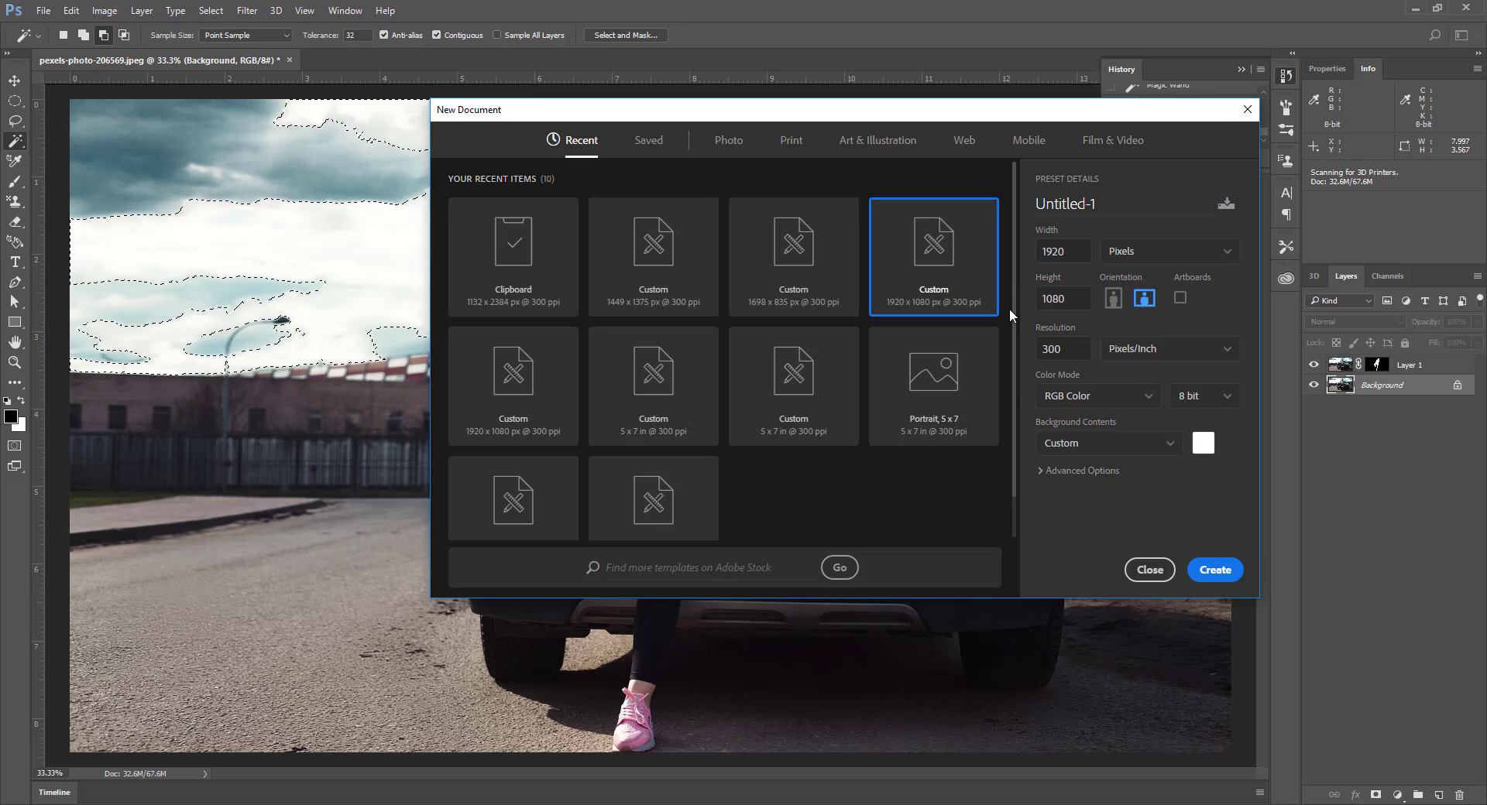
left_click(1215, 570)
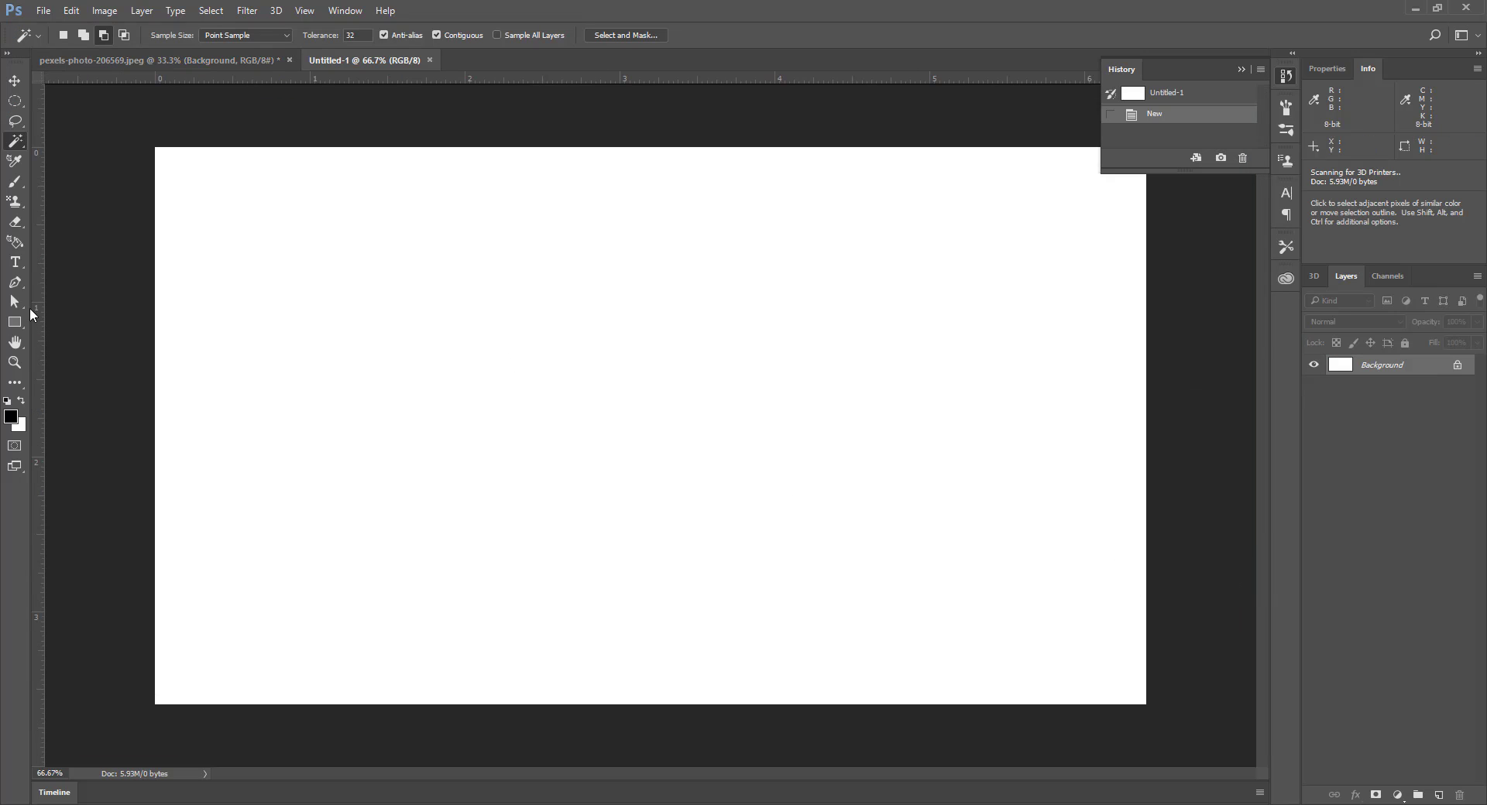
left_click(1457, 365)
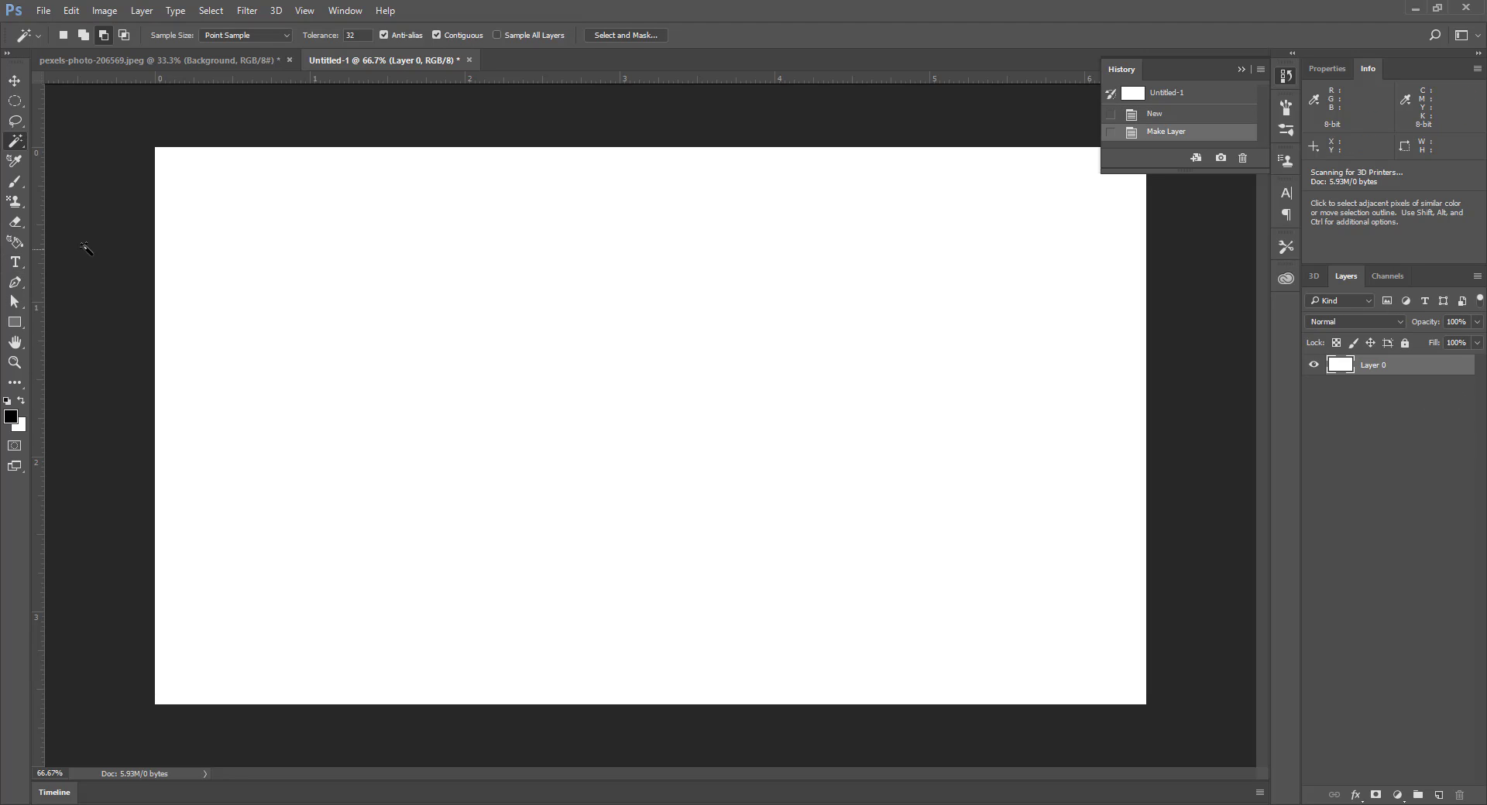
Step: Add a horizontal line of Broadway text with the channel name at 1.42 pt on the blank canvas
left_click(15, 262)
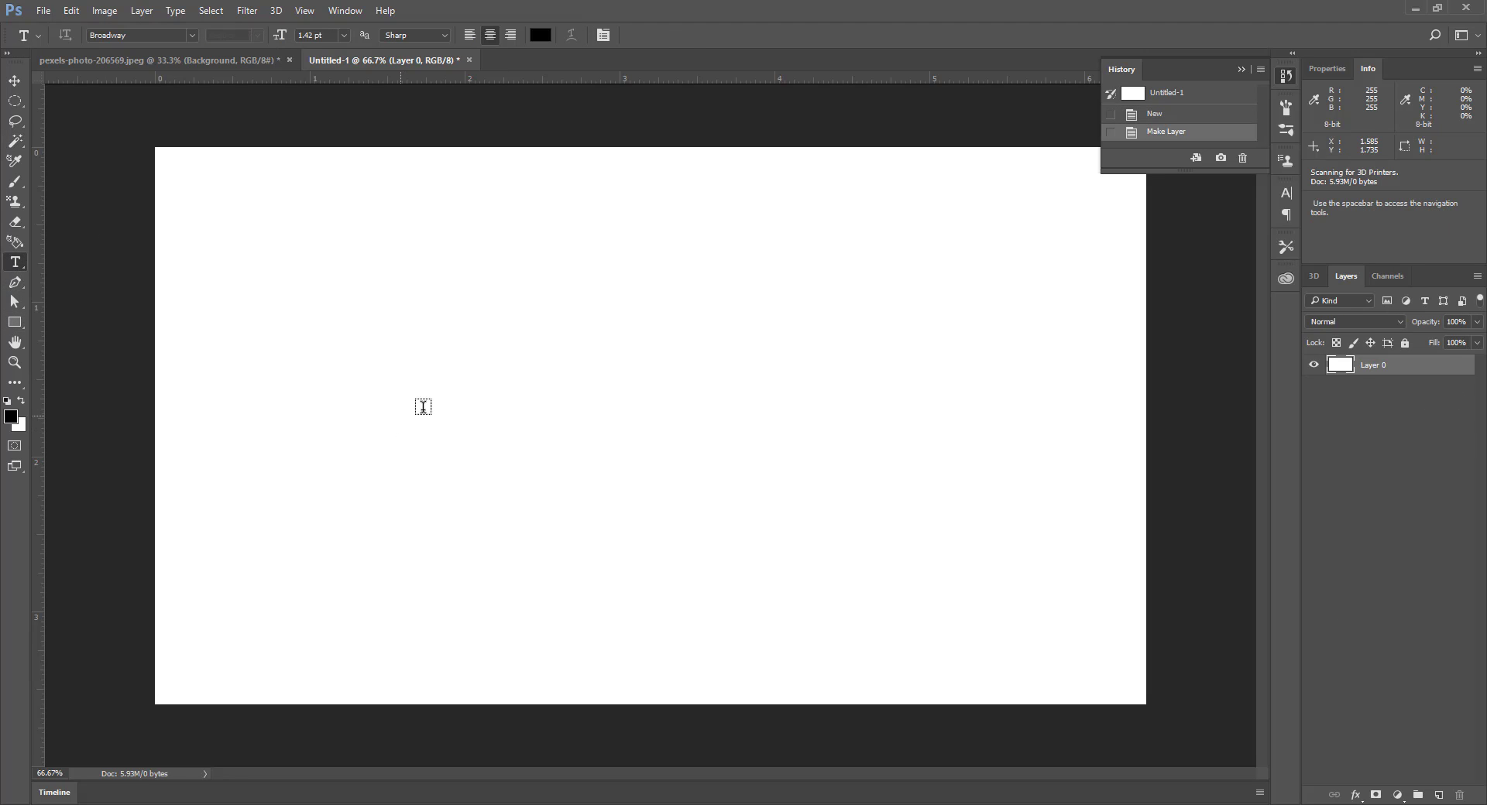
left_click(402, 415)
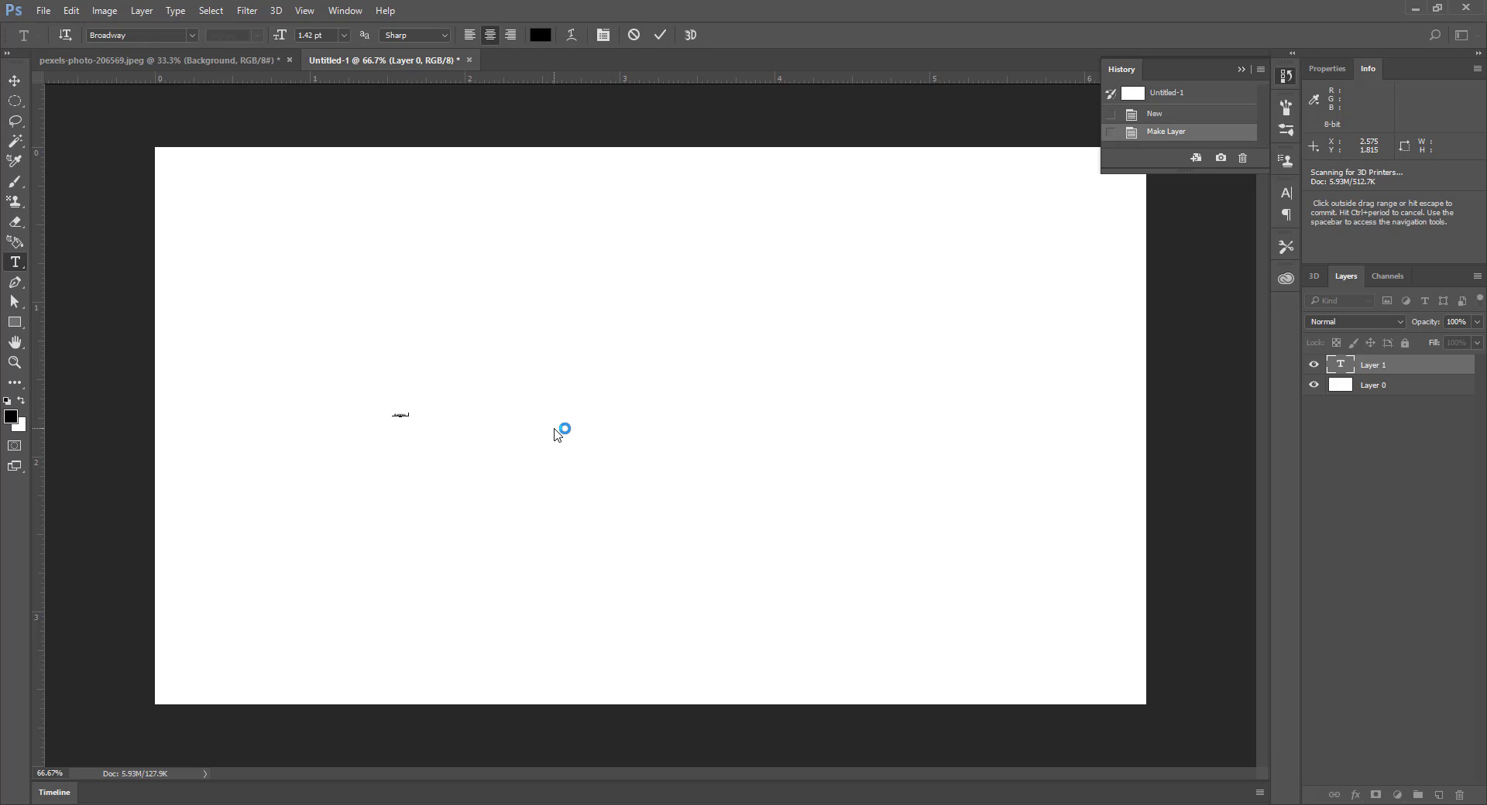
left_click(15, 80)
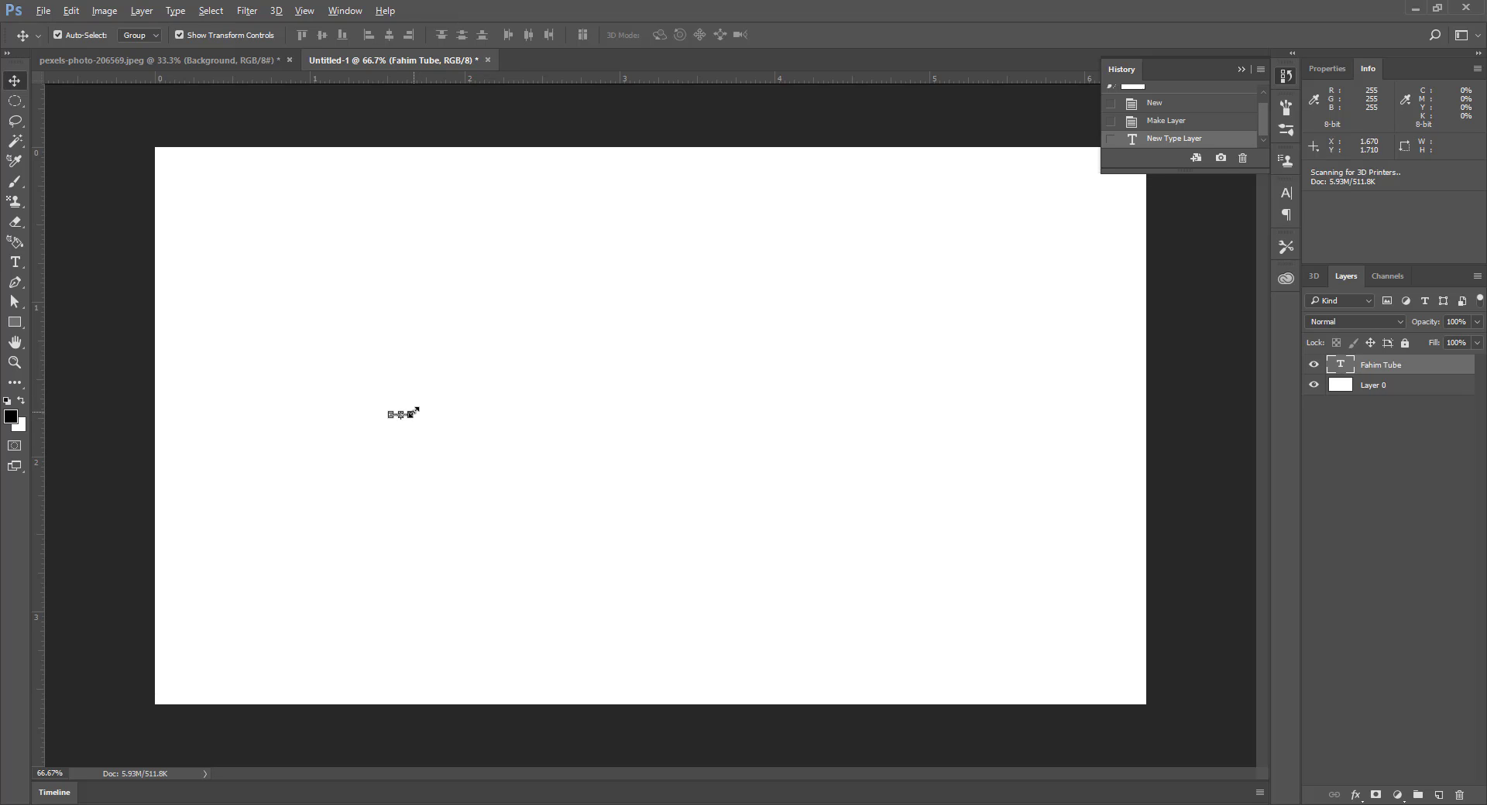
Step: Enlarge the channel-name text to about 3809%, centre it horizontally on the canvas and apply the transformation
left_click_drag(415, 411, 773, 263)
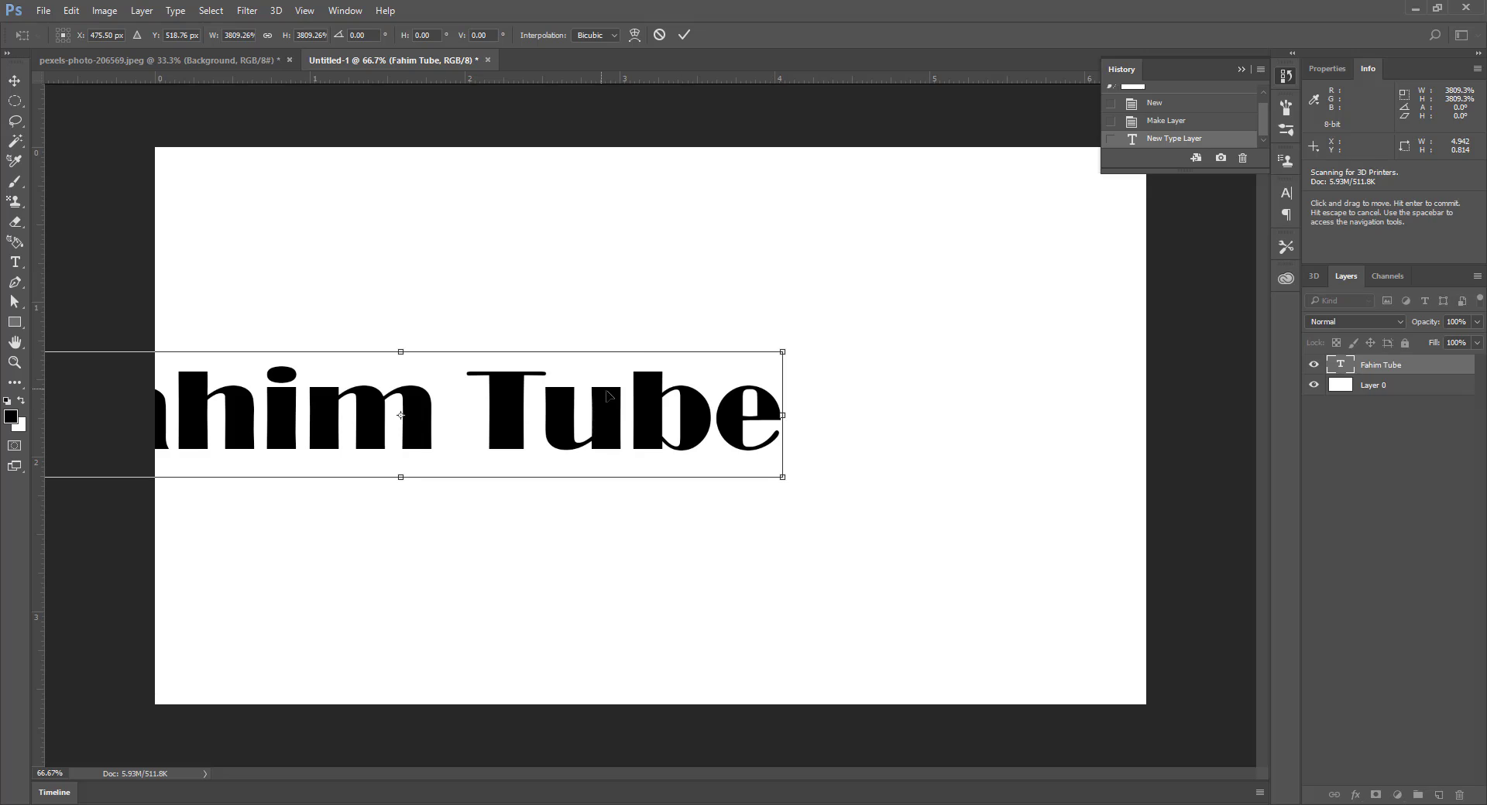
left_click_drag(606, 395, 871, 393)
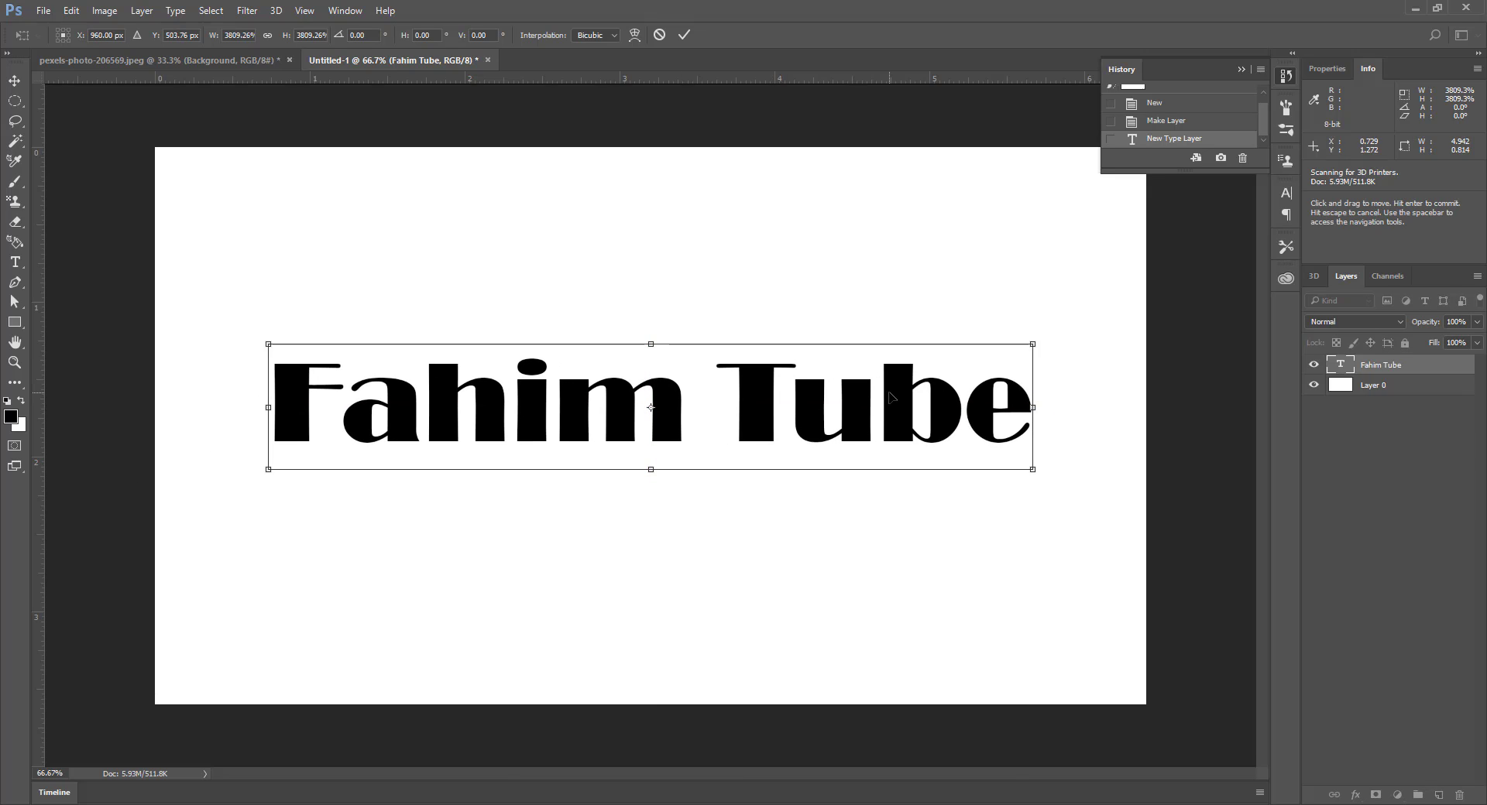
left_click(15, 81)
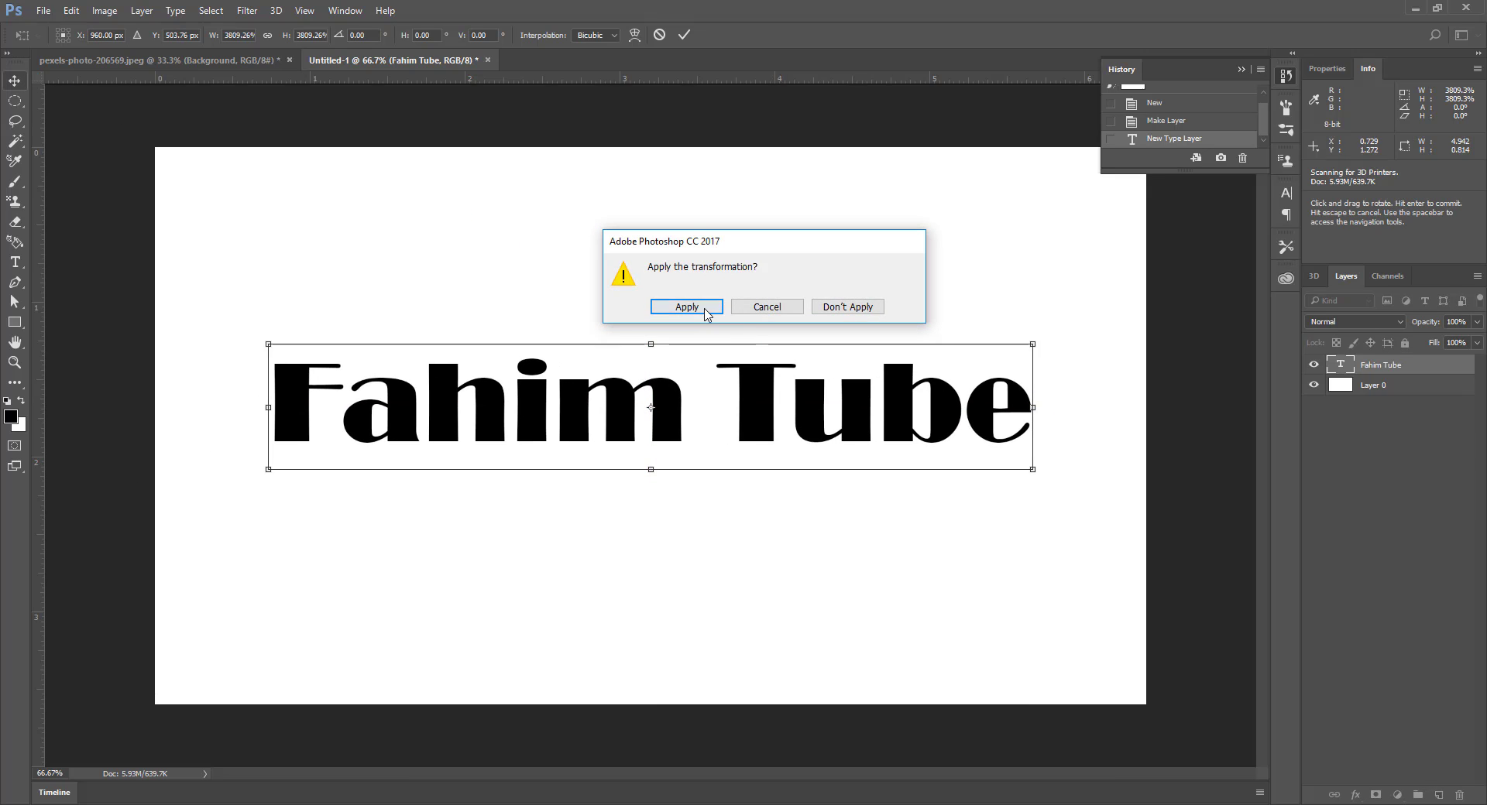
left_click(682, 306)
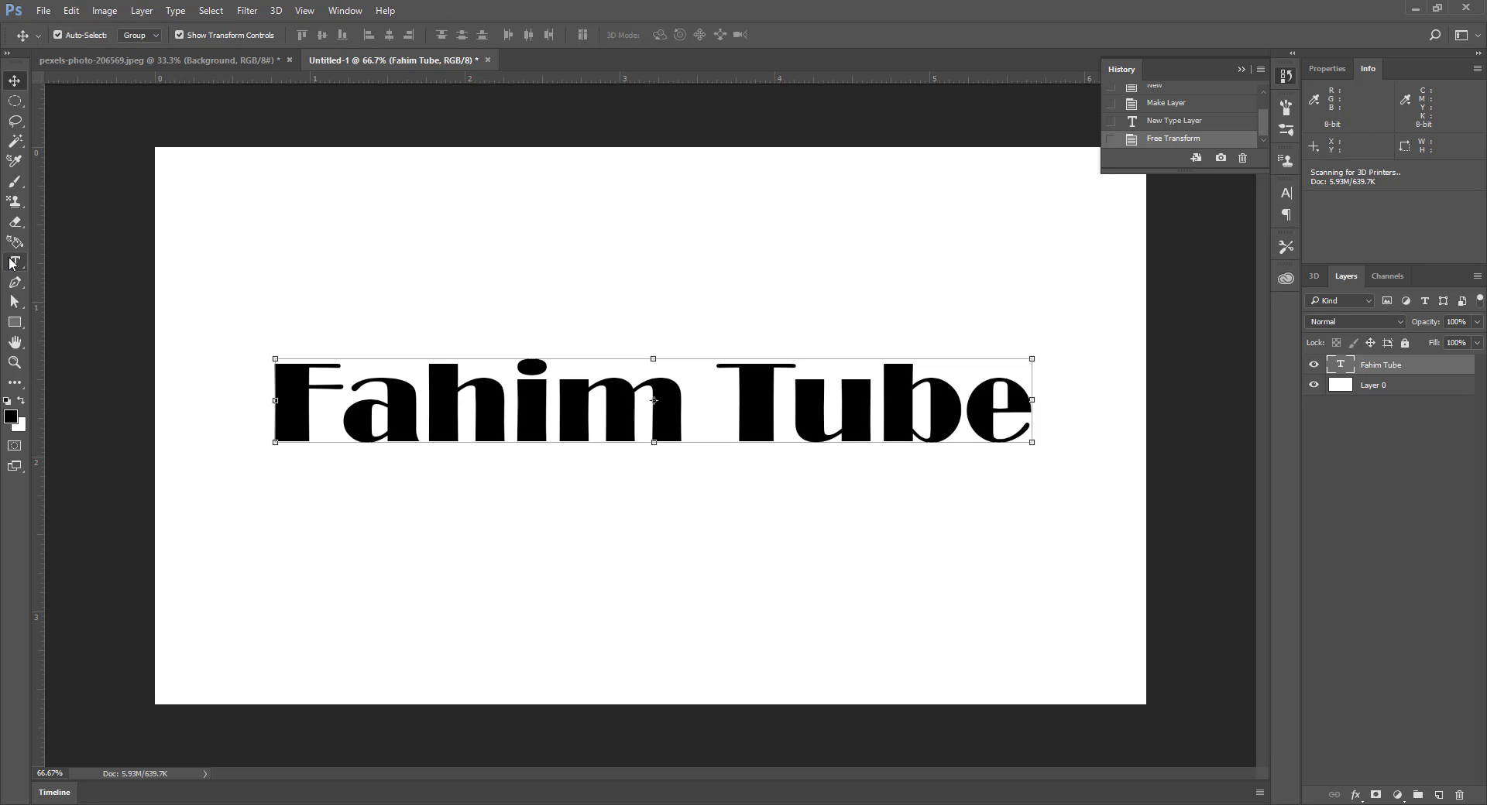
Step: Delete the channel-name text layer
left_click(14, 262)
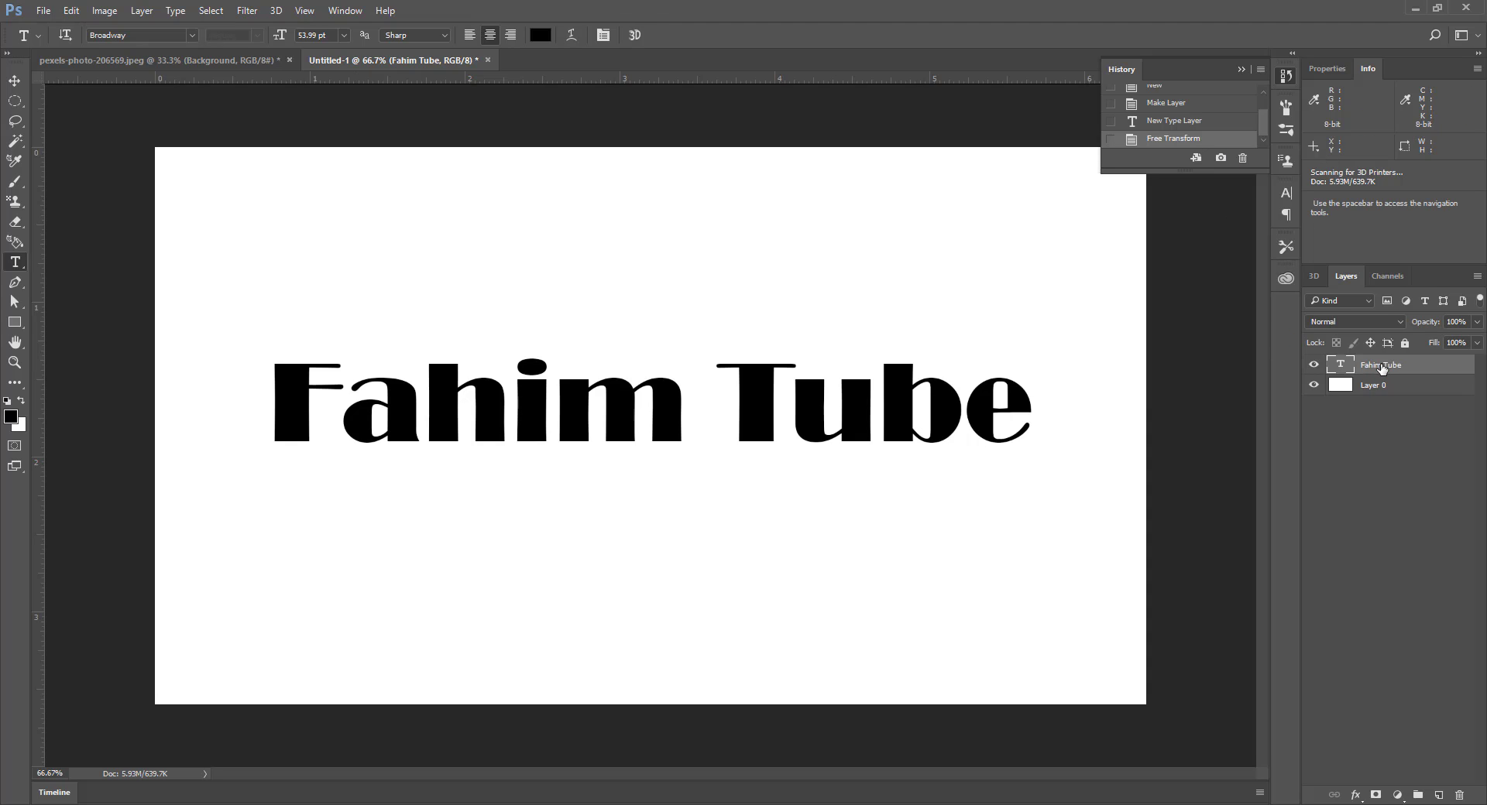
left_click_drag(1381, 368, 1461, 795)
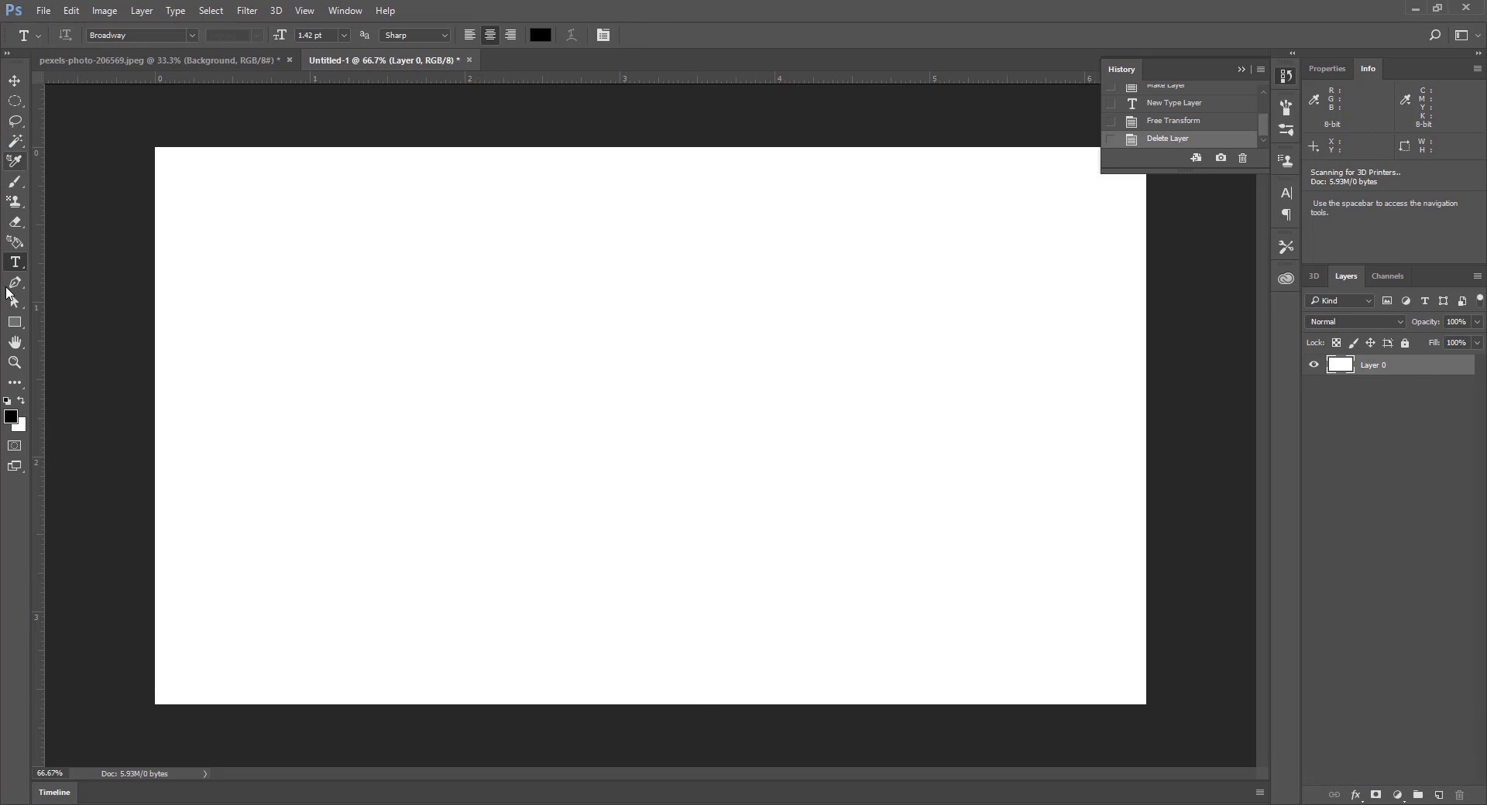
Step: Use the Horizontal Type Tool to add a one-word text containing the first name in the canvas's upper-left area
right_click(20, 265)
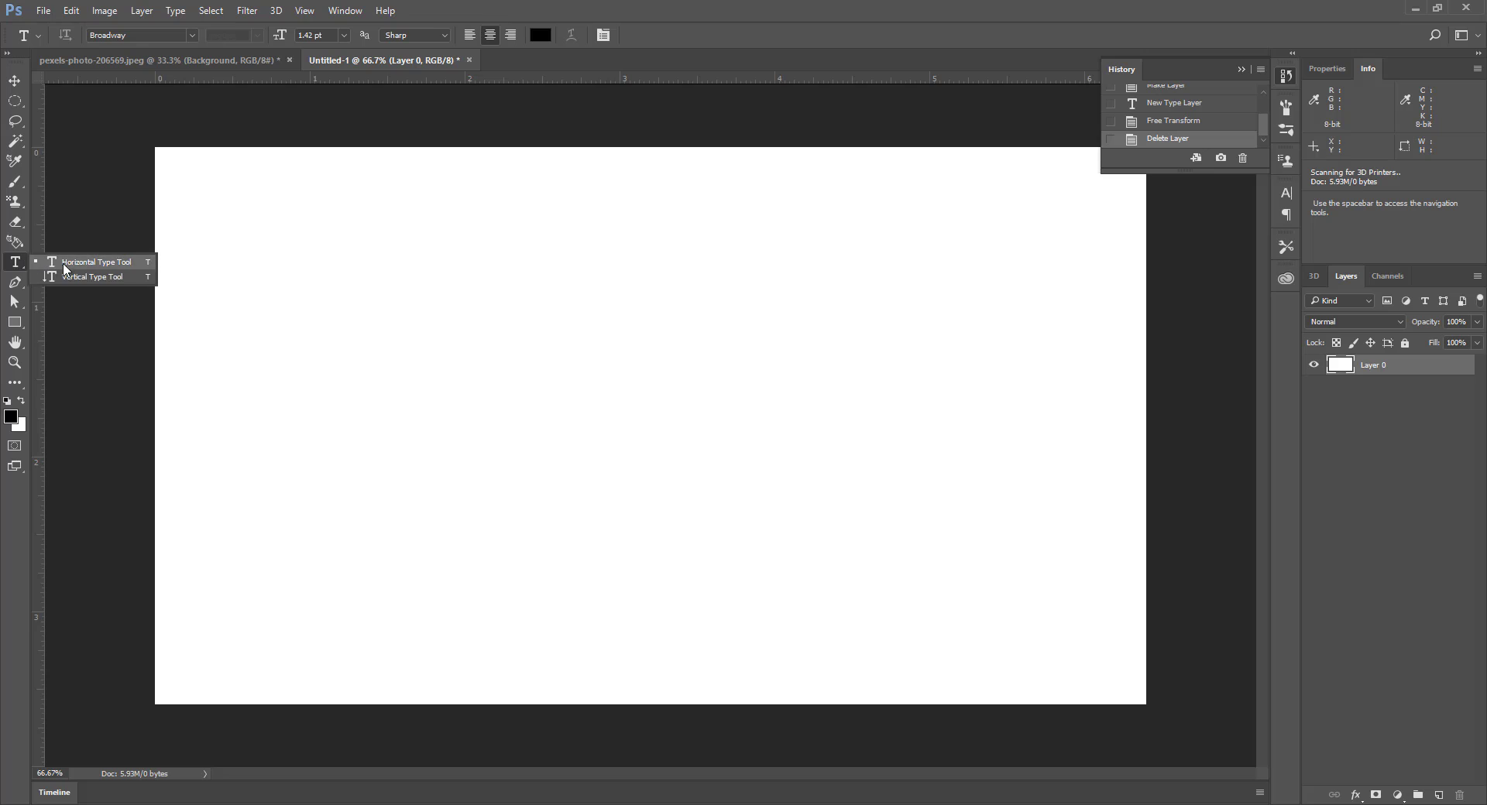
left_click(72, 264)
left_click(314, 290)
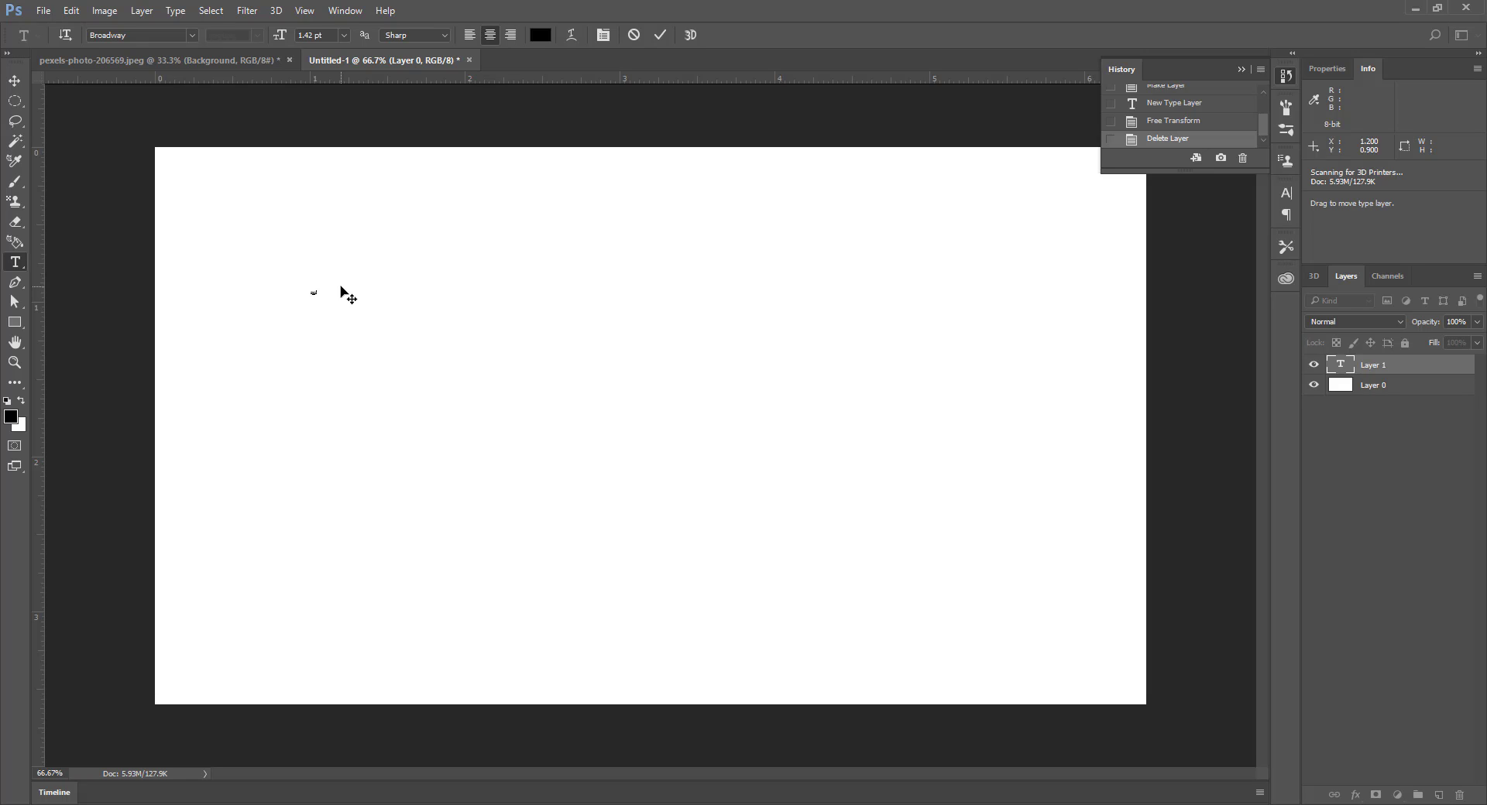
left_click(14, 80)
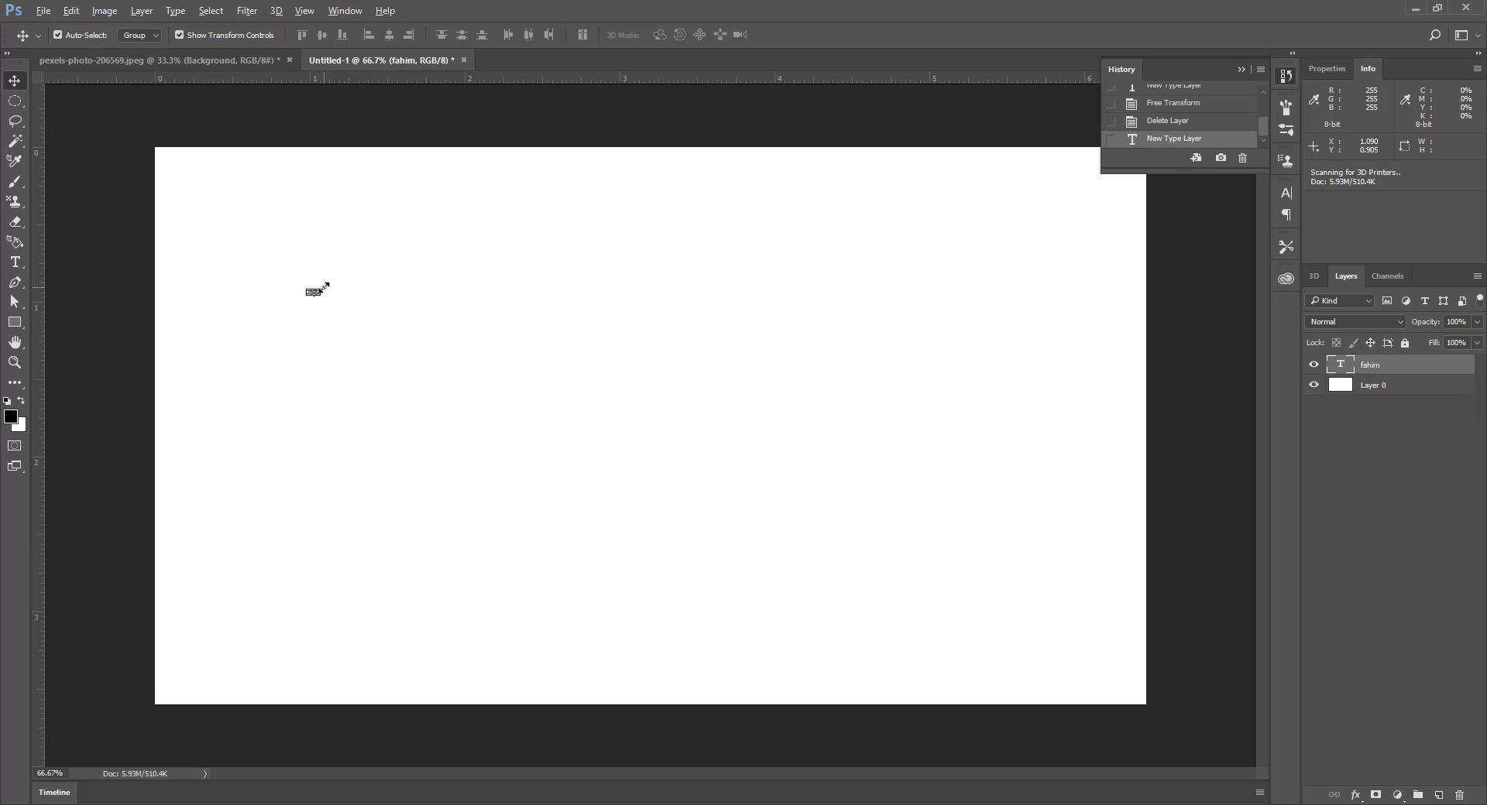
Step: Enlarge the one-word text to about 3927%, move it nearer the canvas centre and apply the transformation
left_click_drag(324, 287, 513, 220)
left_click_drag(373, 305, 553, 379)
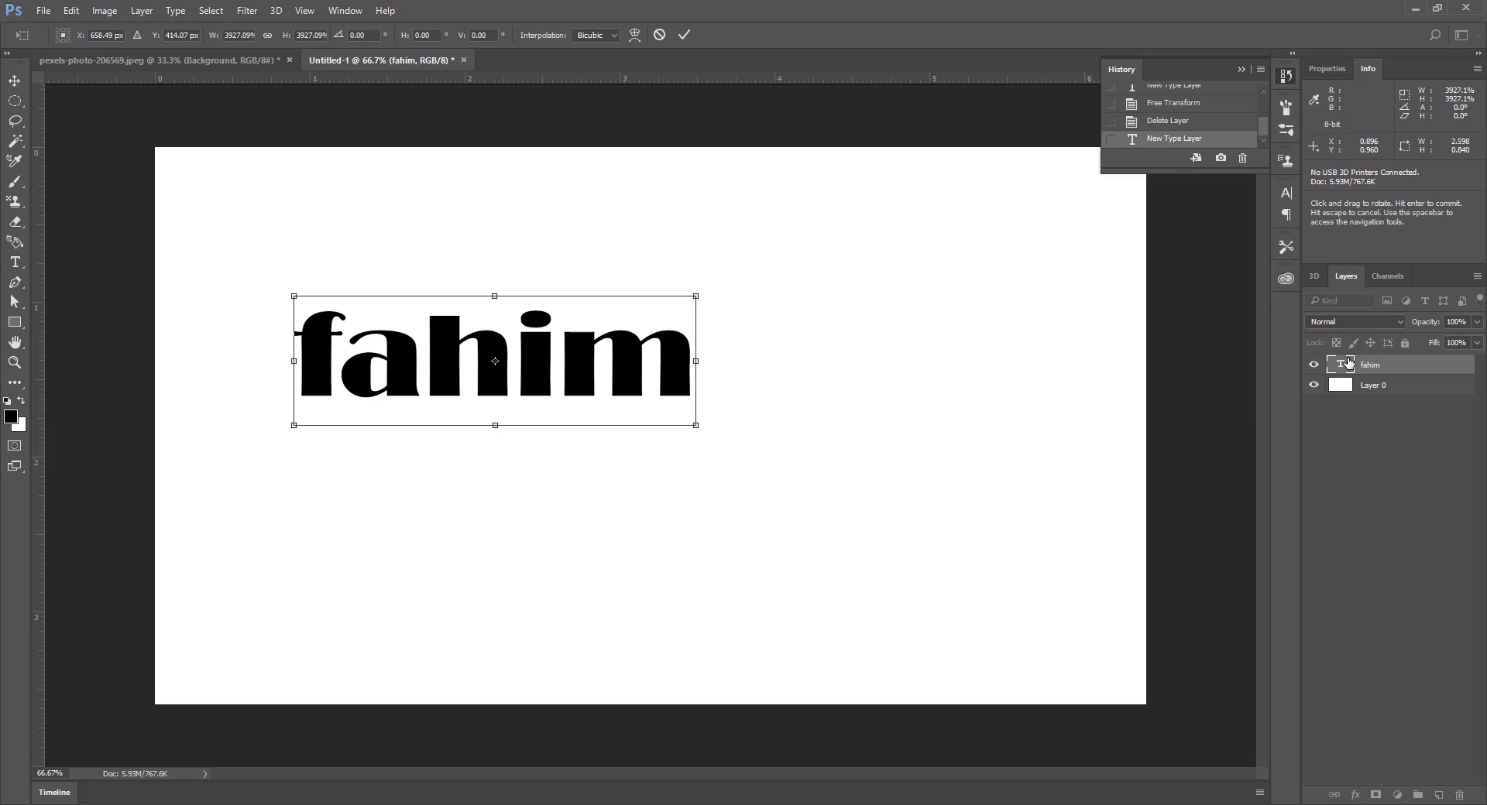
left_click(14, 81)
left_click(686, 310)
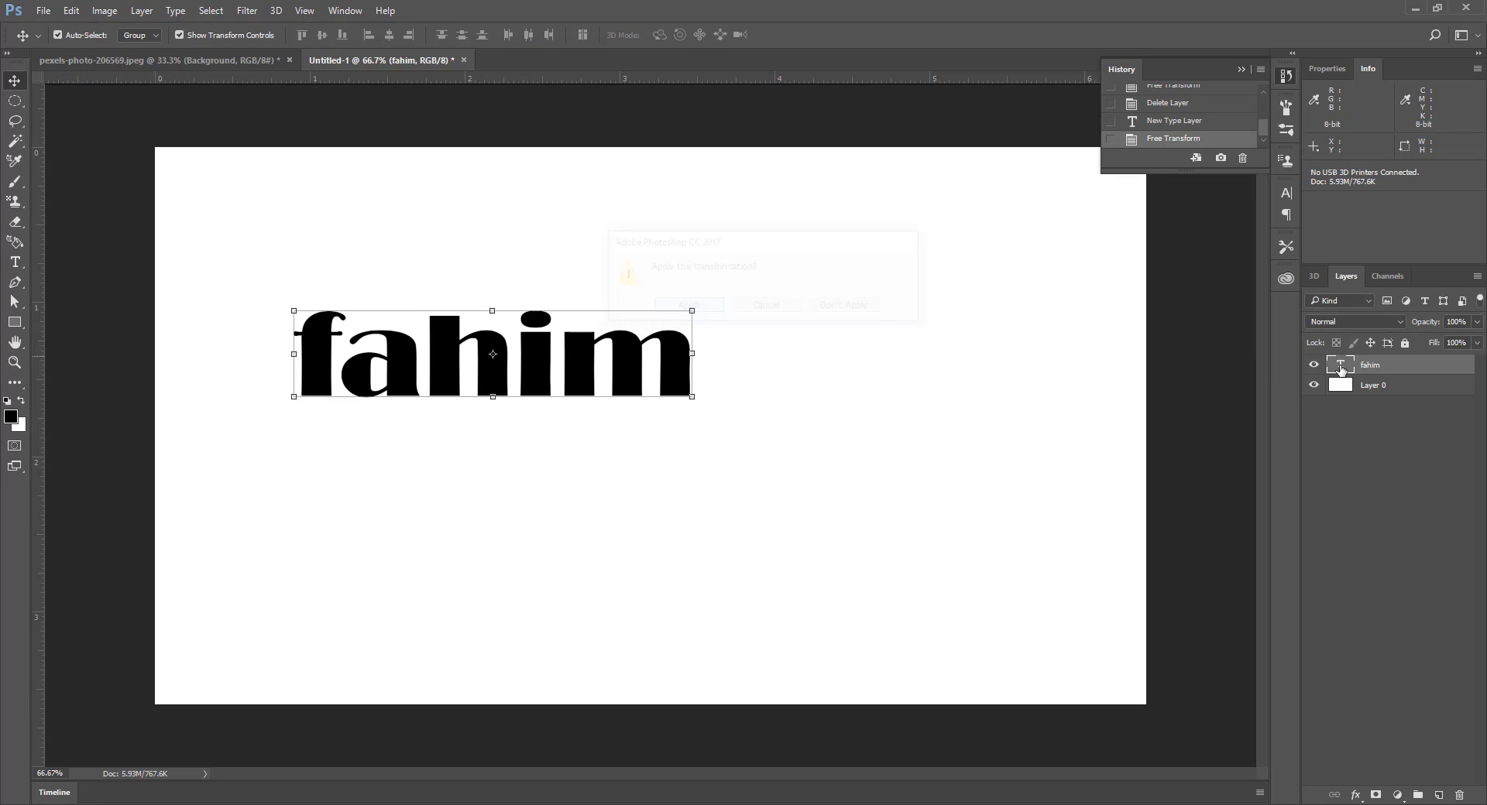
Step: Try to extend the one-word text with a long run of random letters on the same line
double_click(1347, 370)
left_click(721, 353)
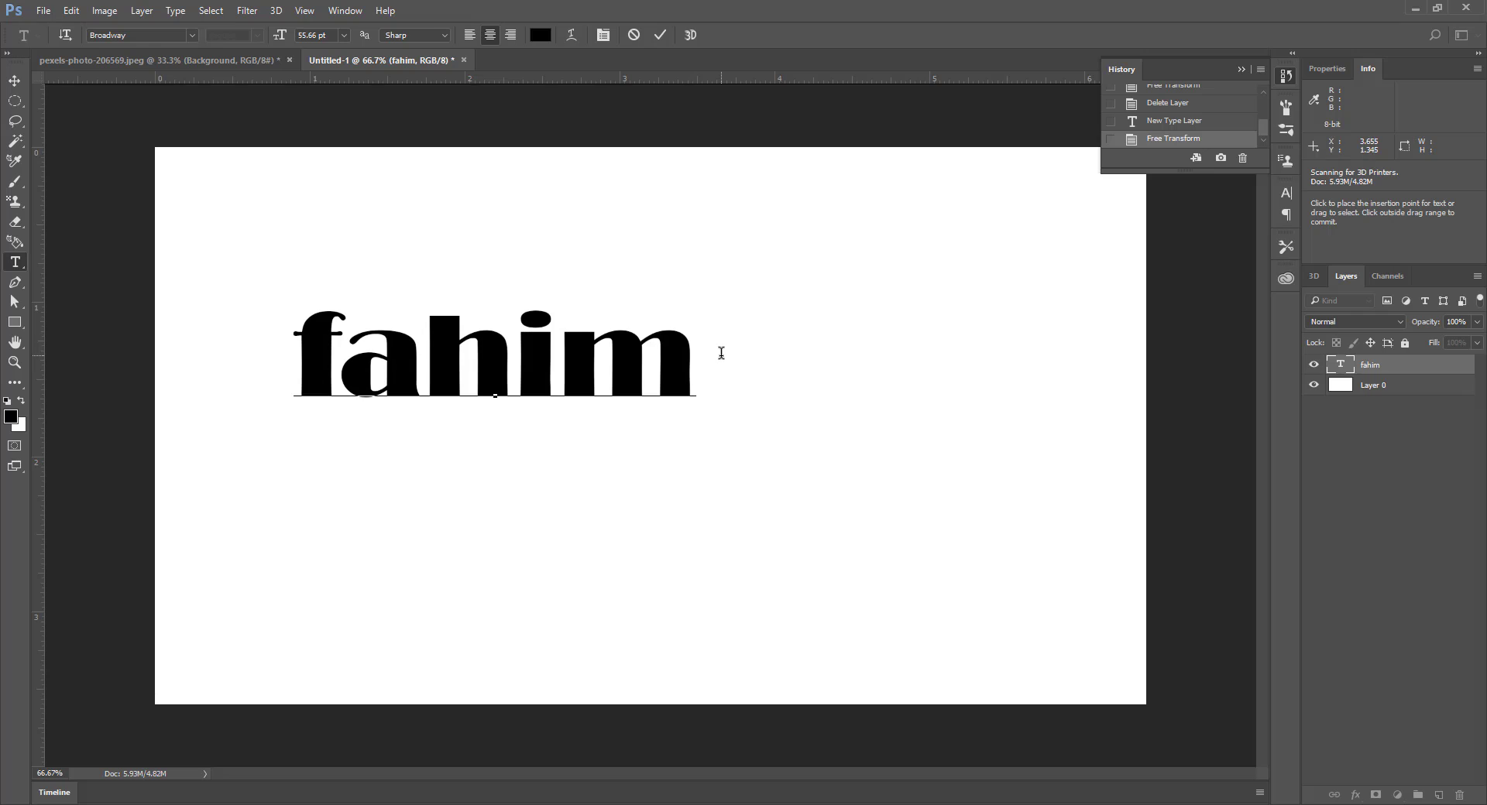
type("fuisdhgfc")
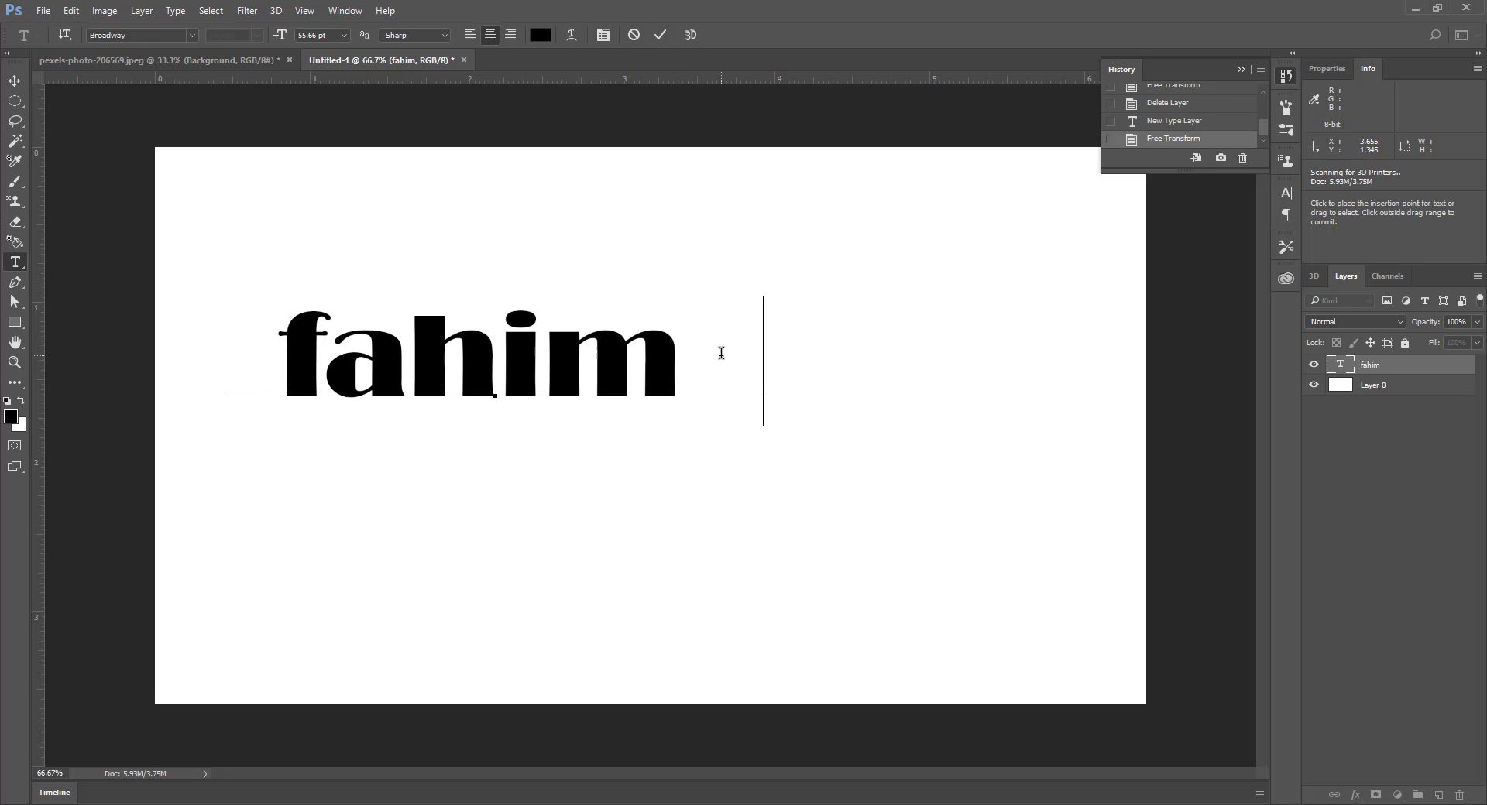
type("ugudfgfdgd")
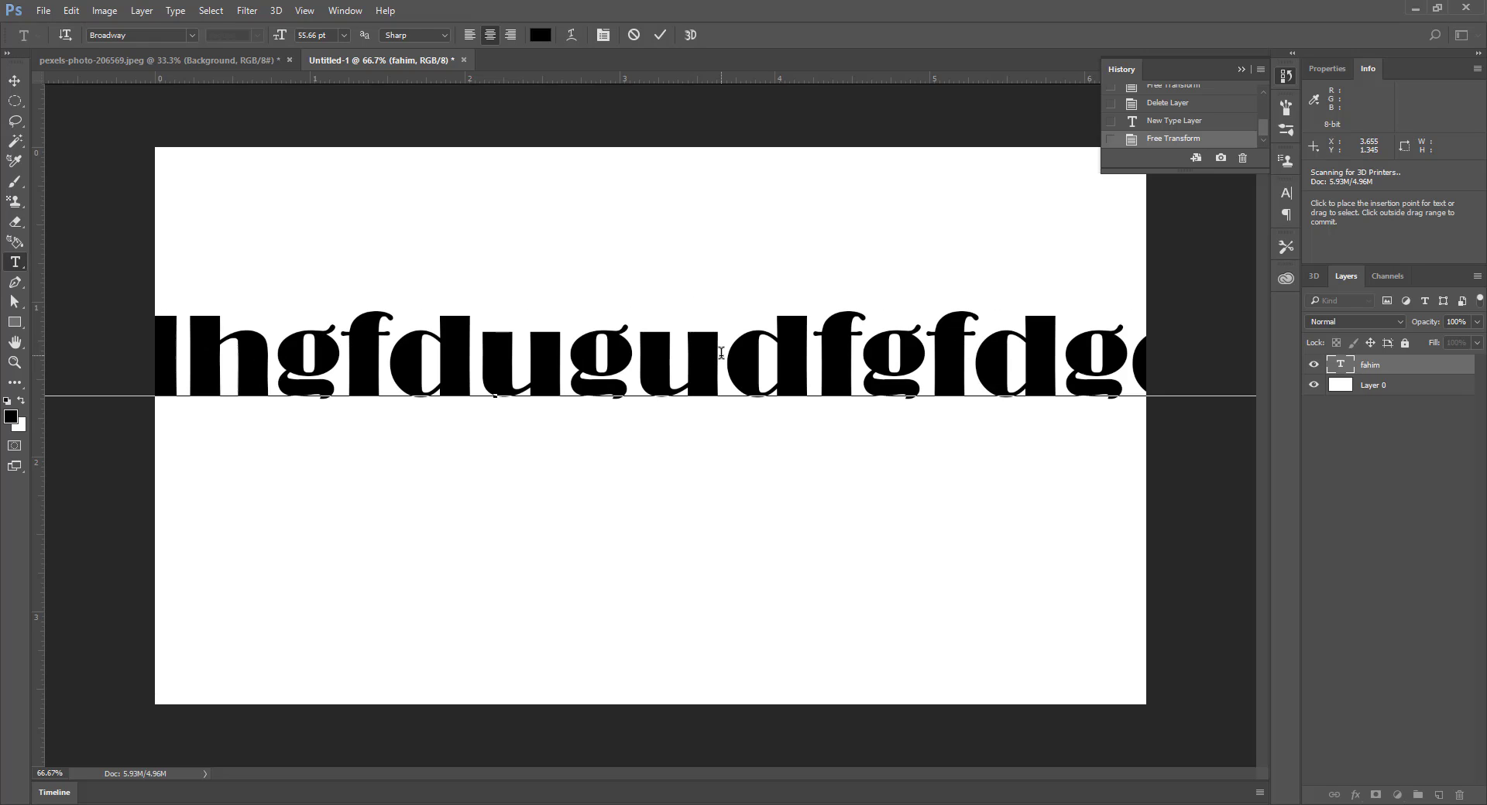
key("ctrl+period")
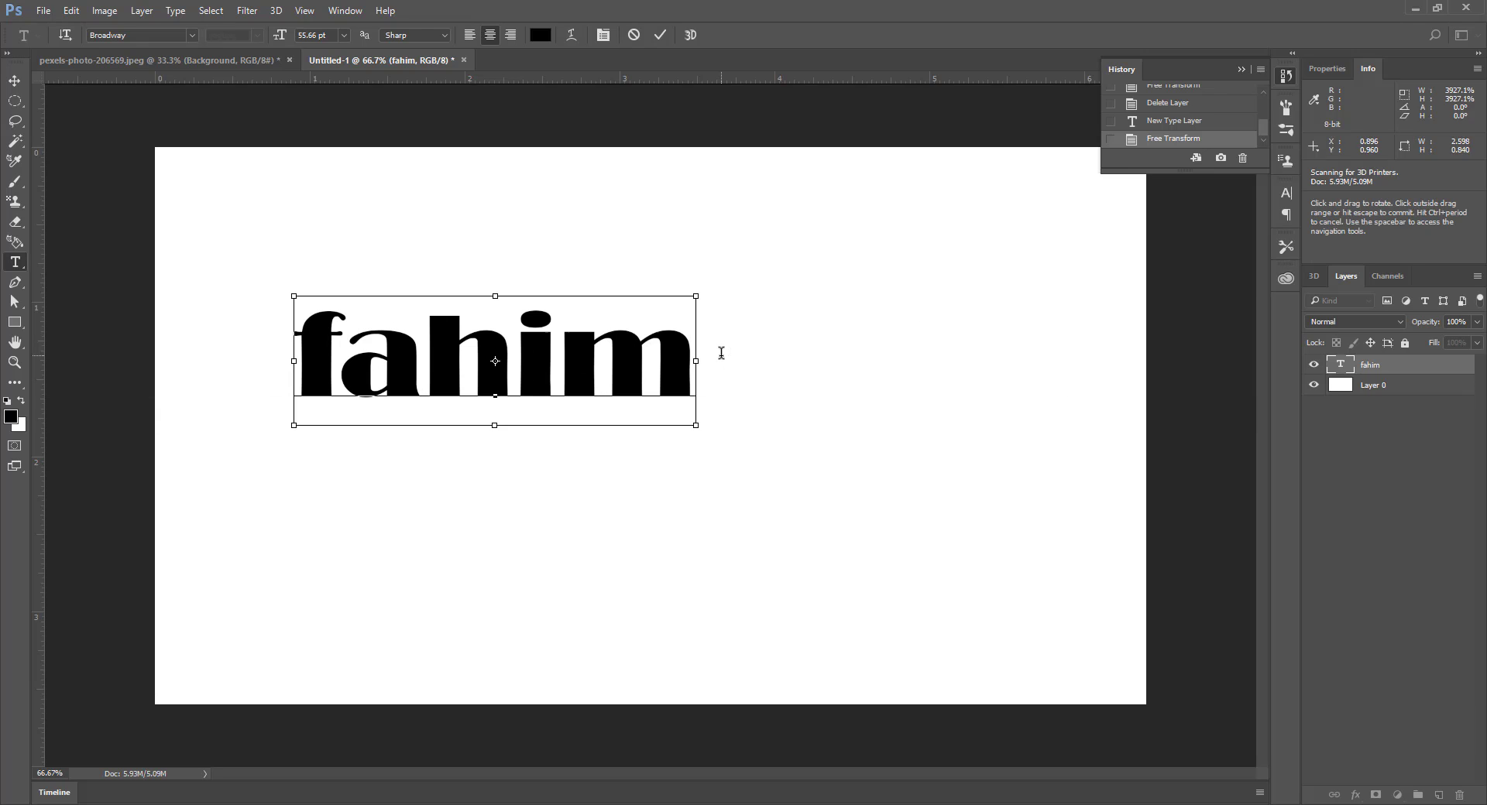
Step: Move the one-word text down and to the right on the canvas, and delete its layer
left_click(721, 354)
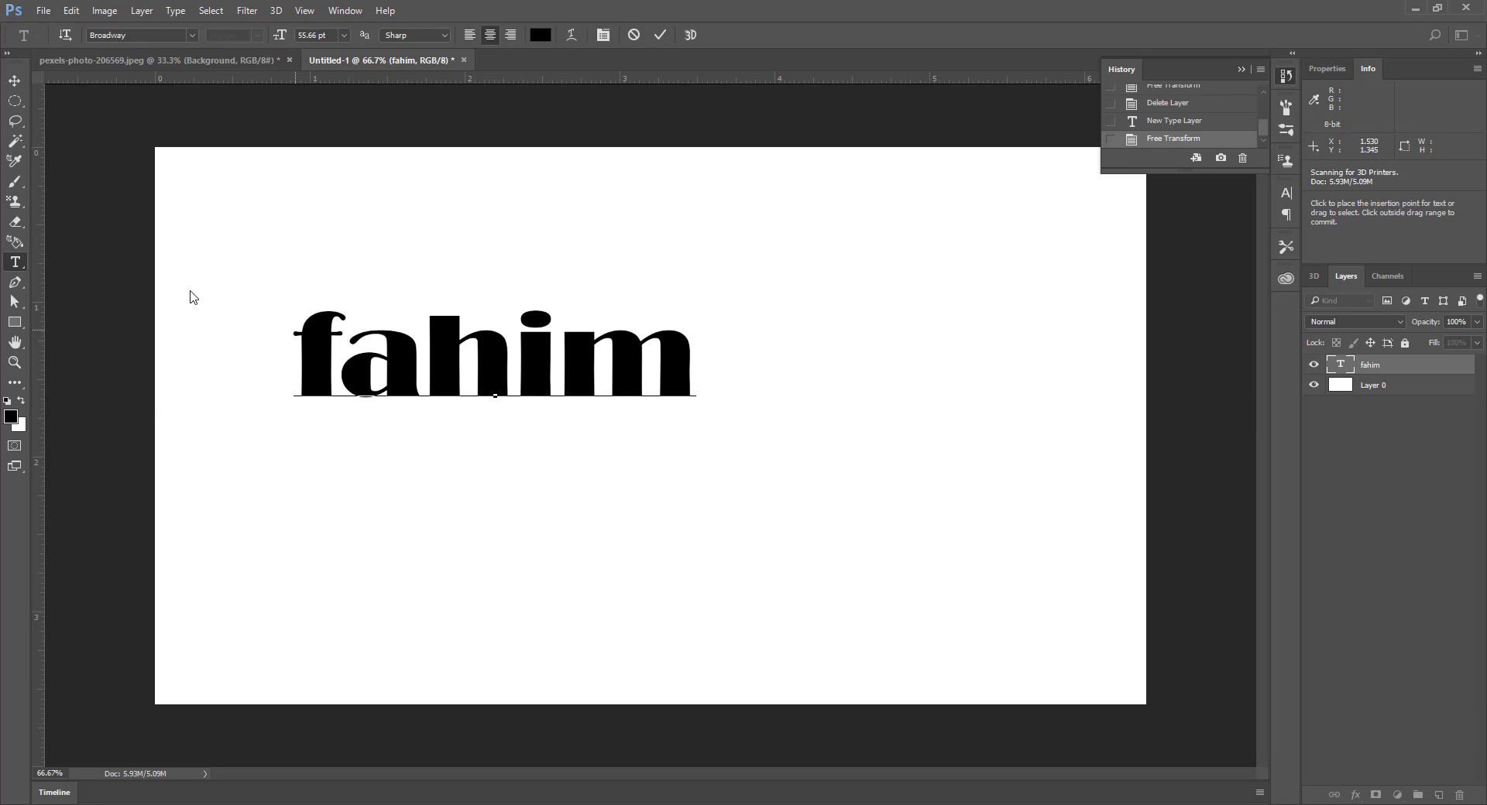
left_click(15, 79)
left_click_drag(409, 362, 529, 417)
left_click_drag(1387, 374, 1462, 800)
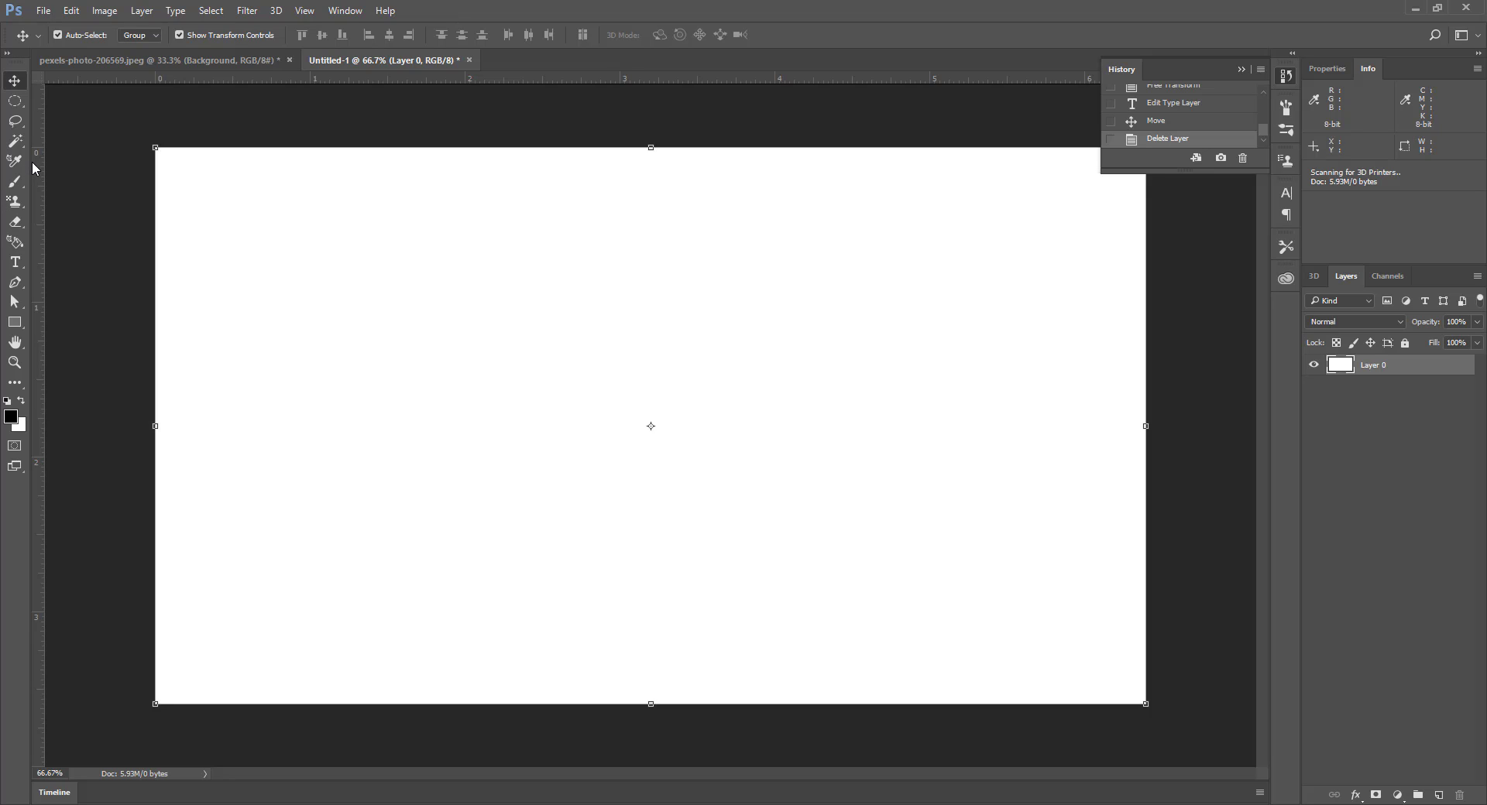
Step: Draw a horizontal paragraph text box about 4.08 by 0.88 inches in the upper part of the canvas
left_click(23, 268)
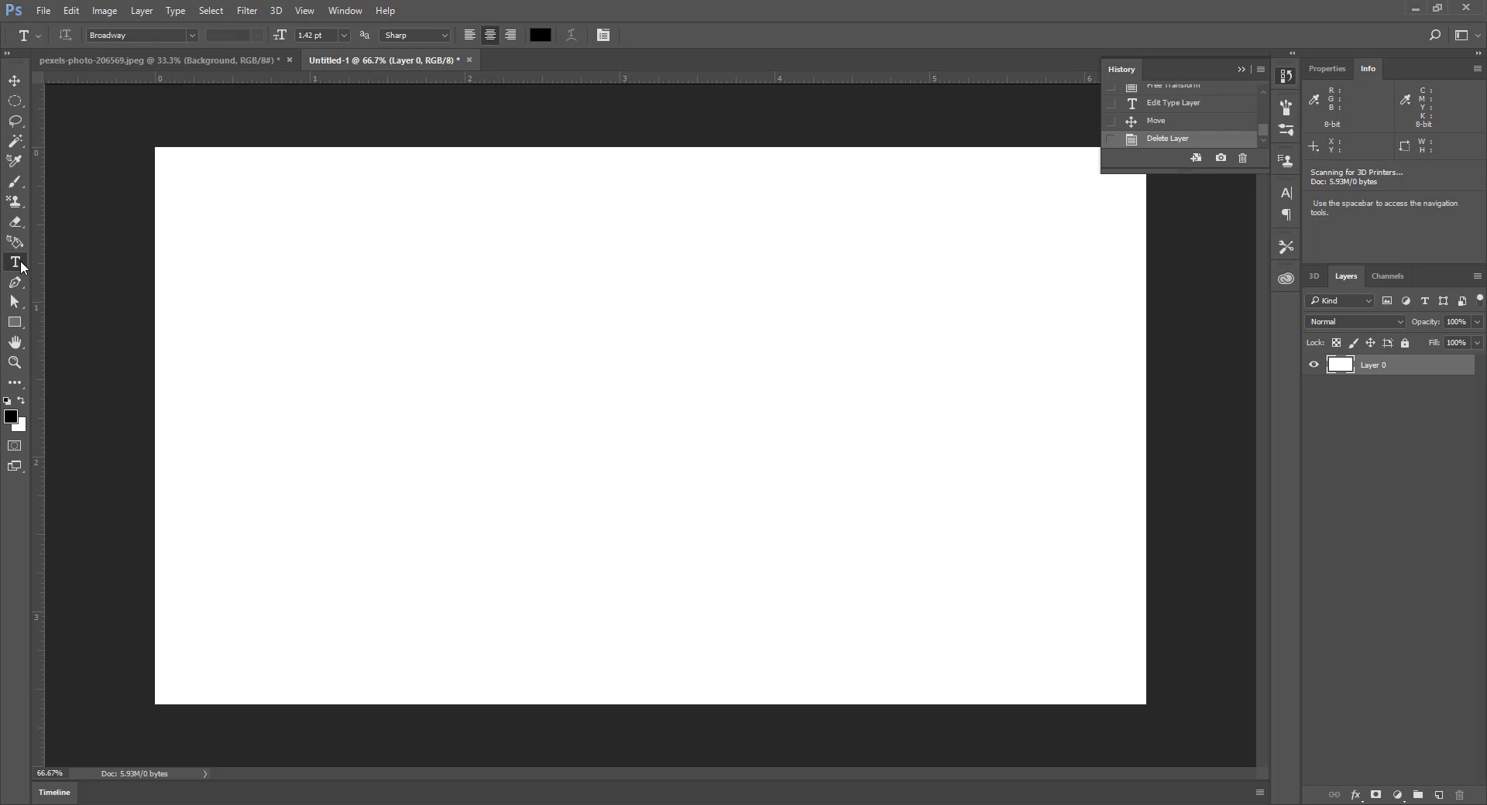
left_click_drag(248, 269, 882, 405)
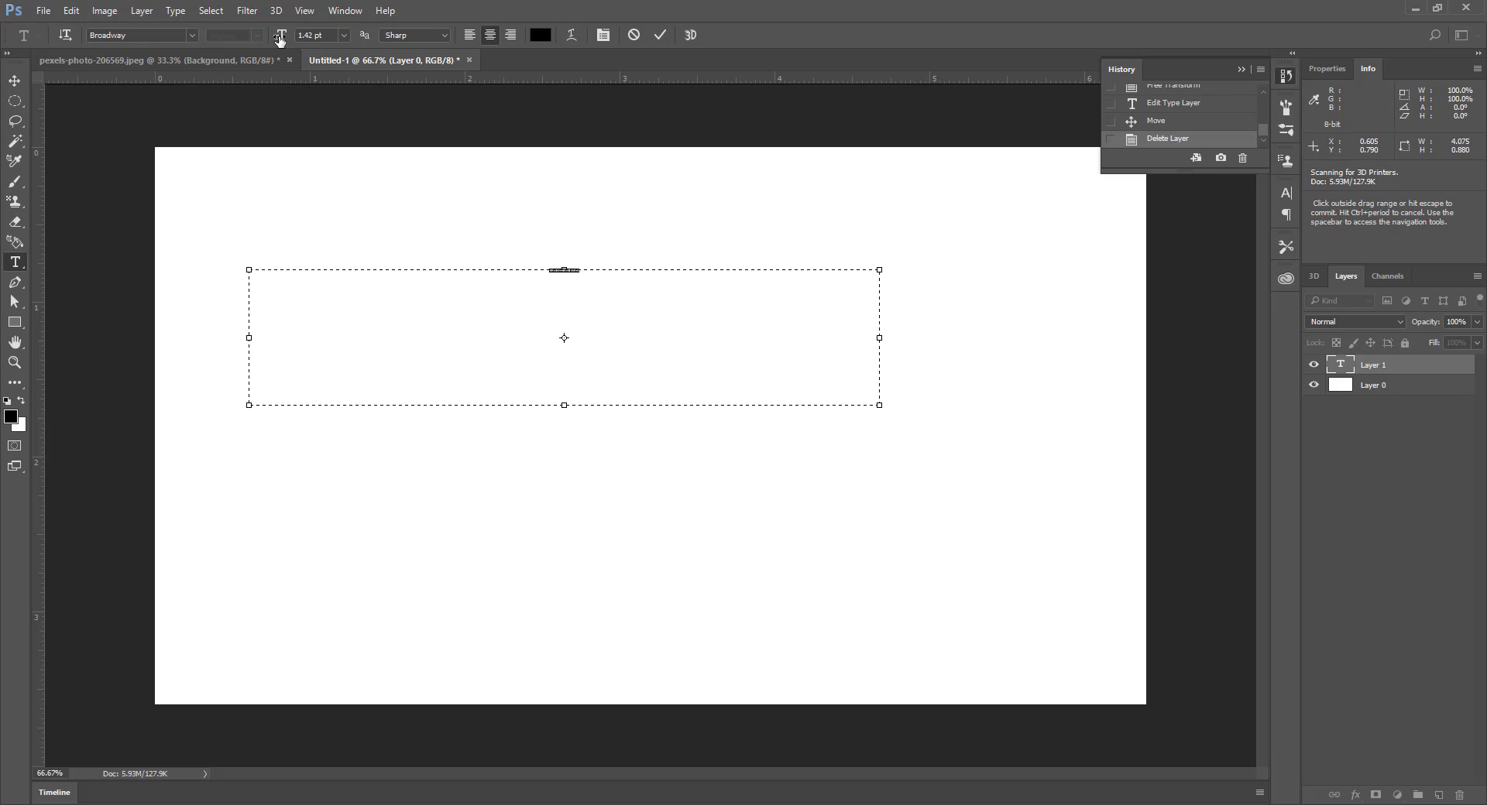
Step: Set the paragraph text size to 17.42 pt, fill the text box with three centred lines of random letters and commit it
mouse_move(280, 39)
left_mouse_down()
mouse_move(327, 41)
mouse_move(291, 51)
left_mouse_up()
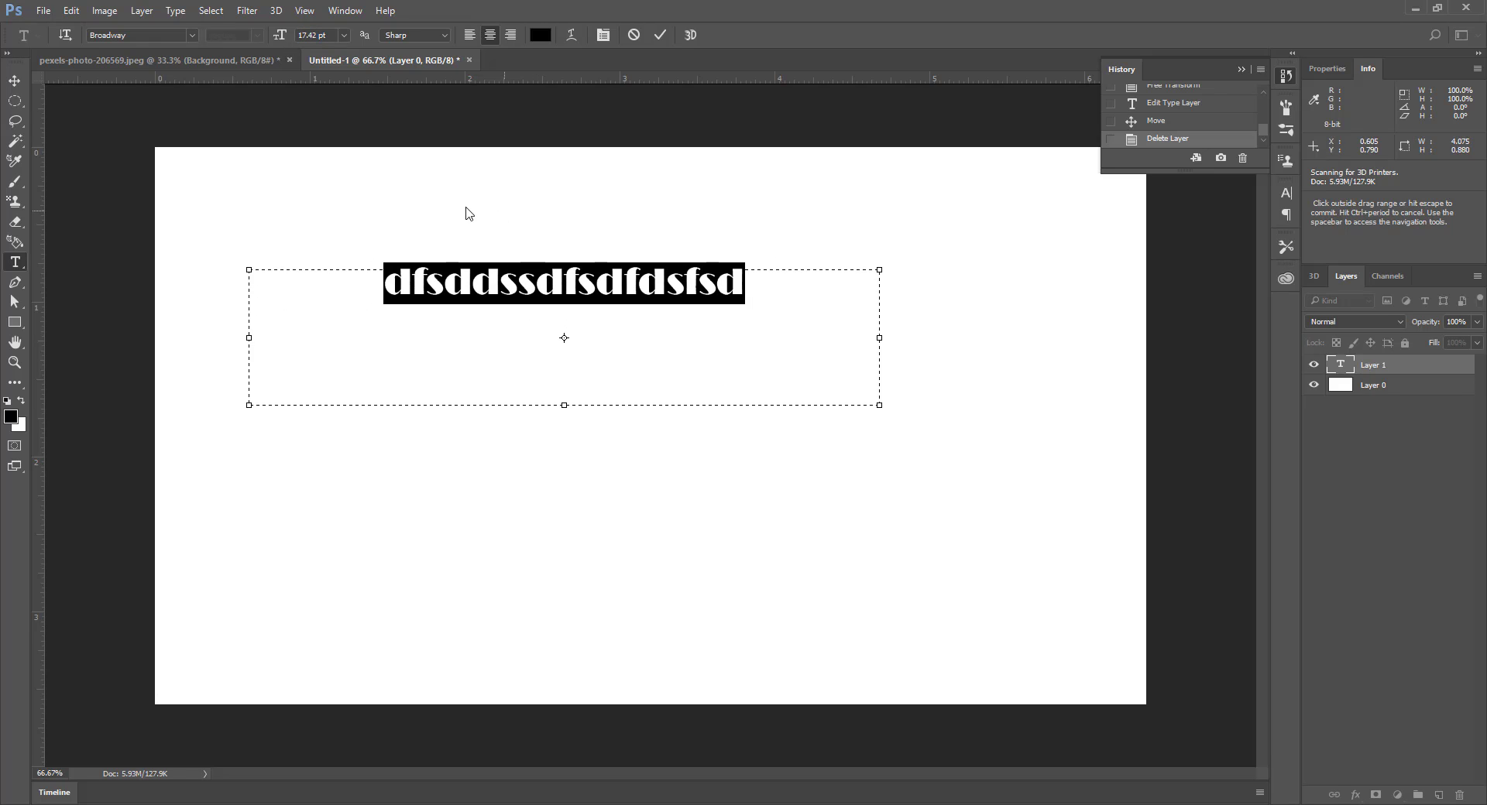
left_click(753, 286)
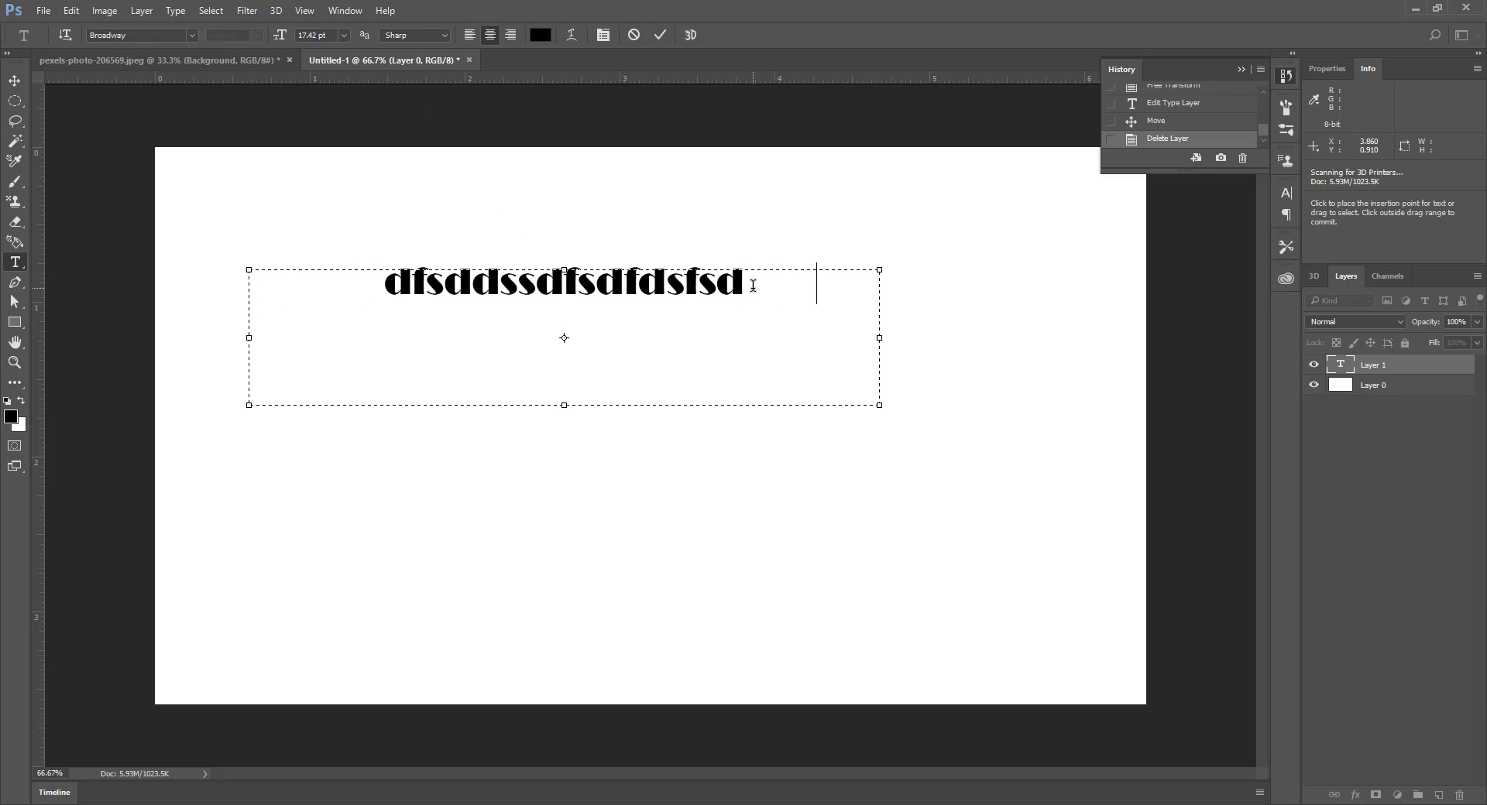
type("fdsfsd fds fdsifhdsfsd")
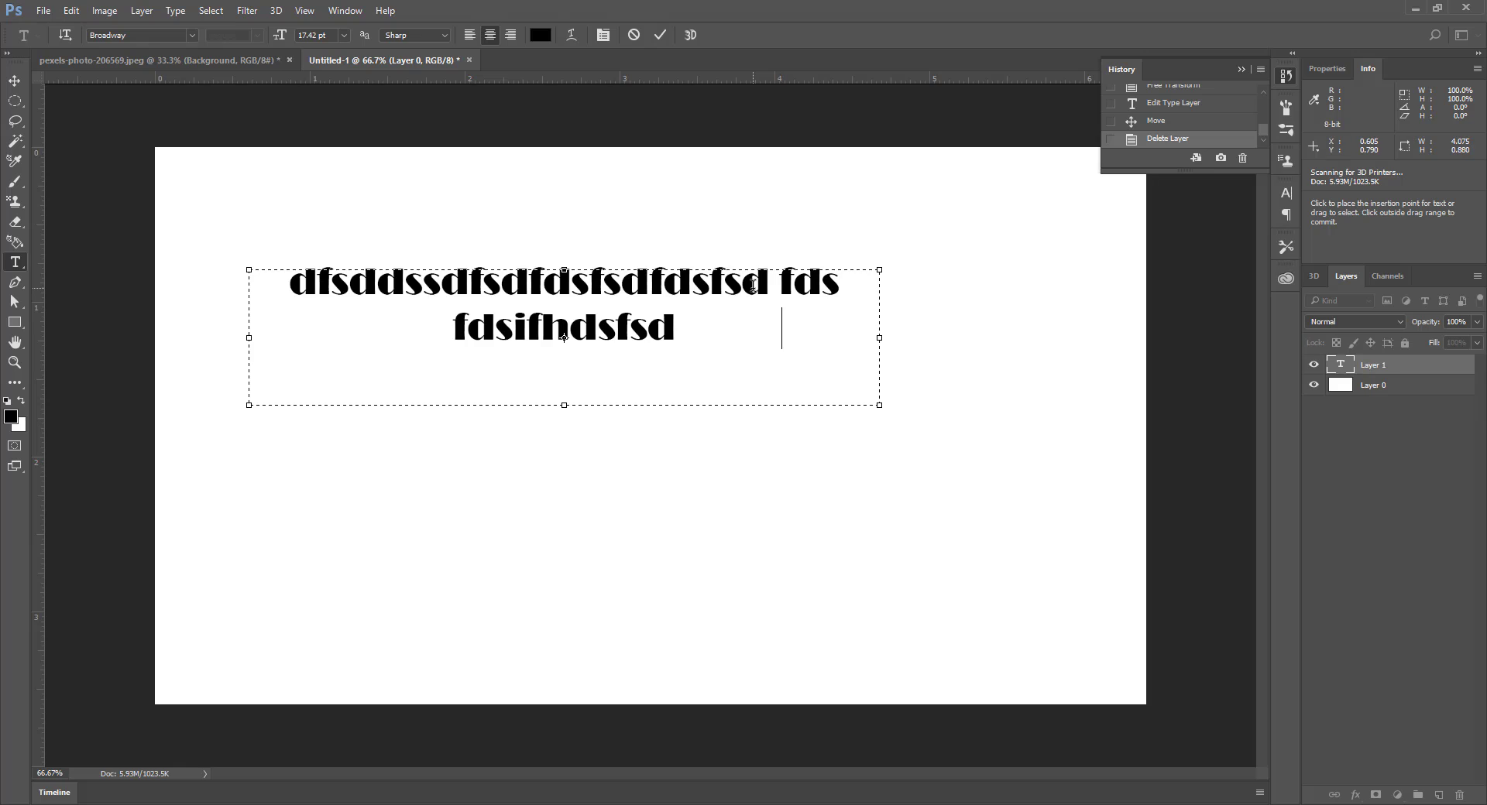
type("hfiudshfsgfuysdzgfysdgf")
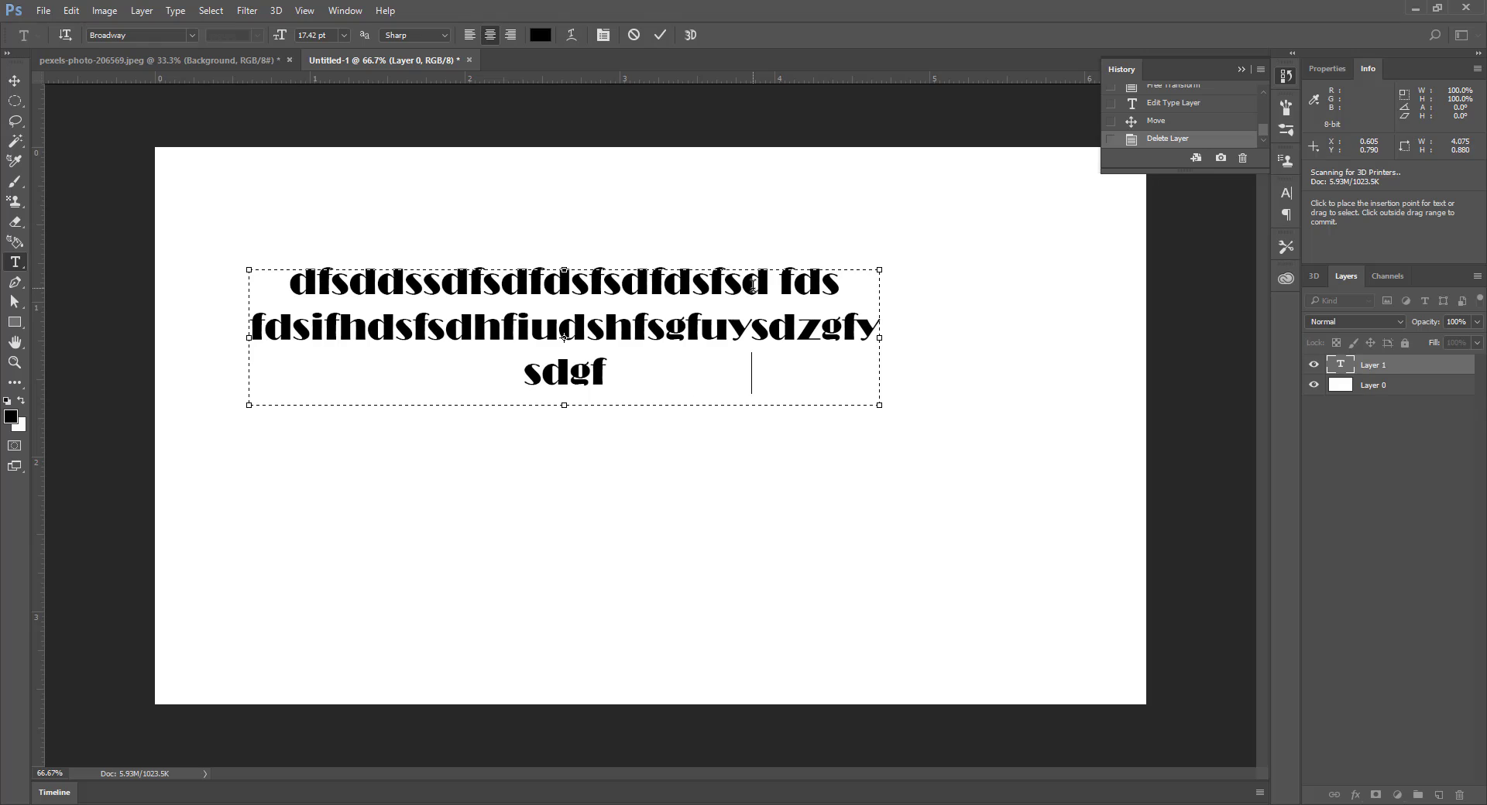
type("hgdfiughsdfghfdgghdszfuh")
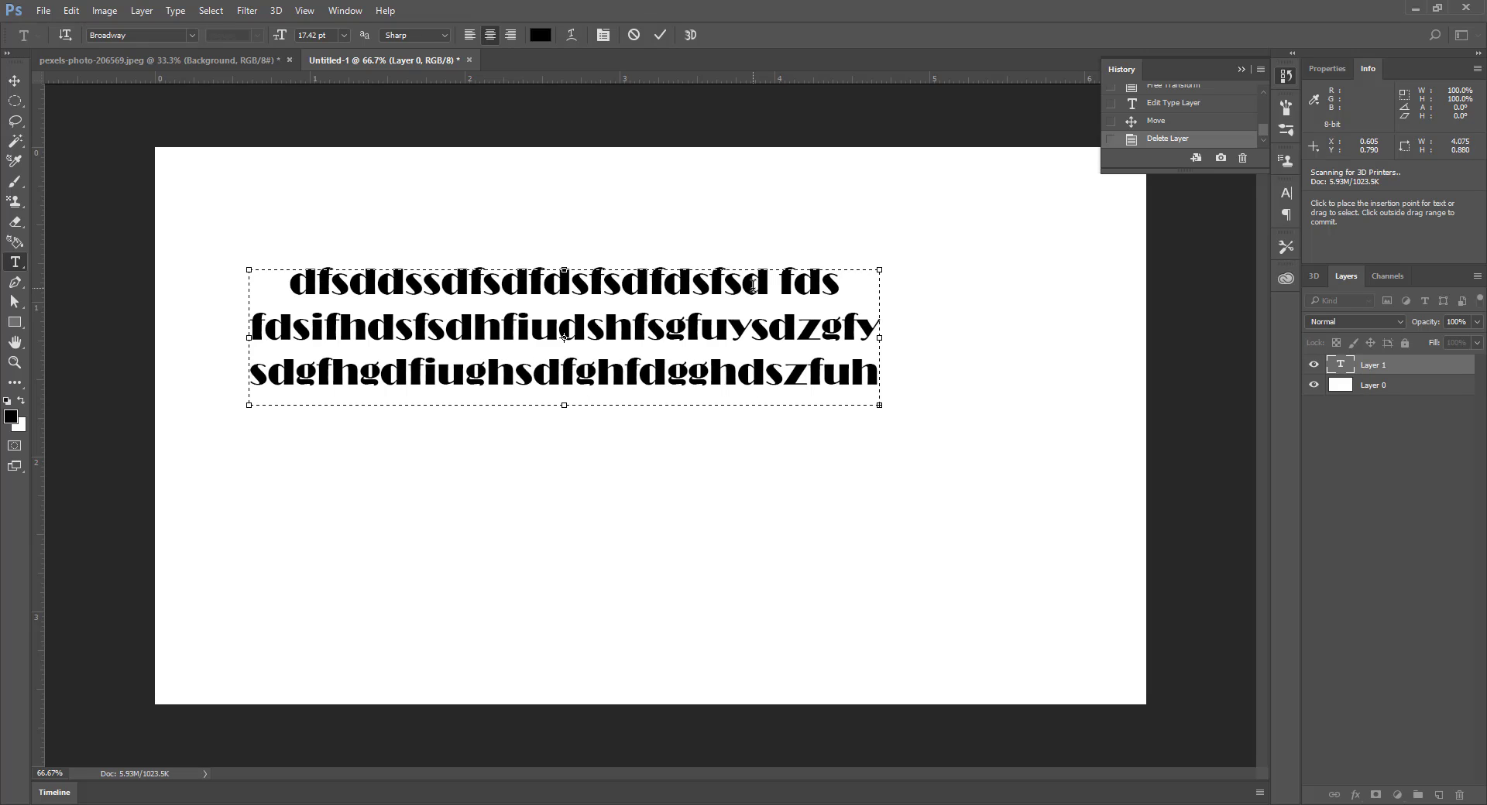
left_click(15, 75)
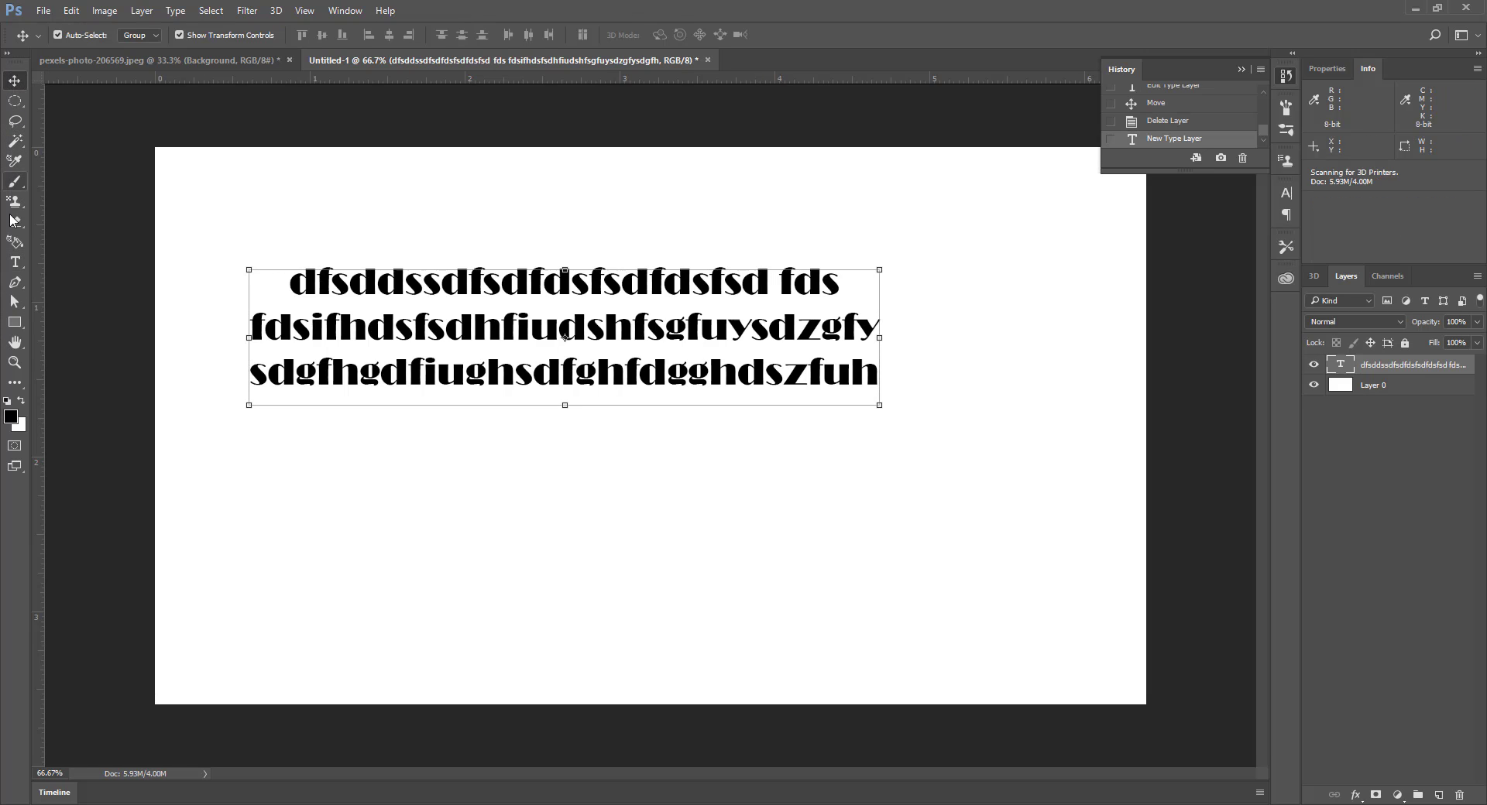
Step: Delete the random-letter paragraph text layer from the blank document
left_click(17, 265)
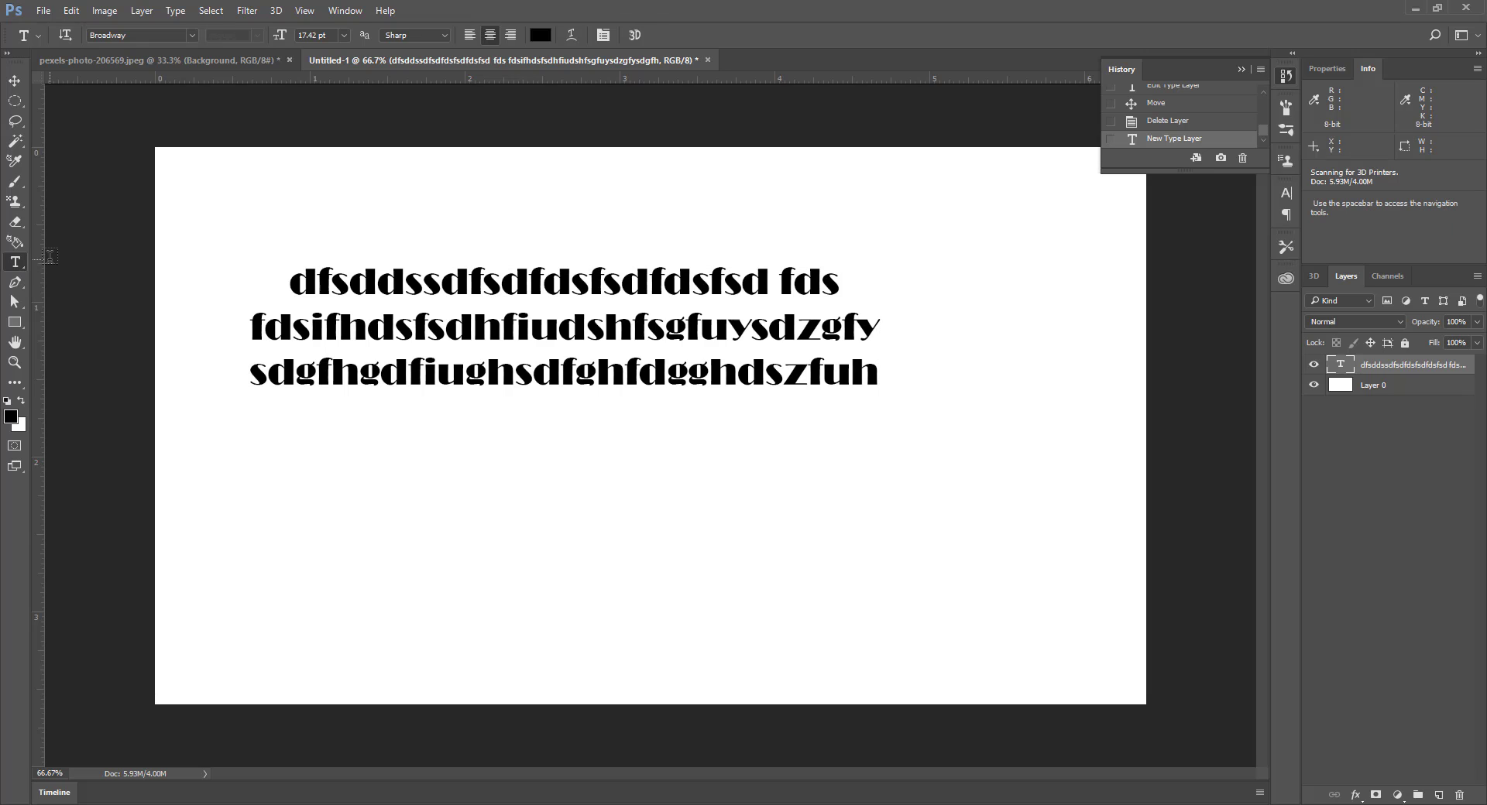
left_click(14, 81)
left_click_drag(1403, 367, 1459, 795)
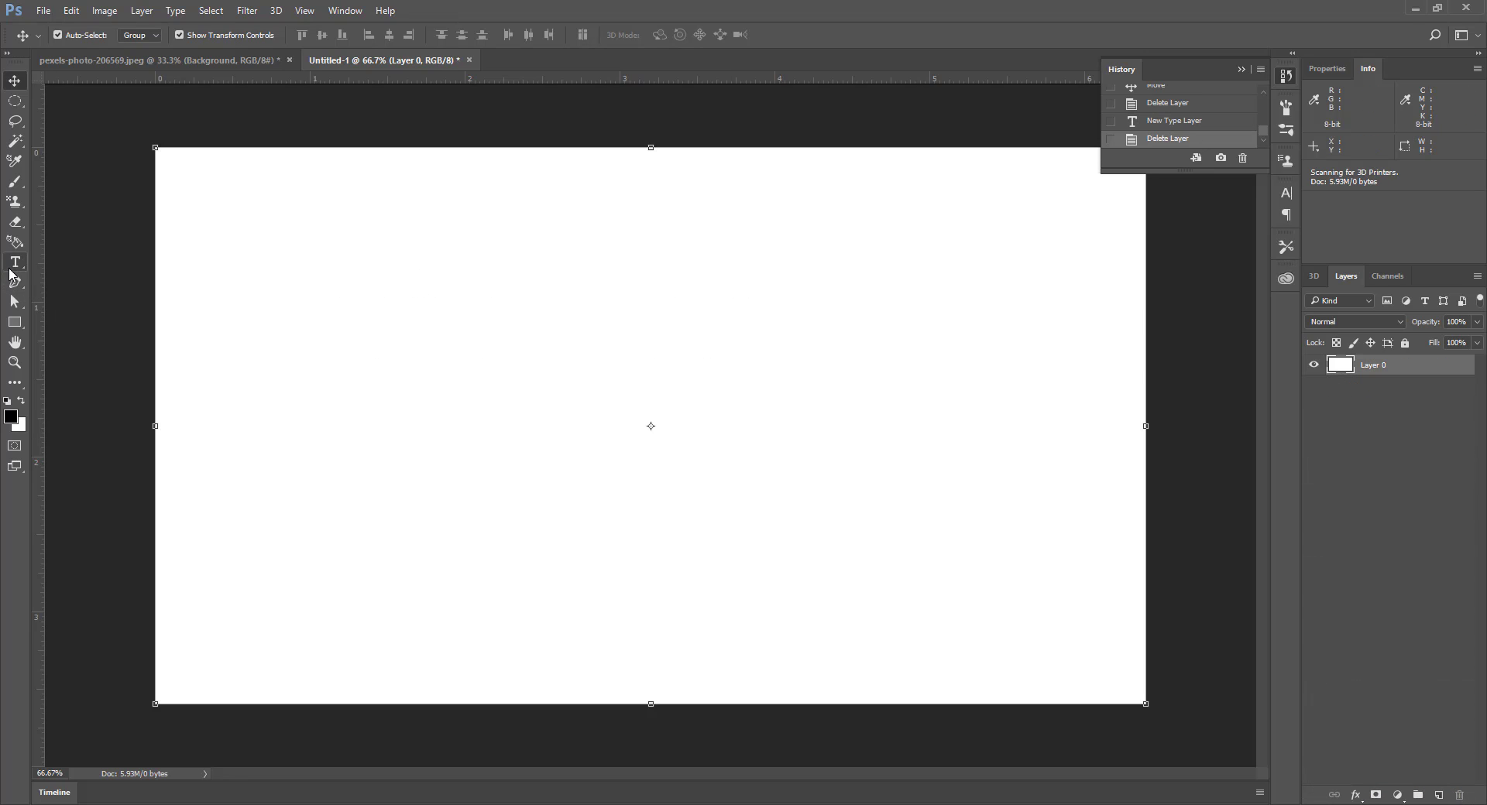
Step: Add the channel title "Fahim Tube" as 17.42 pt point text on the canvas, left of centre, and commit it
left_click(14, 282)
left_click(15, 263)
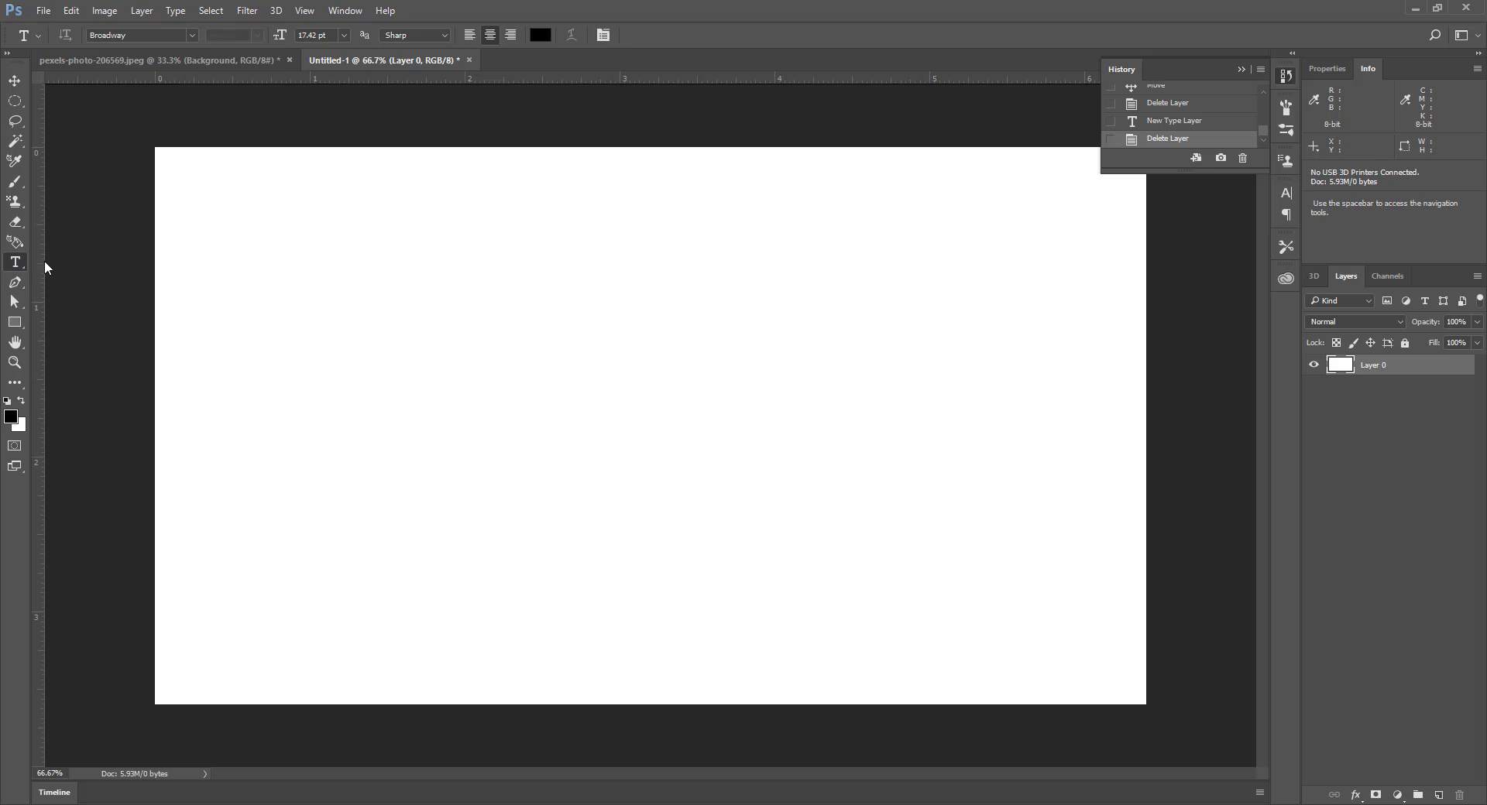
left_click(423, 377)
type("Fahim")
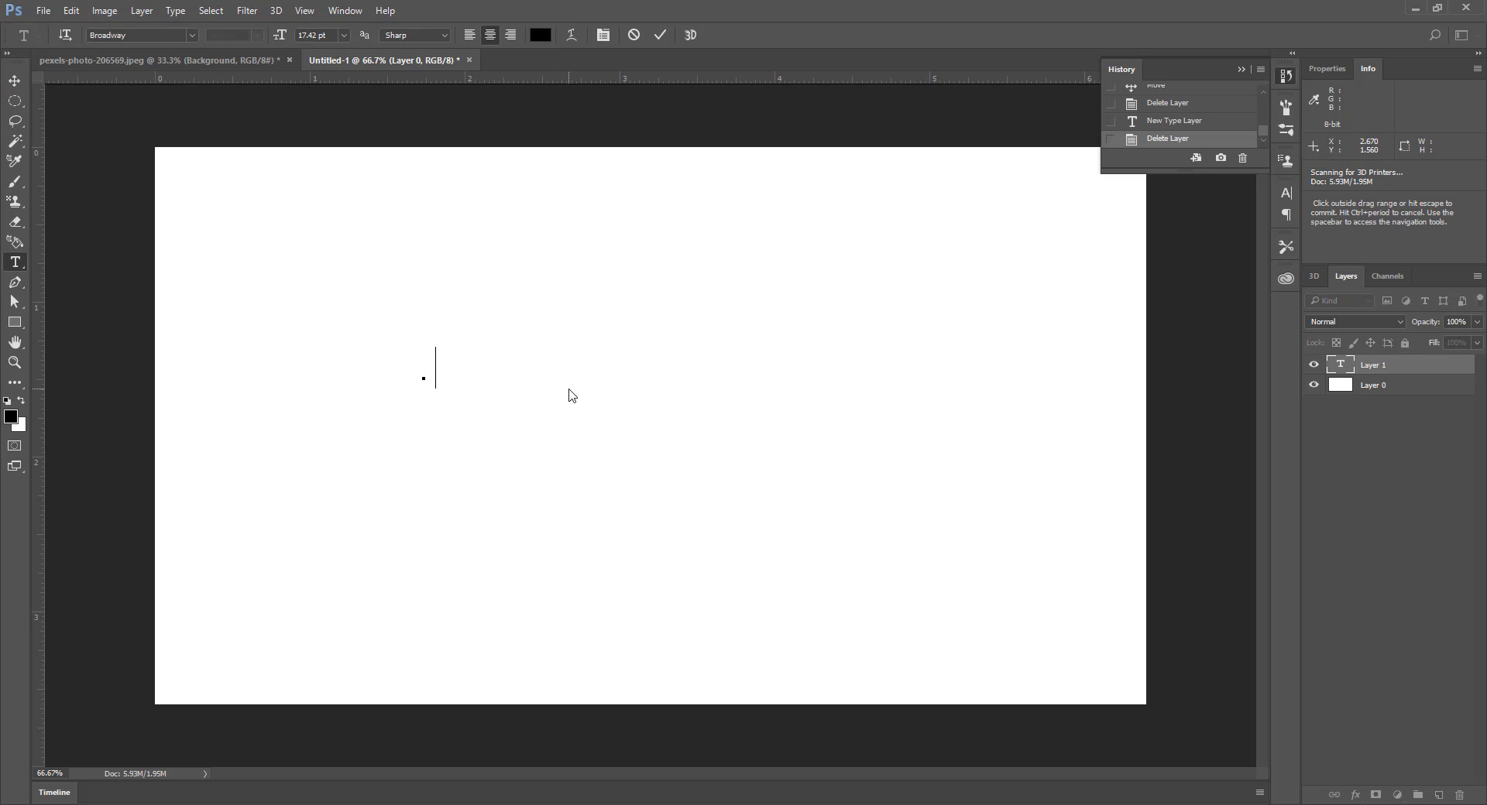
type(" Tube")
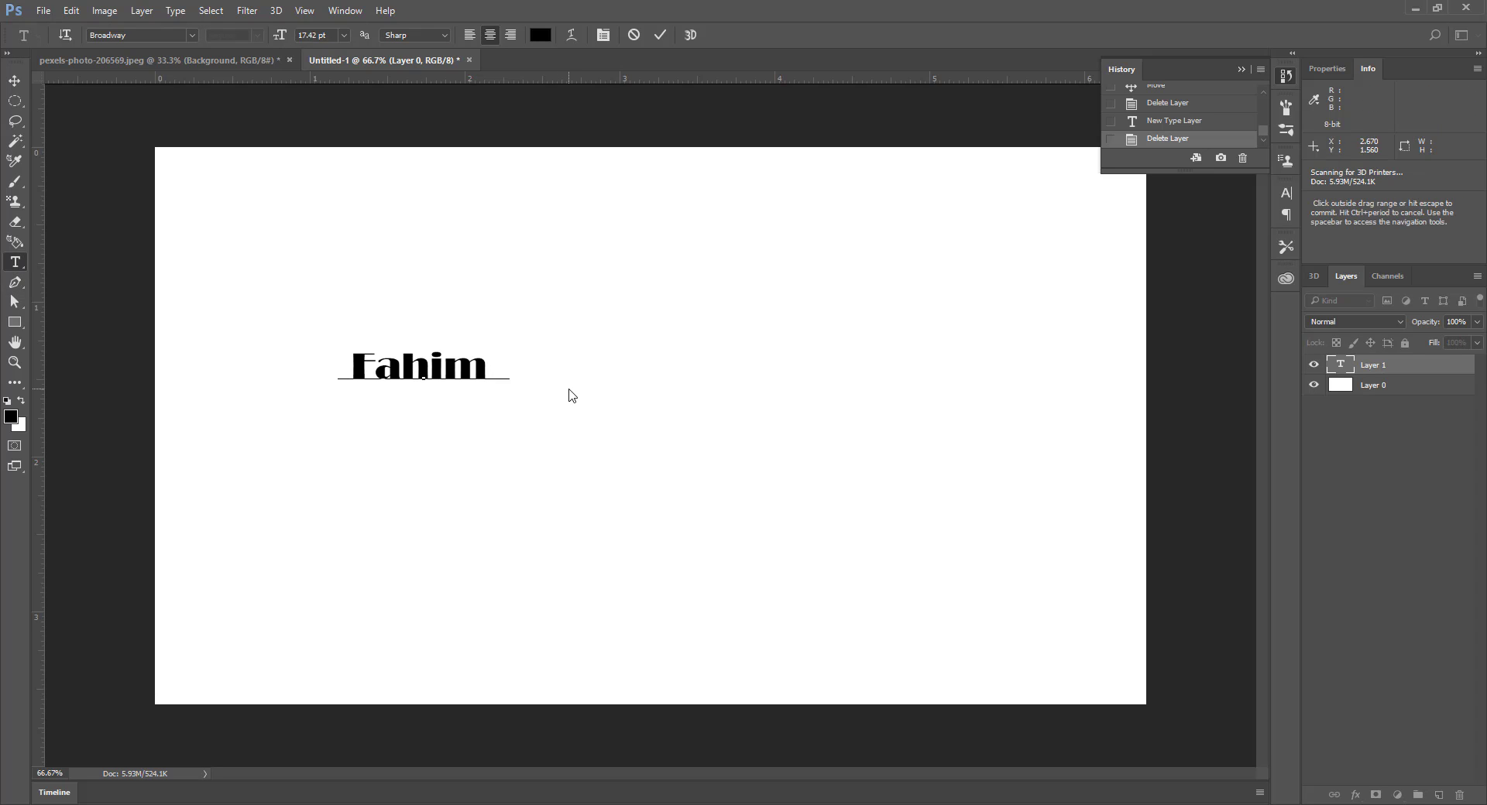
left_click(15, 81)
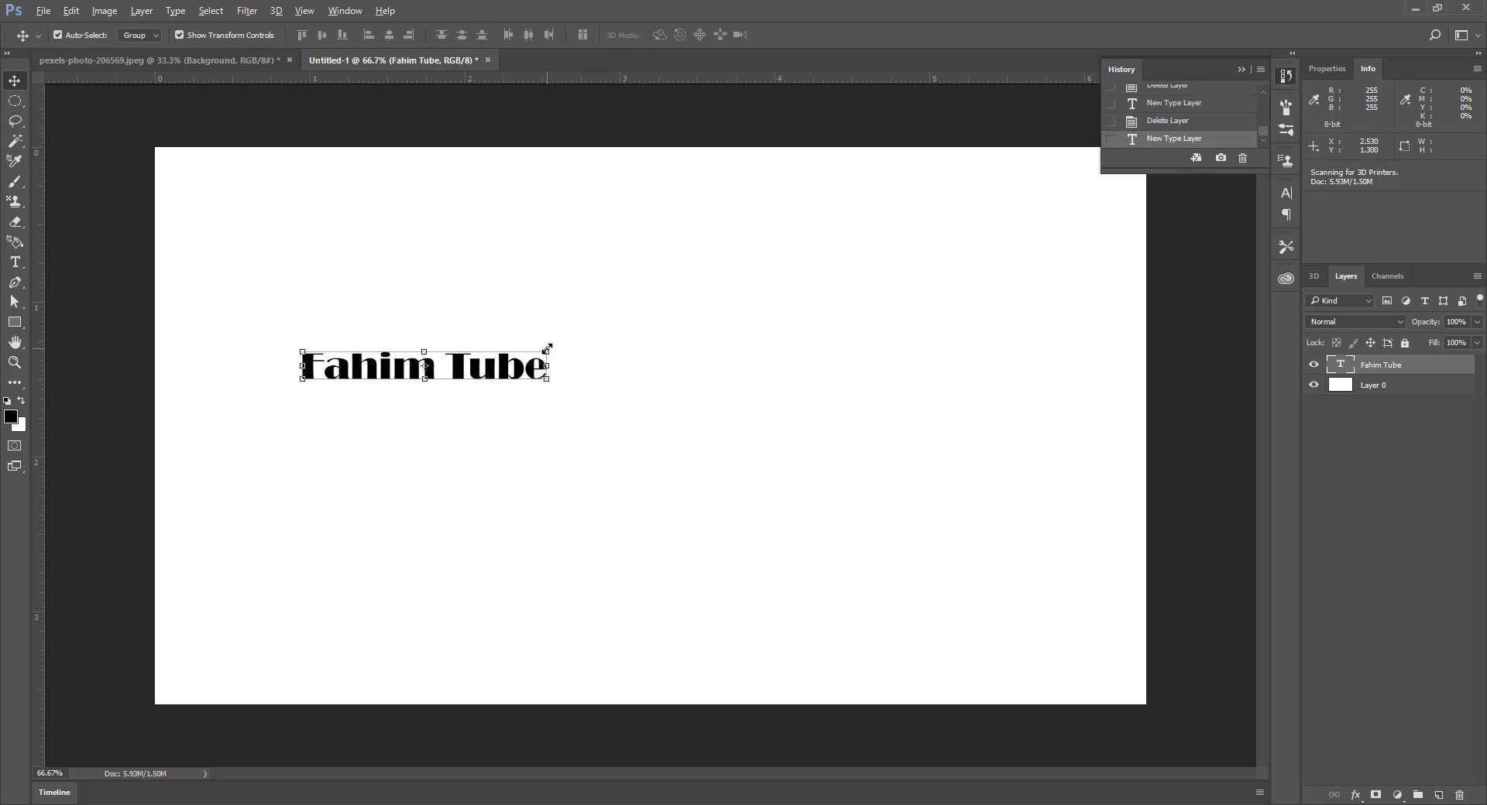
Step: Enlarge the title text to about 254%, move it fully inside the upper part of the canvas and apply the transformation
left_click_drag(547, 348, 728, 270)
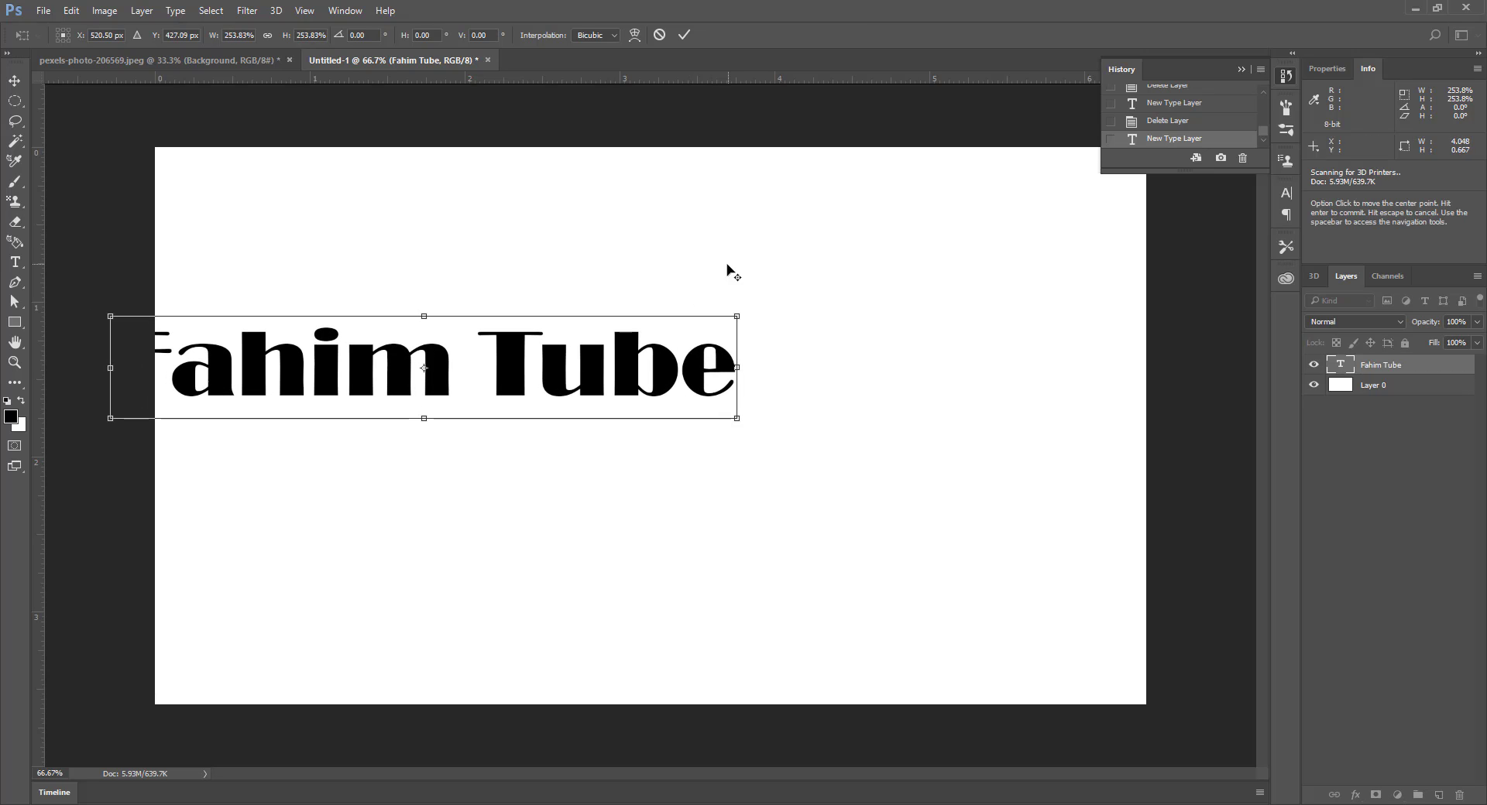
left_click_drag(575, 377, 469, 253)
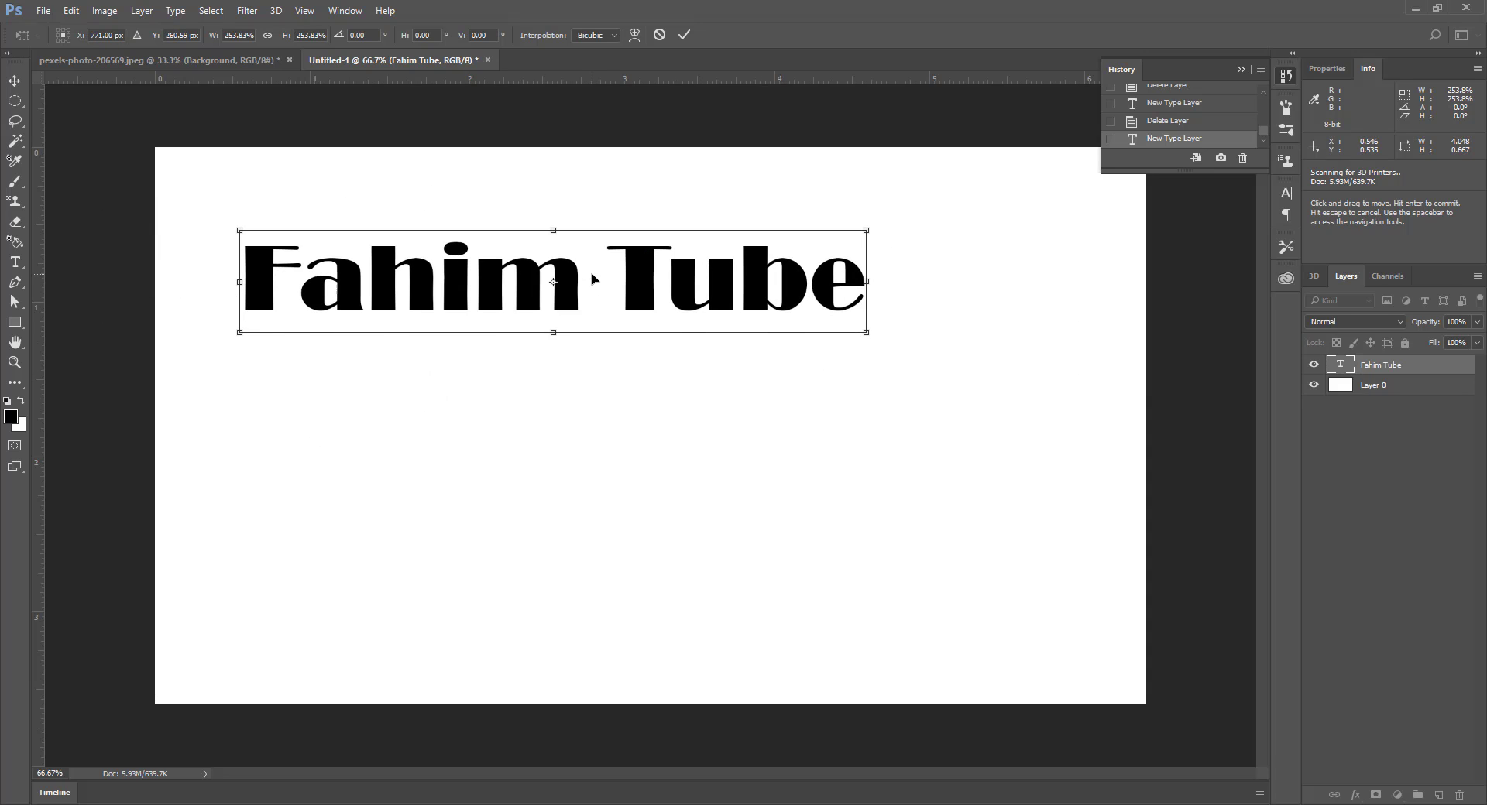
left_click(16, 78)
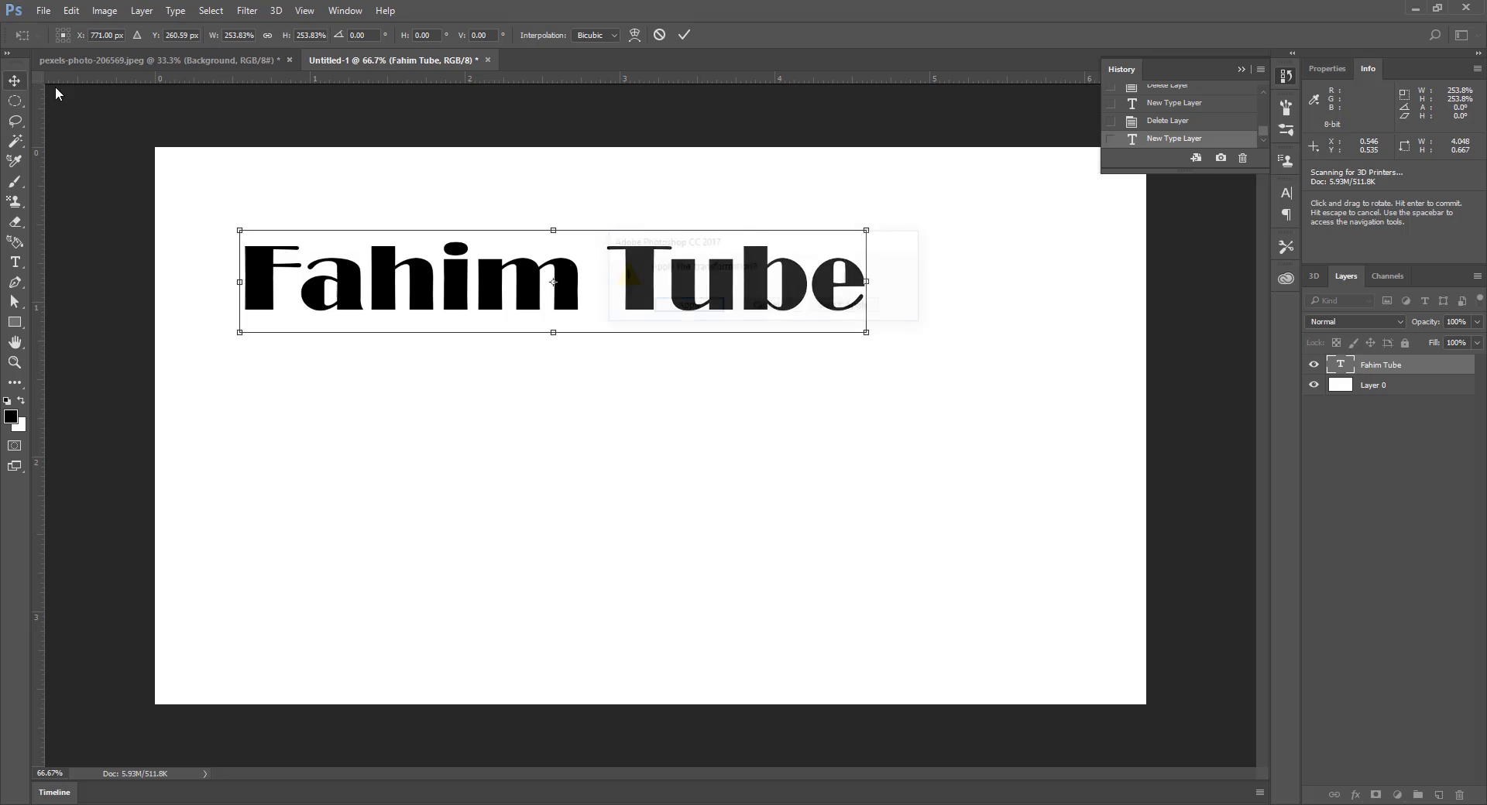
left_click(684, 302)
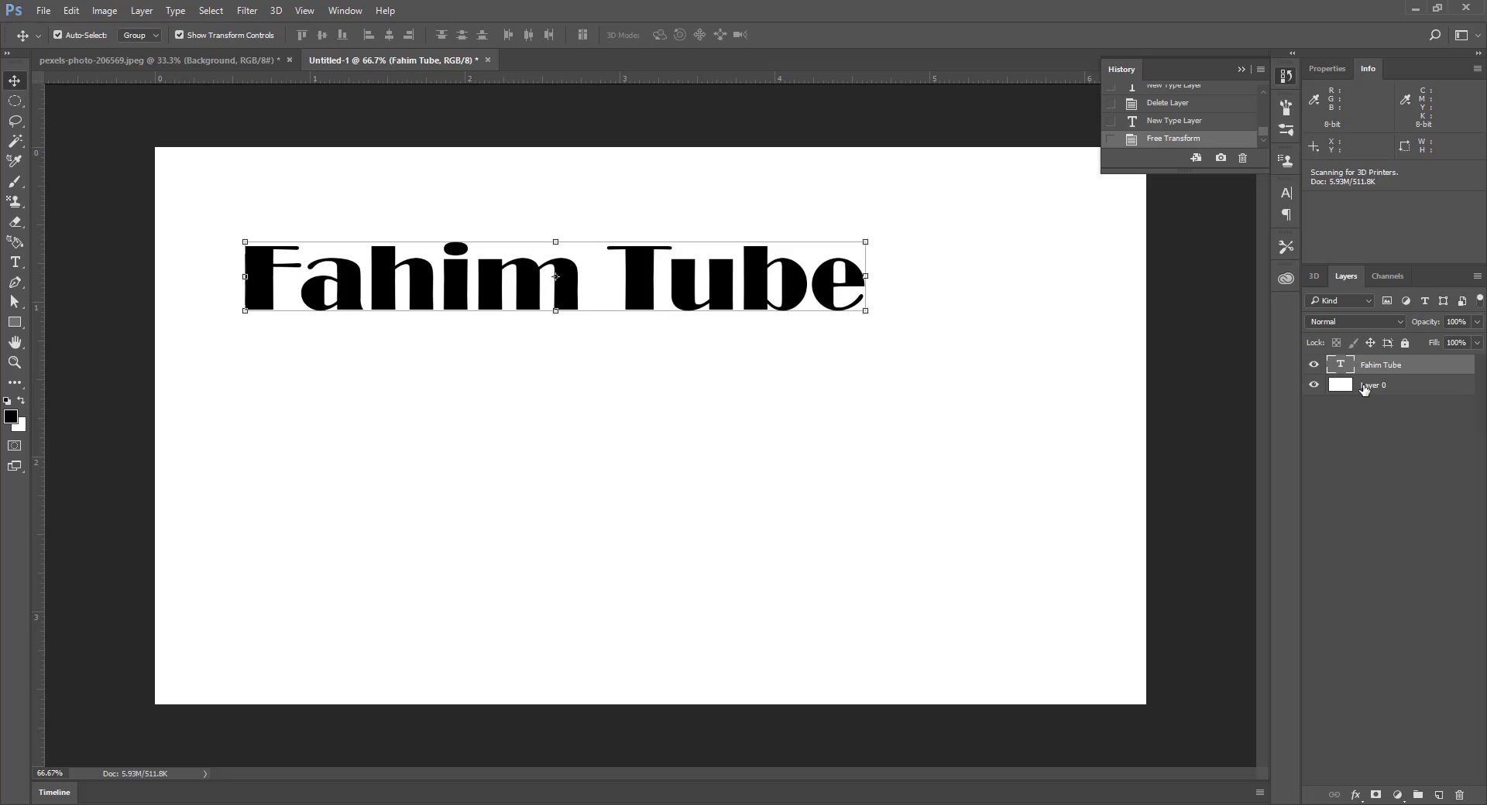
Step: Centre the title text vertically and horizontally on the white Layer 0
key("ctrl")
left_click(1365, 390)
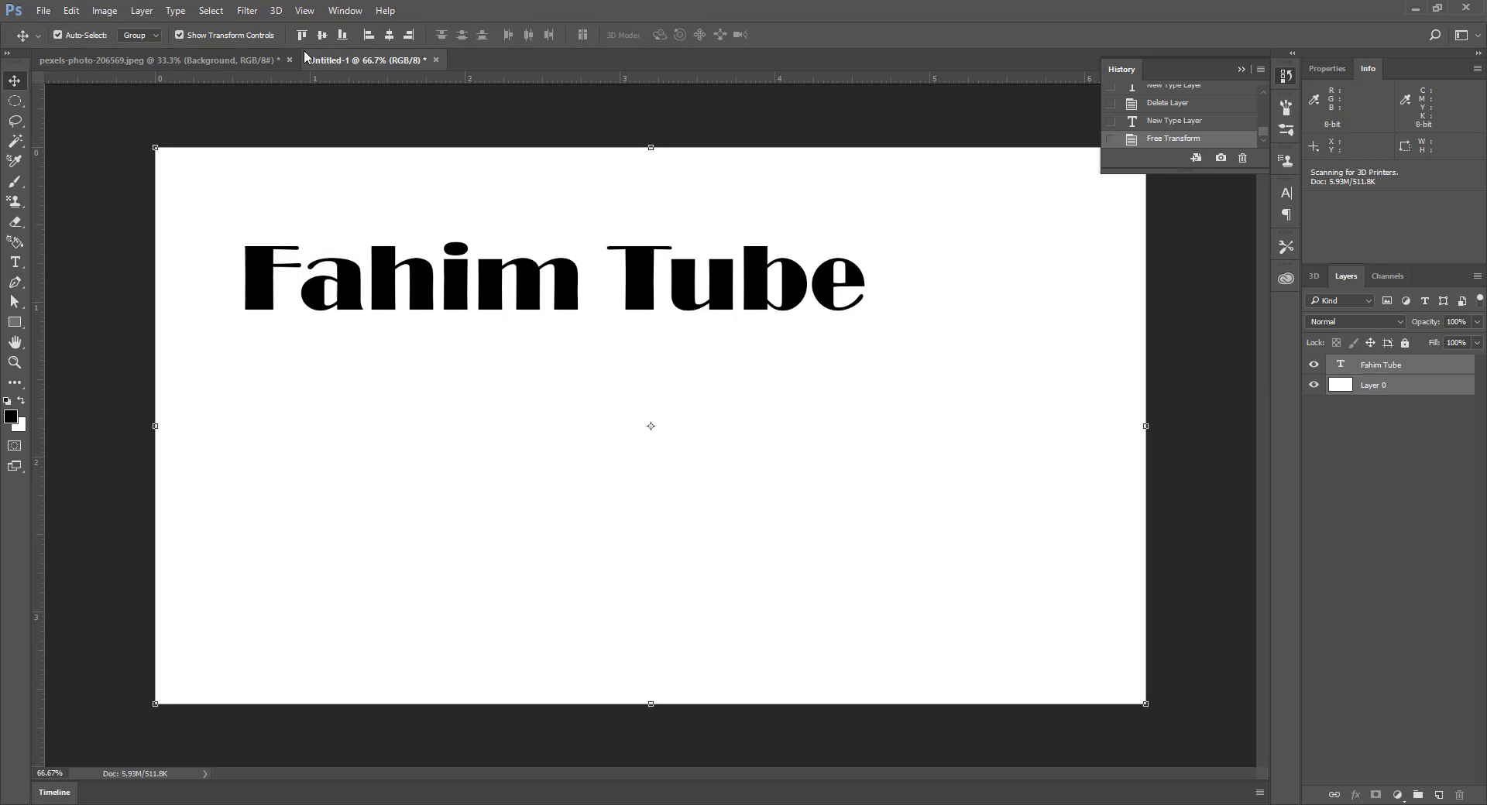
left_click(323, 36)
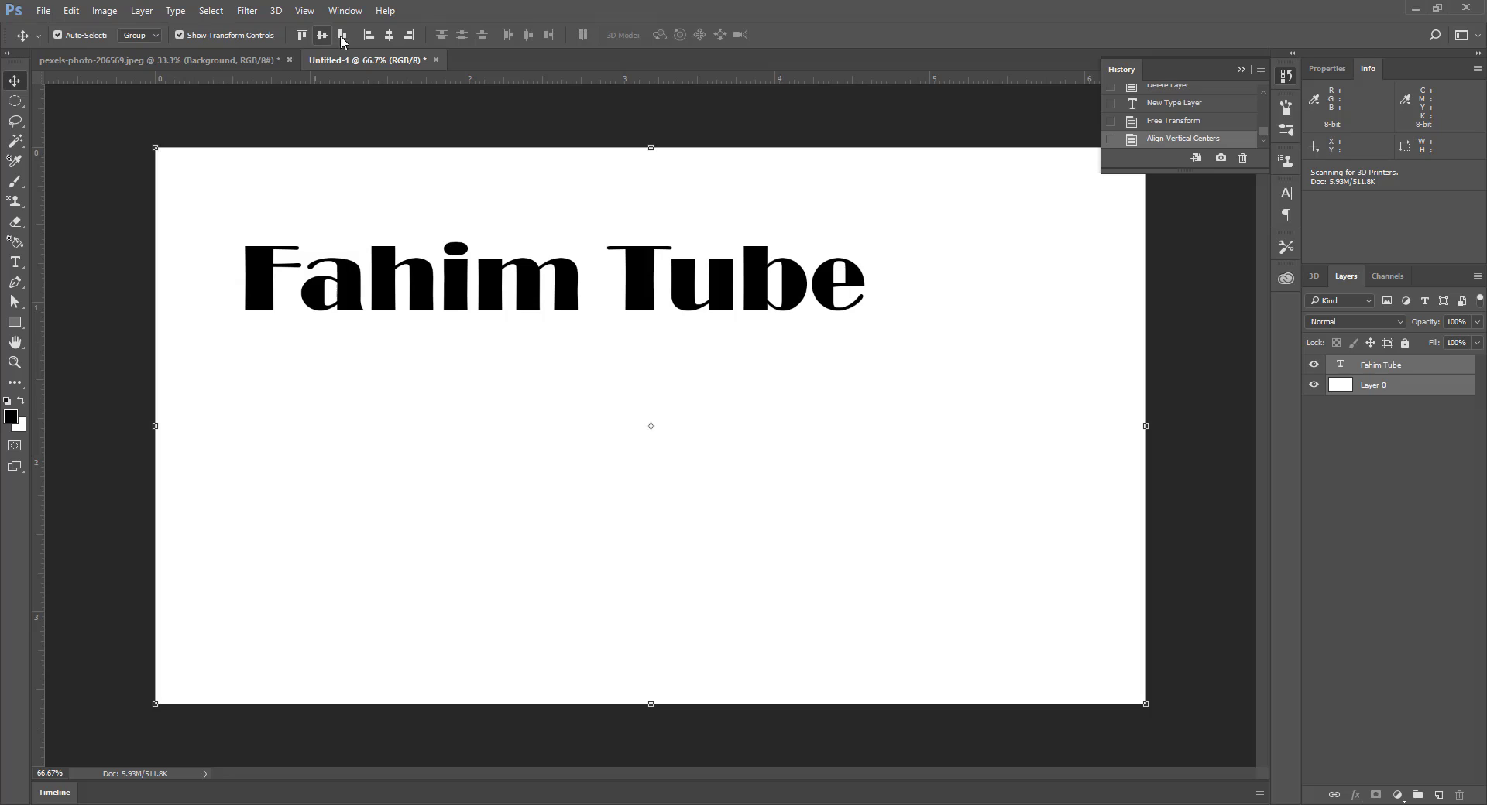
left_click(388, 36)
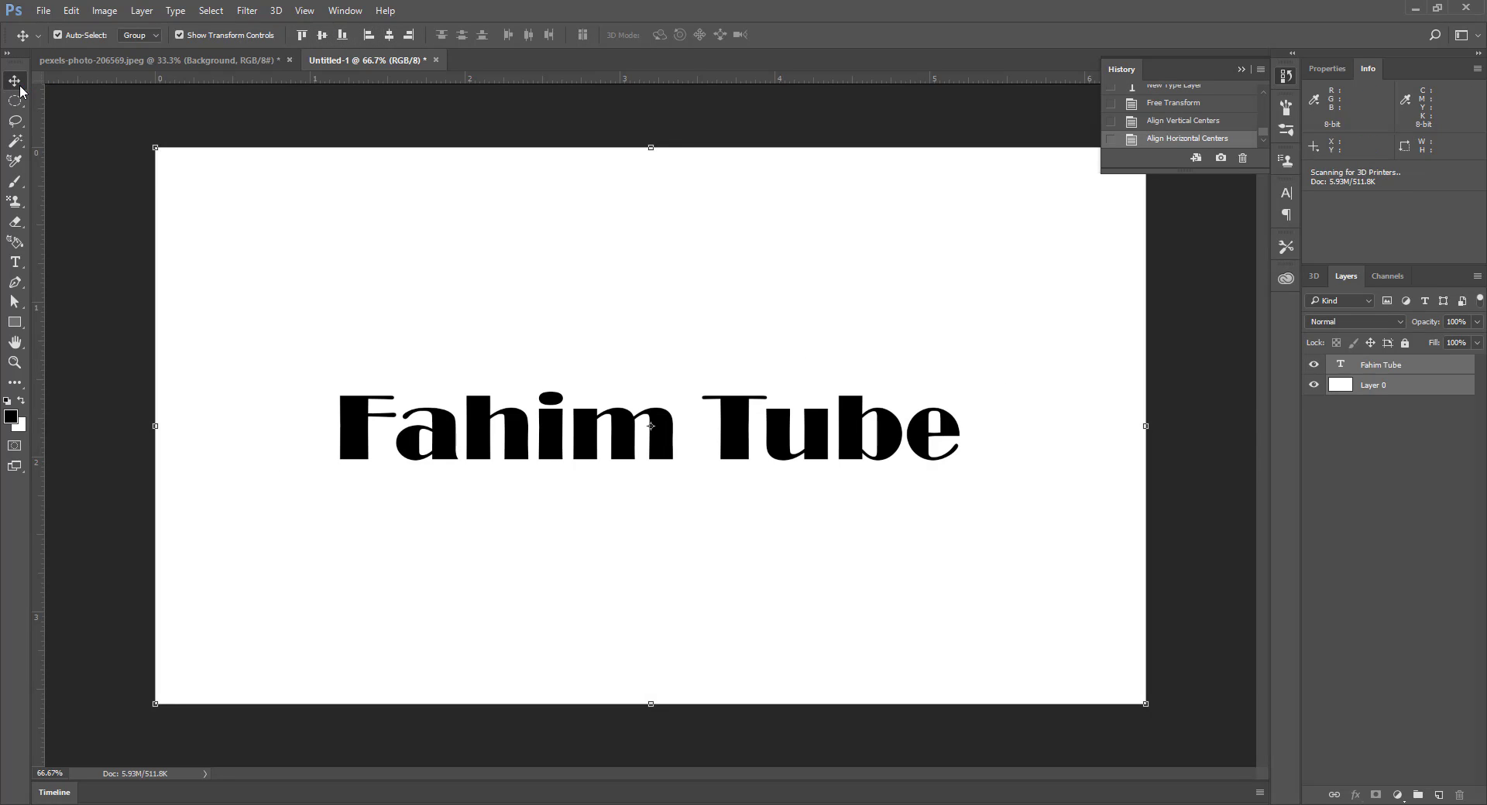
left_click(1376, 372)
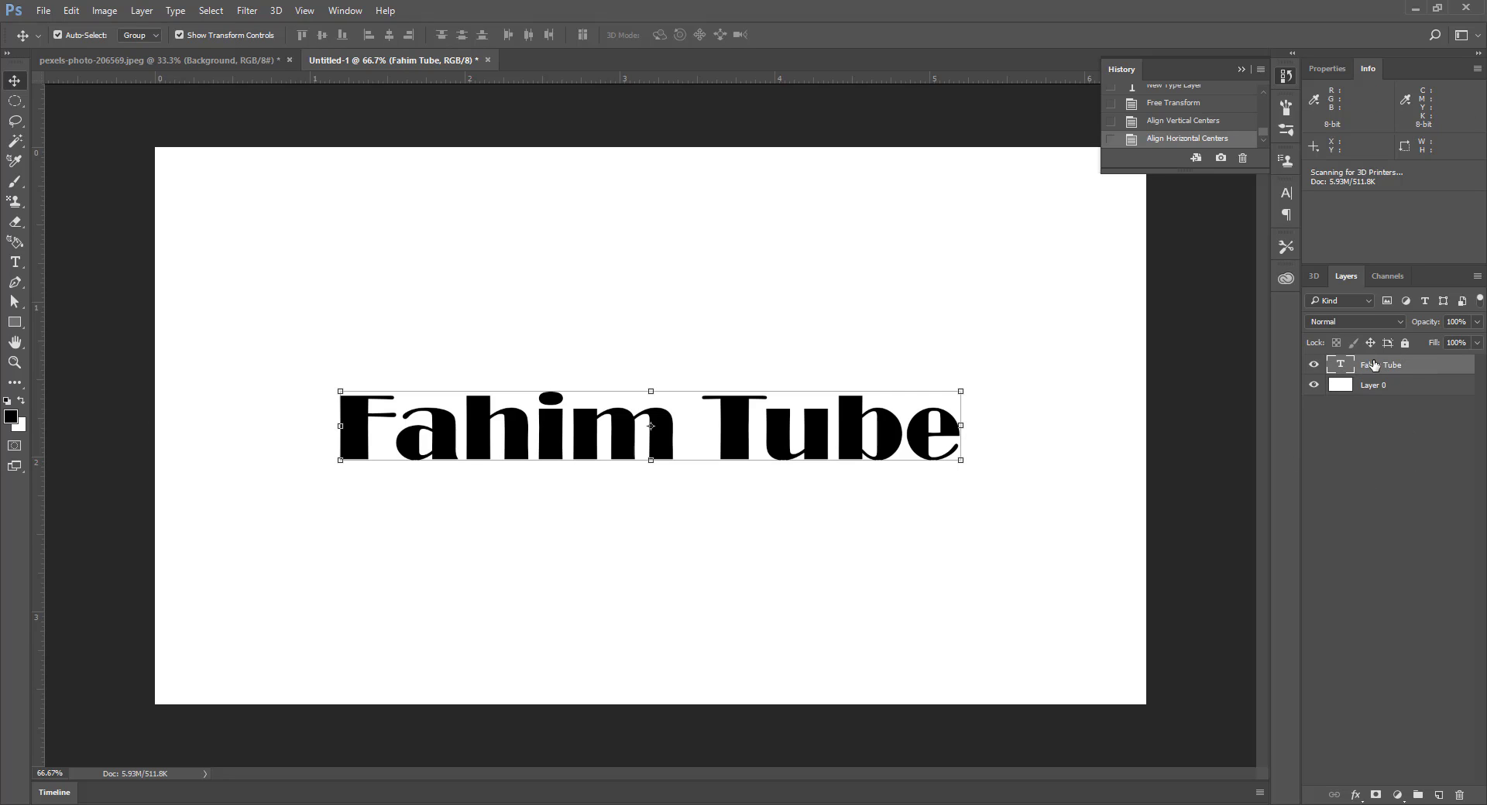
key("ctrl")
left_click(1375, 387, "ctrl")
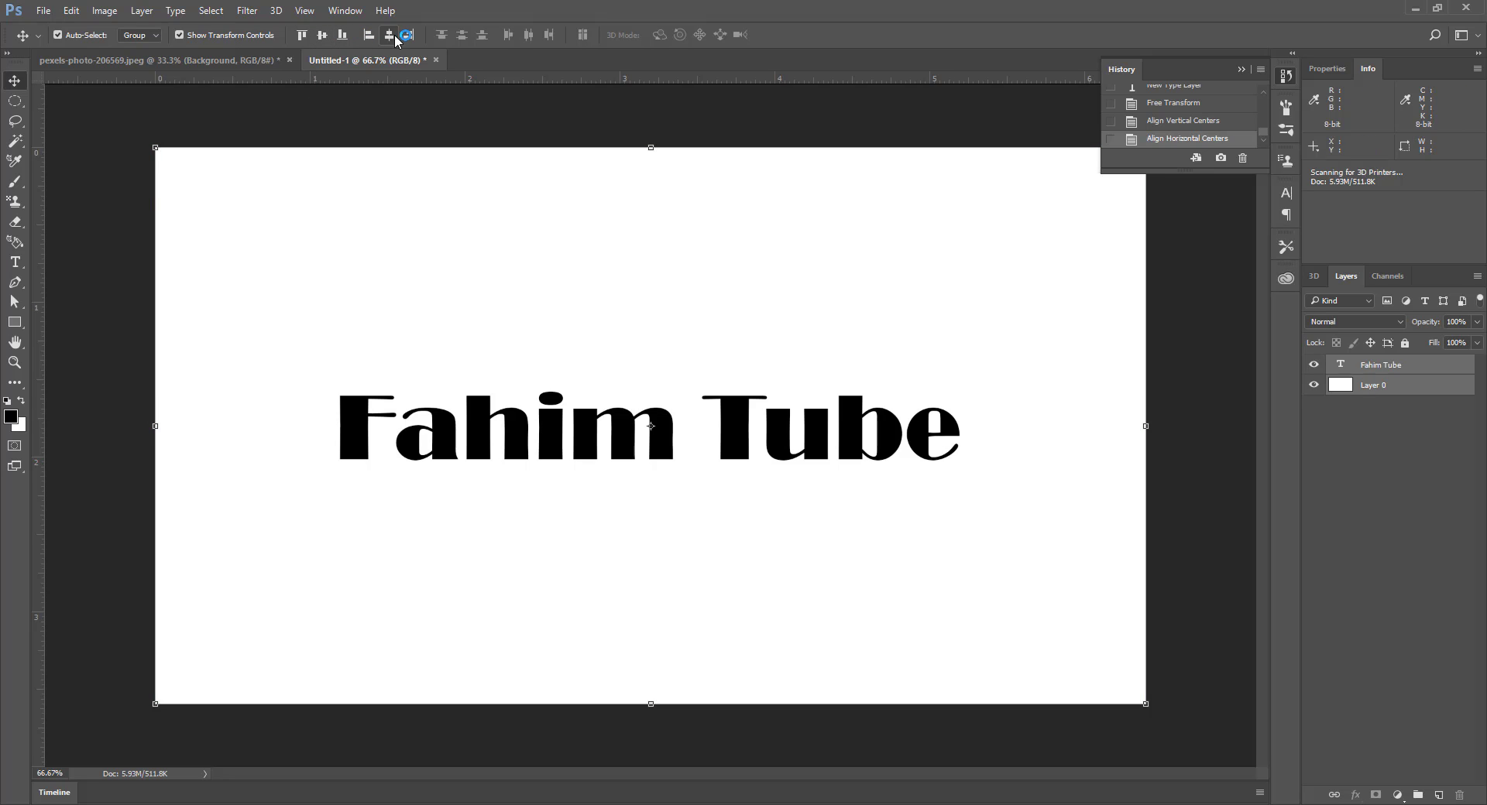
left_click(1459, 623)
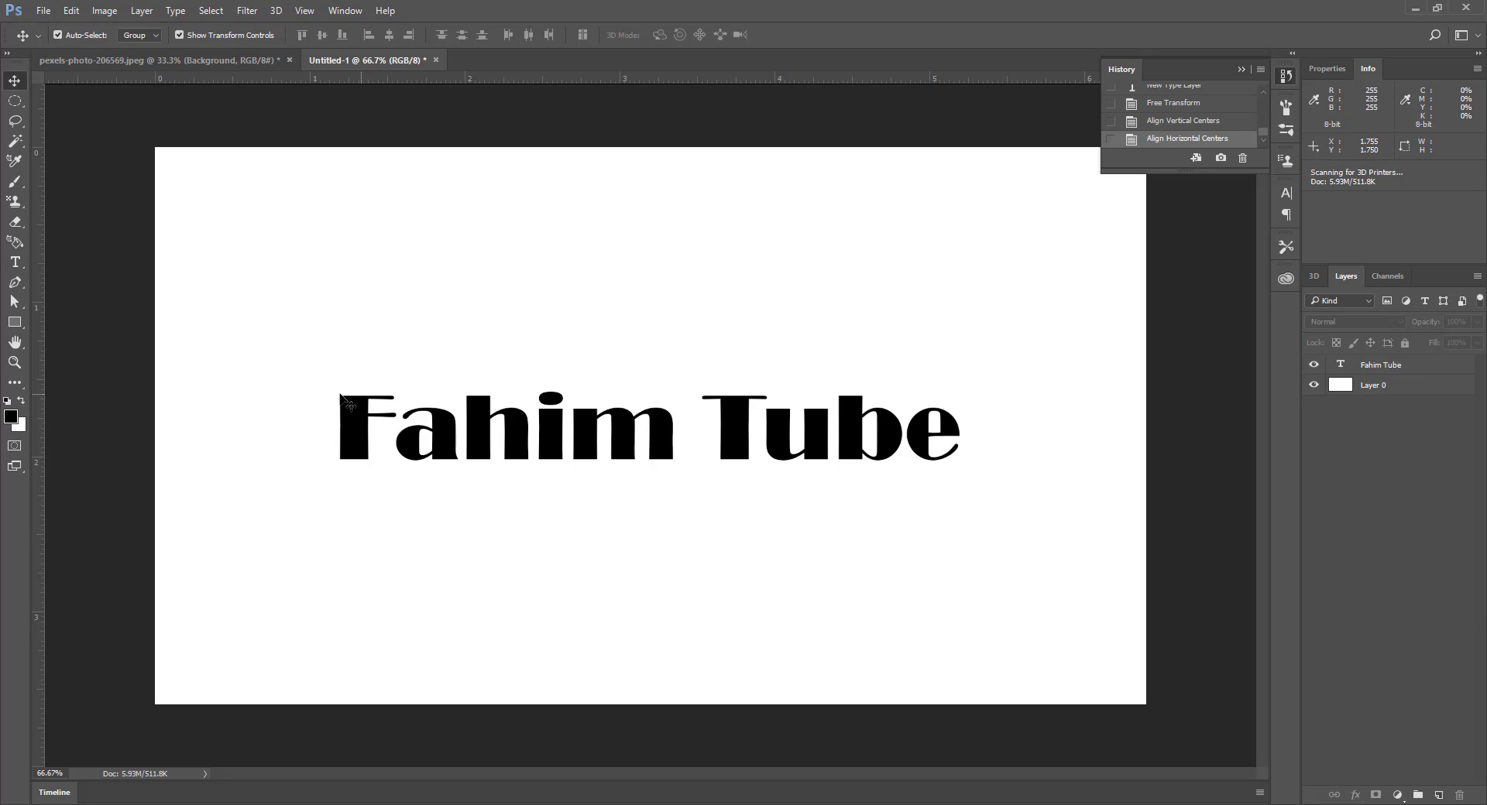
Step: Recolour only the word "Tube" in the title text to pure red, ff0000
left_click(1342, 366)
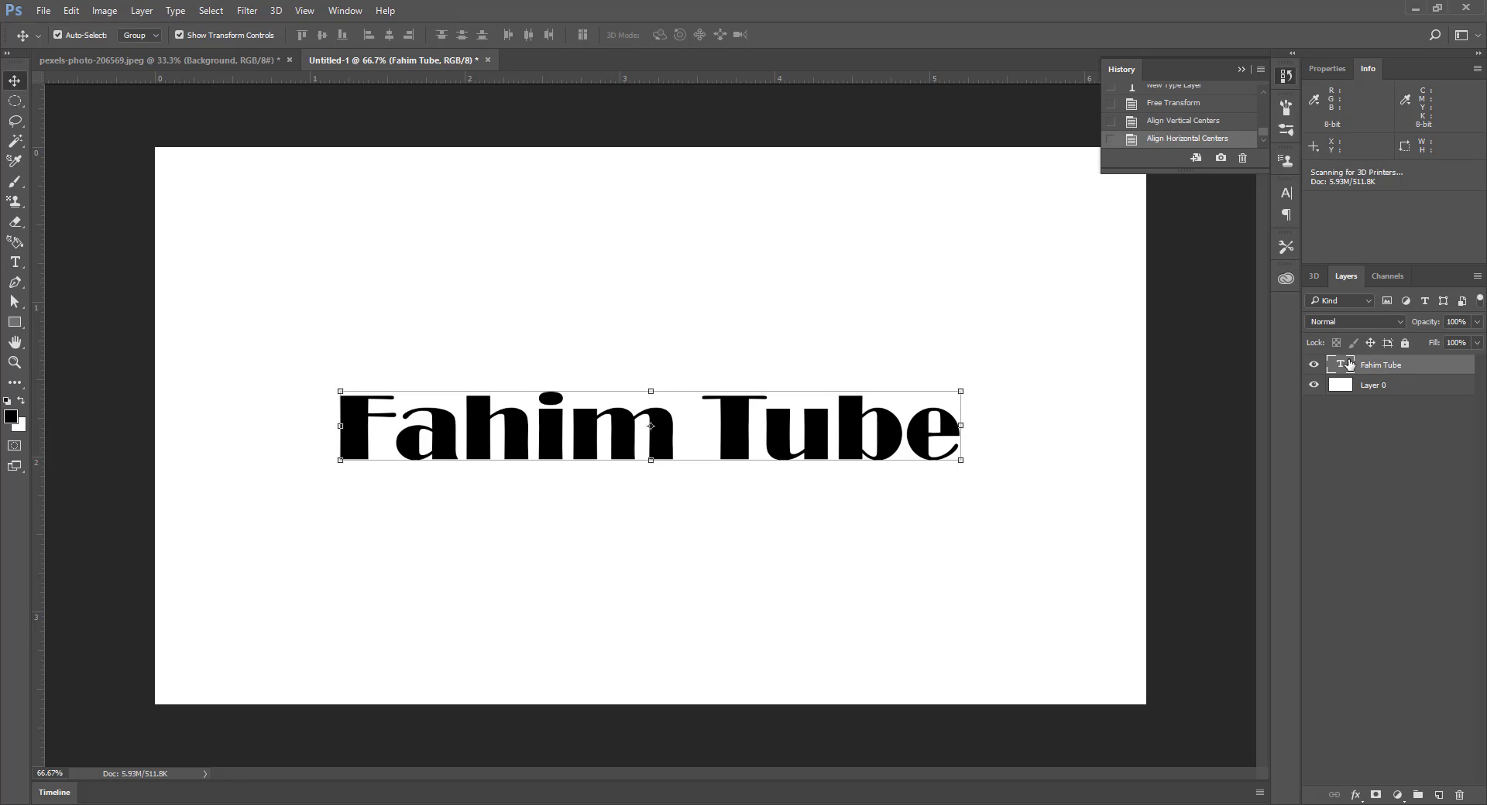
double_click(1342, 366)
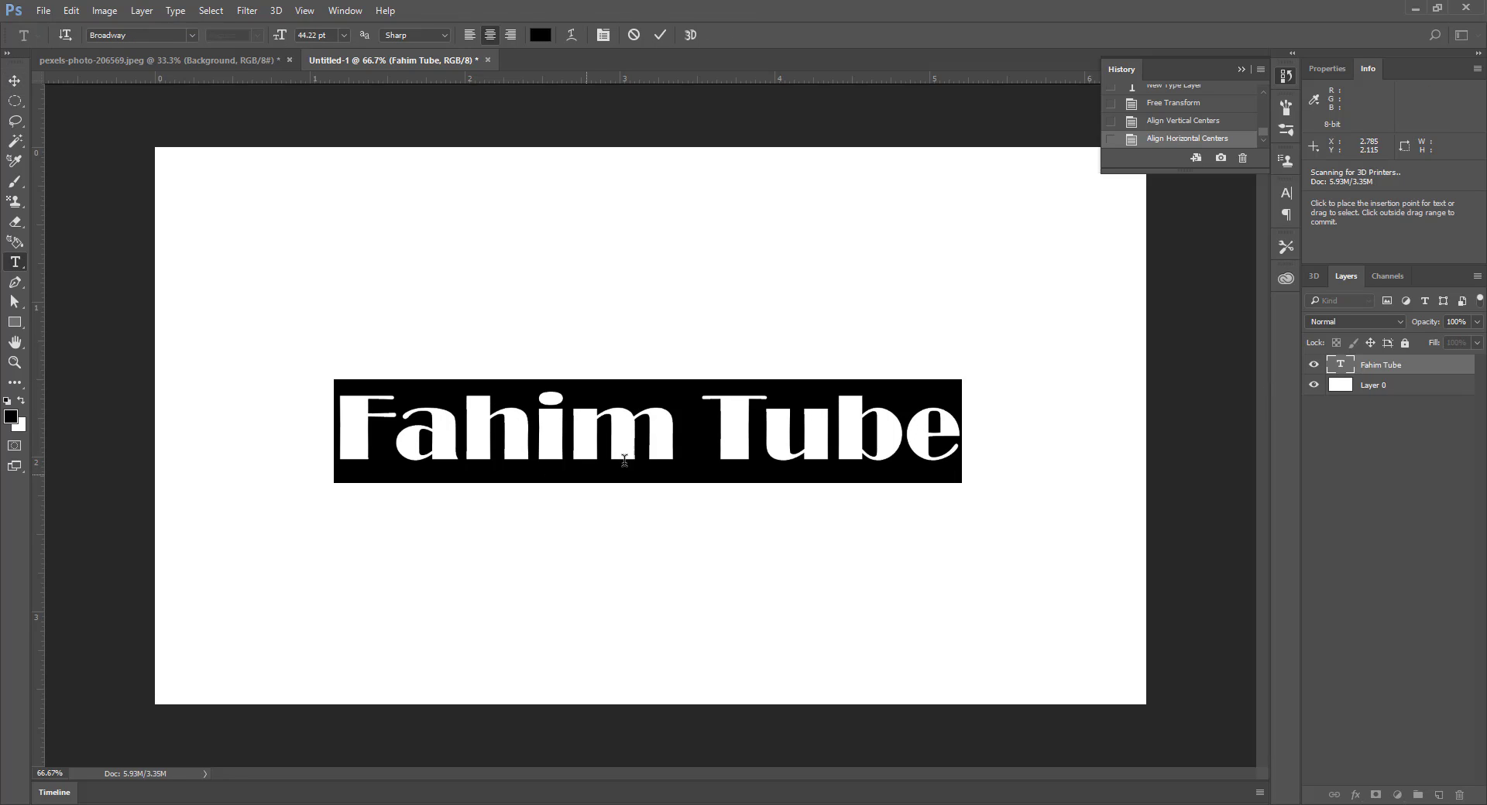
left_click_drag(694, 441, 954, 445)
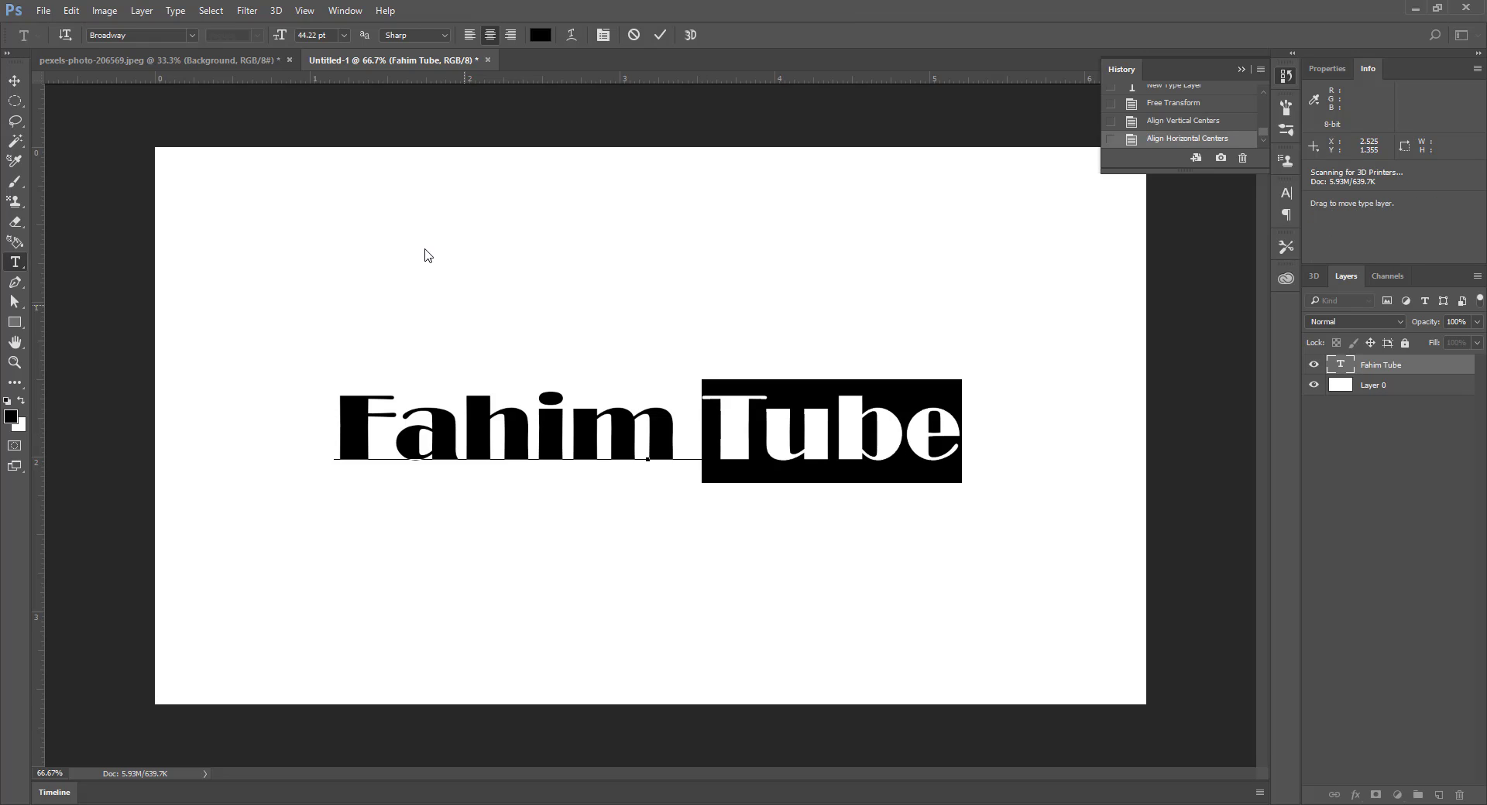
left_click(346, 11)
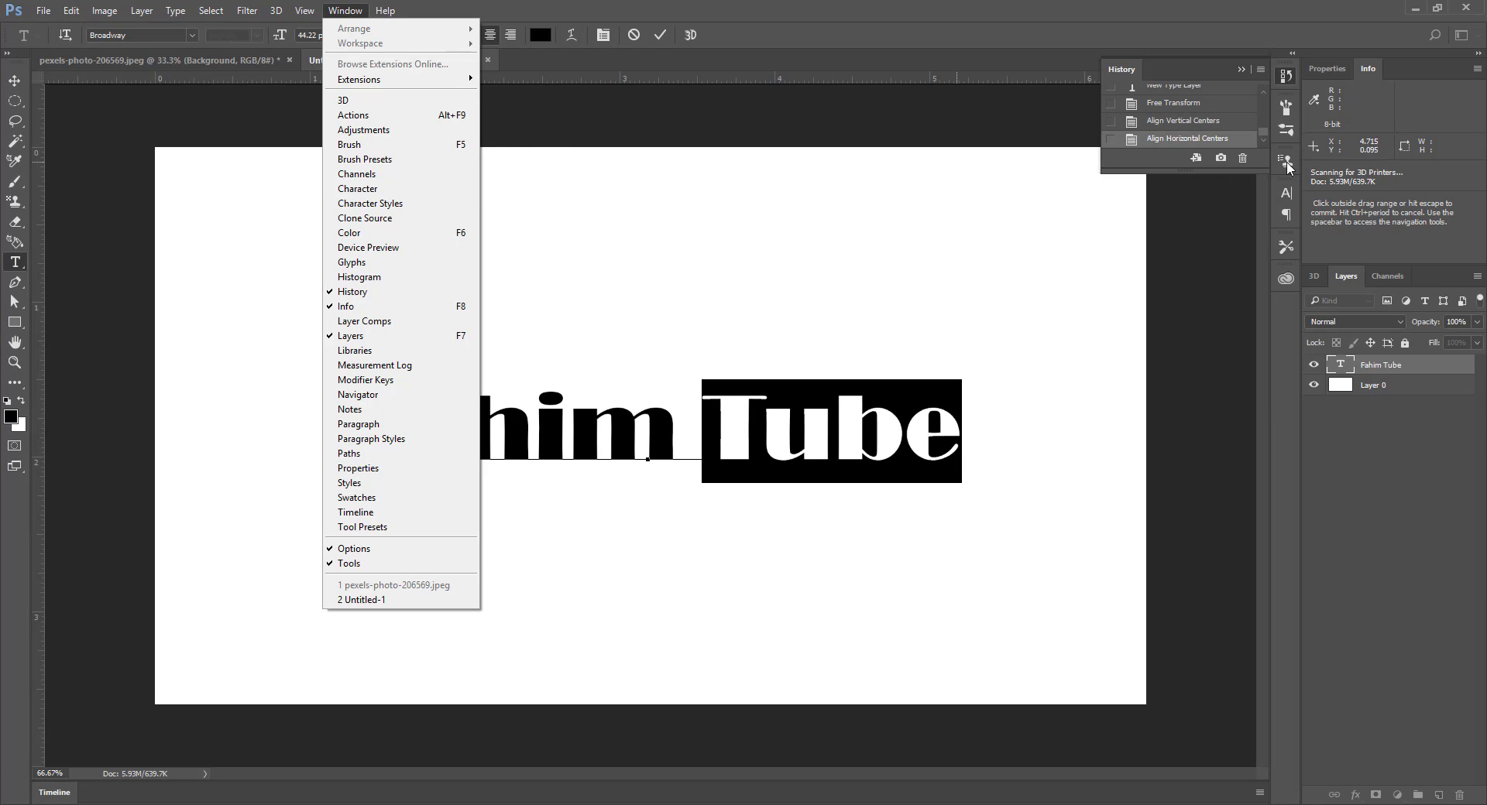
left_click(1286, 200)
left_click(1285, 200)
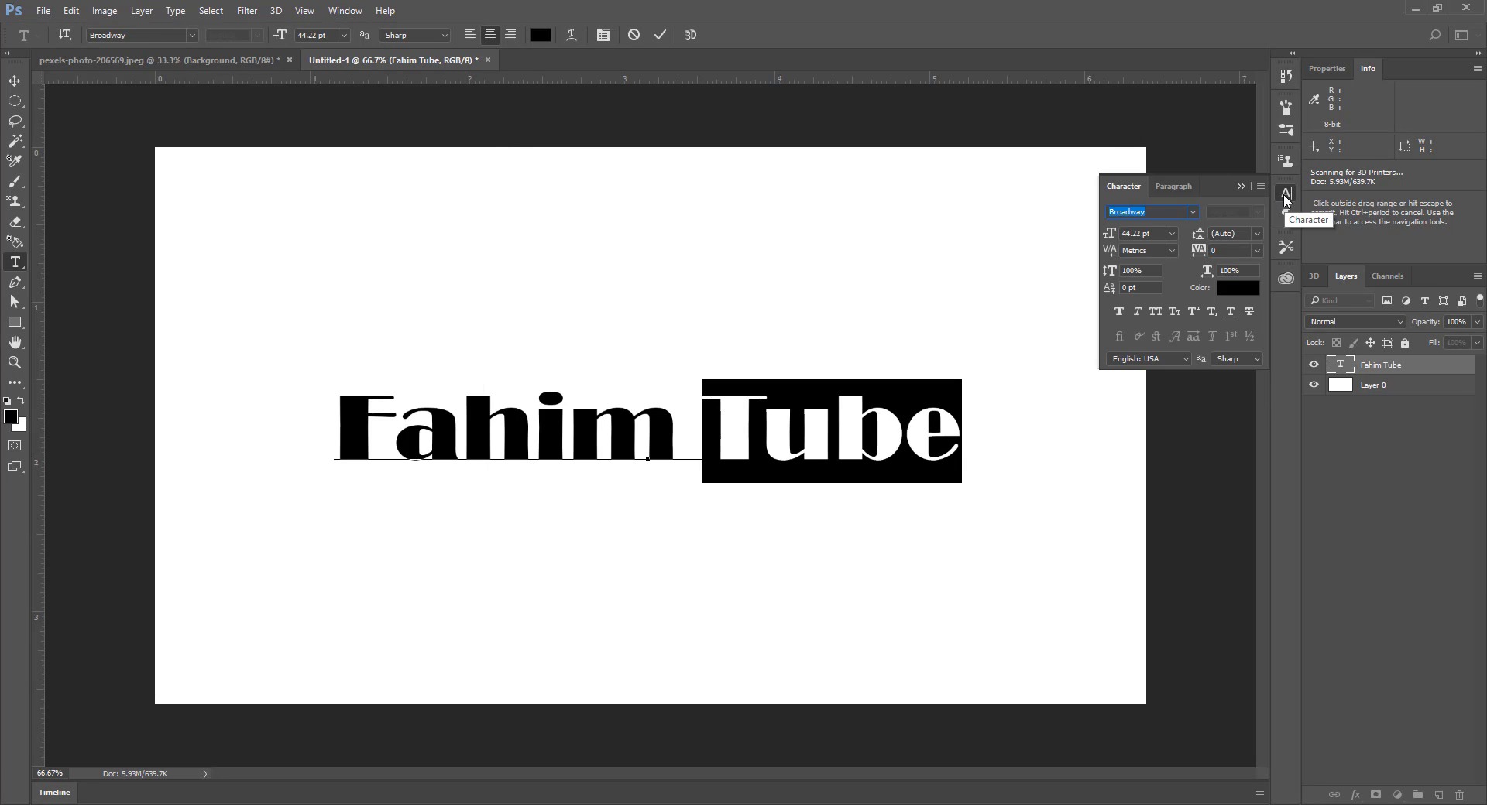
left_click(1230, 295)
left_click(739, 216)
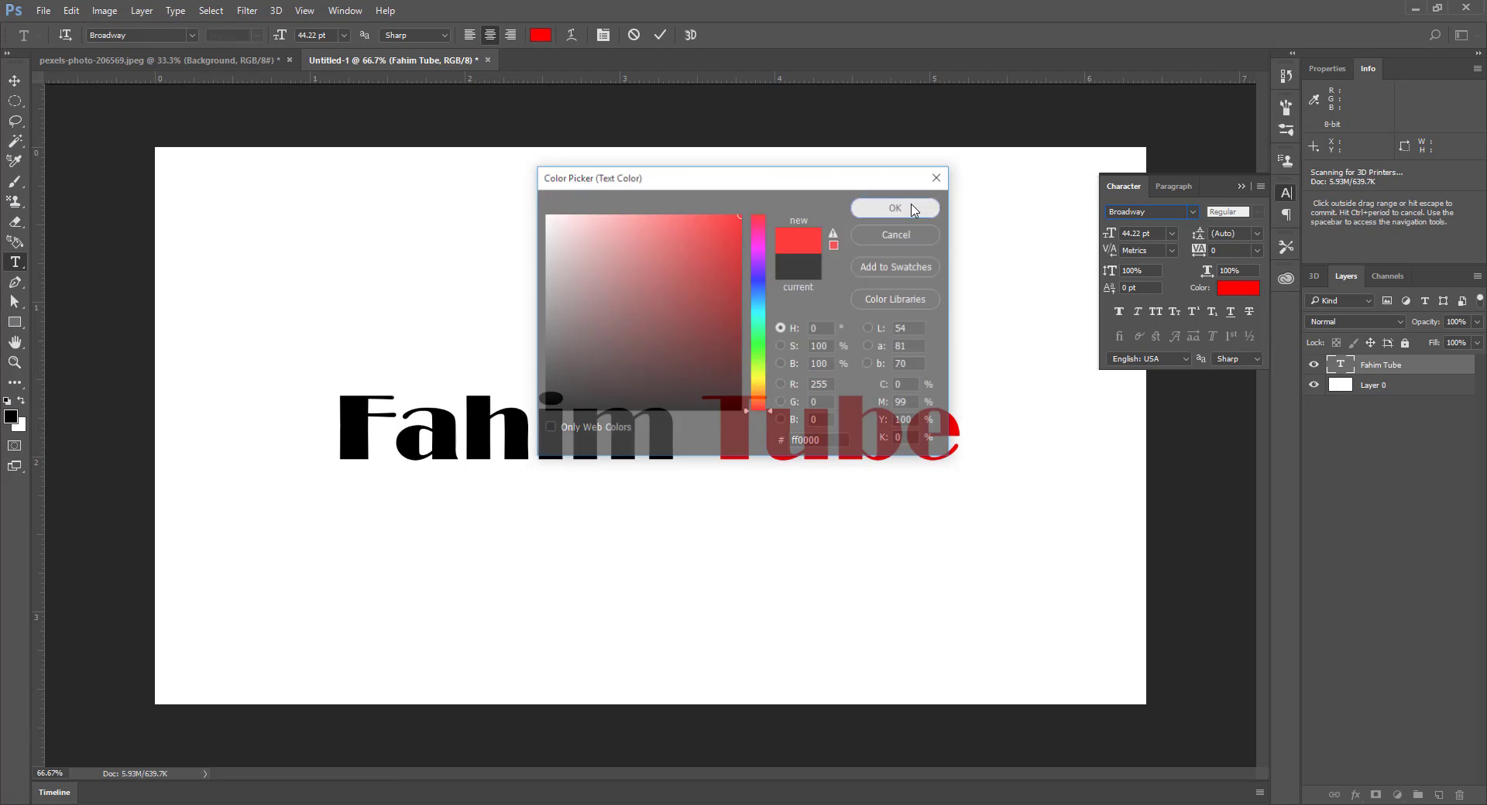
left_click(895, 208)
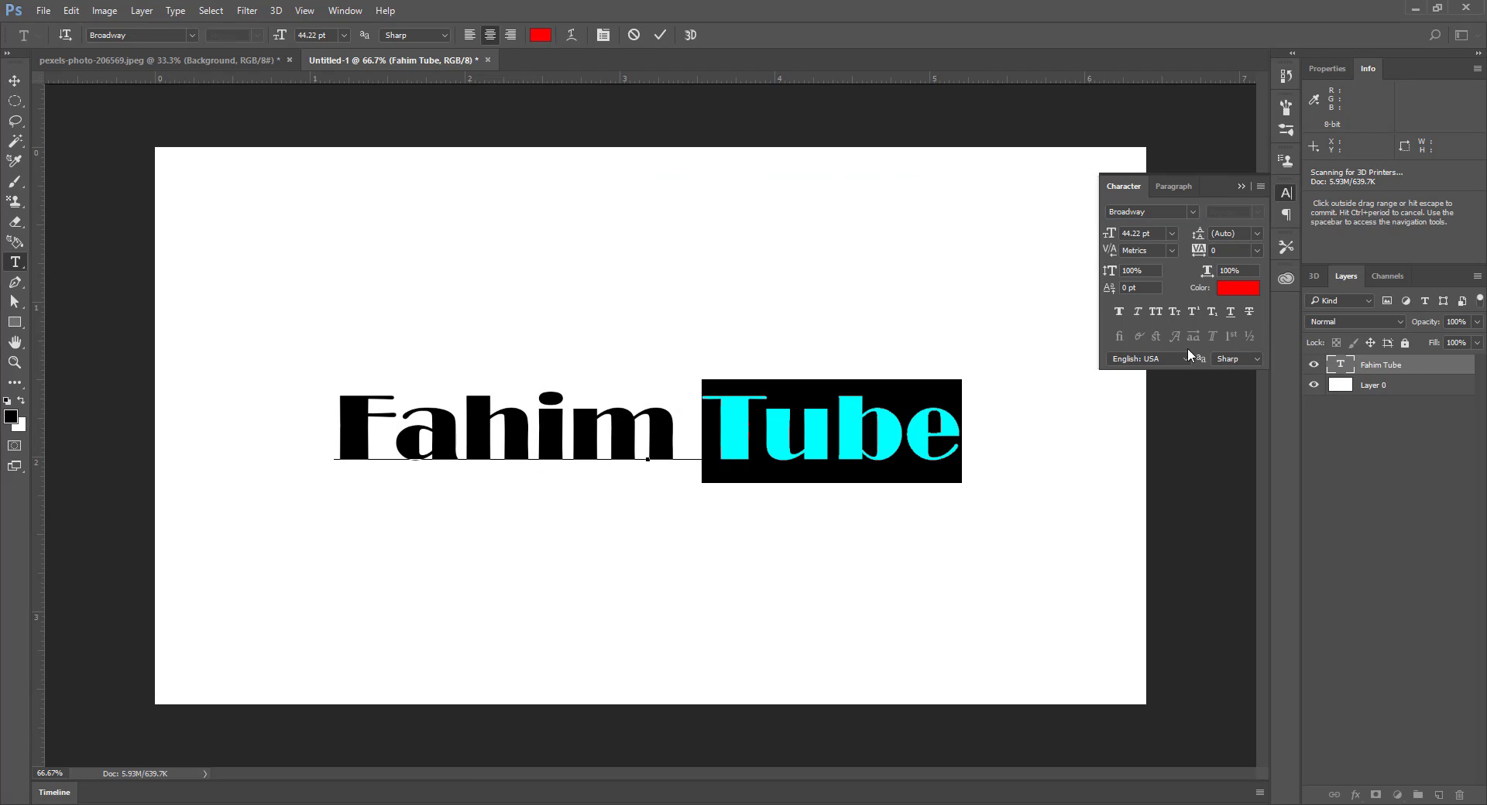
Step: Commit the title text edit, deselect its layer, and collapse the Character settings
left_click(748, 429)
key("shift+Right")
left_click_drag(728, 427, 982, 419)
left_click(1402, 519)
key("v")
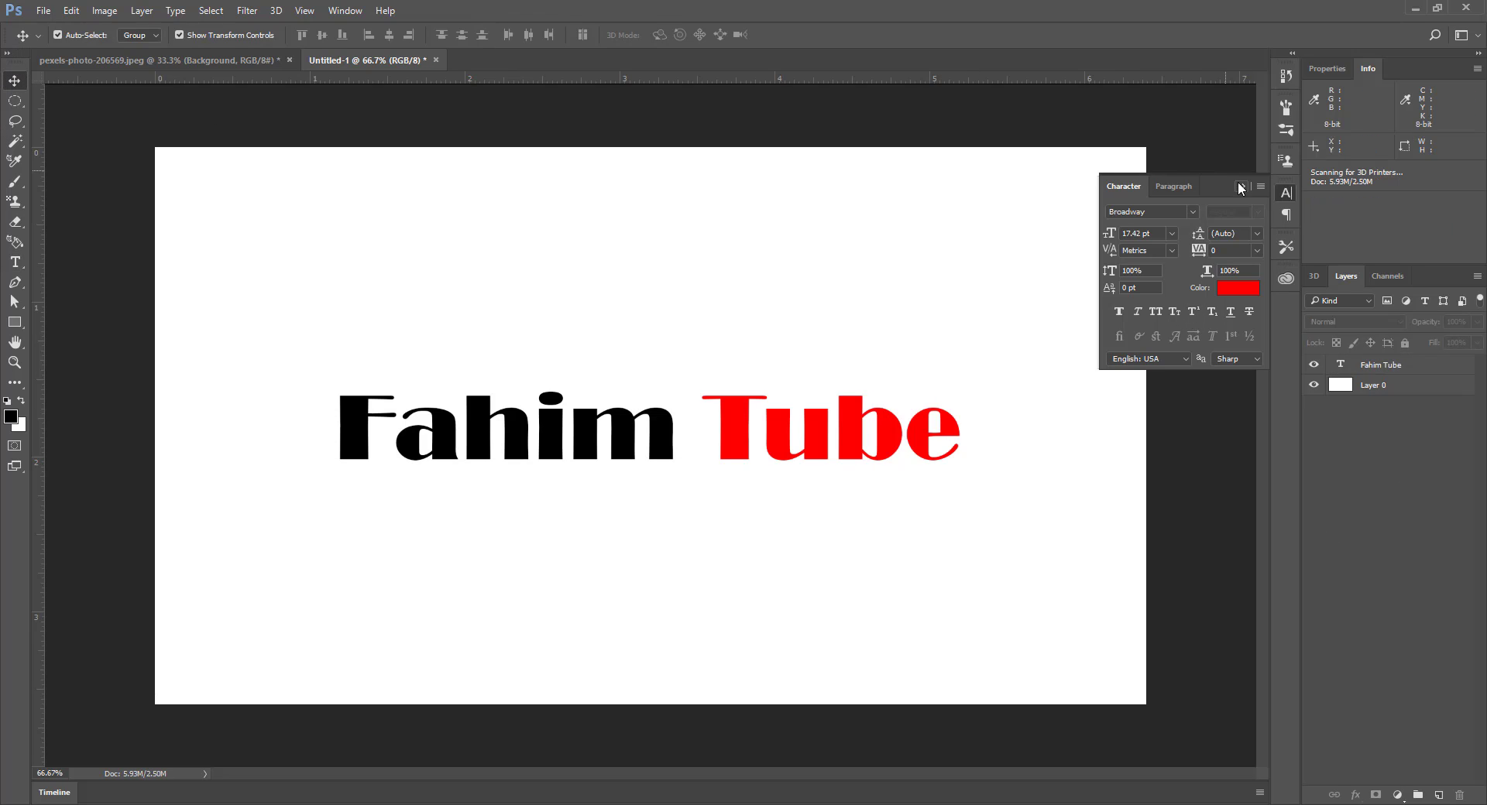
left_click(1240, 186)
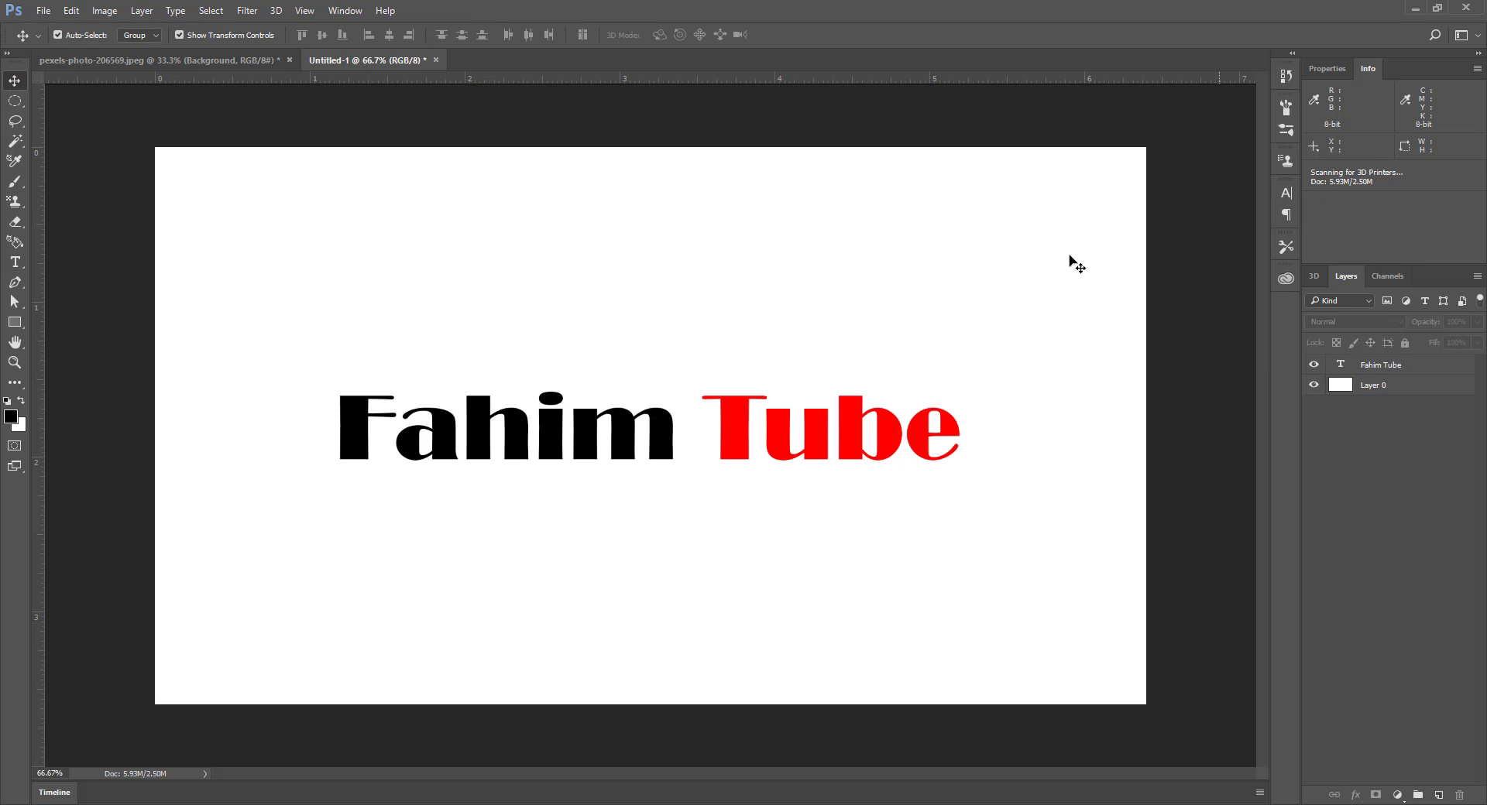
Step: Activate the Magic Wand tool in the pexels-photo-206569.jpeg document and return to the Untitled-1 document
left_click(108, 59)
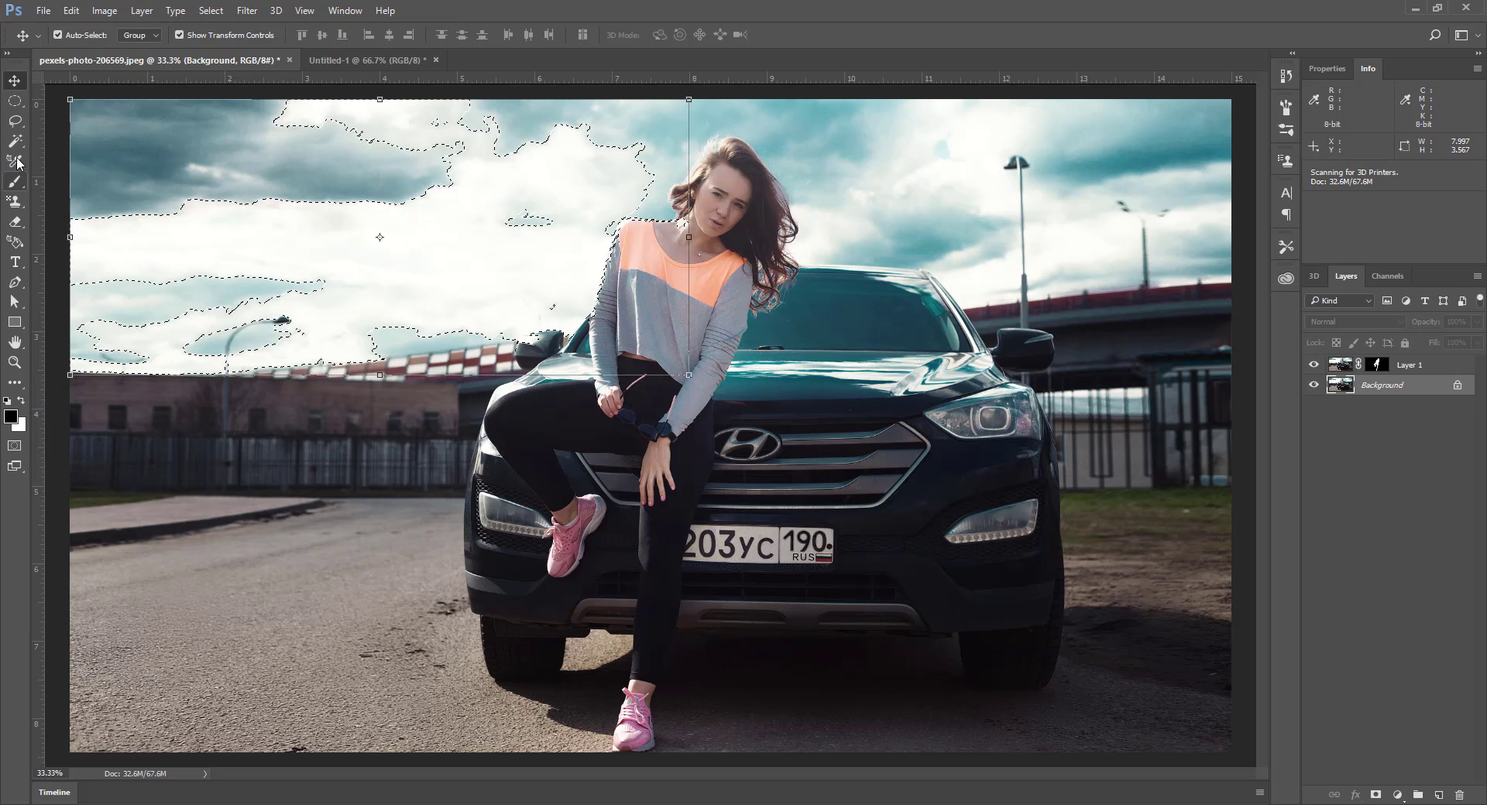
left_click_drag(15, 141, 73, 146)
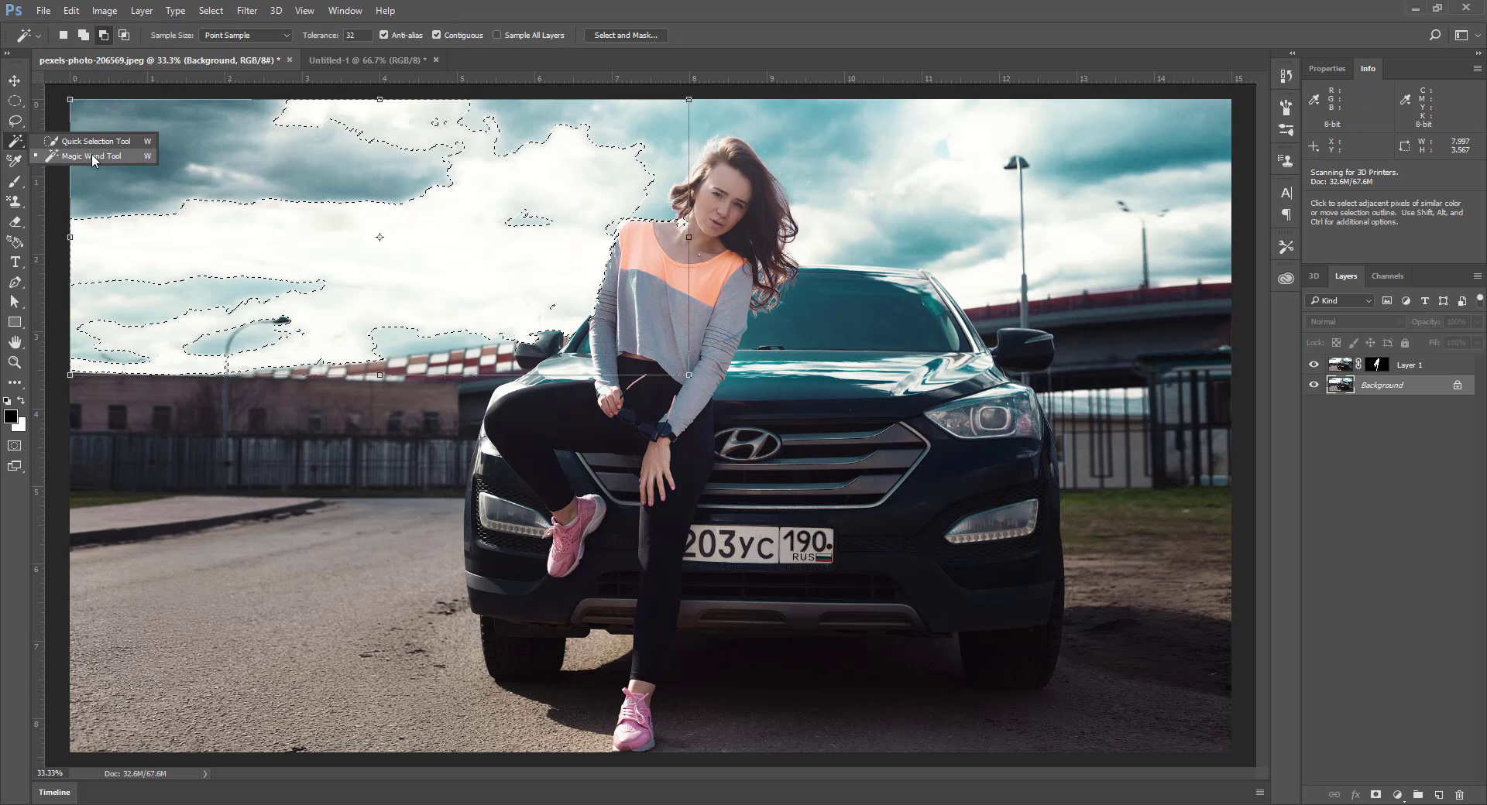
left_click(329, 59)
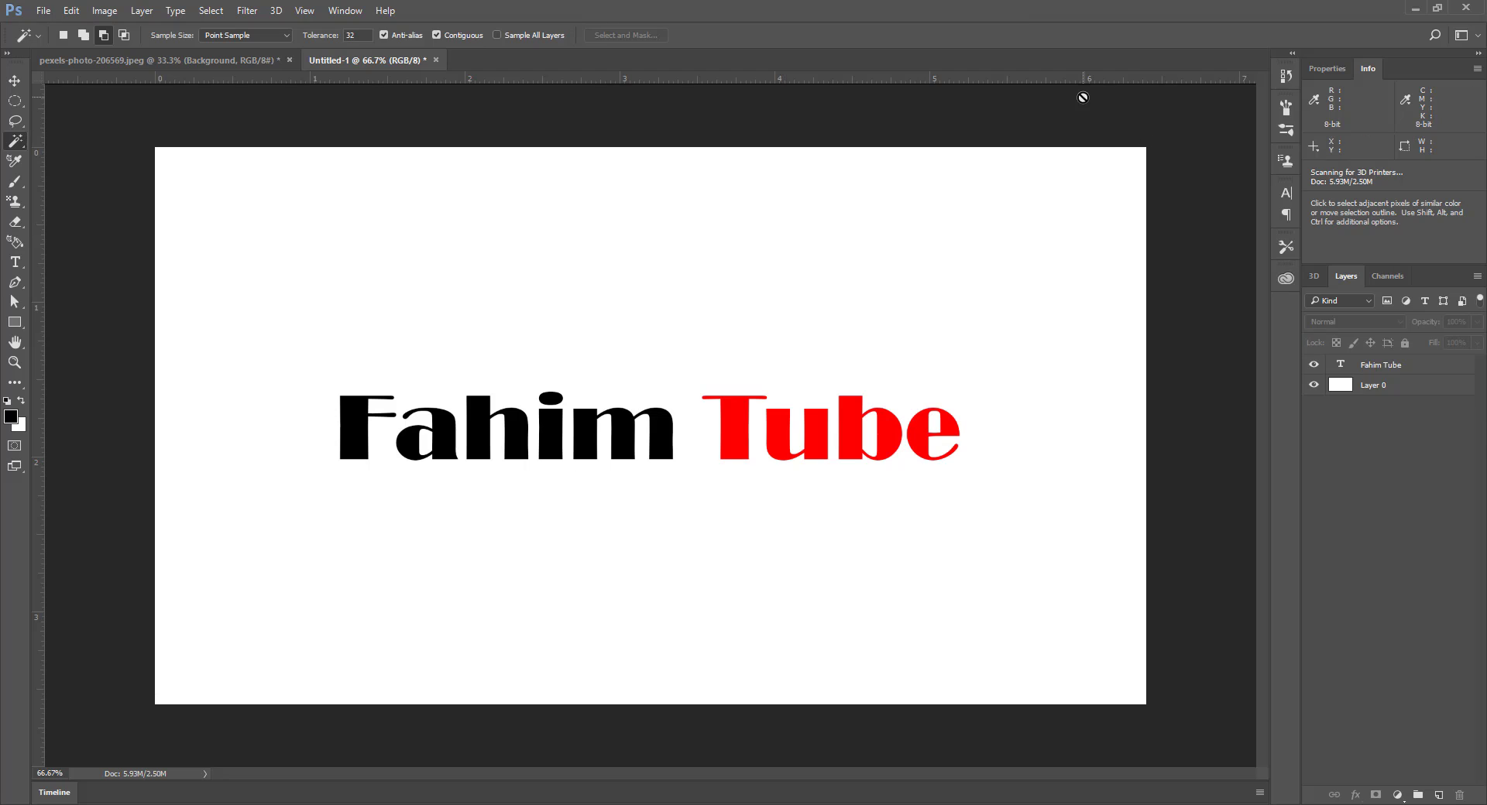
Step: Merge the title text layer and the white Layer 0 into one layer
left_click(1368, 393)
left_click(1380, 370, "shift")
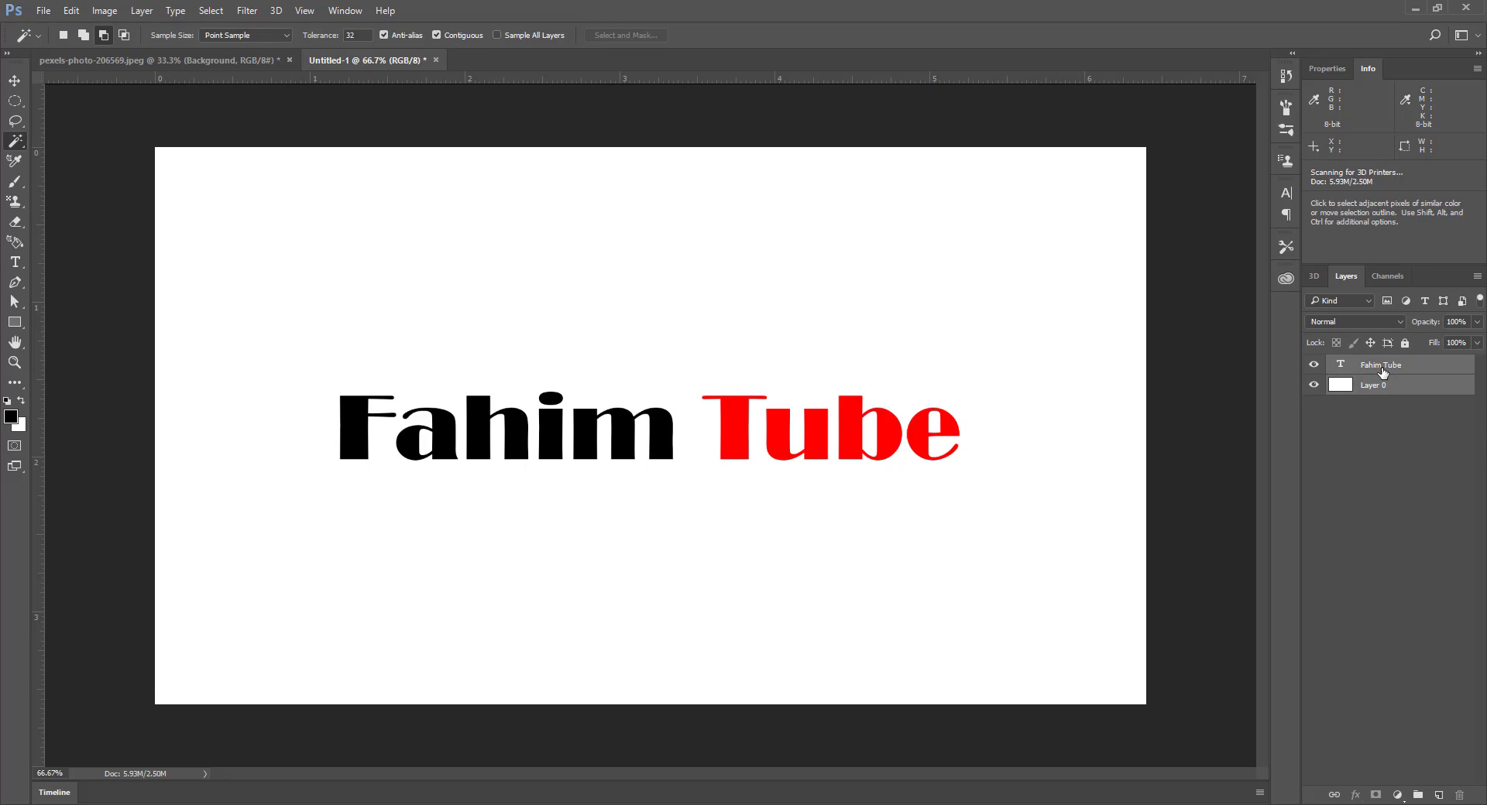
right_click(1380, 370)
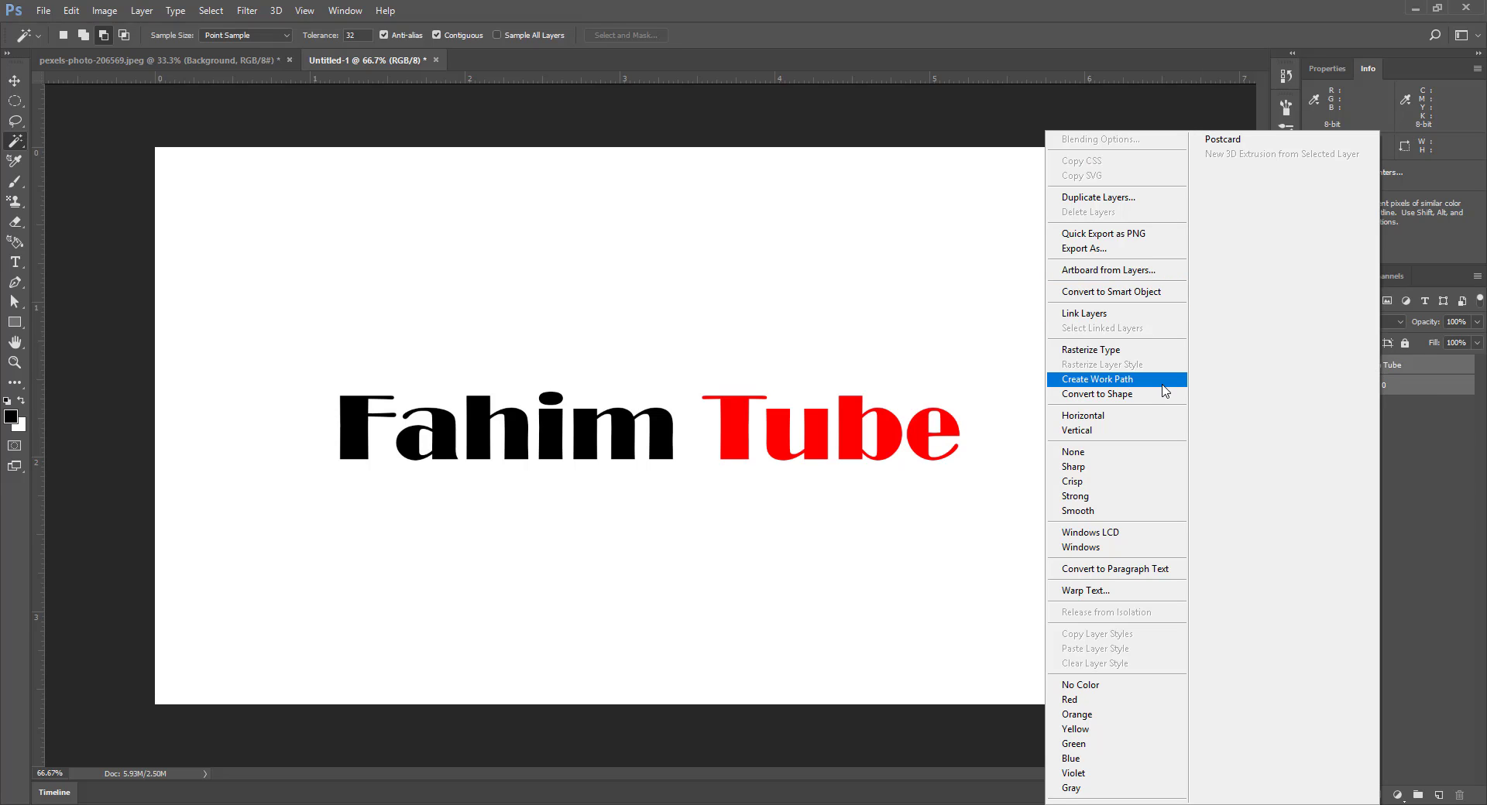
left_click(1416, 472)
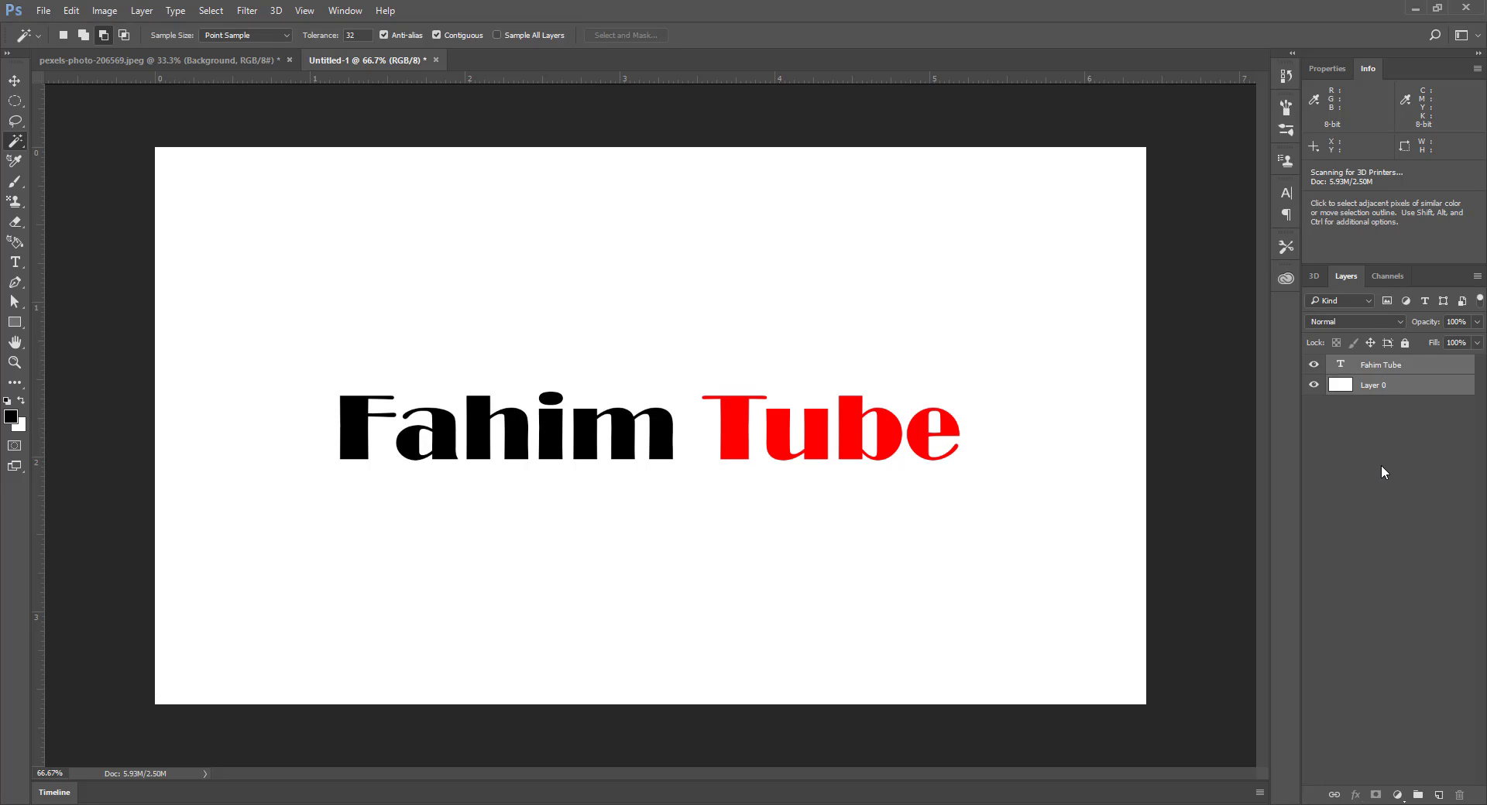
right_click(1377, 396)
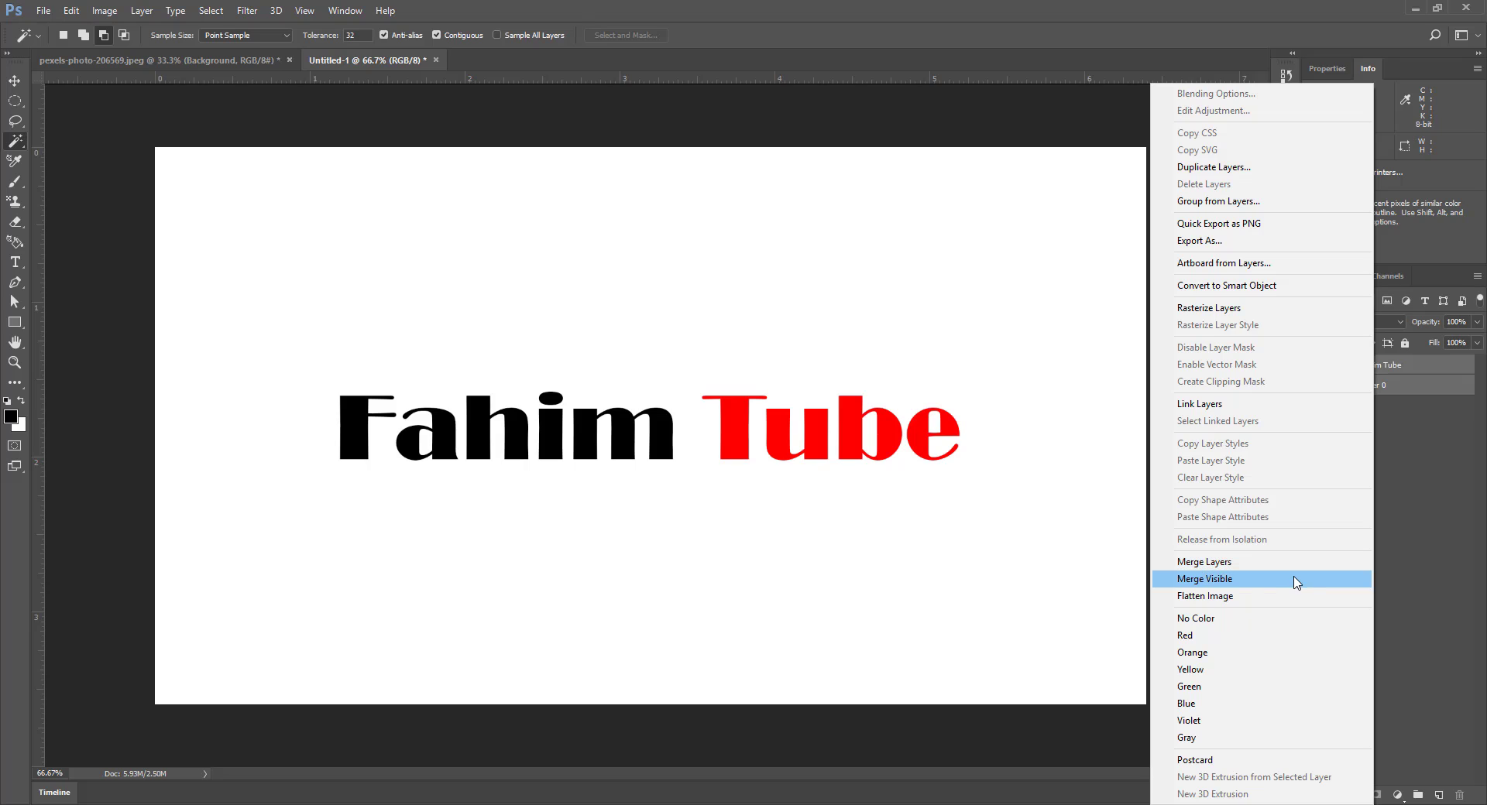
left_click(1241, 568)
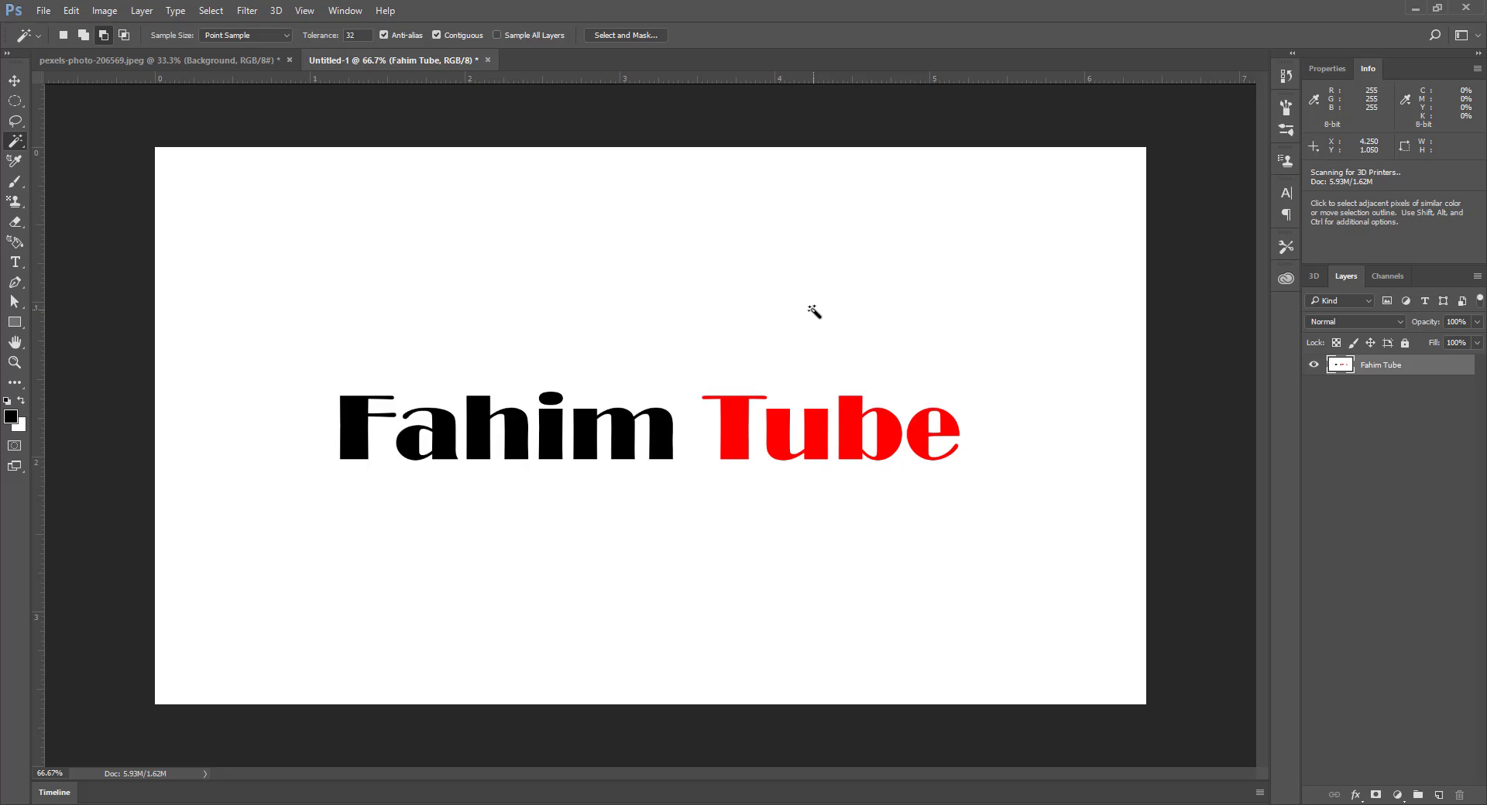
Step: Select the white background around the title with the Magic Wand tool, delete it, and deselect
right_click(21, 136)
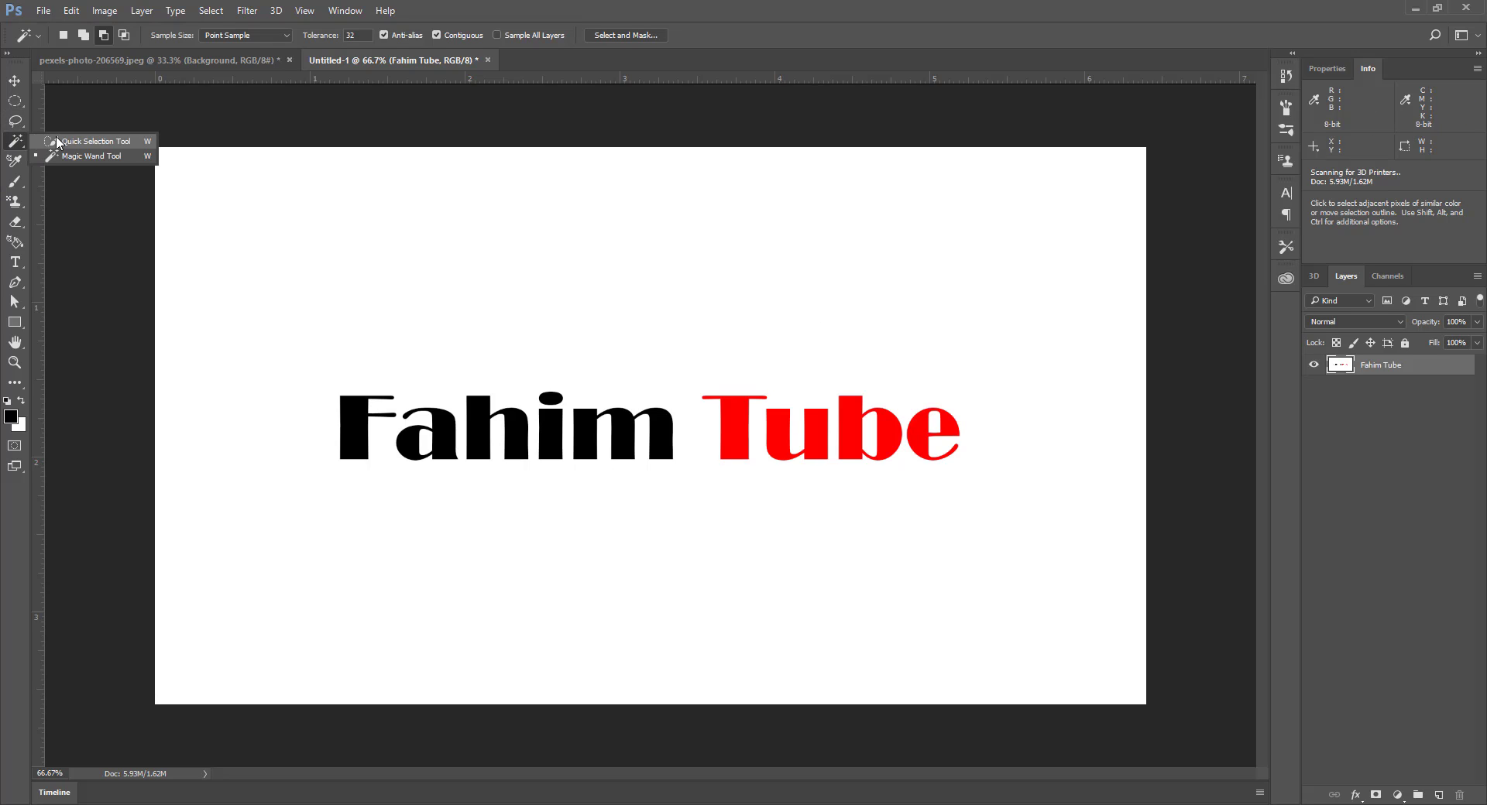
left_click(86, 157)
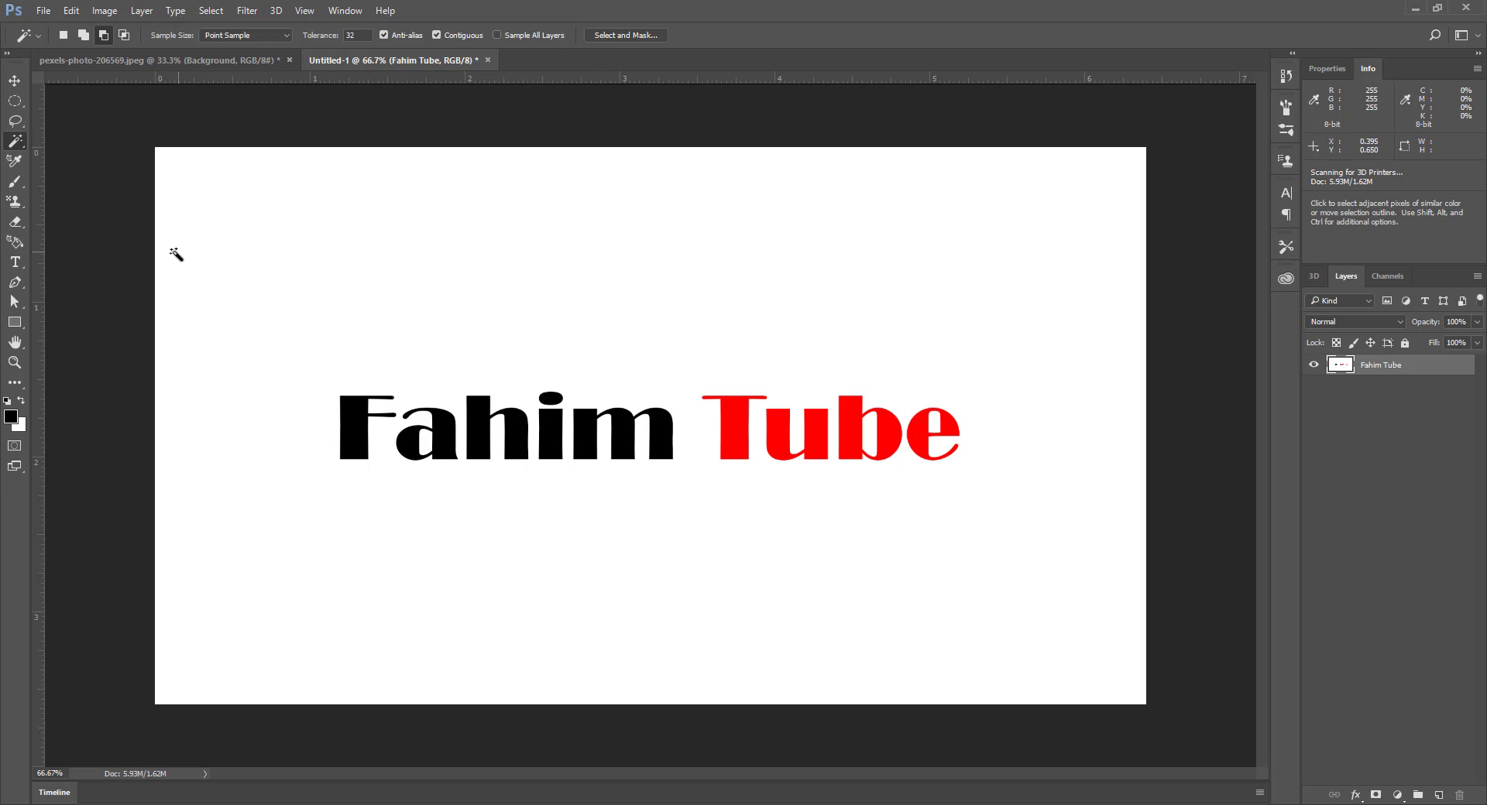
left_click(297, 228)
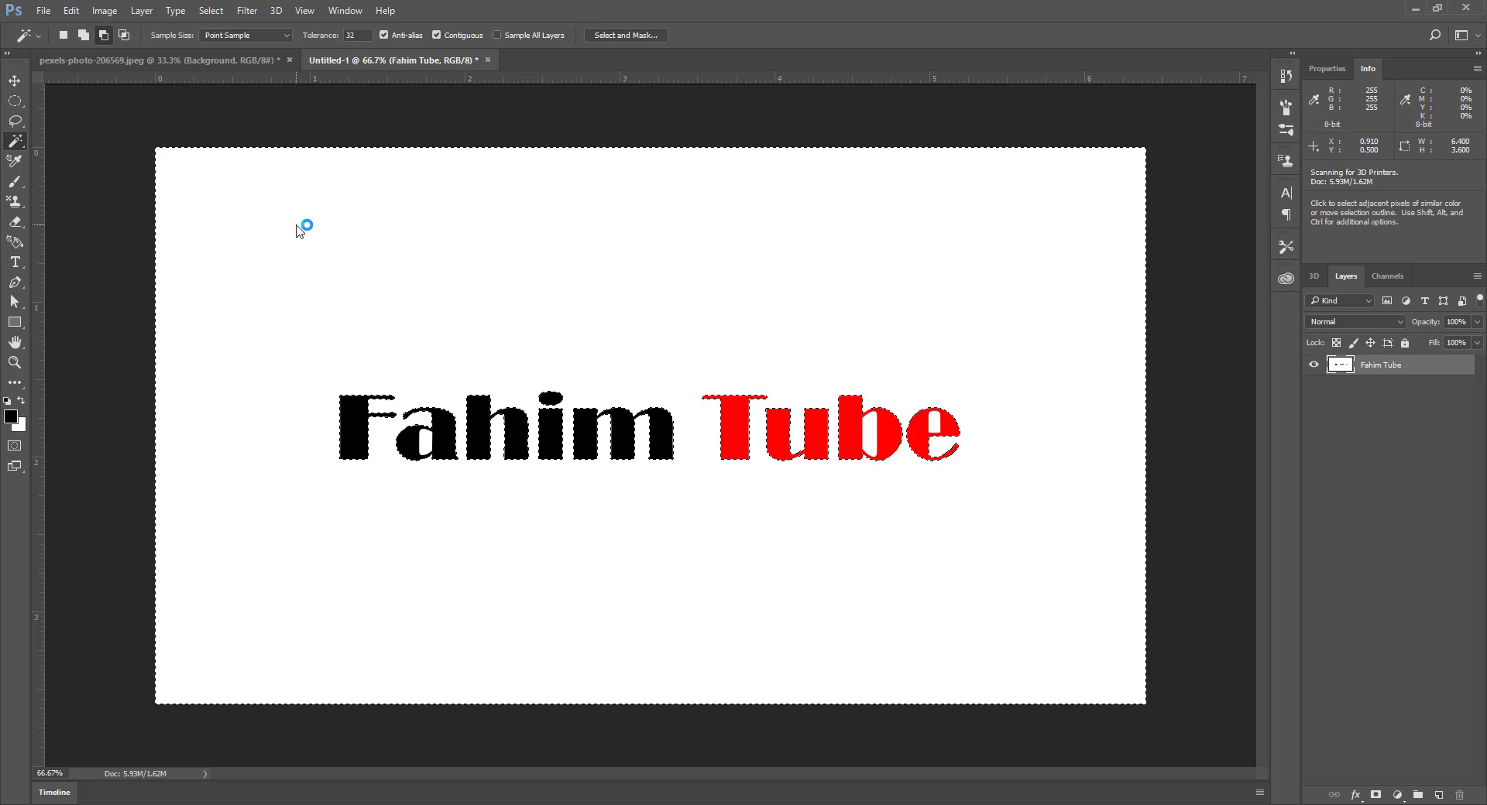
key("Delete")
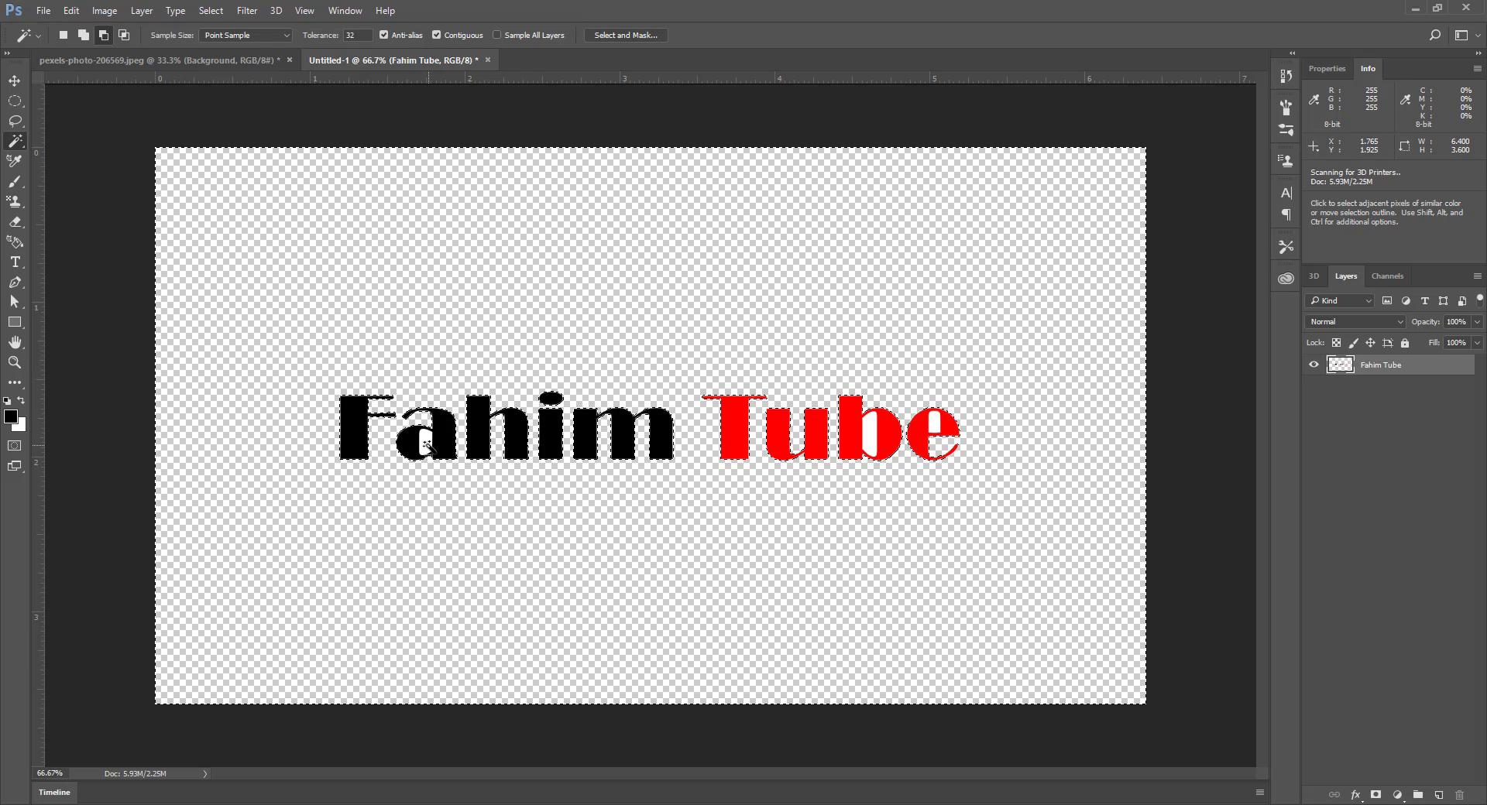
key("ctrl+d")
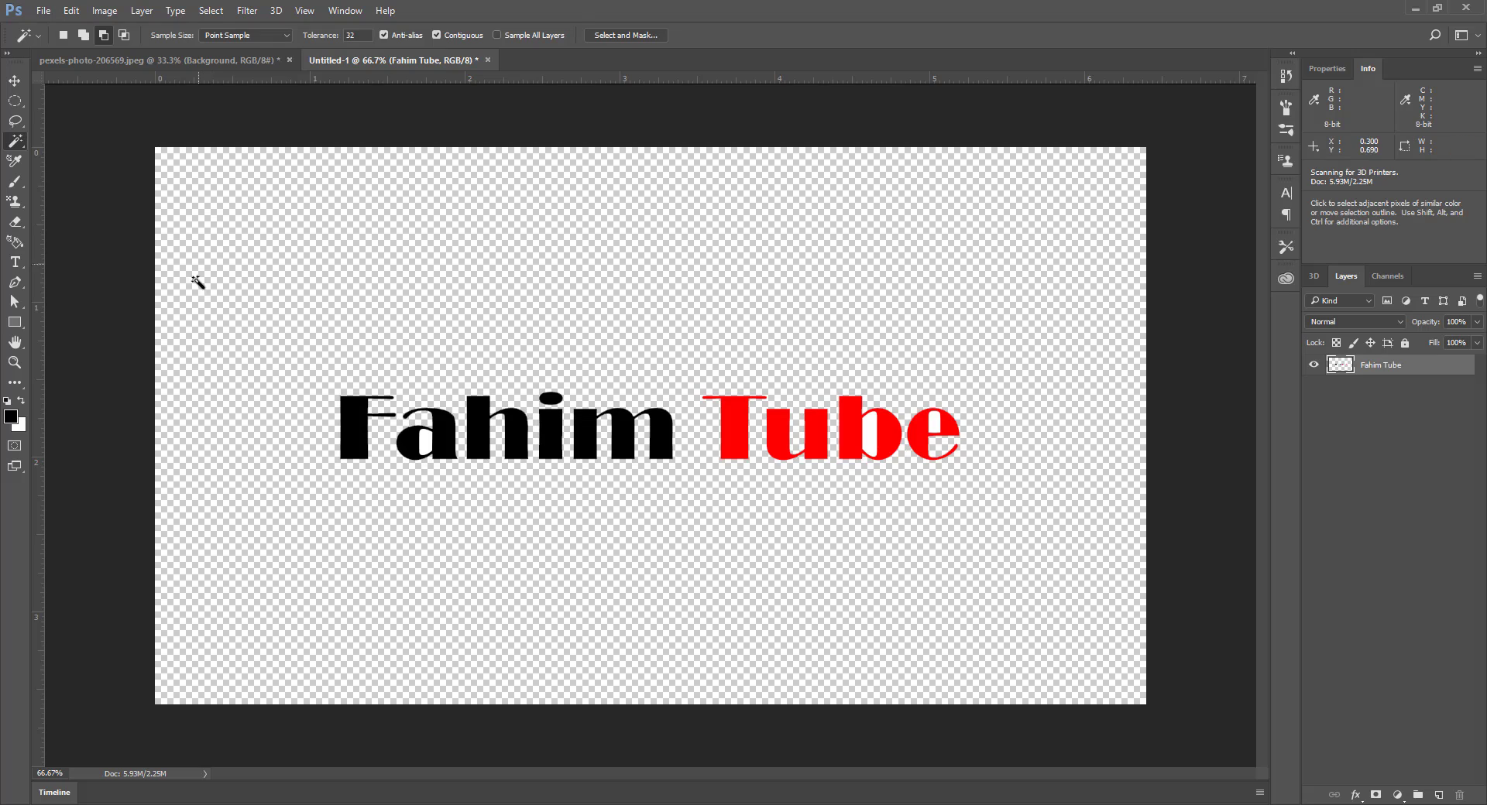
Step: Select the enclosed white area inside the title's first "a", deselect it, and select the one inside the "e" of "Tube"
left_click(425, 443)
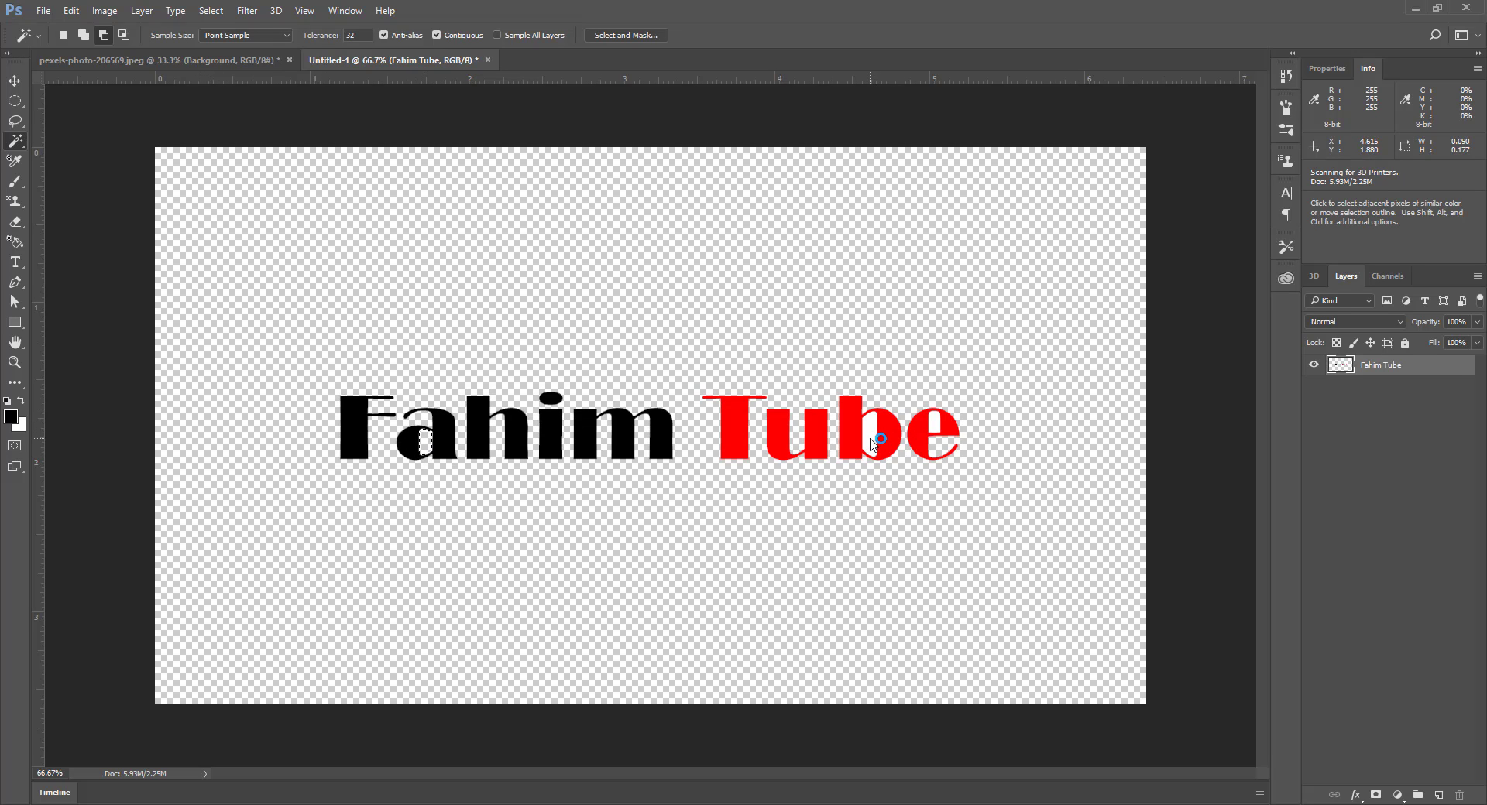
key("ctrl+d")
left_click(935, 426)
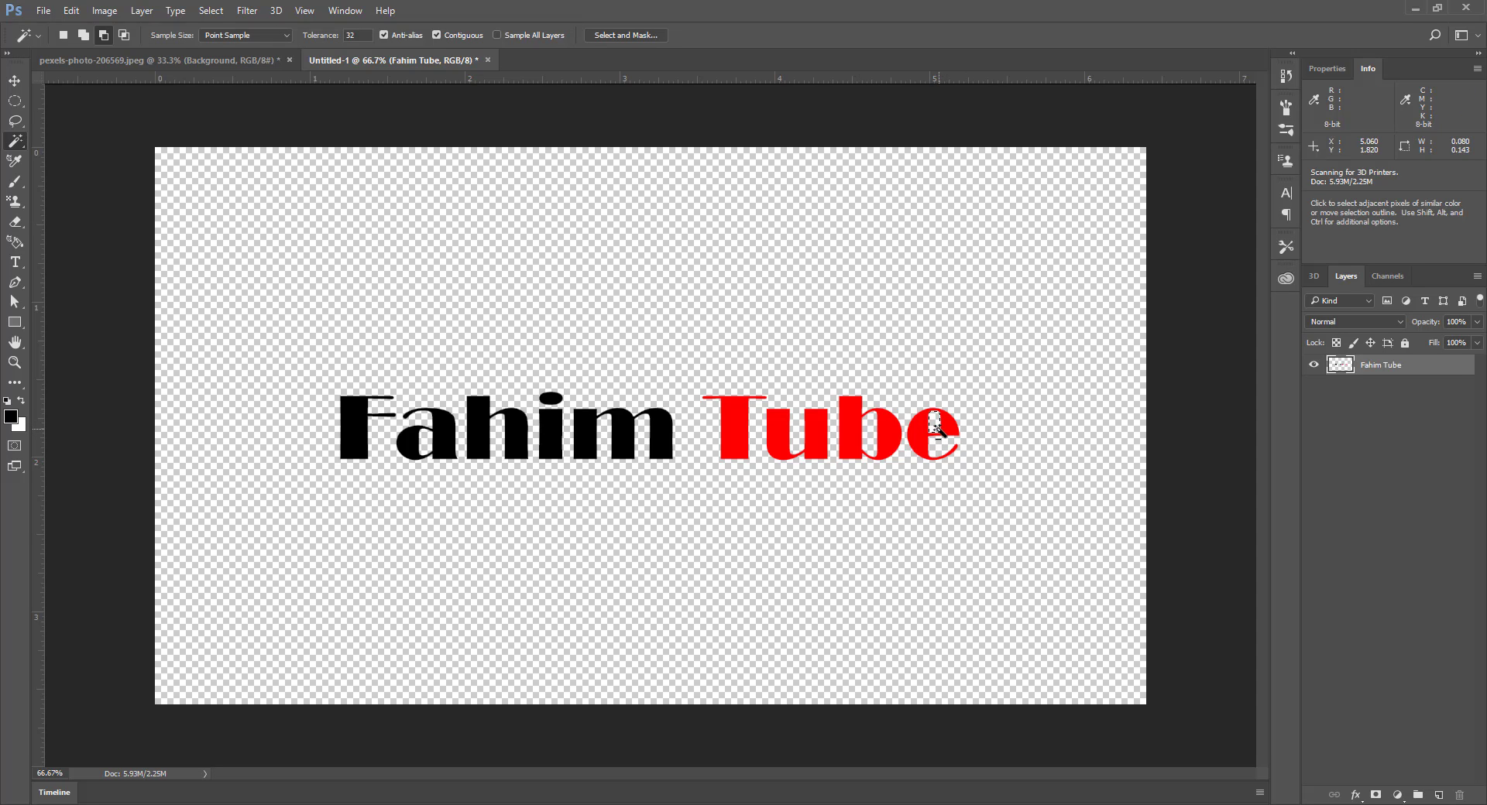
Step: Move the title about 0.44 in down and 0.1 in to the right with the Move tool
left_click(15, 80)
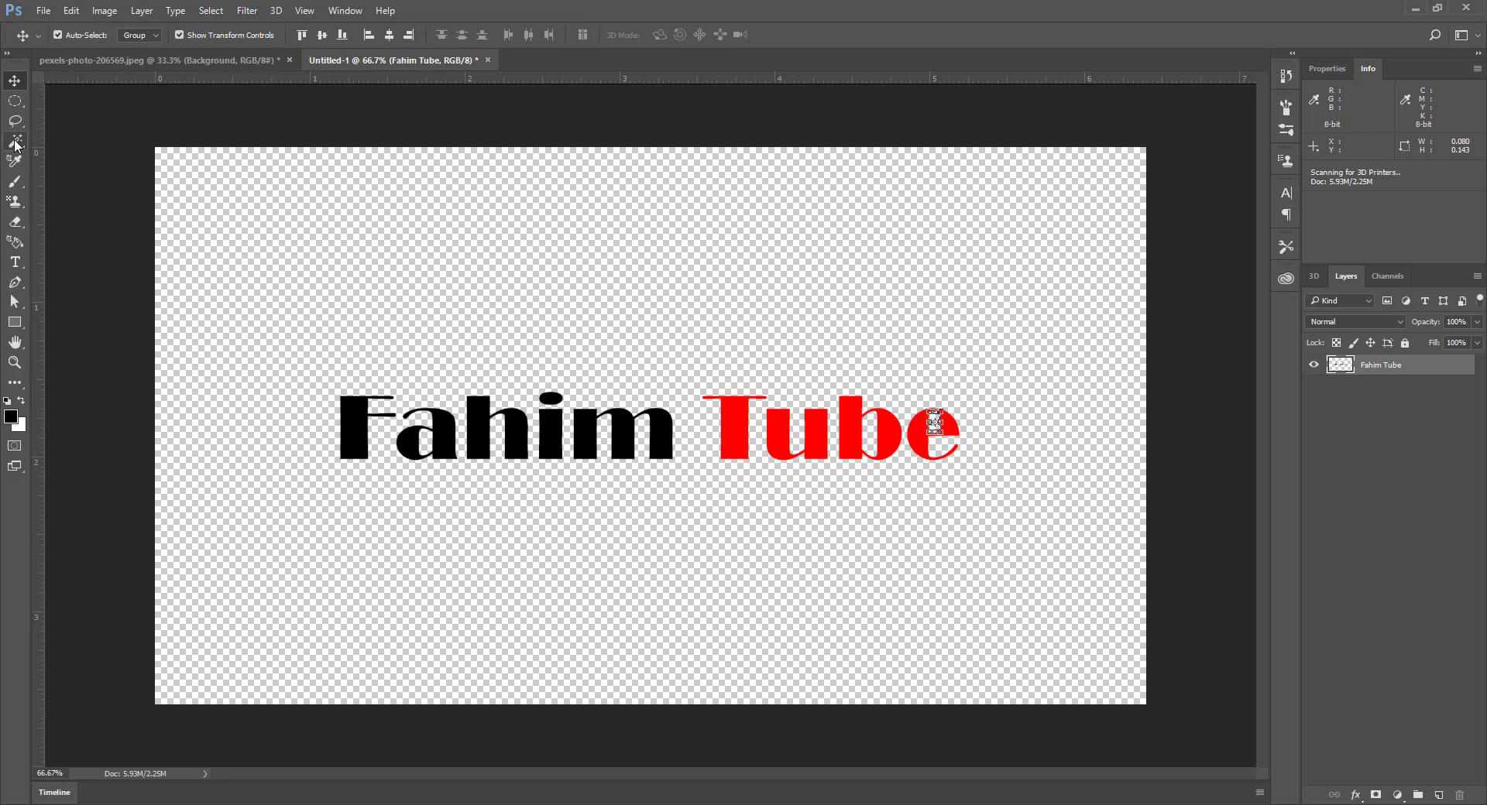
mouse_move(15, 141)
left_mouse_down()
mouse_move(74, 137)
mouse_move(101, 160)
left_mouse_up()
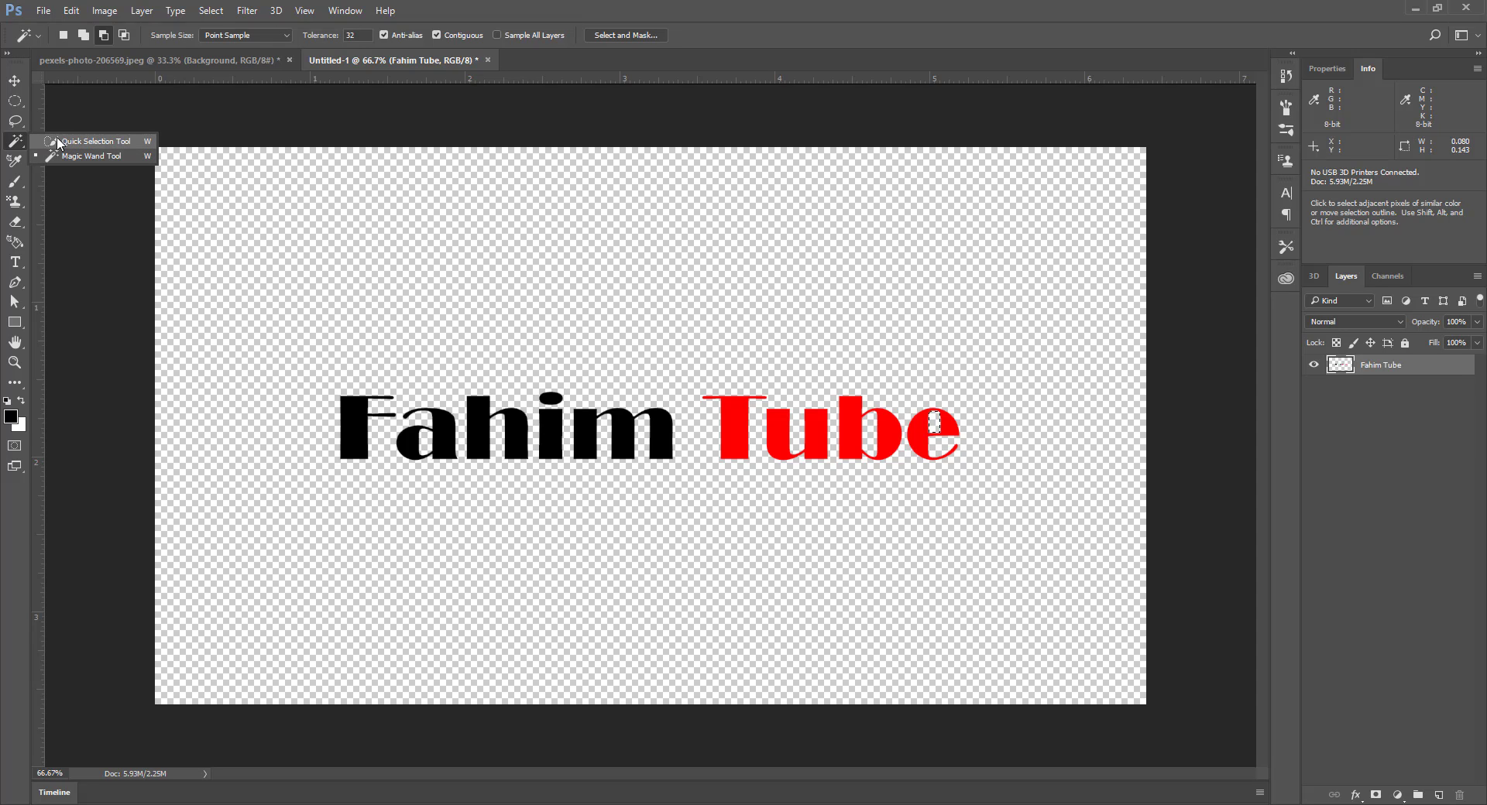
left_click(14, 81)
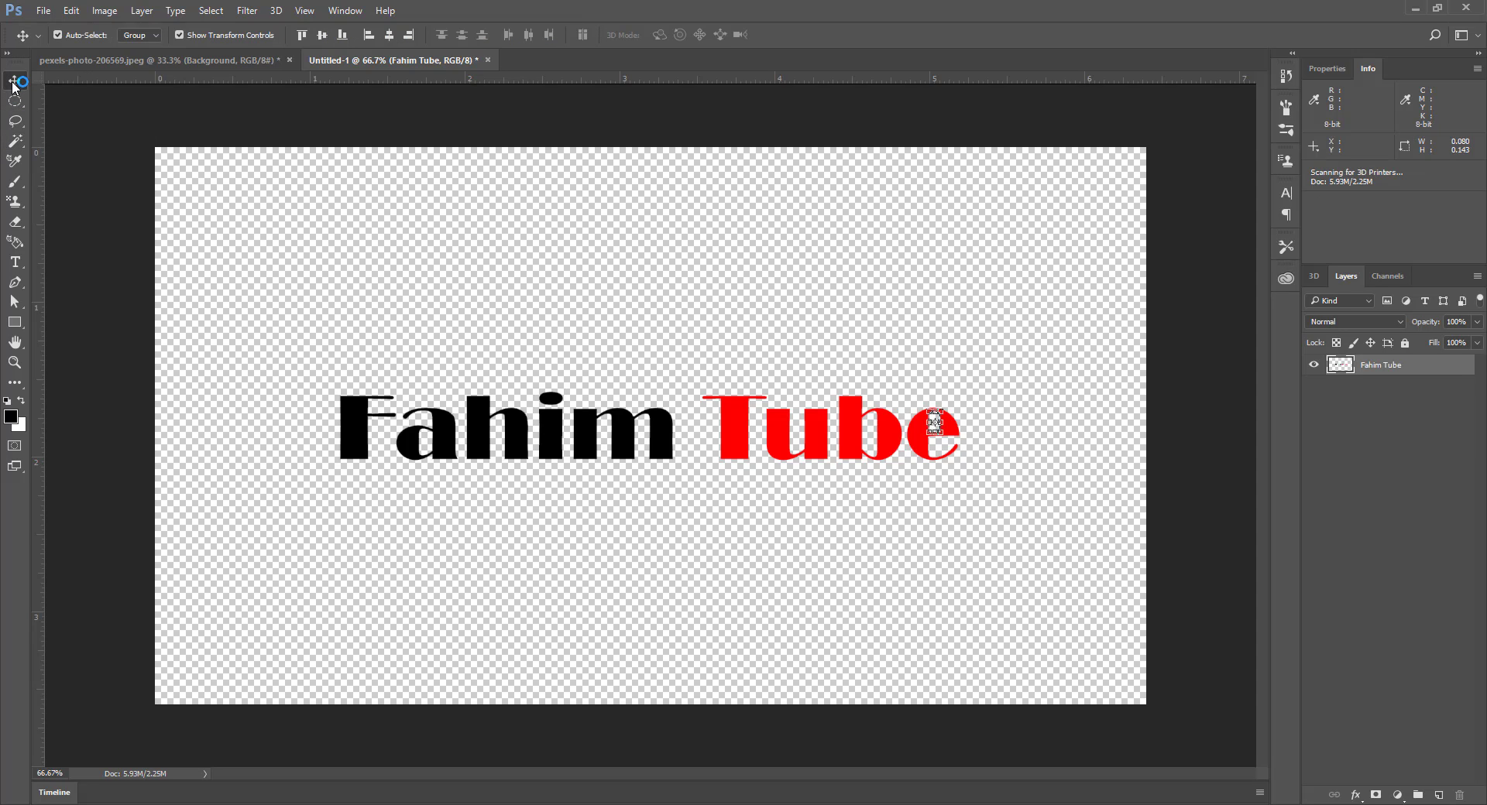
left_click_drag(417, 408, 569, 601)
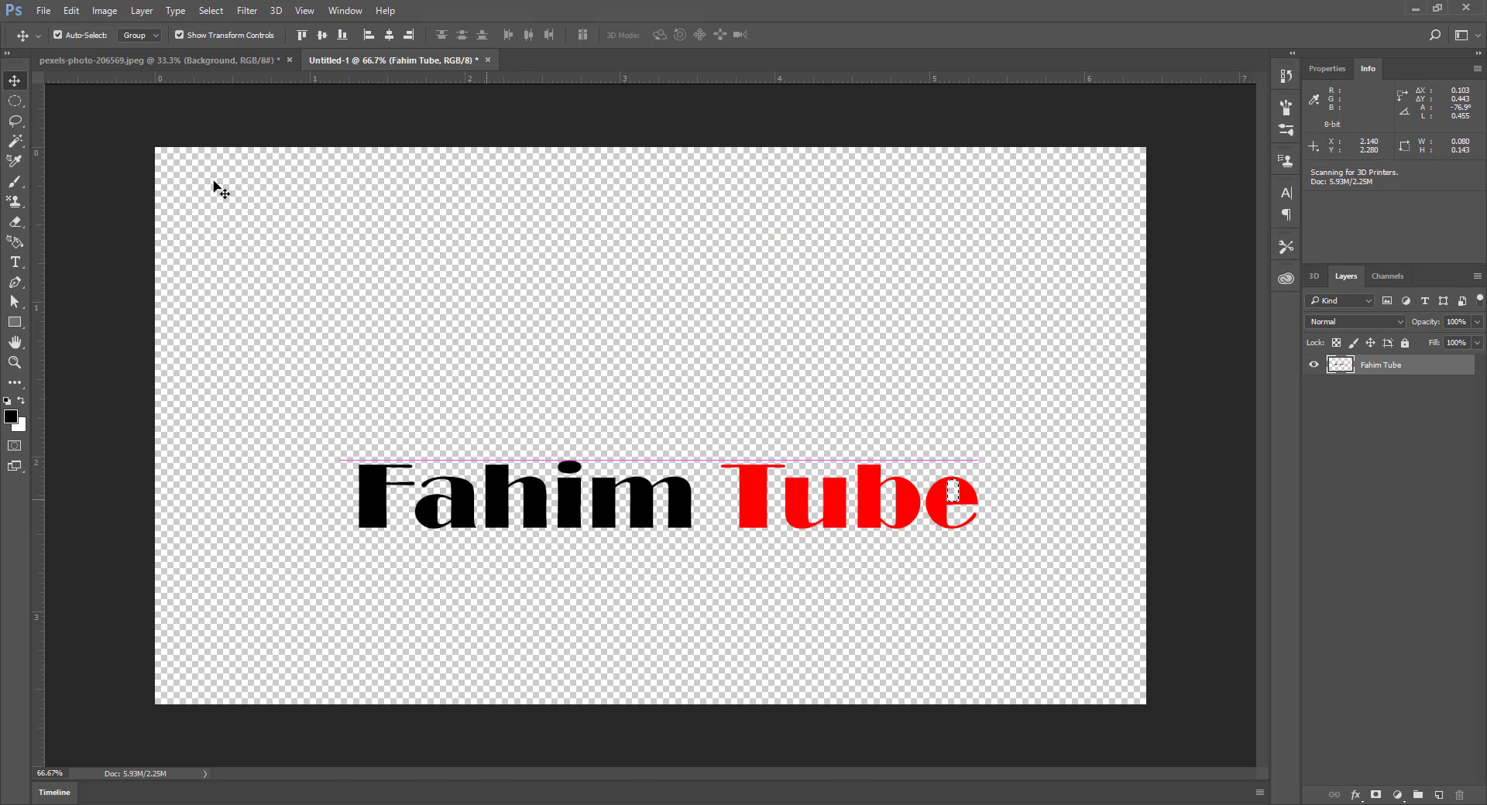
Step: Clear the sky selection in the pexels-photo-206569.jpeg document and activate the Magic Wand tool
left_click(171, 65)
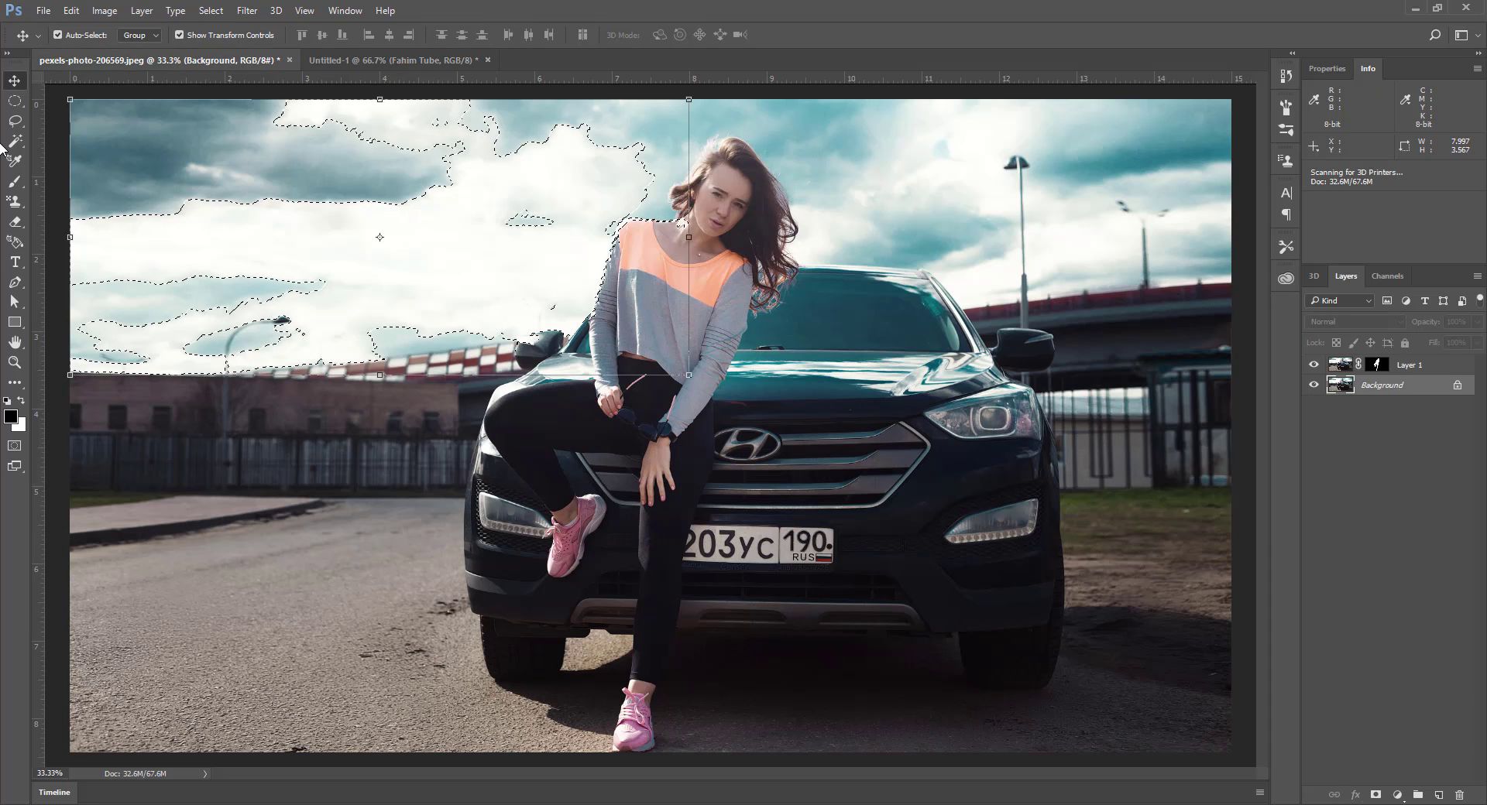
key("ctrl+d")
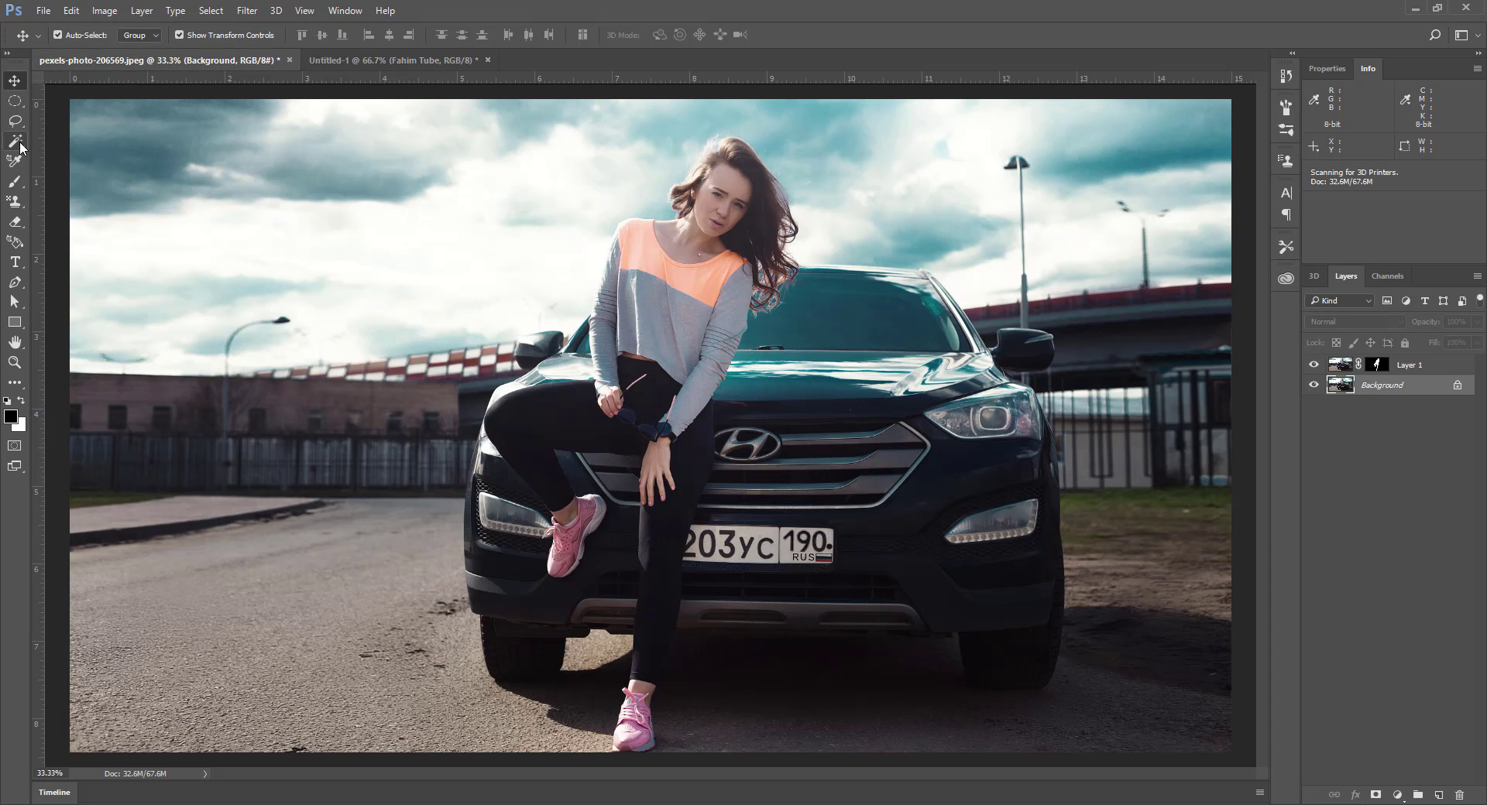
left_click(15, 142)
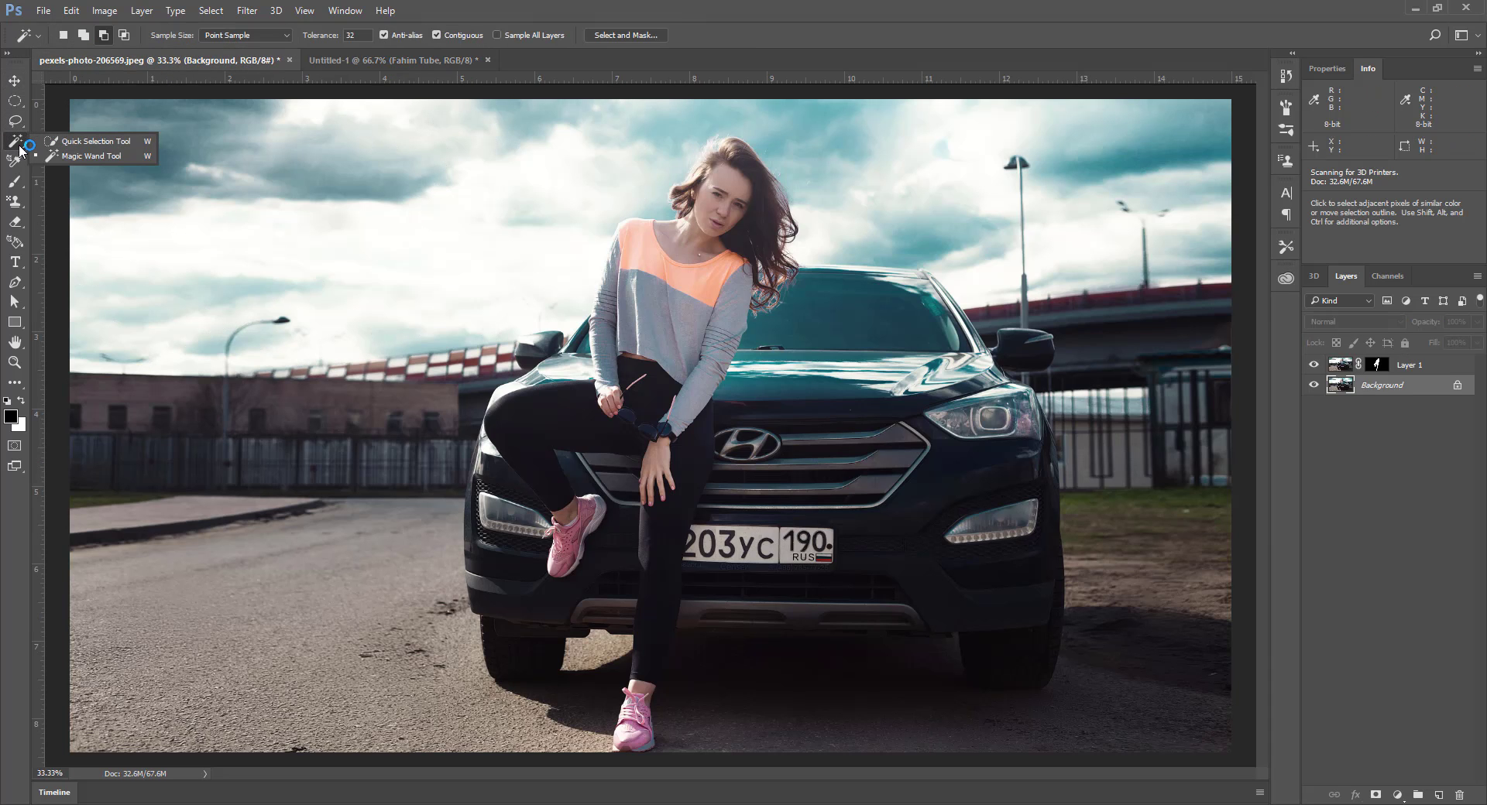
Step: Look through the Brush tool variants and the additional tools list, and activate the Slice tool
left_click(15, 183)
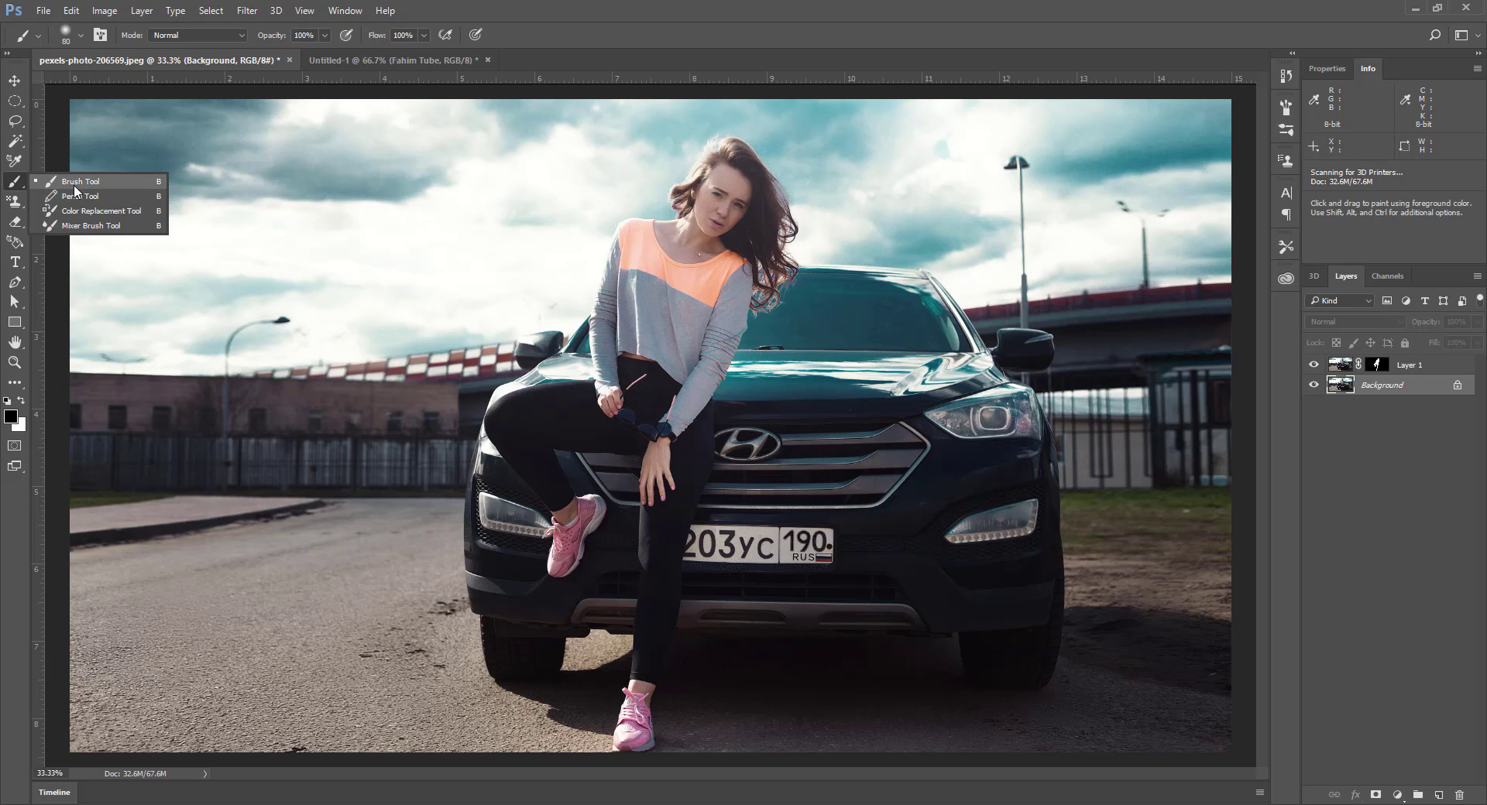
left_click(12, 182)
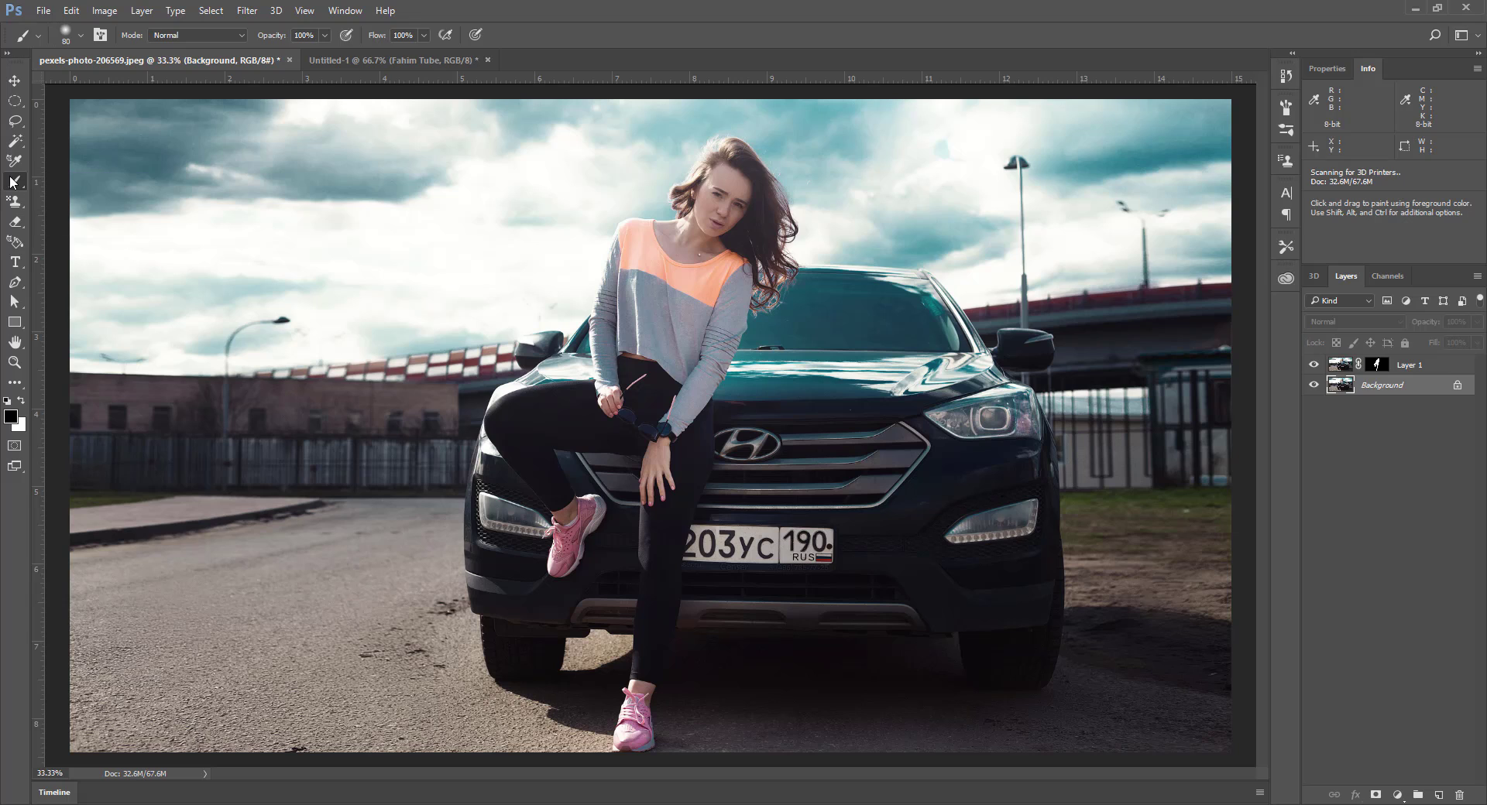
left_click(15, 383)
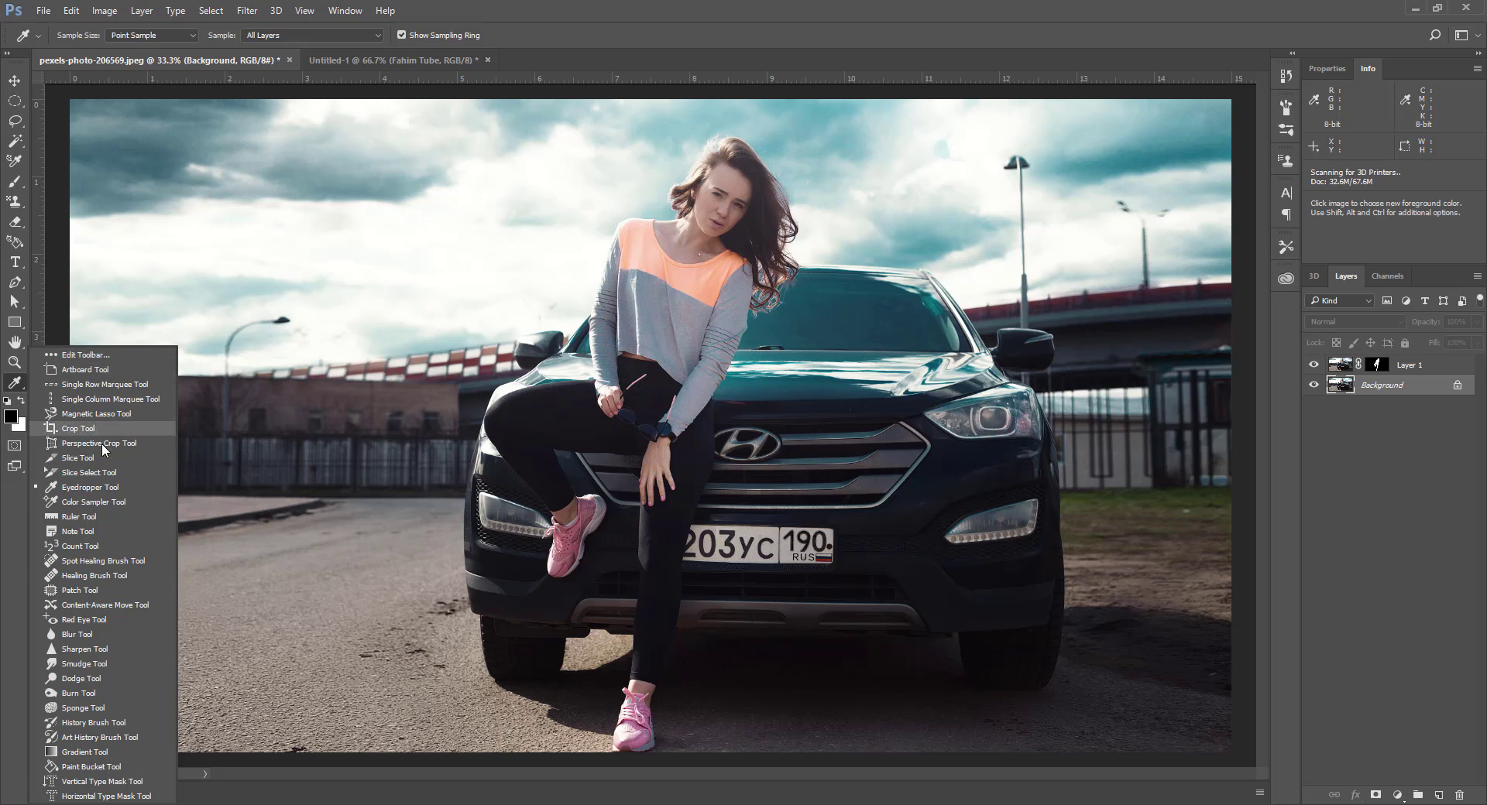
left_click(77, 457)
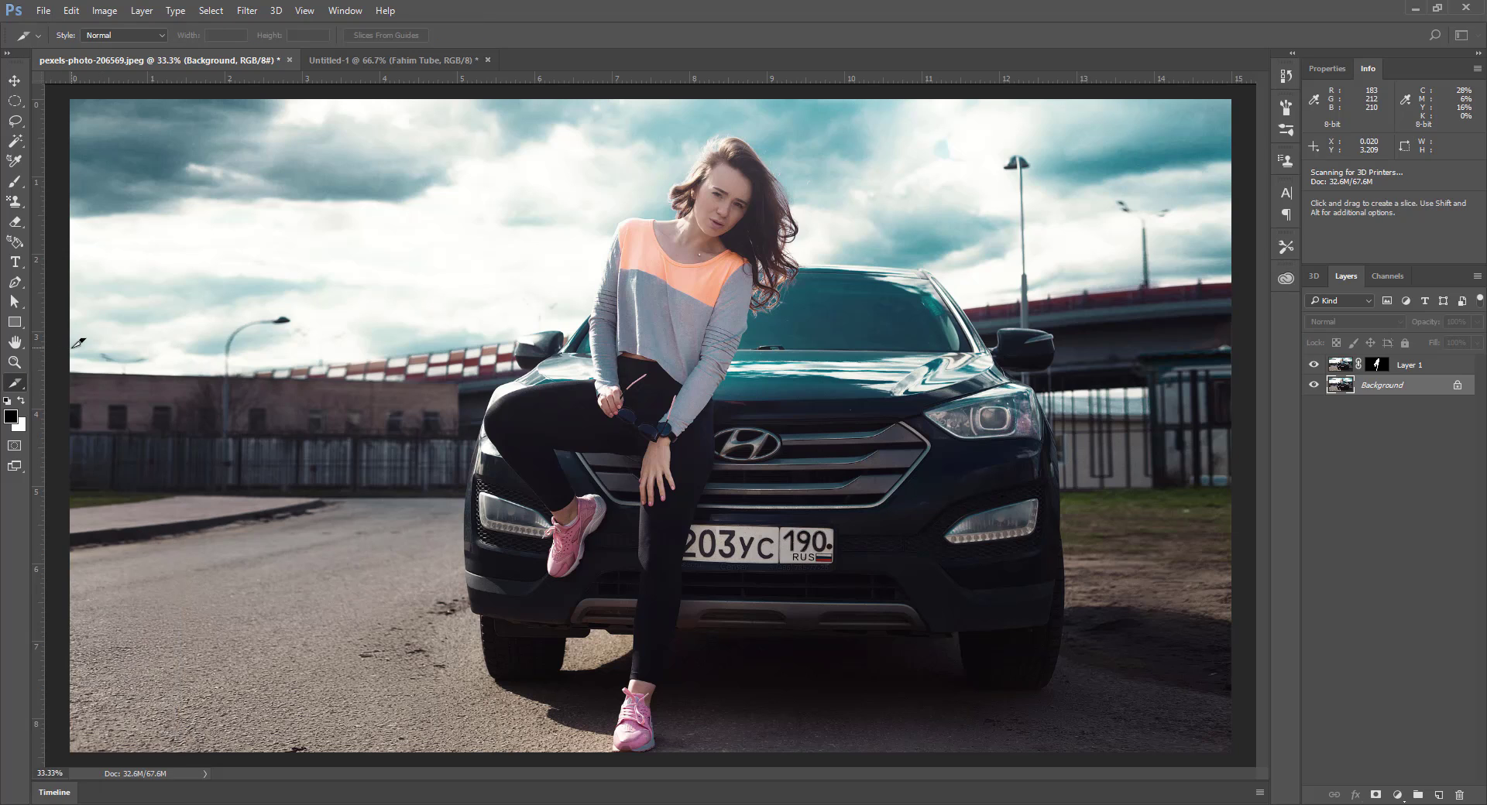
Step: Compare the variants of the Rectangle shape tool with those of the Marquee tool
left_click(17, 323)
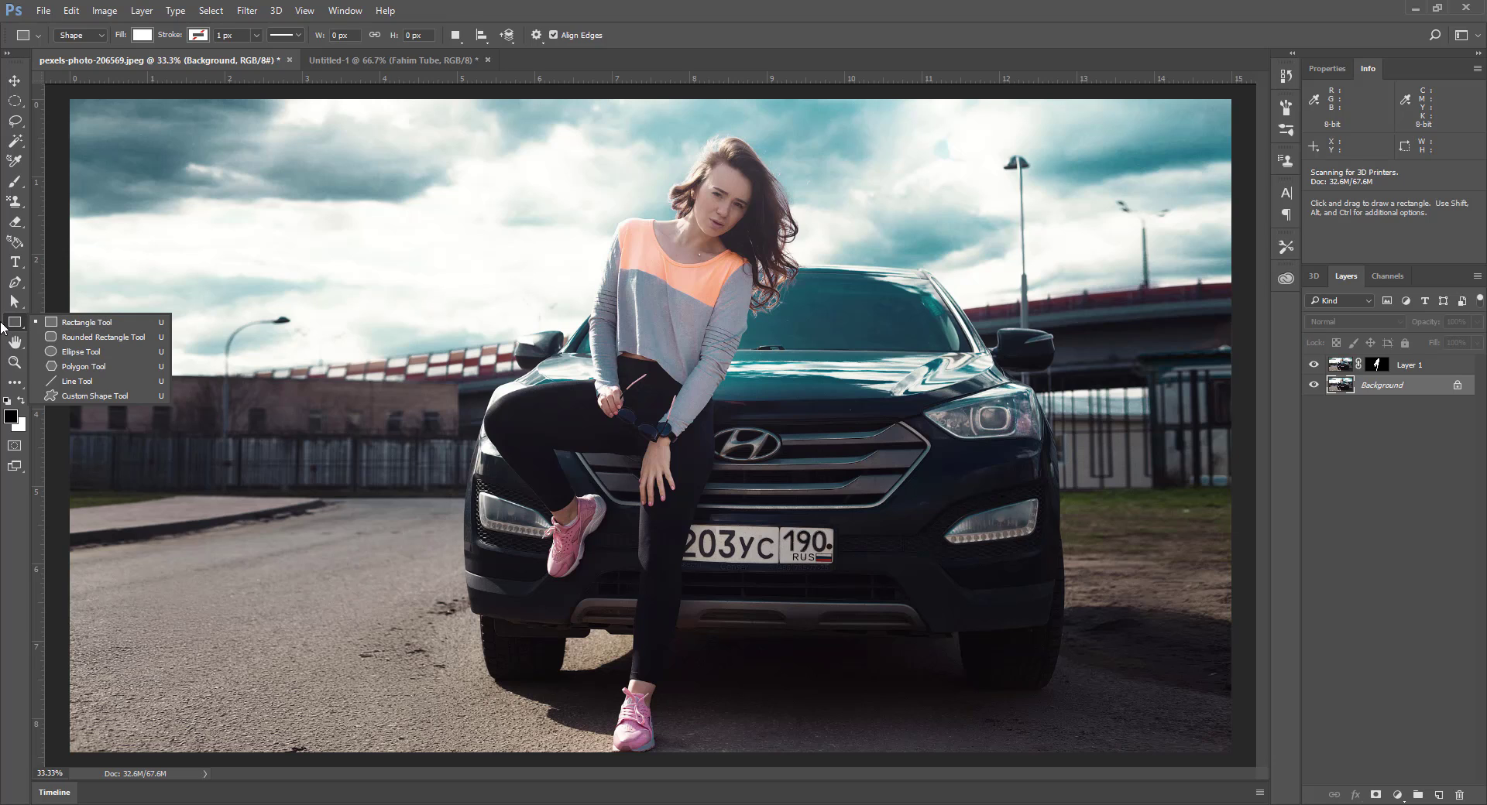
left_click(19, 100)
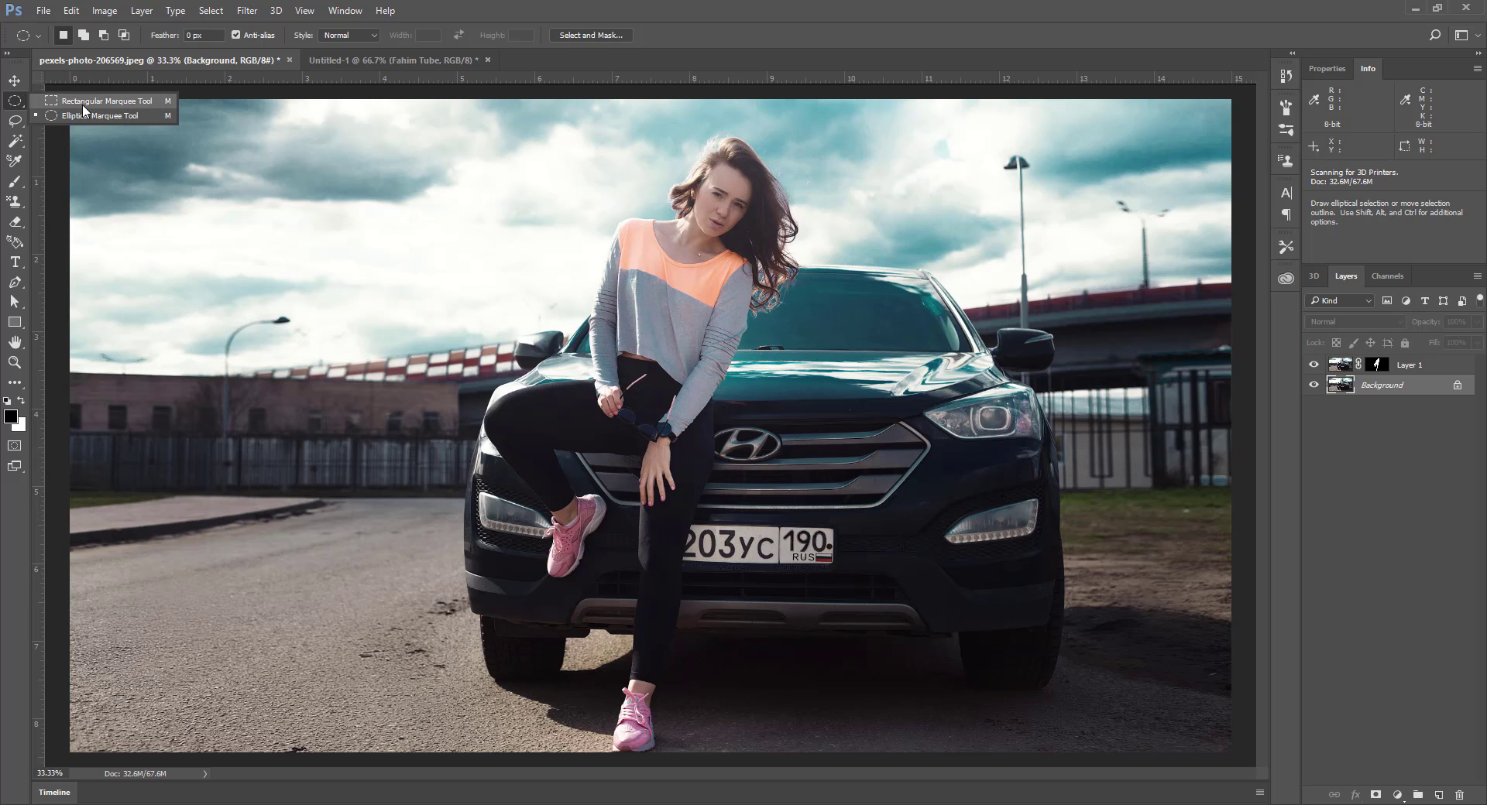
left_click(18, 326)
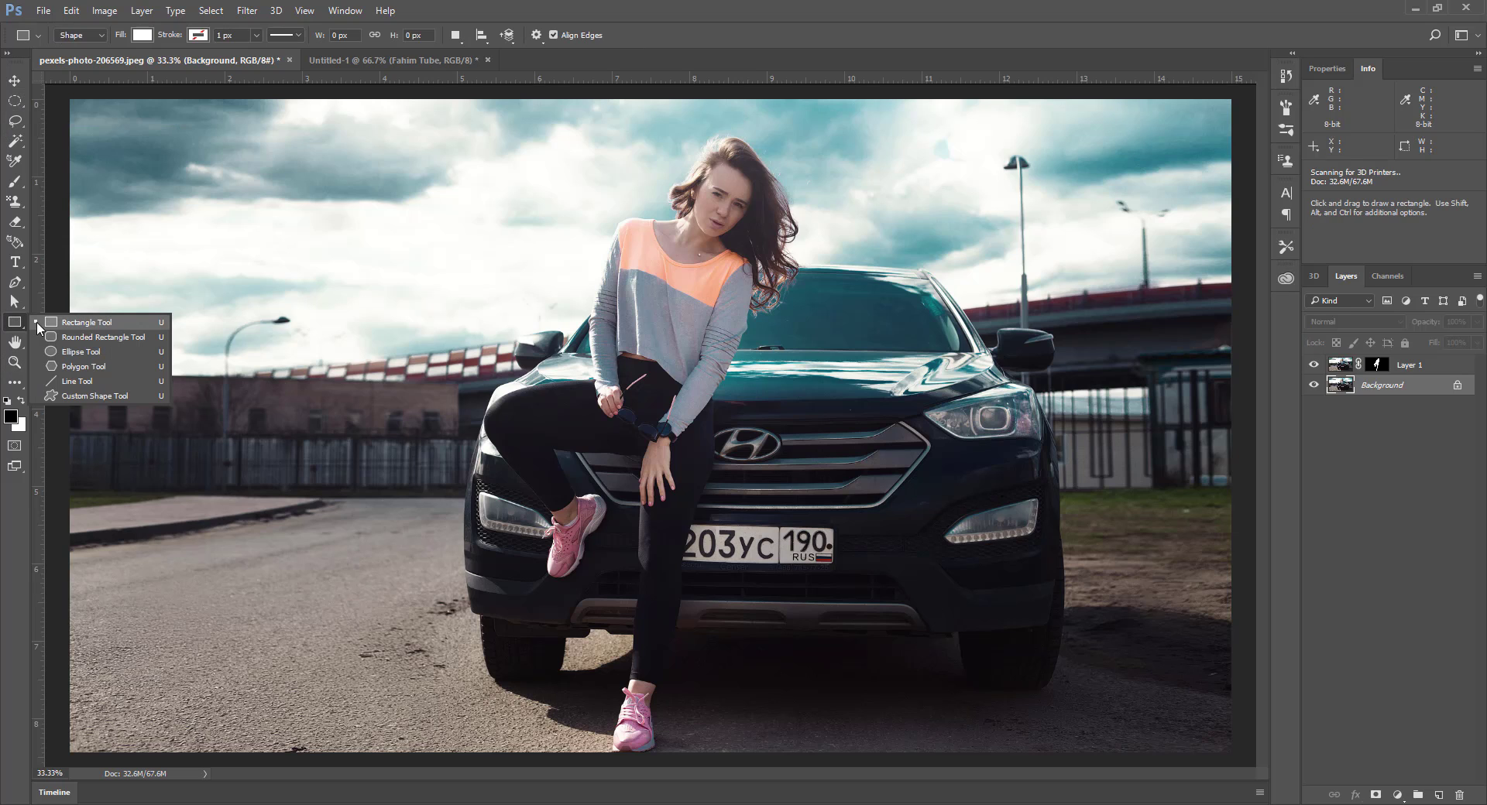
left_click(46, 324)
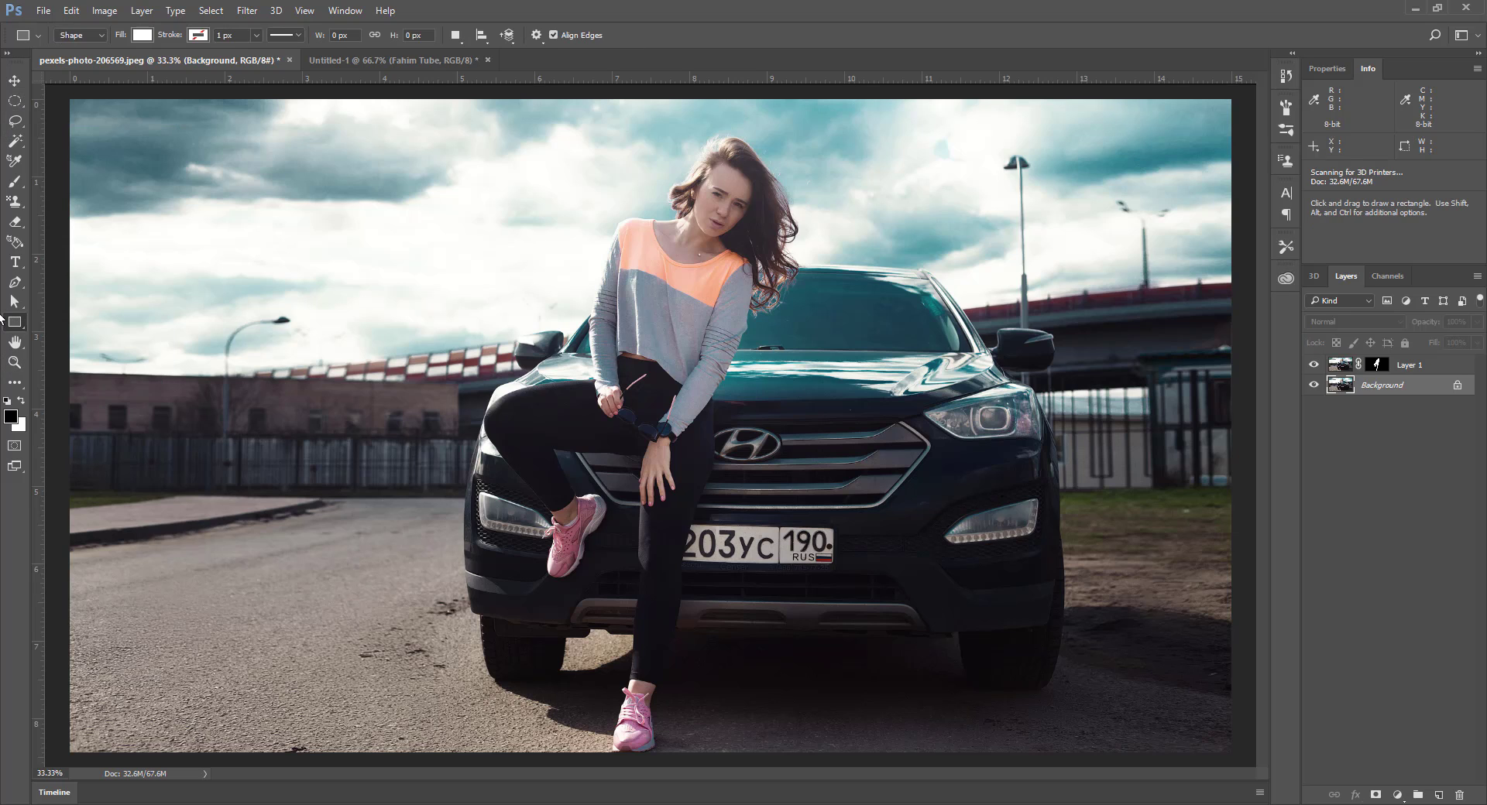
left_click(14, 101)
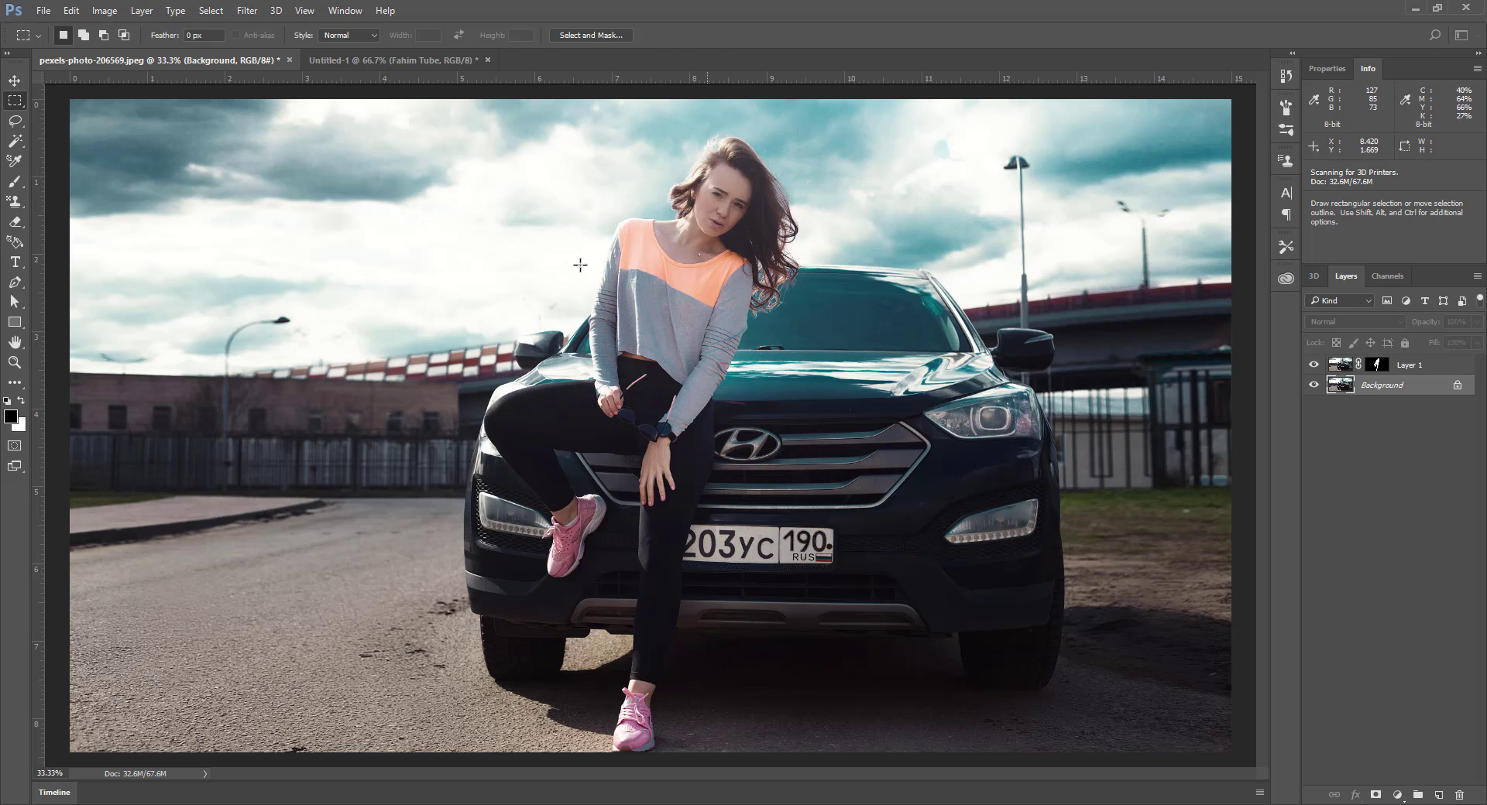
key("v")
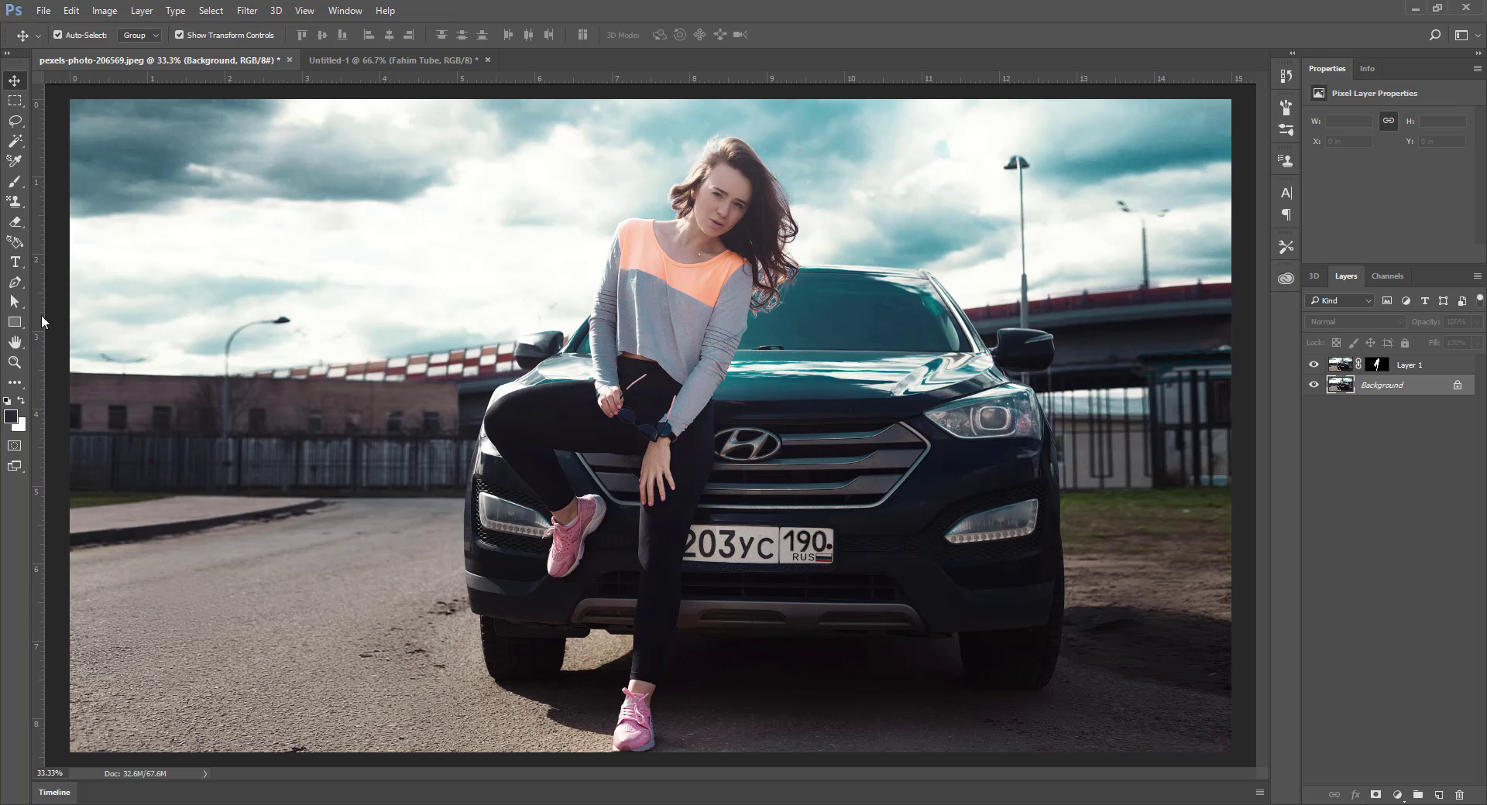
left_click(28, 99)
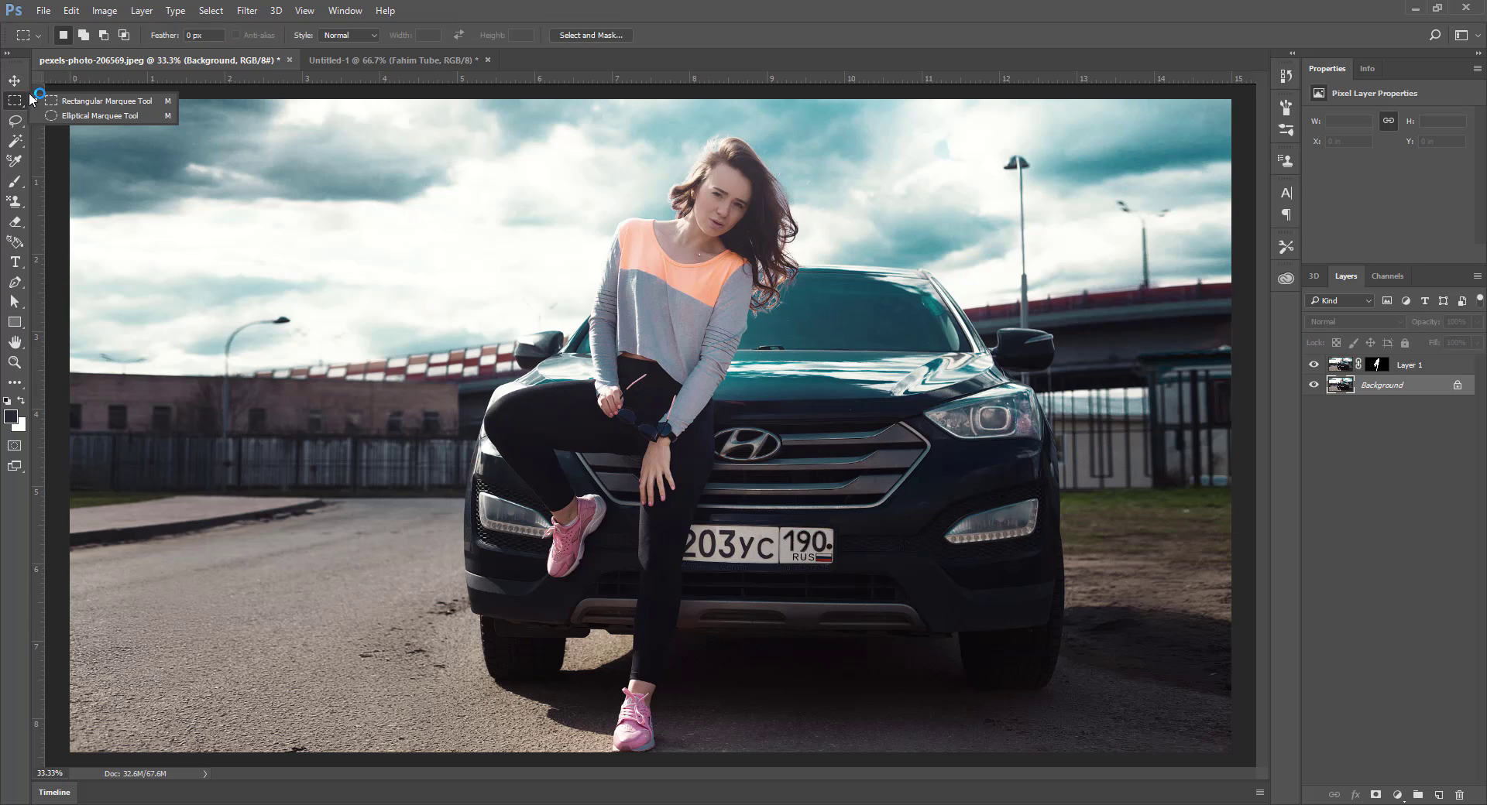
left_click(88, 99)
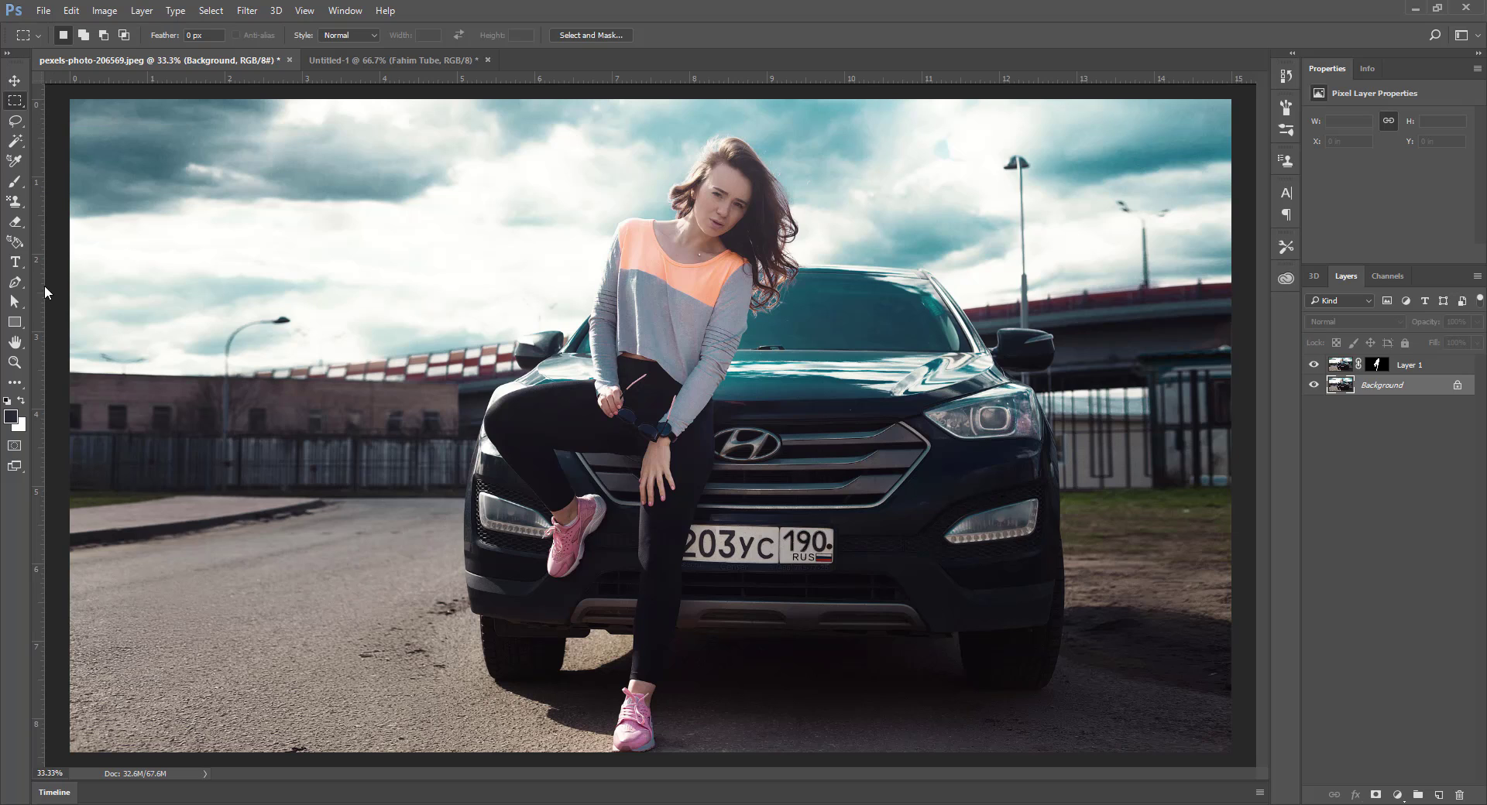
left_click(13, 326)
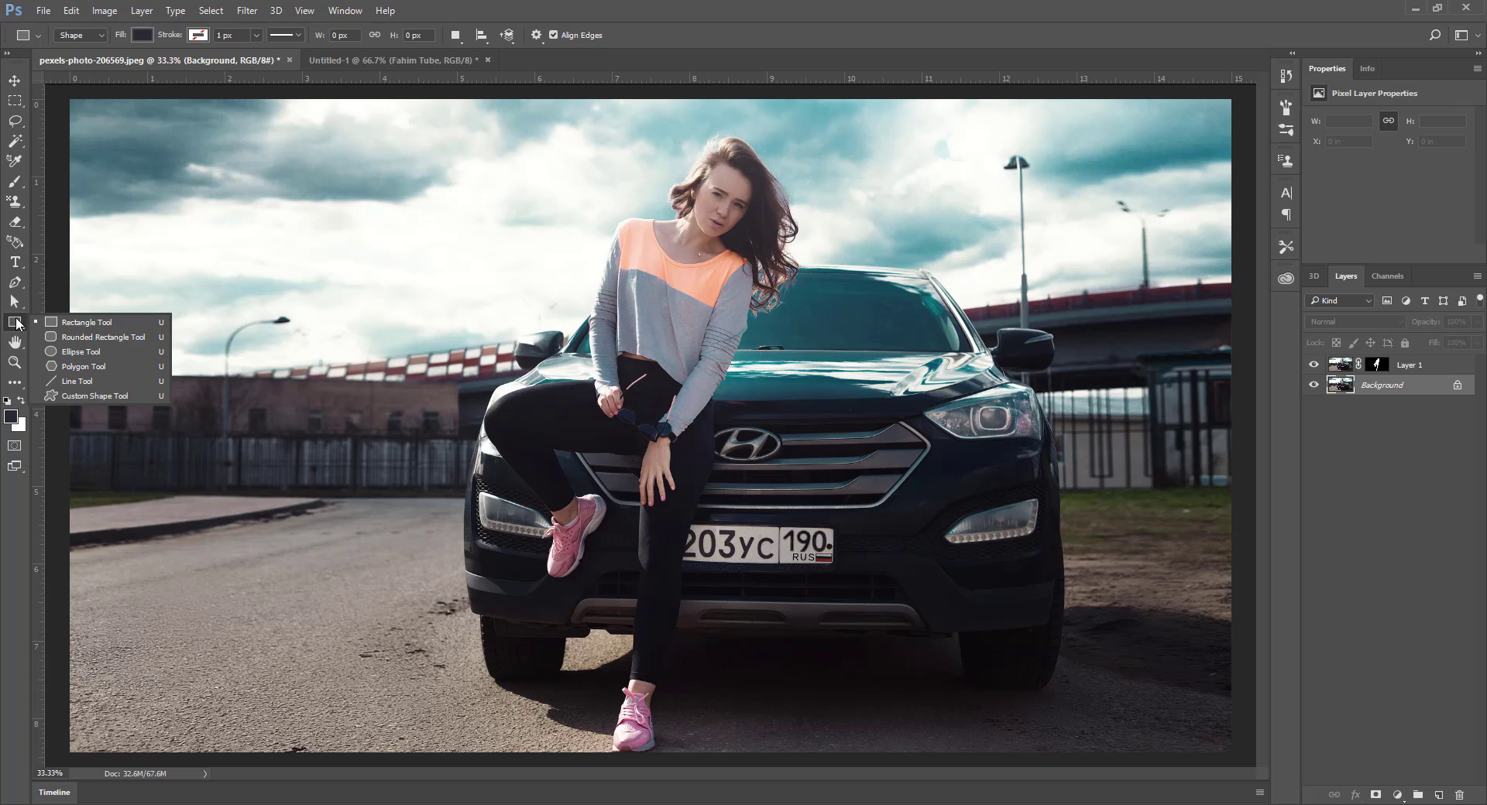
Step: Make a rectangular marquee selection from the sky across the woman's torso, and clear the selection
left_click(12, 101)
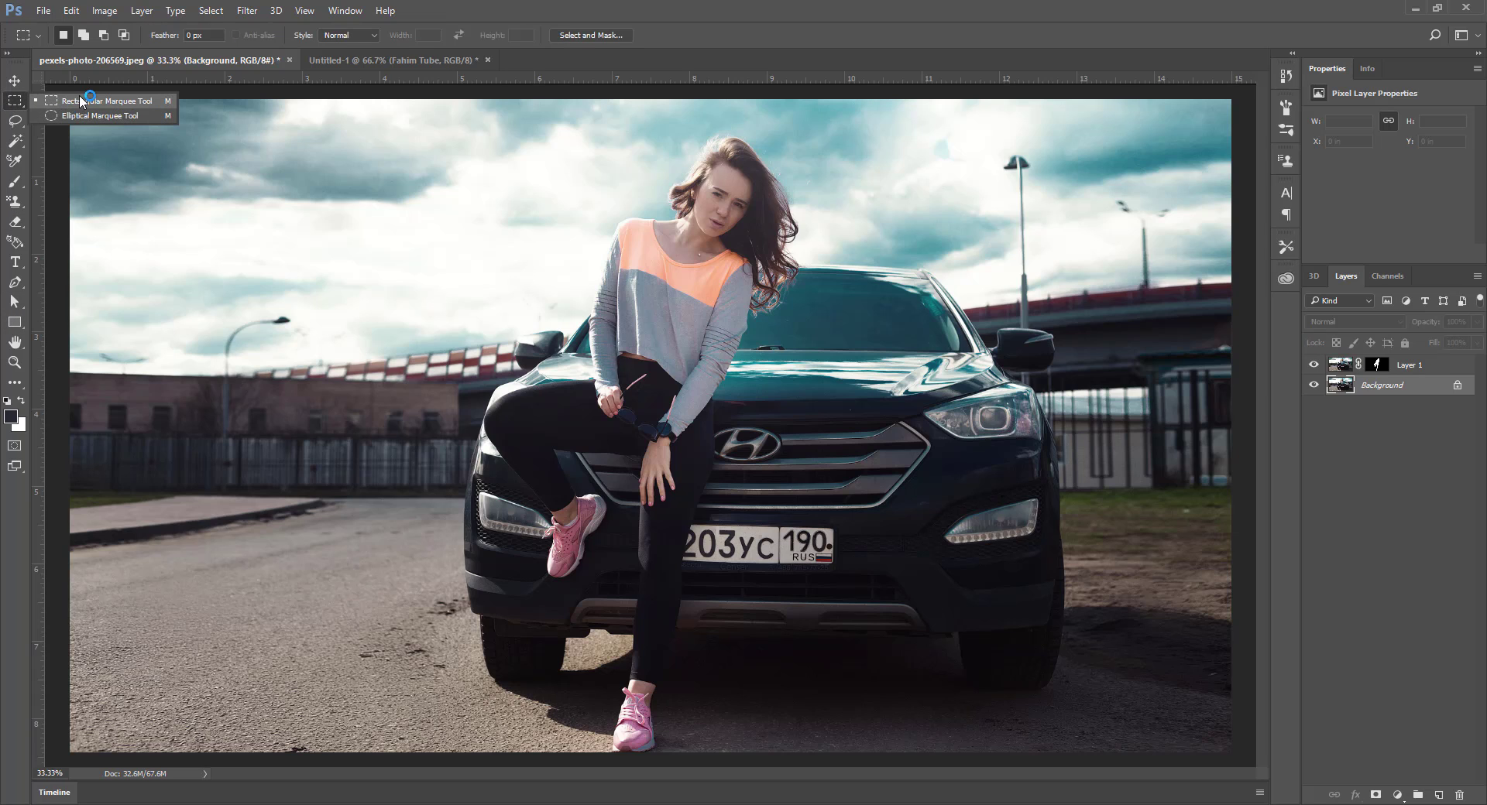
left_click(81, 100)
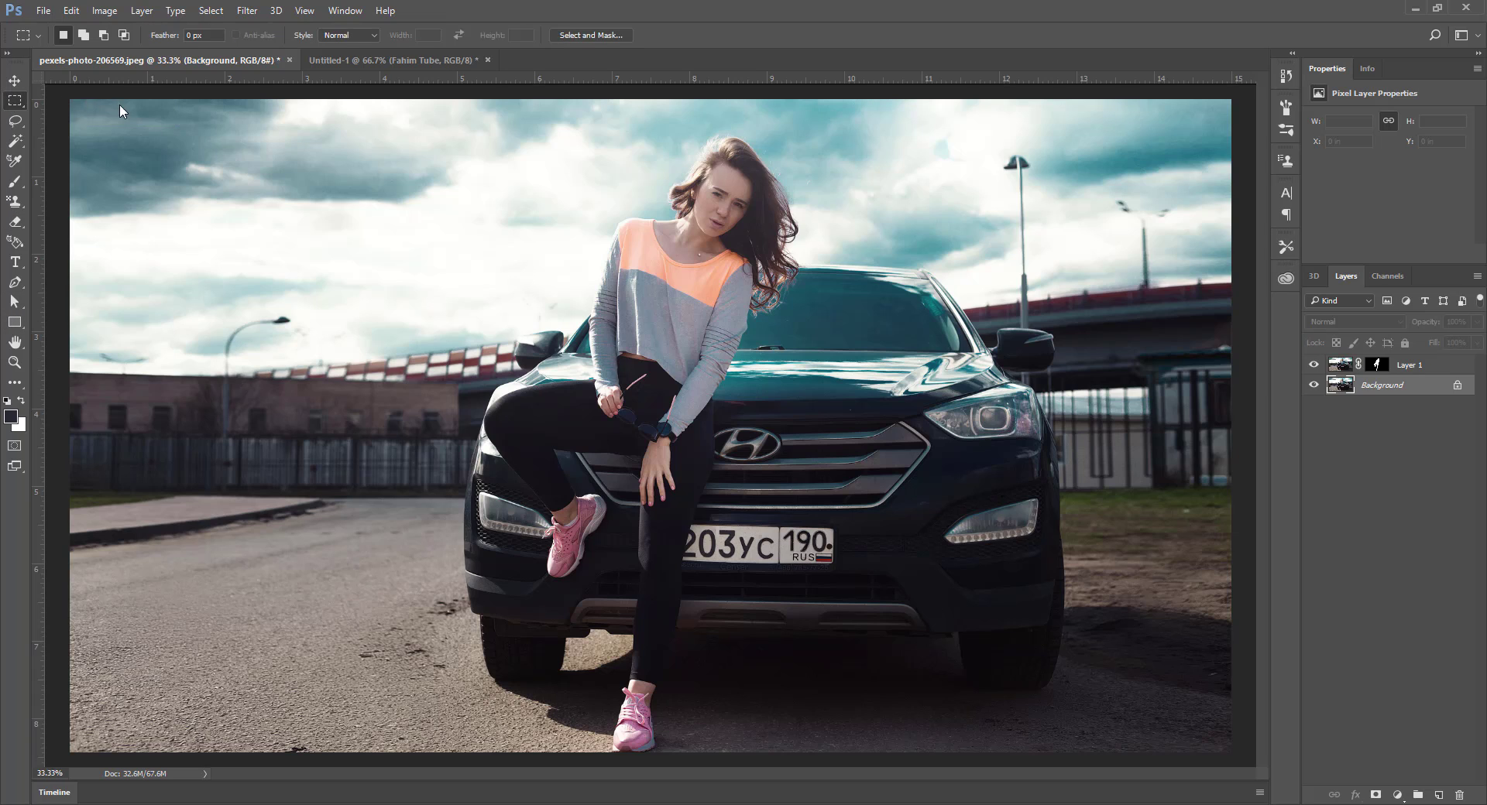
left_click_drag(309, 189, 792, 387)
key("ctrl+d")
Step: Draw a filled rectangle shape about 2370 by 1141 px across the sky and woman, stack it above Layer 1, and delete it
left_click(15, 322)
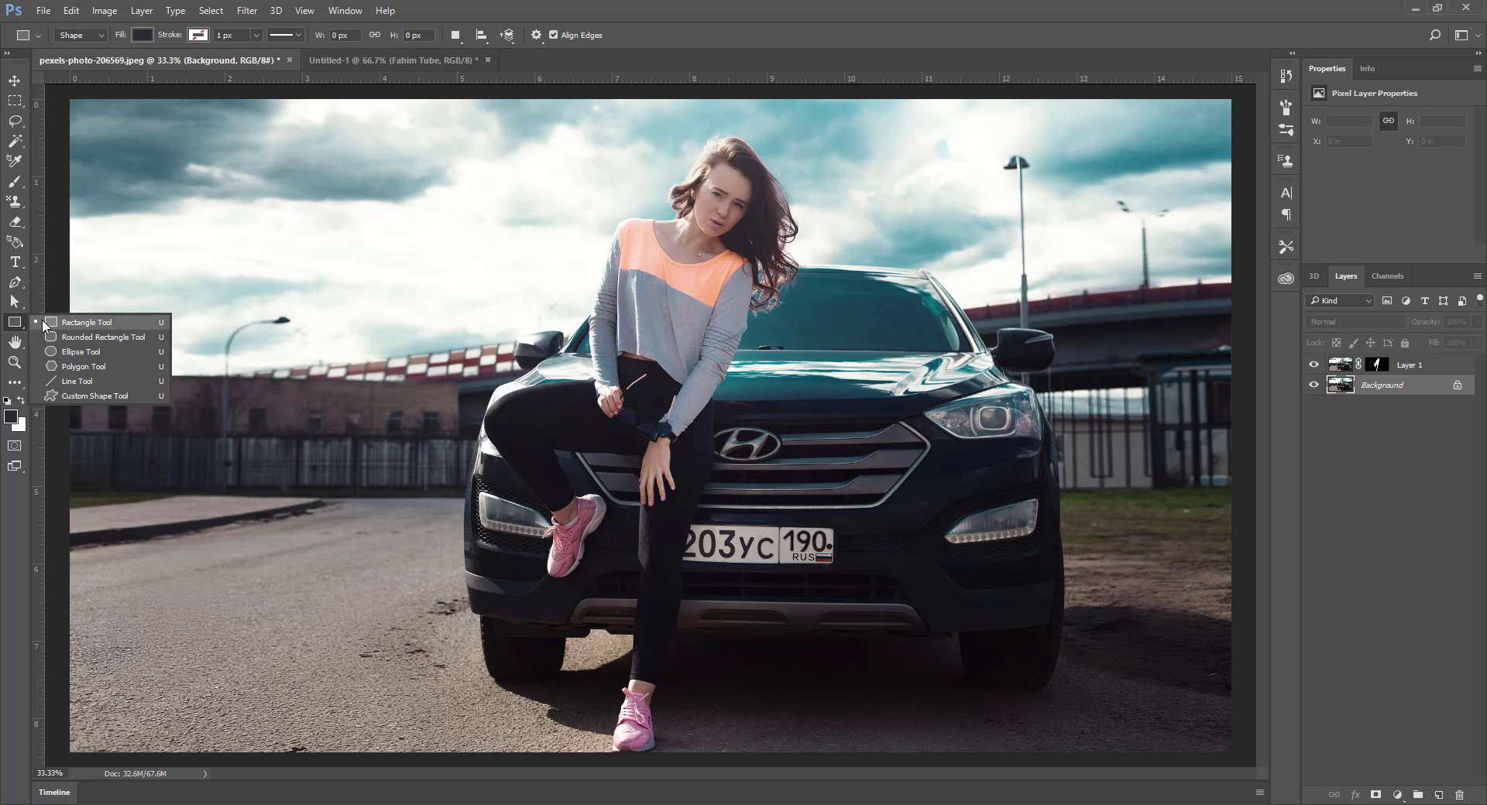
left_click(49, 324)
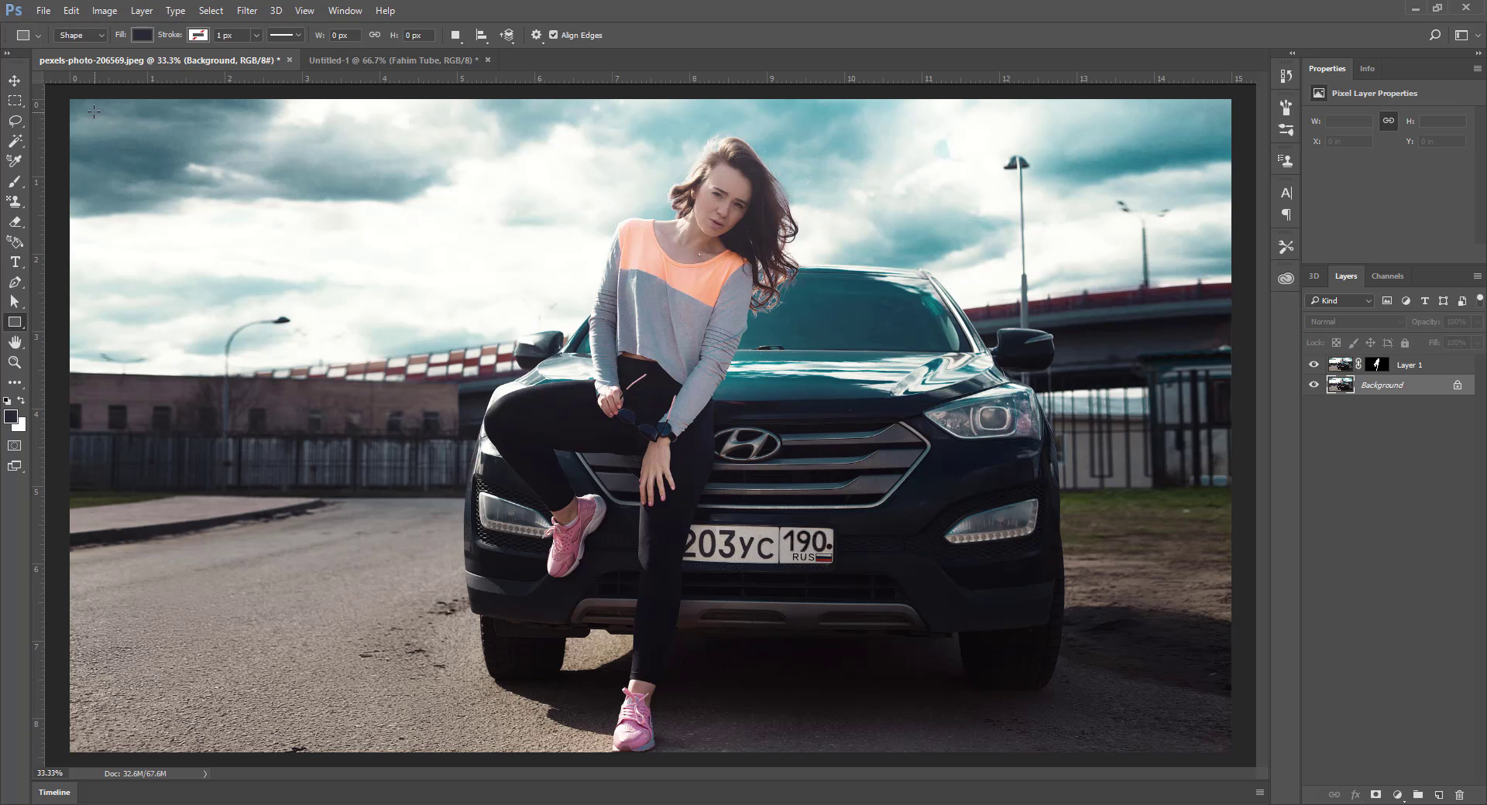
left_click_drag(135, 169, 746, 463)
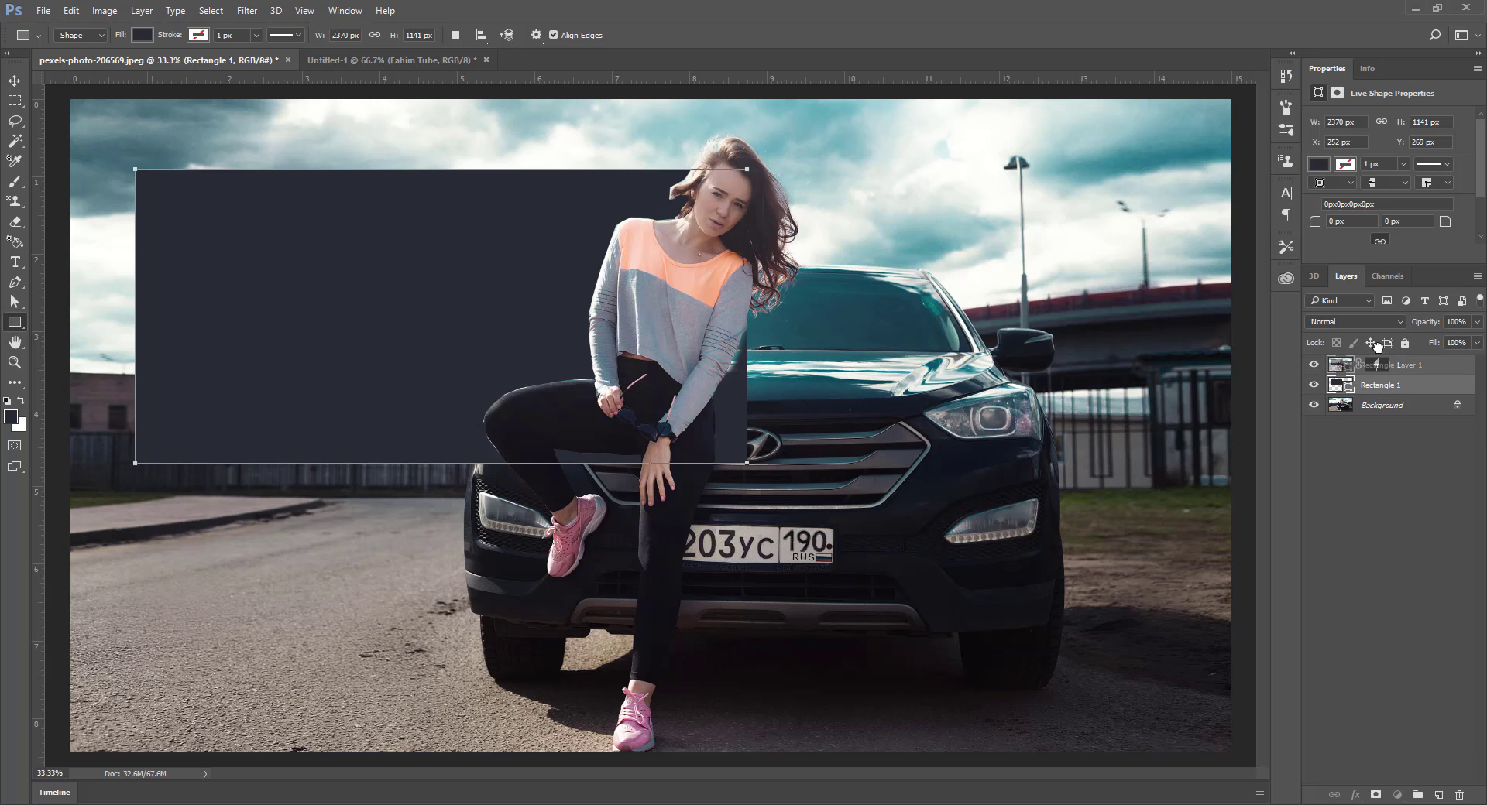
left_click_drag(1377, 391, 1372, 367)
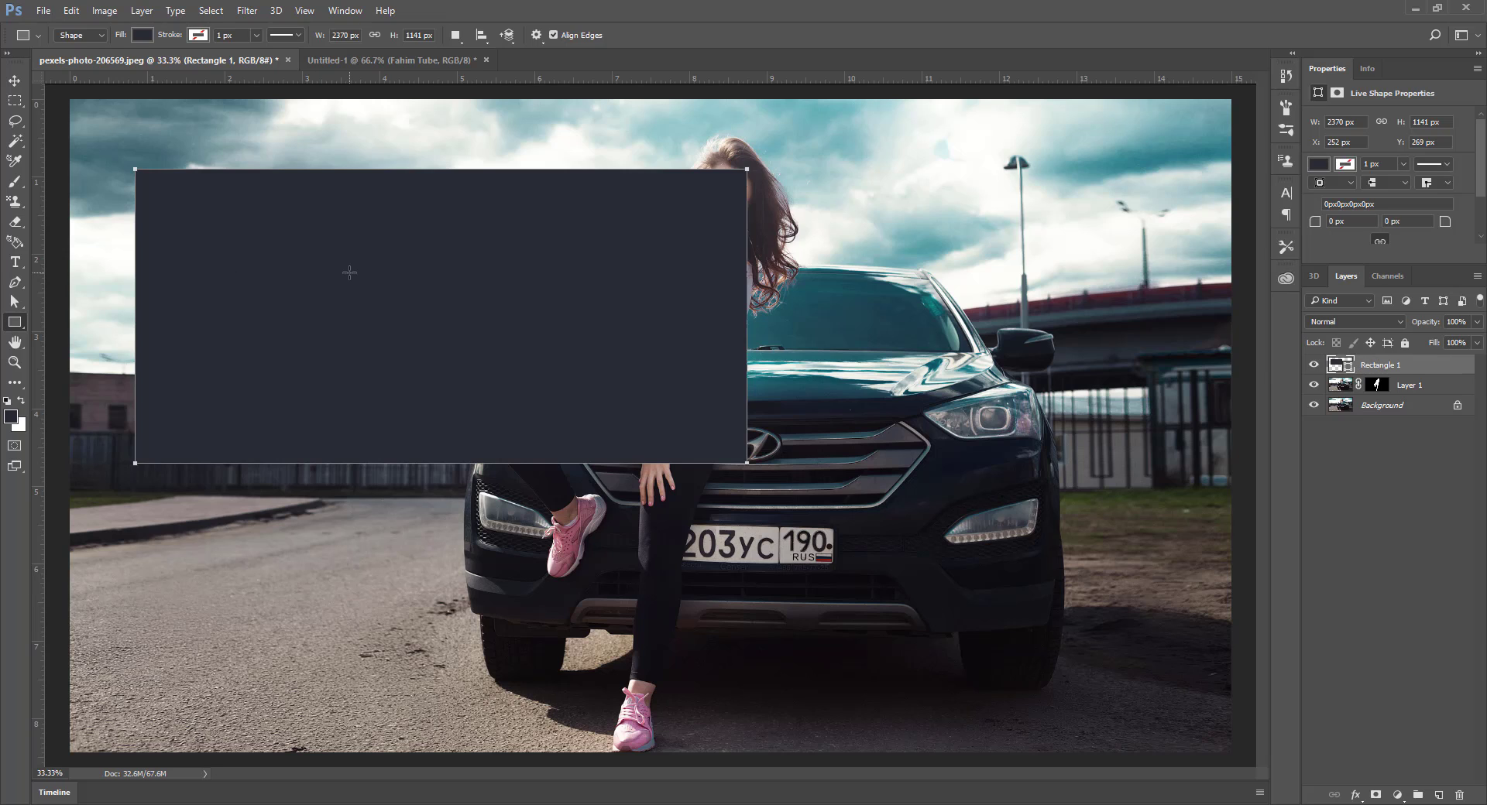
key("Delete")
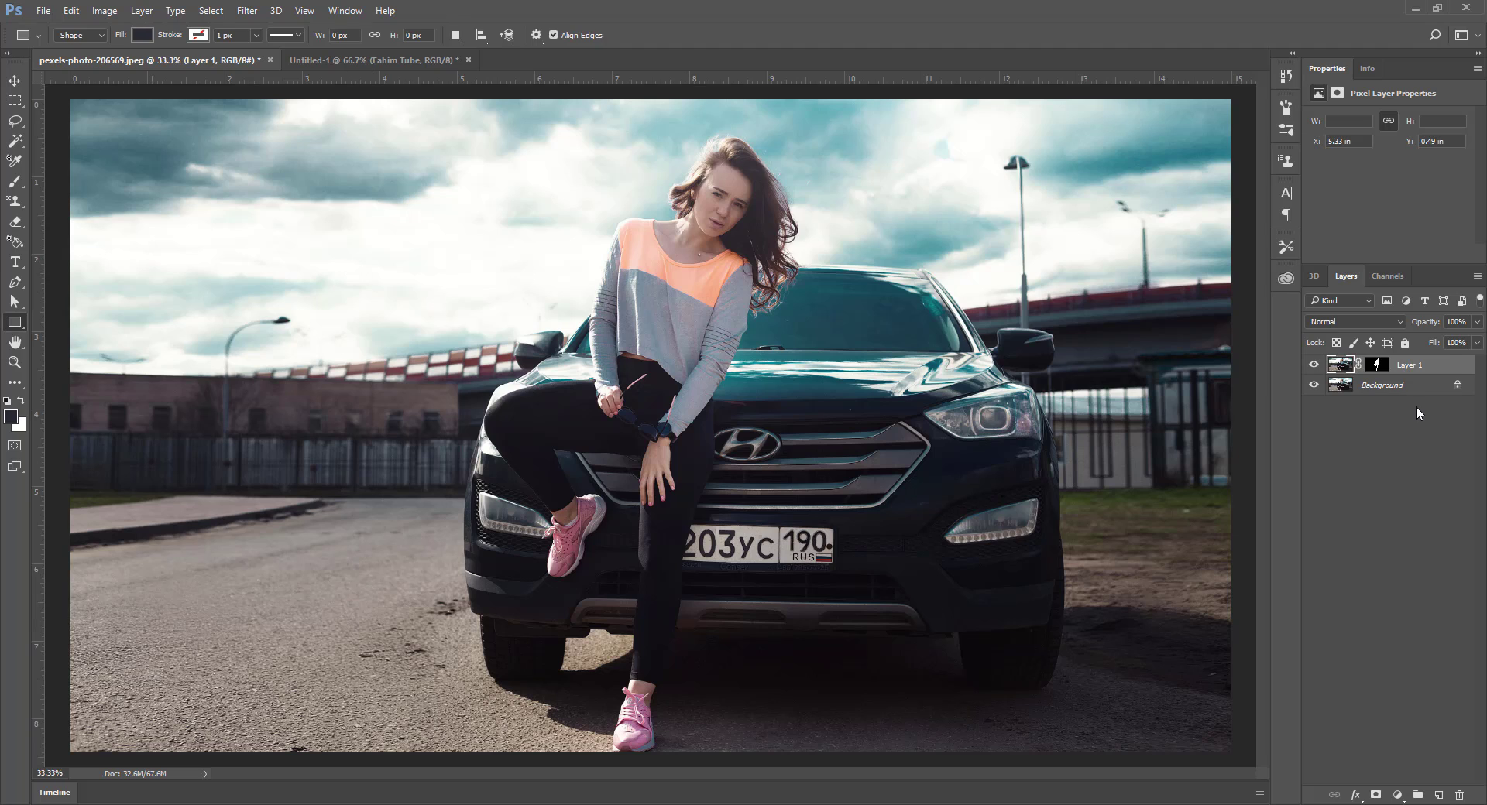
Step: Add a new empty layer above Layer 1 and set the foreground color to green #007326
left_click(1375, 366)
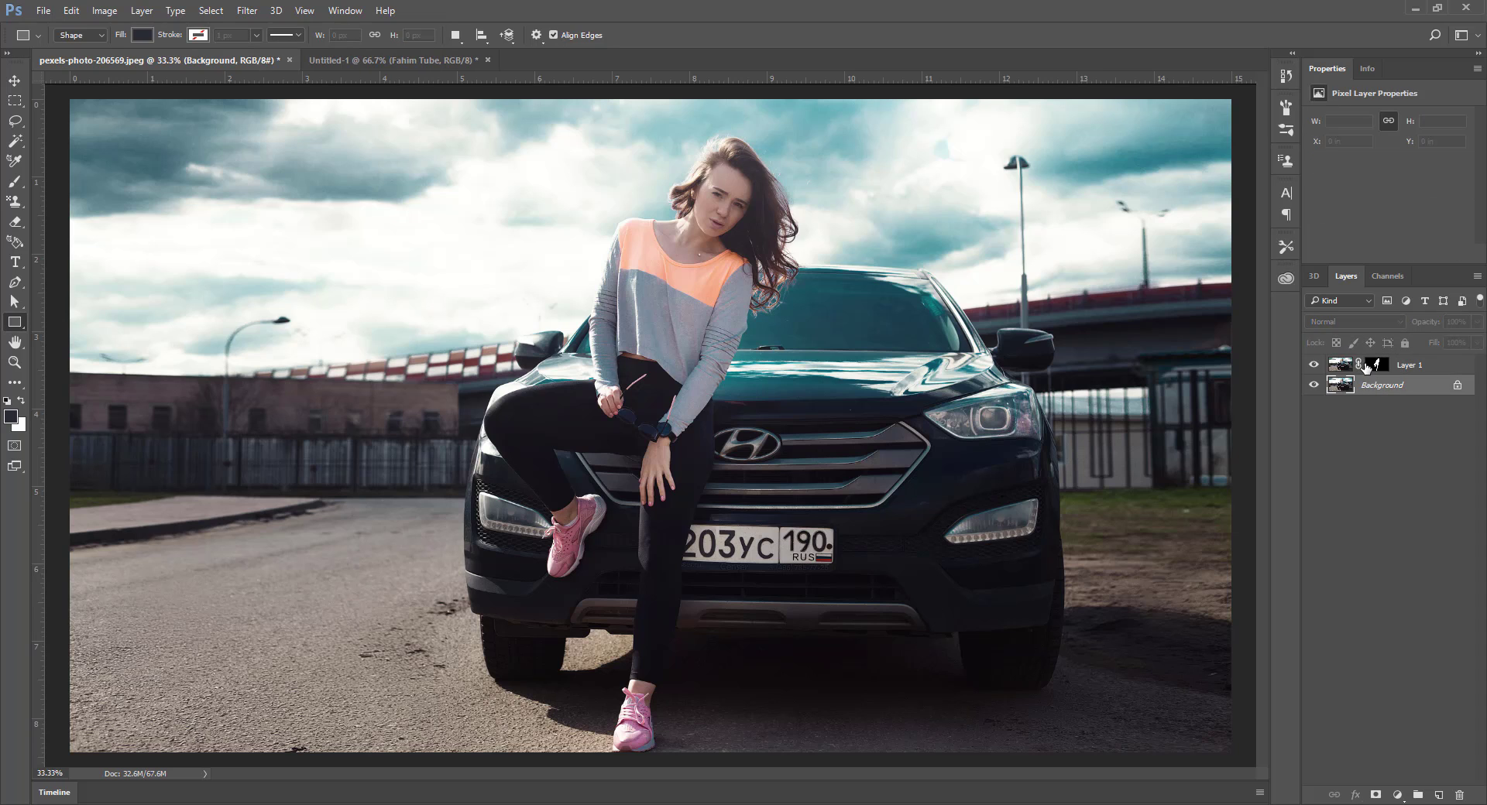
left_click(1438, 796)
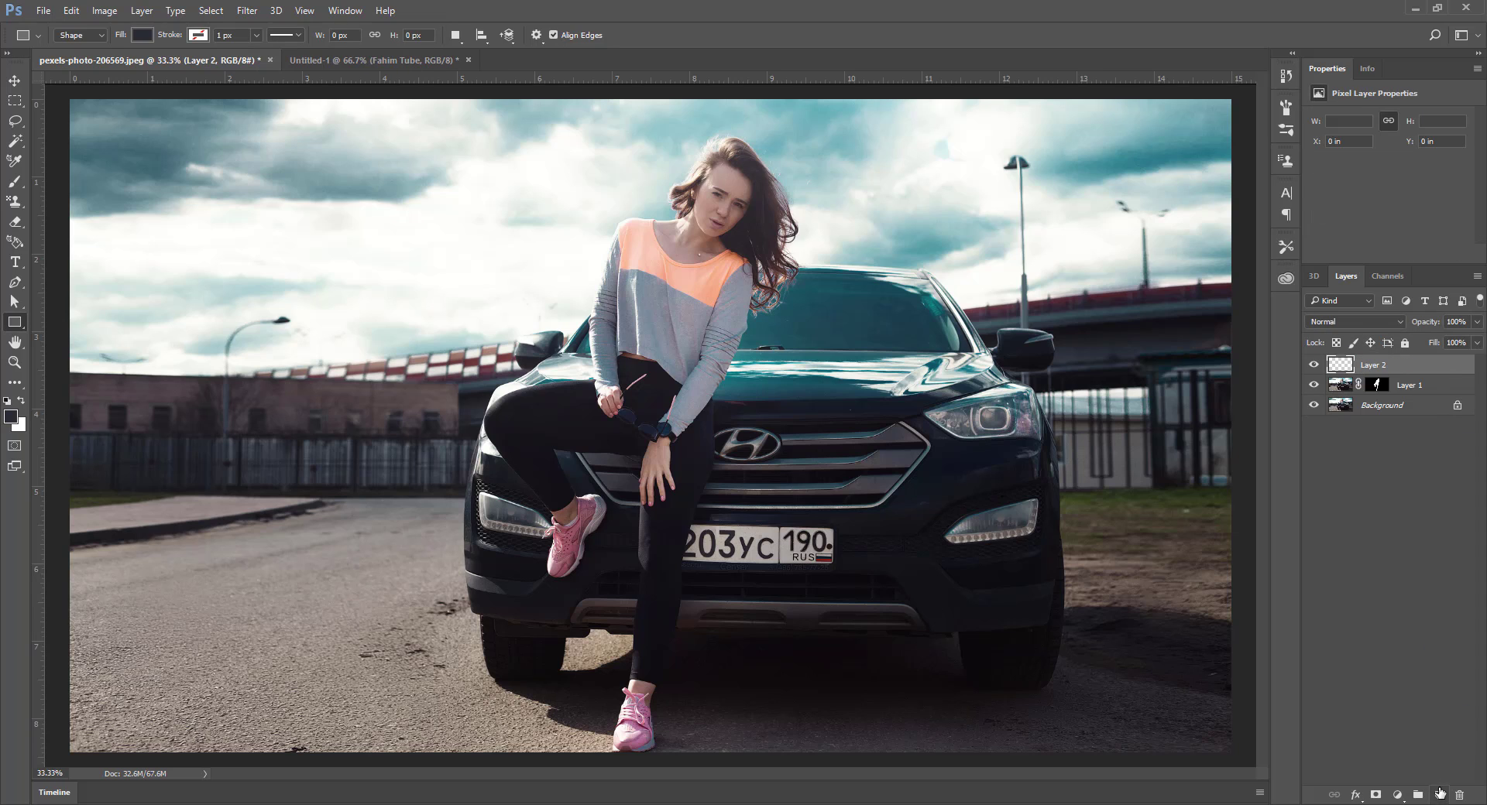
left_click(13, 418)
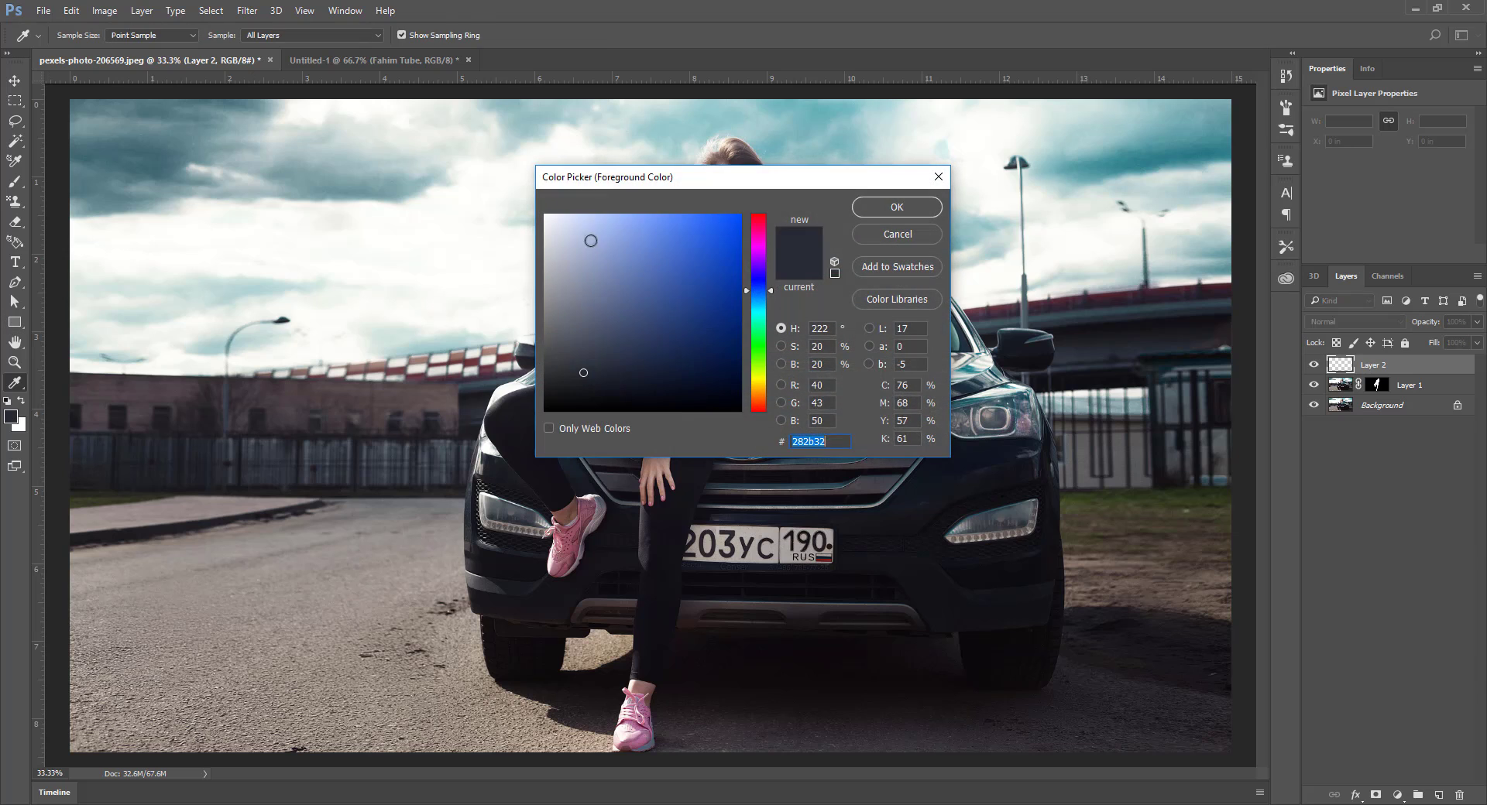
mouse_move(720, 219)
left_mouse_down()
mouse_move(747, 215)
mouse_move(751, 403)
mouse_move(757, 320)
left_mouse_up()
left_click(758, 336)
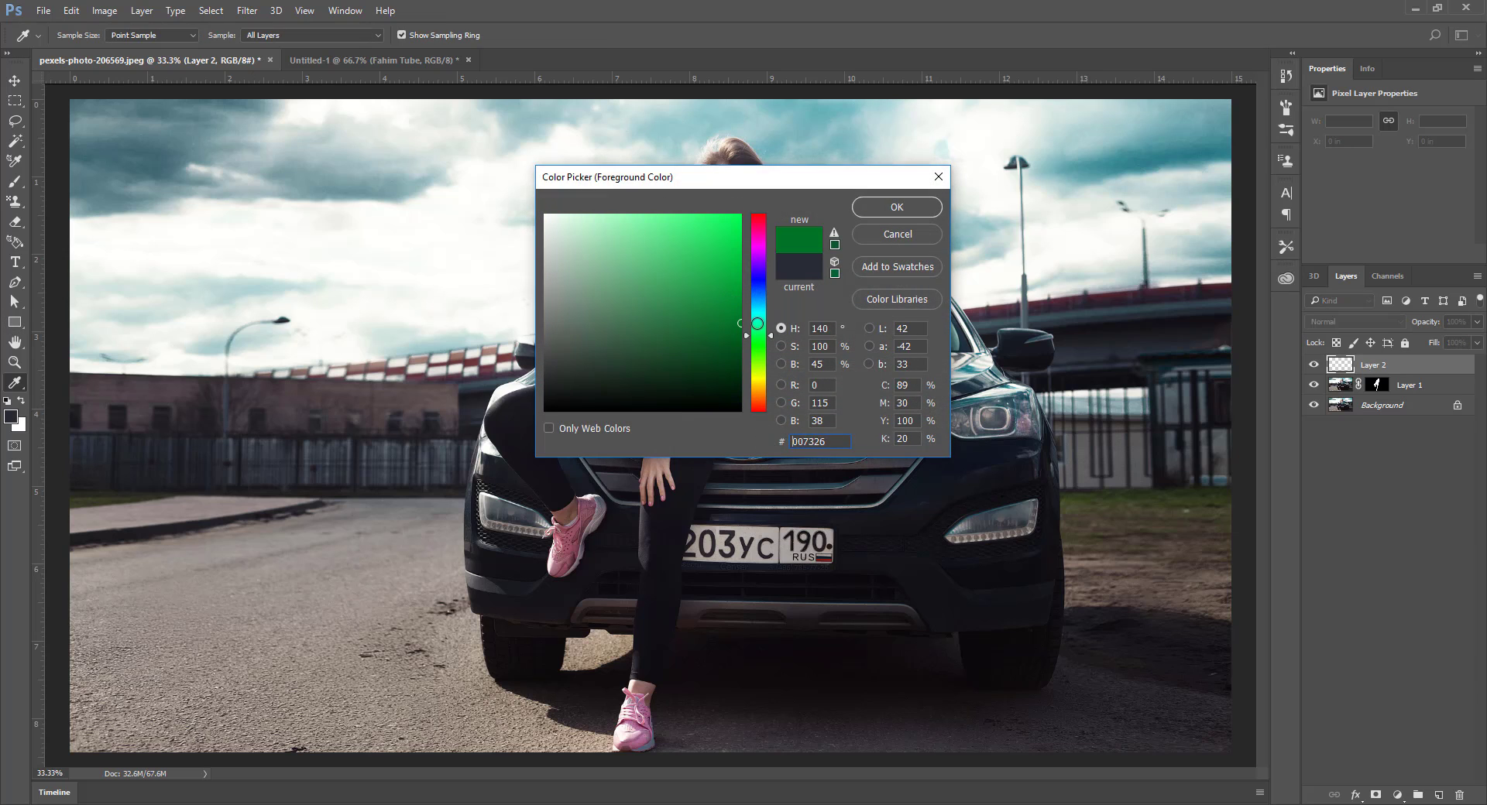
left_click(925, 209)
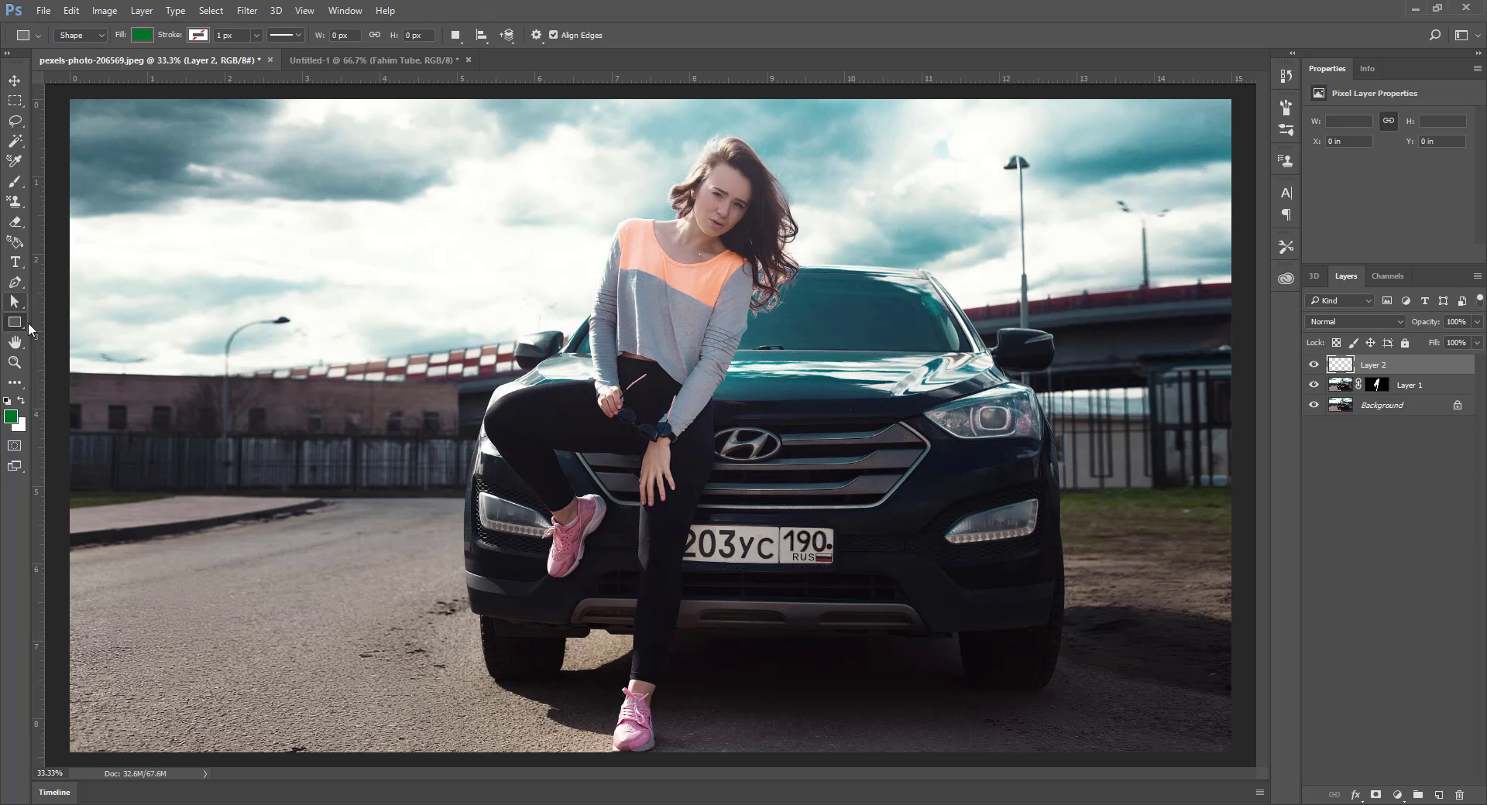
Step: Fill the whole new layer with the green foreground color using the Paint Bucket tool
left_click(13, 387)
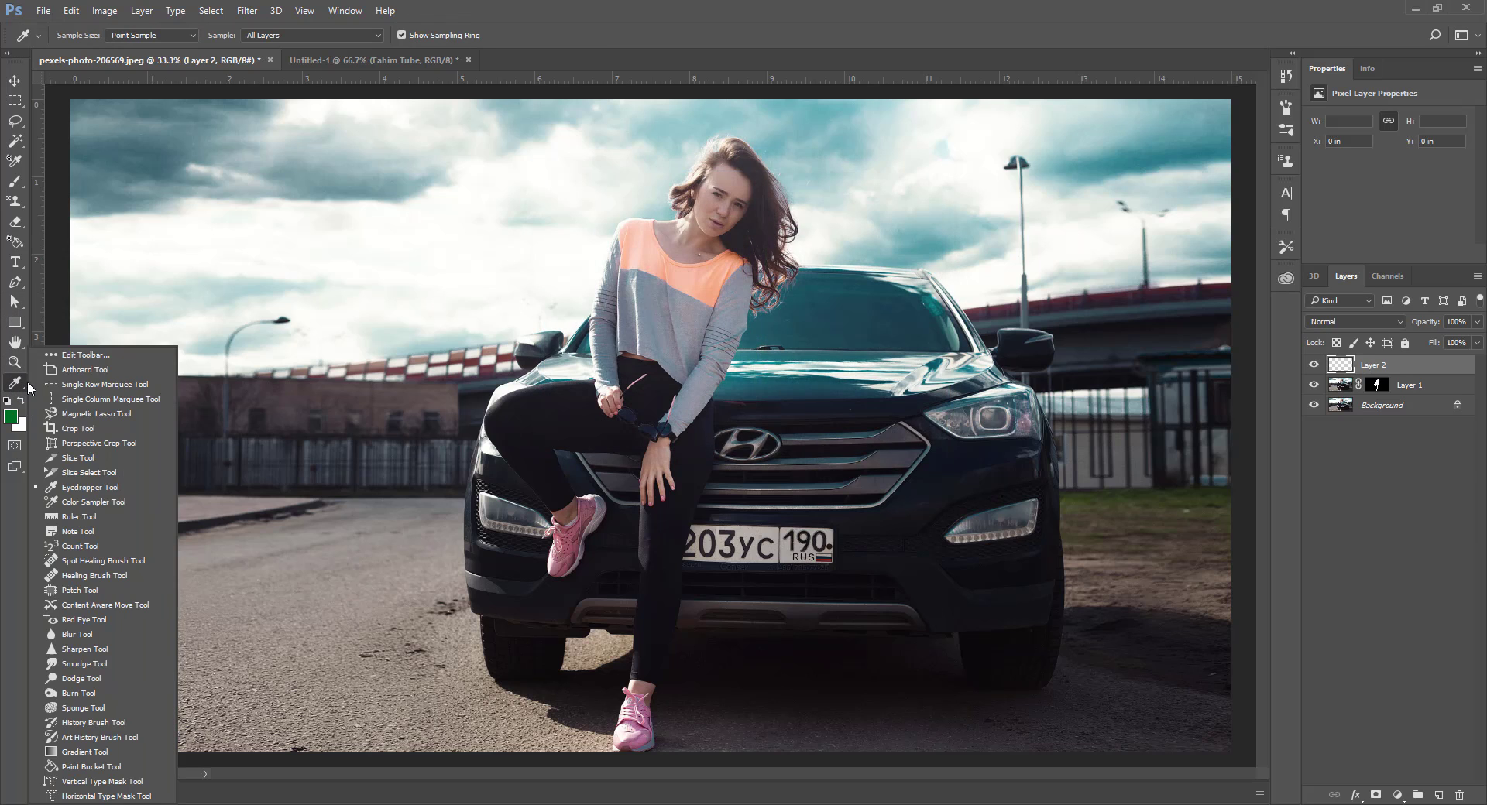
left_click(85, 767)
left_click(328, 510)
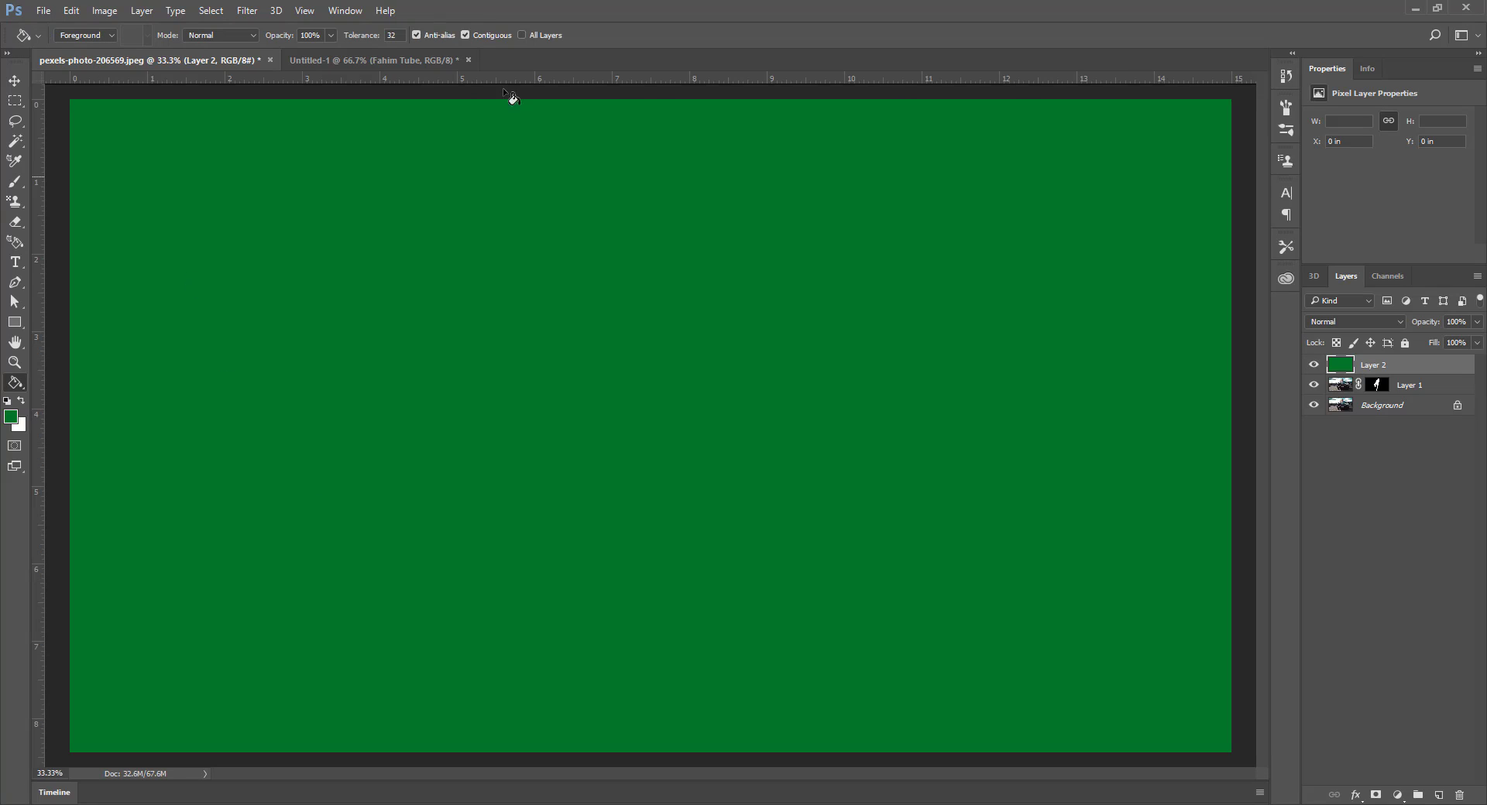
Step: Hide and show the green Layer 2 to compare it with the photo layers beneath
left_click(14, 81)
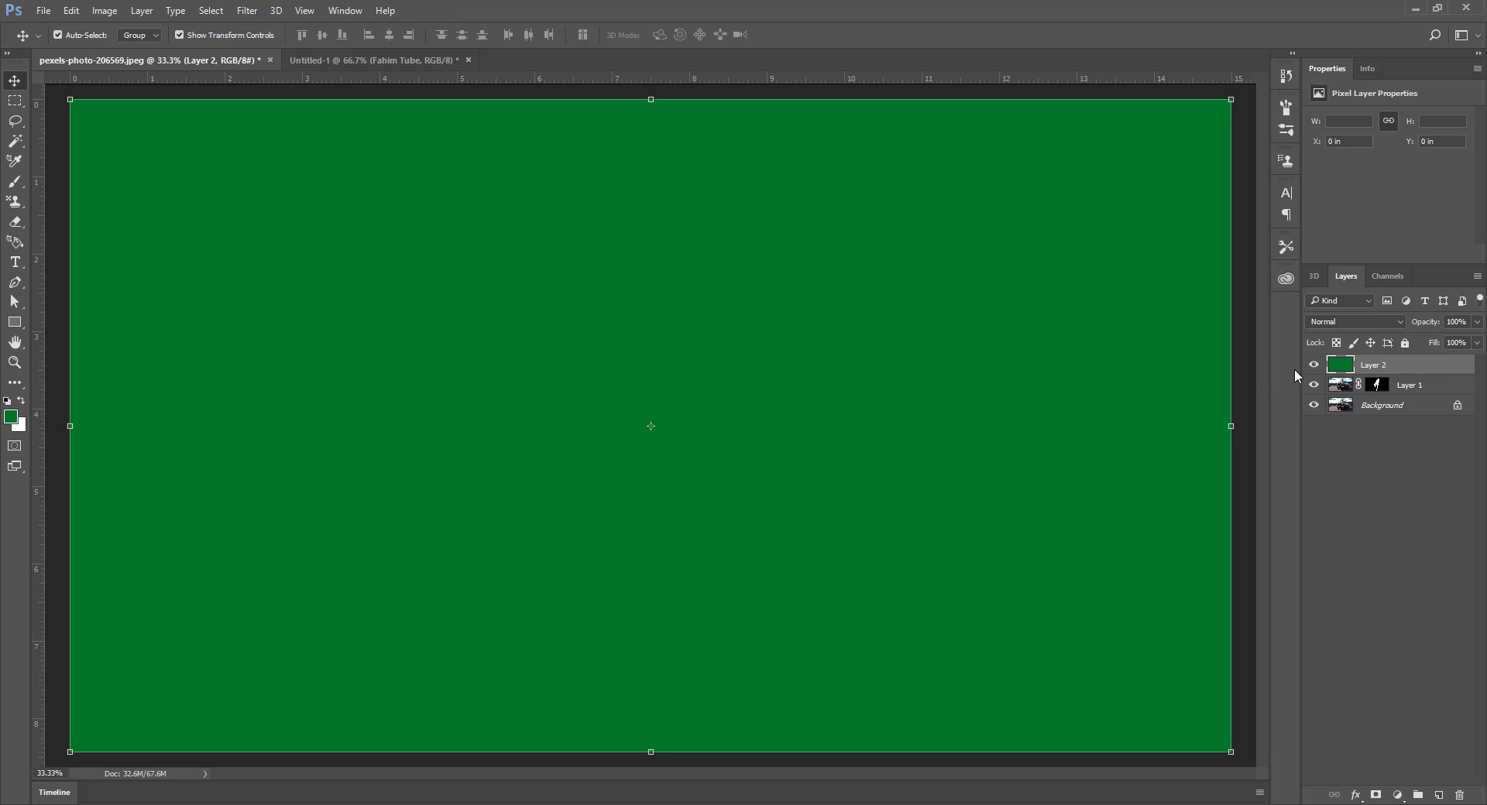
left_click(1313, 365)
left_click(1313, 365)
left_click(1313, 364)
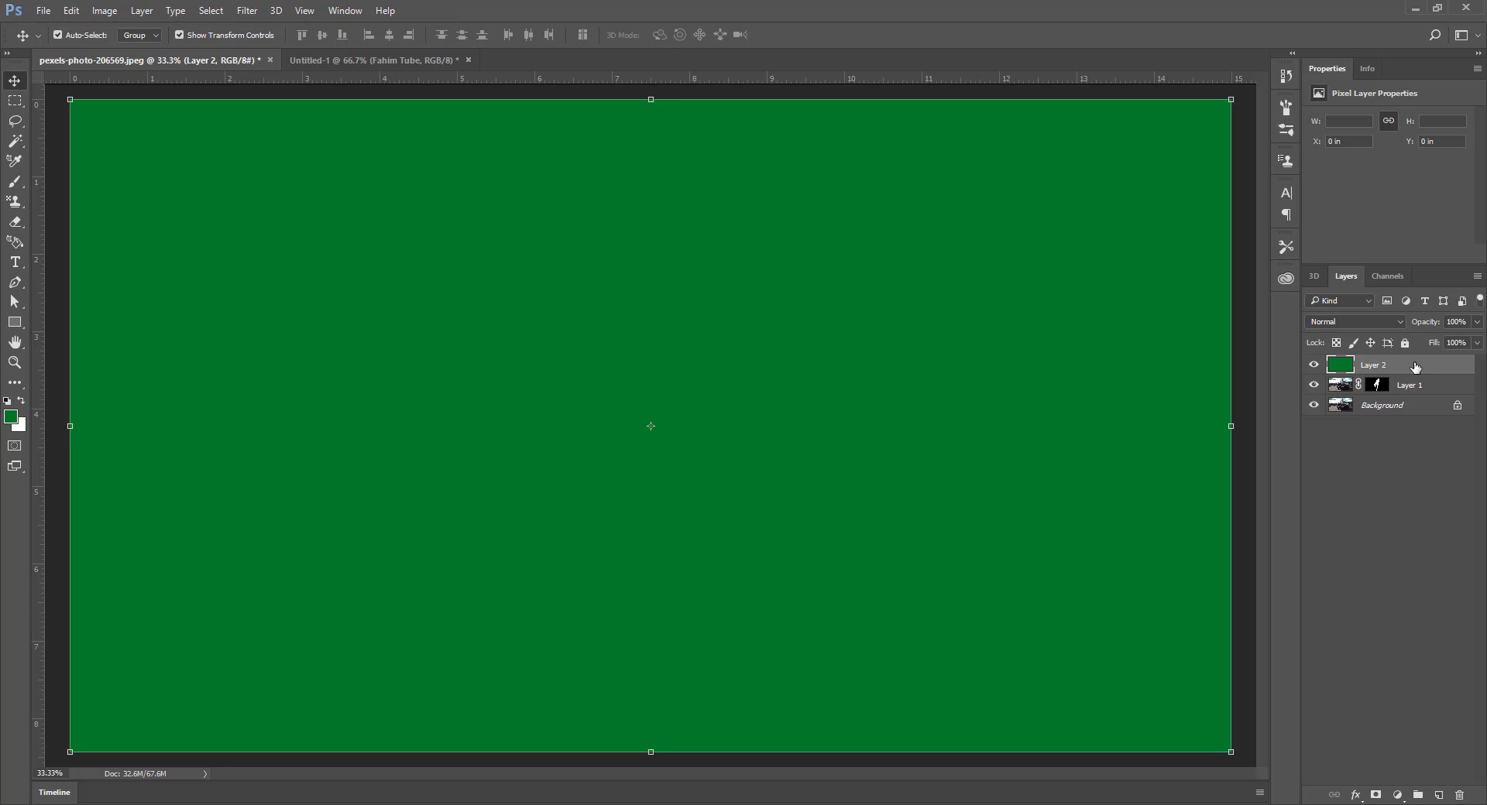
left_click(1365, 406)
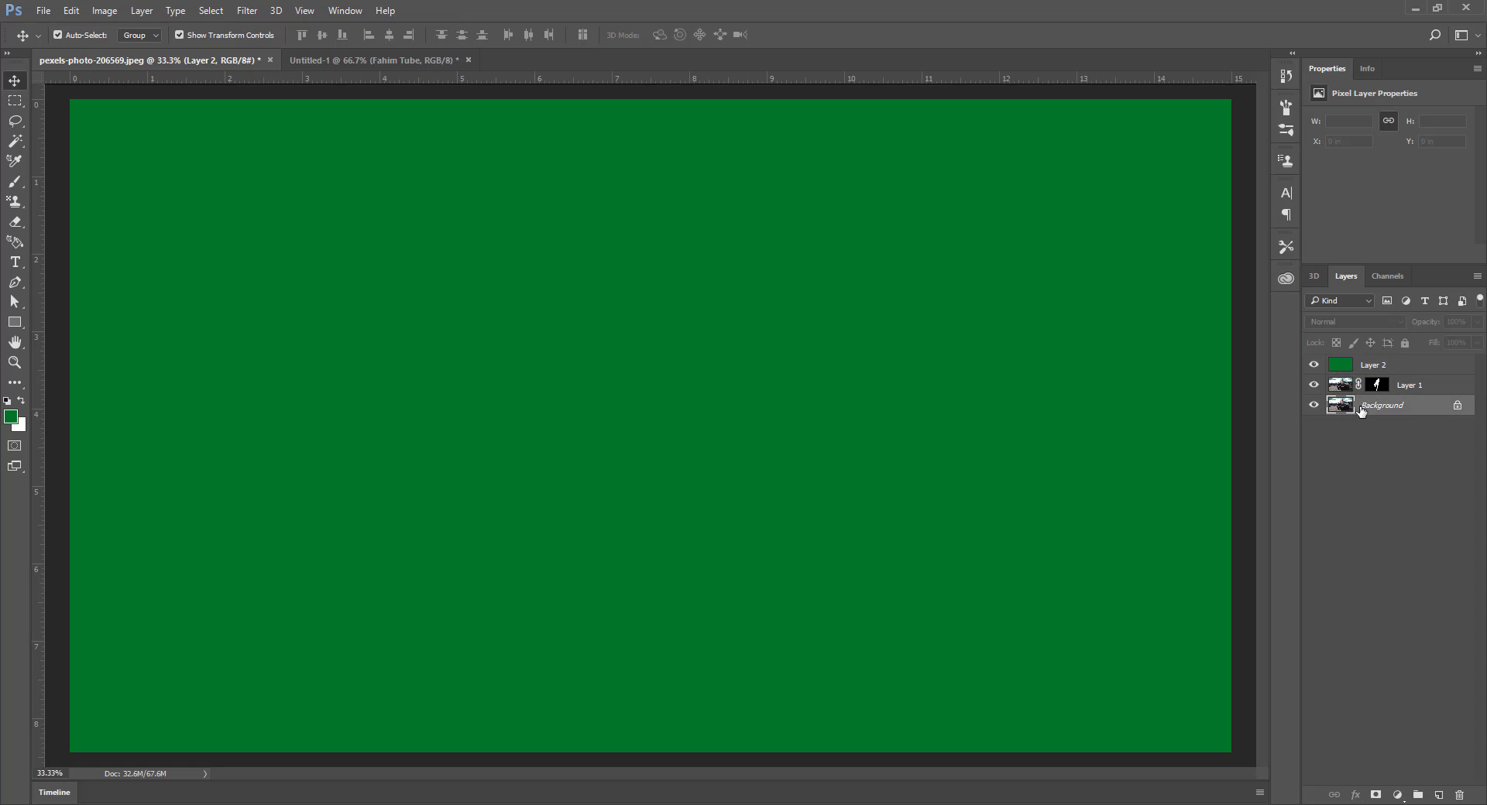
left_click(1359, 367)
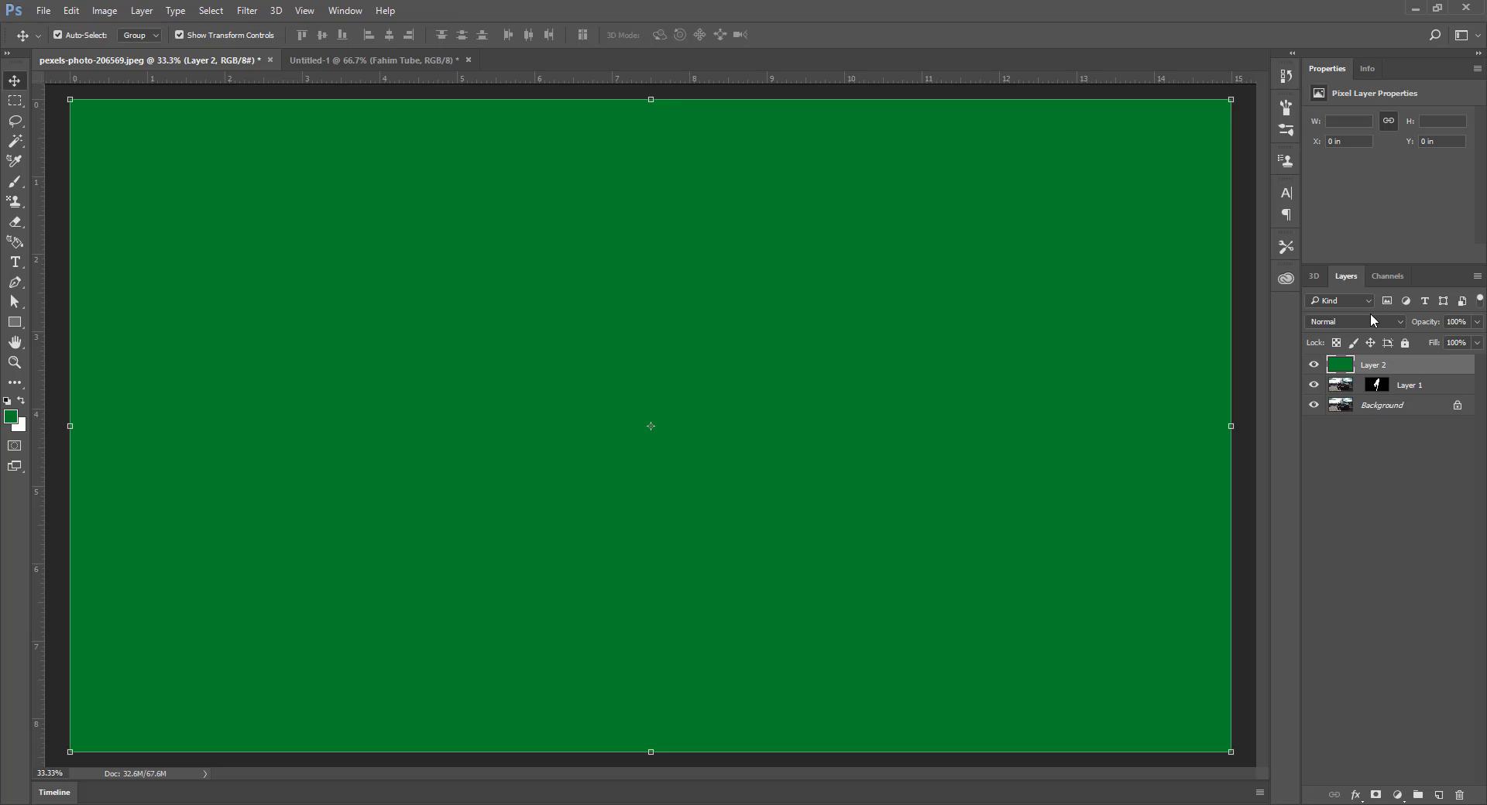
left_click(1314, 366)
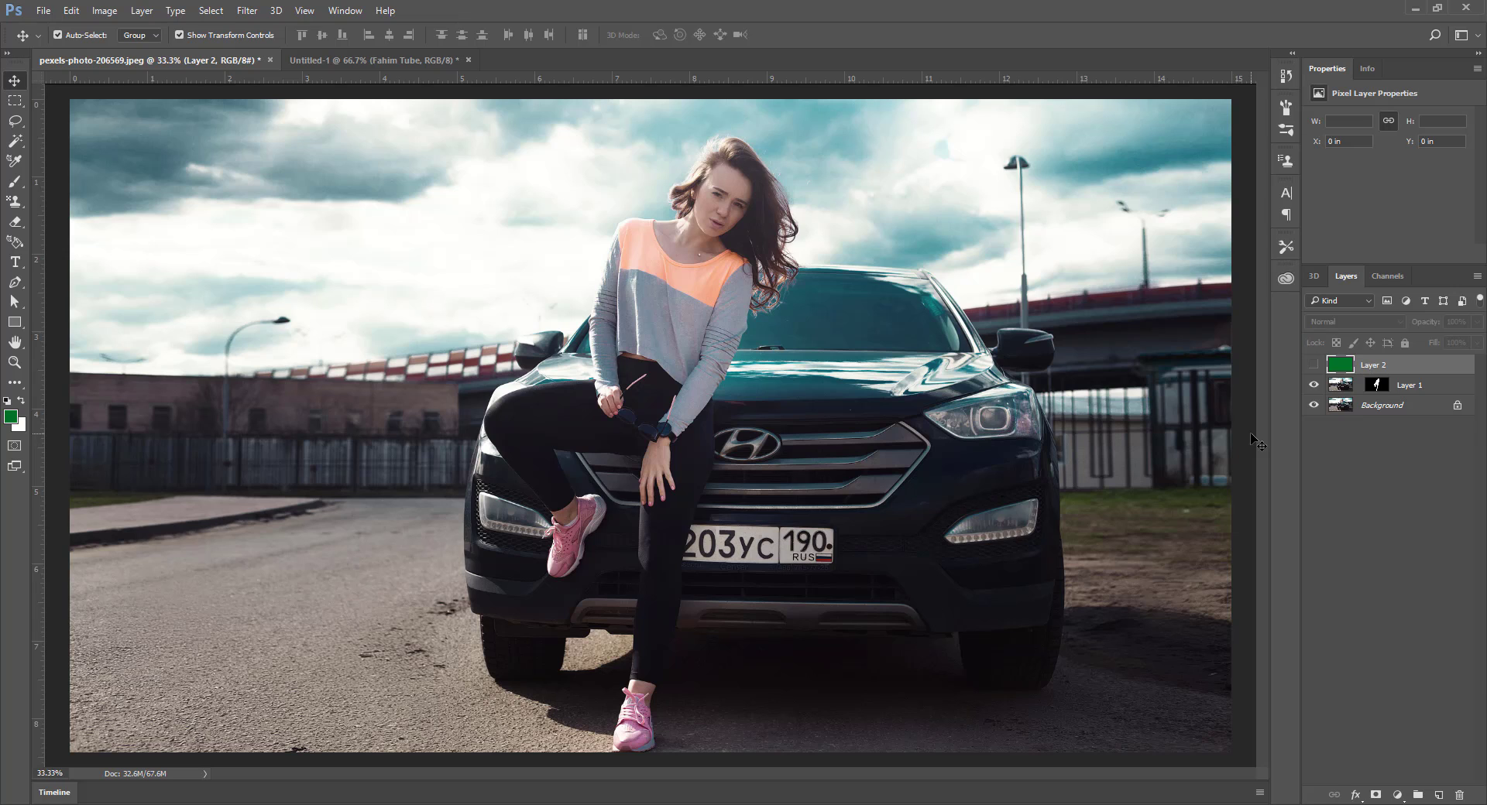
left_click(1314, 364)
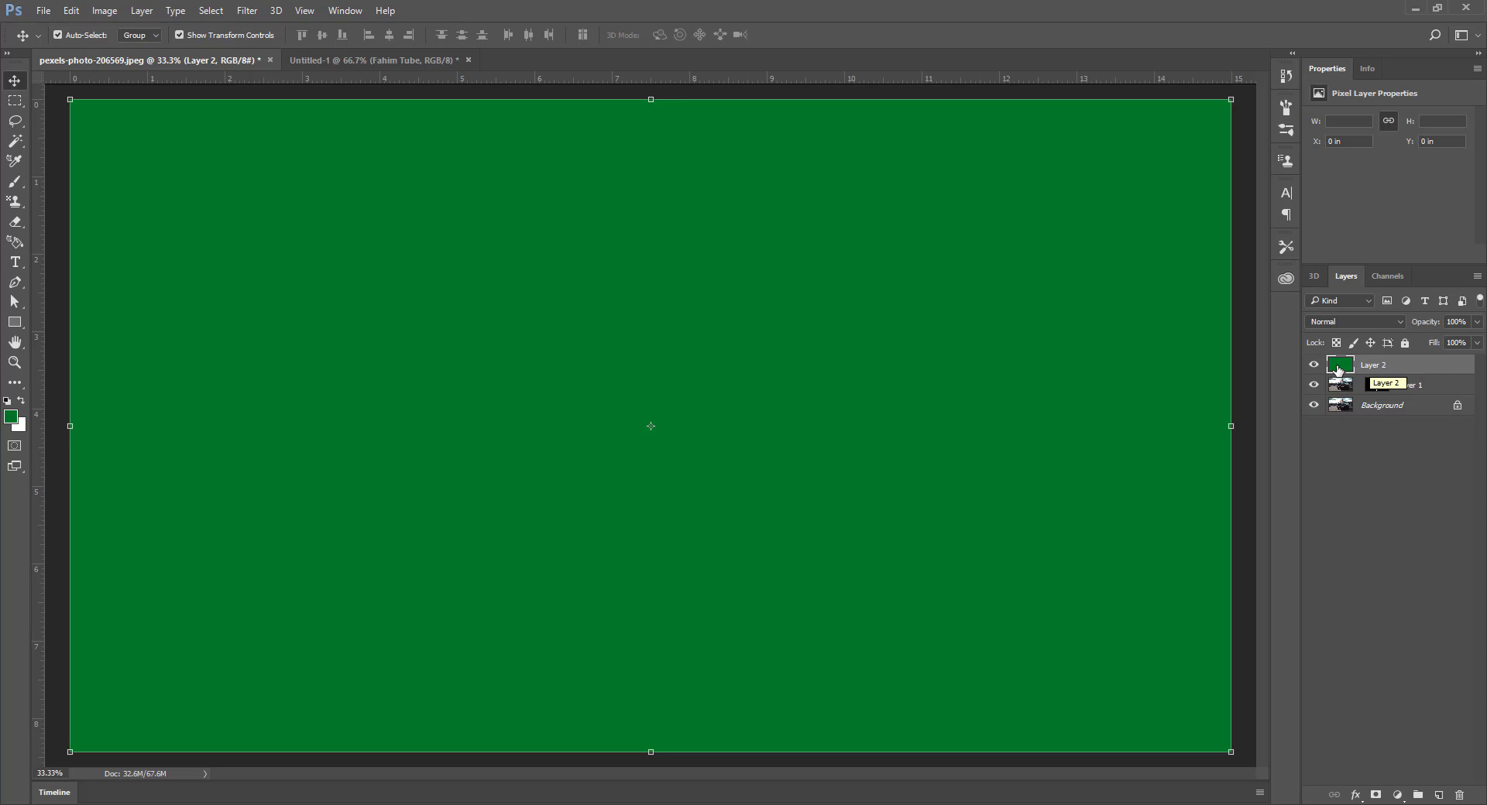
Step: Unlock the Background layer and move the green Layer 2 to the bottom of the layer stack
left_click_drag(1336, 370, 1359, 393)
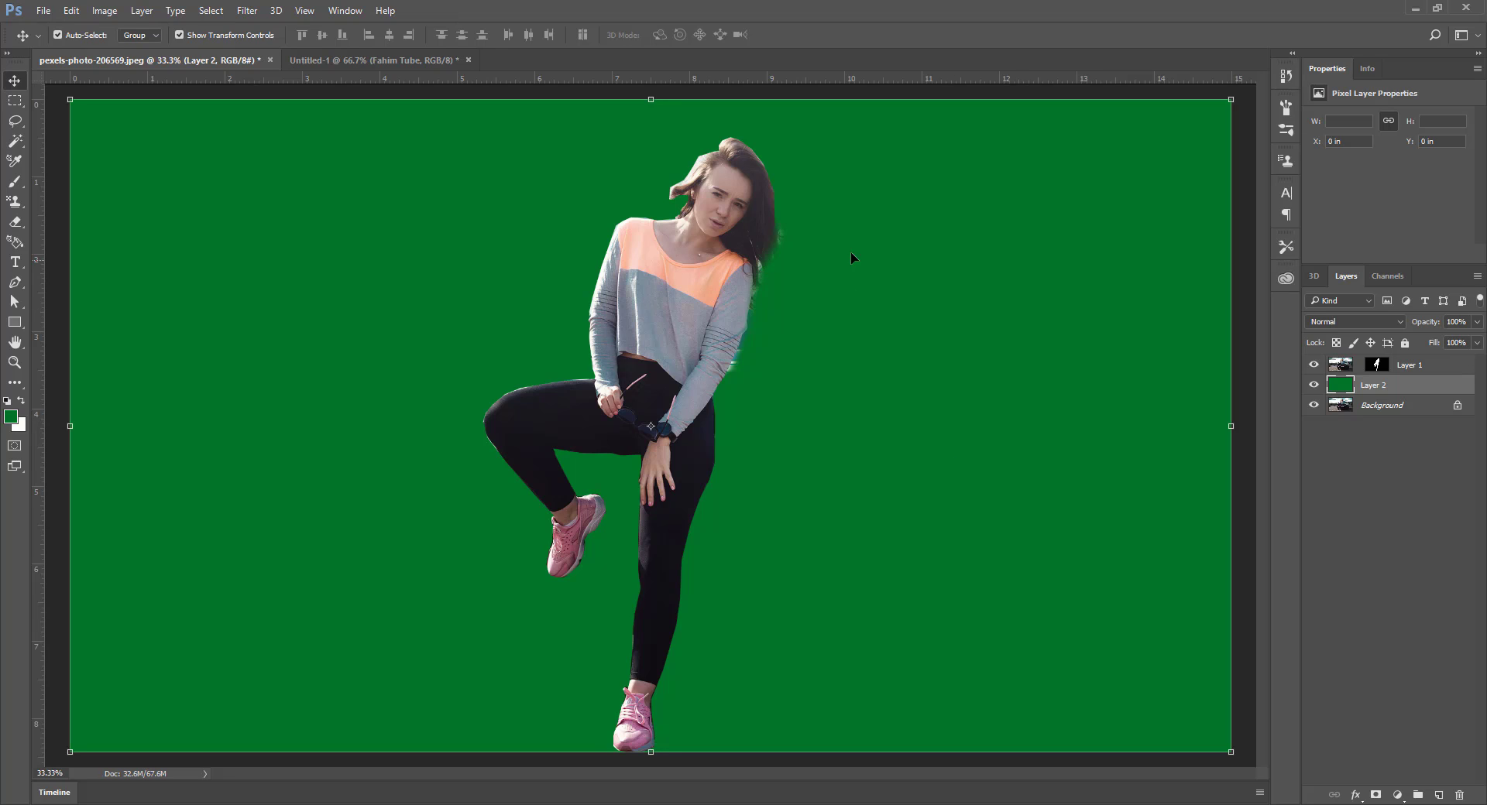
left_click_drag(1363, 386, 1360, 425)
left_click(1457, 407)
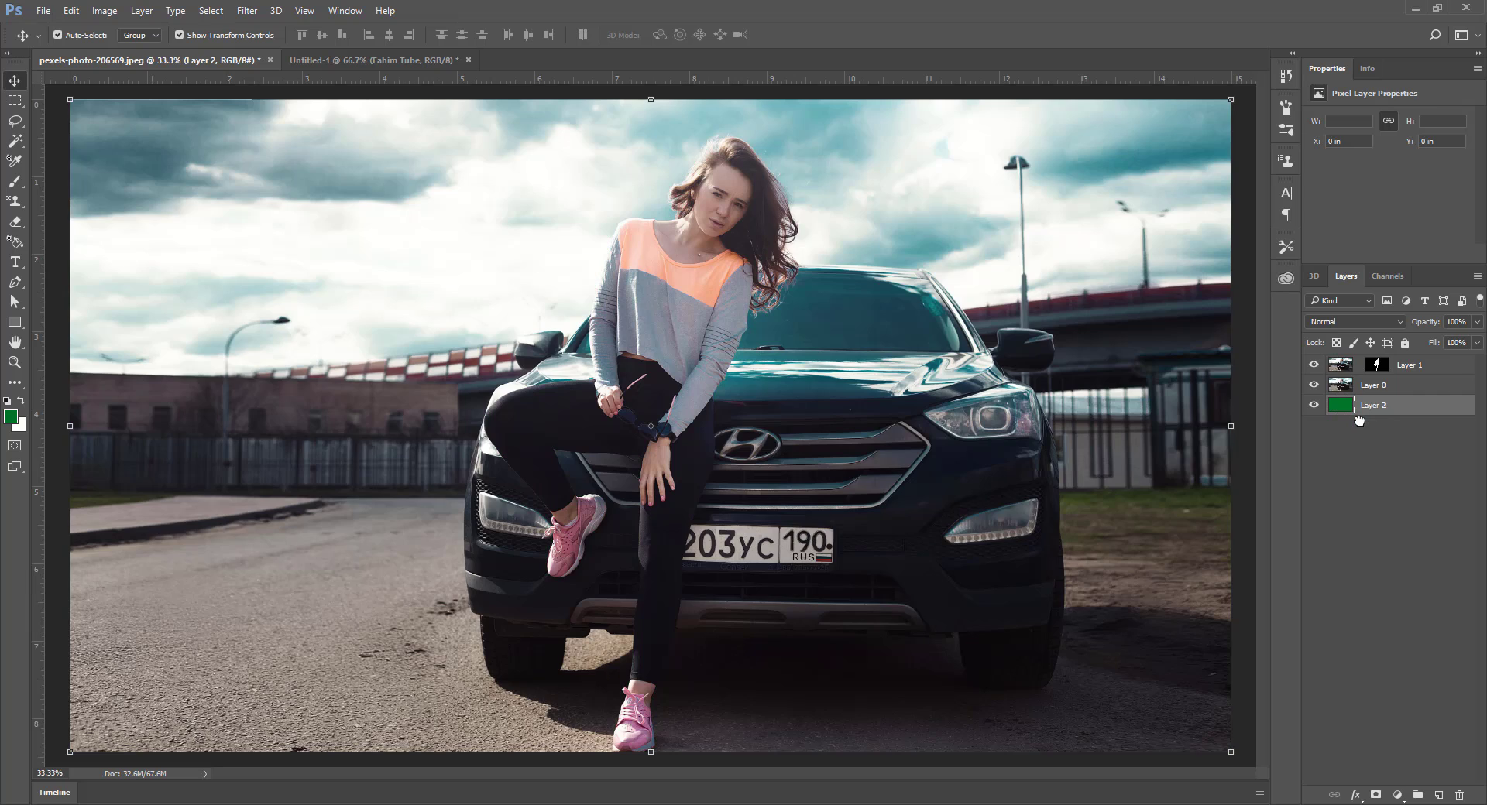
Step: Toggle the visibility of the three layers to view the woman's cutout on transparency and on green, ending with all layers shown
left_click(1315, 365)
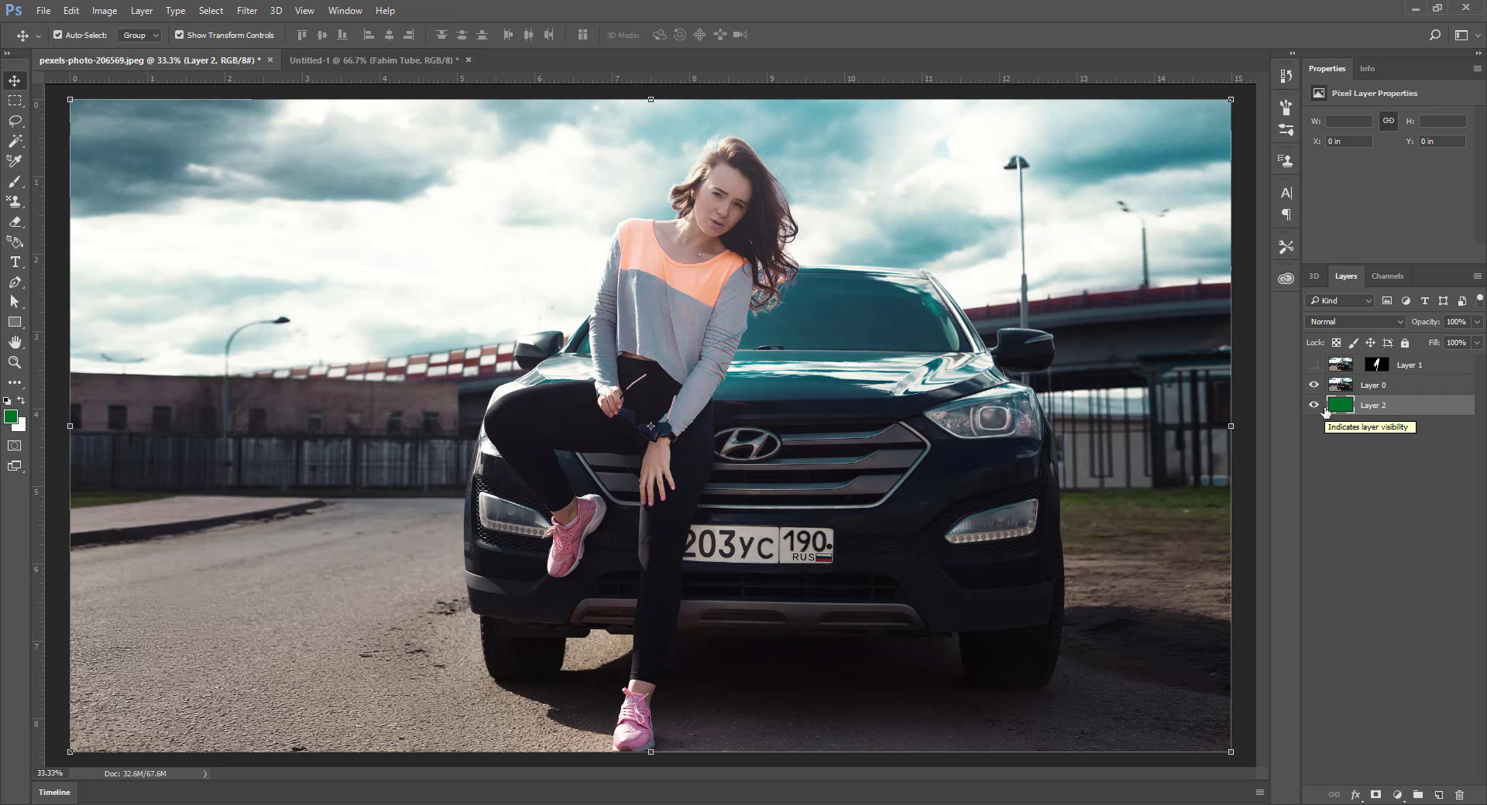
left_click(1314, 405)
left_click(1313, 386)
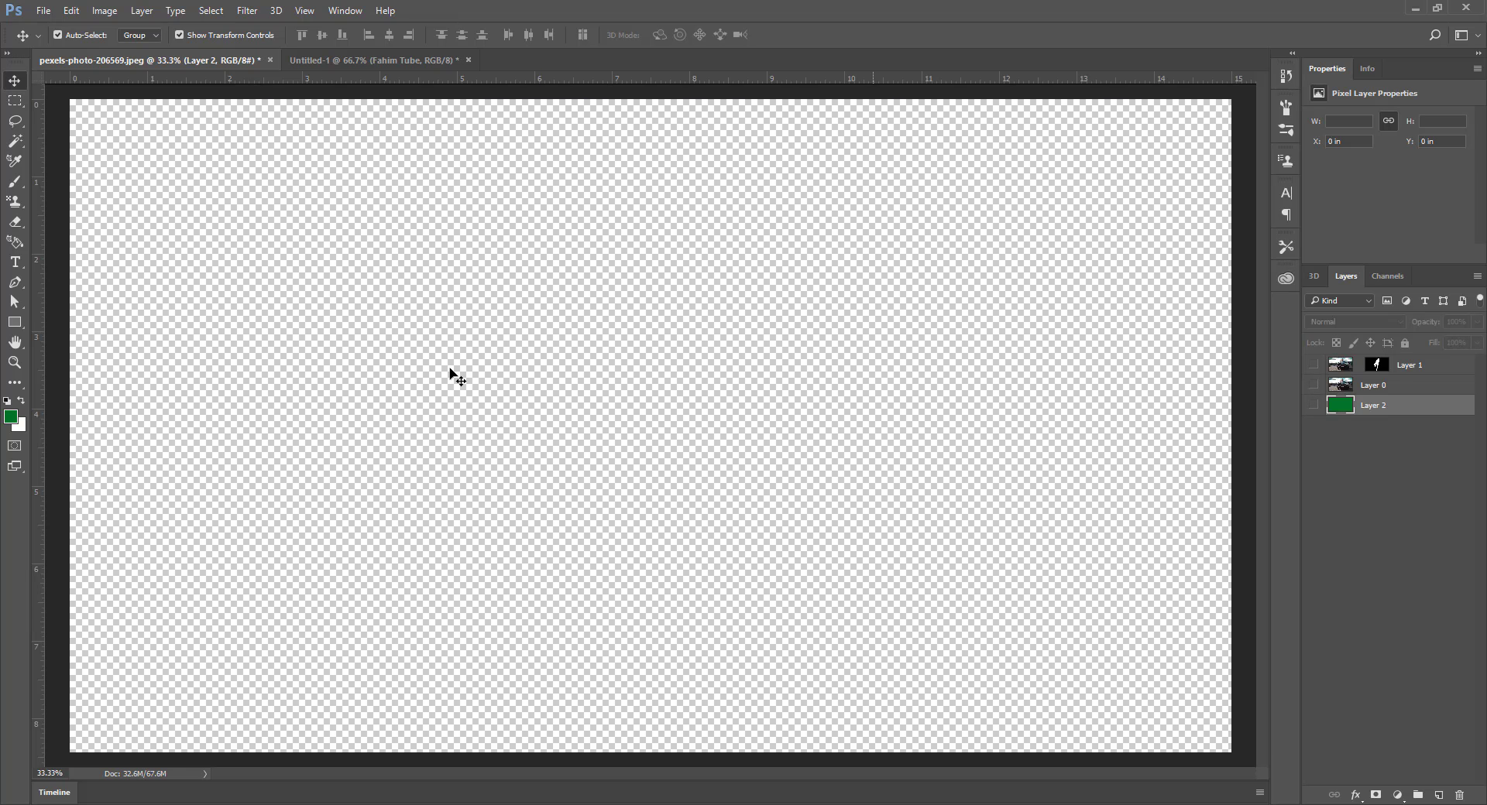
left_click(1314, 365)
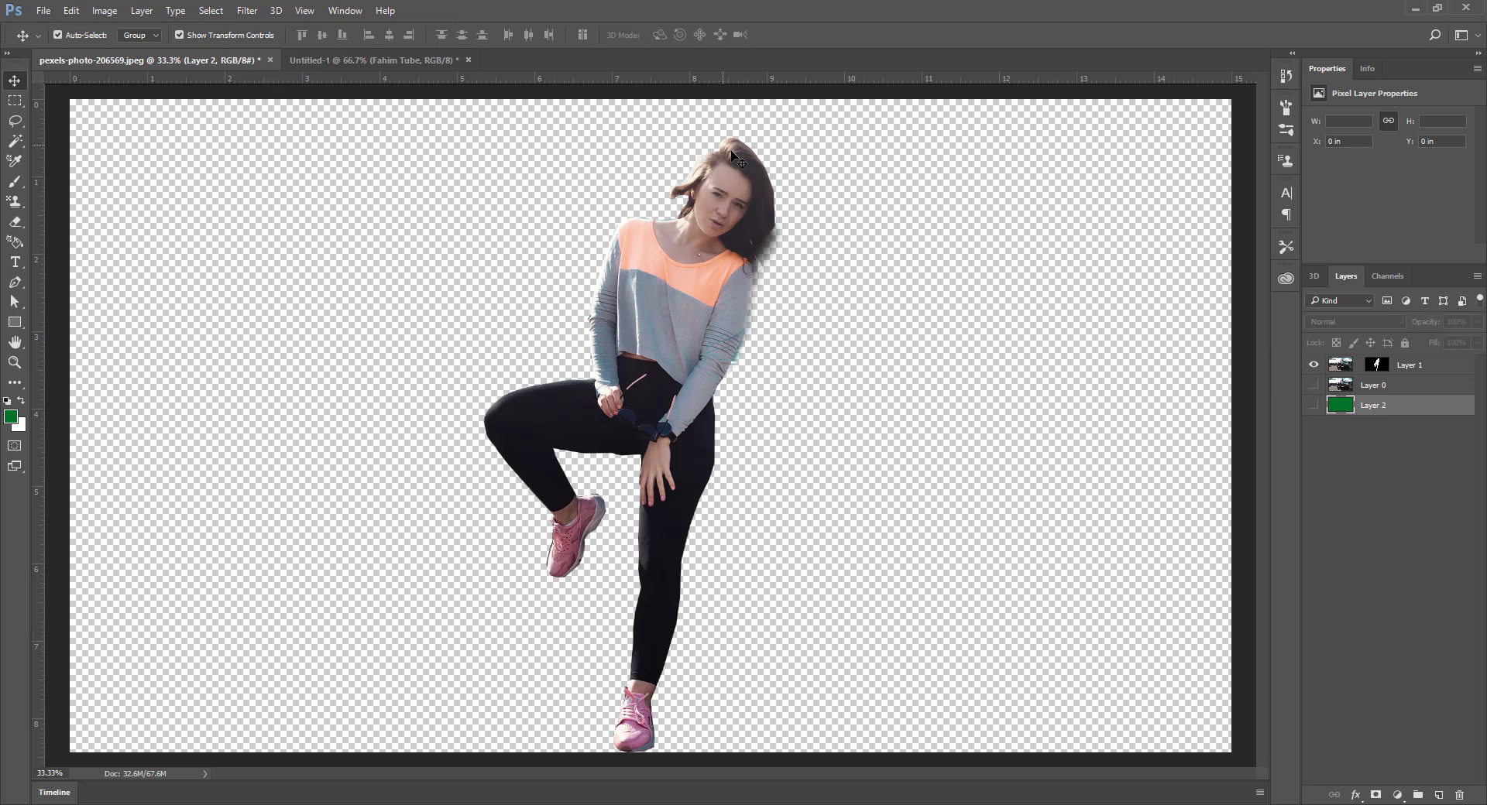
left_click(1314, 405)
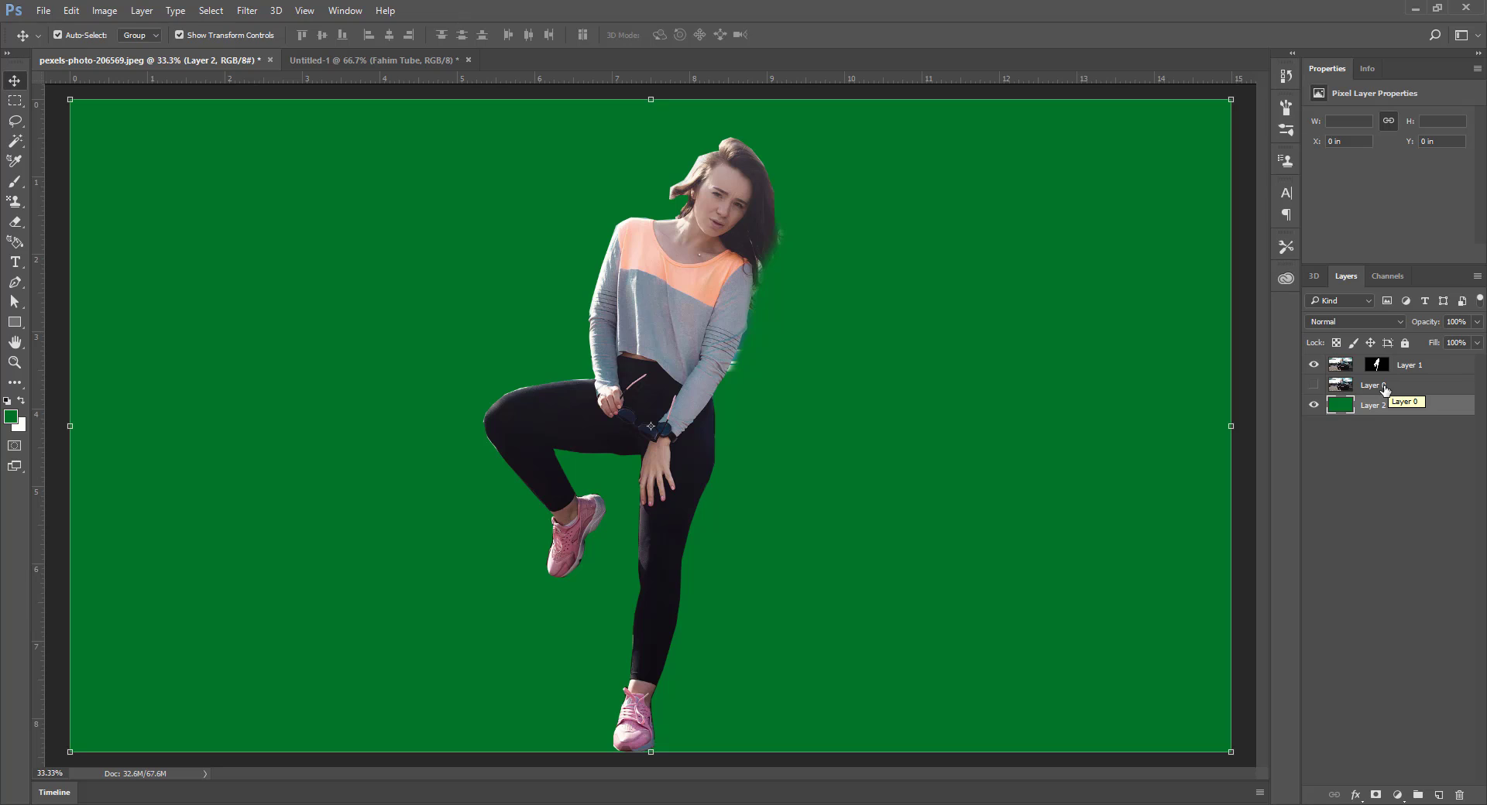
left_click(1315, 385)
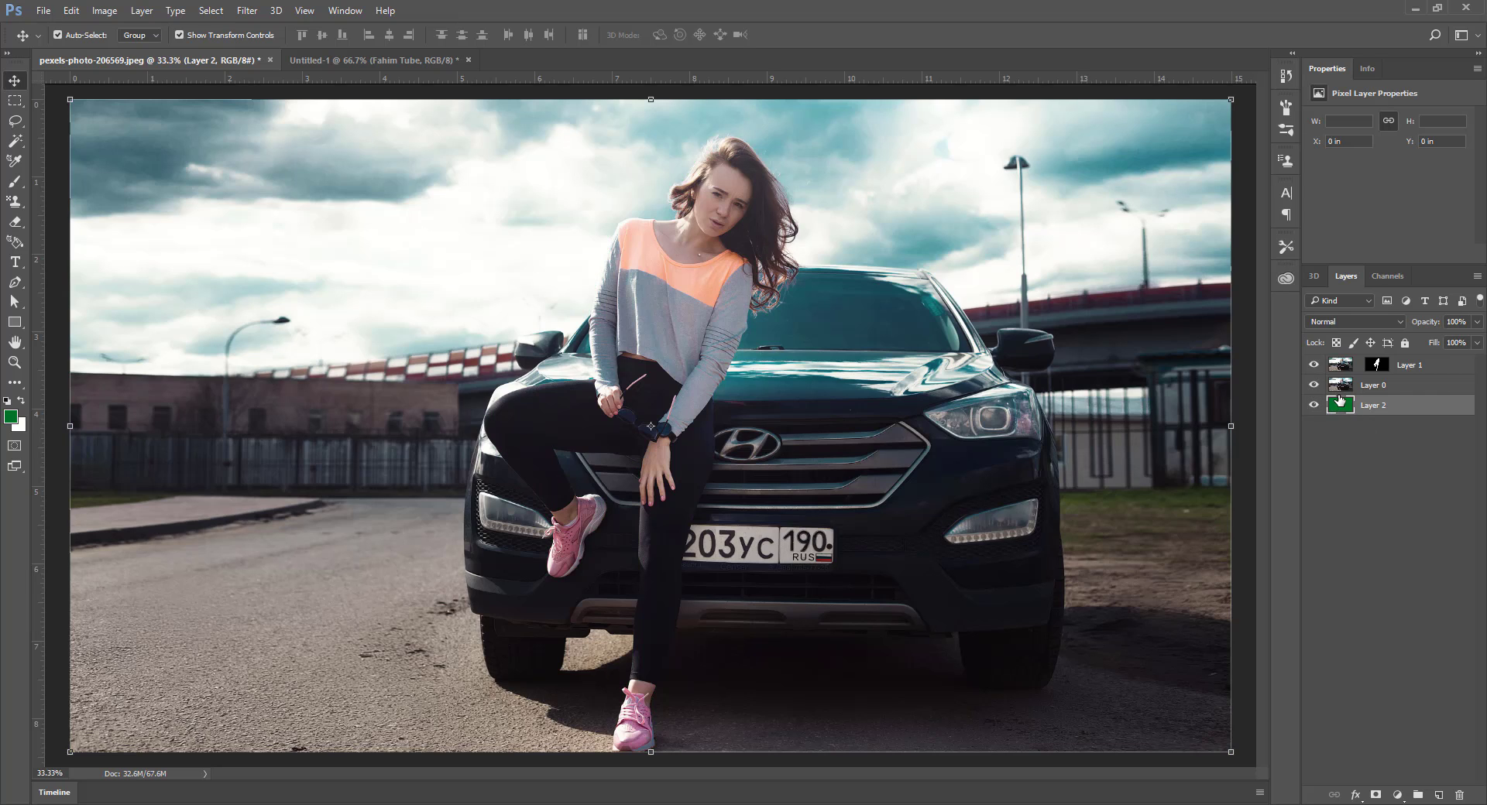
Step: Draw a green square-like rectangle shape about 1125 by 1120 px above Layer 0 and move it to about X 282 px, Y 557 px
left_click(1340, 389)
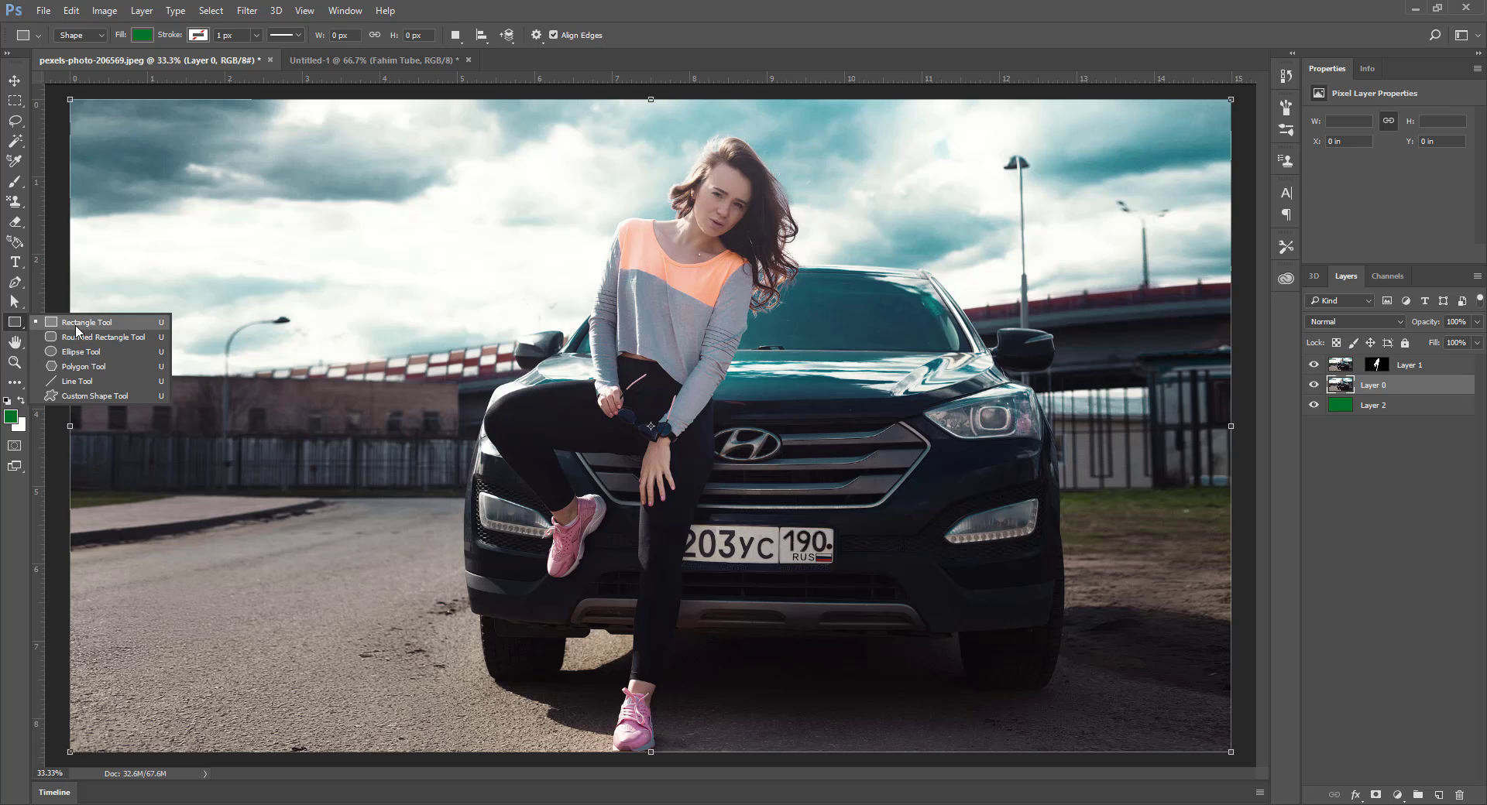
left_click(82, 328)
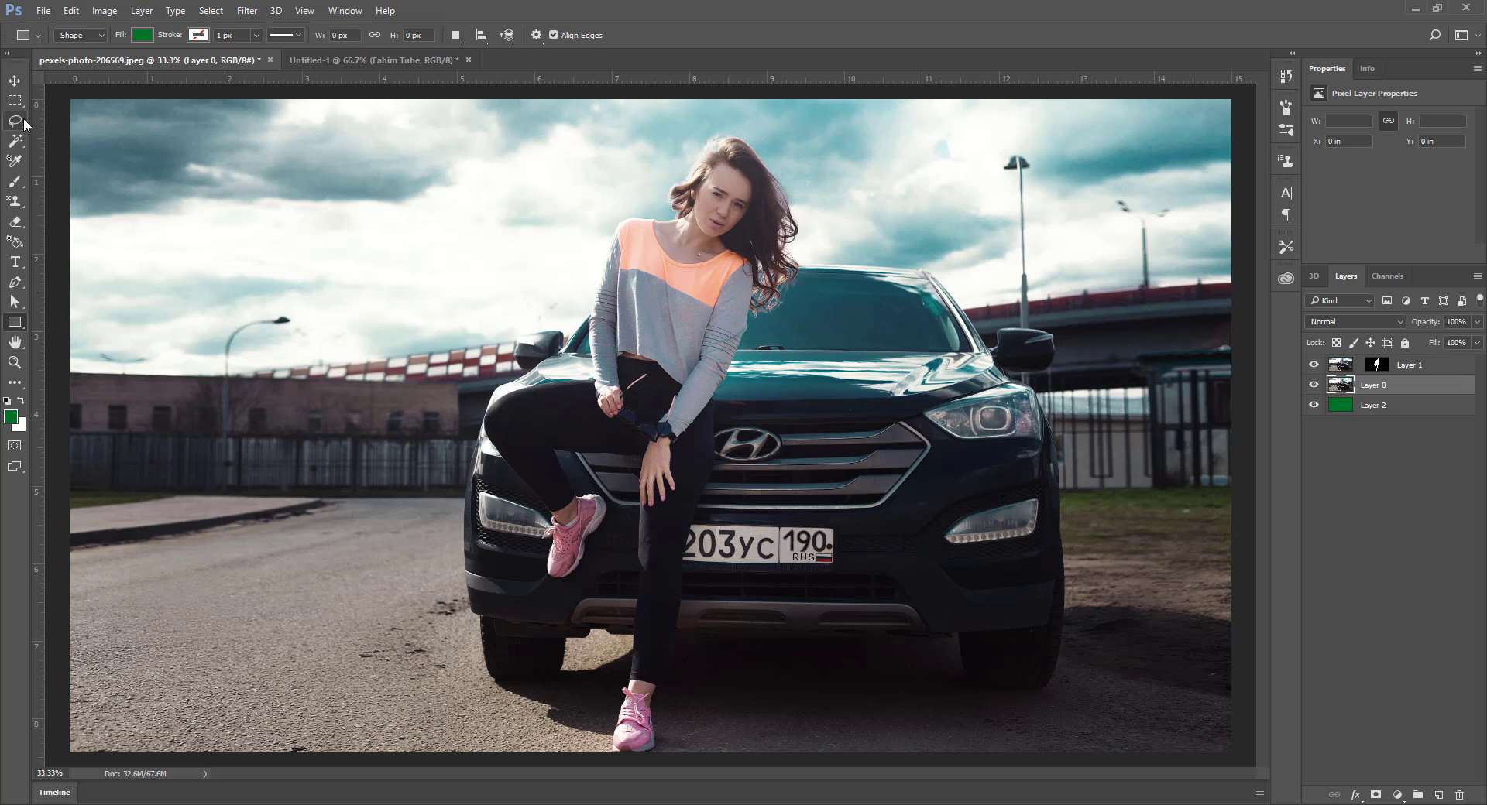
left_click_drag(226, 264, 517, 553)
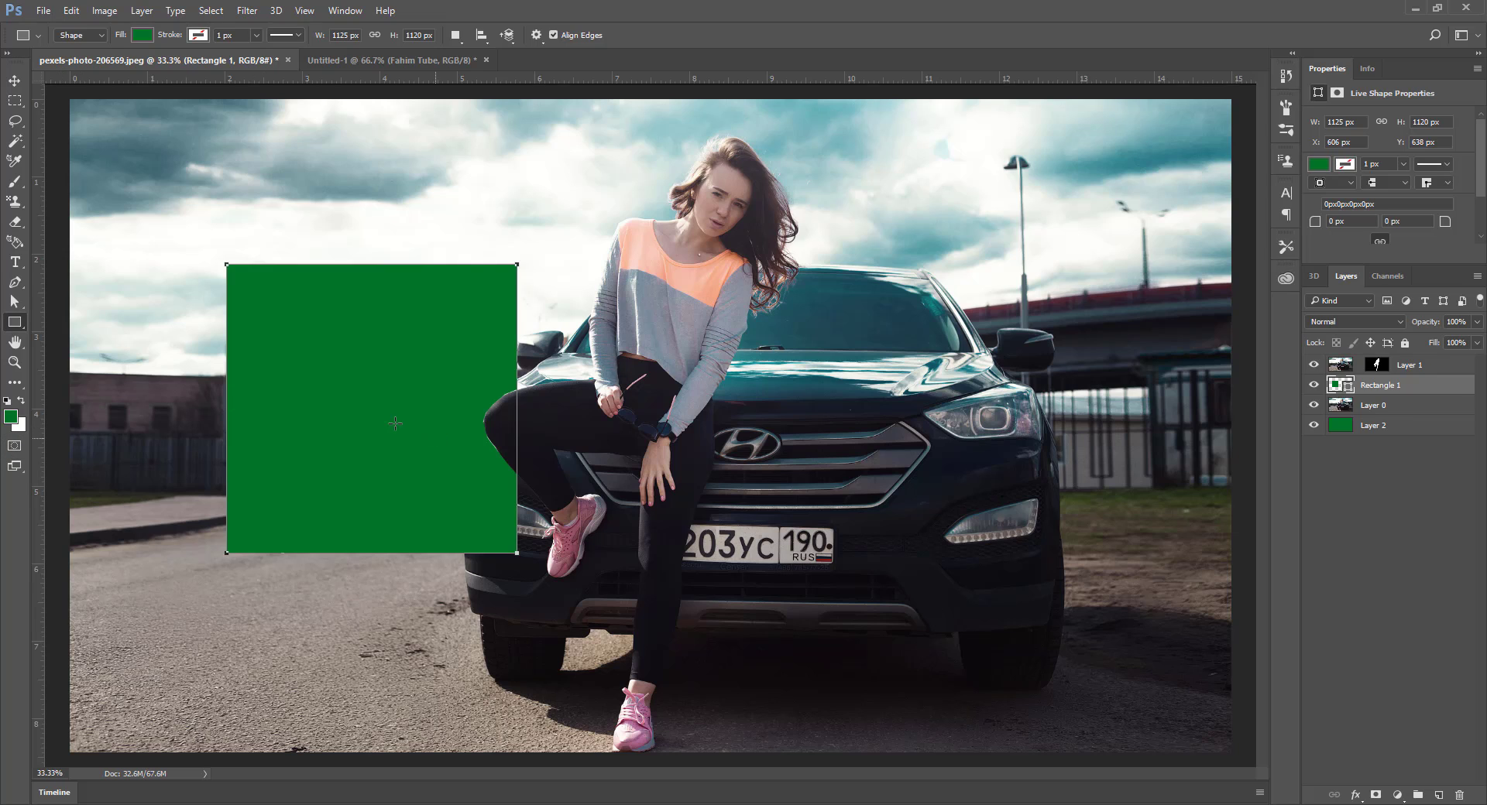
left_click(15, 80)
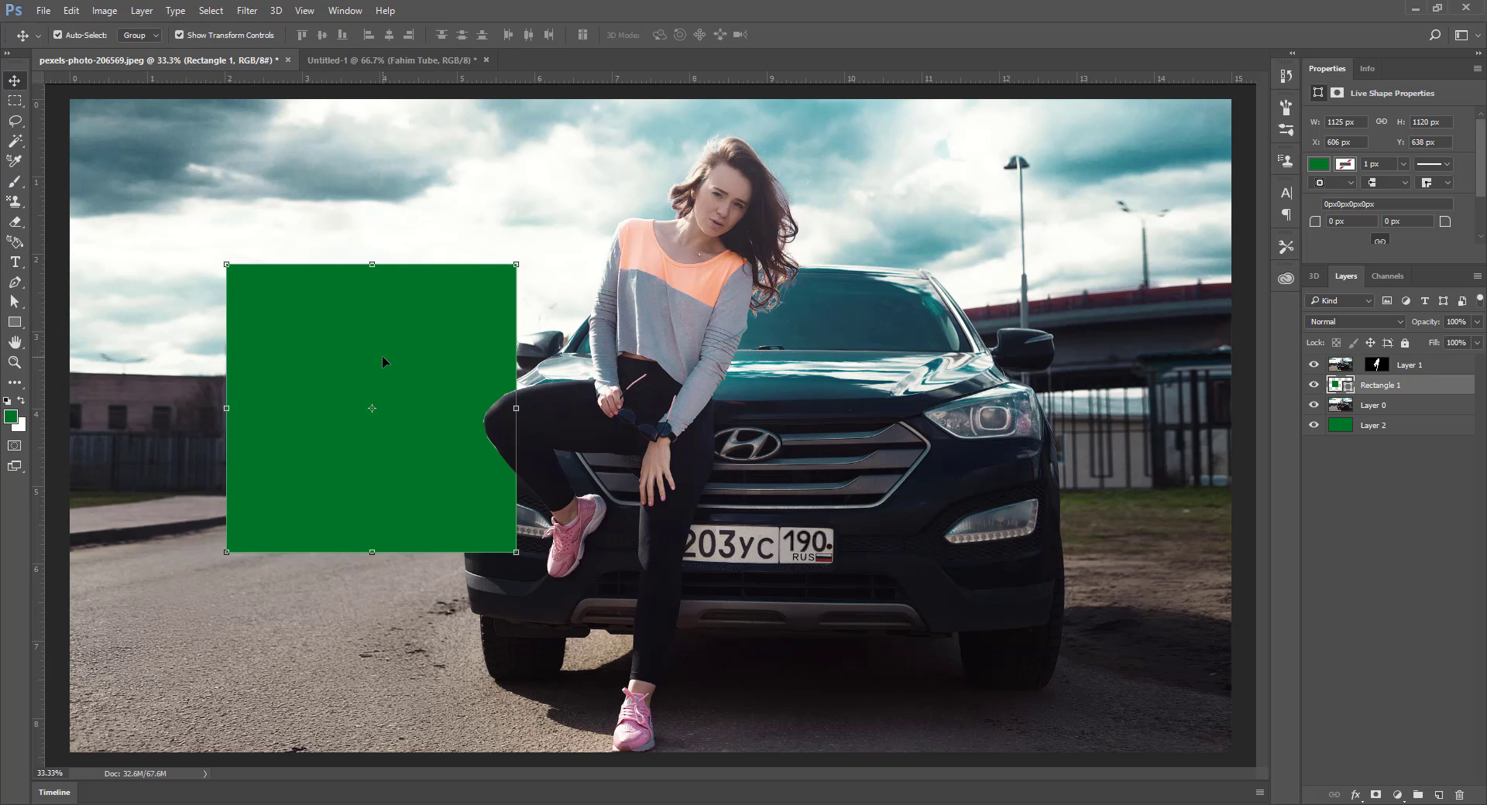
left_click_drag(376, 355, 292, 335)
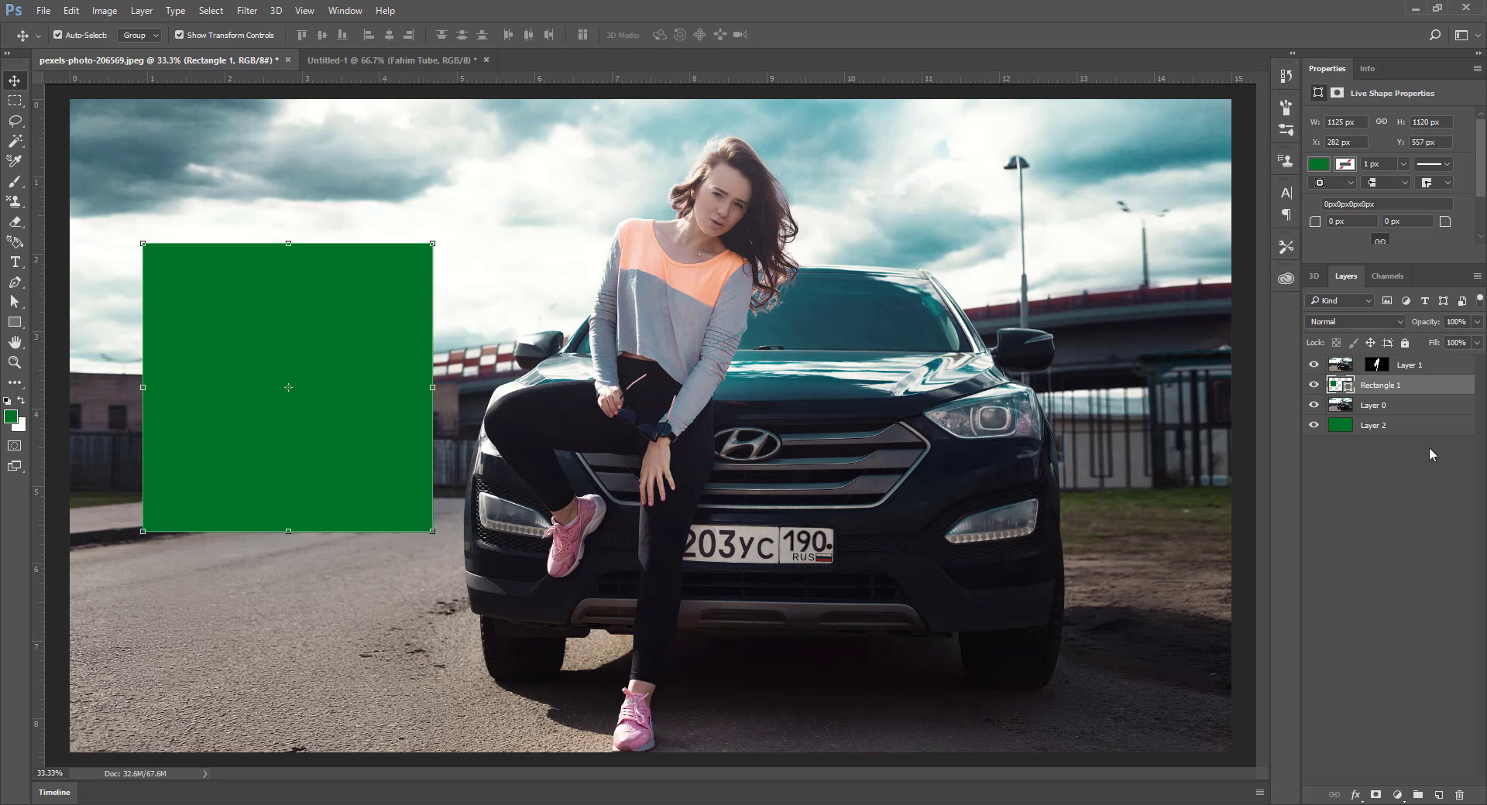
Step: Change the rectangle shape's fill to the near-black green #021007
double_click(1348, 385)
type("021007")
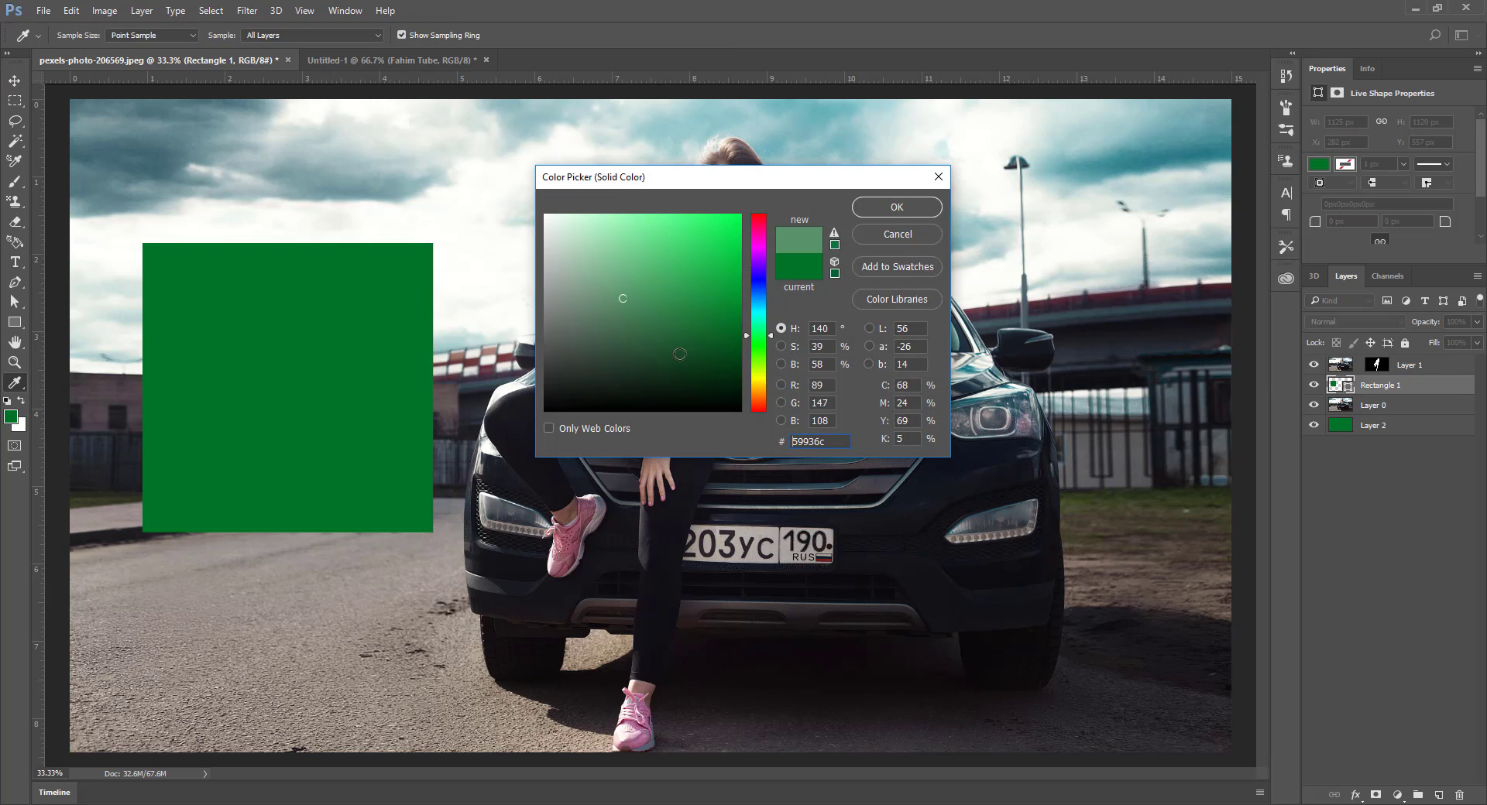
left_click(896, 207)
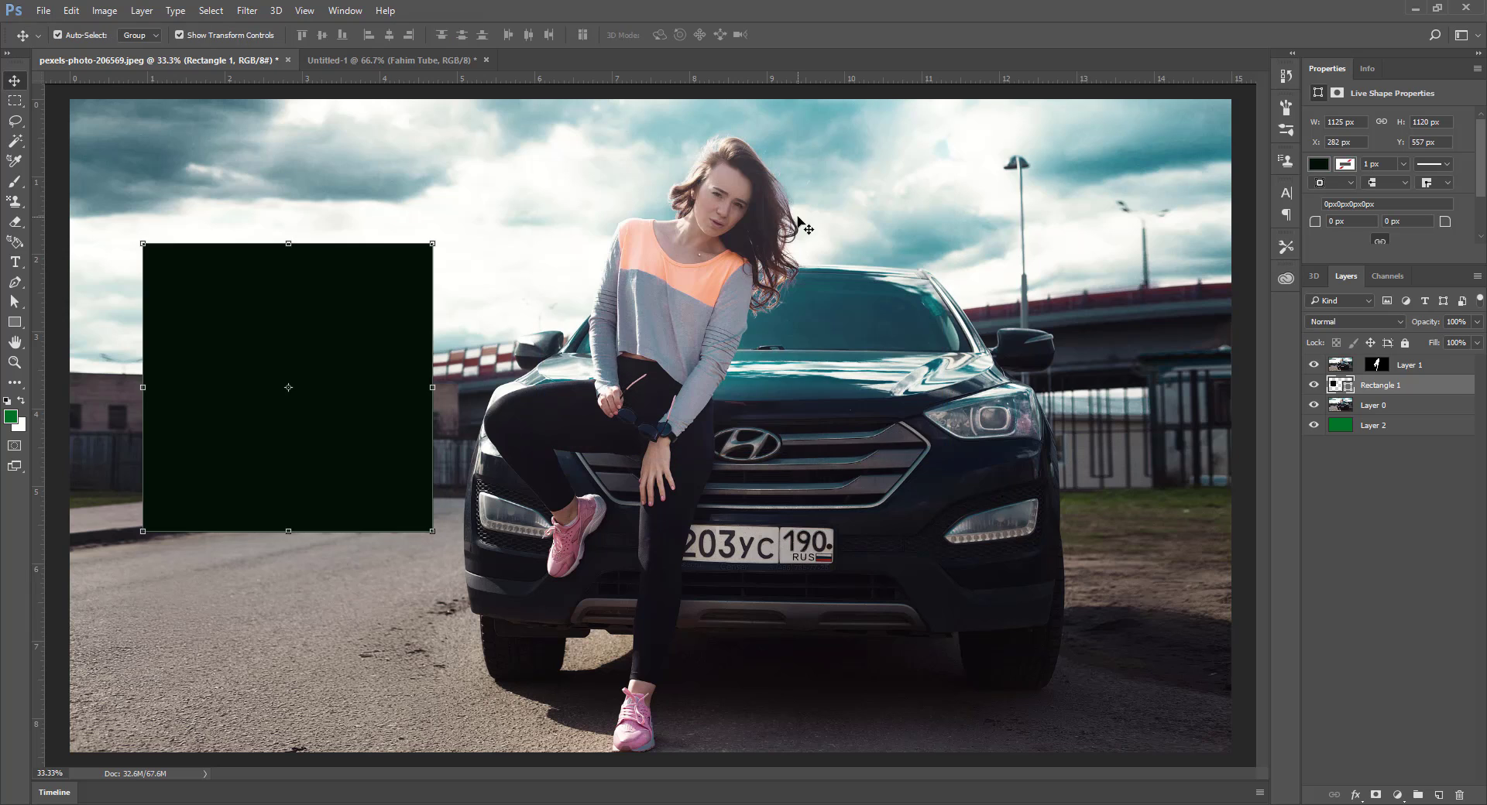
Step: Choose the Paint Bucket tool and set the foreground color to dark blue #002174
left_click(21, 388)
right_click(21, 388)
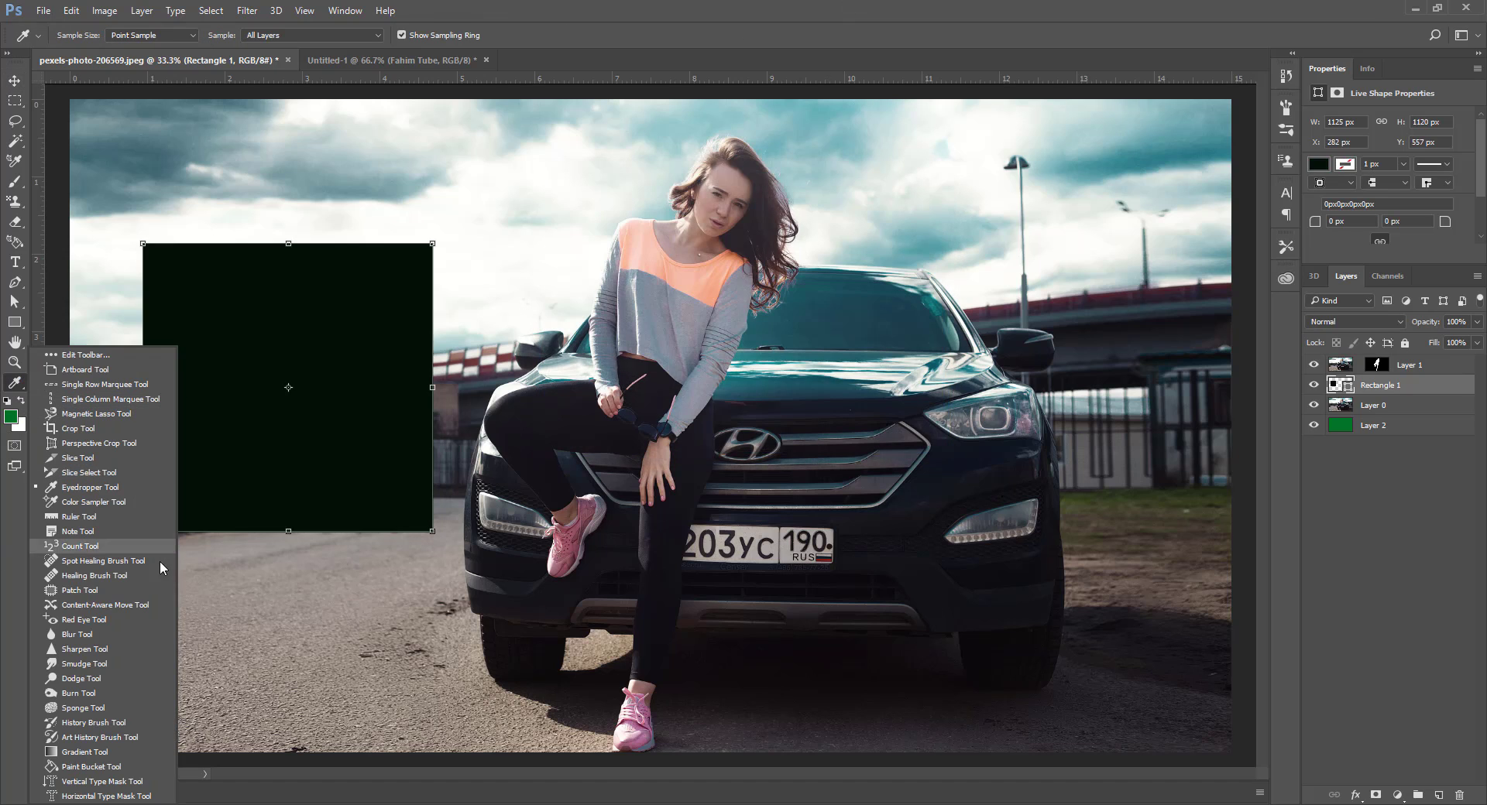
left_click(112, 766)
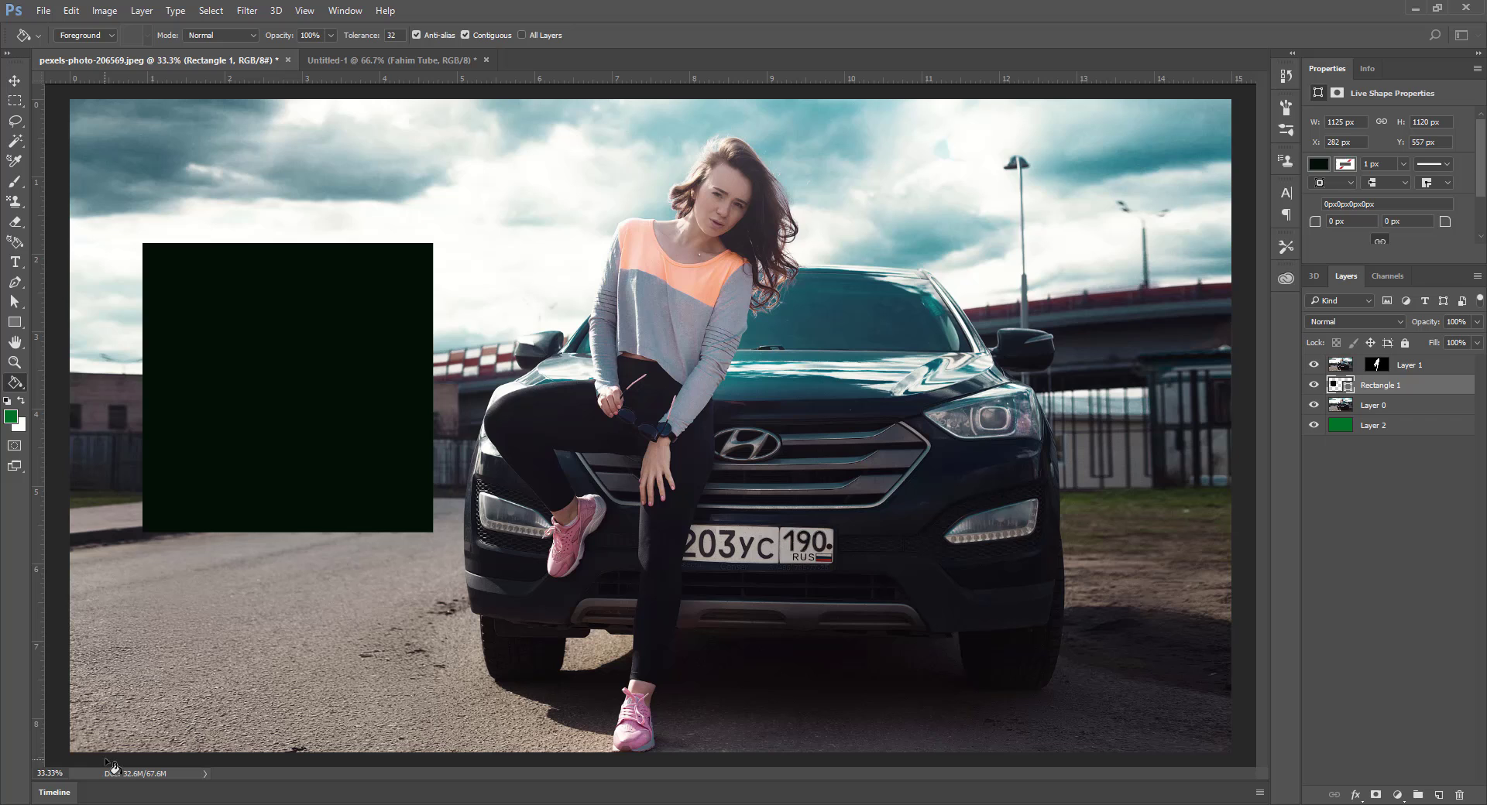
left_click(11, 419)
left_click(759, 290)
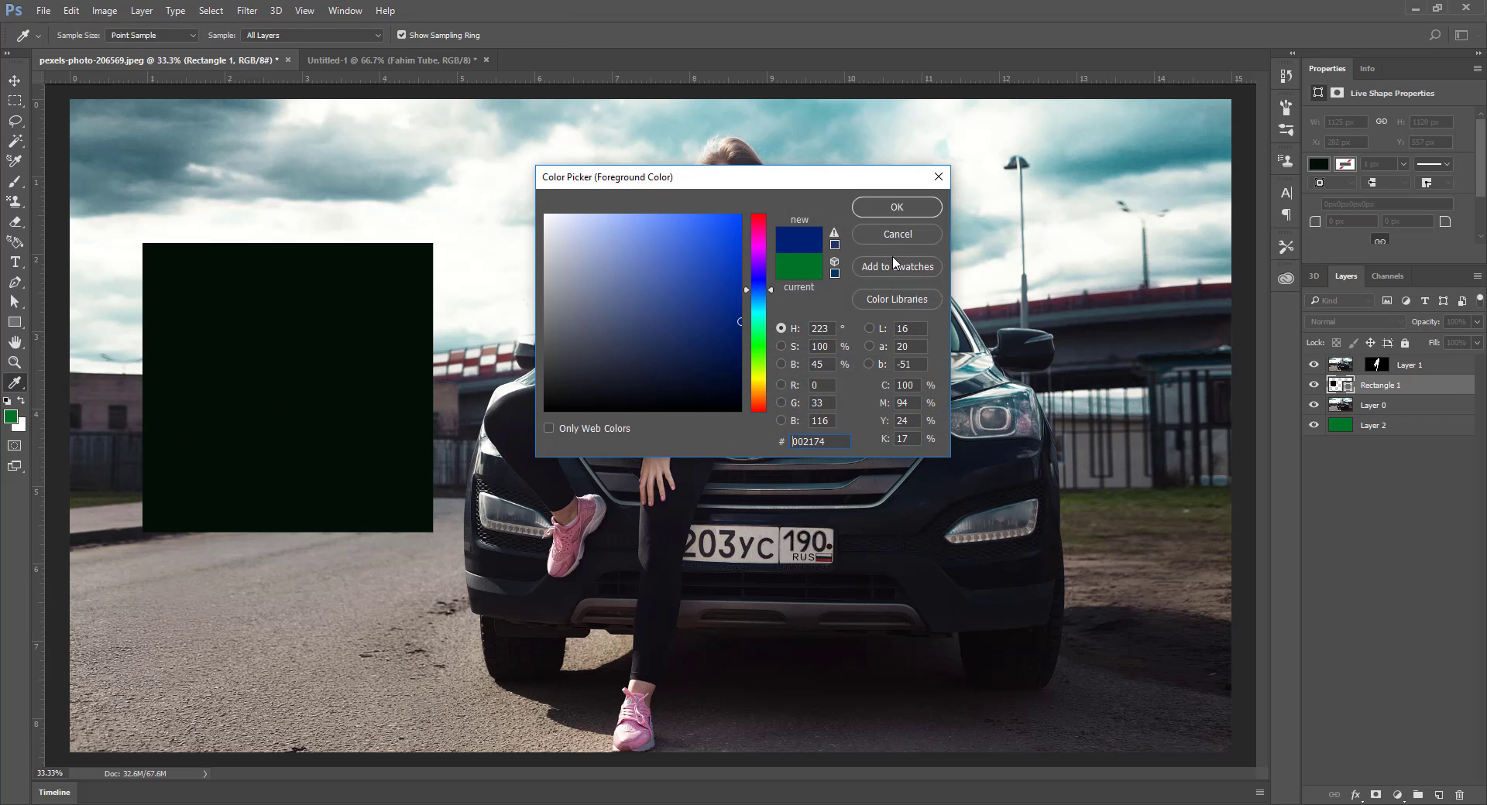
left_click(904, 211)
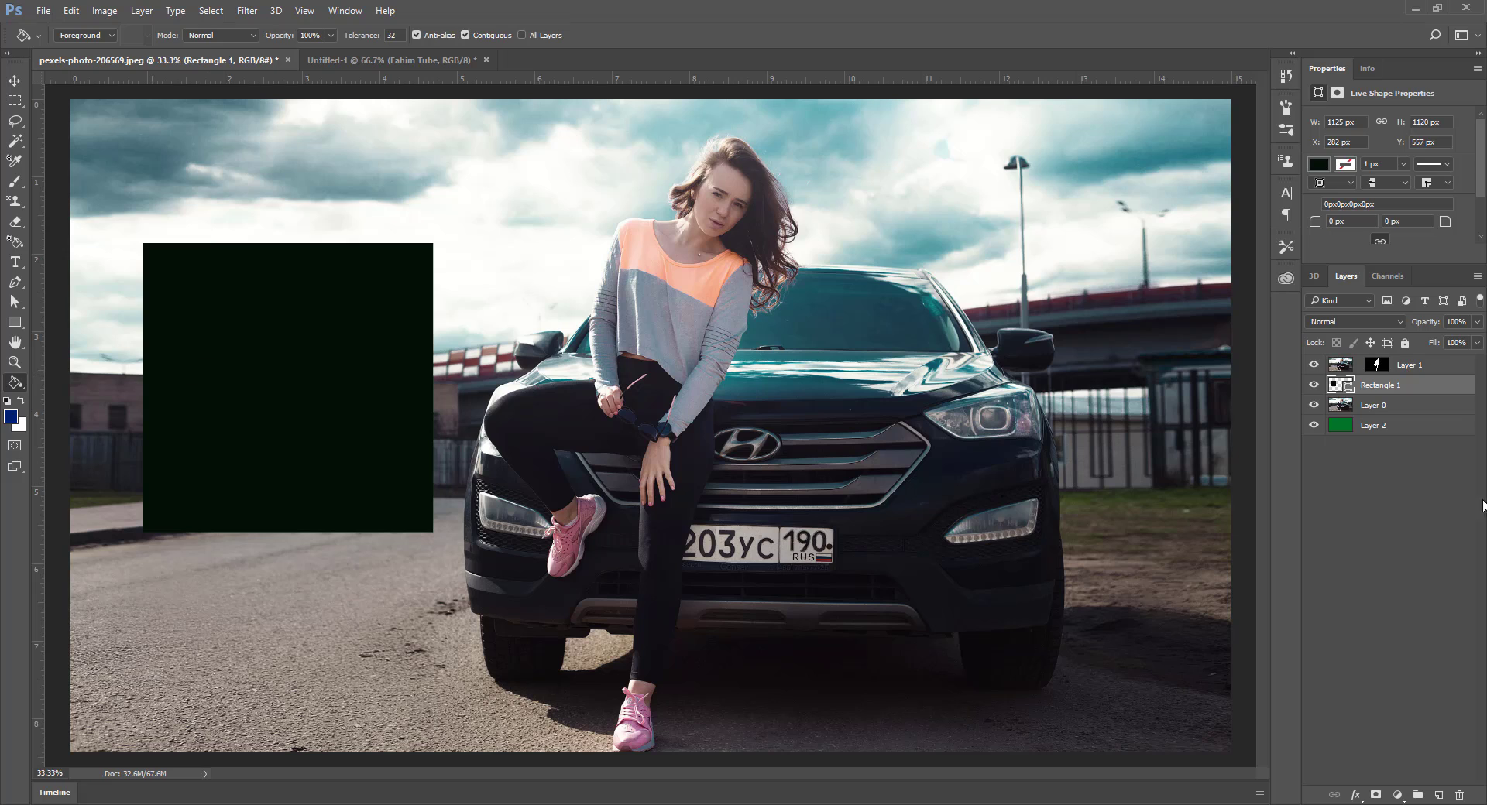
Step: Change the rectangle shape's fill to bright green #00ed4e, and delete the rectangle
right_click(19, 384)
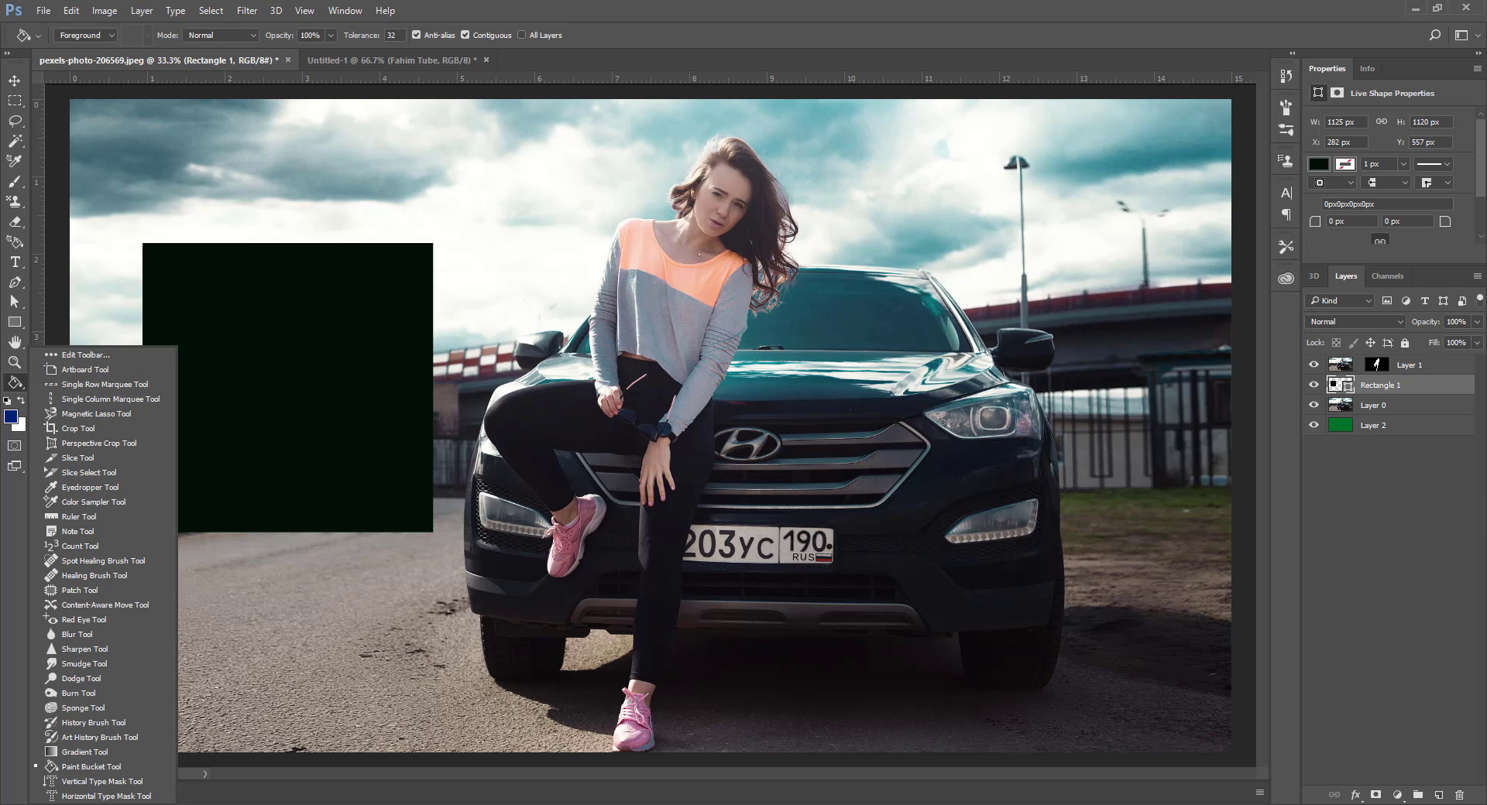
double_click(1349, 387)
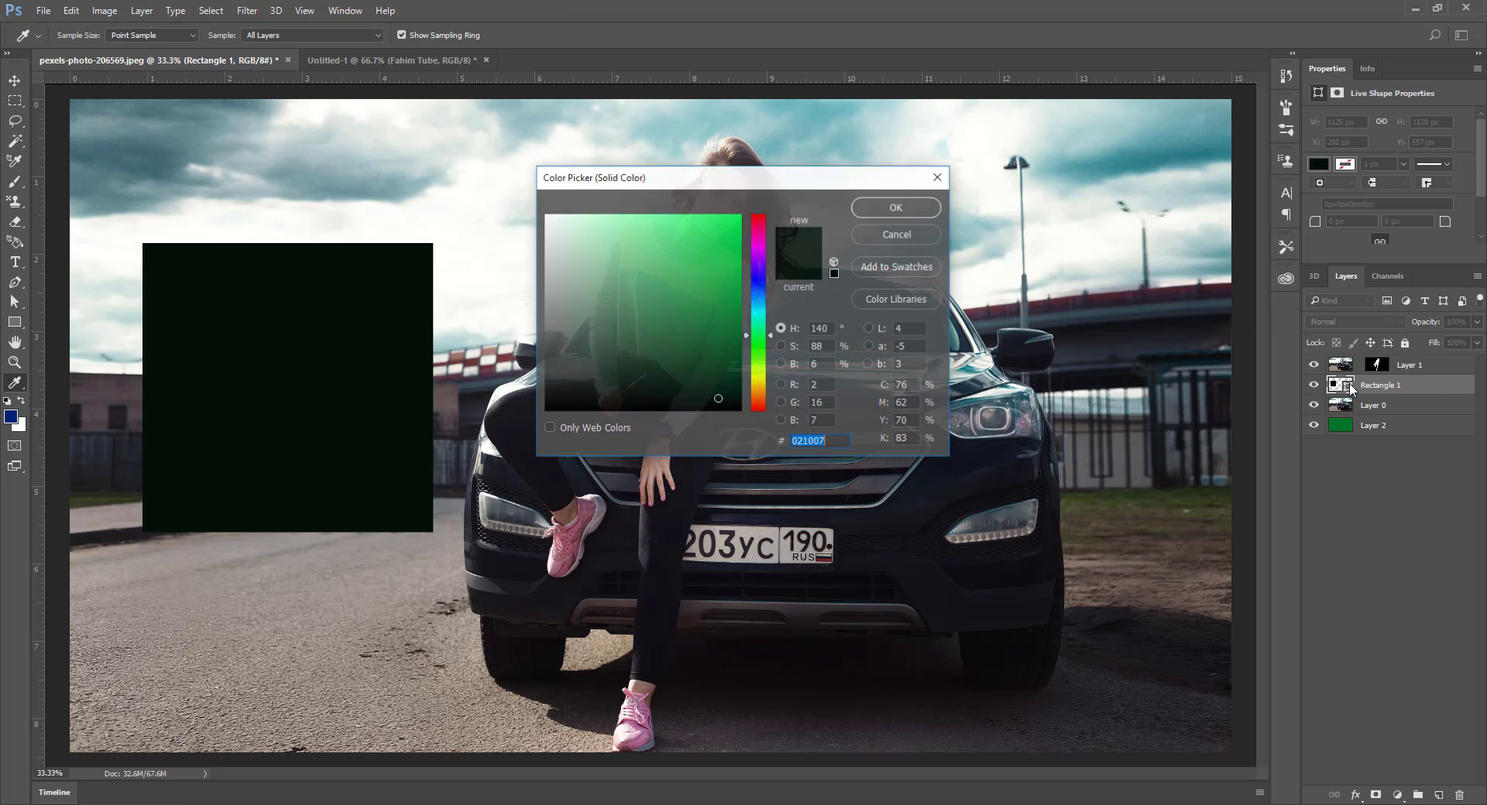
left_click_drag(682, 262, 741, 228)
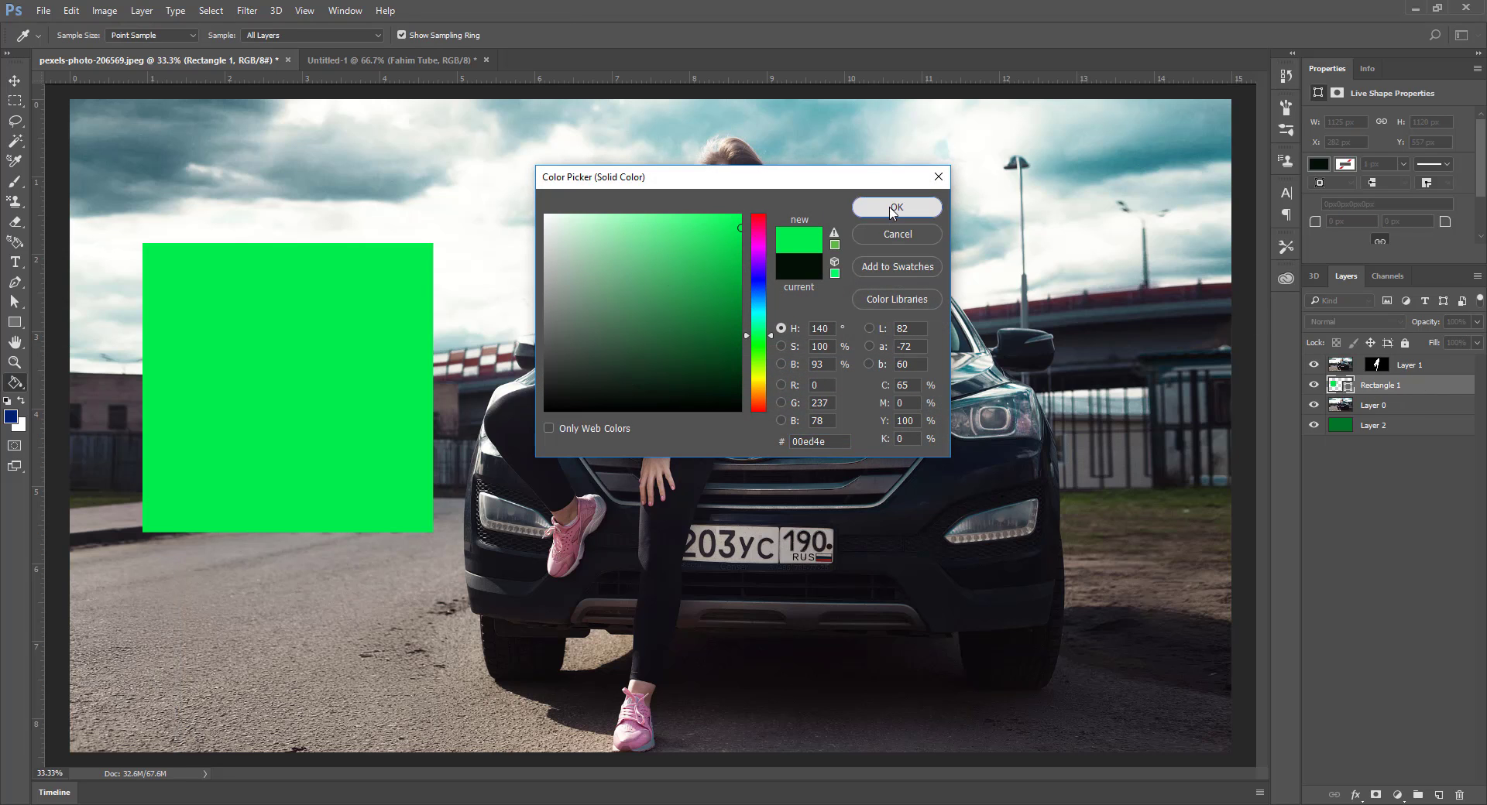
left_click(883, 207)
left_click(14, 79)
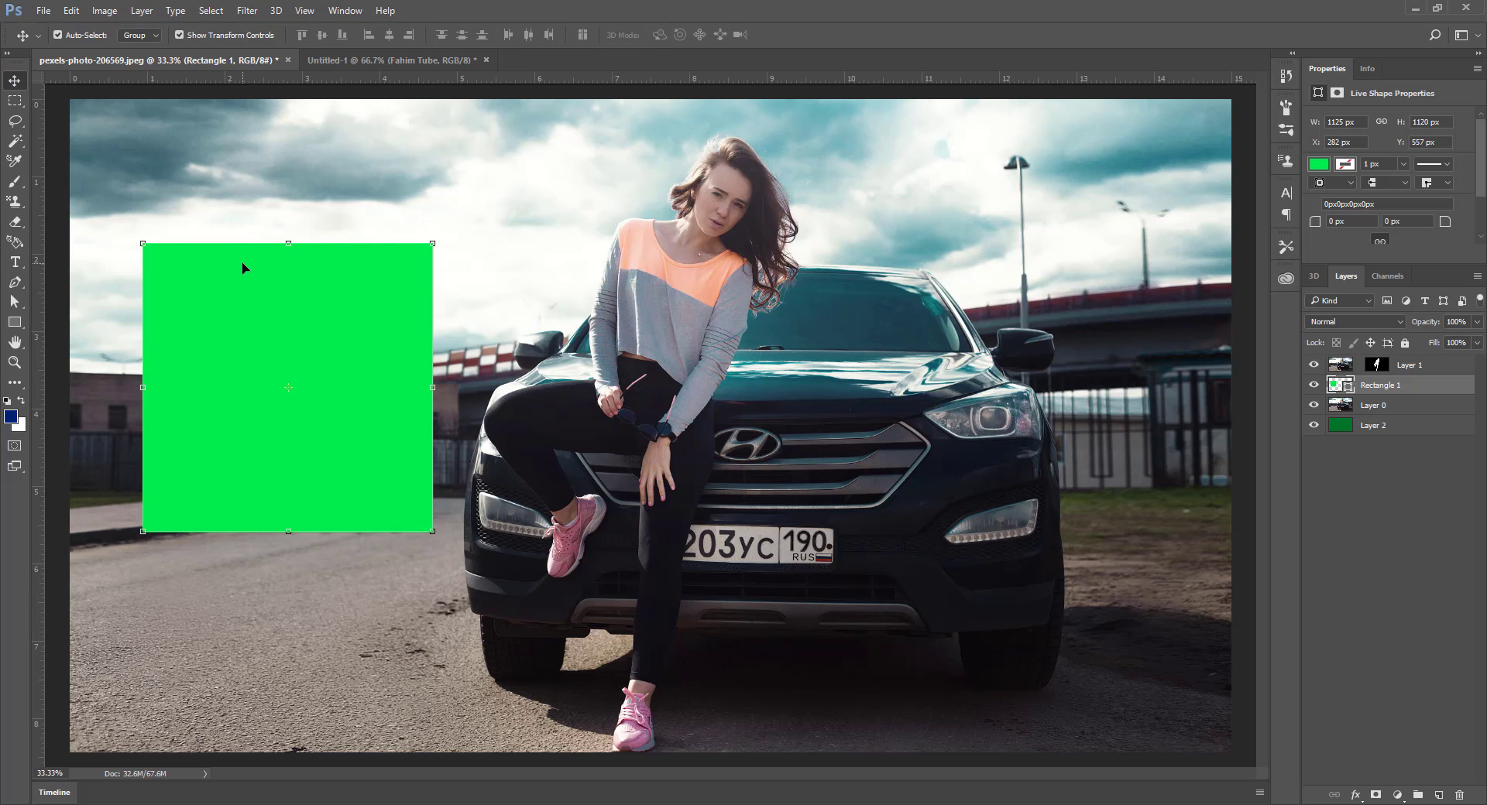
key("Delete")
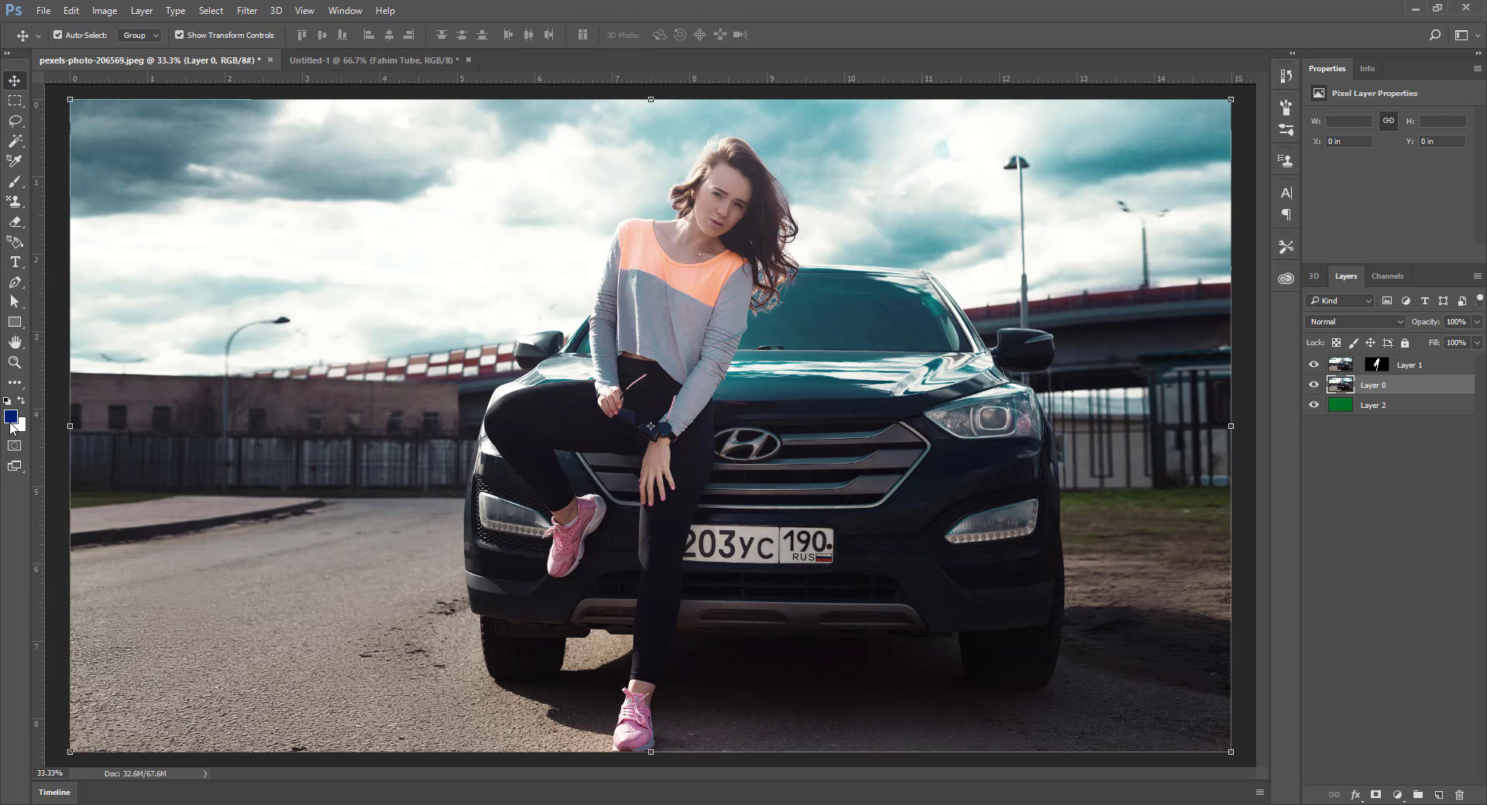
Step: Draw a green rounded rectangle about 1056 by 1174 px above Layer 0 and move it to about X 594 px, Y 404 px
left_click(14, 322)
left_click(138, 336)
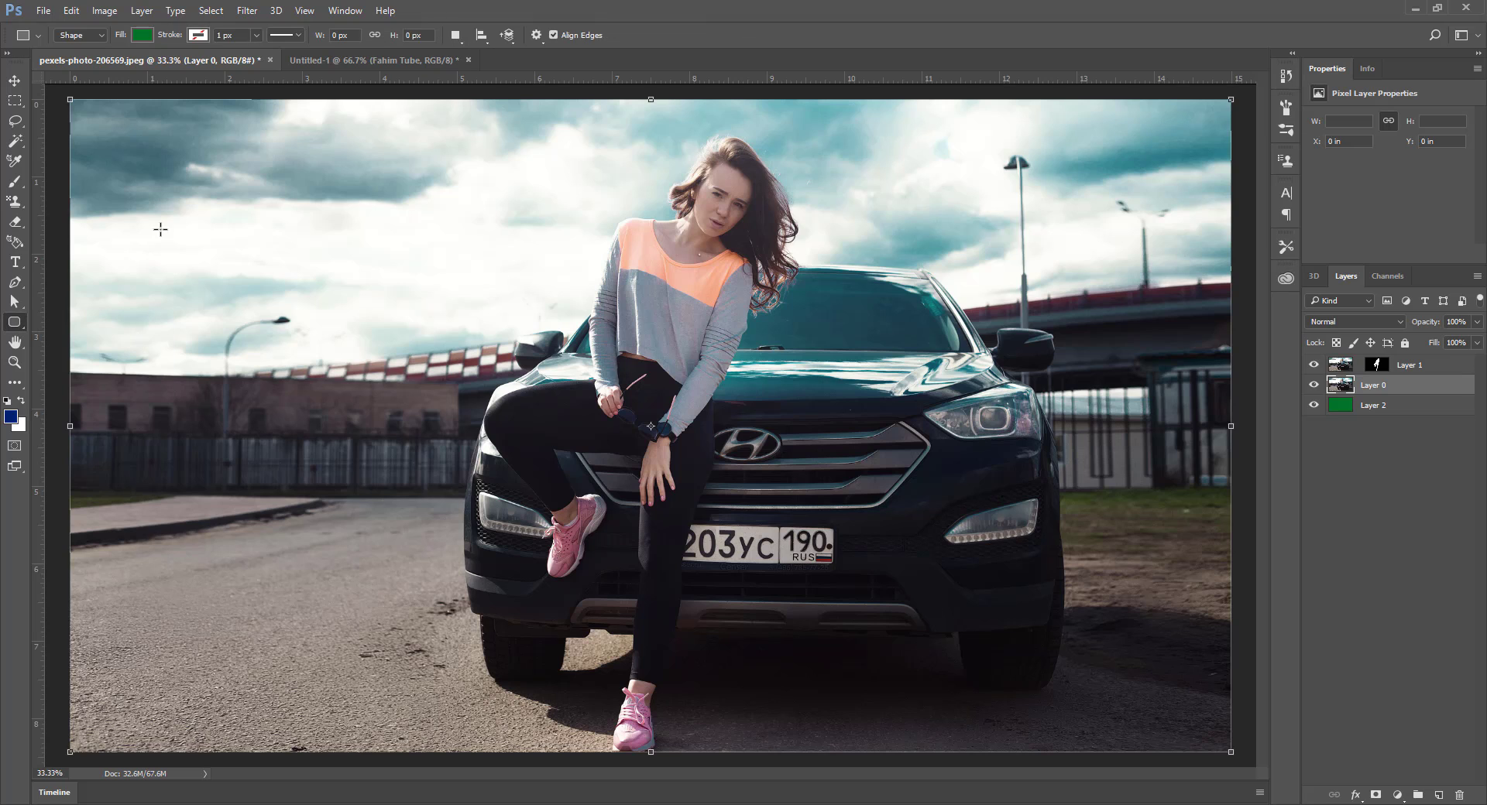
left_click_drag(147, 204, 420, 506)
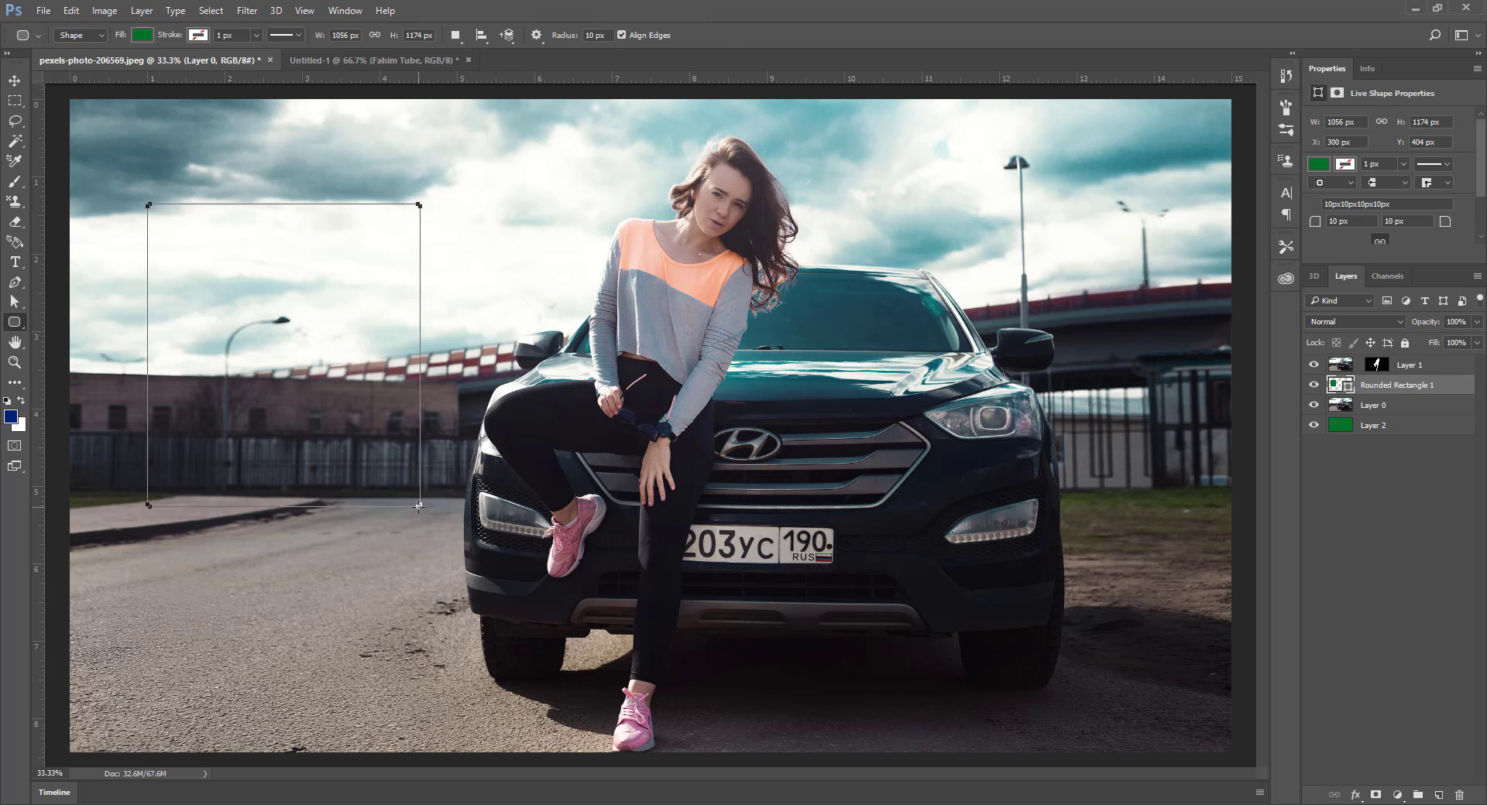
key("v")
left_click_drag(252, 324, 328, 322)
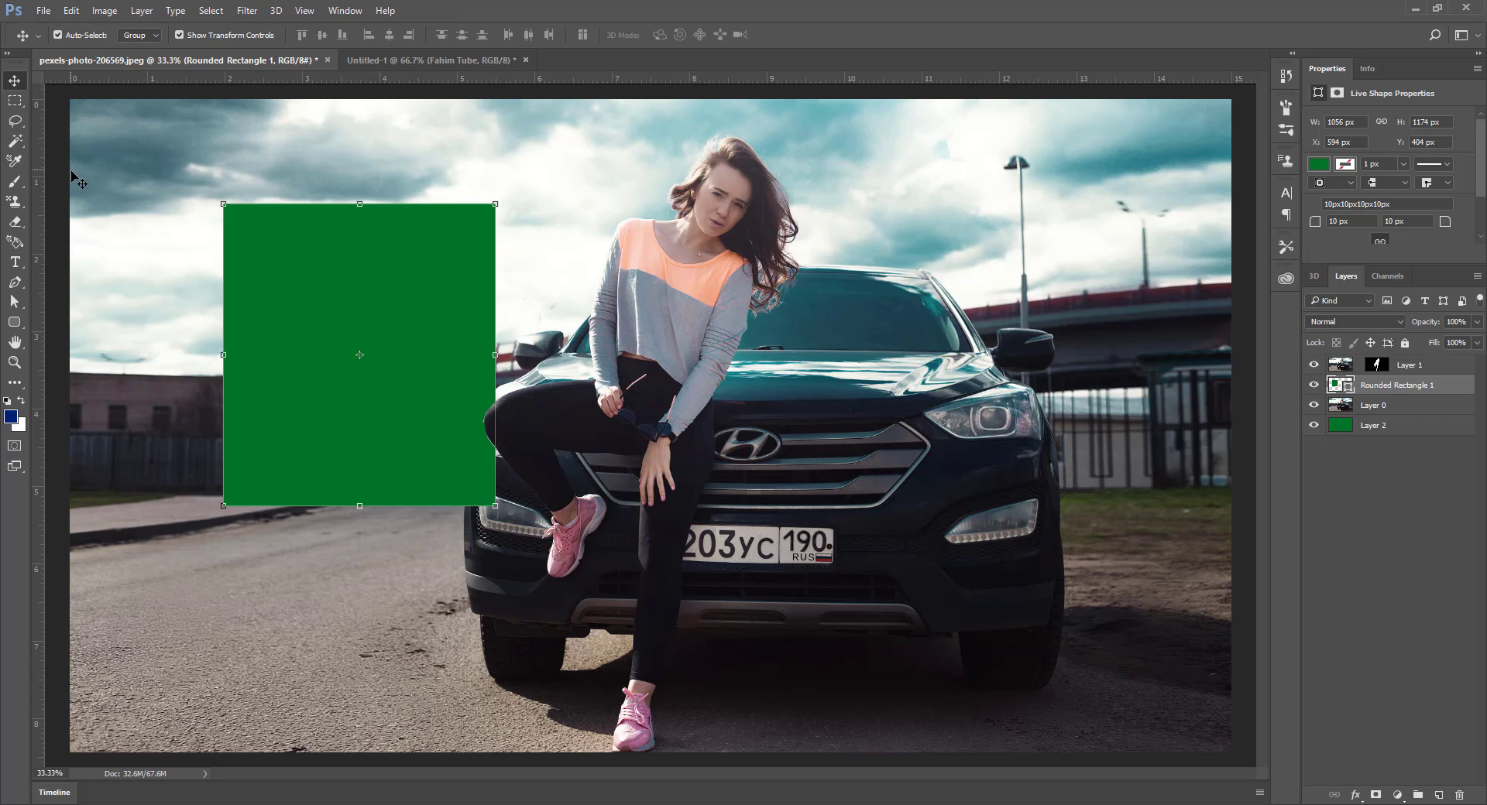
Step: Undo the rounded rectangle's move and its creation
key("ctrl+z")
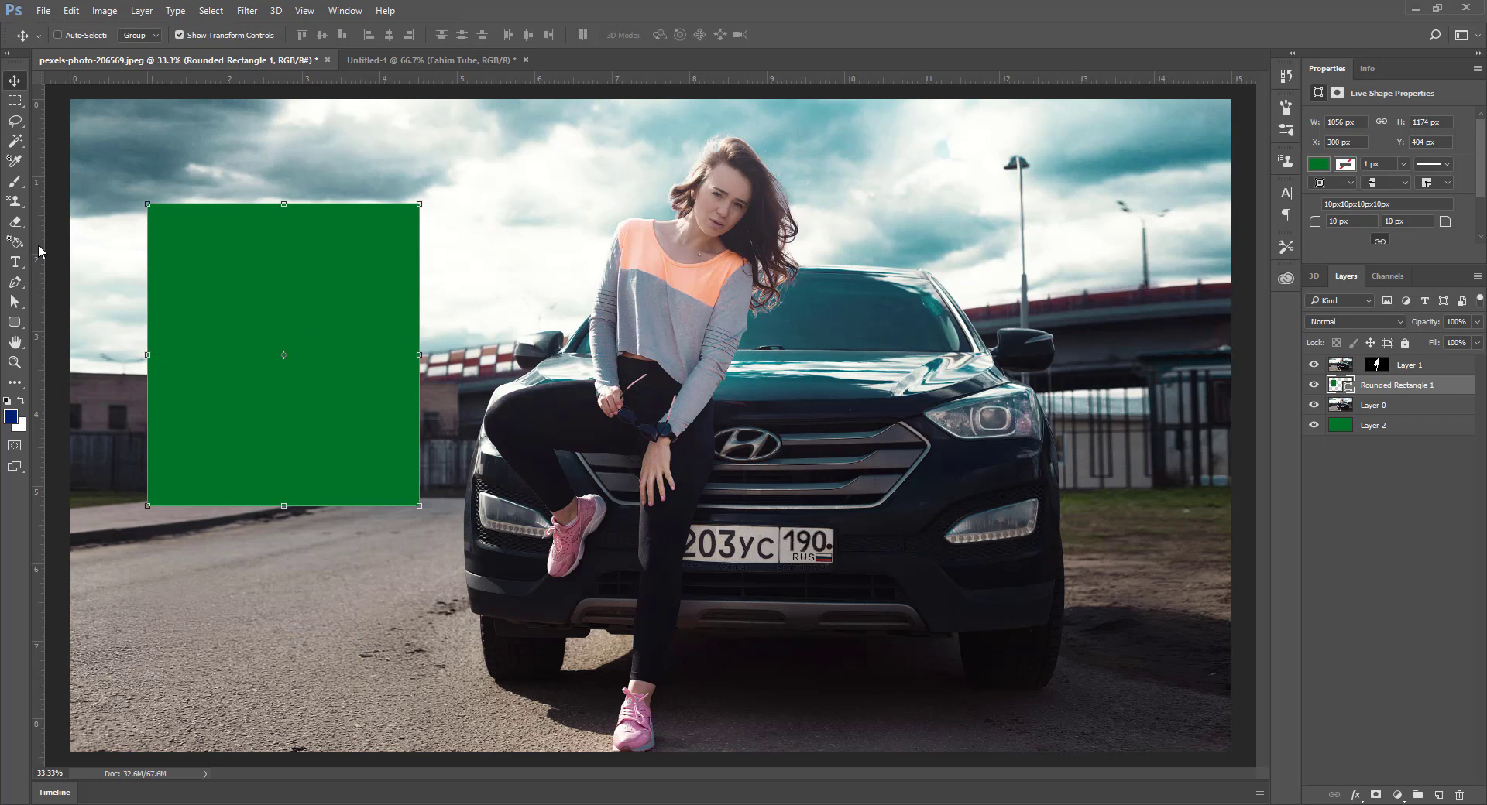
key("ctrl+z")
key("ctrl+z")
key("ctrl+alt+z")
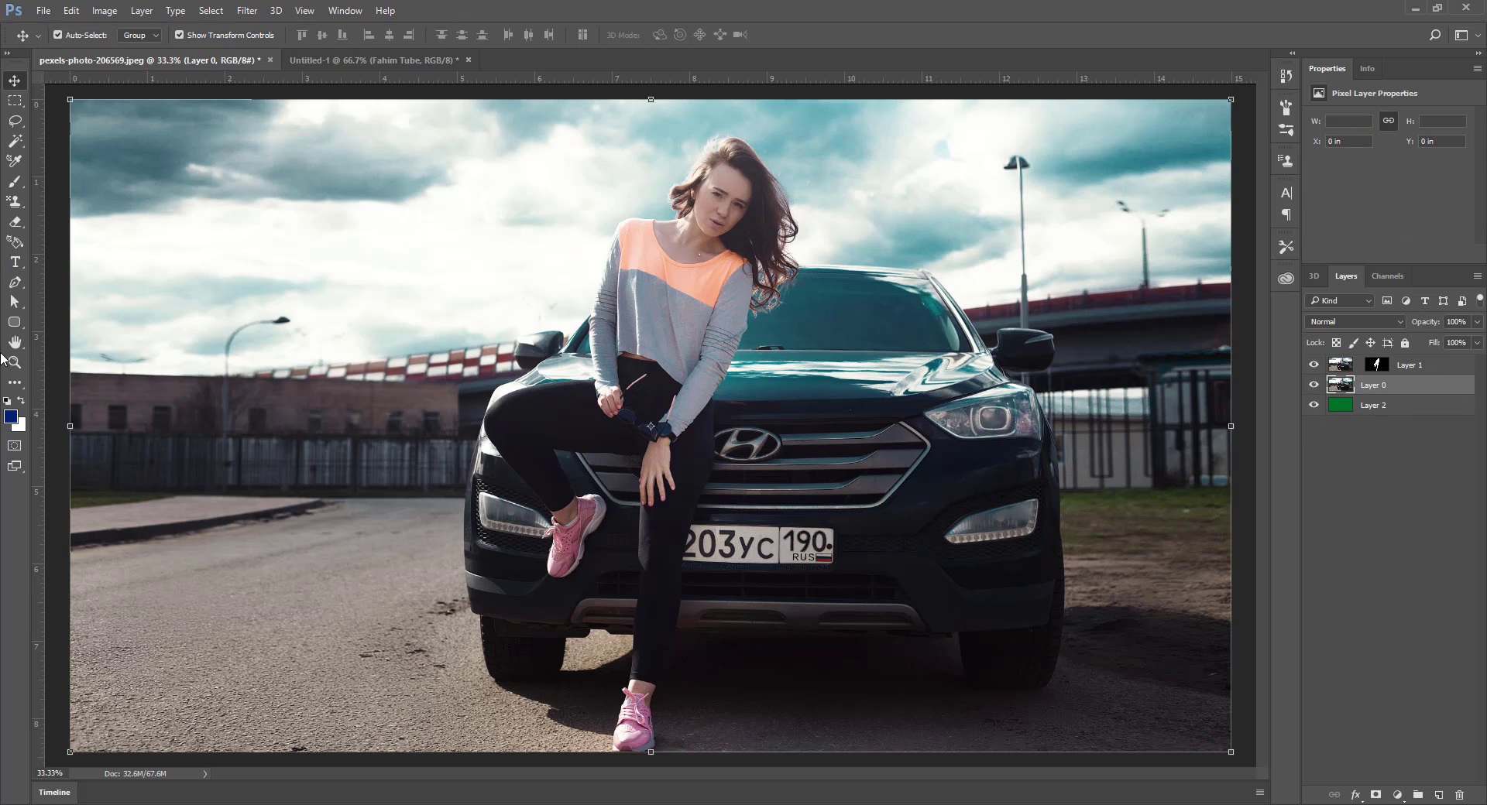
Step: Try out the shape tool variants by choosing the Polygon tool and the Custom Shape tool
left_click_drag(15, 322, 145, 353)
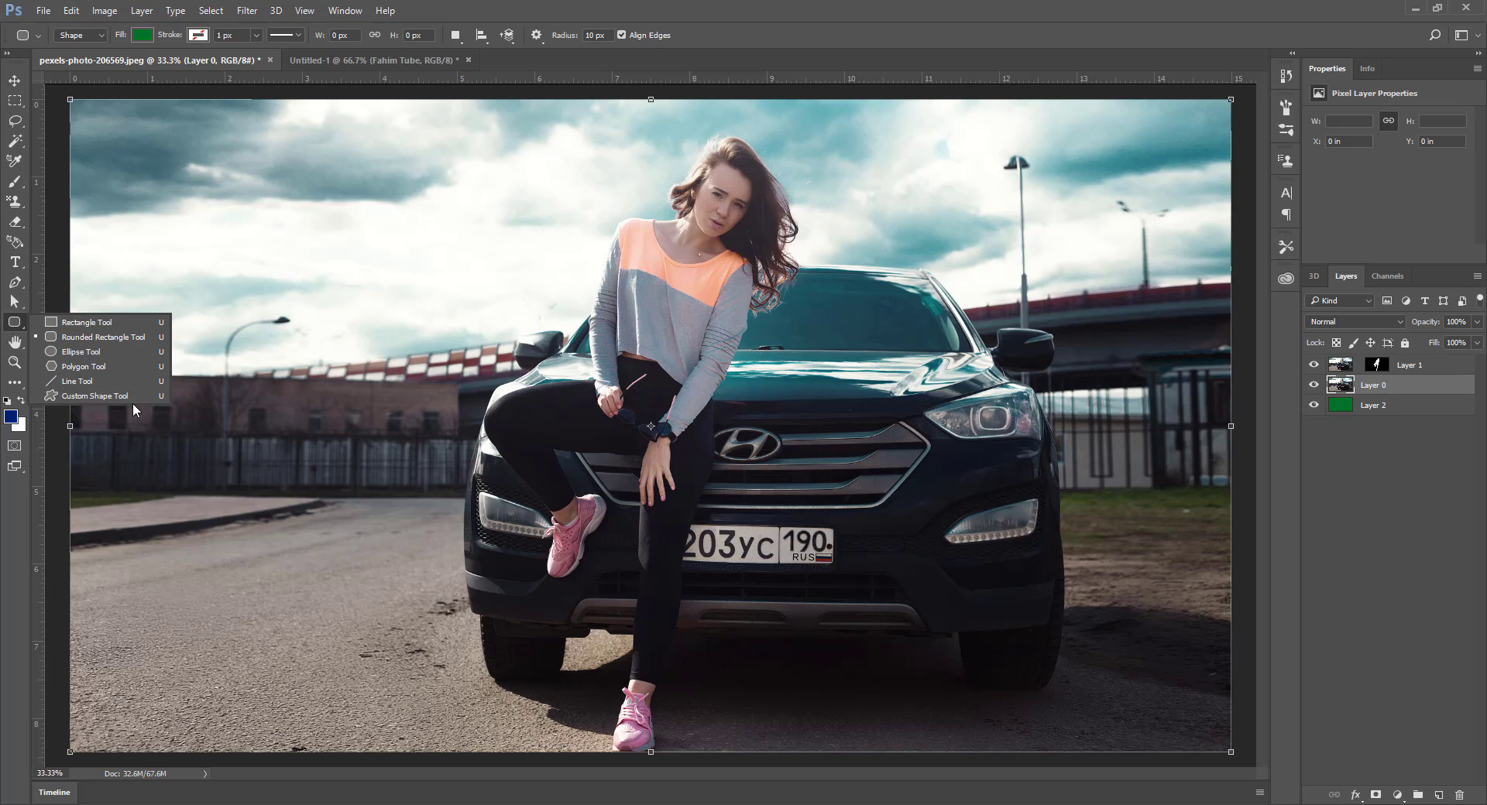
left_click(113, 366)
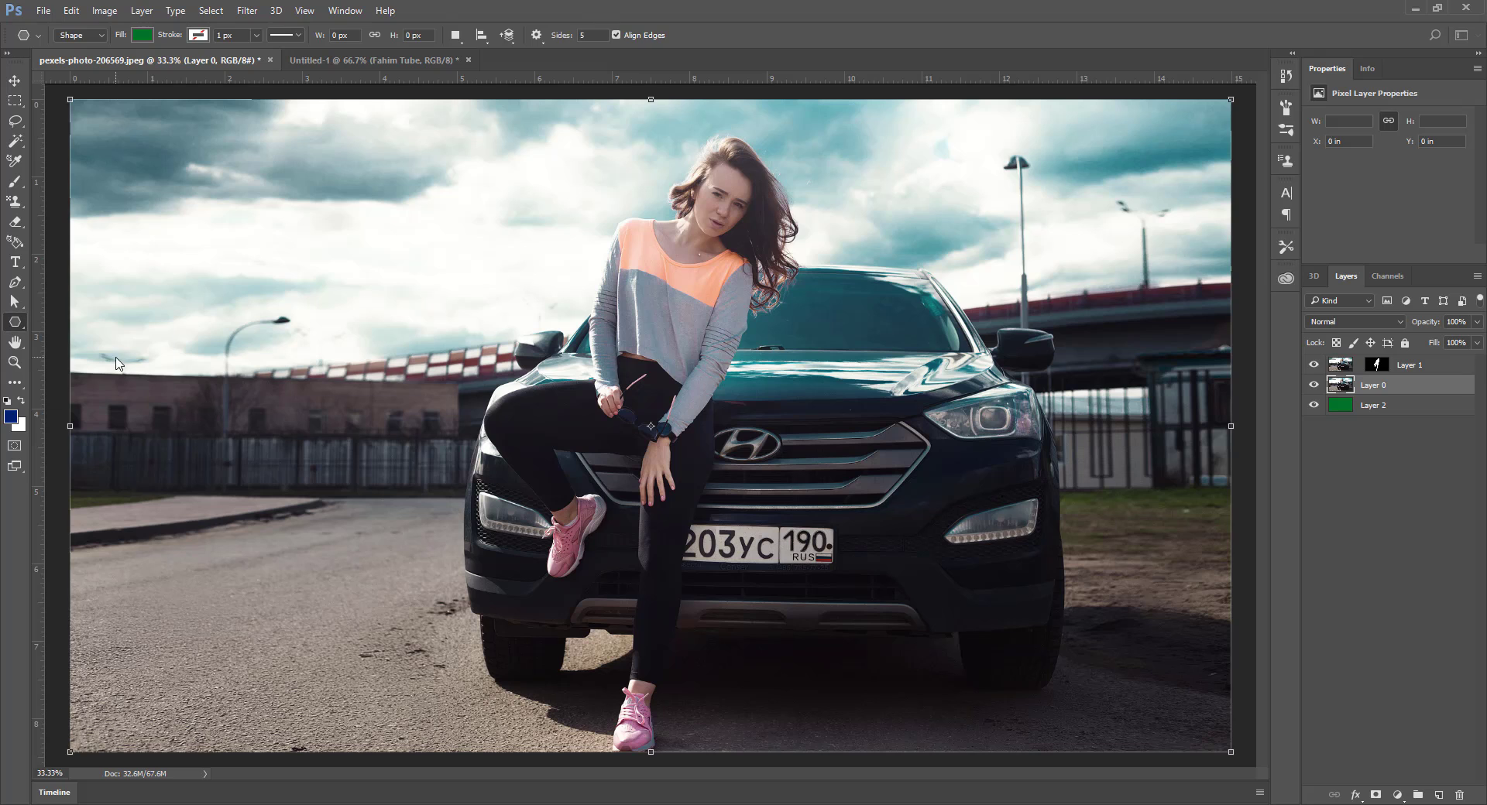
left_click(15, 322)
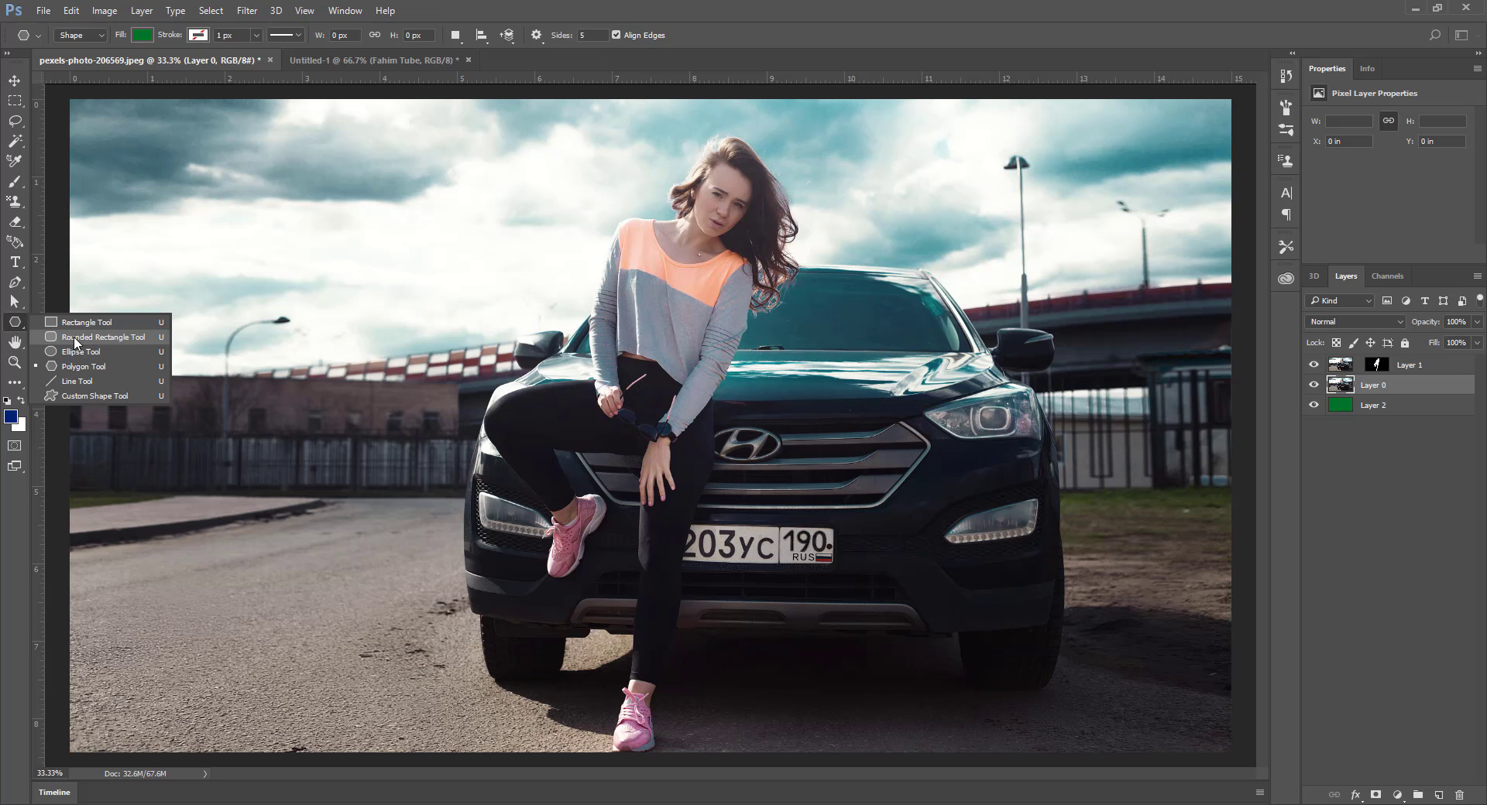
left_click(95, 396)
Step: Switch to the Untitled-1 document and move the black and red title text up to about Y 1.45 in
left_click(385, 57)
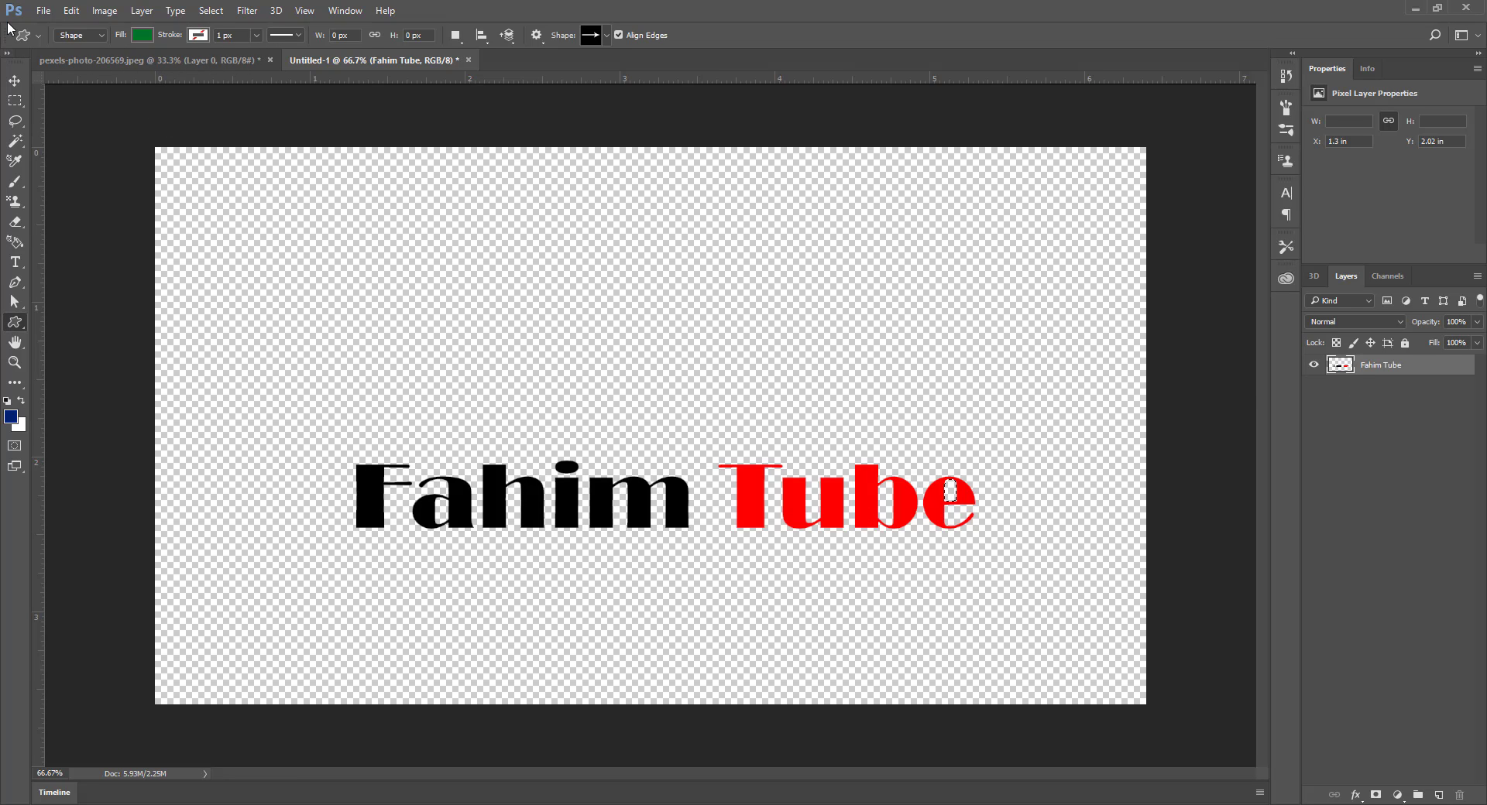
left_click(14, 80)
left_click_drag(675, 507, 640, 411)
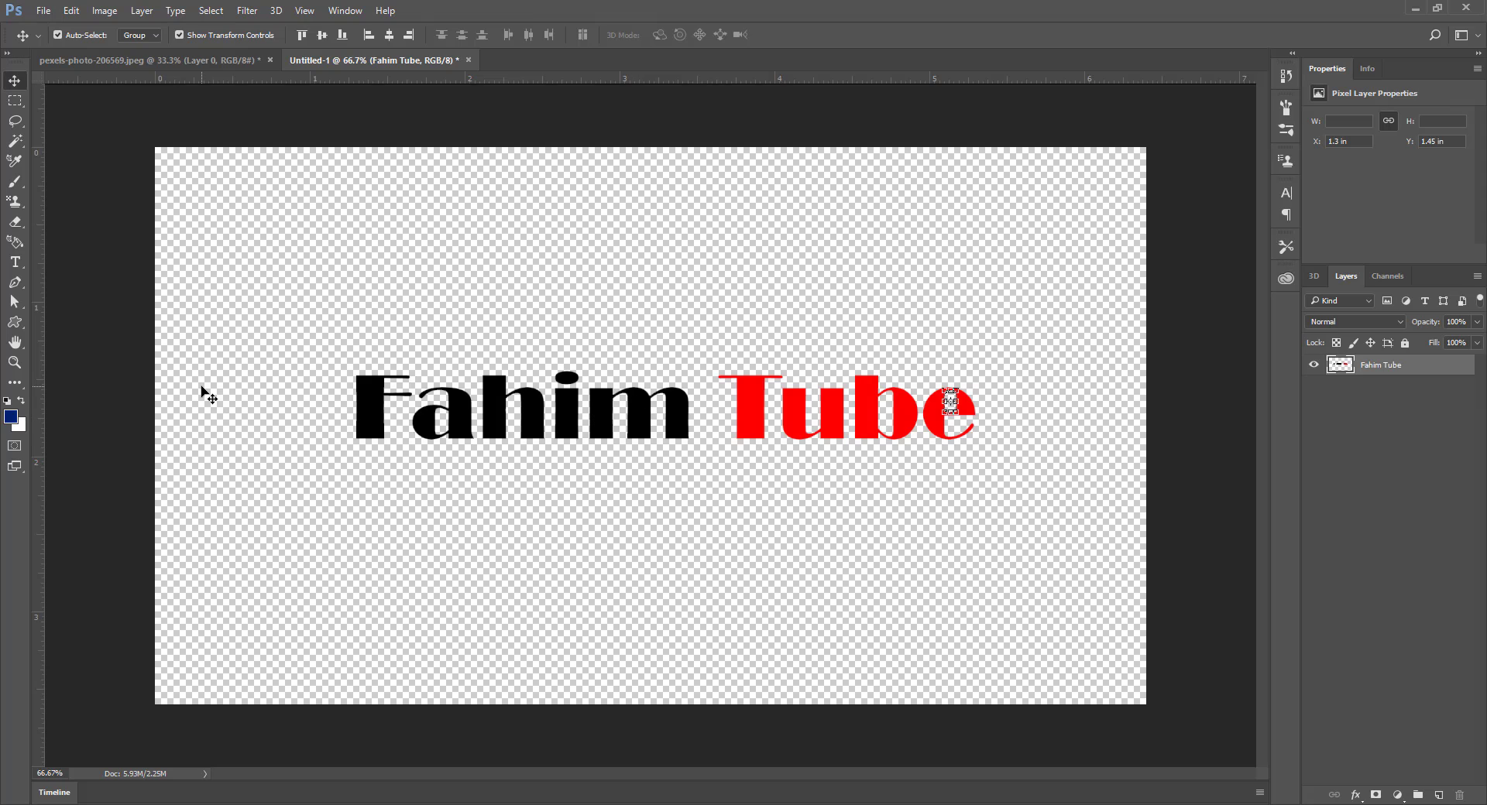
Step: Cover the whole canvas with a green rectangle shape about 1923 by 1084 px and move the title text layer above it
left_click(13, 324)
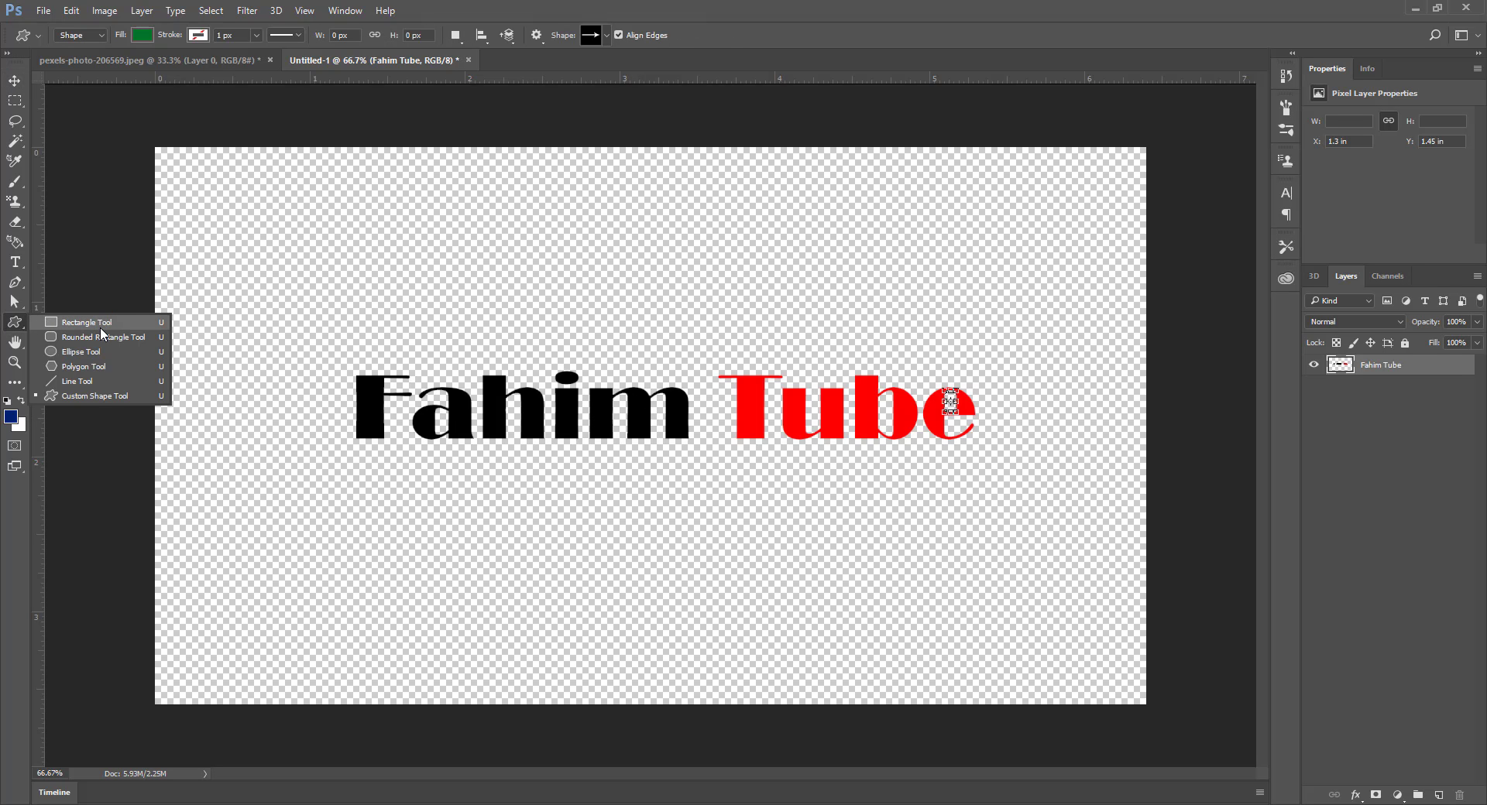
left_click(86, 322)
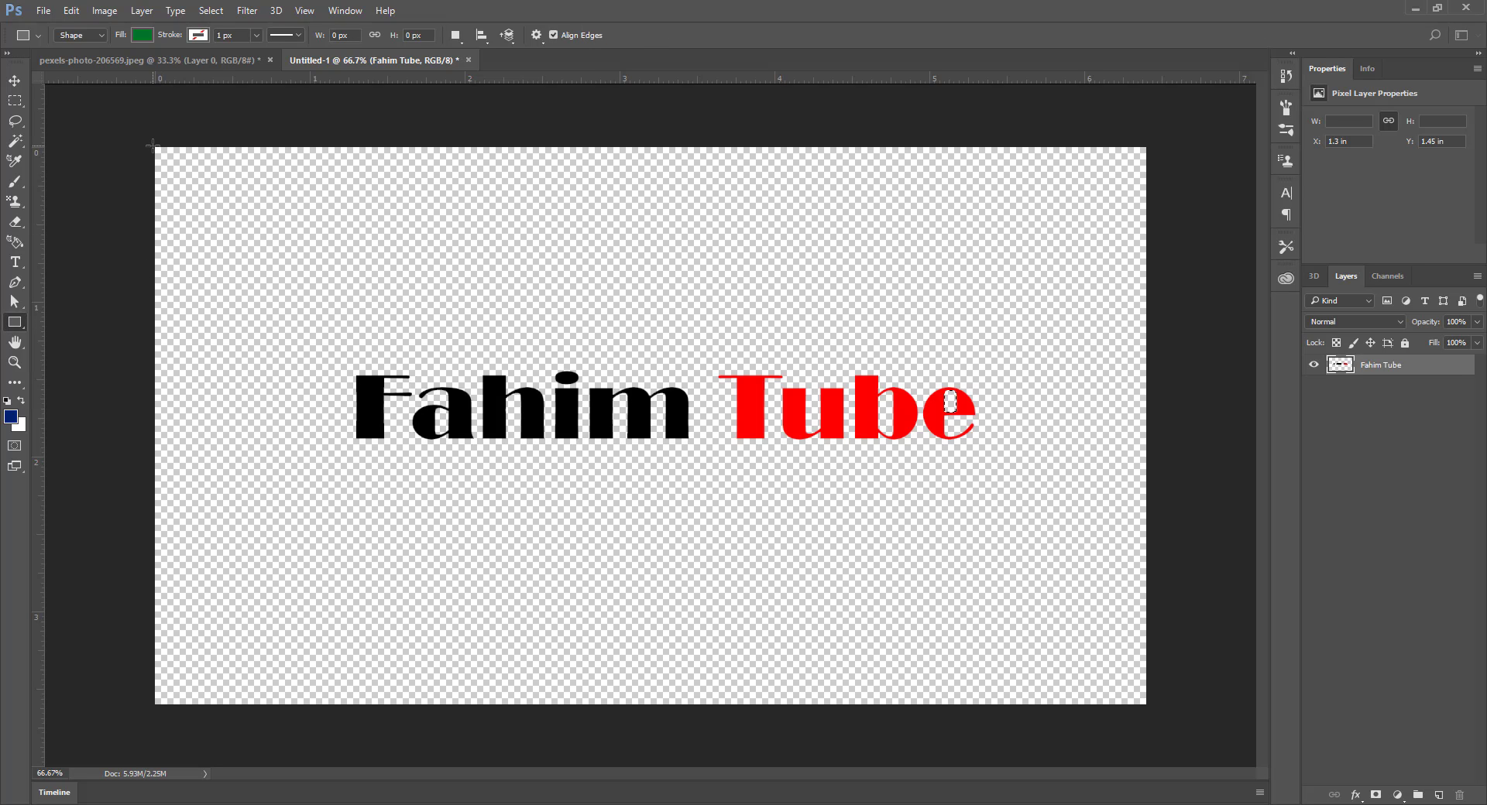
left_click_drag(153, 144, 1146, 704)
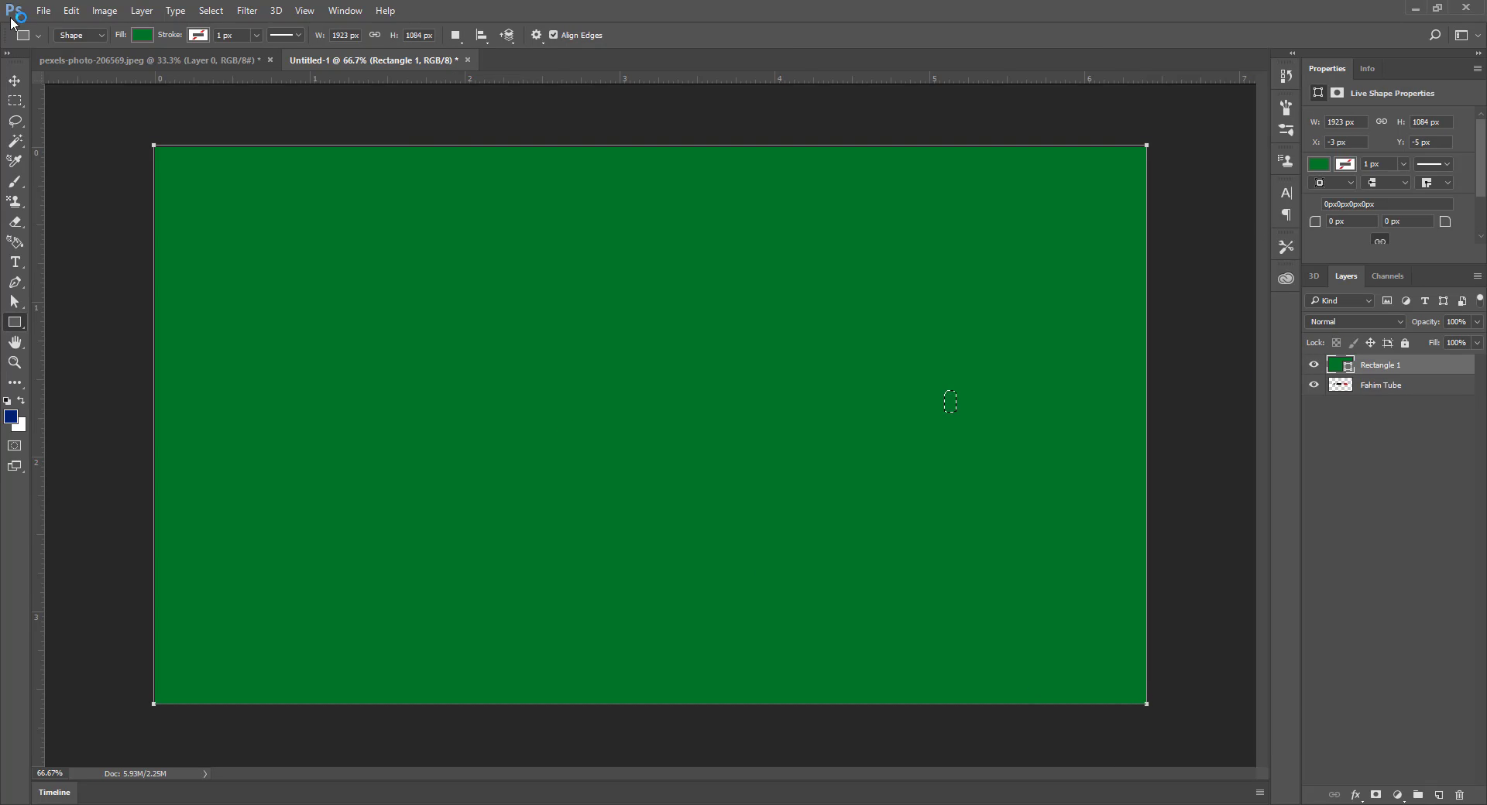
left_click(15, 80)
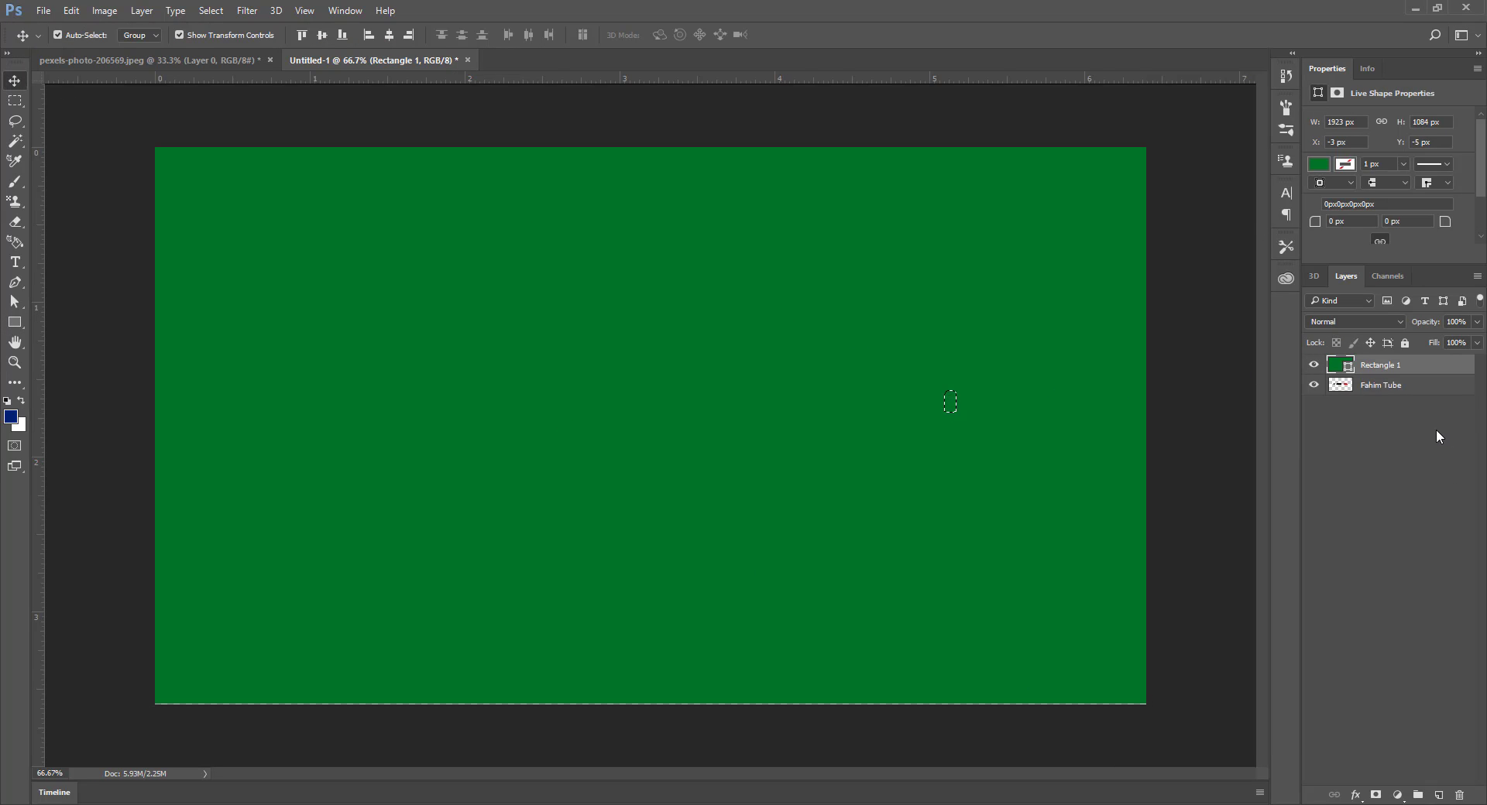
left_click_drag(1383, 384, 1394, 364)
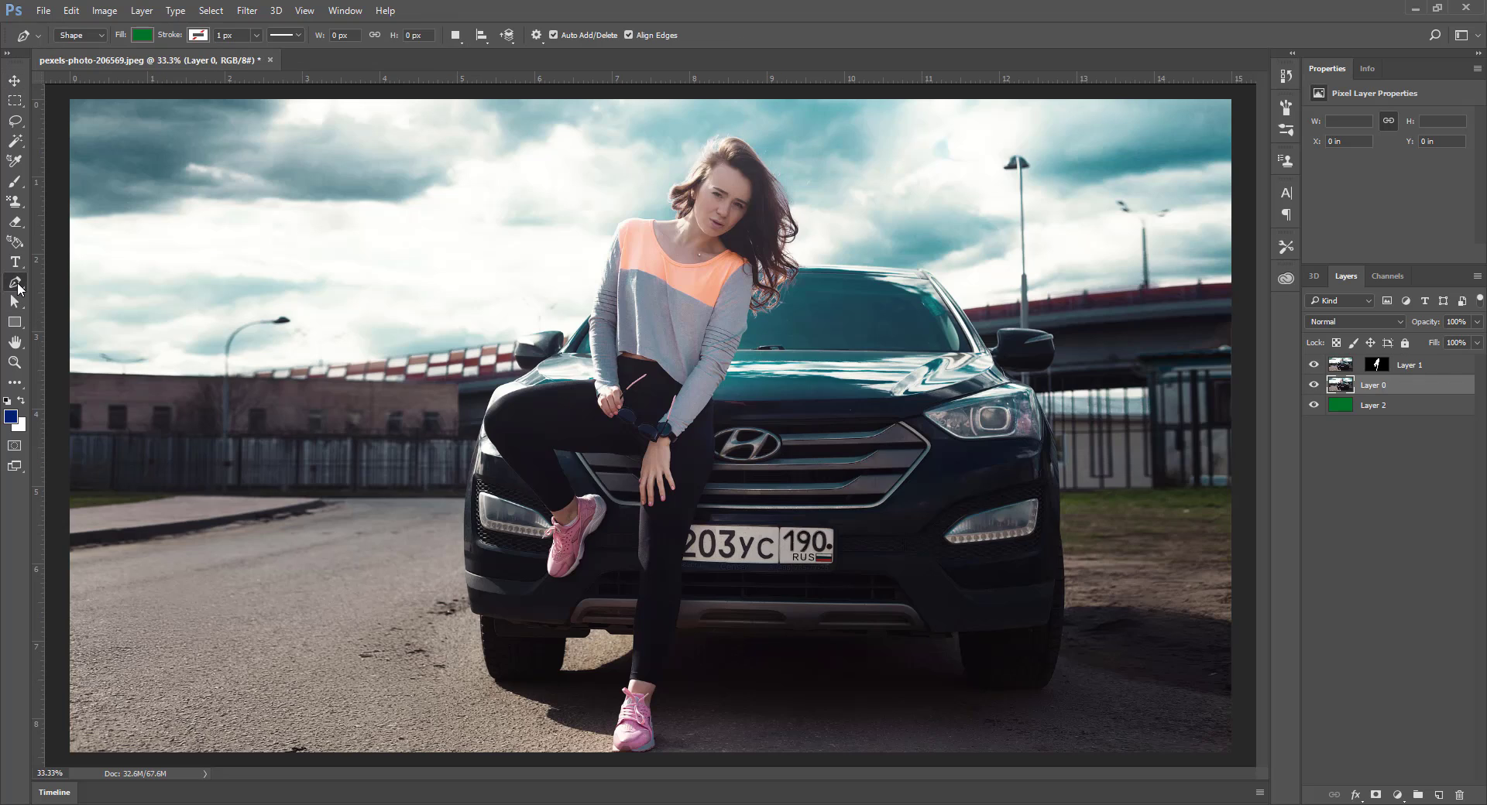
Step: Start a green Pen tool shape in the car photo along the woman's shoe and lower leg
right_click(17, 286)
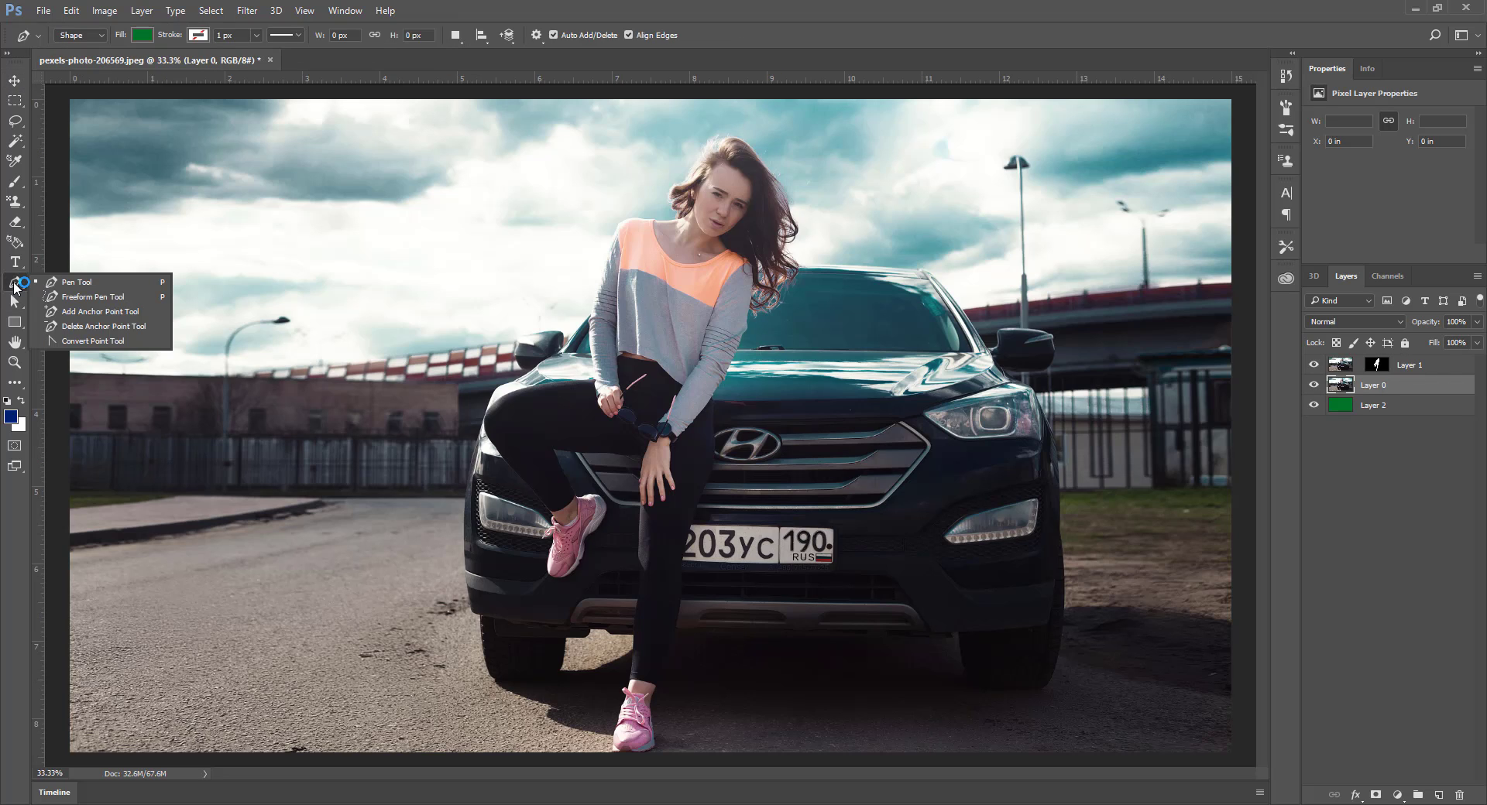
left_click(124, 281)
left_click(652, 746)
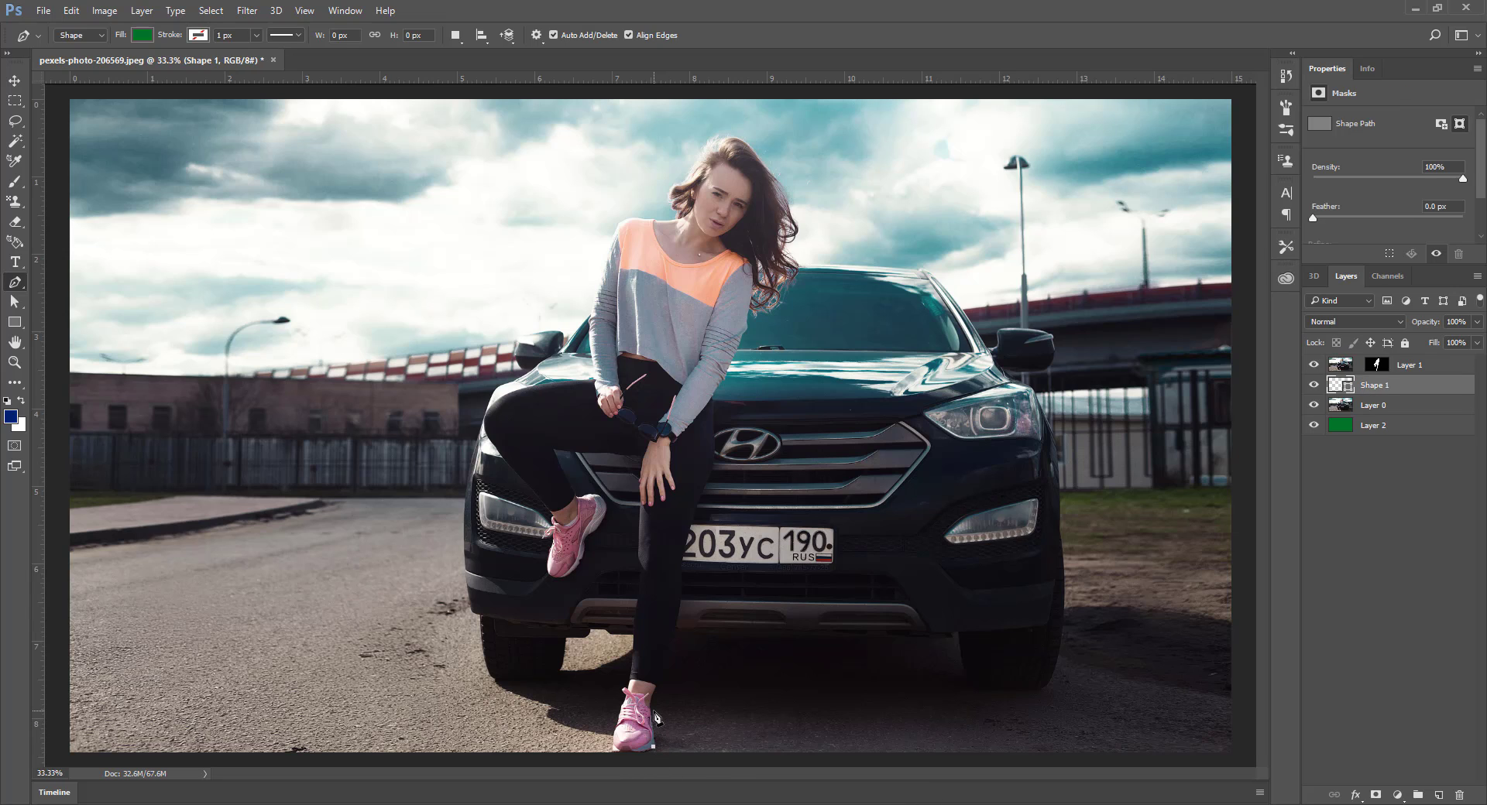
left_click_drag(654, 710, 657, 691)
left_click(675, 631)
left_click(687, 533)
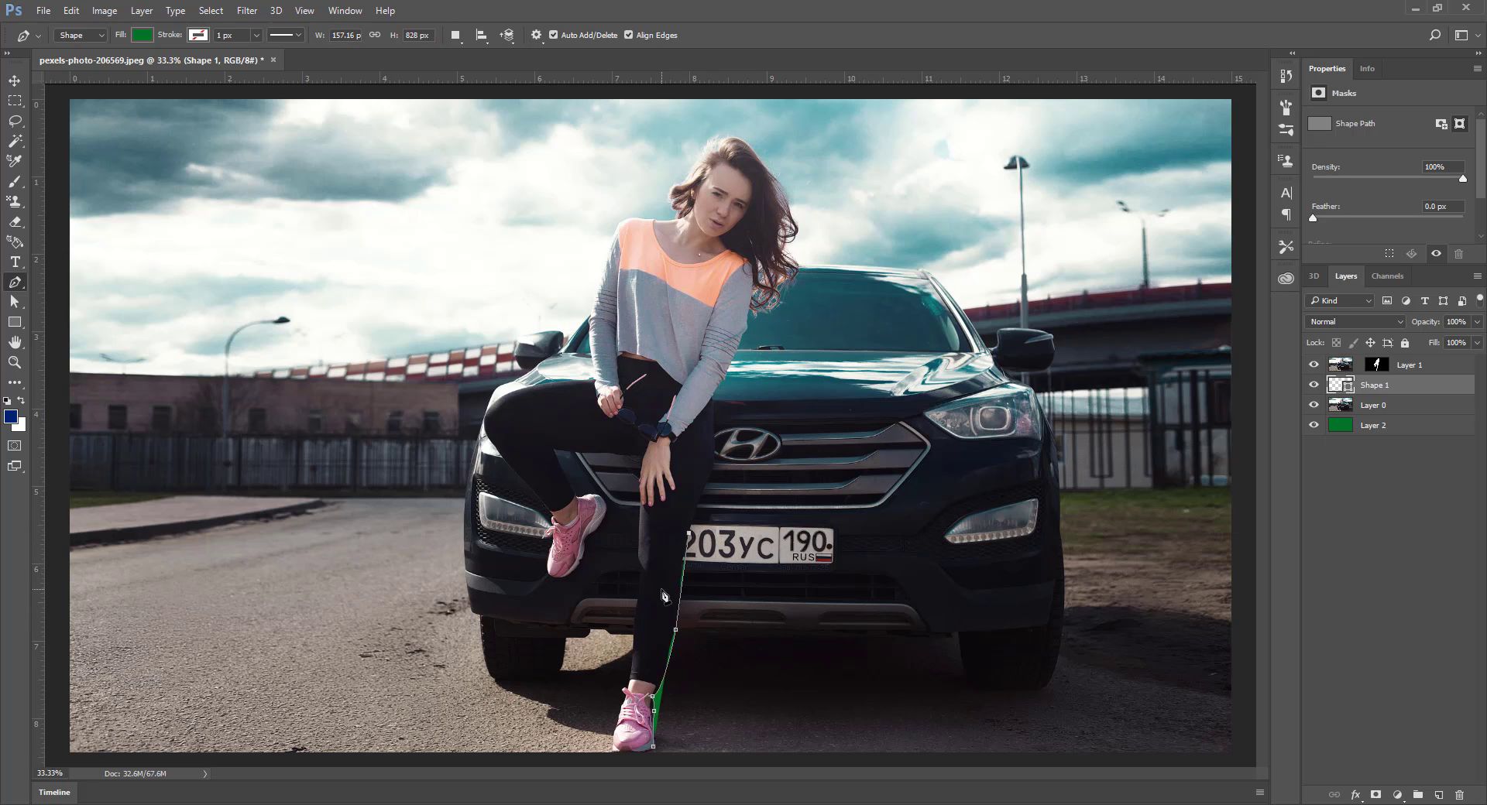
Step: Set the Pen tool to Path mode and undo the partial green shape along the leg
left_click(101, 36)
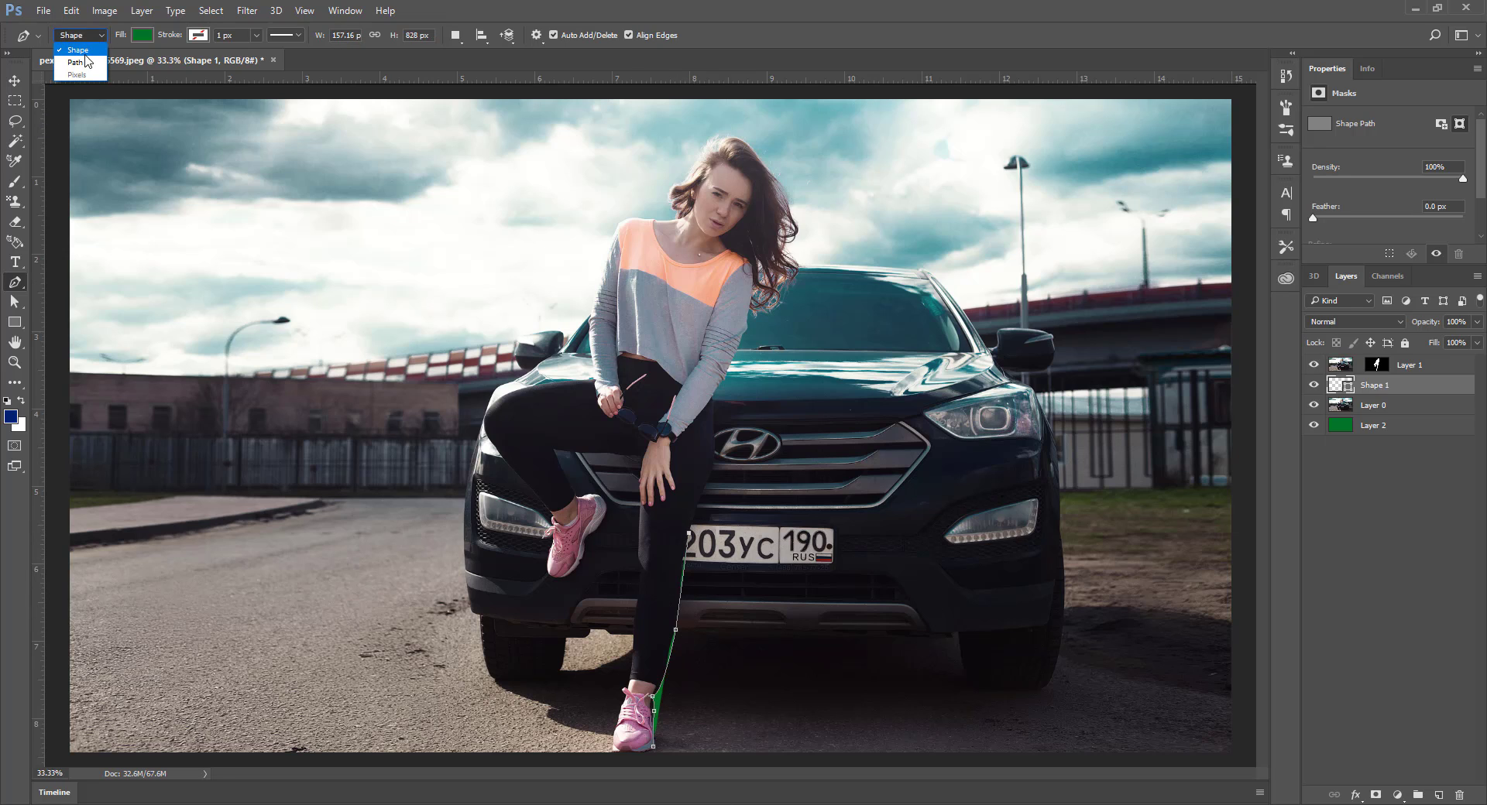
left_click(77, 62)
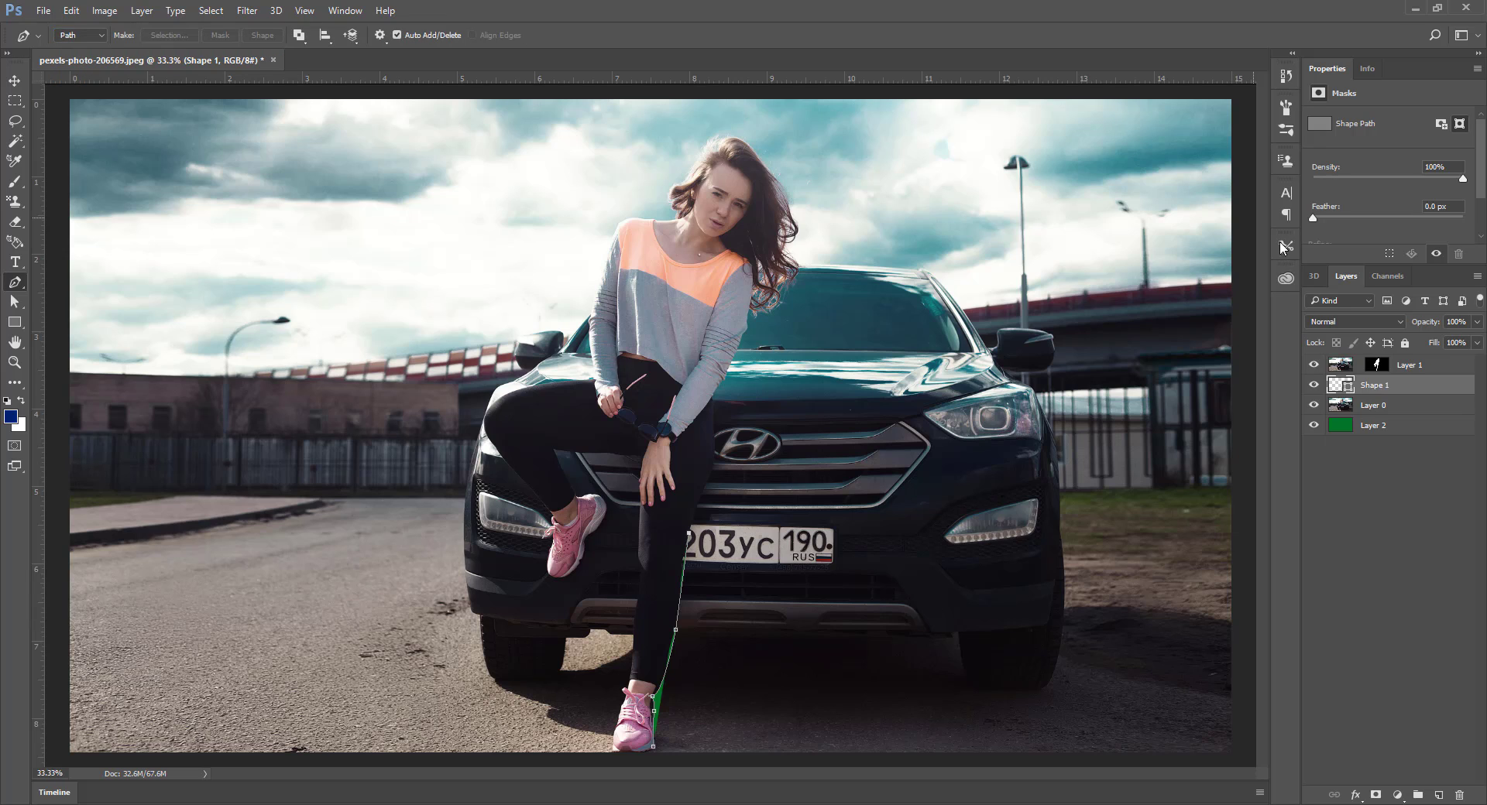
left_click(720, 416)
key("ctrl+alt+z")
key("ctrl+alt+z")
key("ctrl+alt+z")
key("ctrl+alt+z")
key("ctrl+alt+z")
key("ctrl+alt+z")
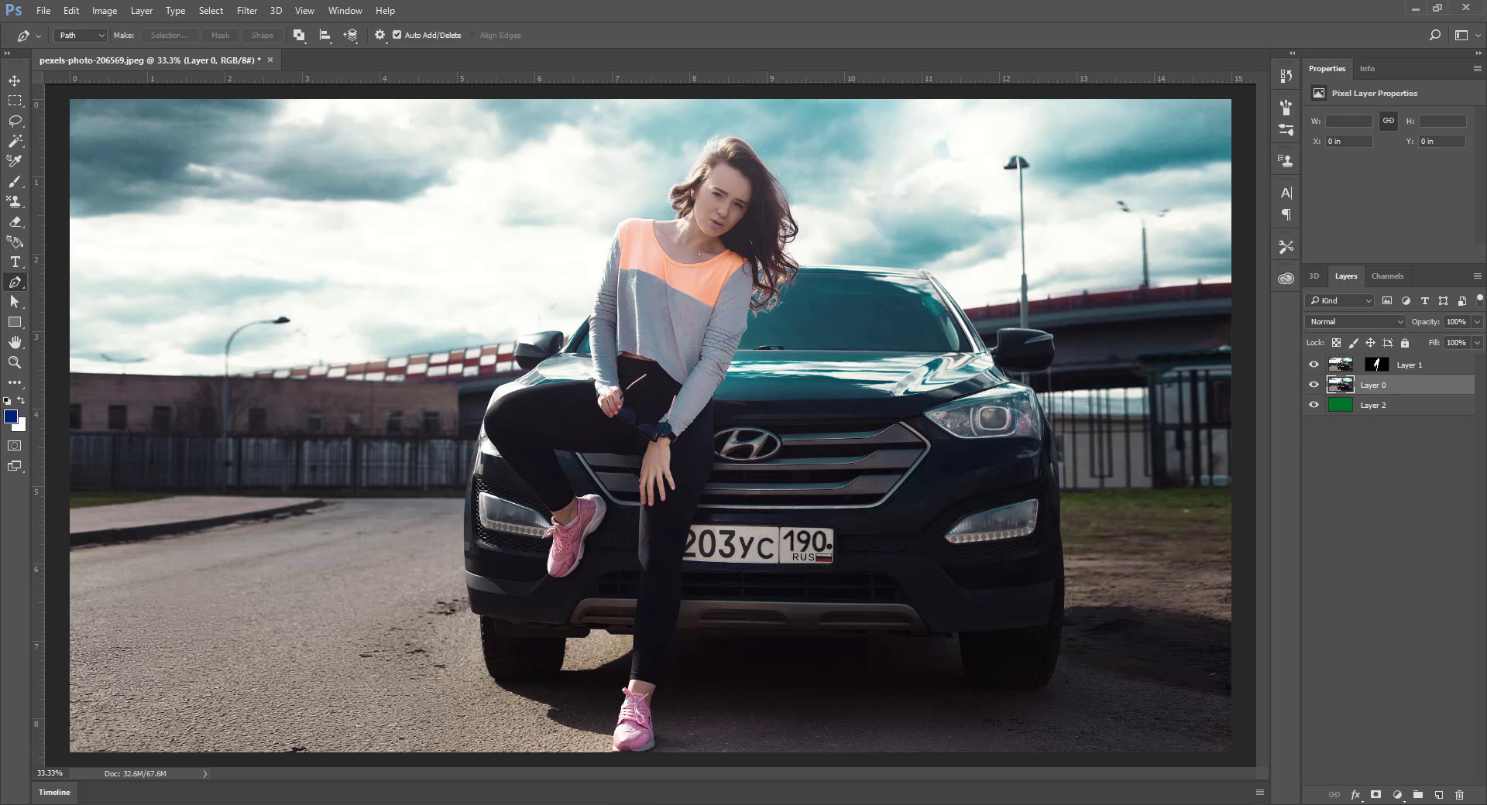
Step: Trace a closed Pen path loosely around the woman, starting and ending at the heel of her lower shoe
left_click(653, 742)
left_click(657, 687)
left_click(677, 645)
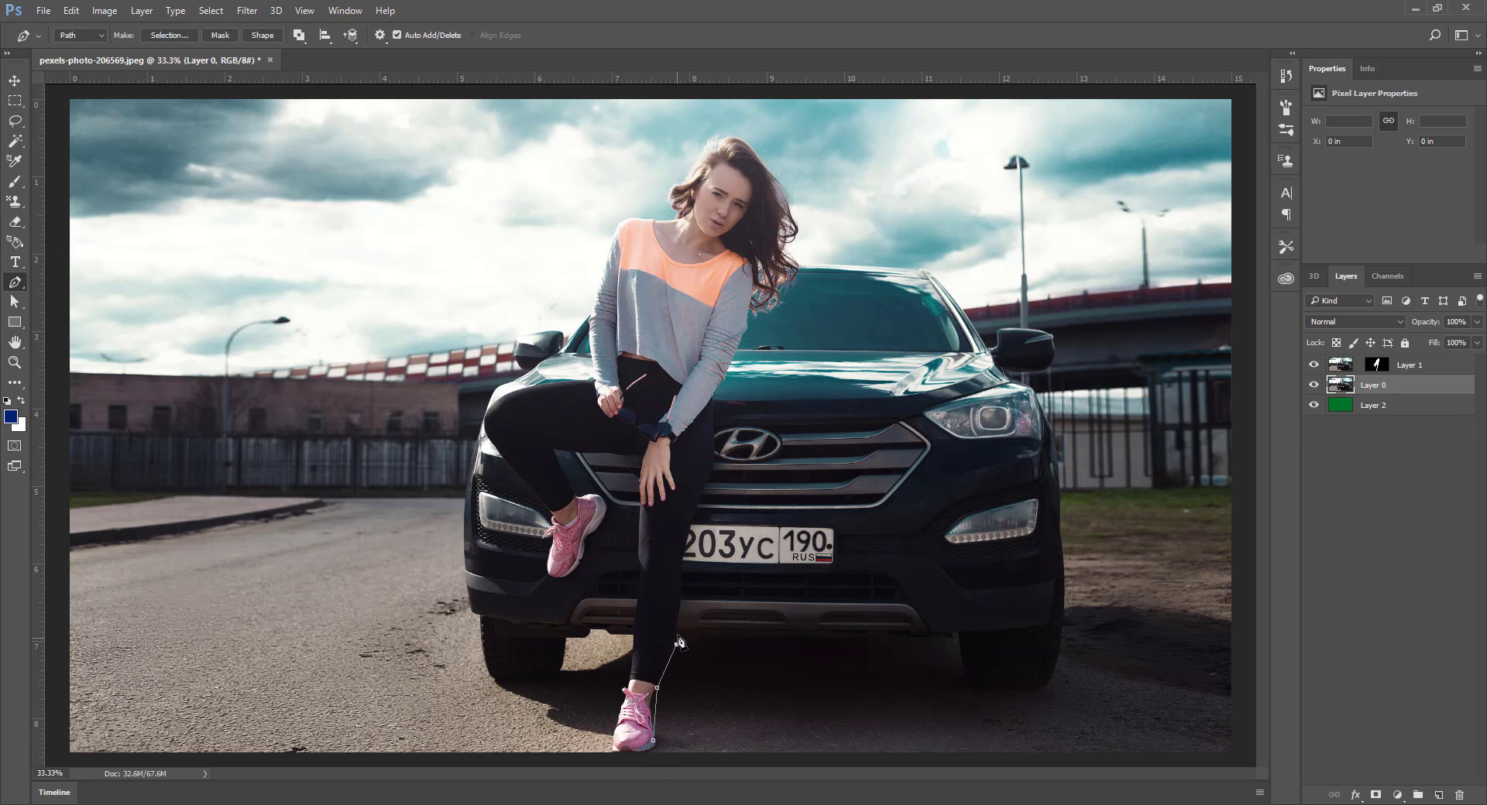
left_click(681, 594)
left_click(693, 516)
left_click(709, 484)
left_click(719, 447)
left_click(739, 341)
left_click(757, 282)
left_click(772, 236)
left_click(753, 136)
left_click(668, 138)
left_click(669, 186)
left_click(654, 216)
left_click(618, 230)
left_click(557, 250)
left_click(552, 283)
left_click(535, 355)
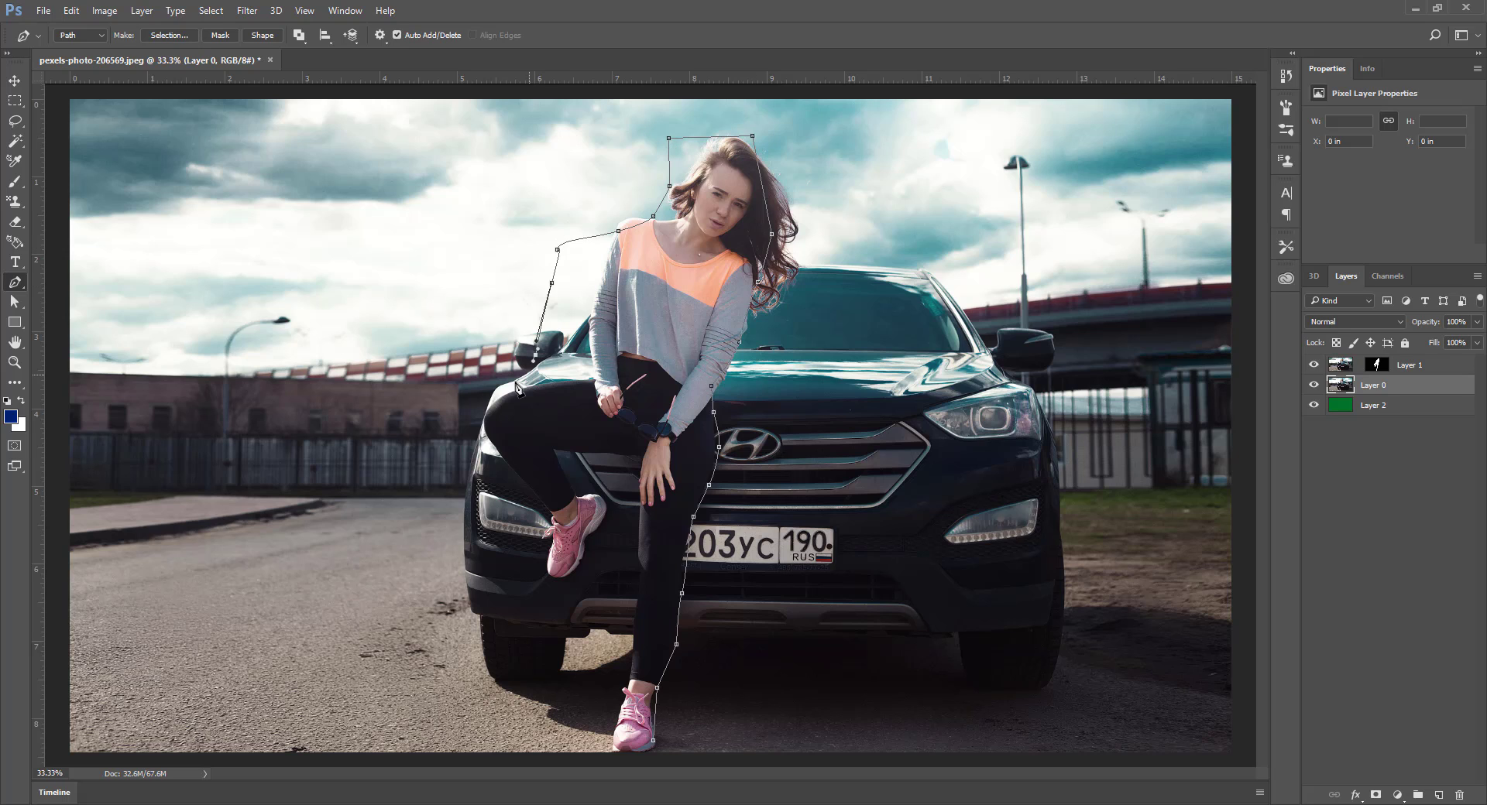
left_click(514, 382)
left_click(468, 411)
left_click(451, 457)
left_click(441, 559)
left_click(494, 636)
left_click(539, 695)
left_click(574, 740)
left_click(609, 749)
left_click(653, 744)
Step: Make a new selection from the path and move the selected part of Layer 0 sideways over the car's headlight
right_click(610, 580)
left_click(635, 248)
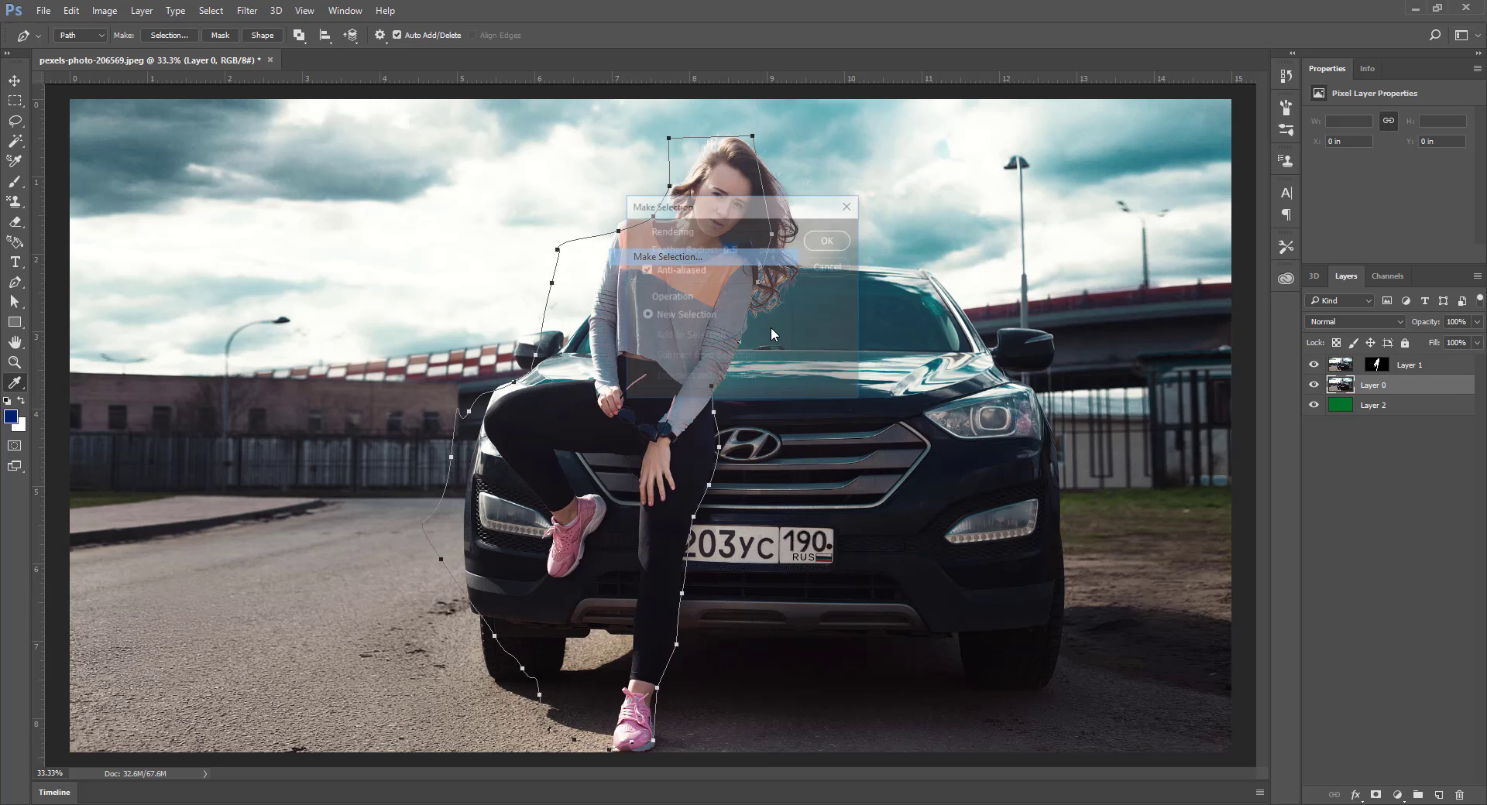
left_click(842, 247)
left_click(15, 81)
left_click_drag(729, 333, 899, 350)
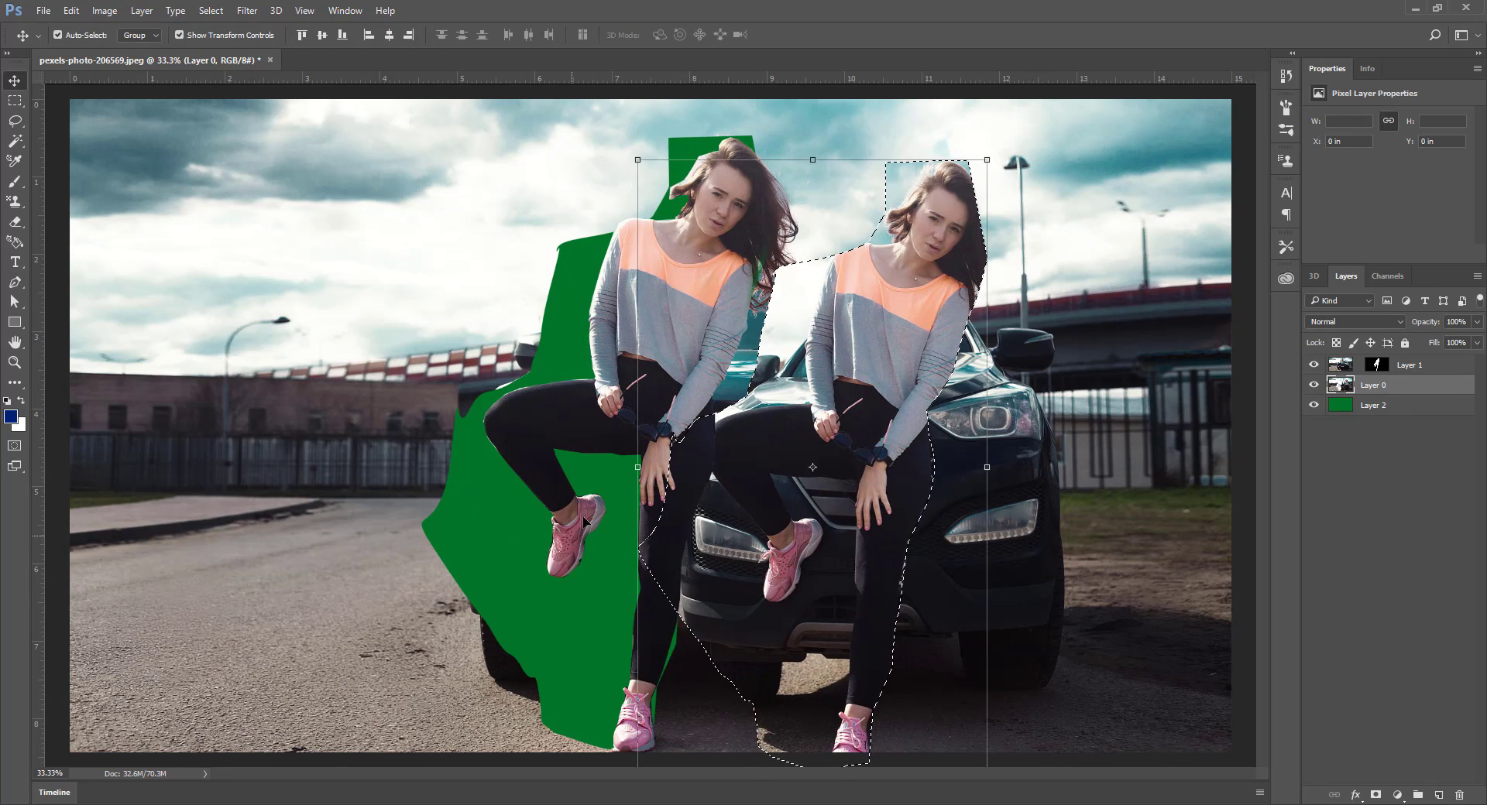
Step: Delete the green Layer 2 from beneath the car photo
left_click(1357, 408)
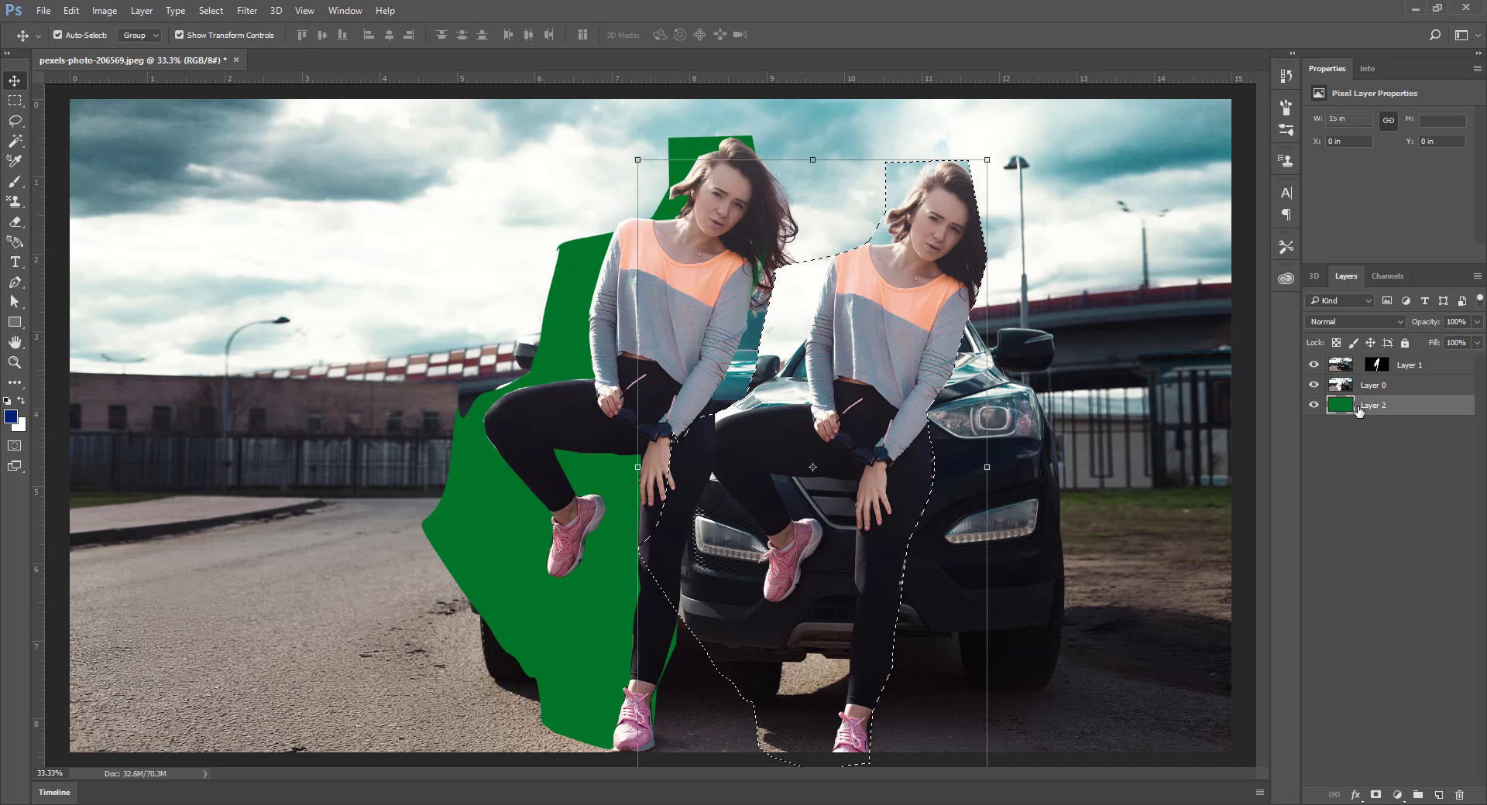
left_click_drag(1356, 410, 1461, 796)
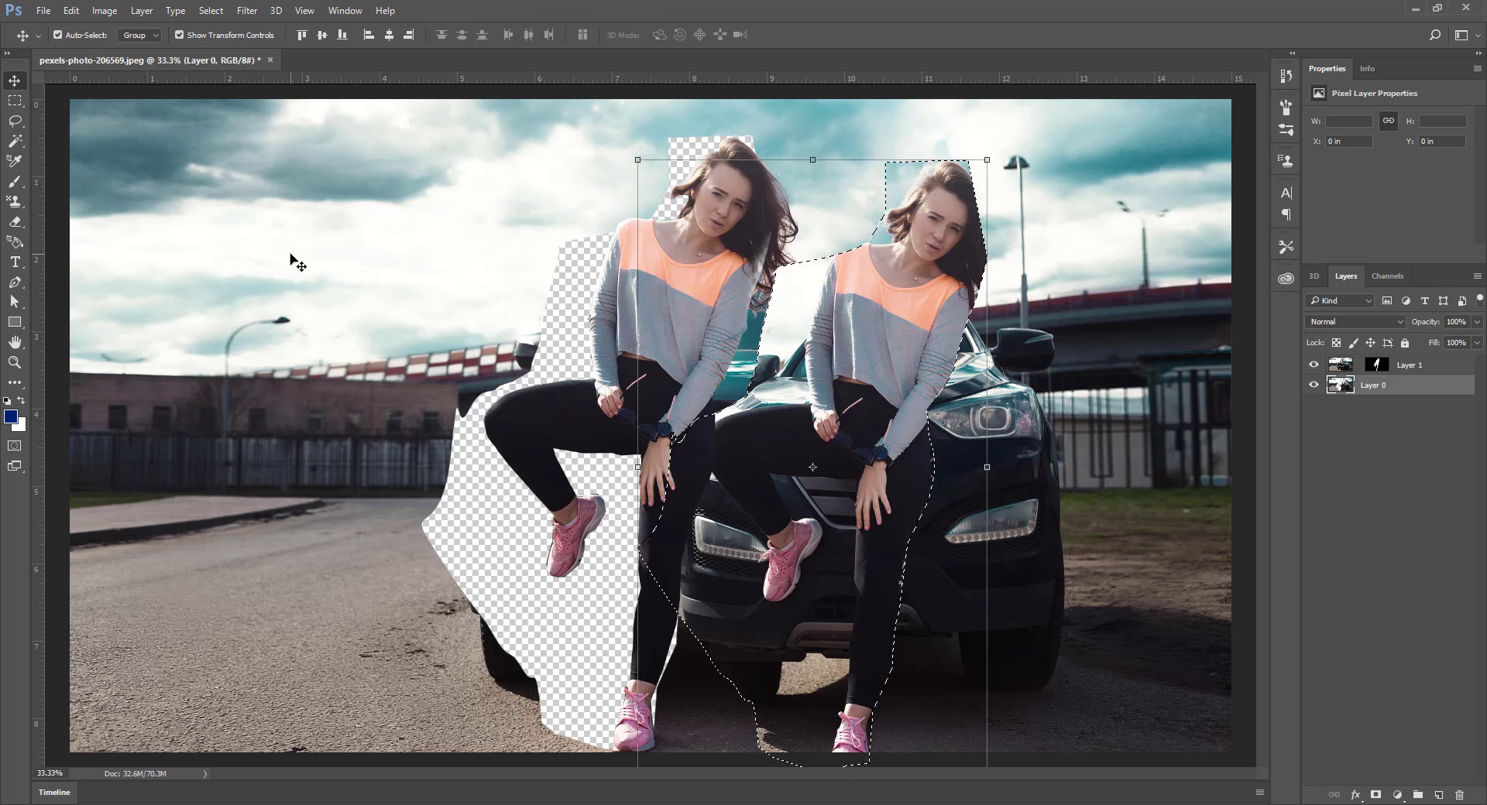
Step: Undo the deletion of the green layer, the moved selection and the last segments of the Pen path
key("ctrl+z")
key("ctrl+z")
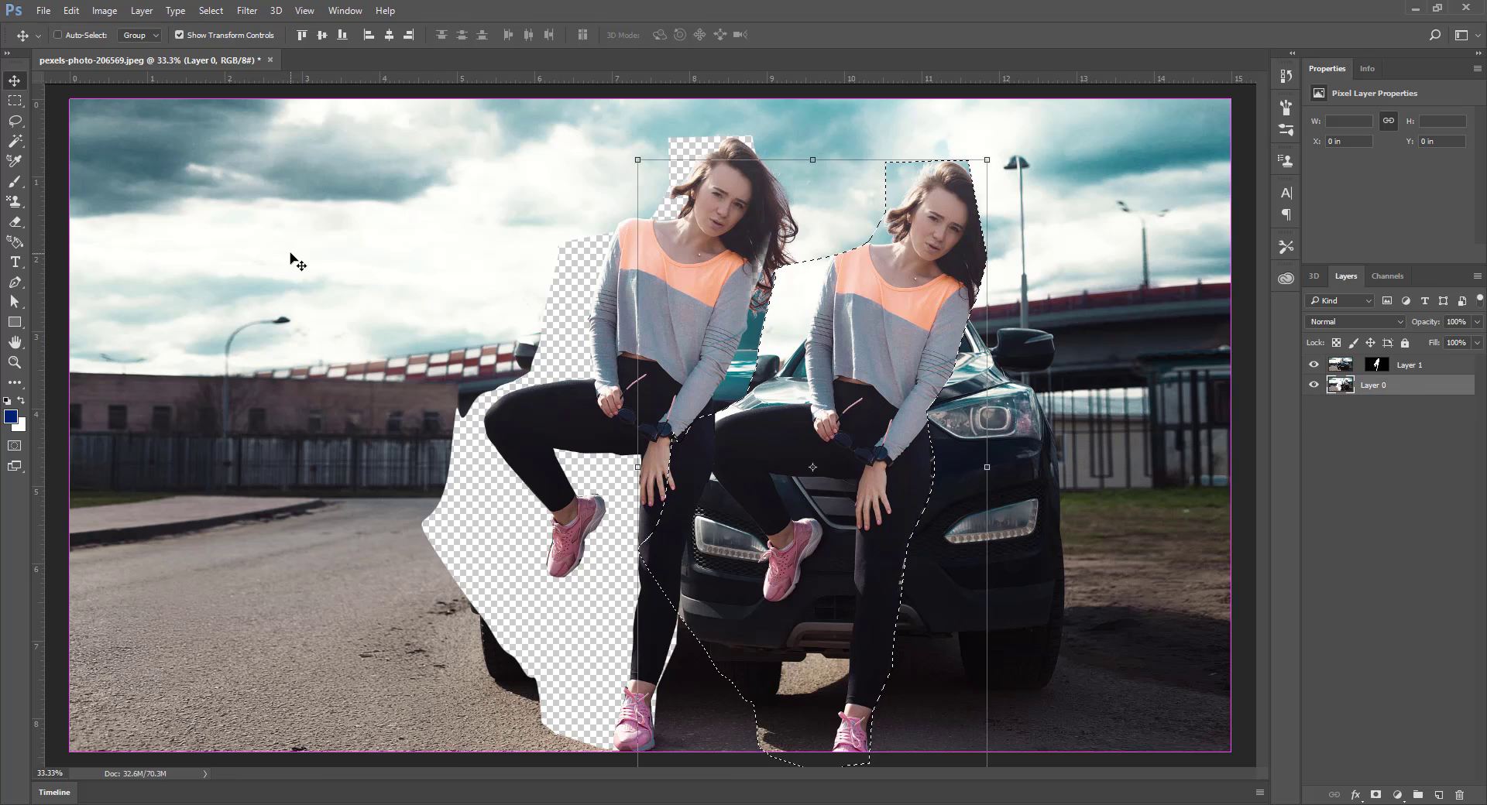
key("ctrl+z")
key("ctrl+alt+z")
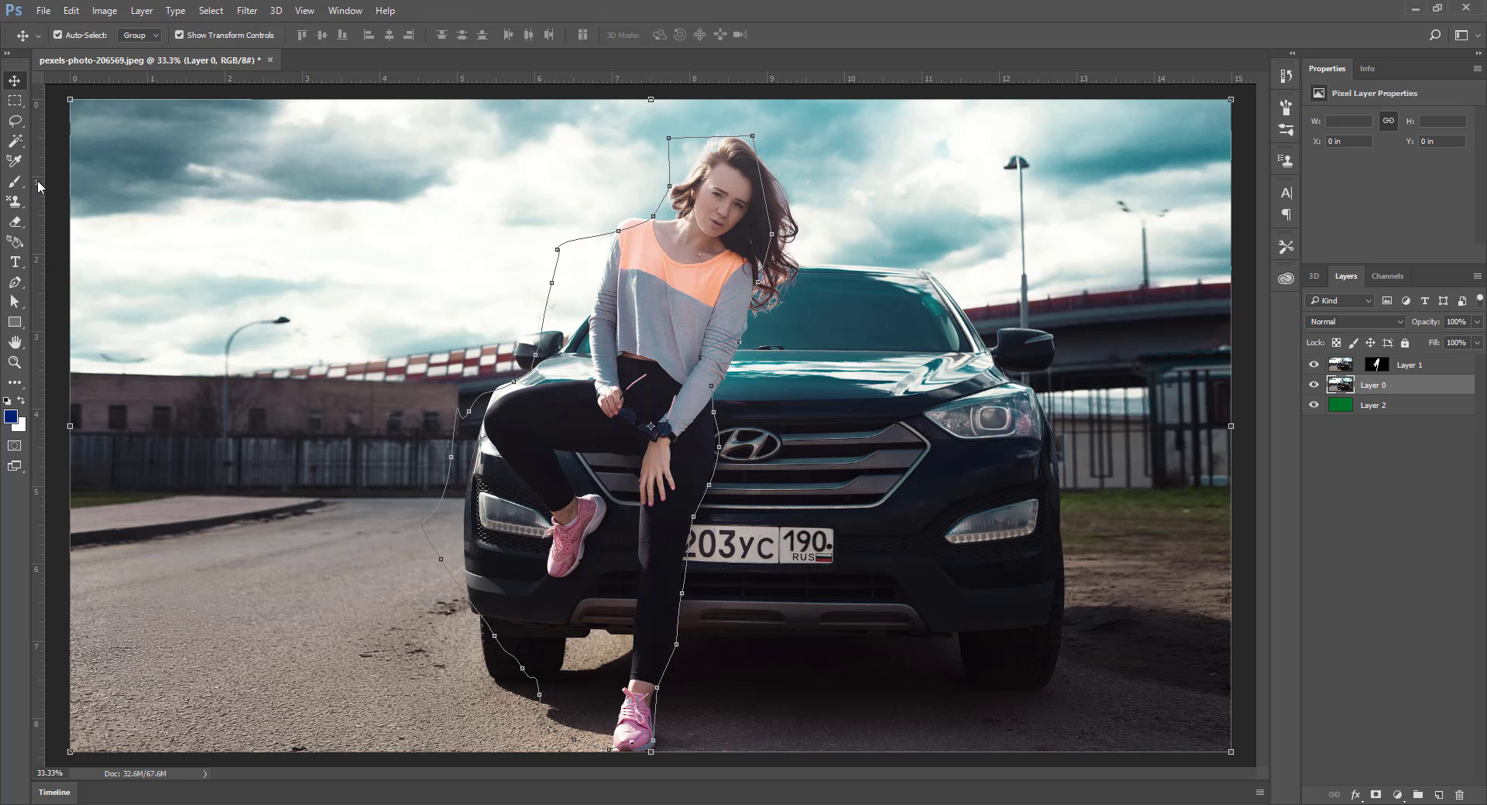
Step: Switch to the Magnetic Lasso tool
left_click(15, 382)
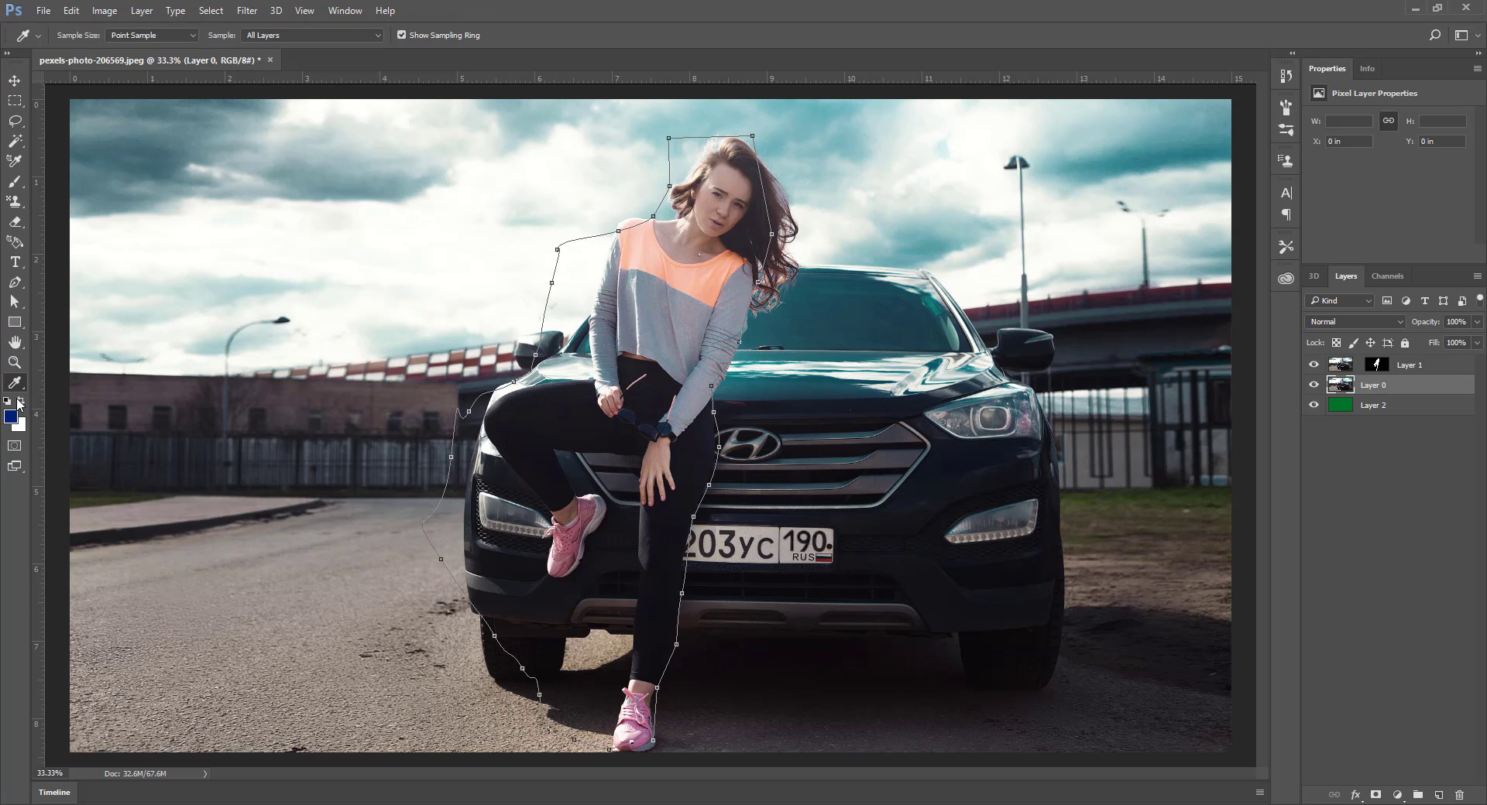
right_click(17, 381)
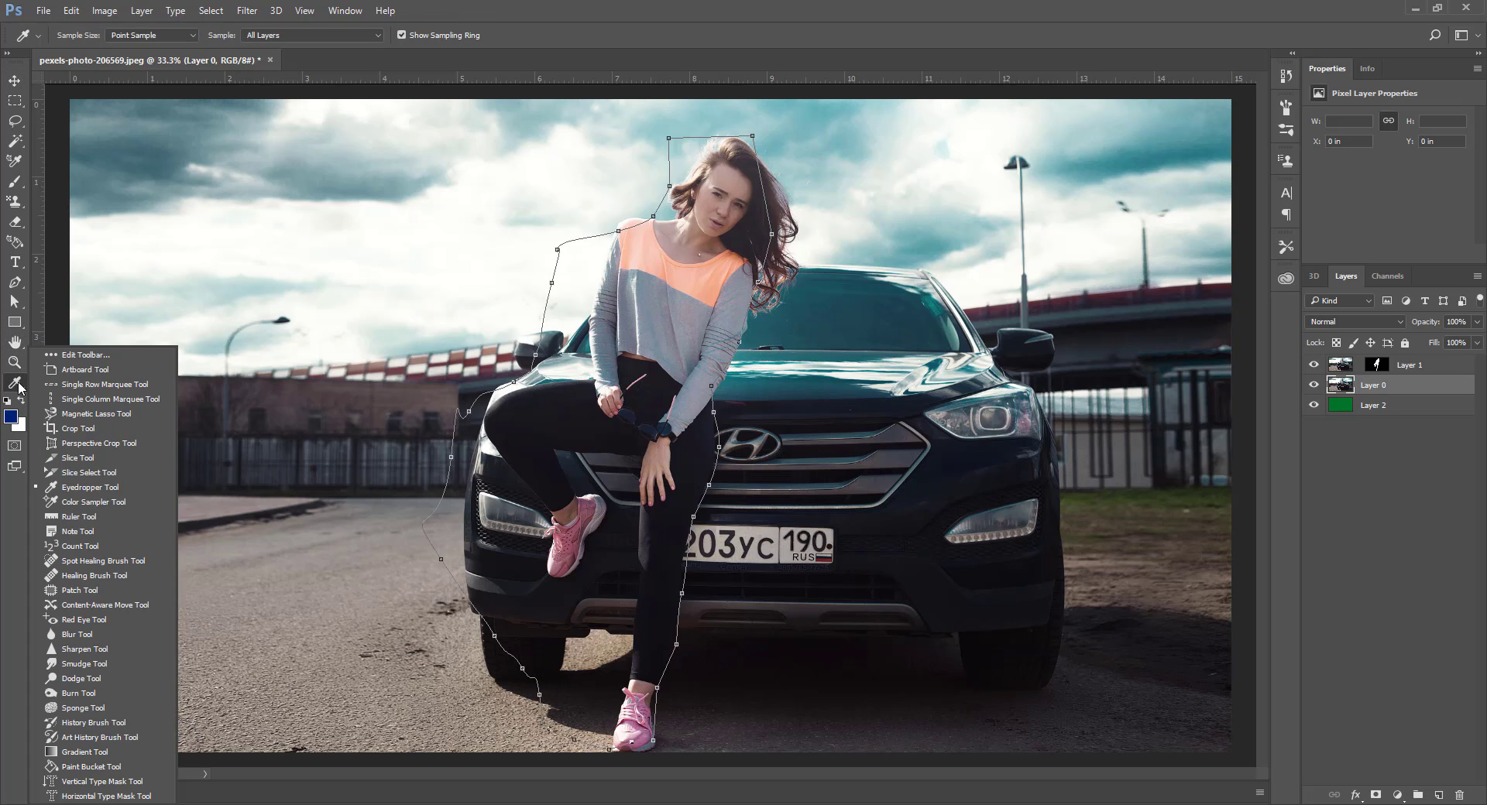
left_click(127, 410)
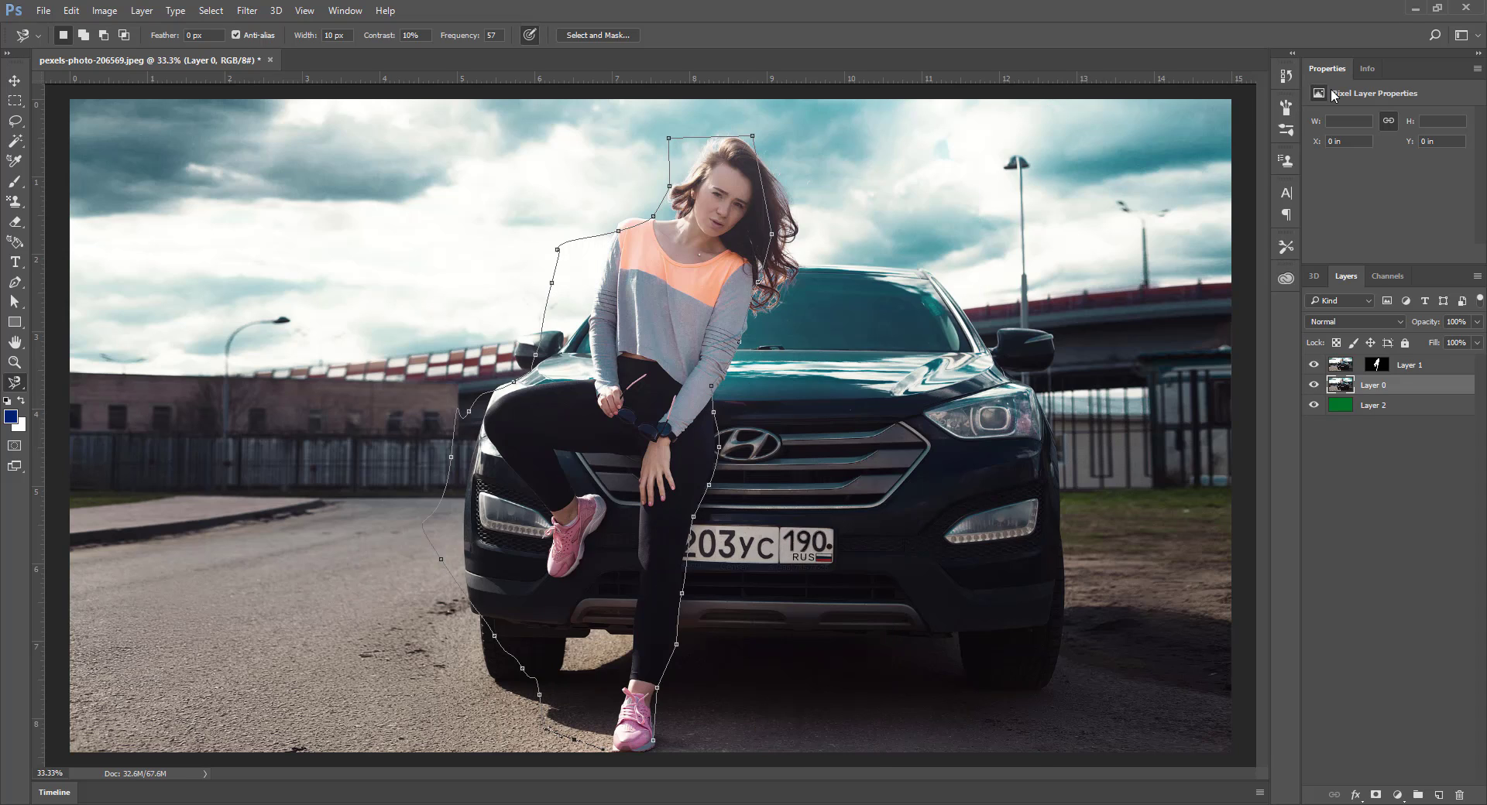
Step: Revert the document history to the Delete Layer state that precedes the new work path
left_click(1286, 76)
scroll(1186, 125, "up", 3)
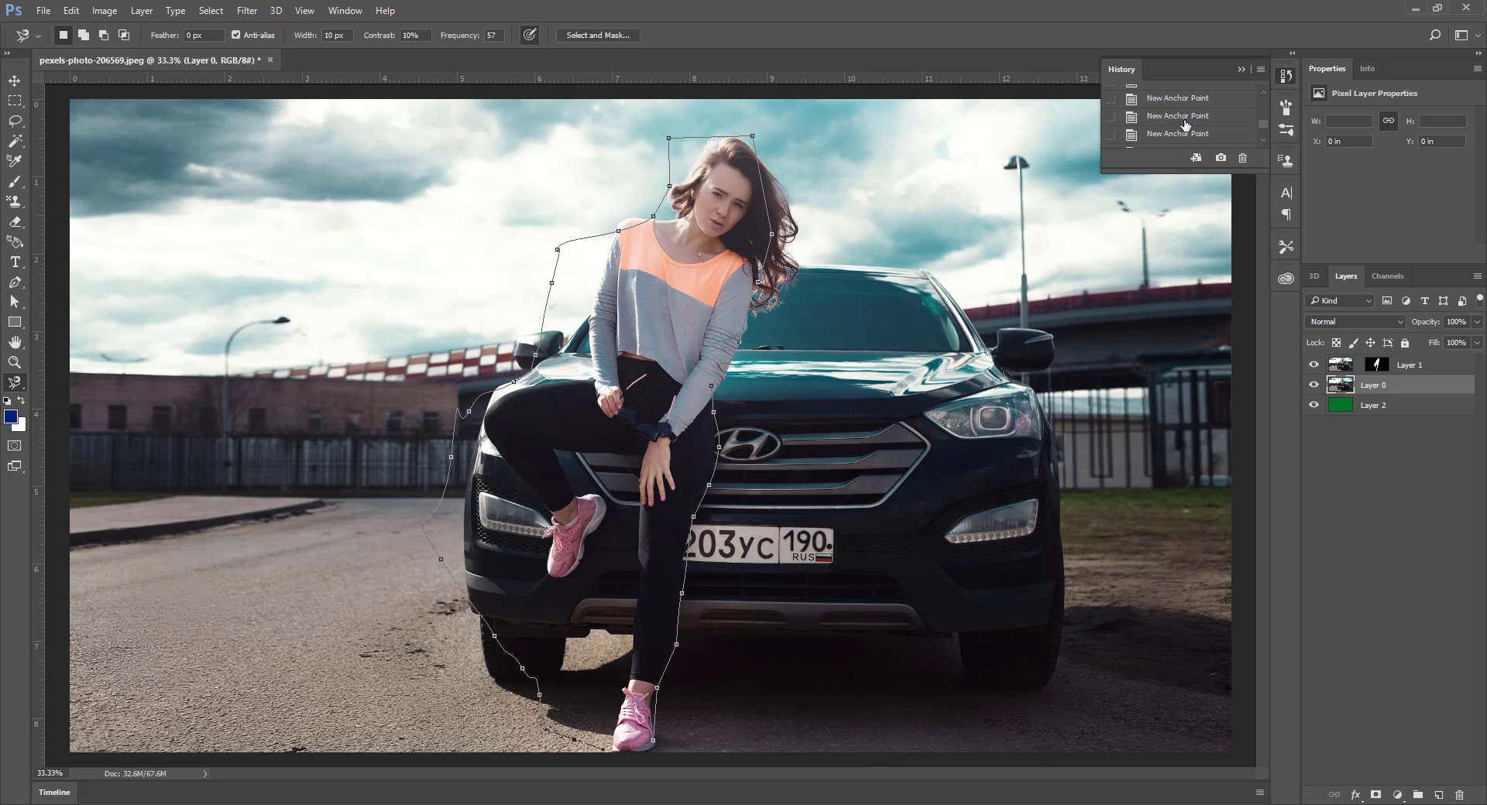
left_click(1185, 123)
left_click(1182, 103)
scroll(1159, 112, "up", 2)
left_click(1193, 115)
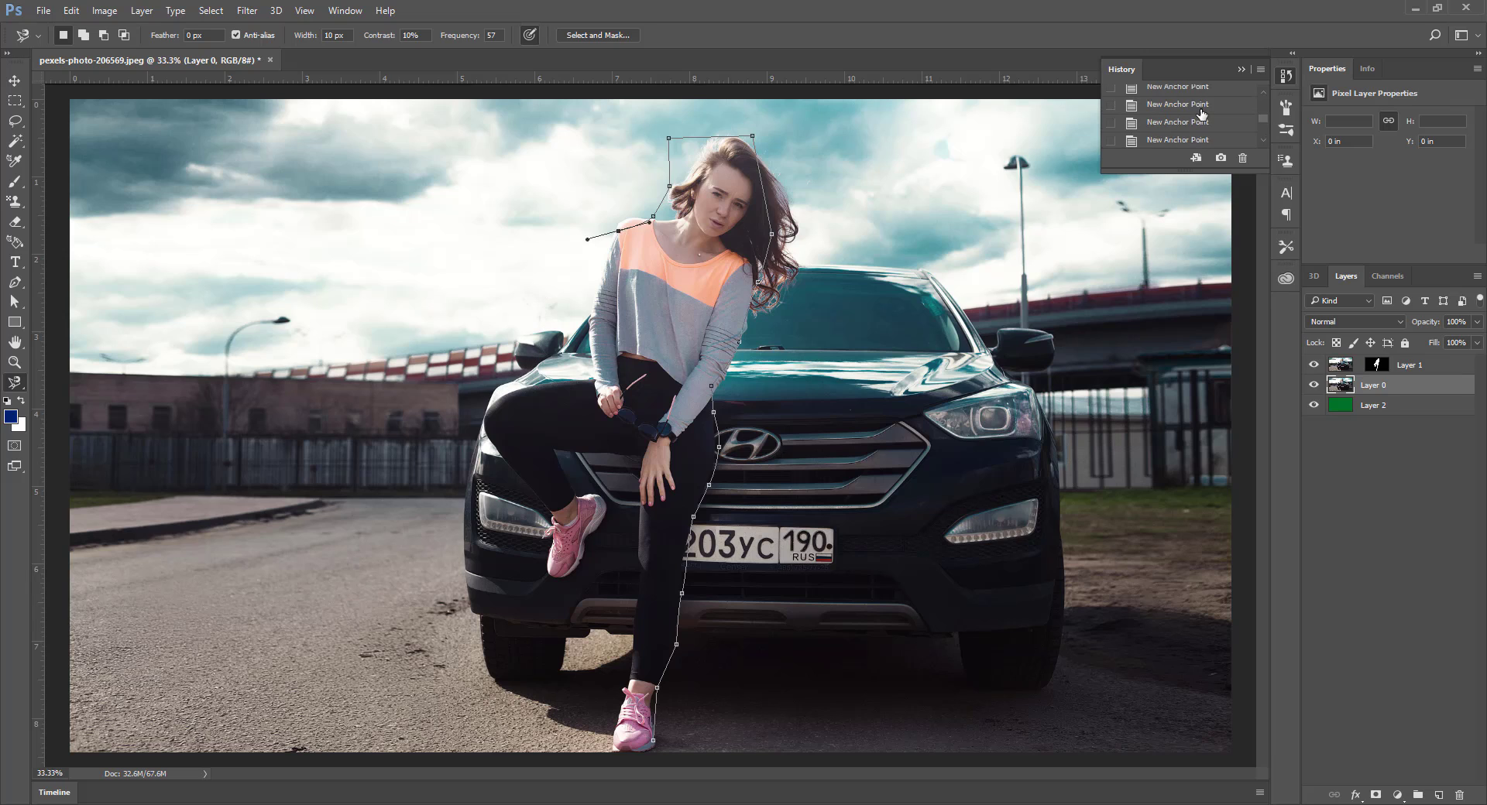
scroll(1191, 115, "up", 1)
scroll(1184, 116, "up", 2)
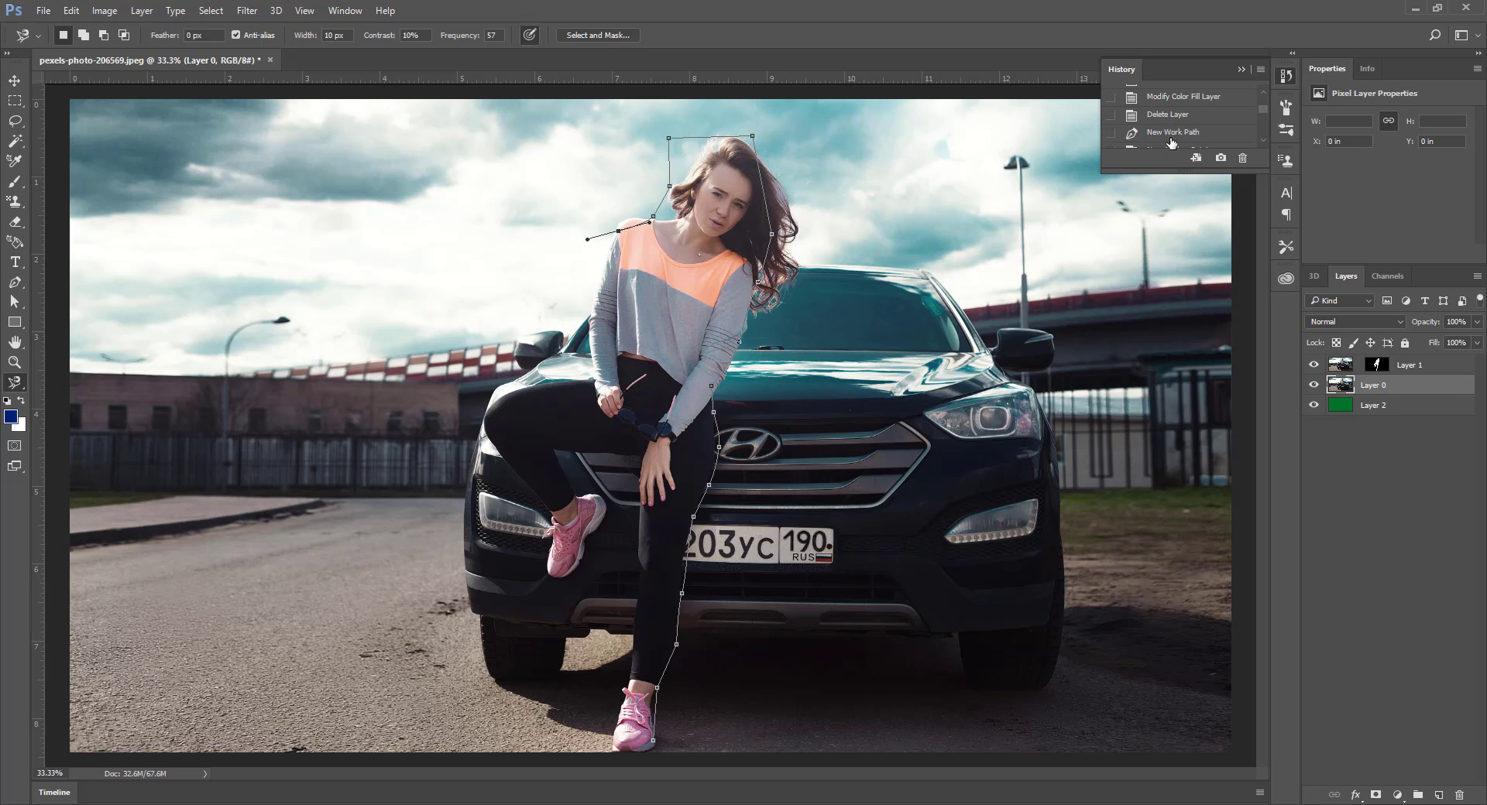
left_click(1171, 135)
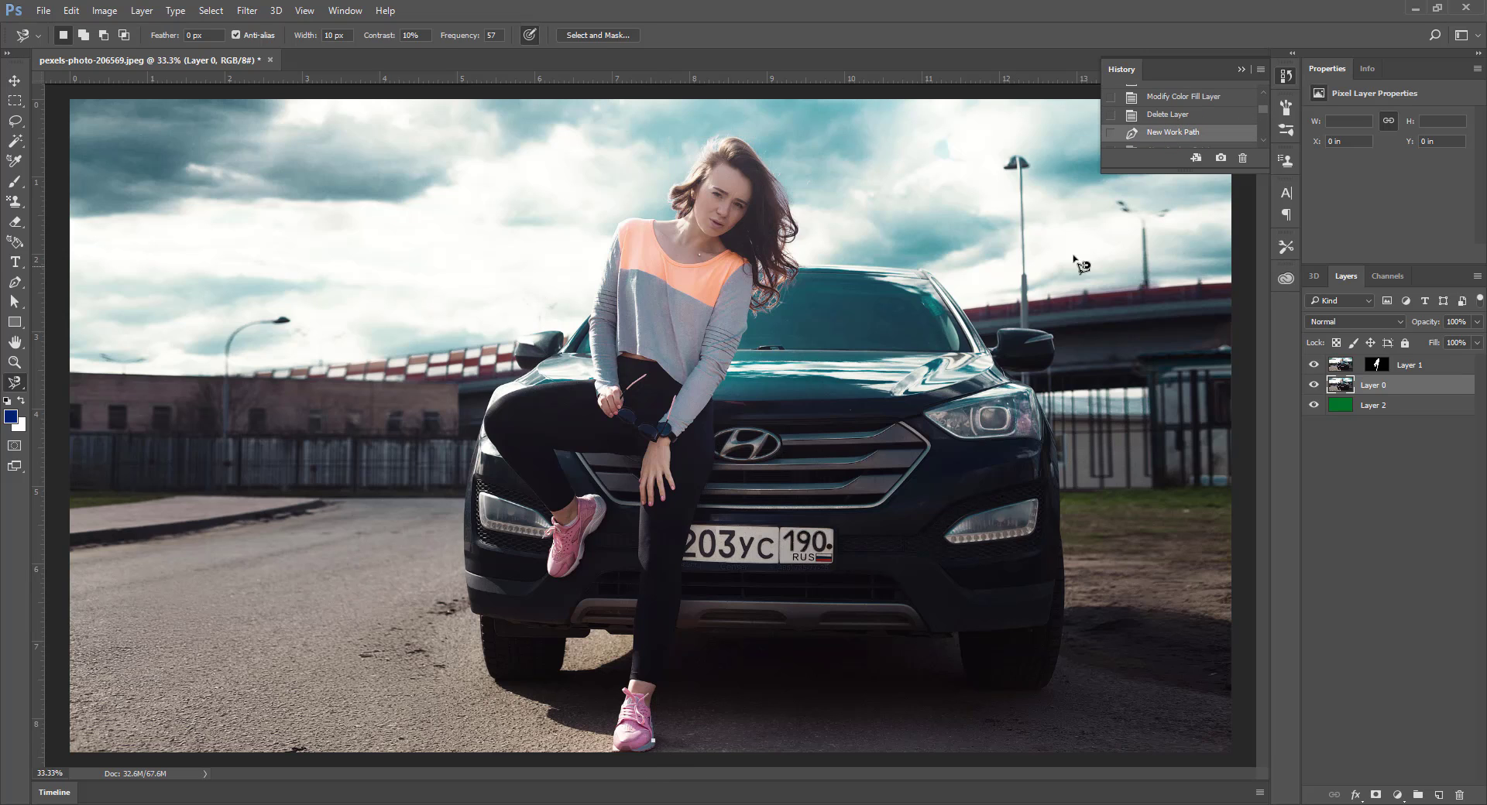
left_click(1144, 118)
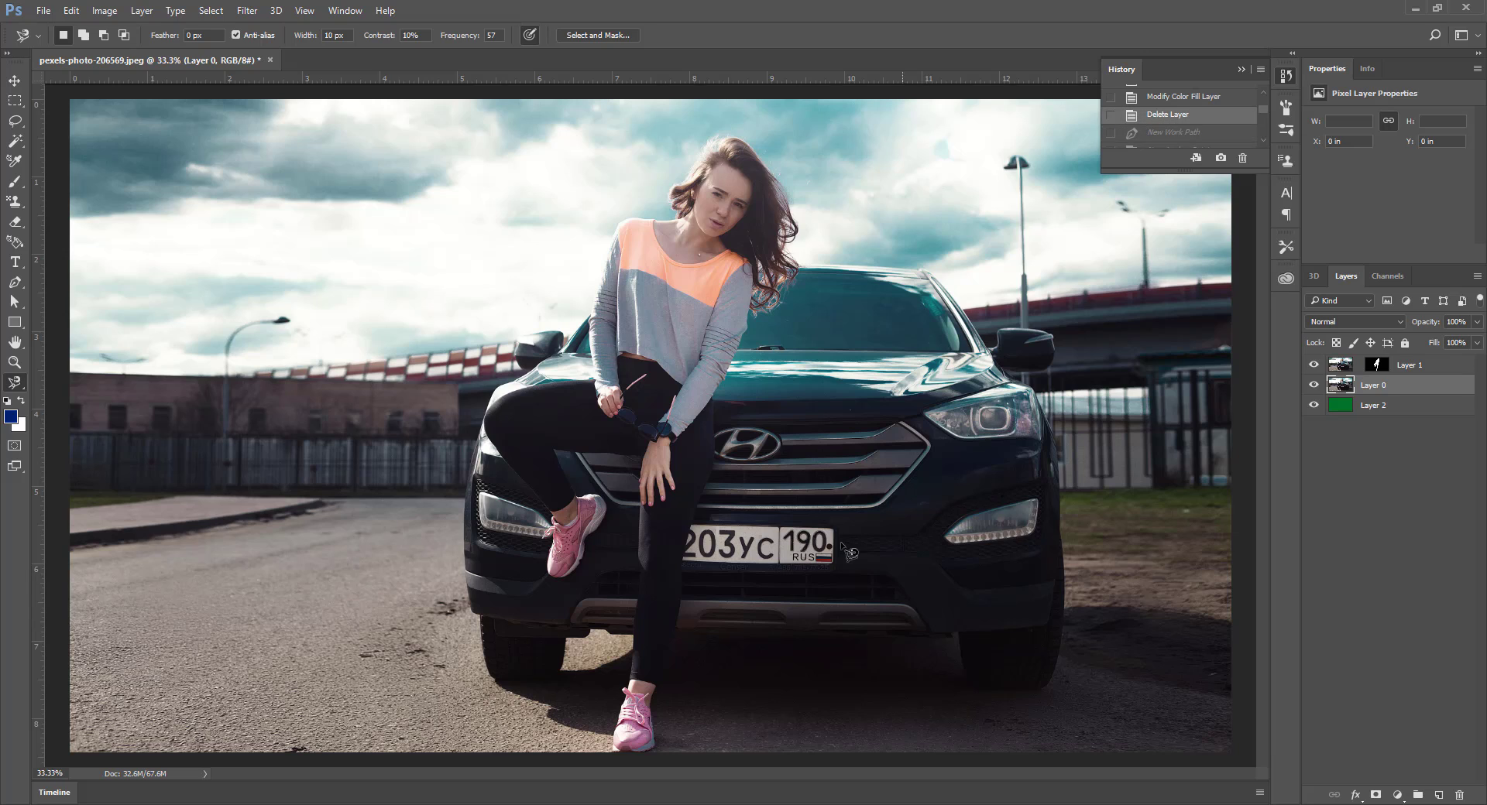
Step: Try a Magnetic Lasso outline from the lower shoe's heel up the leg and remove all its anchor points
left_click(656, 747)
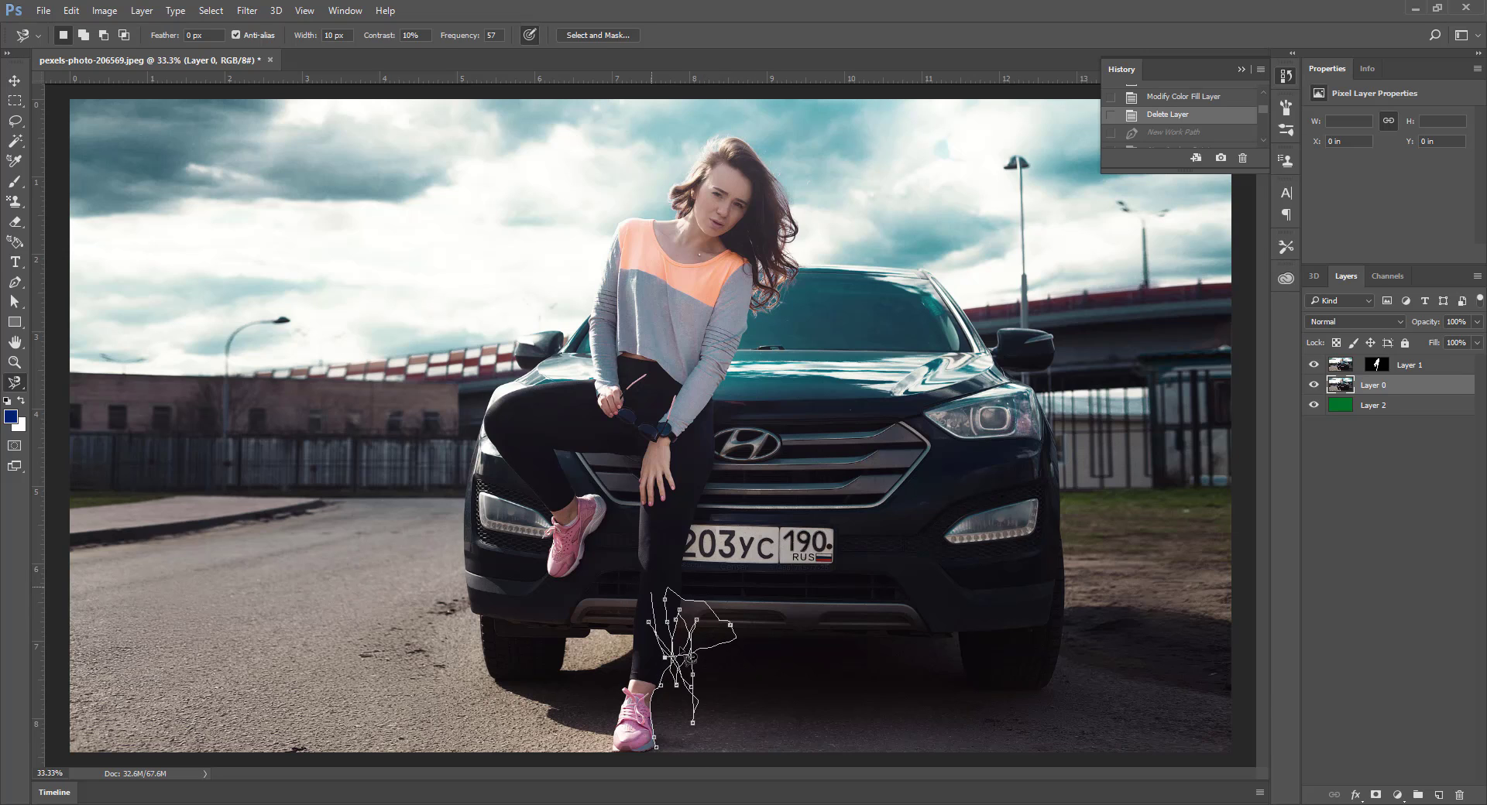
key("BackSpace")
key("BackSpace")
key("BackSpace")
key("BackSpace")
key("BackSpace")
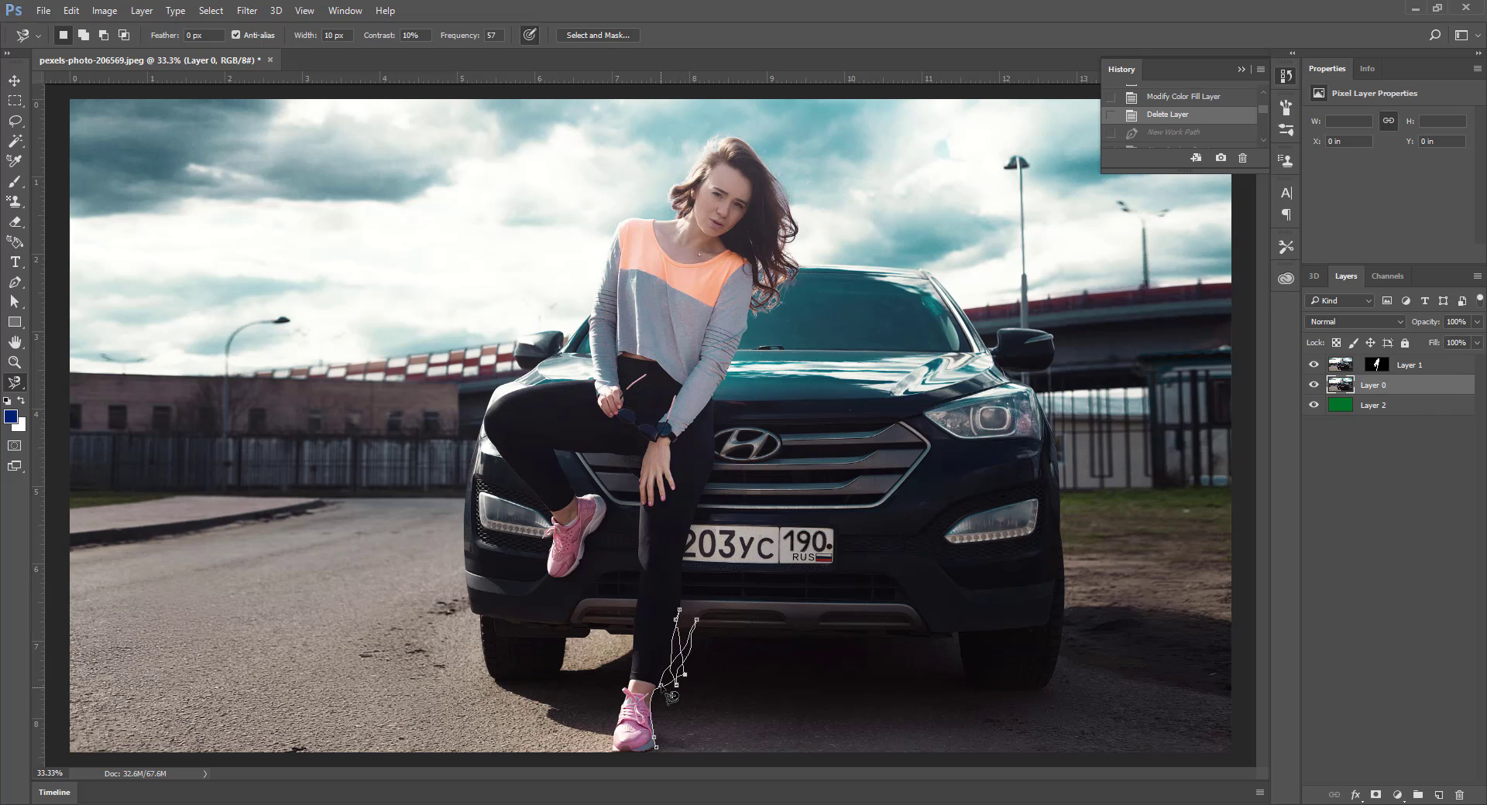
key("BackSpace")
key("BackSpace")
key("BackSpace")
key("BackSpace")
key("BackSpace")
key("BackSpace")
key("BackSpace")
key("BackSpace")
key("BackSpace")
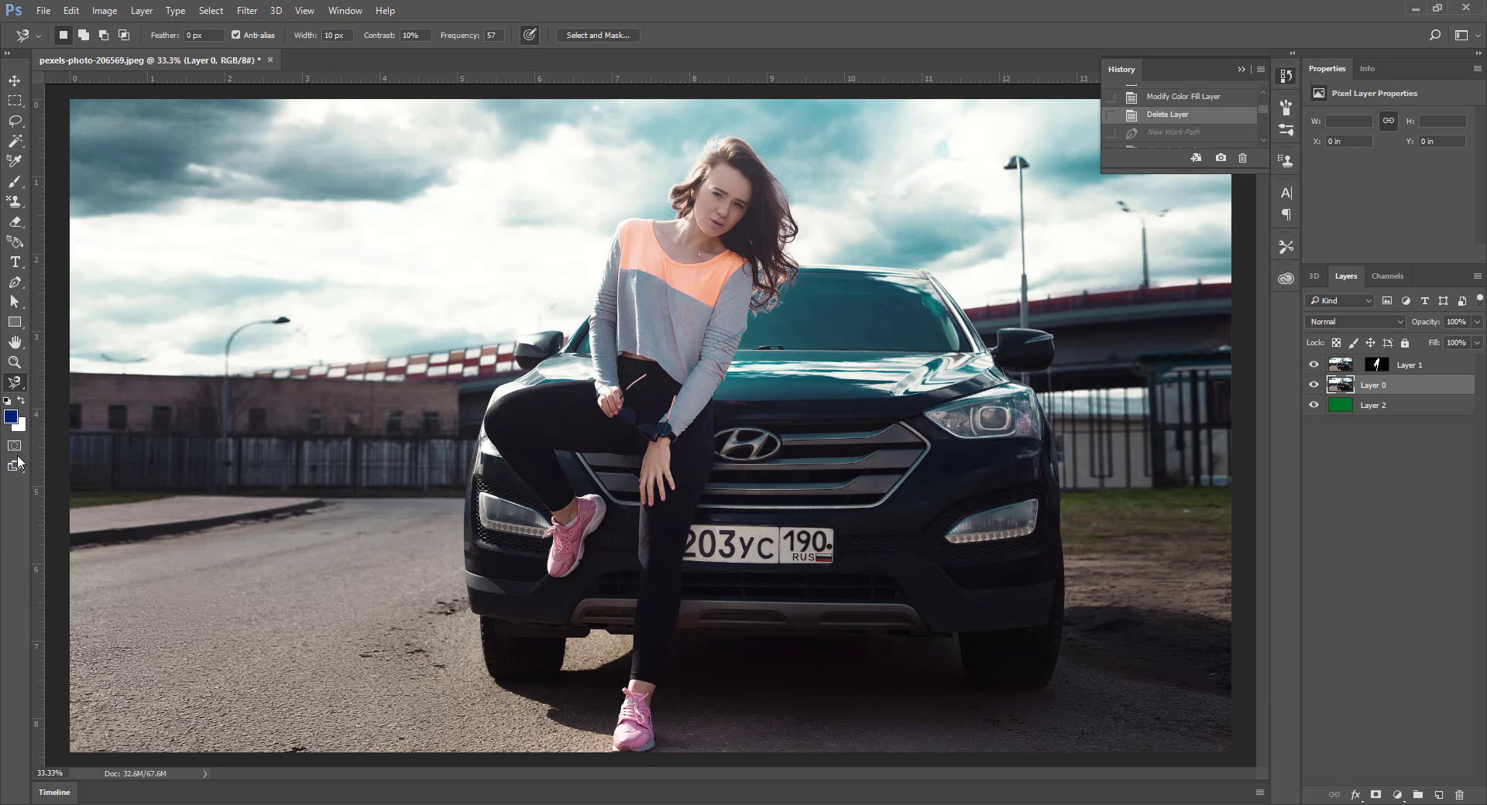
Step: Switch to the Spot Healing Brush tool and reduce its brush size to 175
left_click(13, 382)
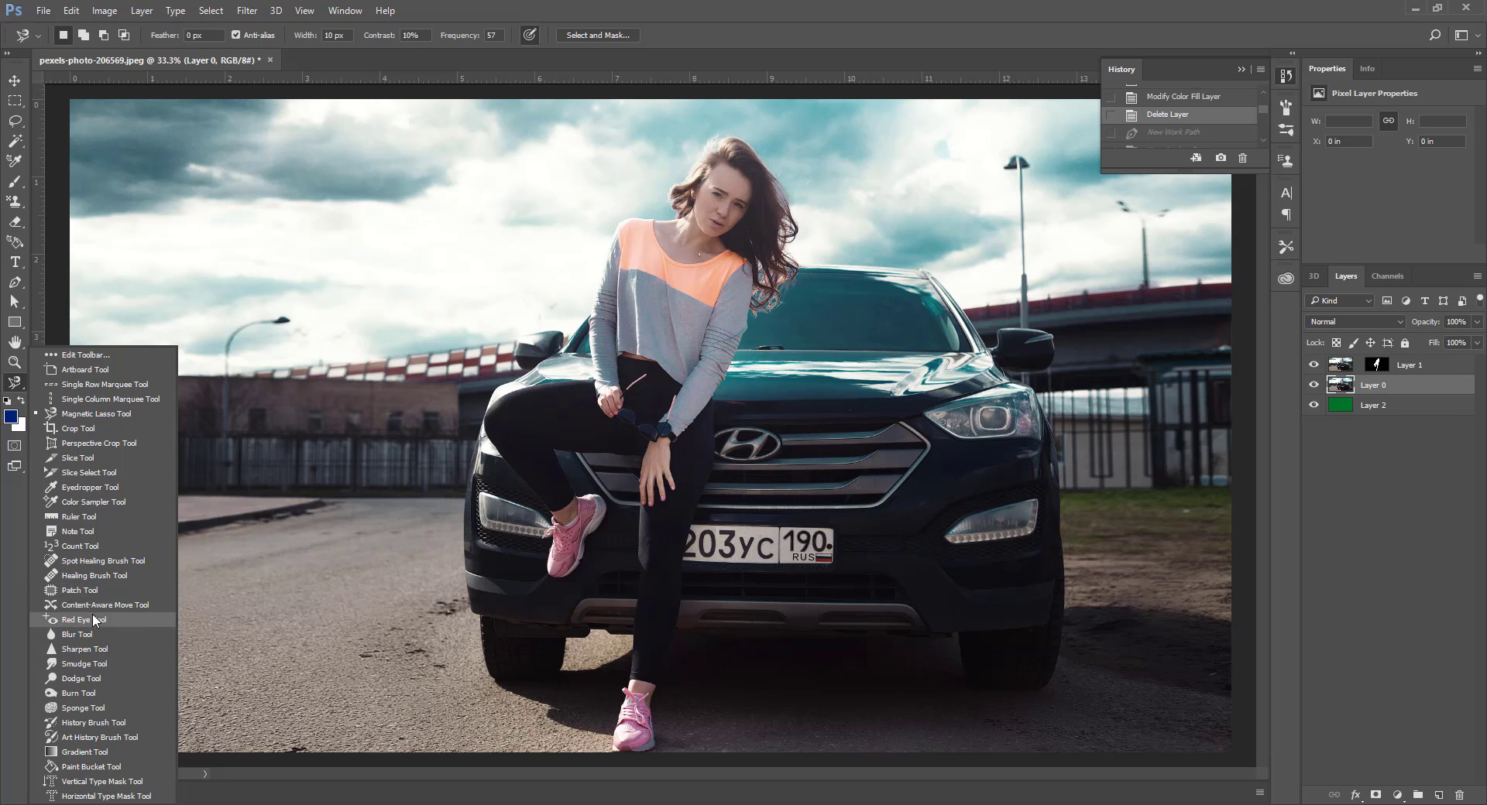
left_click(101, 562)
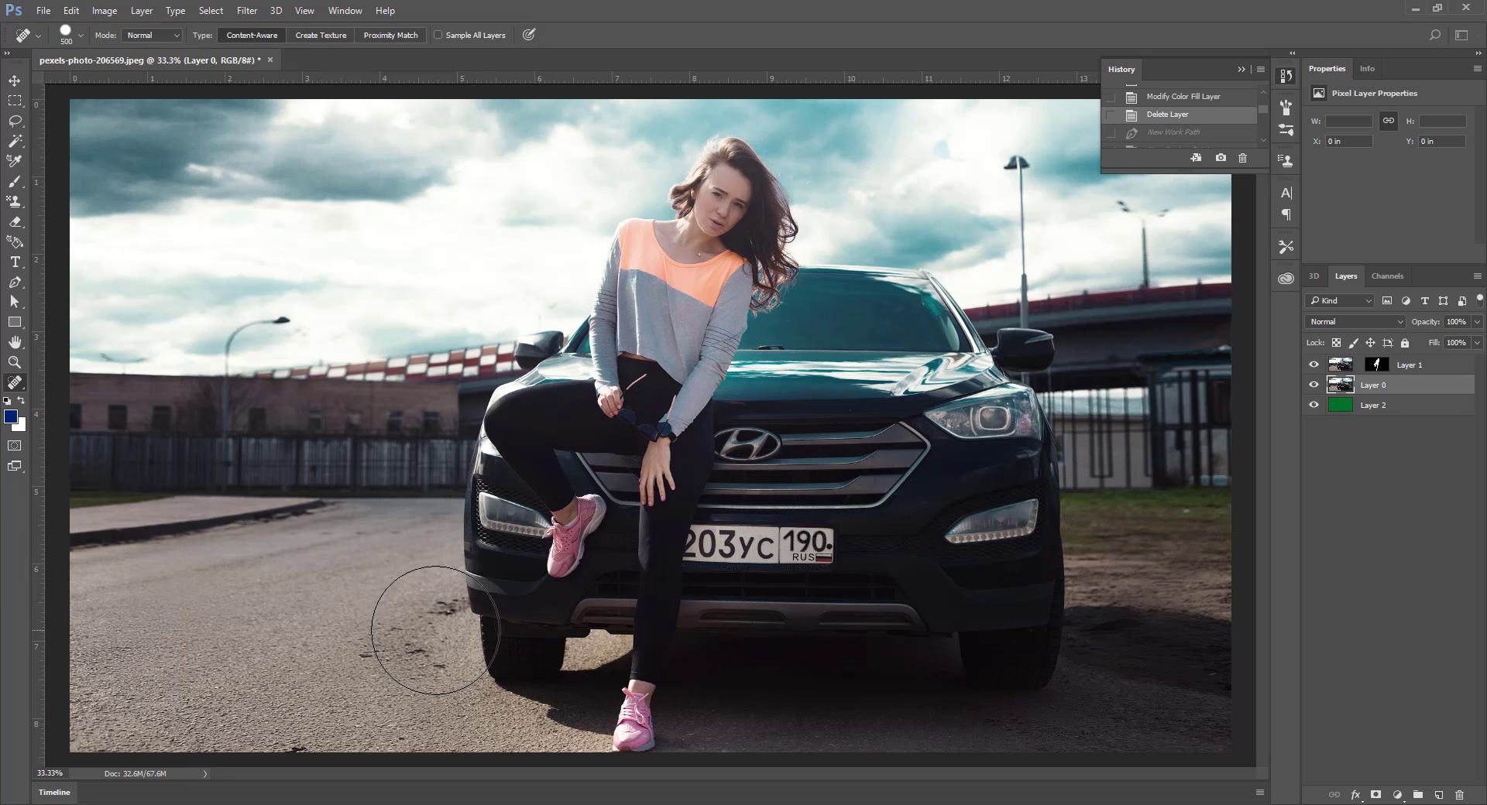
key("bracketleft")
key("bracketleft")
key("bracketleft")
key("bracketleft")
key("bracketleft")
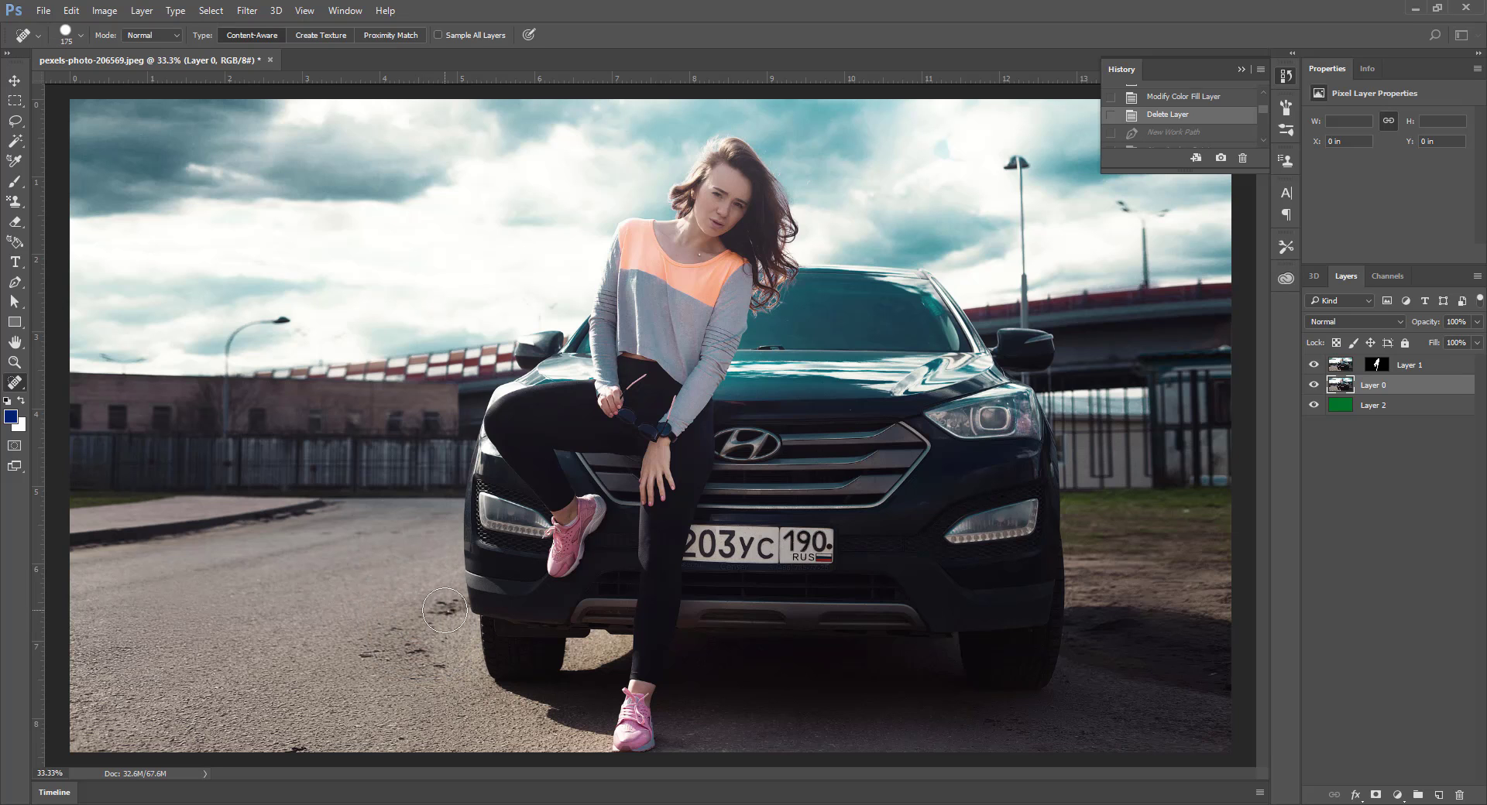
Step: Set the Spot Healing Brush size to 50 for the dark marks on the asphalt beside the front wheel
key("ctrl+plus")
key("ctrl+plus")
key("ctrl+plus")
key("ctrl+plus")
key("ctrl+plus")
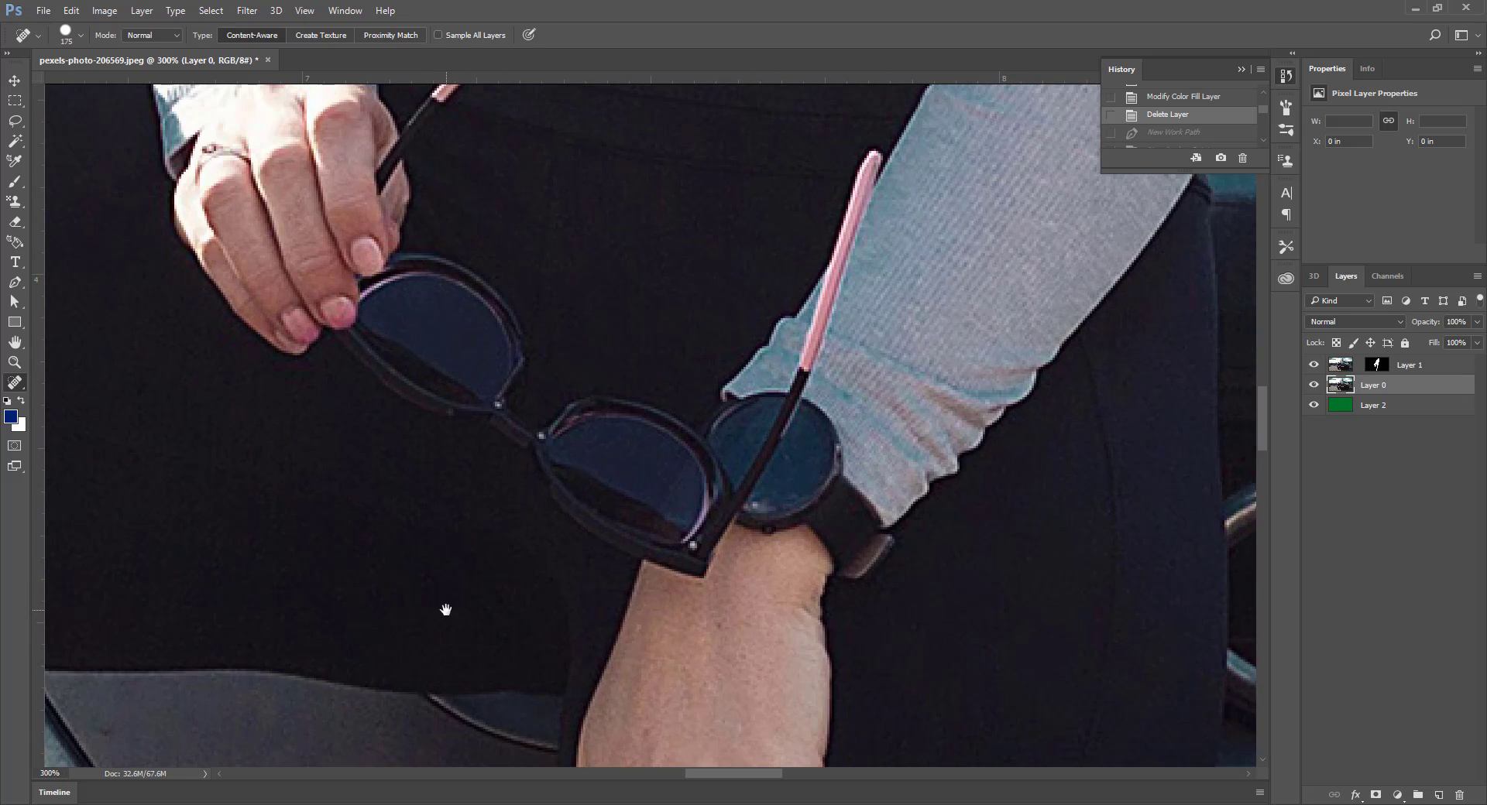
left_click_drag(258, 523, 1154, 387)
left_click_drag(475, 544, 1154, 465)
left_click_drag(498, 618, 561, 322)
left_click_drag(542, 743, 369, 193)
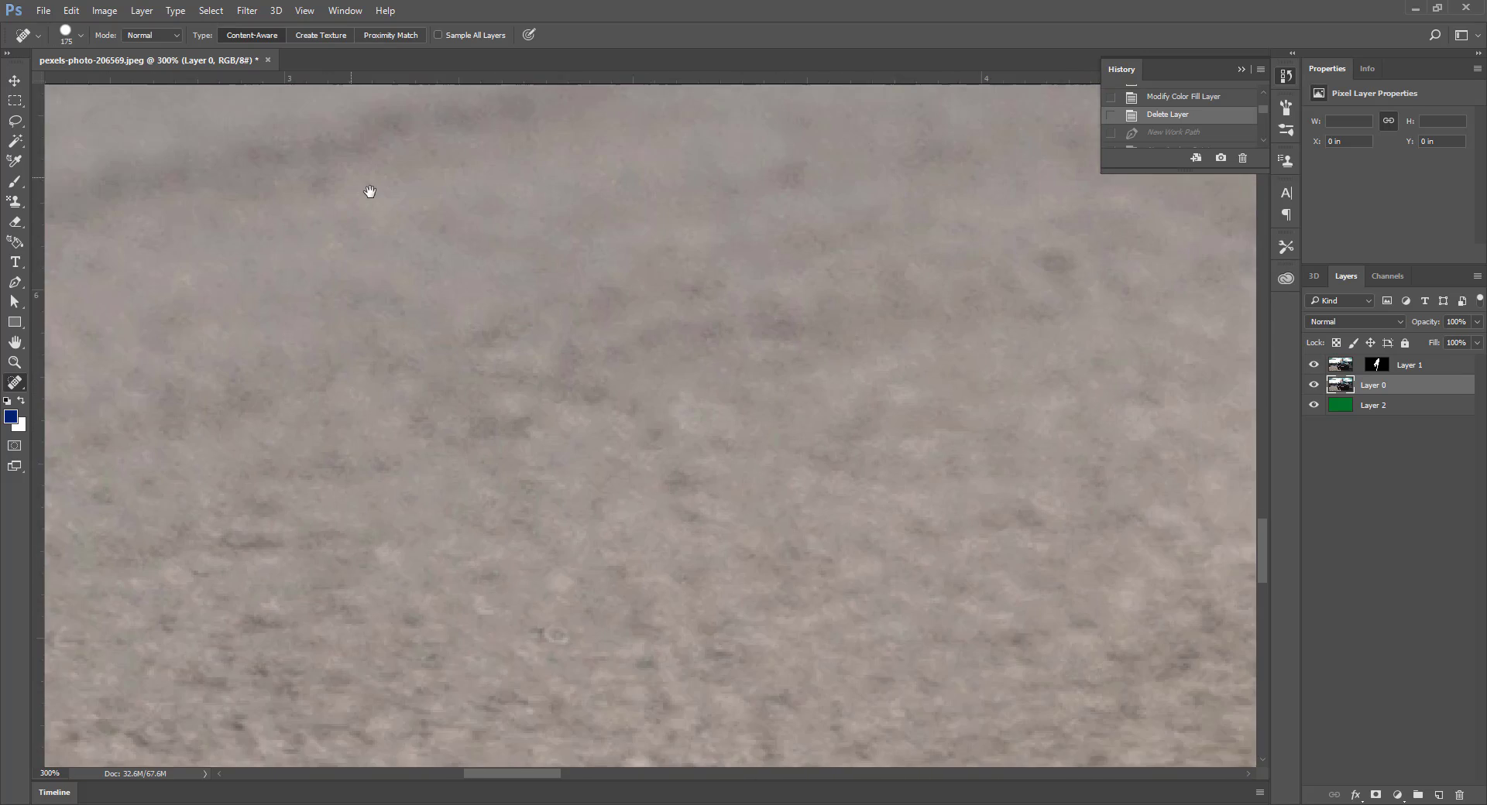
key("ctrl+minus")
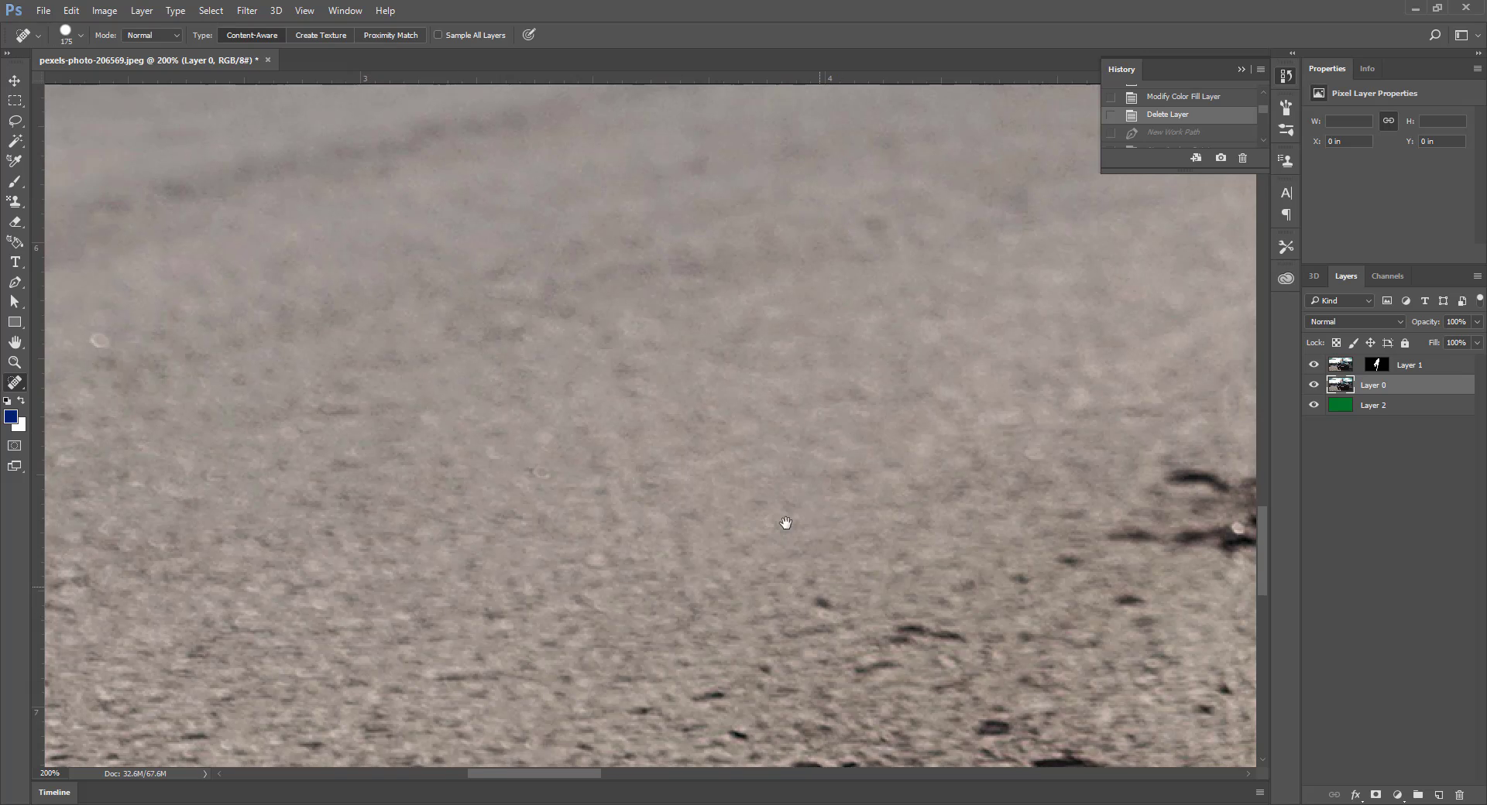
mouse_move(783, 520)
left_mouse_down()
mouse_move(703, 294)
mouse_move(674, 356)
left_mouse_up()
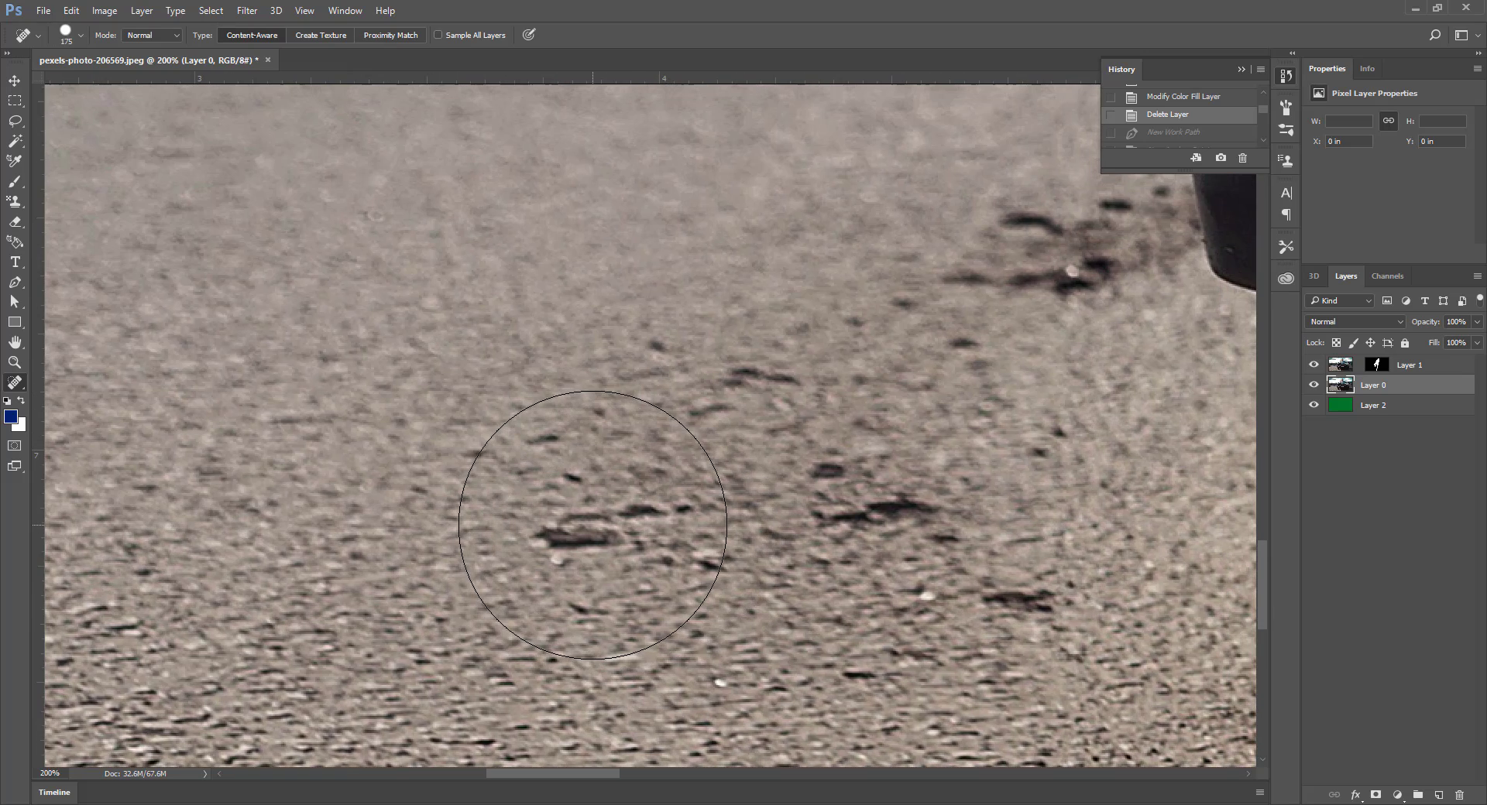
key("bracketleft")
key("bracketleft")
key("bracketleft")
key("bracketleft")
key("bracketleft")
key("bracketleft")
key("bracketleft")
key("bracketleft")
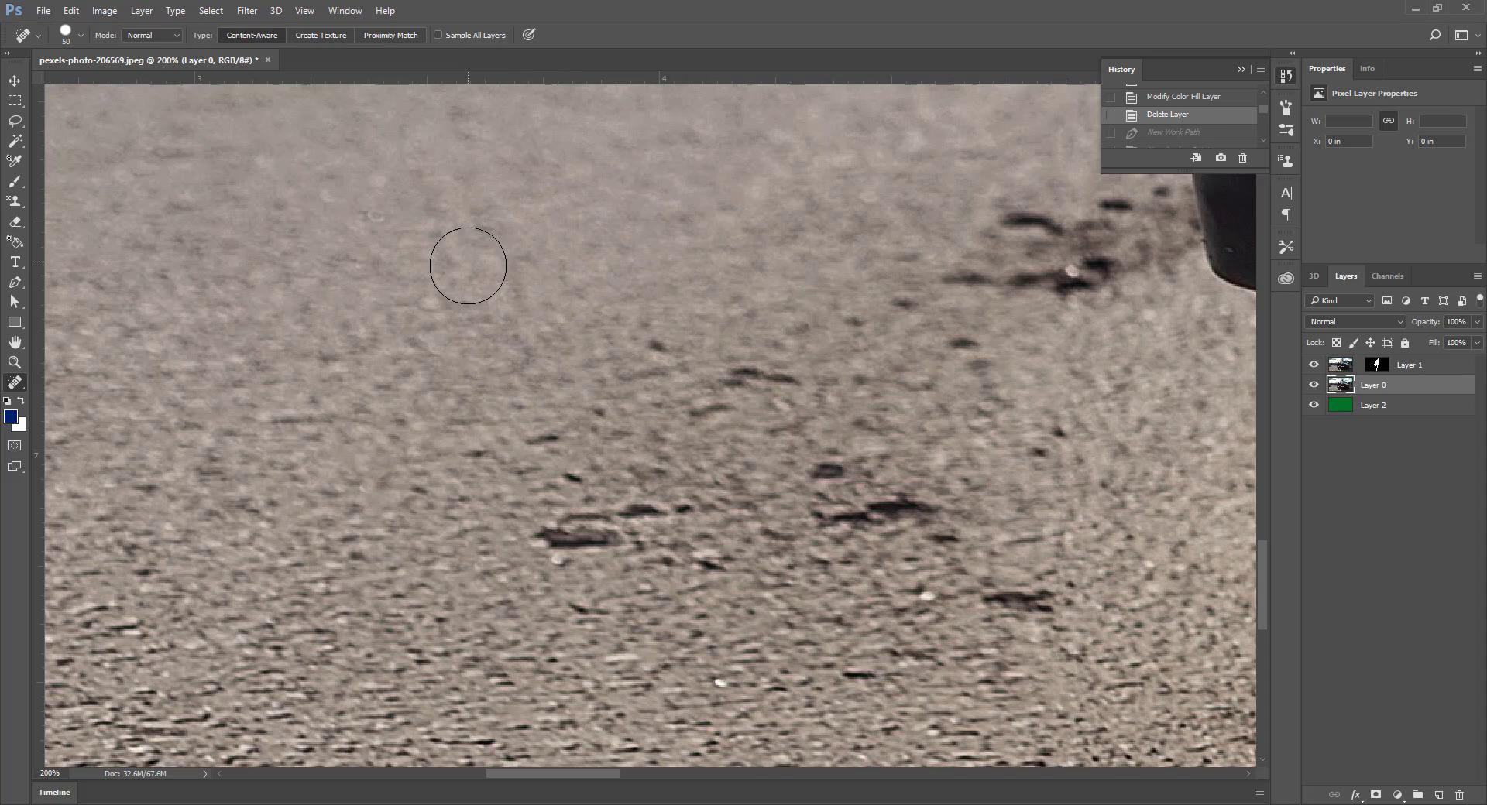
Step: Heal the two central clusters of dark marks on the asphalt with short Spot Healing Brush strokes
left_click(529, 268, "alt")
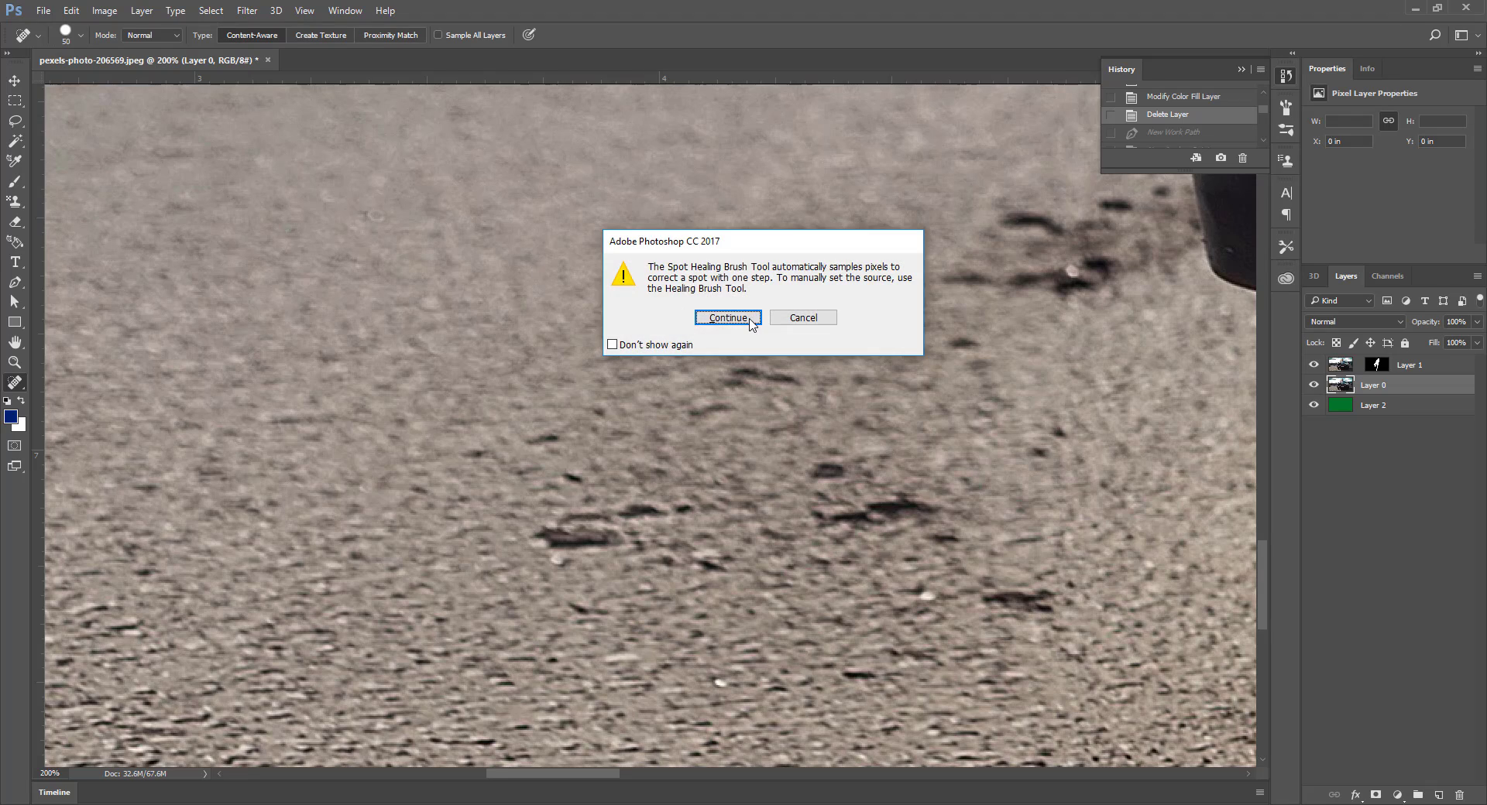
left_click(747, 320)
mouse_move(610, 504)
left_mouse_down()
mouse_move(608, 487)
mouse_move(577, 540)
left_mouse_up()
left_click(577, 531)
mouse_move(586, 479)
left_mouse_down()
mouse_move(498, 548)
mouse_move(668, 513)
left_mouse_up()
left_click_drag(926, 463, 809, 527)
left_click_drag(933, 504, 876, 558)
left_click_drag(853, 427, 825, 457)
Step: Heal the dark marks on the asphalt next to the car's front tire
left_click(889, 167, "alt")
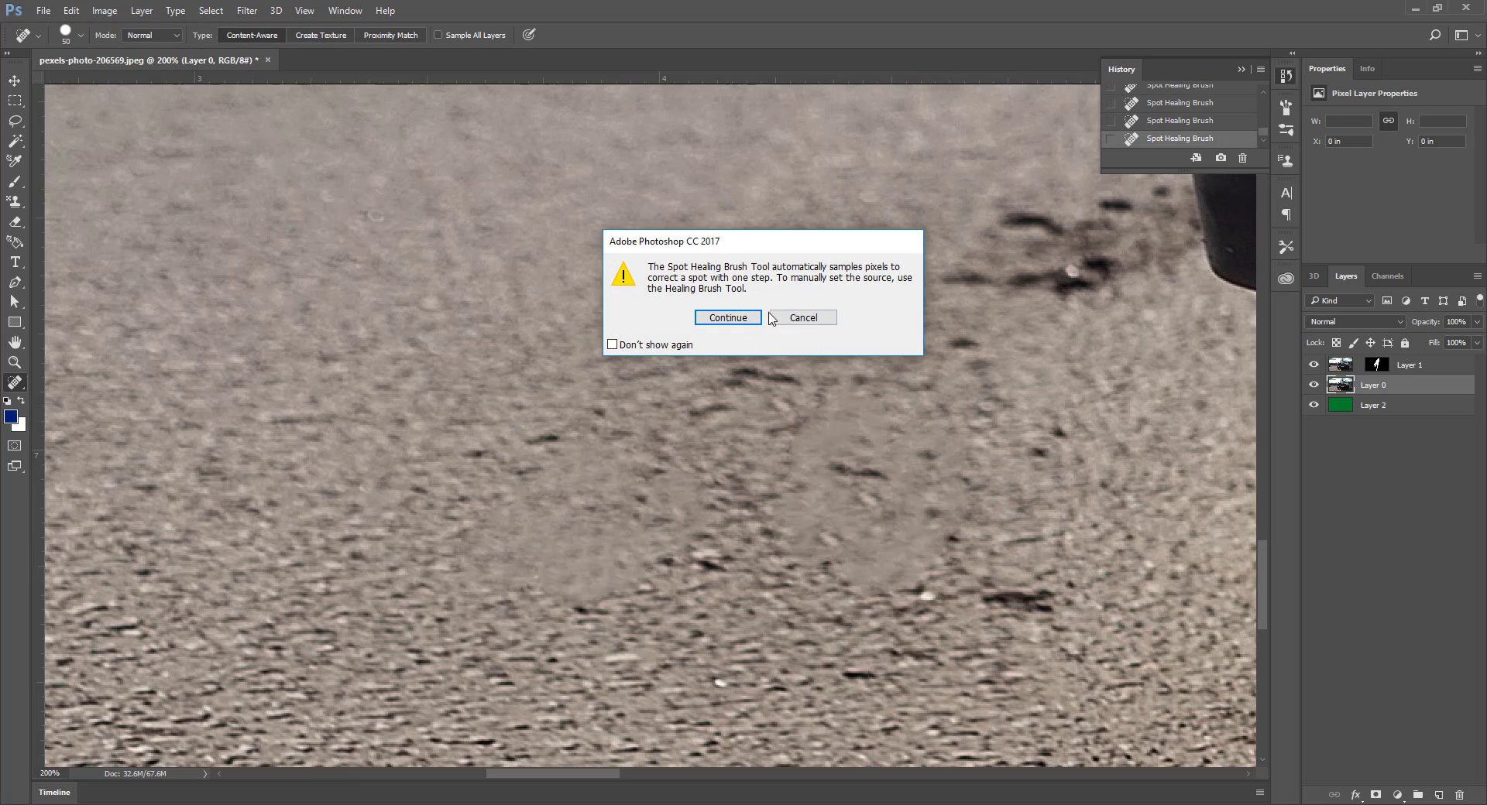
left_click(744, 318)
left_click_drag(1111, 233, 993, 283)
left_click_drag(1053, 213, 938, 258)
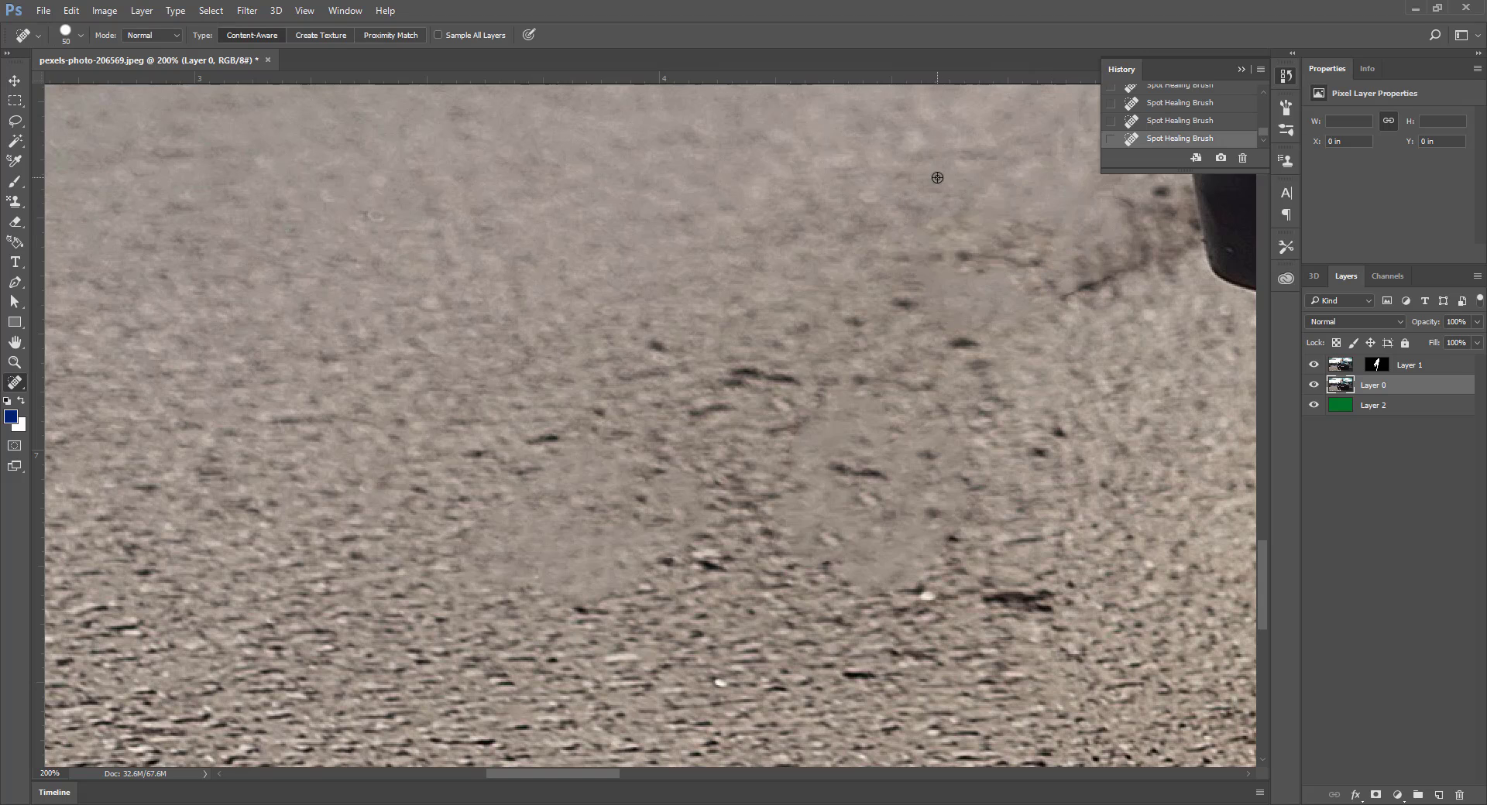
left_click(939, 182, "alt")
left_click(728, 317)
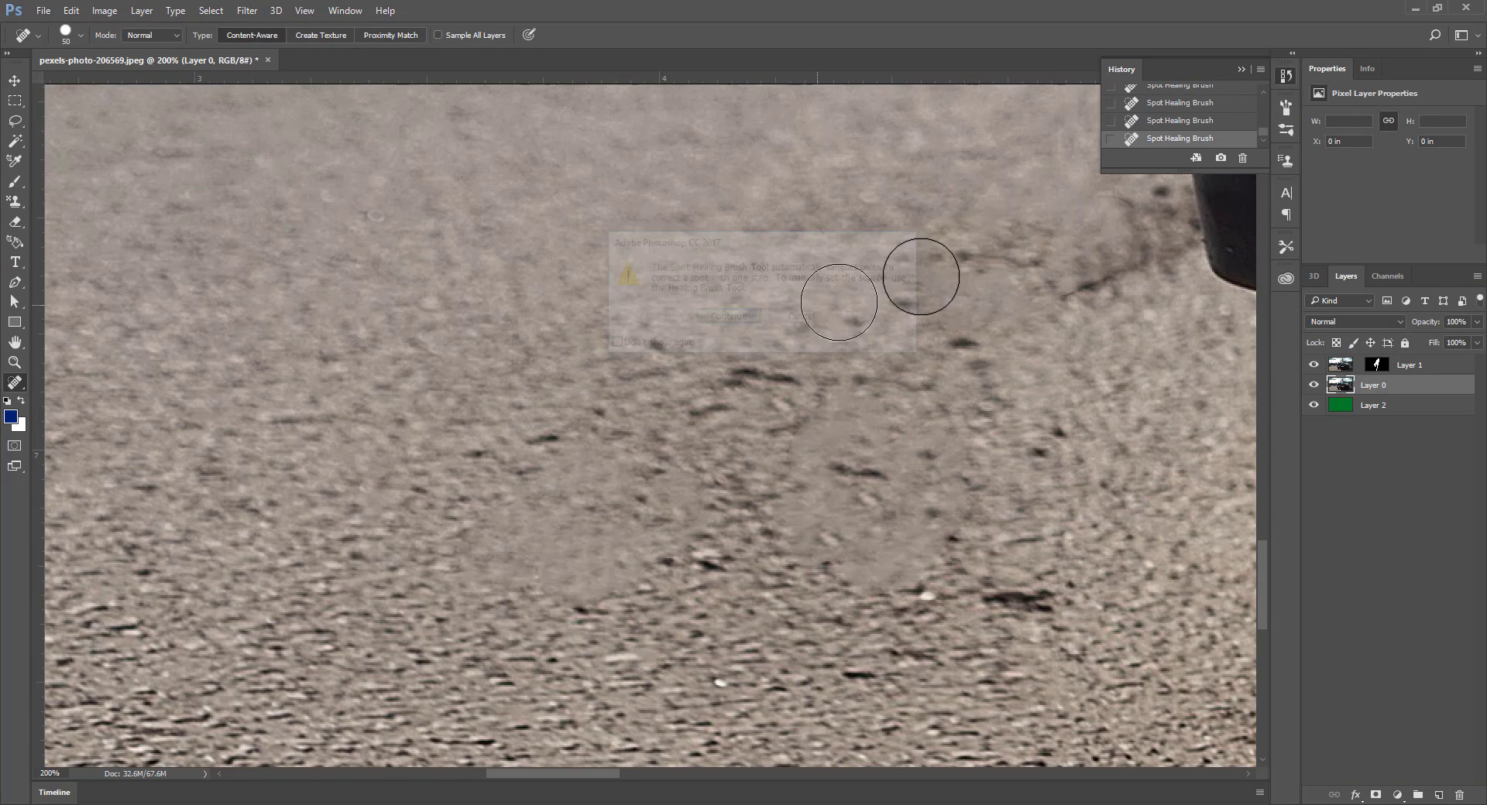
mouse_move(1154, 289)
left_mouse_down()
mouse_move(1006, 347)
mouse_move(890, 295)
left_mouse_up()
Step: Heal the remaining scattered dark marks on the asphalt between and below the already healed patches
left_click(745, 298, "alt")
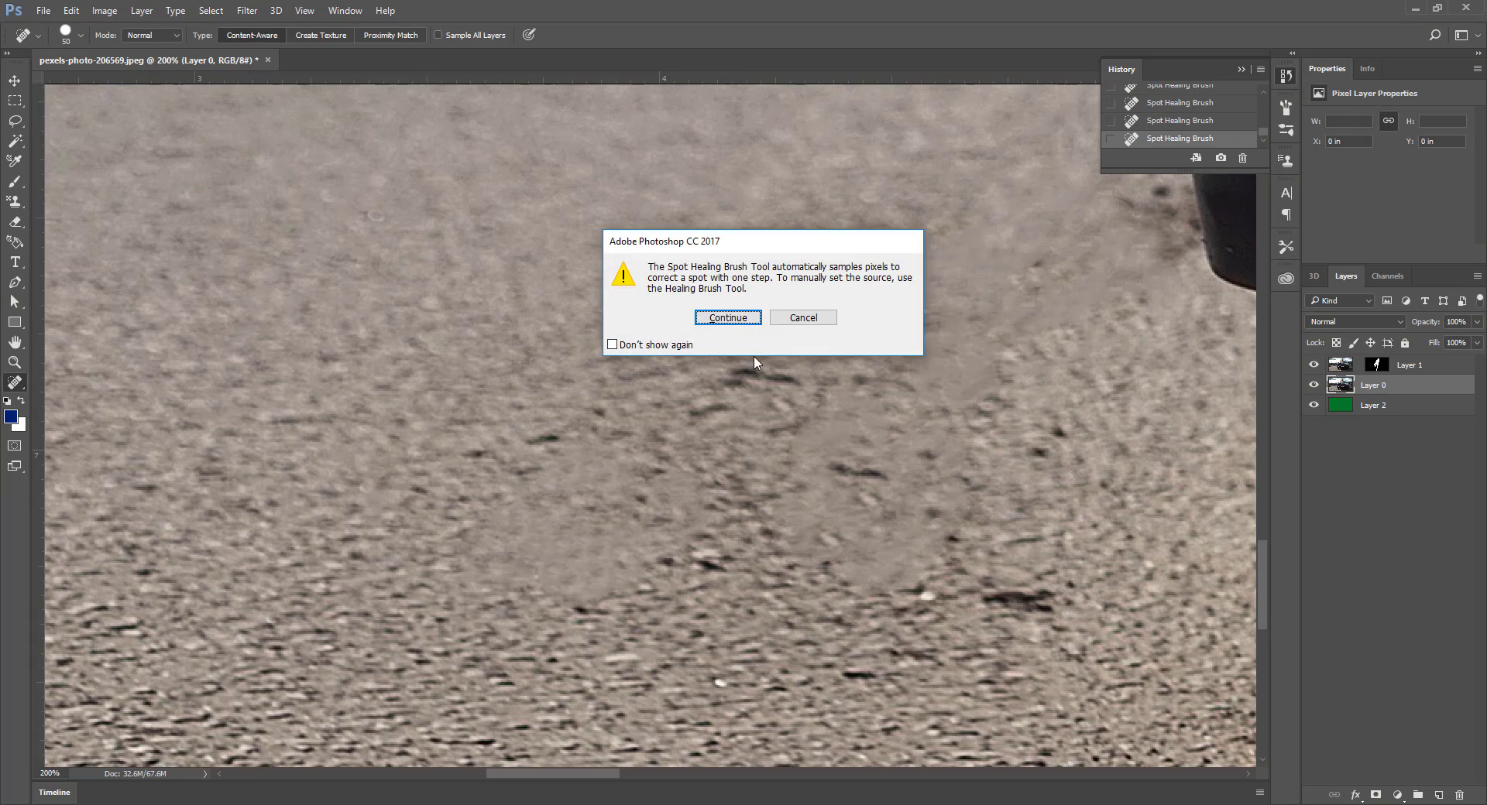
left_click(728, 318)
mouse_move(756, 349)
left_mouse_down()
mouse_move(744, 385)
mouse_move(756, 313)
mouse_move(743, 310)
mouse_move(620, 451)
left_mouse_up()
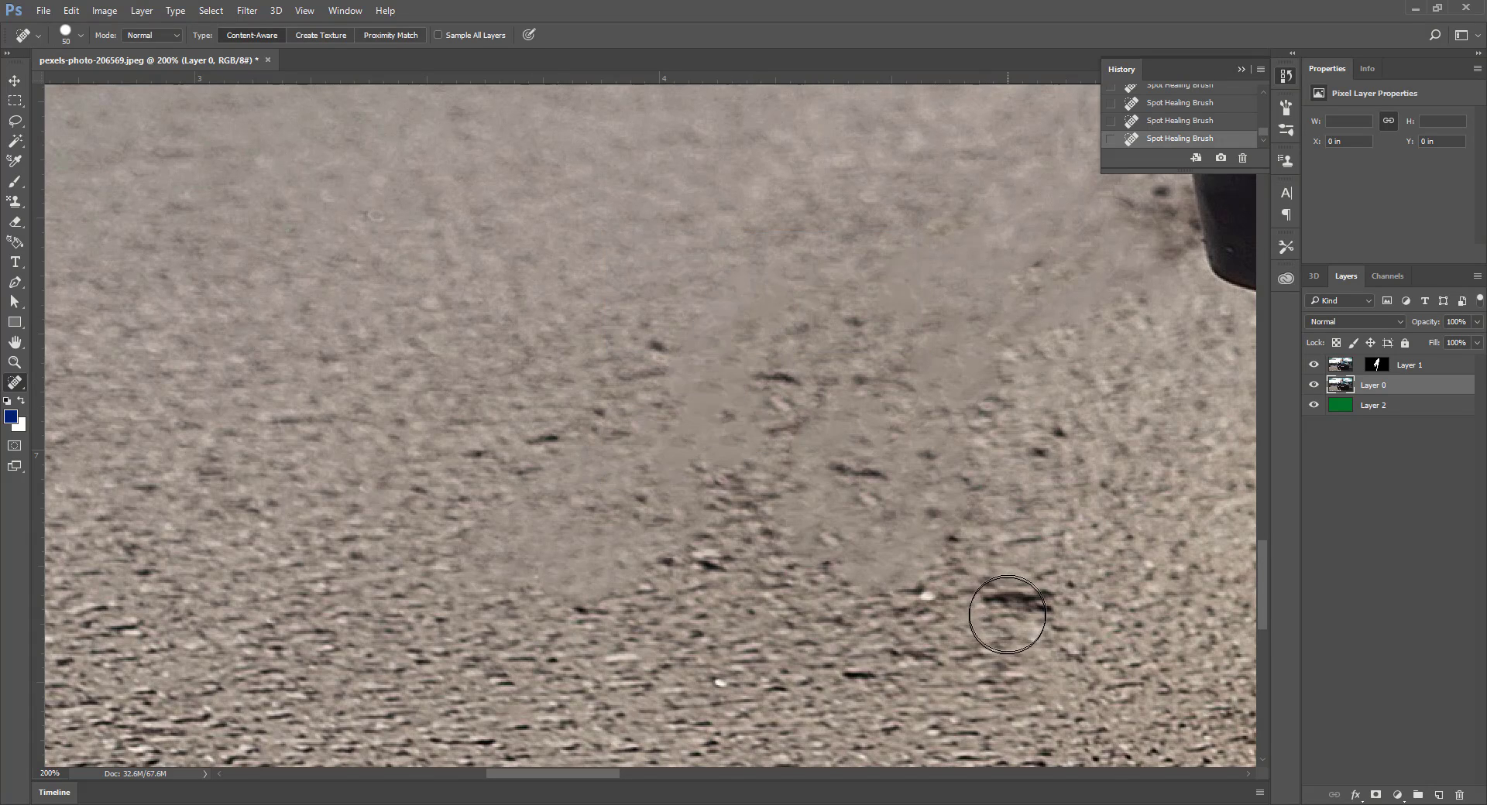
left_click_drag(1039, 537, 946, 630)
left_click_drag(852, 376, 733, 555)
left_click_drag(767, 430, 647, 564)
mouse_move(680, 332)
left_mouse_down()
mouse_move(621, 408)
mouse_move(649, 407)
mouse_move(565, 441)
left_mouse_up()
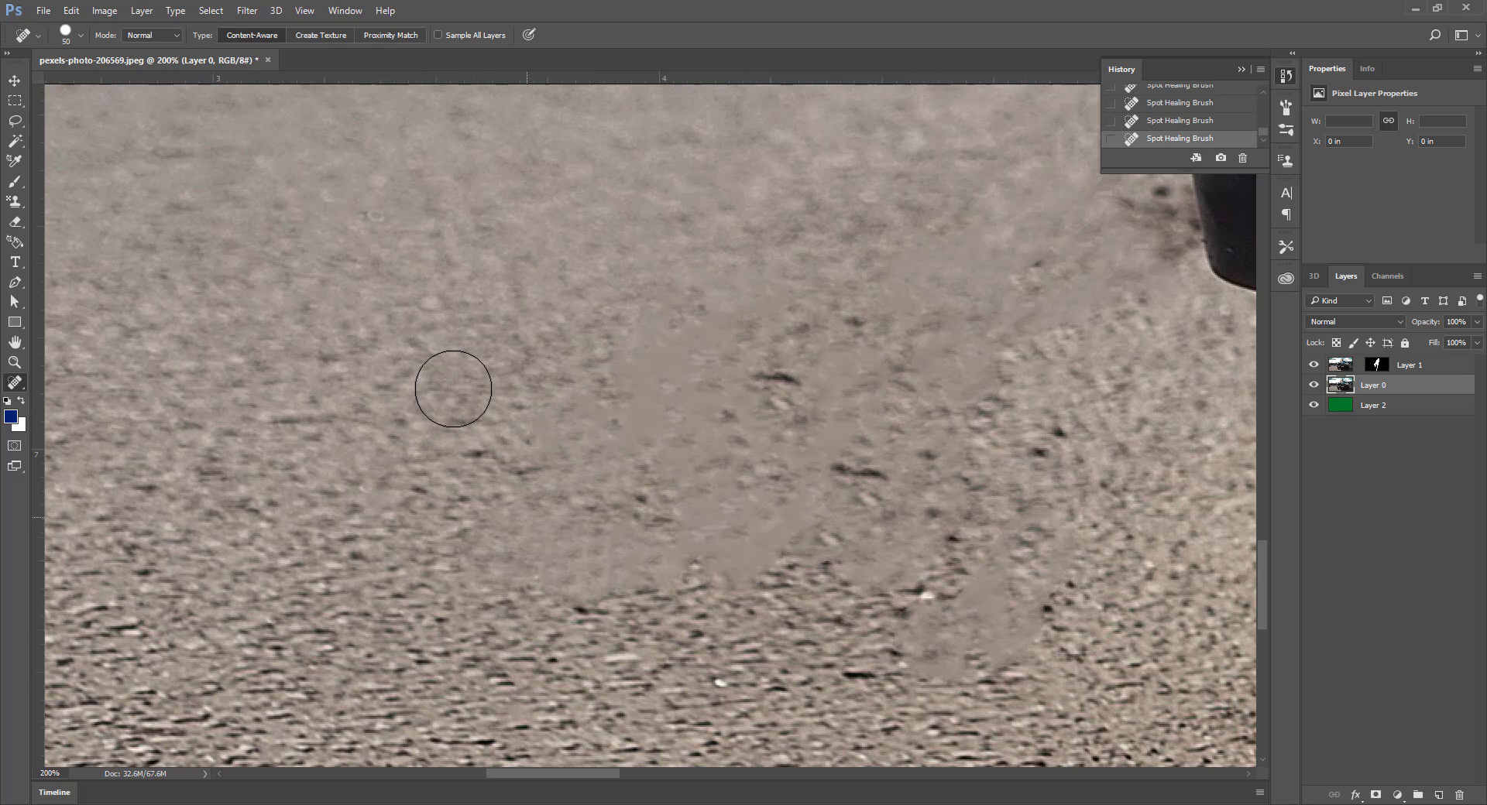
Step: Switch to the Gradient tool and add a new empty layer above Layer 0
key("ctrl+minus")
key("ctrl+minus")
key("ctrl+minus")
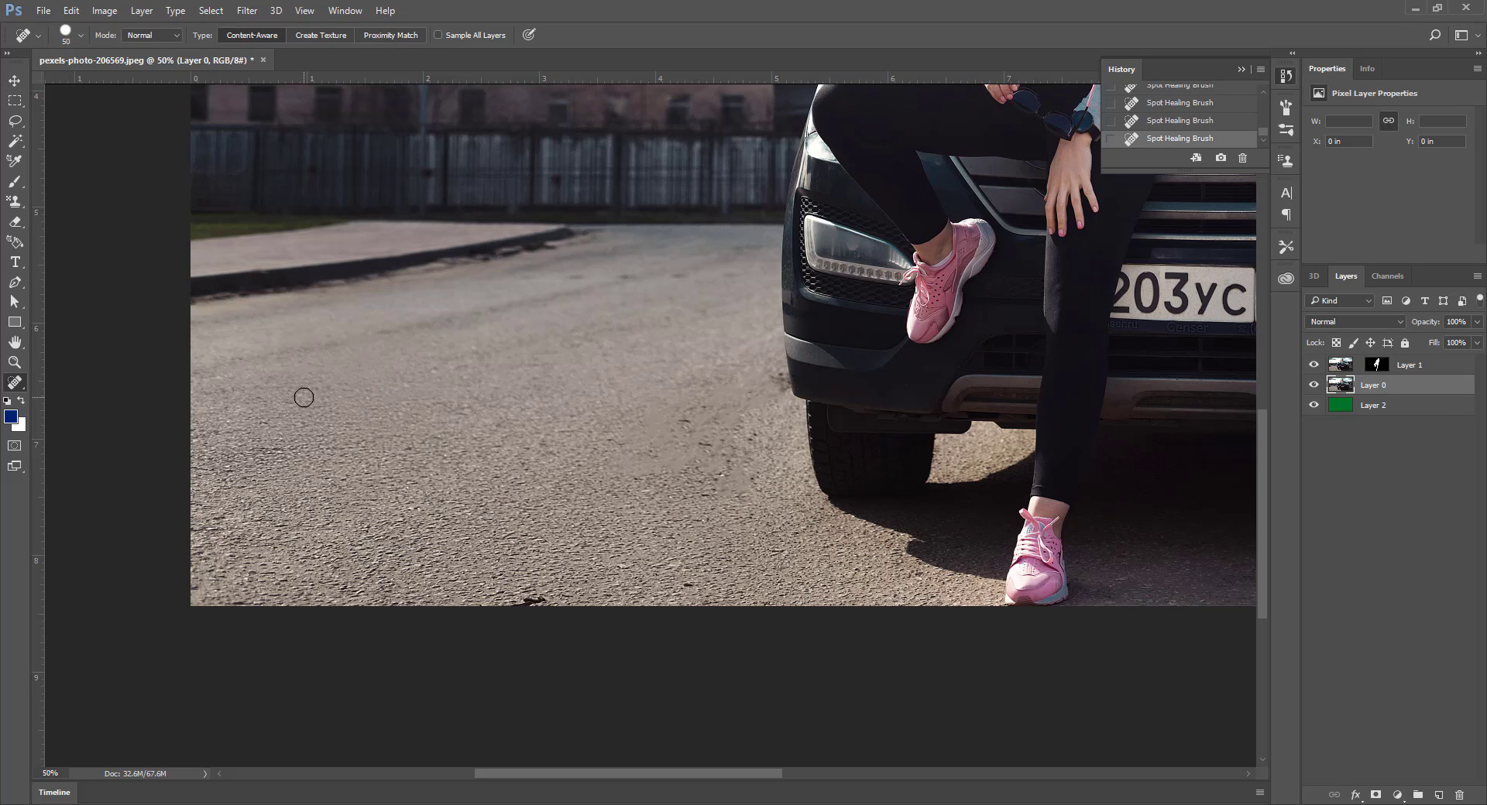
right_click(21, 381)
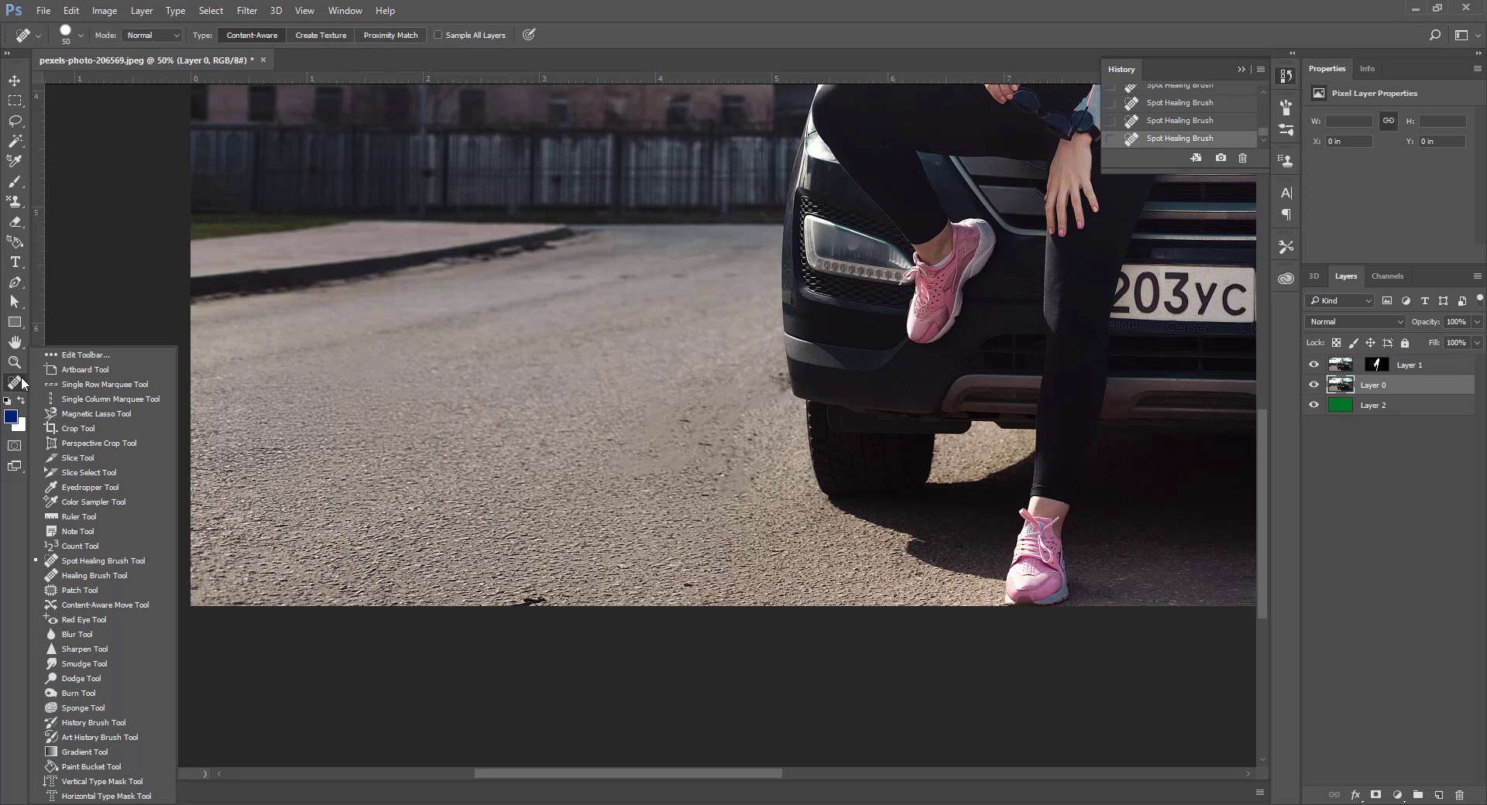
left_click(85, 752)
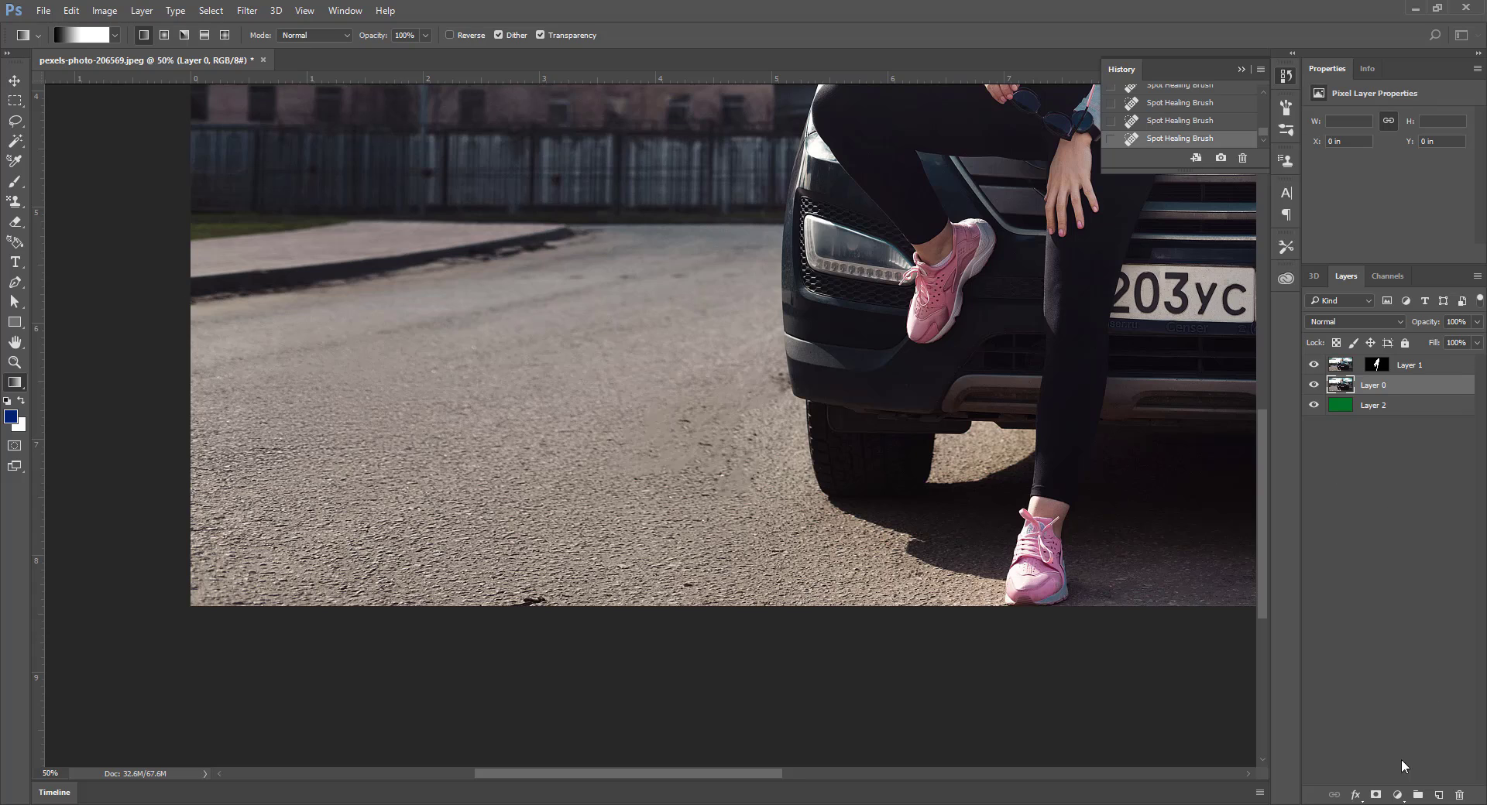
left_click(1438, 795)
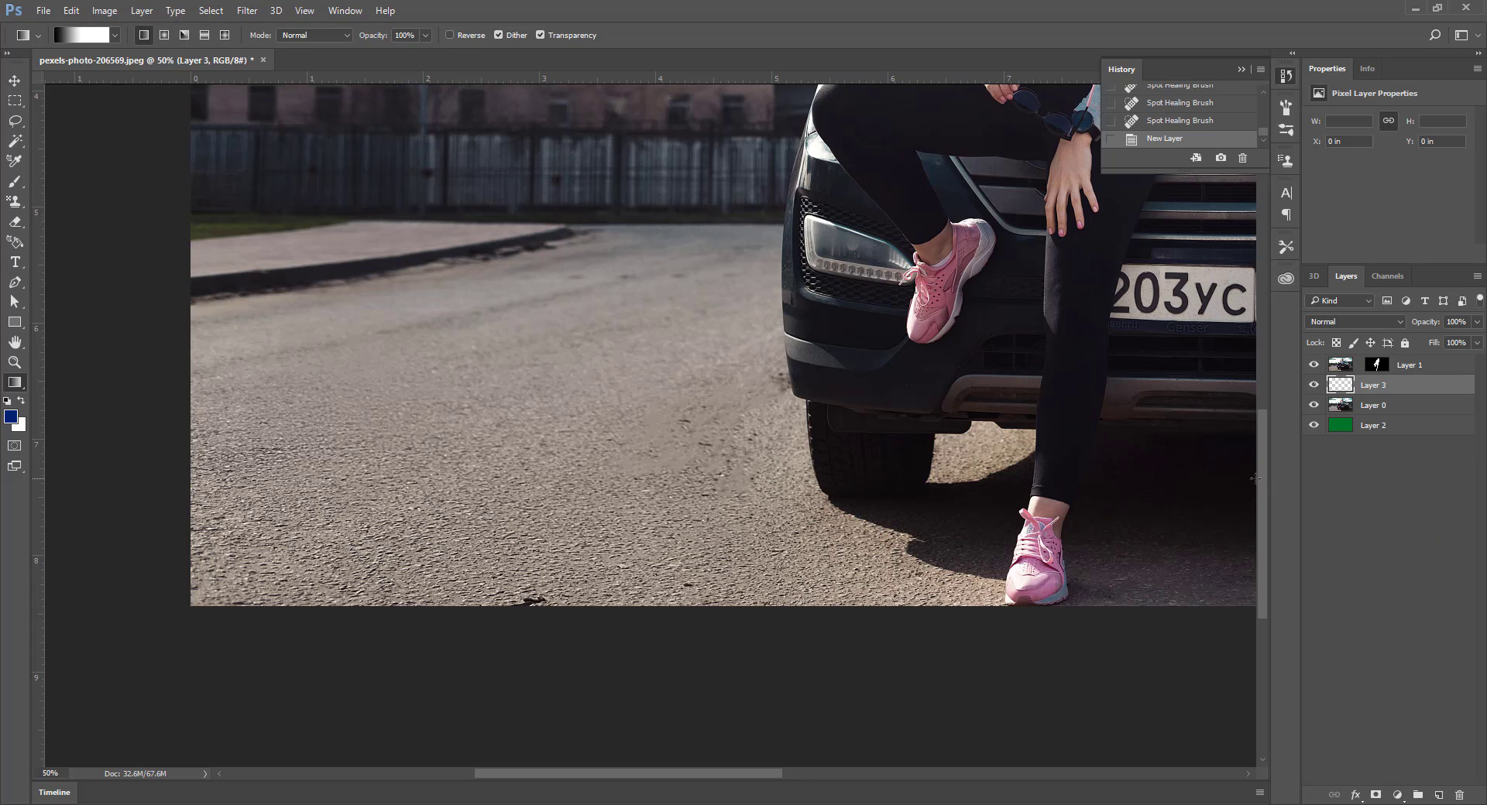
scroll(857, 382, "up", 1)
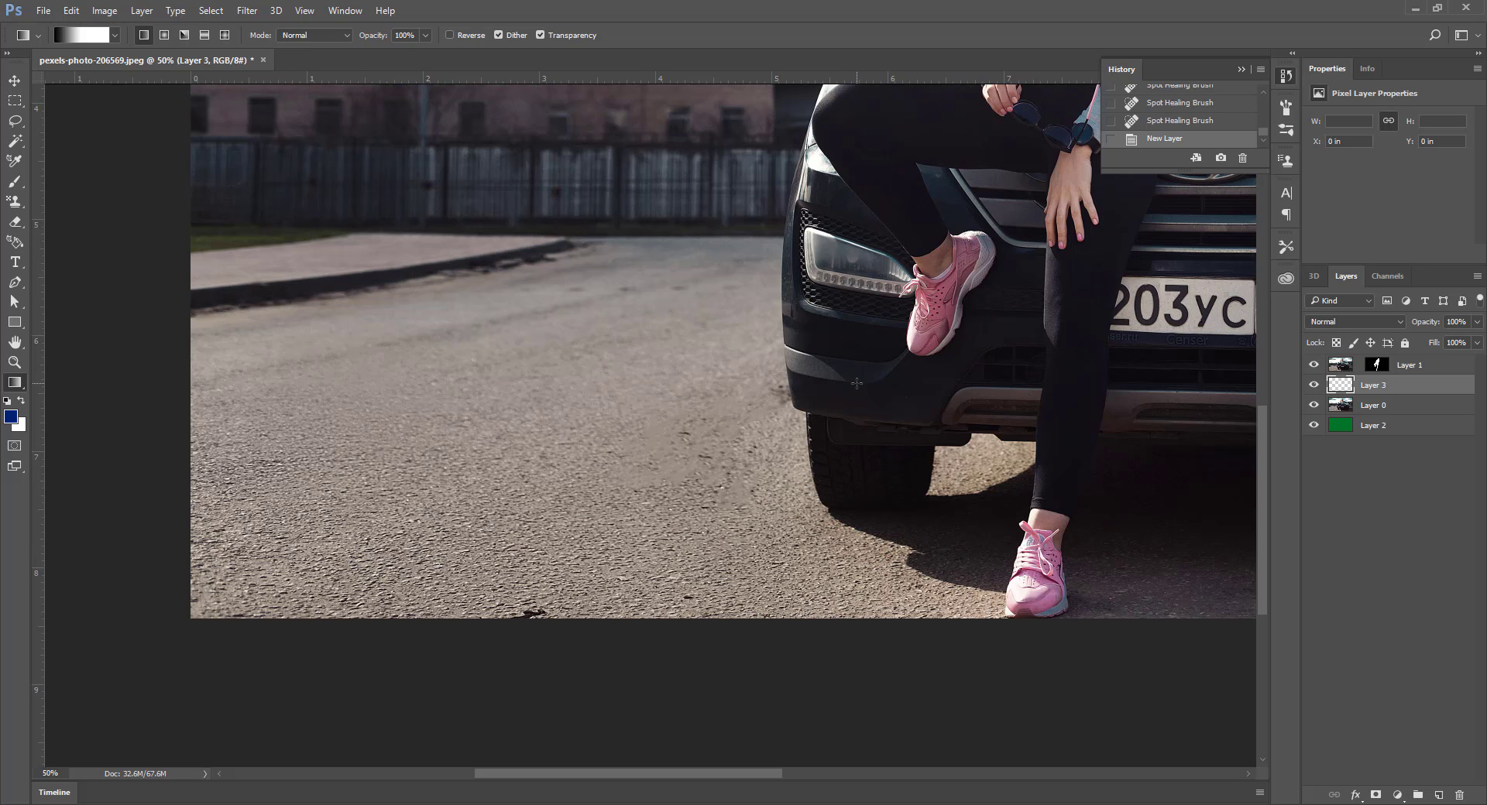
Step: Hide Layer 1, Layer 0 and Layer 2, leaving only the empty Layer 3 displayed
key("ctrl+0")
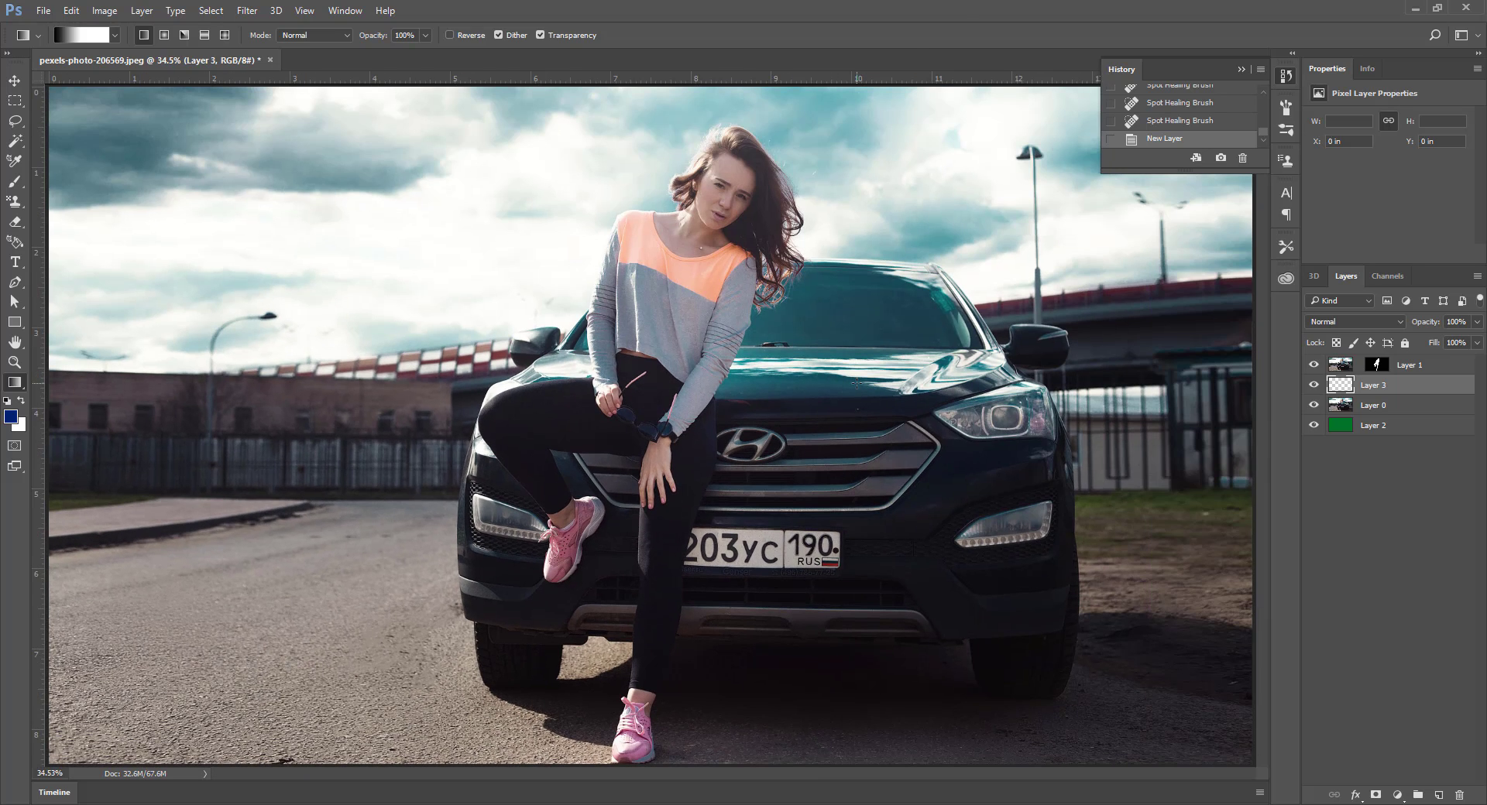
key("ctrl+minus")
key("ctrl+minus")
key("ctrl+minus")
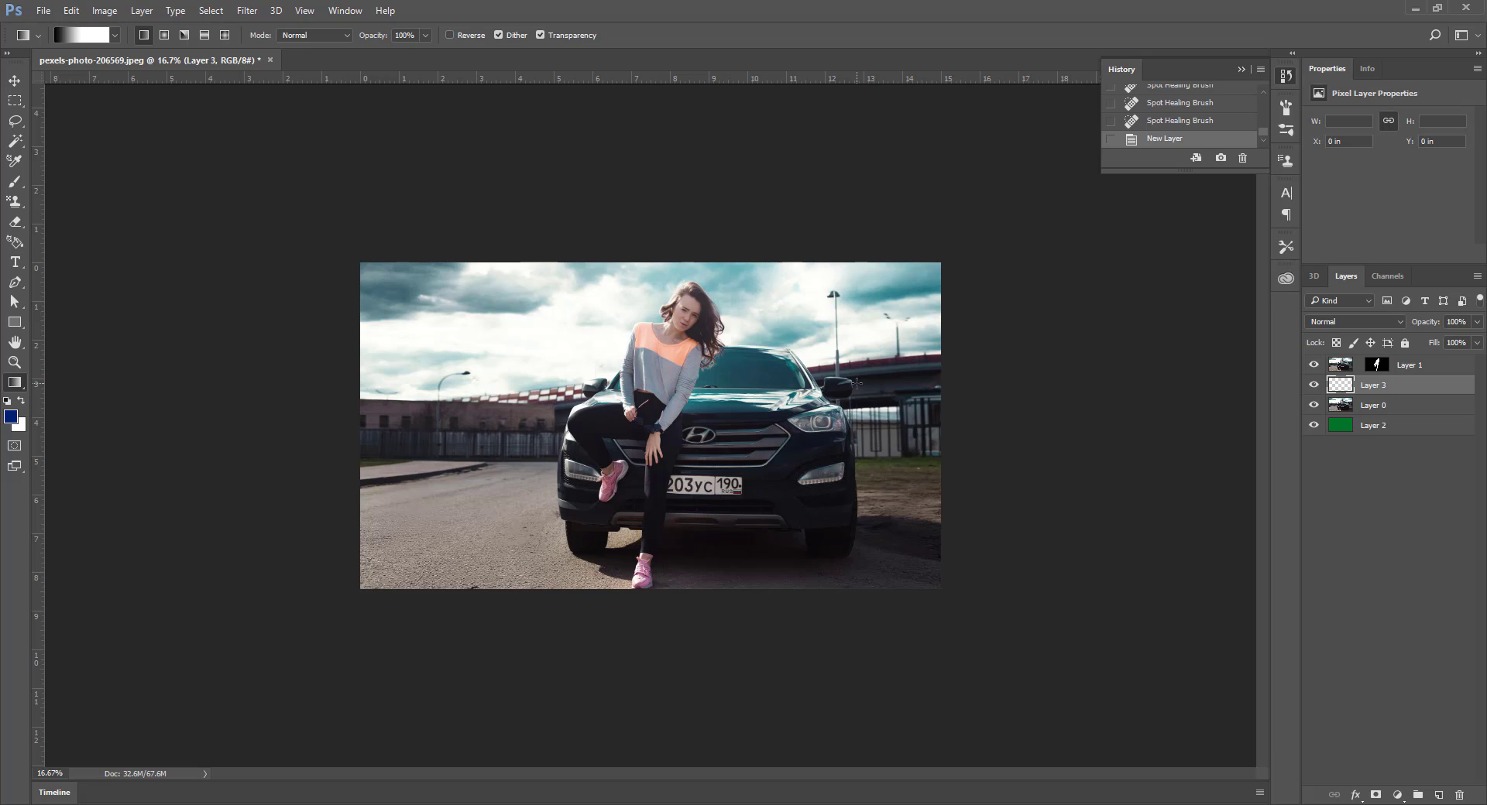
key("ctrl+plus")
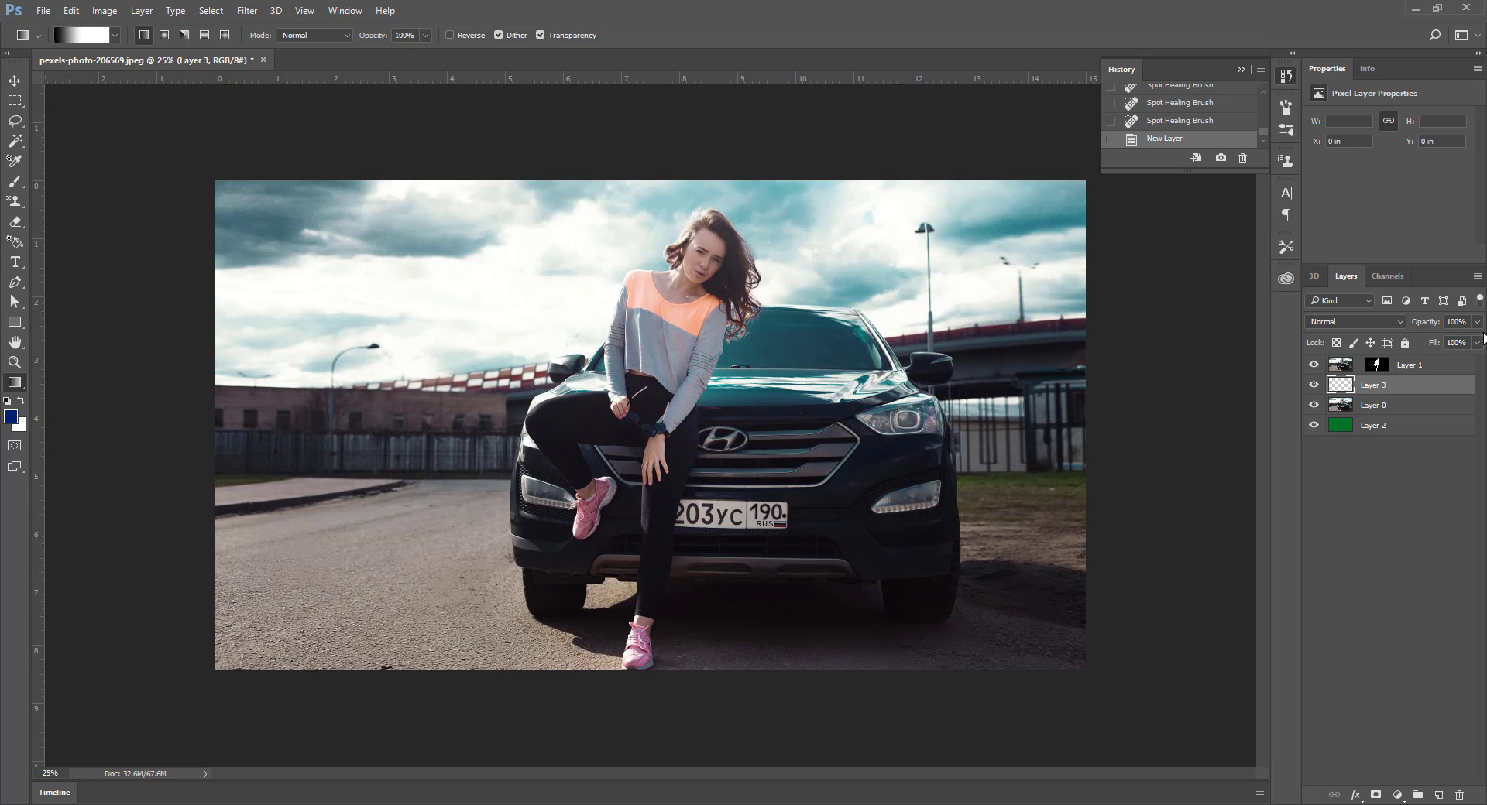
left_click(1313, 405)
left_click(1313, 426)
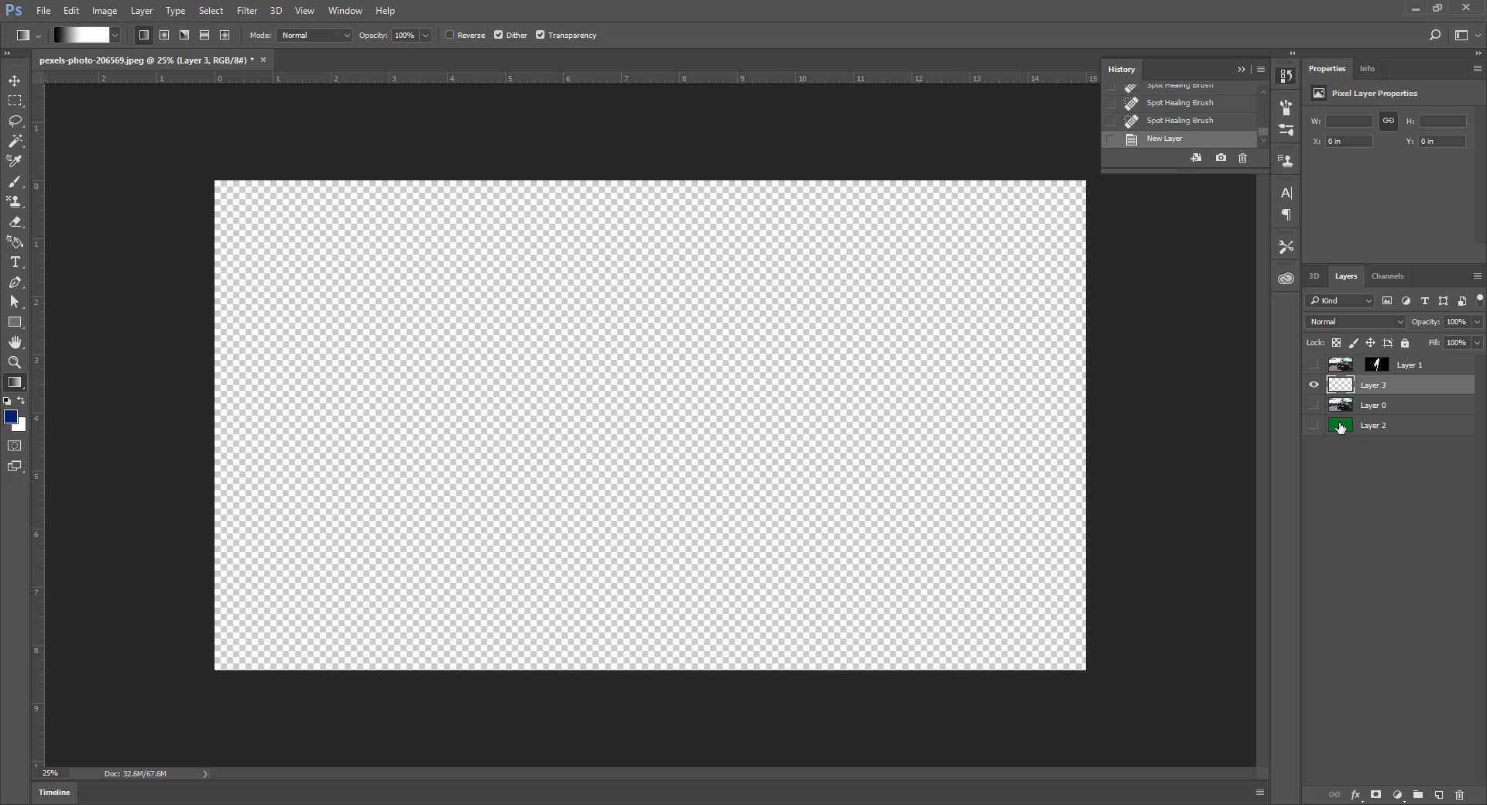
Step: Fill Layer 3 with a linear black-to-white gradient running from the top edge down to about mid-canvas
right_click(16, 382)
left_click(68, 29)
left_click_drag(625, 497, 611, 701)
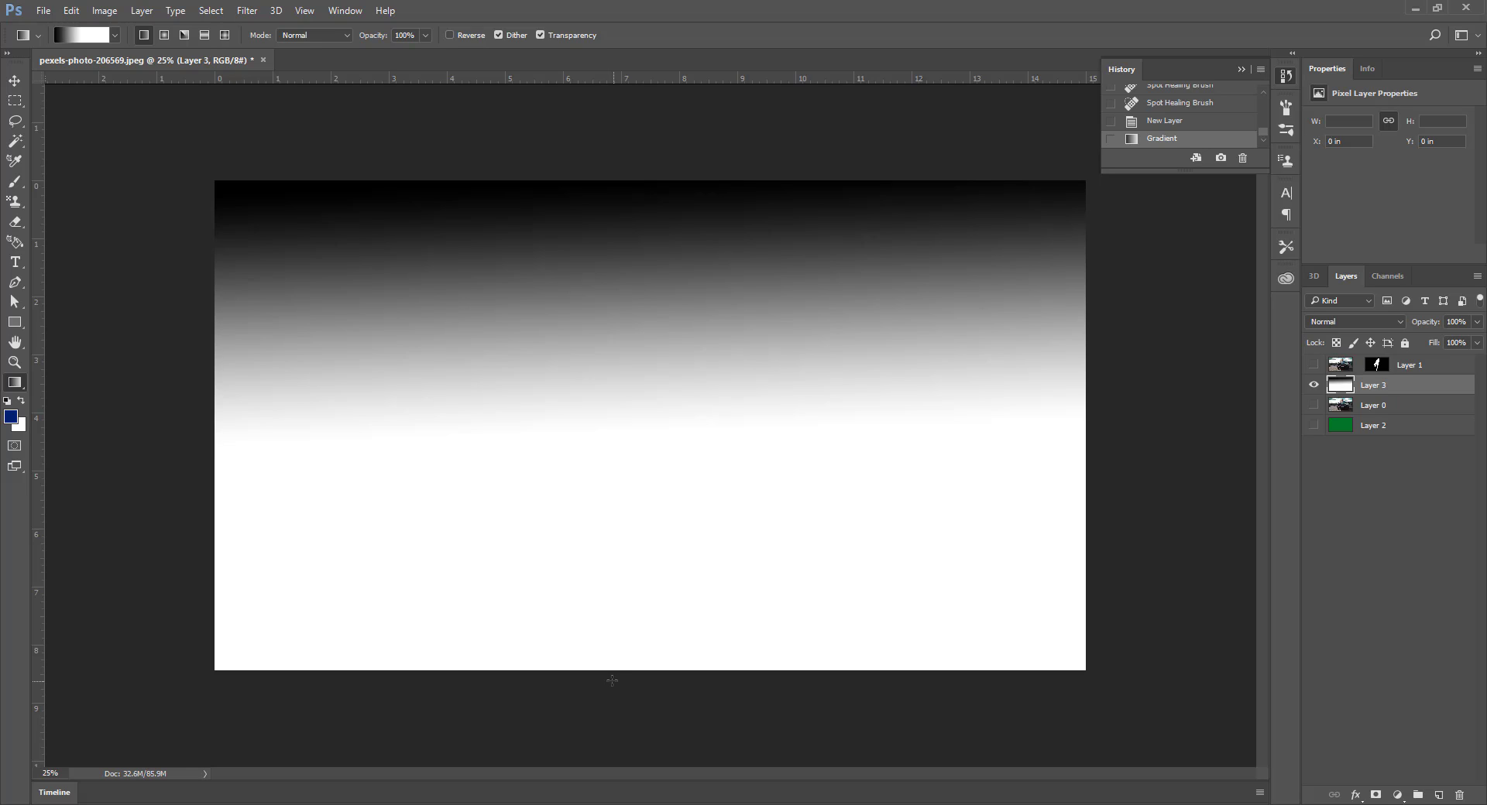
Step: Choose the Violet, Orange gradient preset and draw it on Layer 3 from the top edge to the bottom edge
left_click(115, 35)
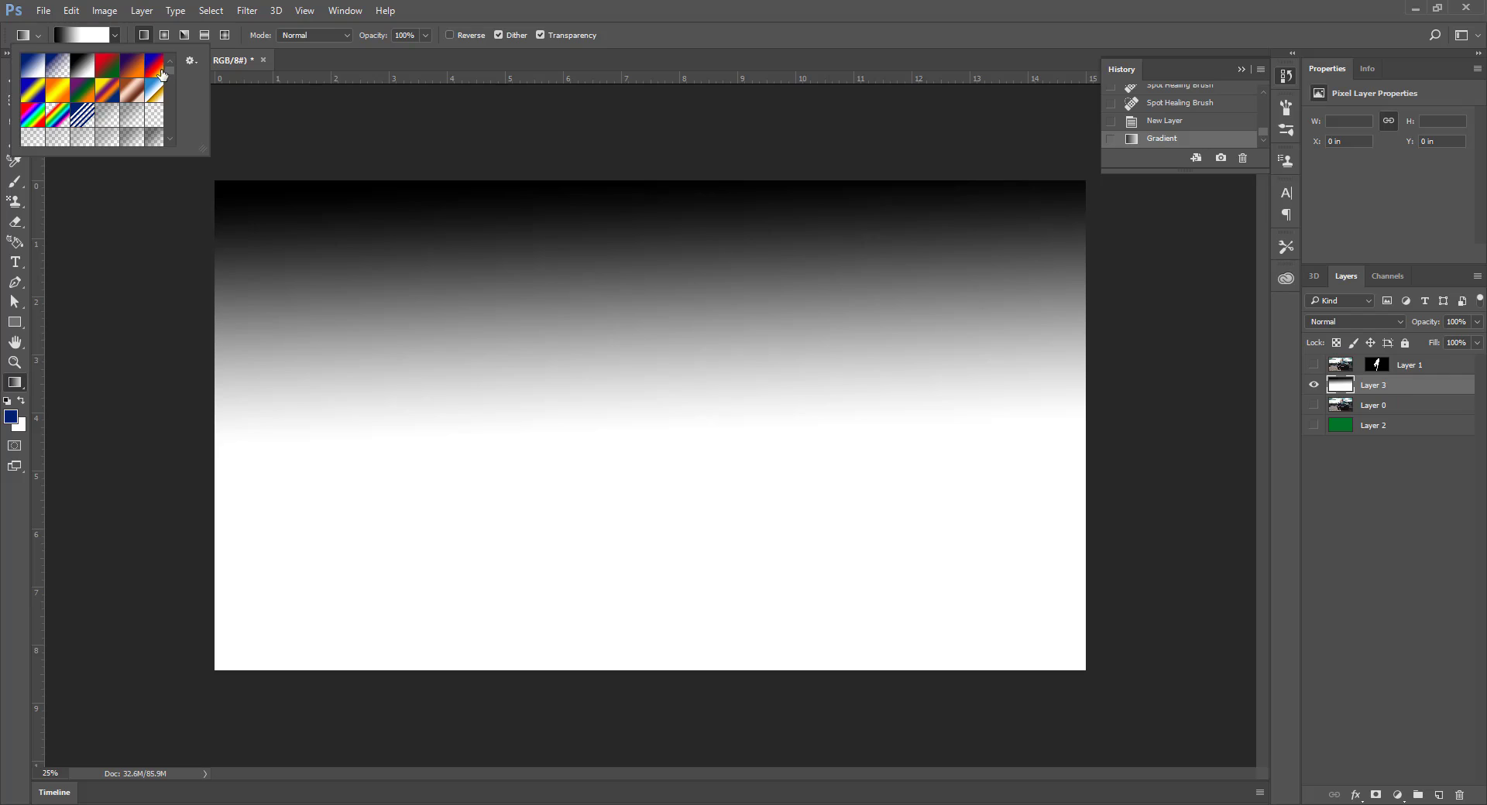
left_click(133, 67)
left_click(556, 192)
left_click_drag(571, 182, 591, 655)
Step: Choose the black-to-red preset in the Gradient Editor and draw it on Layer 3 slightly diagonally from top to bottom
left_click(97, 35)
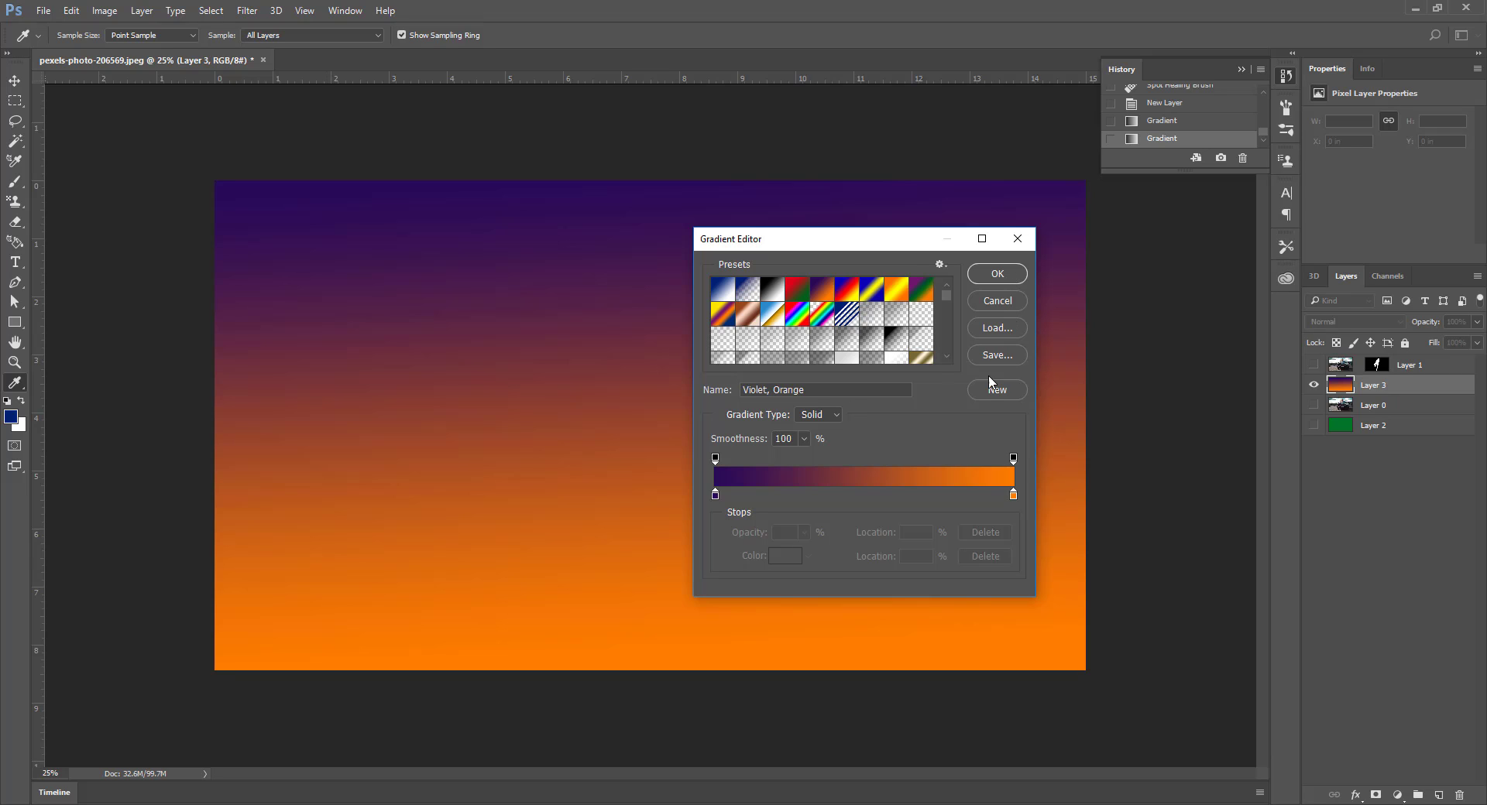
left_click(945, 358)
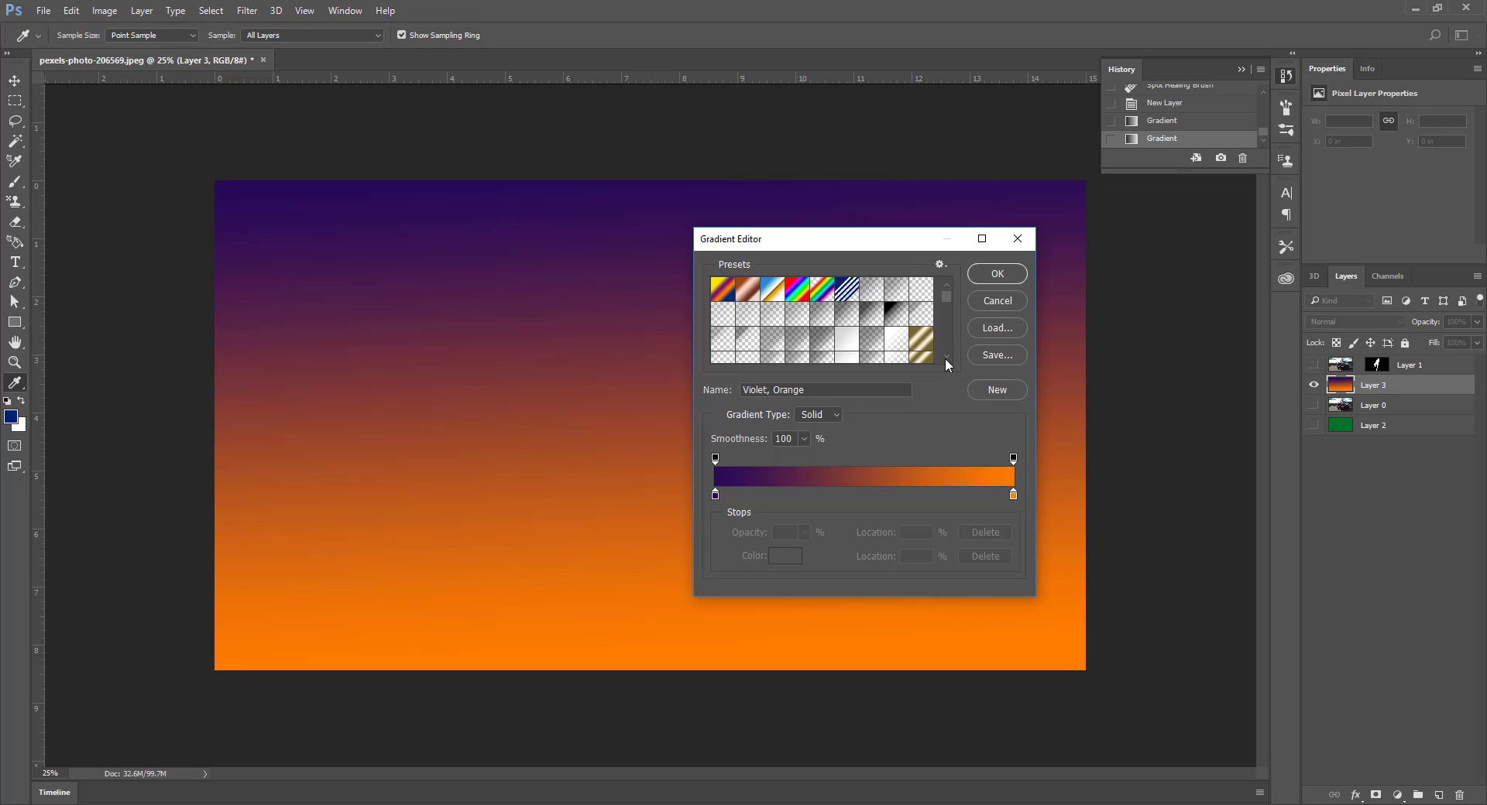
left_click(946, 358)
left_click(945, 358)
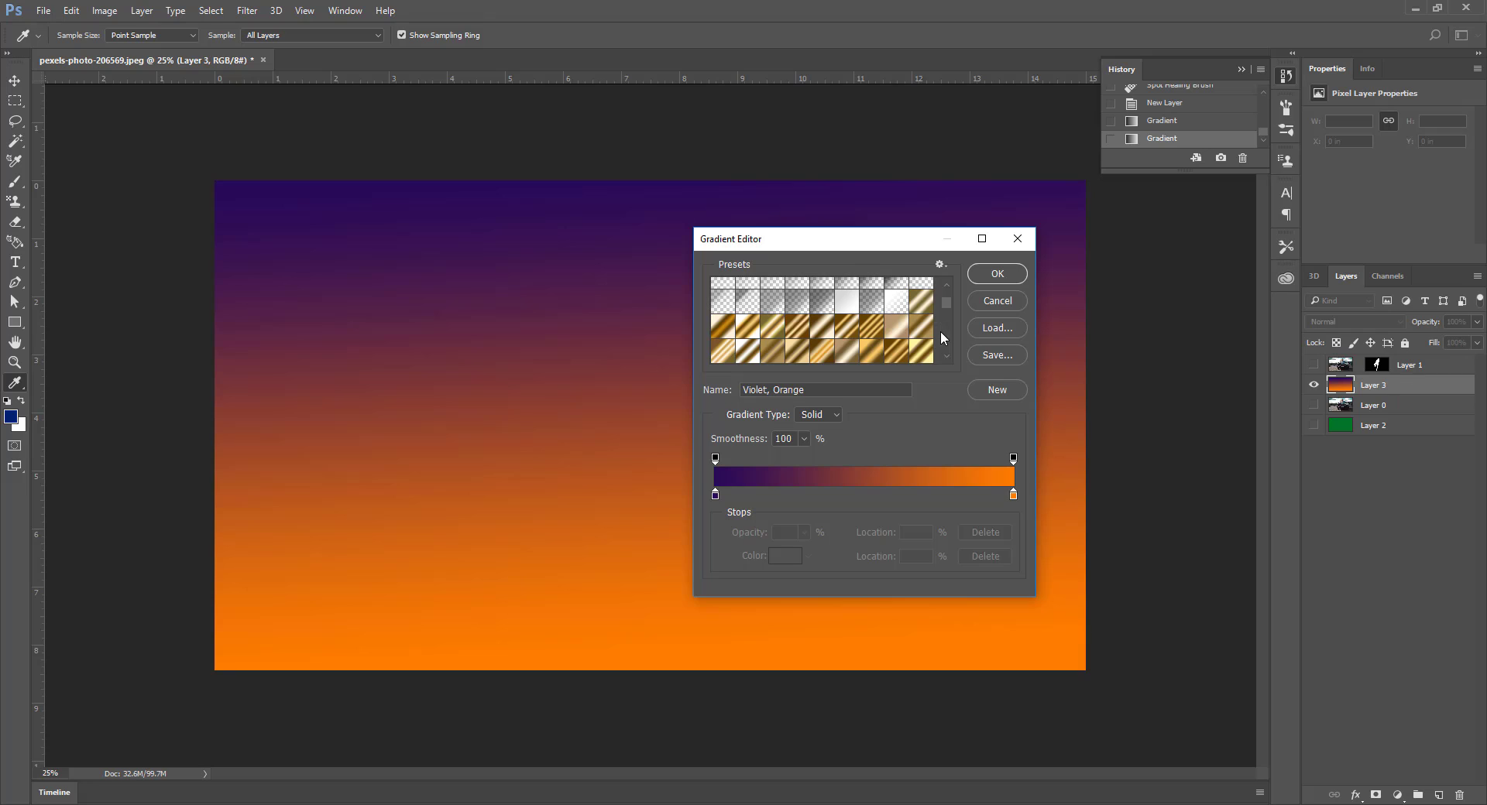
left_click_drag(945, 303, 951, 355)
left_click(827, 331)
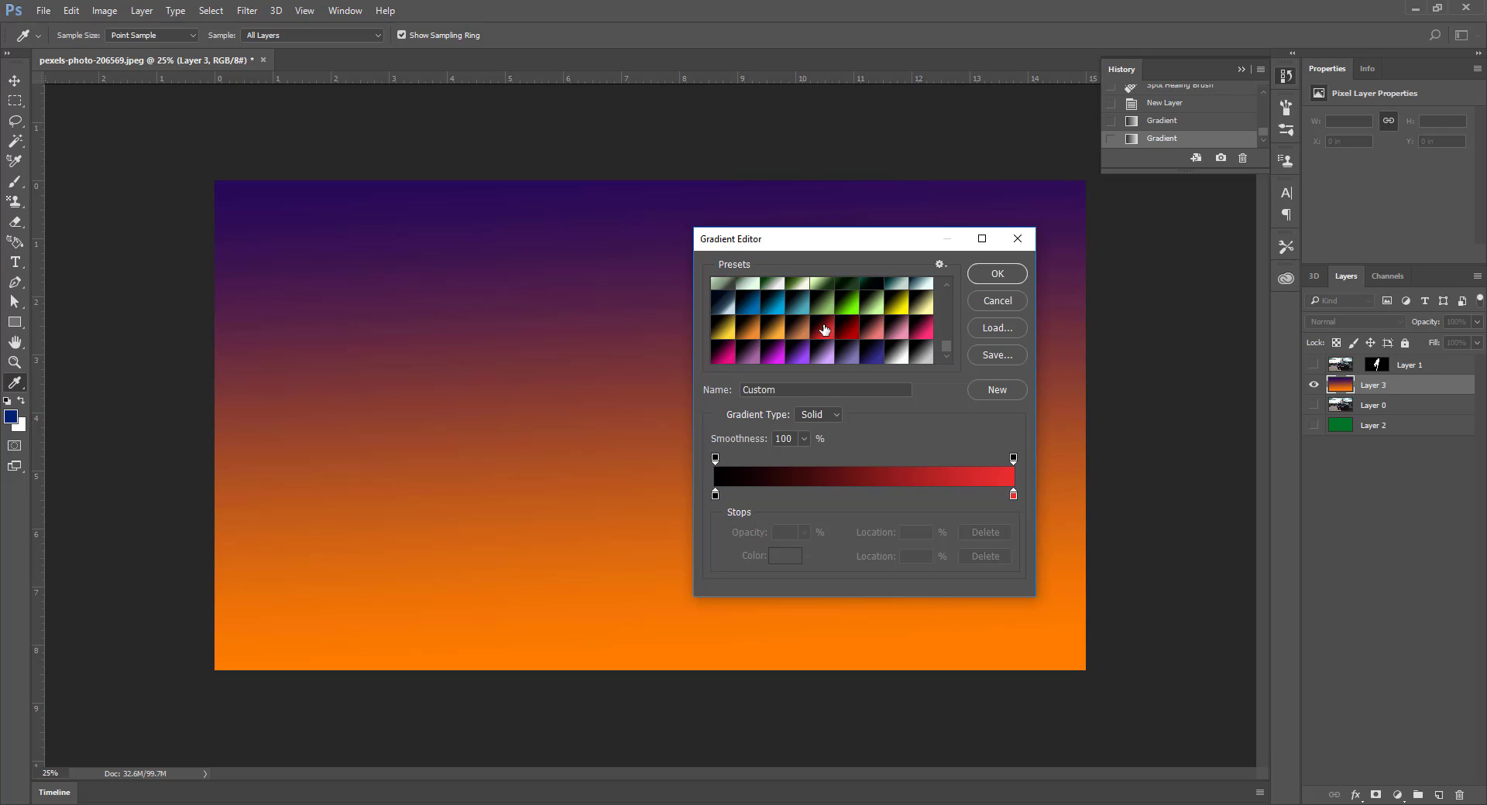
left_click(993, 274)
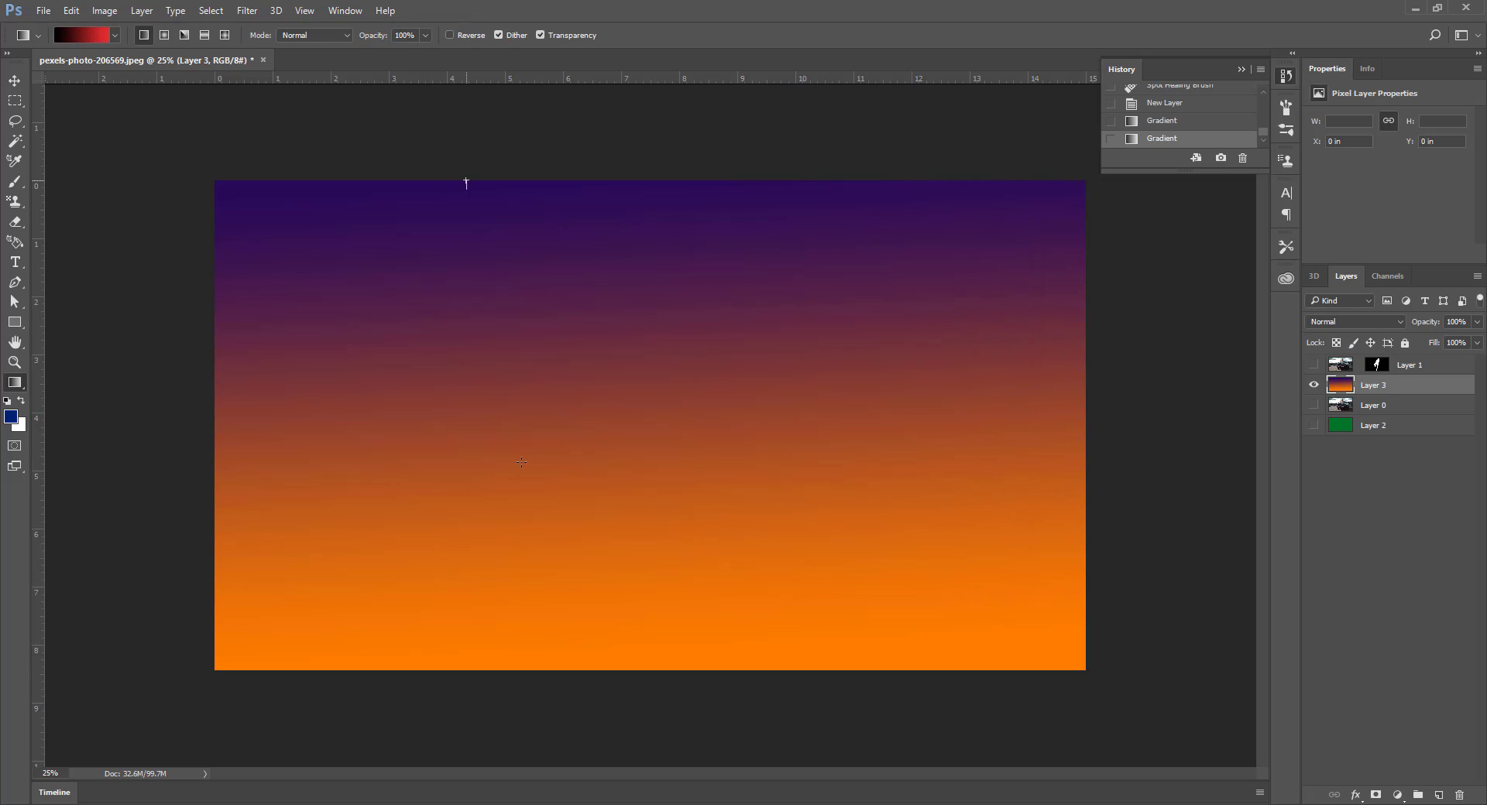
left_click_drag(521, 463, 566, 671)
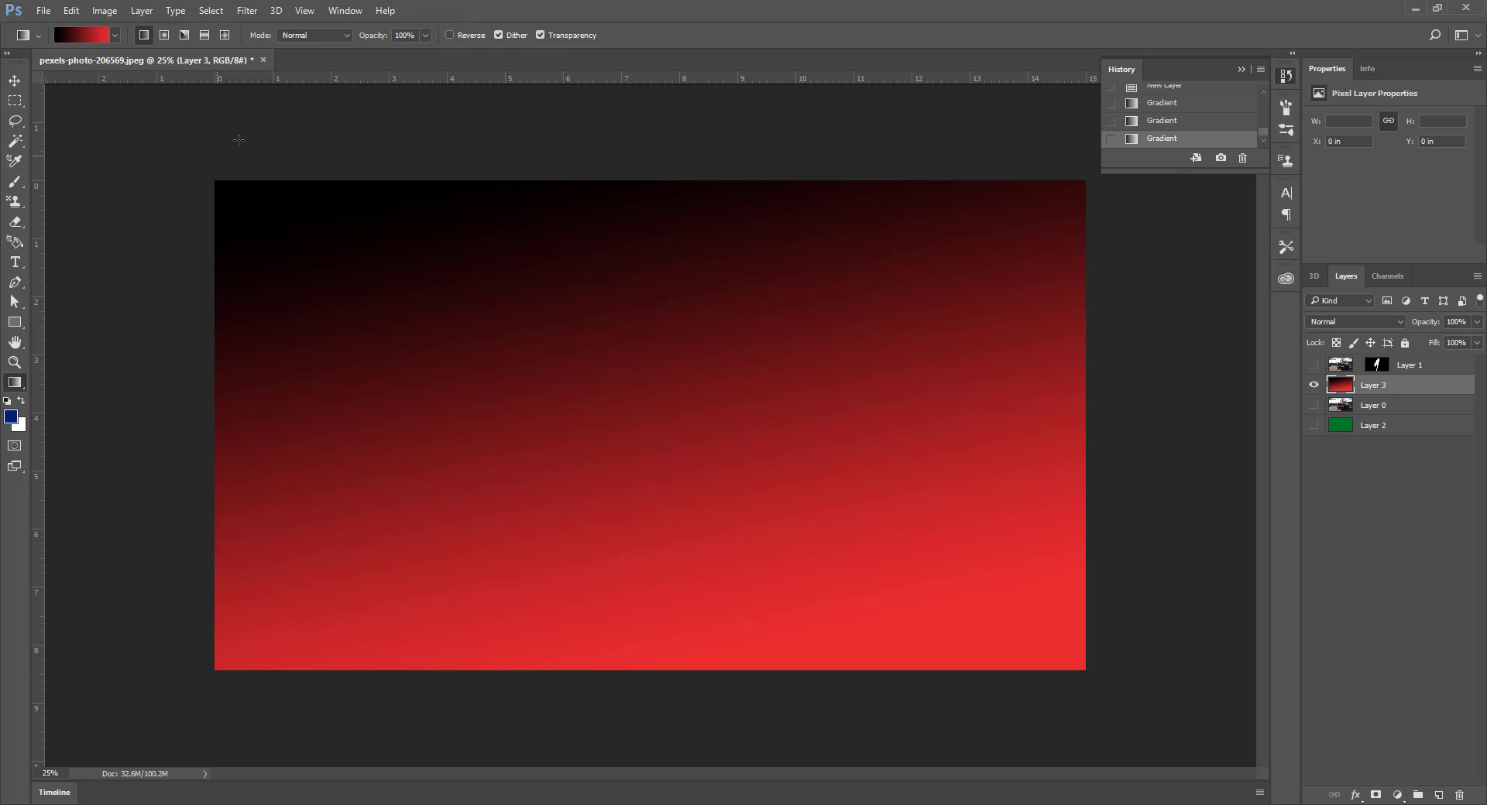
Step: Close the car photo without saving and create a blank 1132 x 2384 px RGB document at 300 pixels/inch
left_click(264, 60)
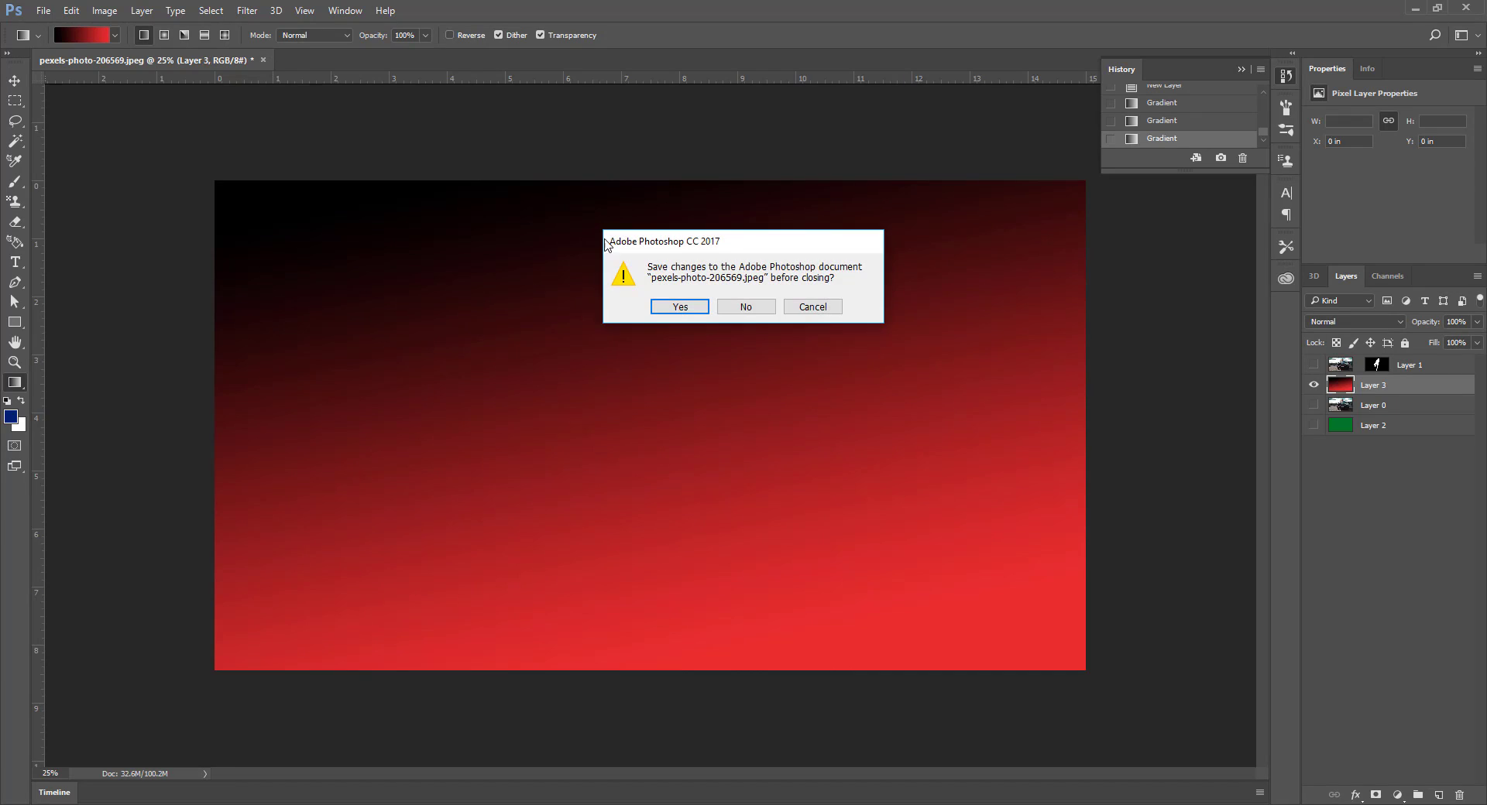
left_click(748, 310)
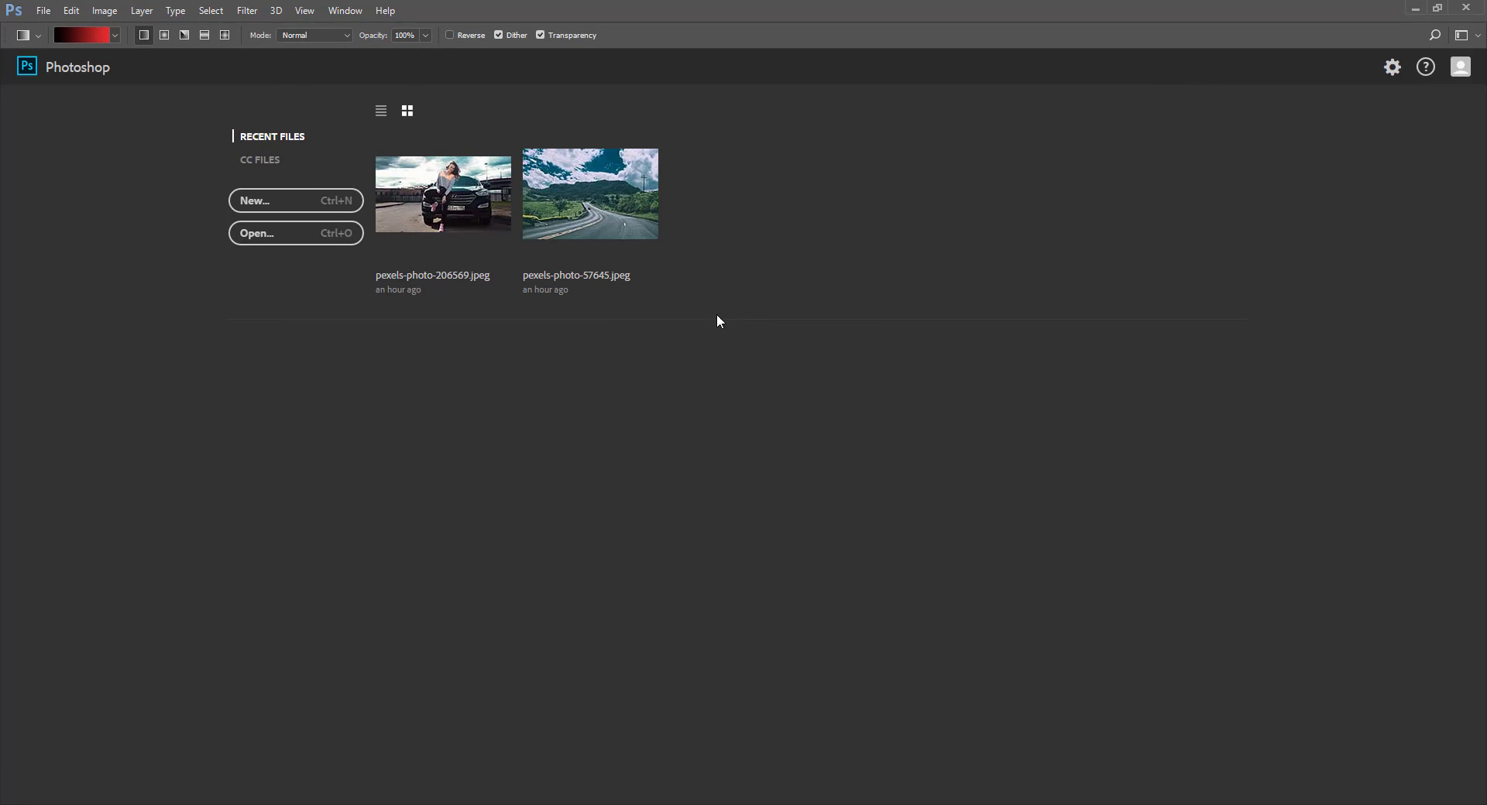
left_click(308, 208)
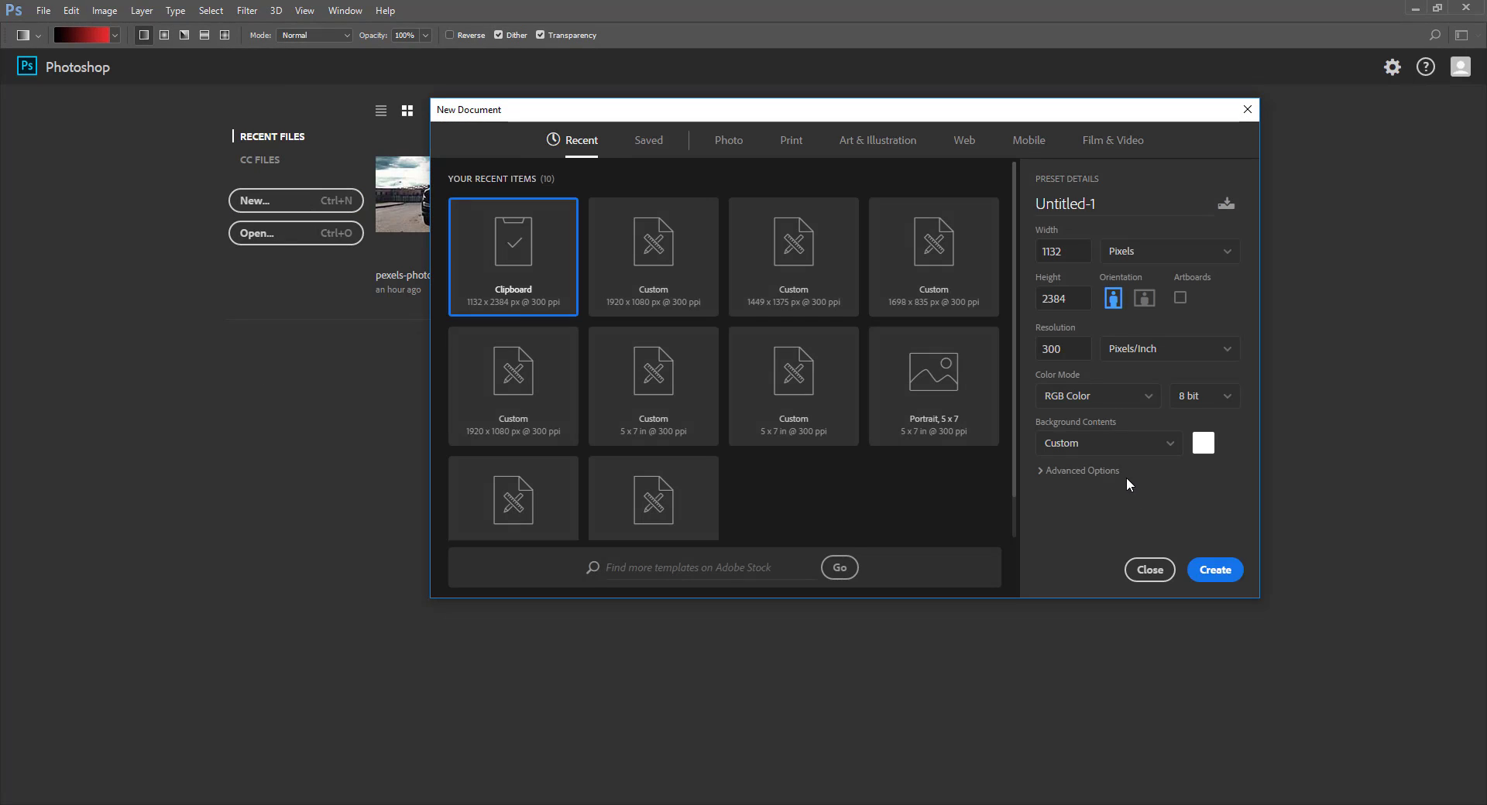
left_click(1225, 578)
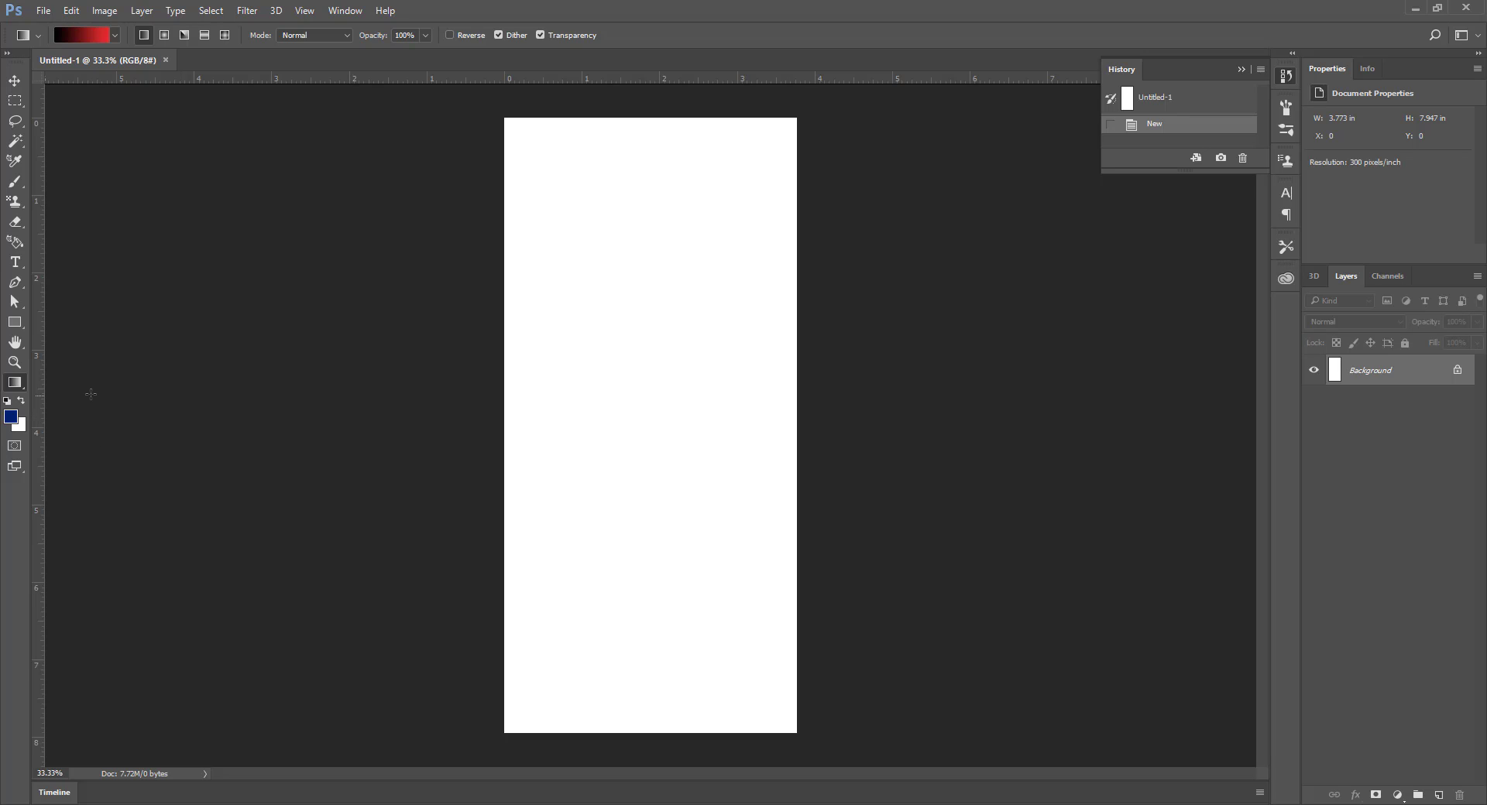
Step: Select the Eraser tool and switch from it to the Single Row Marquee tool among the extra toolbar tools
left_click(14, 221)
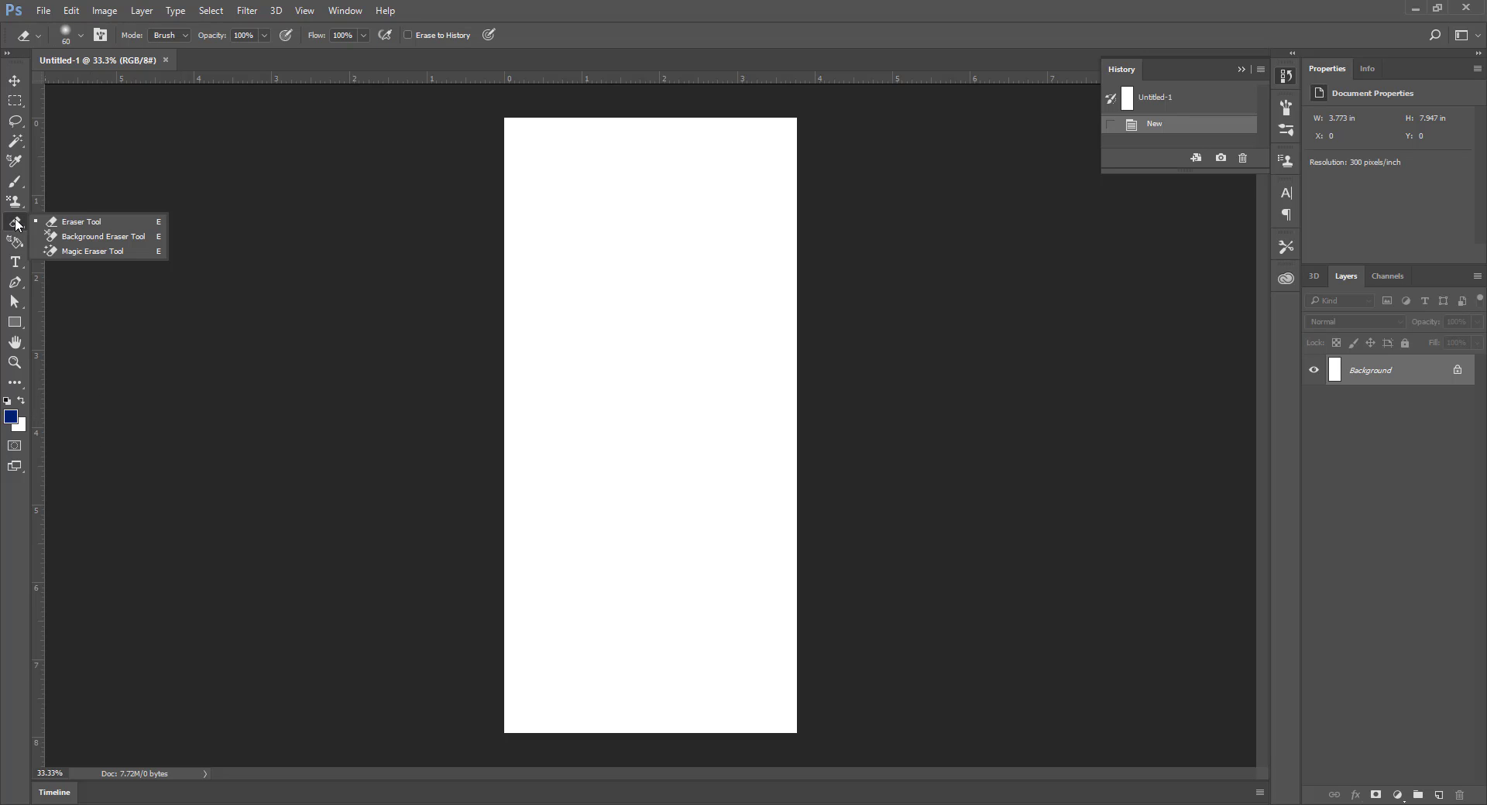
left_click(89, 226)
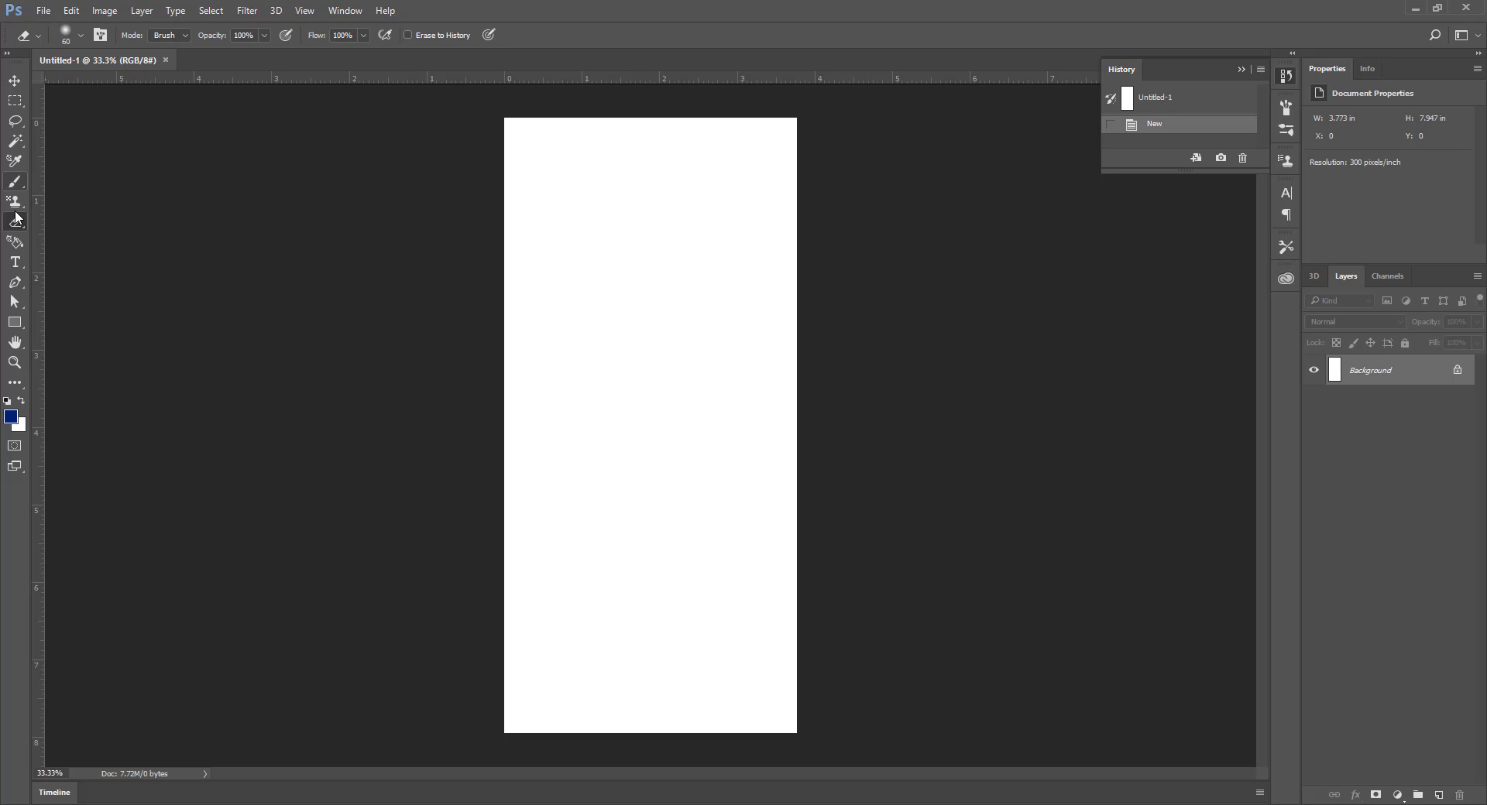
left_click(14, 382)
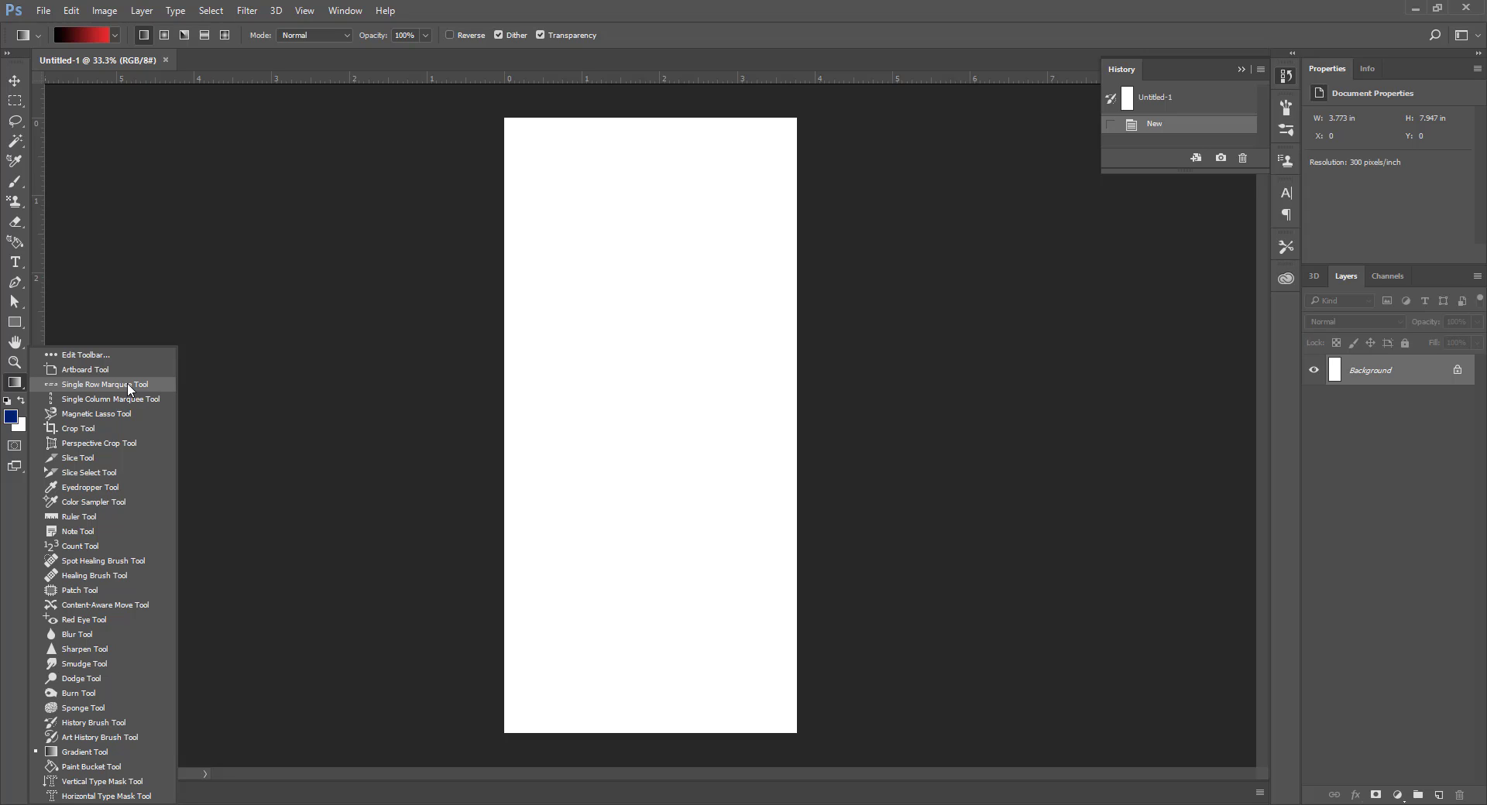
left_click(131, 390)
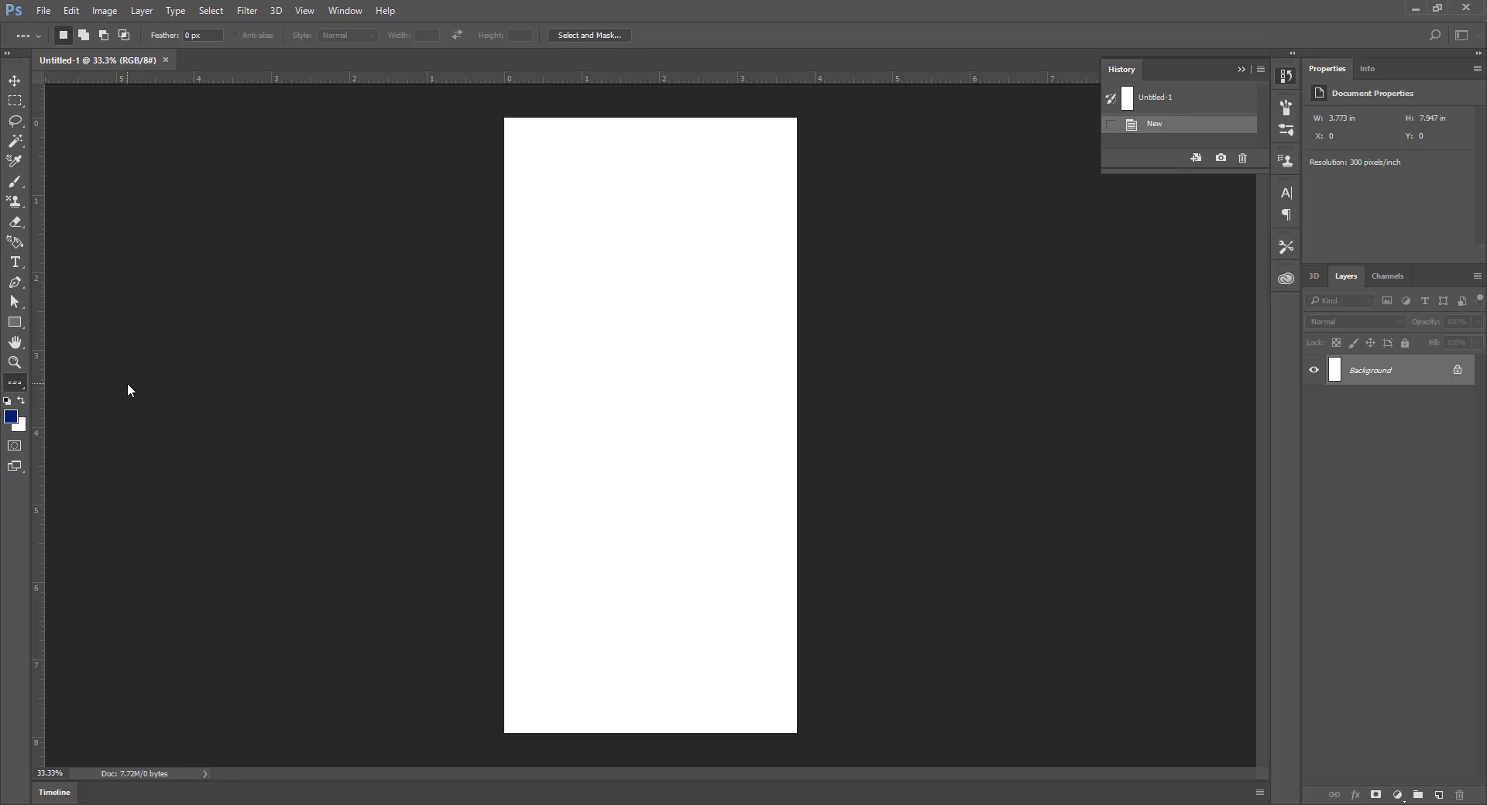